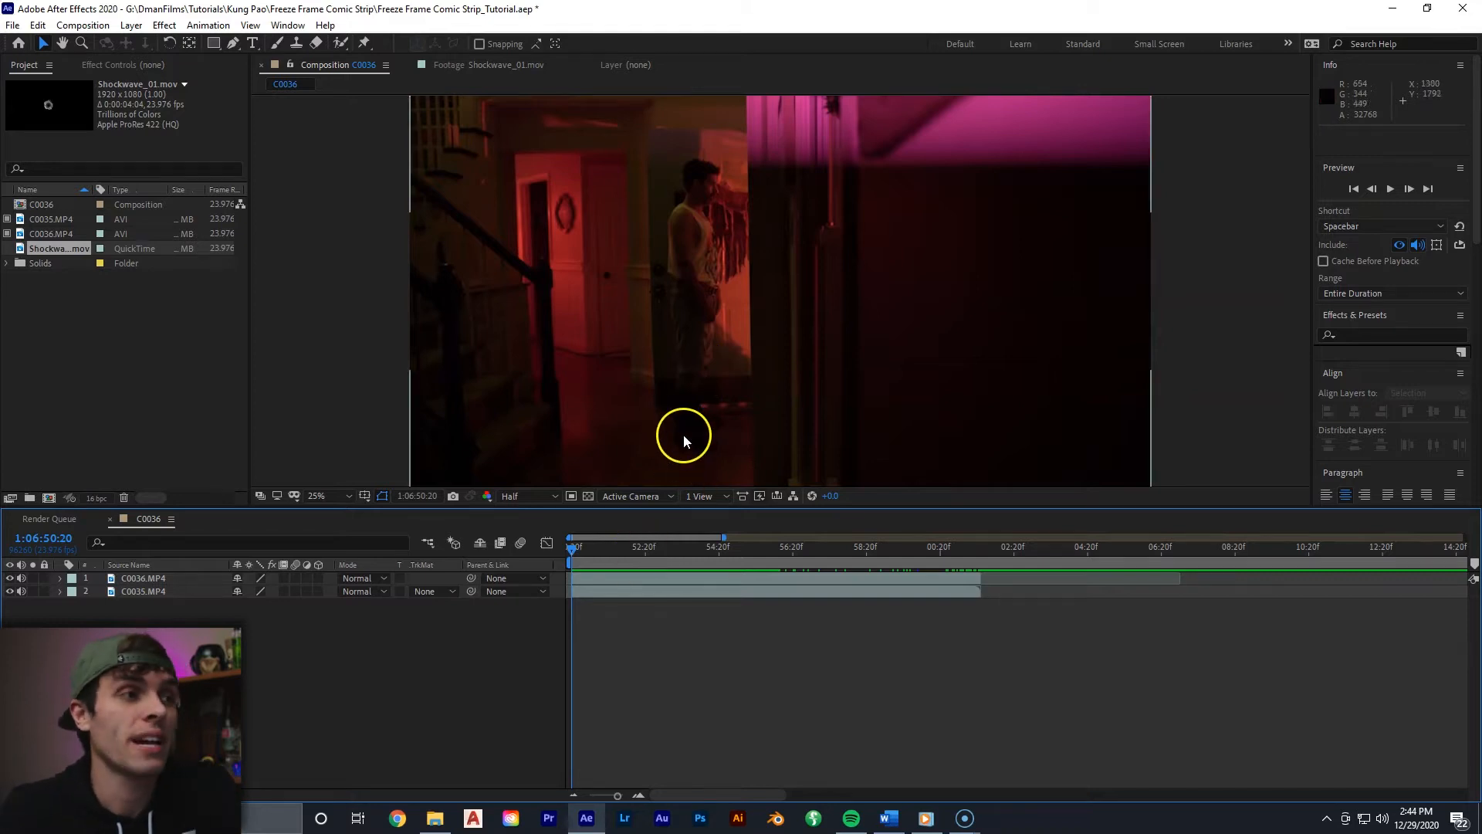
Hide the C0036.MP4 layer to view the clip beneath it, and show the layer again
{"action": "left_click", "coordinate": [718, 312]}
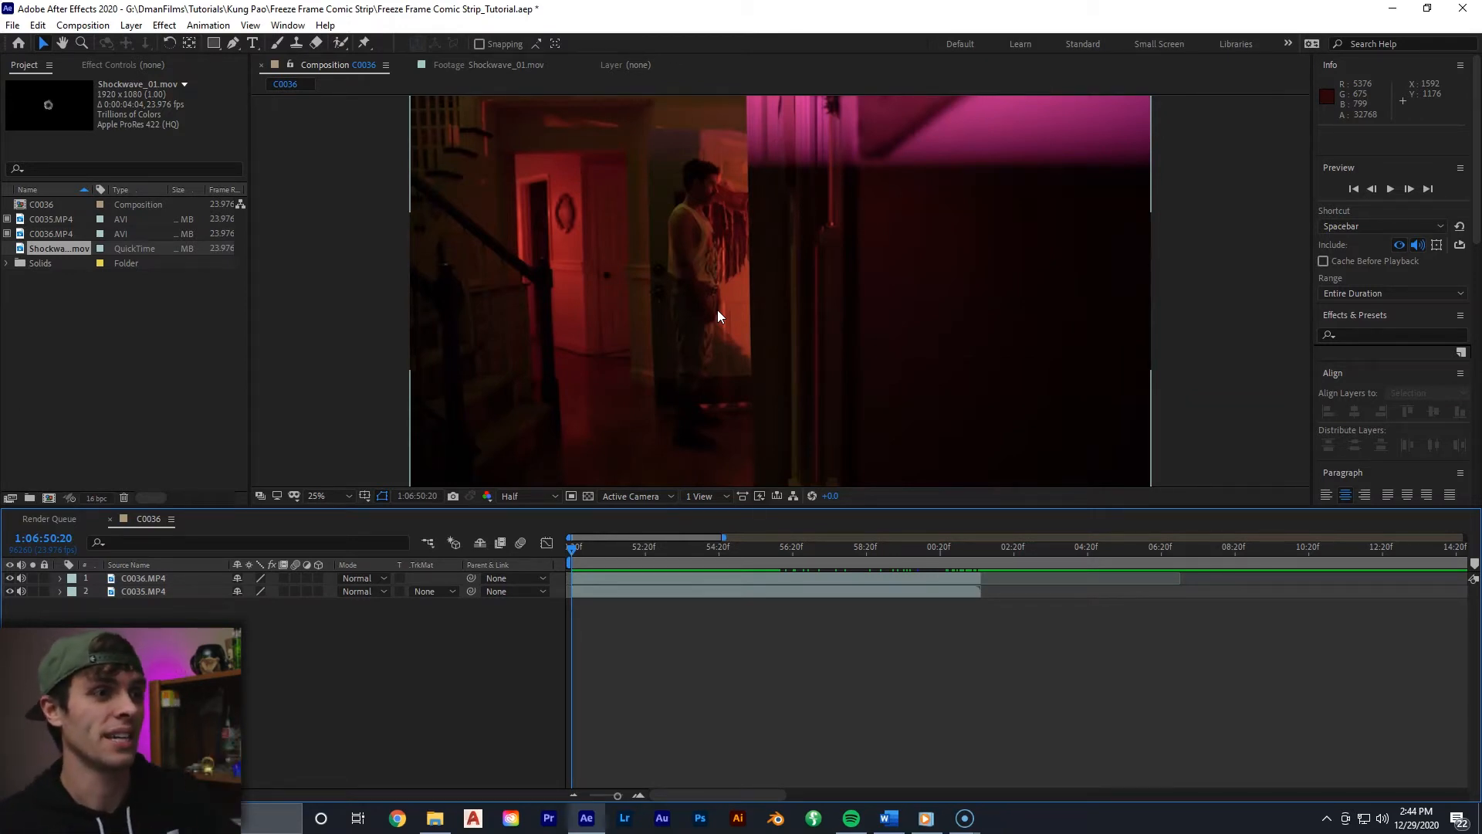
{"action": "left_click", "coordinate": [10, 578]}
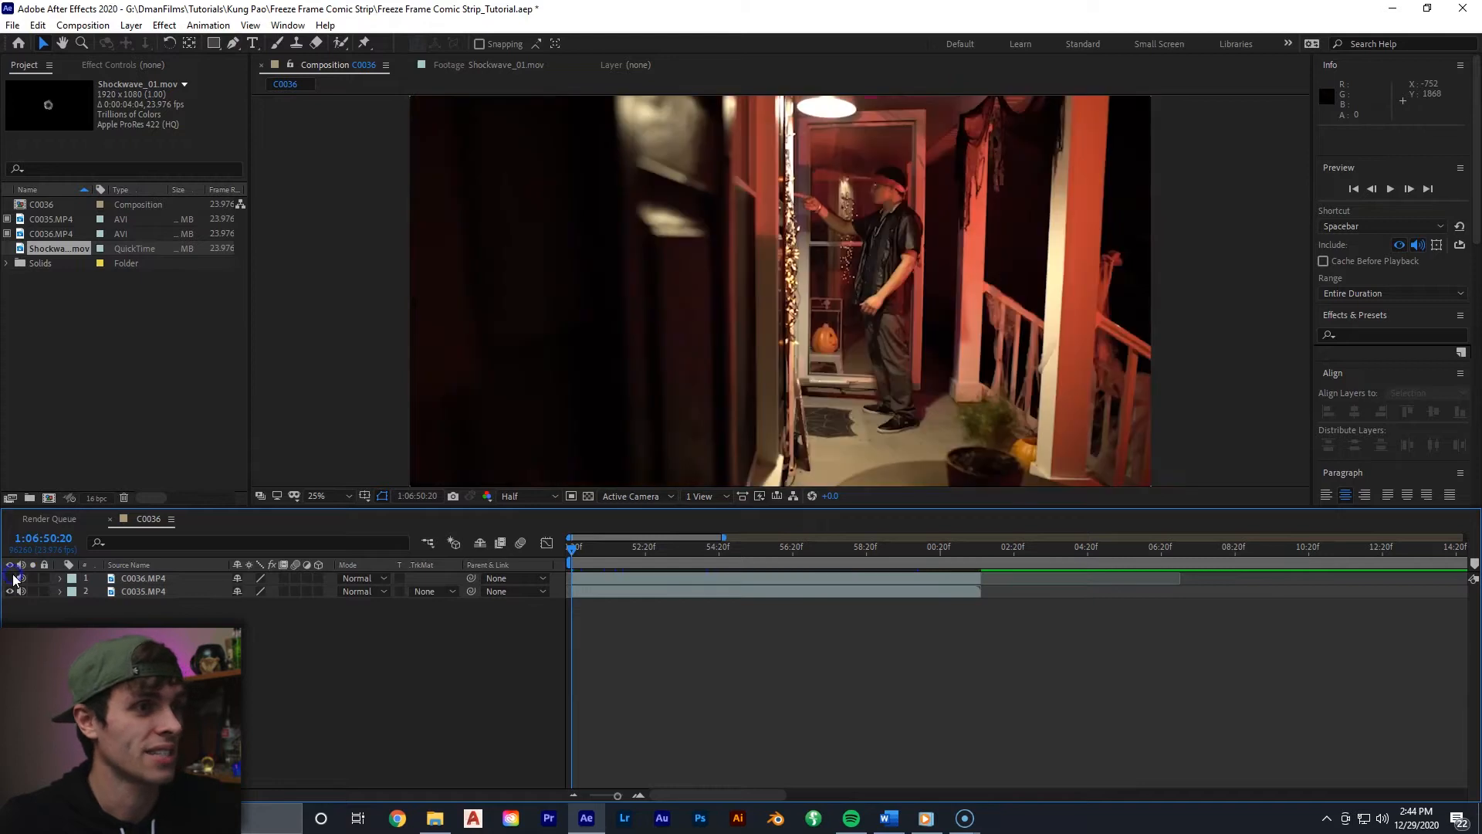
{"action": "left_click", "coordinate": [10, 578]}
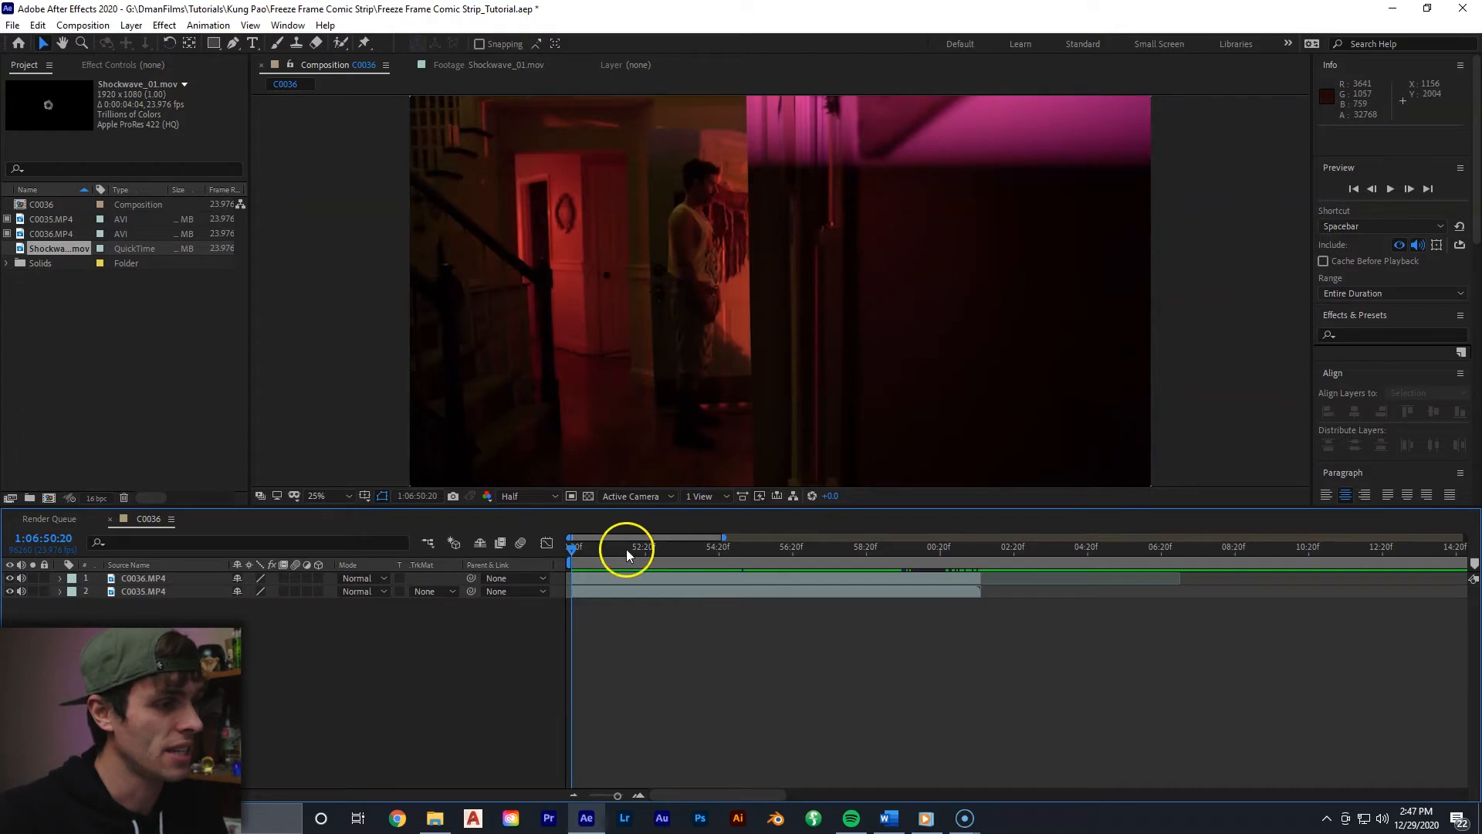
Draw rectangular masks that keep the left half of C0036.MP4 and the right half of C0035.MP4
{"action": "left_click", "coordinate": [610, 576]}
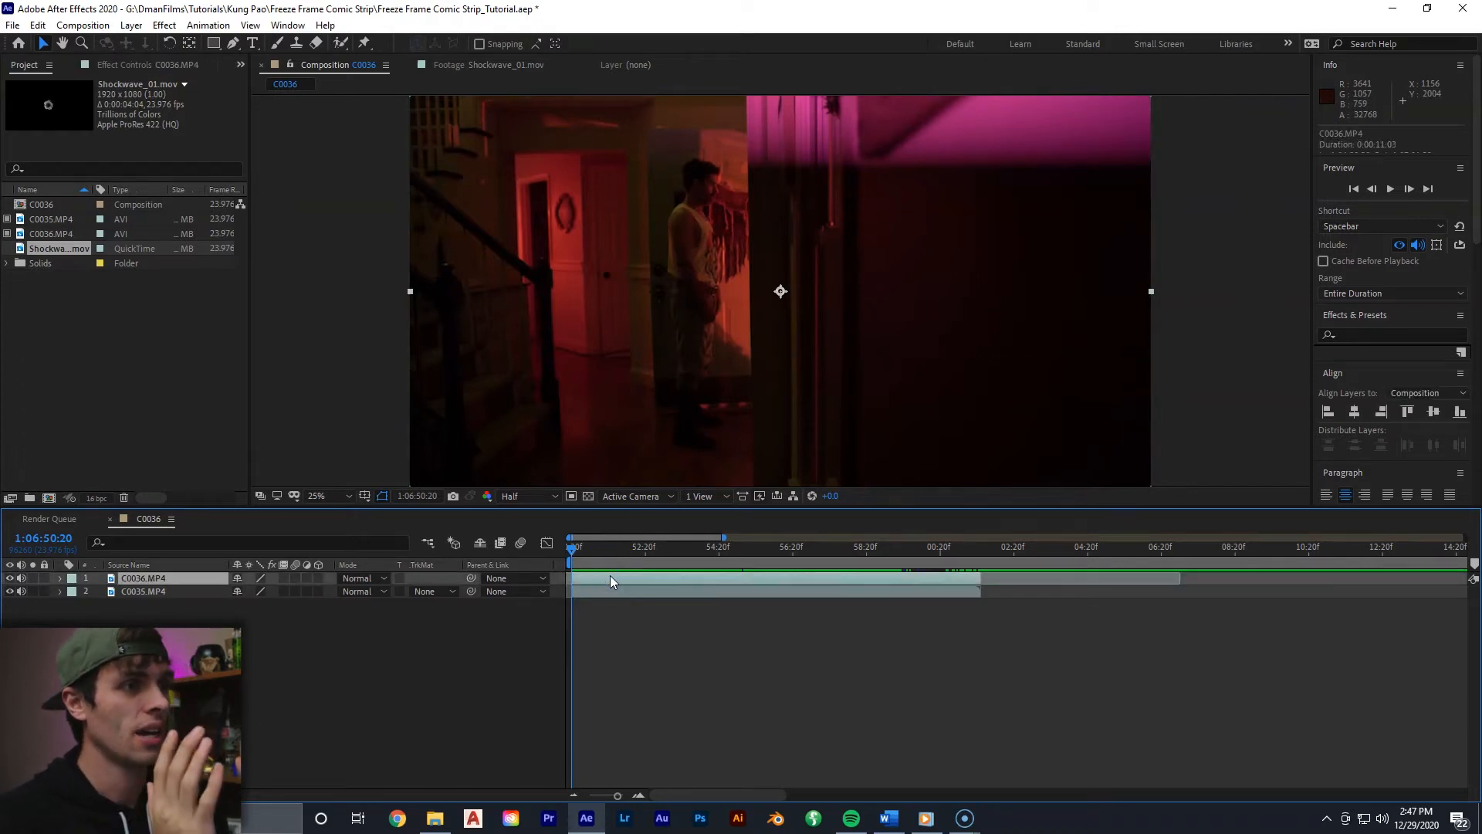
{"action": "left_click_drag", "start_coordinate": [565, 151], "coordinate": [775, 411]}
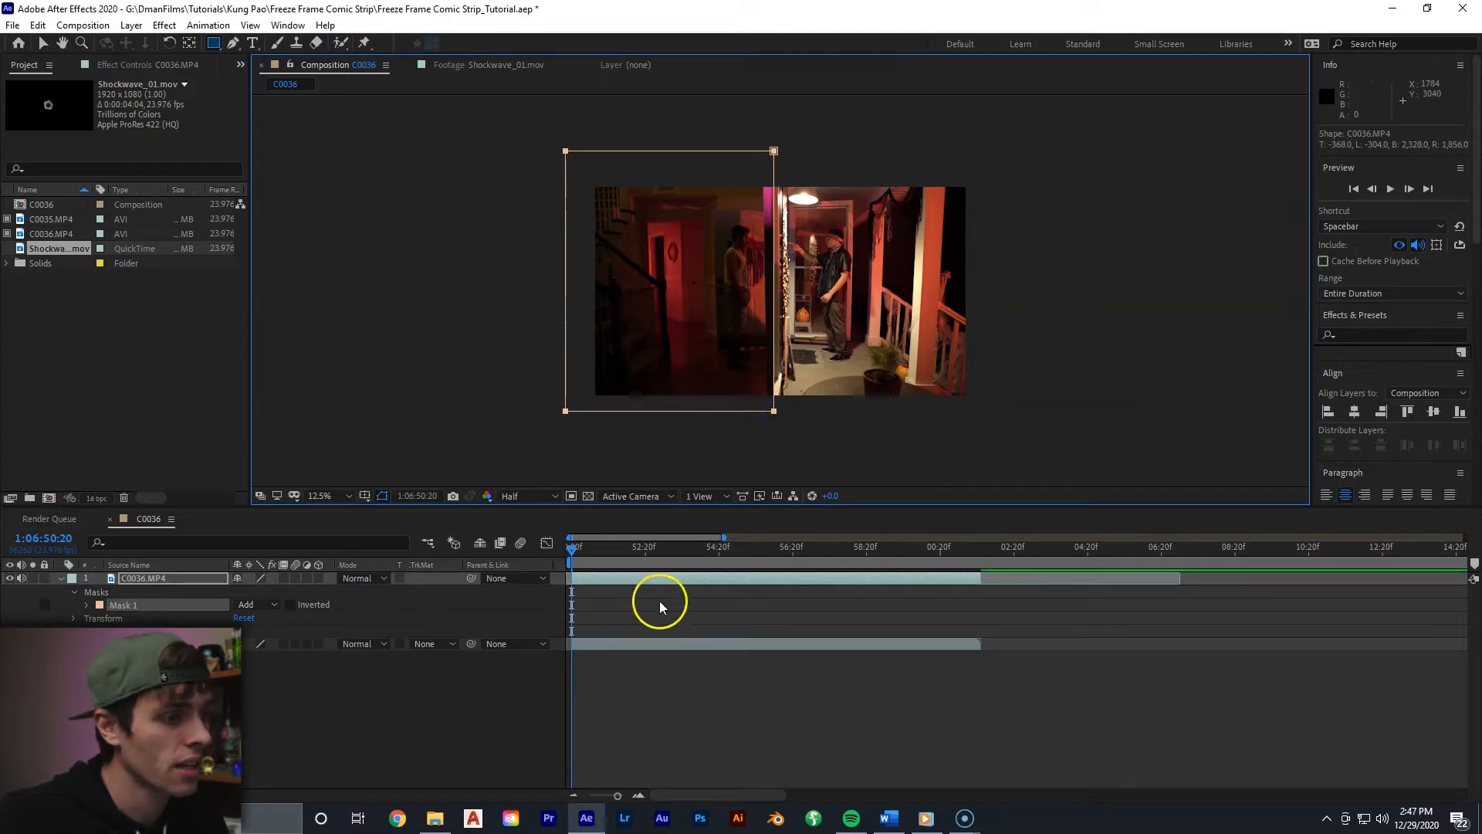
{"action": "left_click", "coordinate": [637, 644]}
{"action": "left_click_drag", "start_coordinate": [1005, 146], "coordinate": [785, 402]}
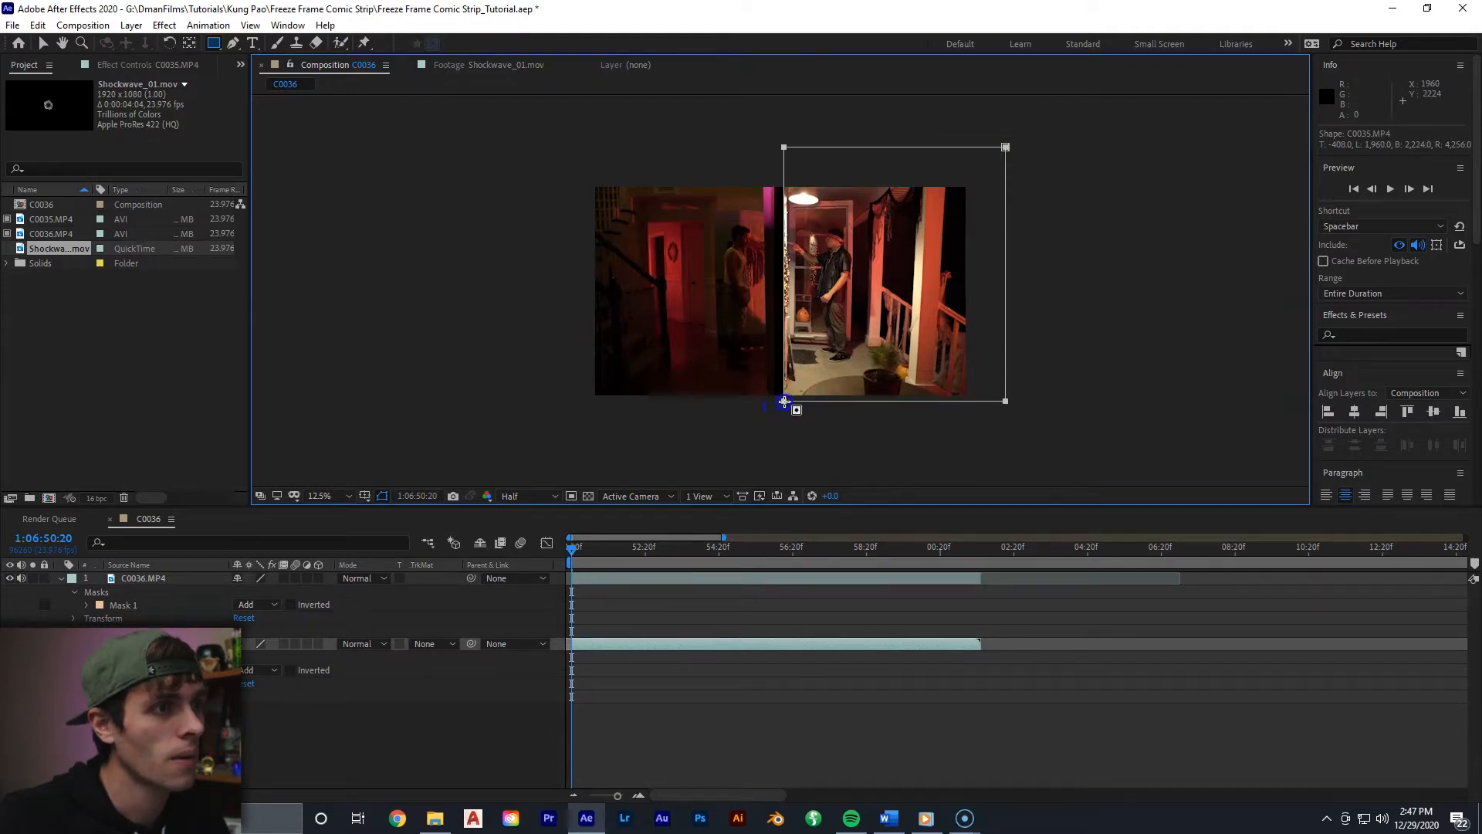
{"action": "left_click", "coordinate": [42, 44]}
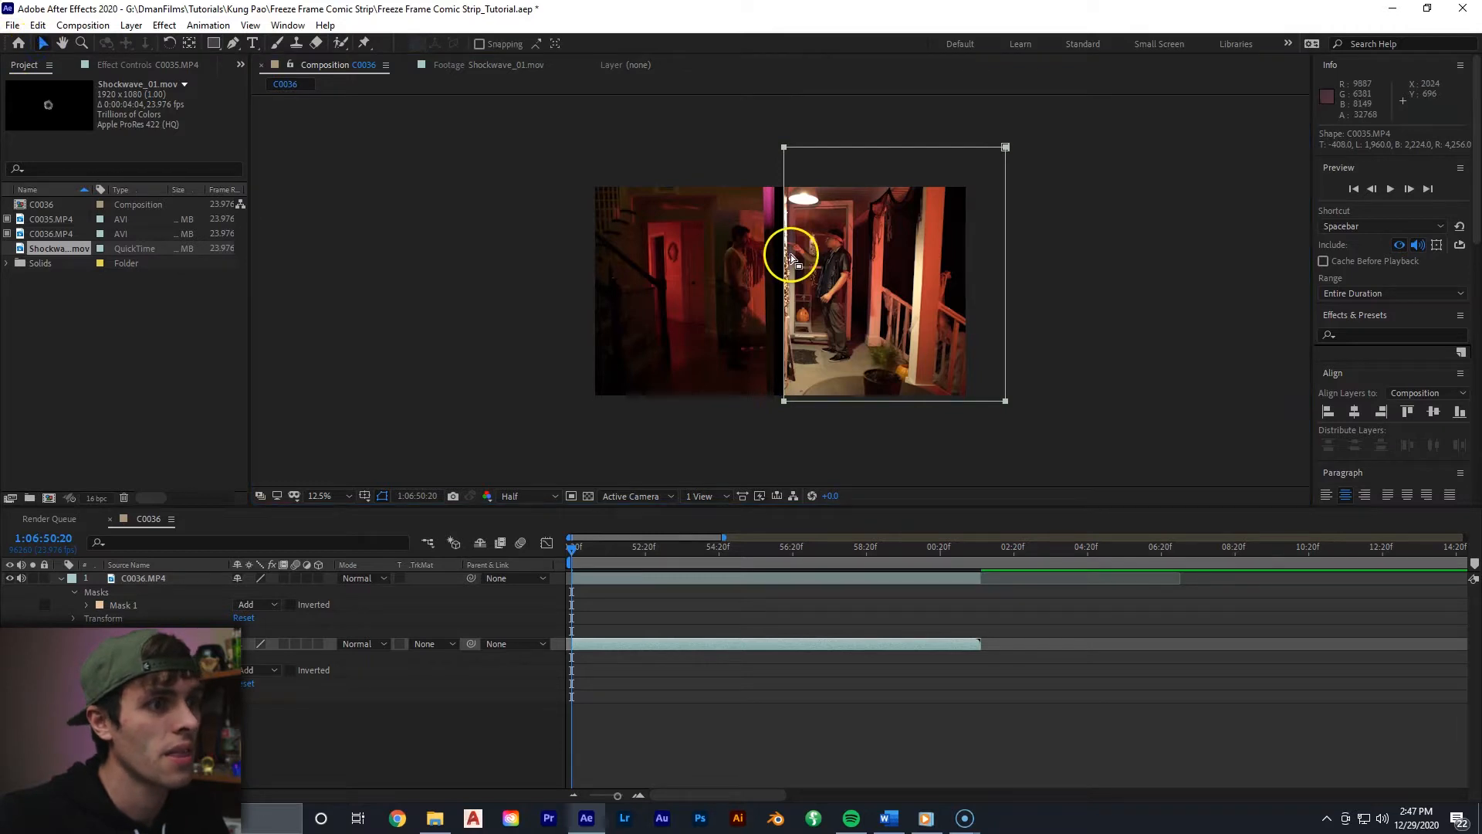
Display the grid overlay over the composition at 25% magnification
{"action": "key", "text": "period"}
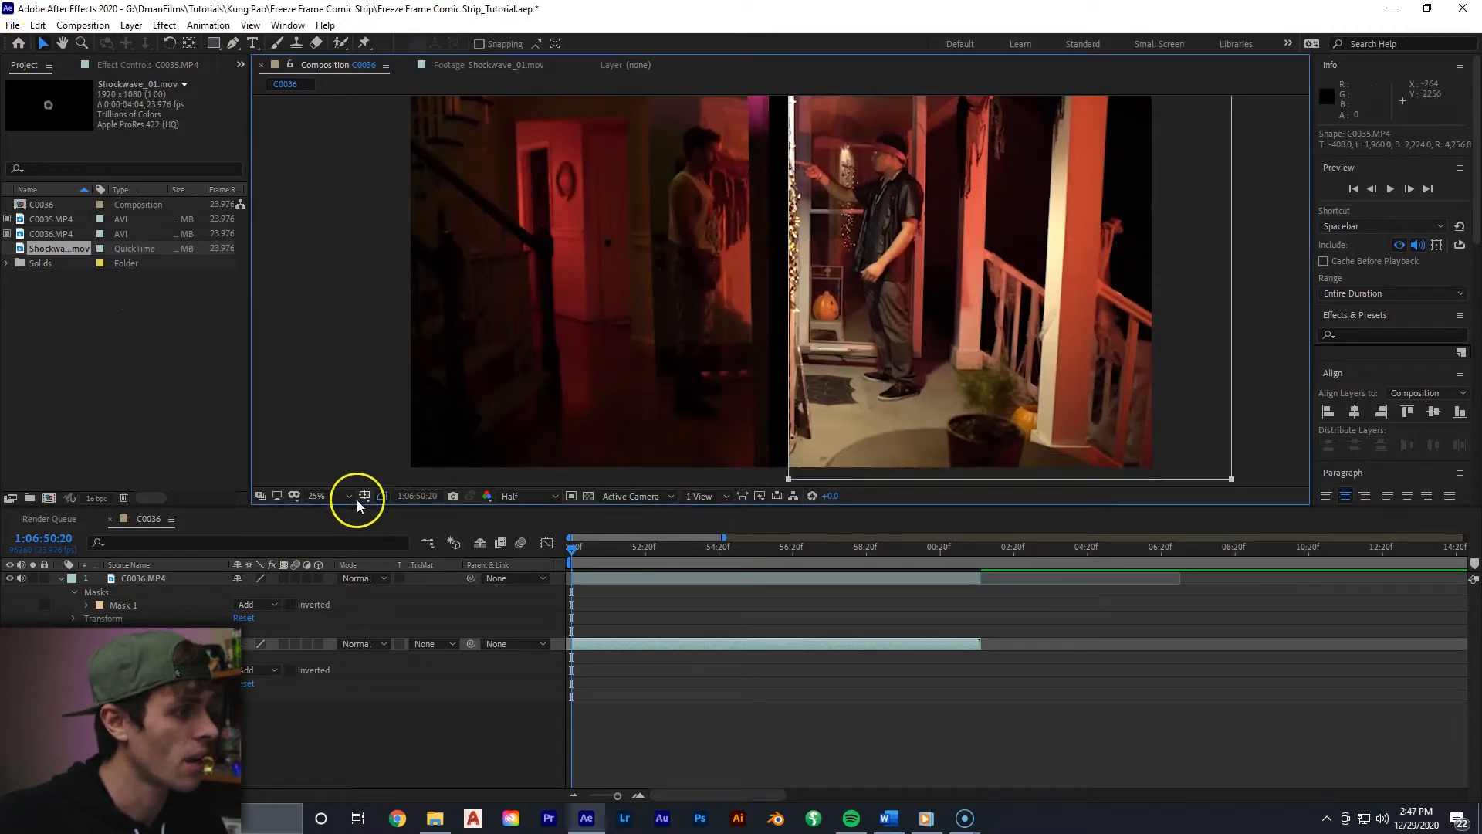
{"action": "left_click", "coordinate": [366, 498]}
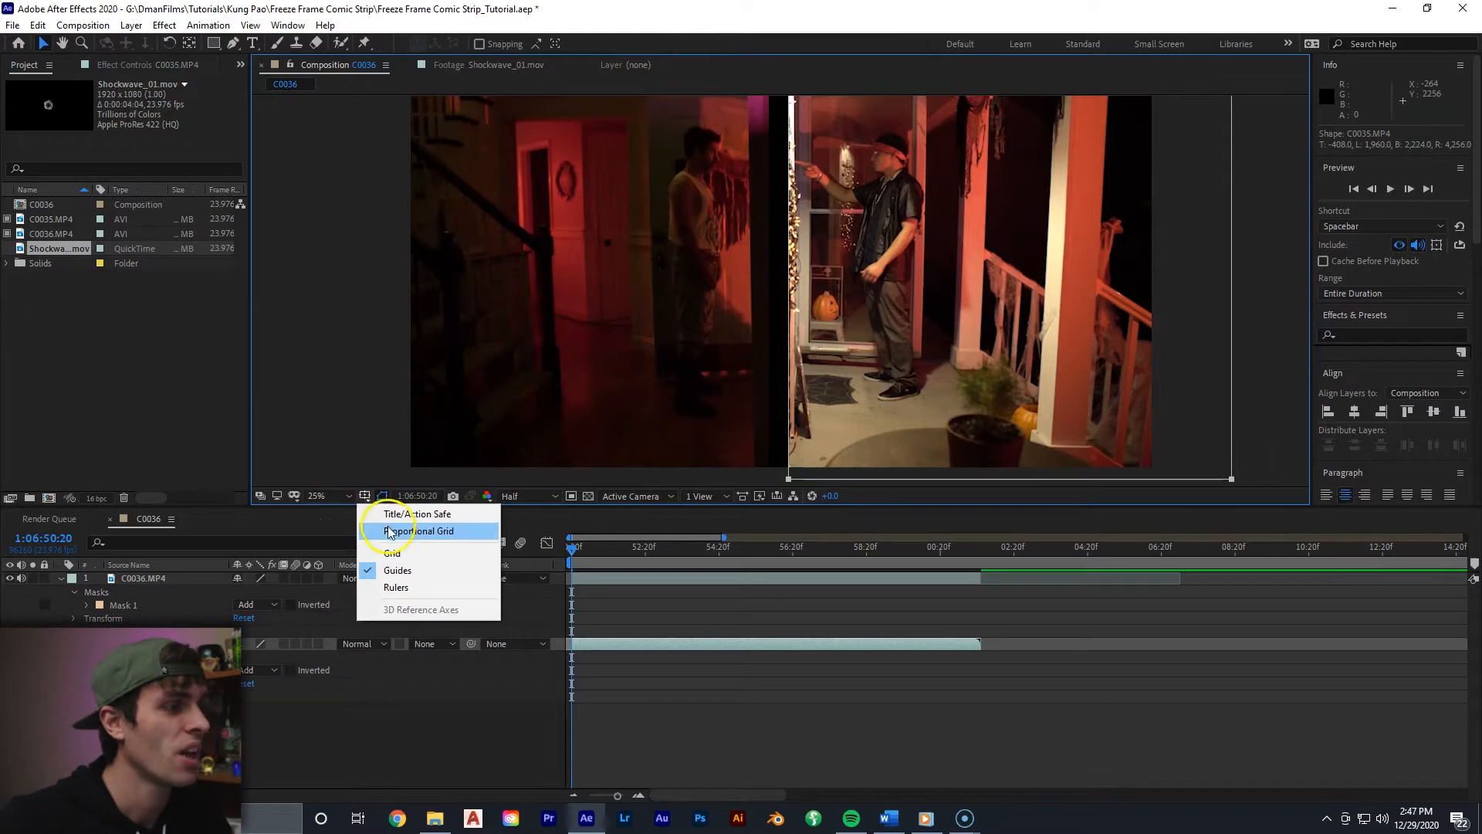
{"action": "left_click", "coordinate": [414, 553]}
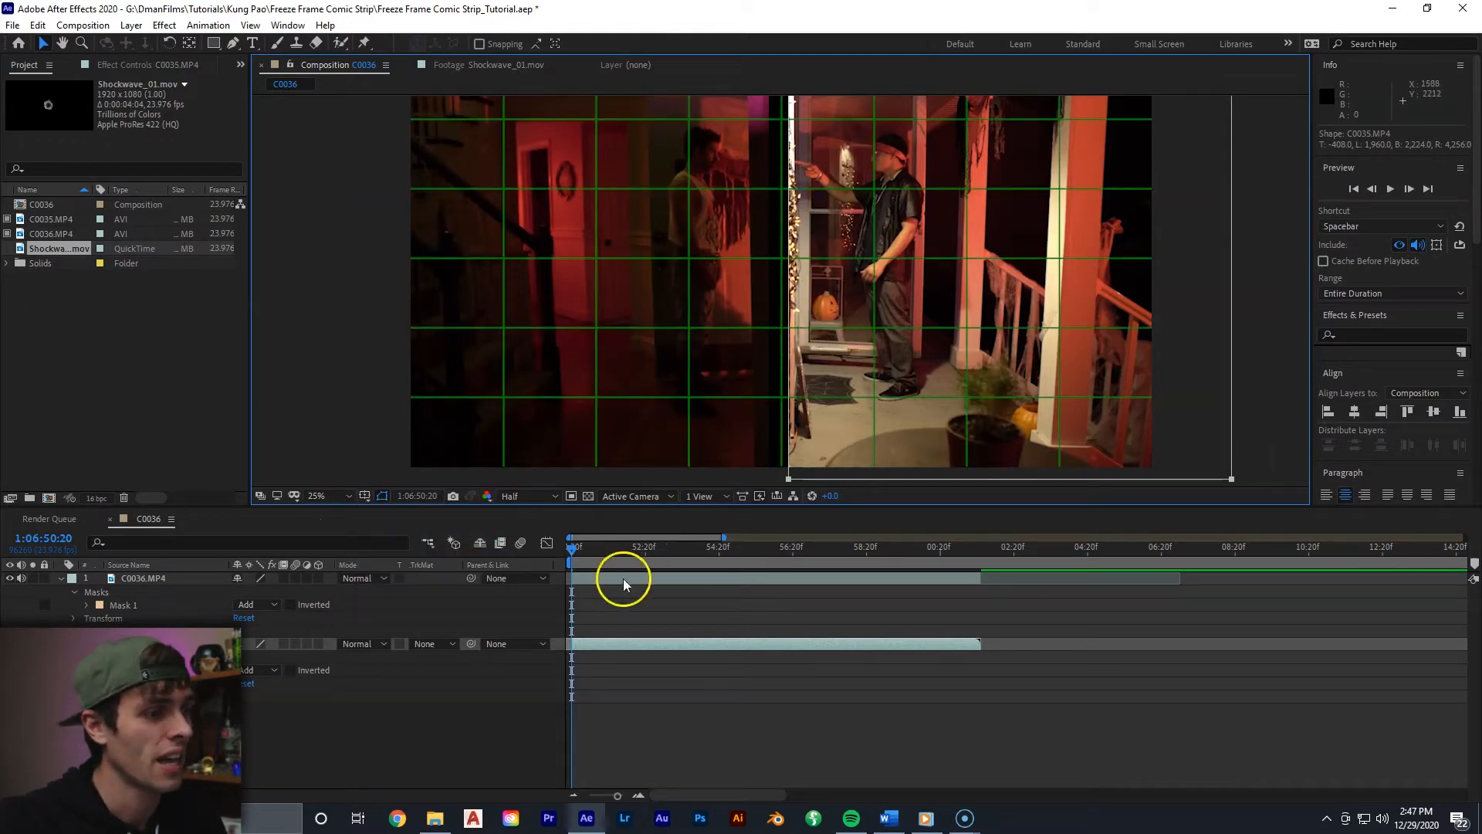
Move C0036.MP4 left to about 1864, 1080 and C0035.MP4 slightly right, leaving a vertical gap around the grid's centre line
{"action": "left_click", "coordinate": [583, 652]}
{"action": "left_click", "coordinate": [584, 645]}
{"action": "left_click_drag", "start_coordinate": [887, 223], "coordinate": [898, 230]}
{"action": "left_click", "coordinate": [694, 579]}
{"action": "left_click_drag", "start_coordinate": [728, 317], "coordinate": [717, 313]}
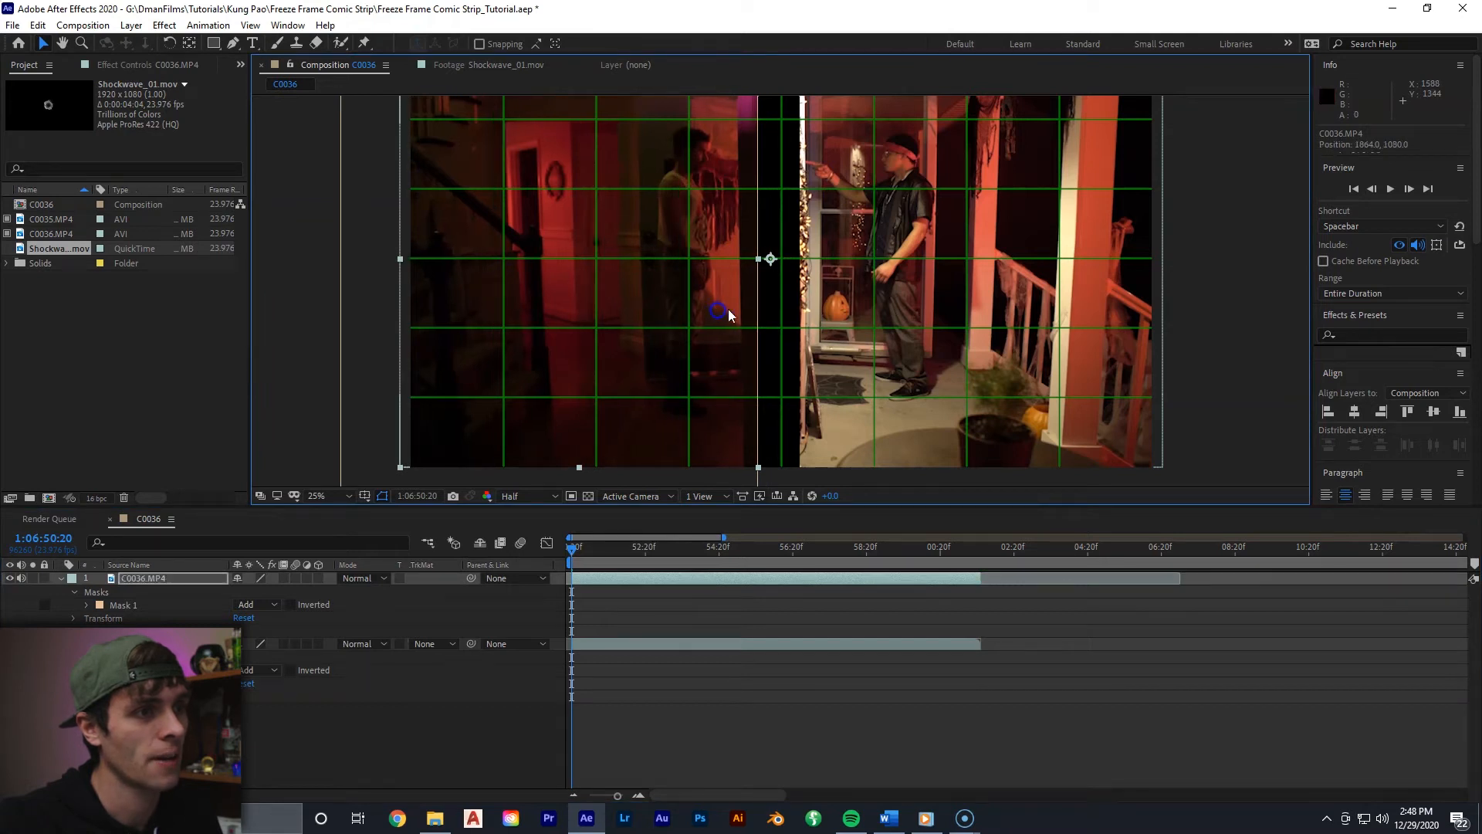
{"action": "left_click", "coordinate": [749, 643]}
{"action": "left_click_drag", "start_coordinate": [914, 305], "coordinate": [918, 305]}
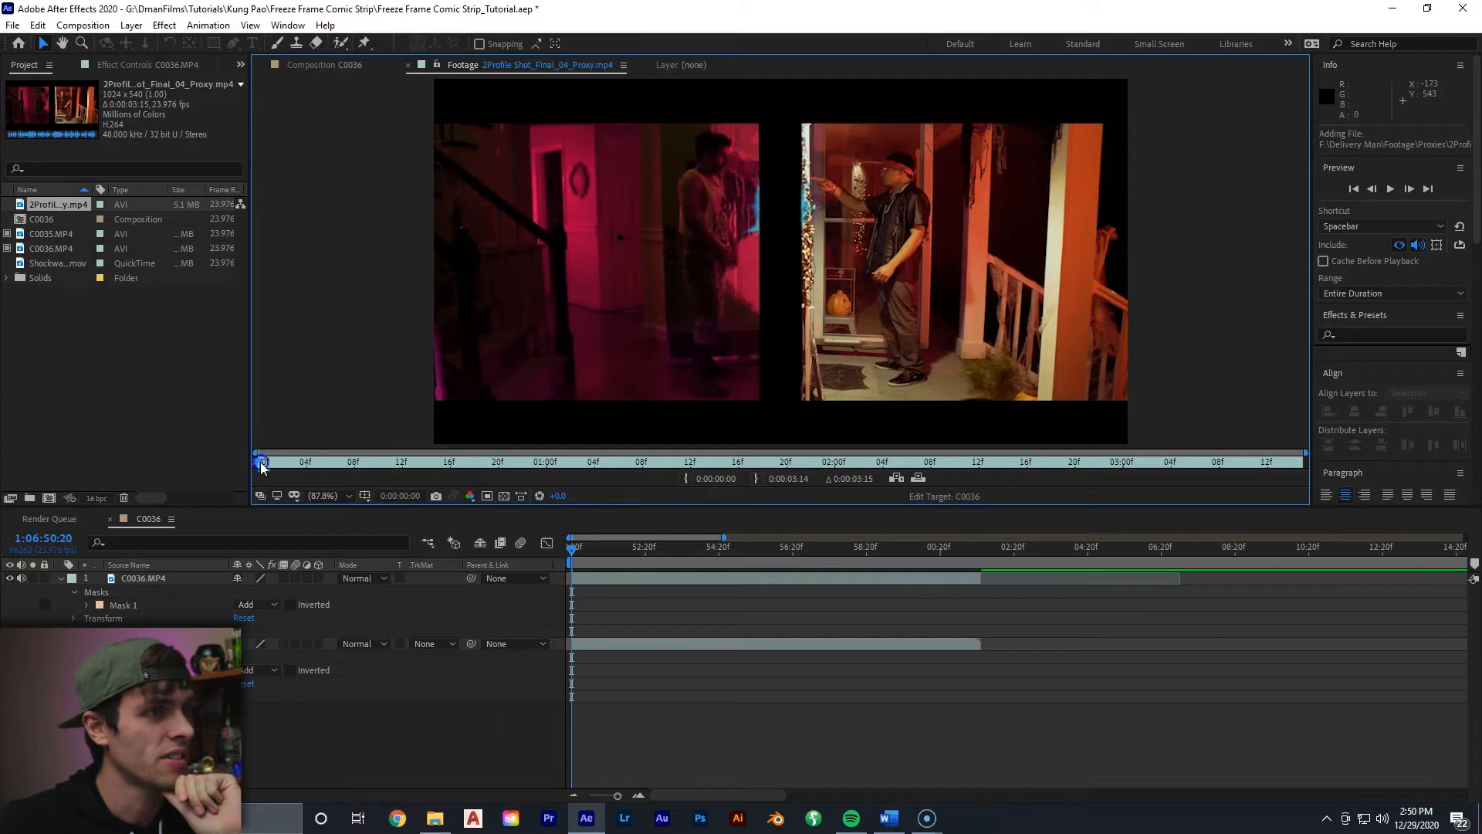
Examine the start of the 2Profile Shot_Final_04_Proxy.mp4 reference footage, and return to the C0036 composition
{"action": "mouse_move", "coordinate": [264, 461]}
{"action": "left_mouse_down"}
{"action": "mouse_move", "coordinate": [352, 456]}
{"action": "mouse_move", "coordinate": [264, 462]}
{"action": "left_mouse_up"}
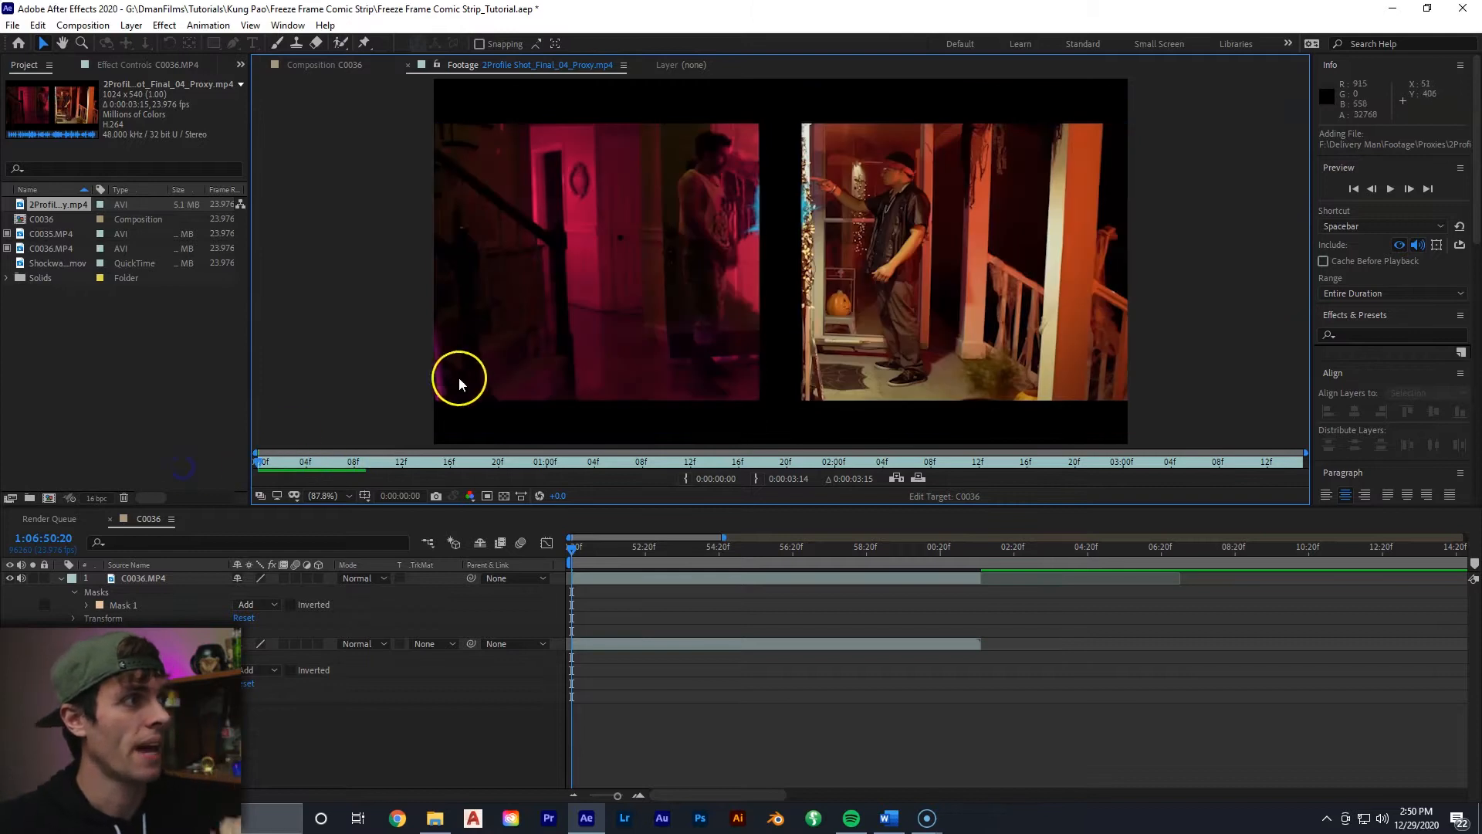
{"action": "left_click", "coordinate": [360, 65]}
{"action": "left_click", "coordinate": [458, 201]}
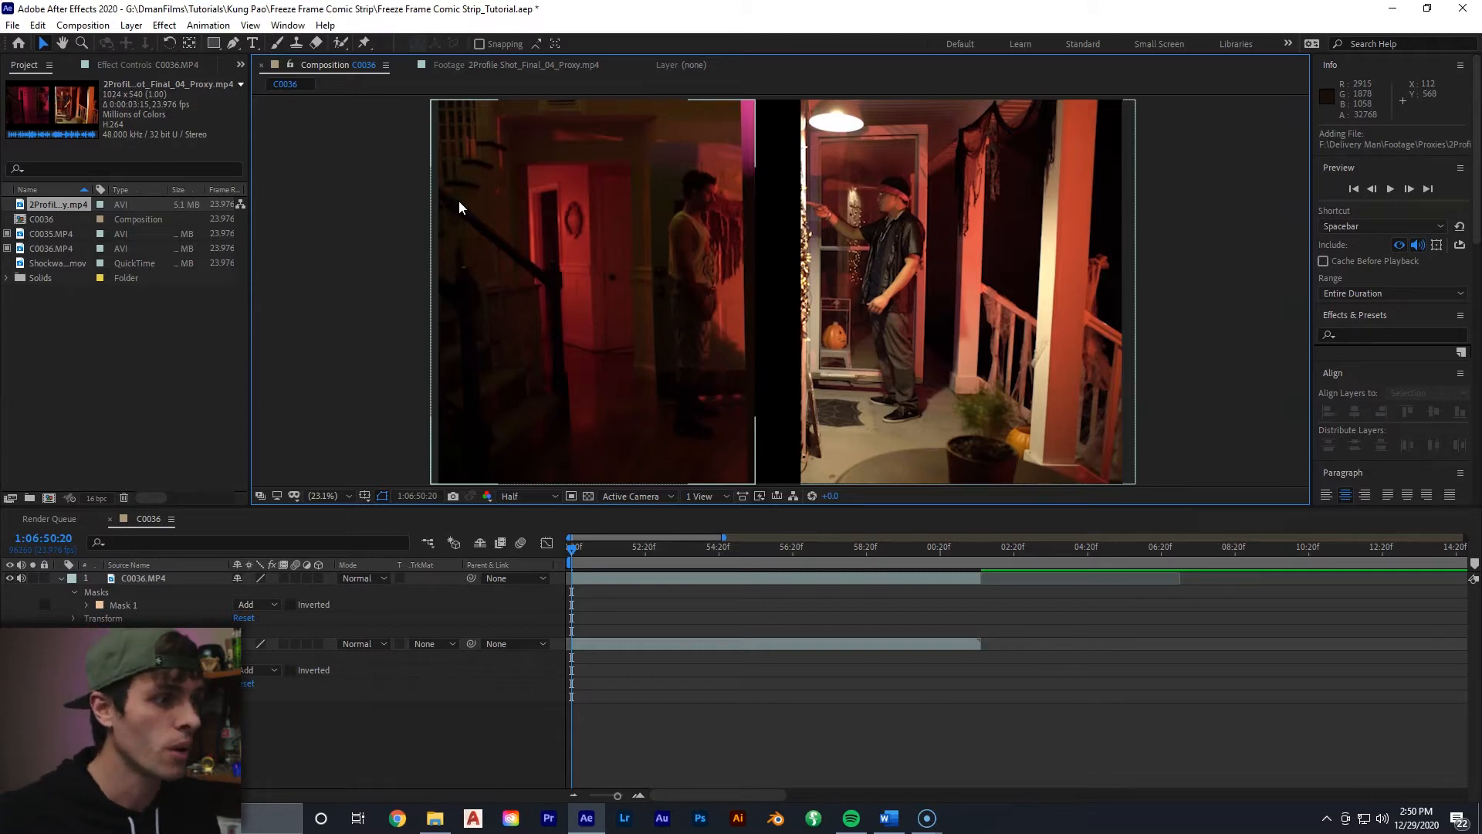
Add Shockwave_01.mov as the uppermost layer at the start of the C0036 timeline, and select Medium Blue Solid 1 in the Solids folder
{"action": "left_click_drag", "start_coordinate": [49, 263], "coordinate": [575, 595]}
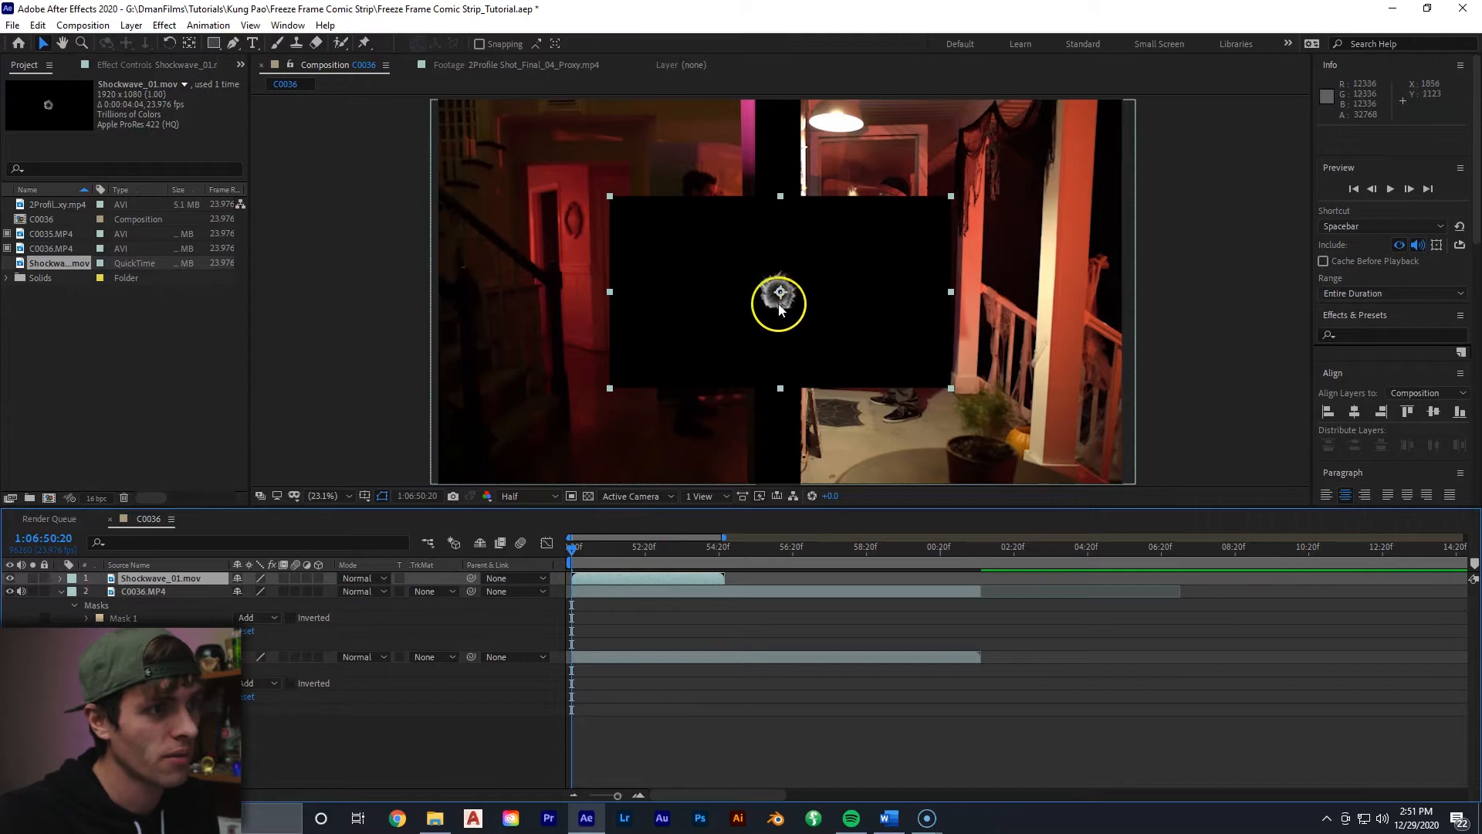
{"action": "left_click", "coordinate": [575, 548]}
{"action": "mouse_move", "coordinate": [574, 548]}
{"action": "left_mouse_down"}
{"action": "mouse_move", "coordinate": [655, 550]}
{"action": "mouse_move", "coordinate": [571, 550]}
{"action": "left_mouse_up"}
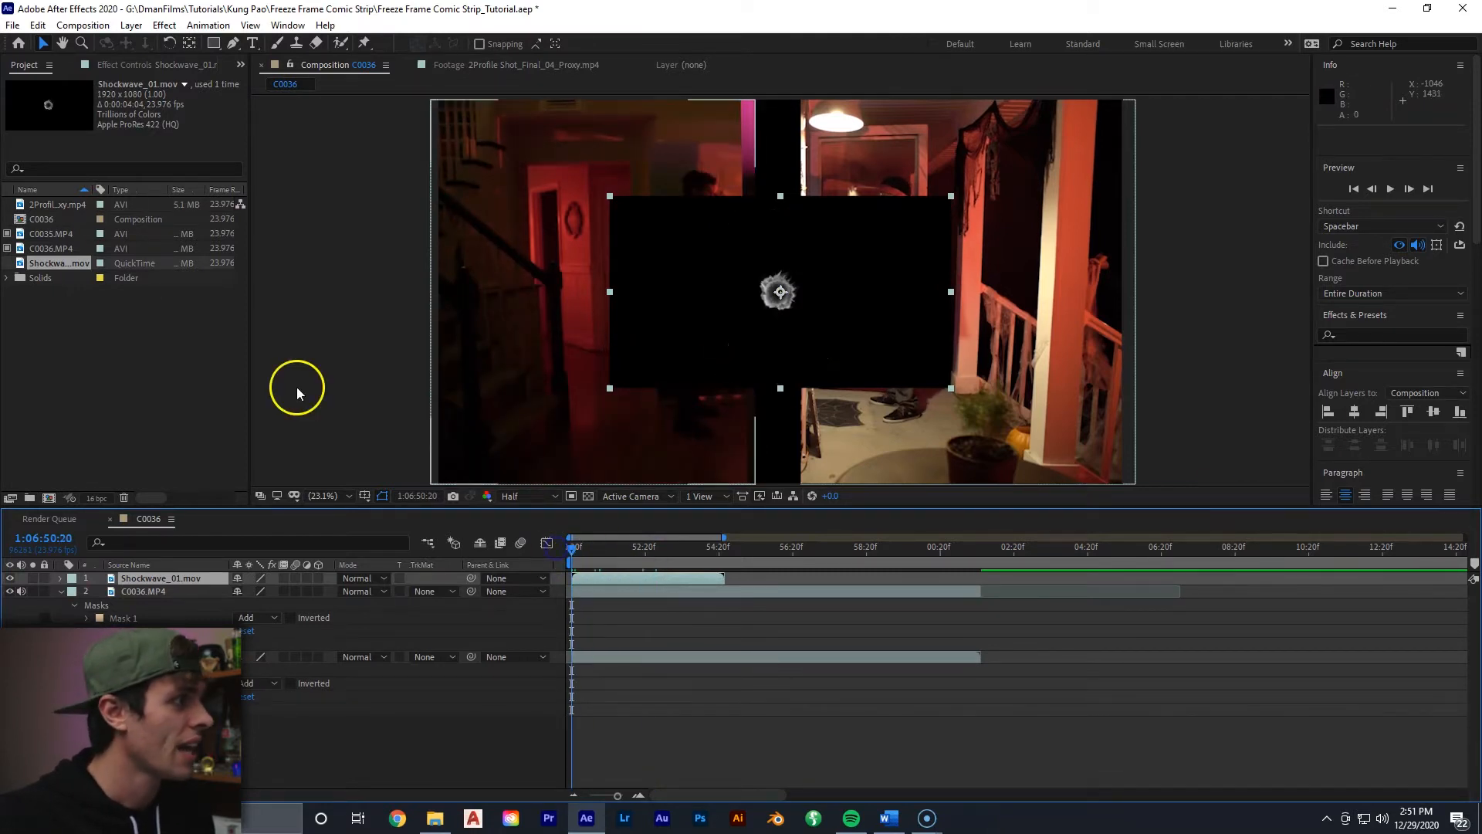
{"action": "left_click", "coordinate": [7, 278]}
{"action": "mouse_move", "coordinate": [75, 295]}
{"action": "left_mouse_down"}
{"action": "mouse_move", "coordinate": [498, 463]}
{"action": "mouse_move", "coordinate": [74, 293]}
{"action": "left_mouse_up"}
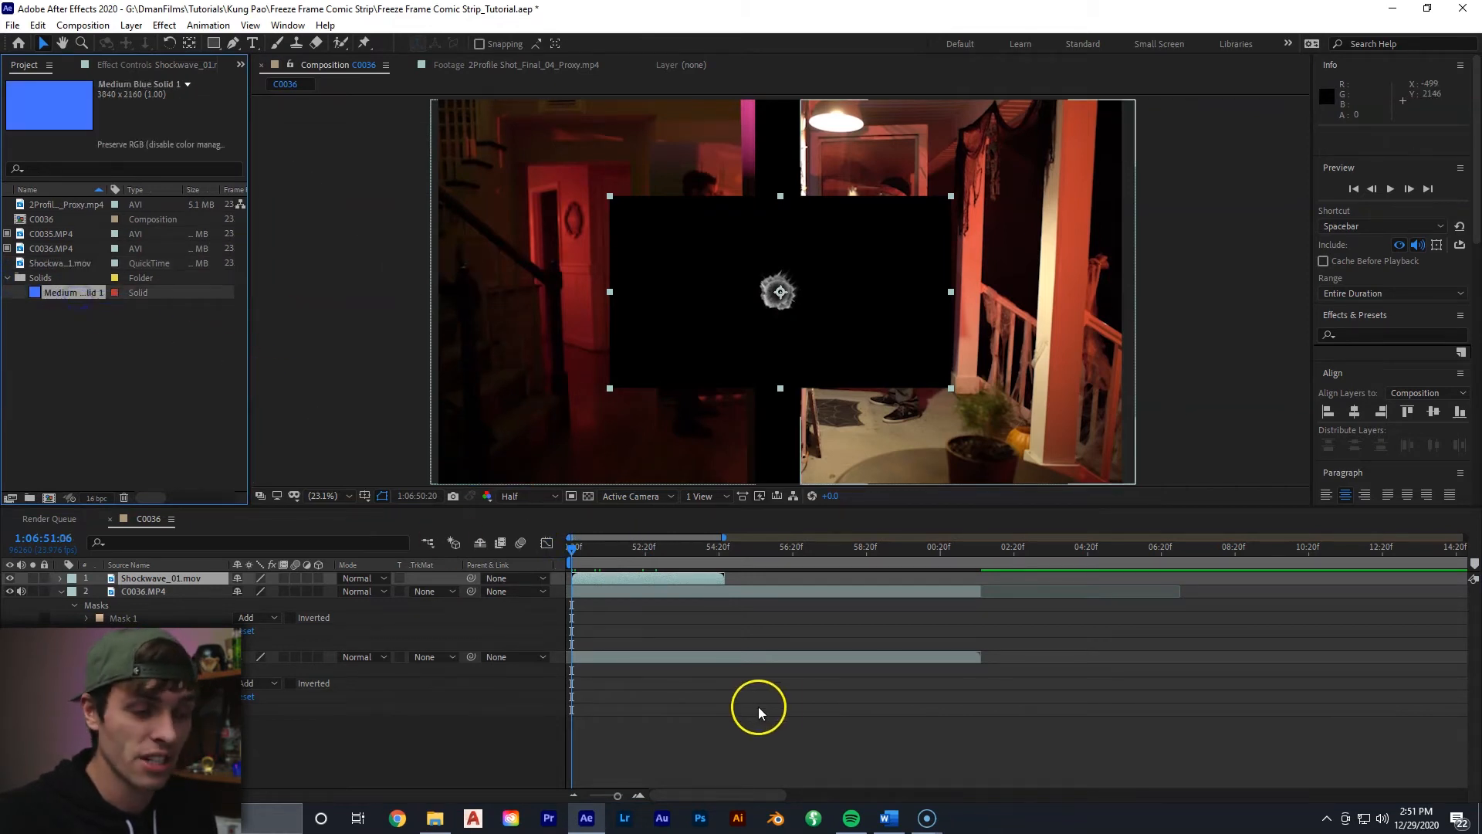
{"action": "right_click", "coordinate": [725, 740]}
{"action": "mouse_move", "coordinate": [799, 571]}
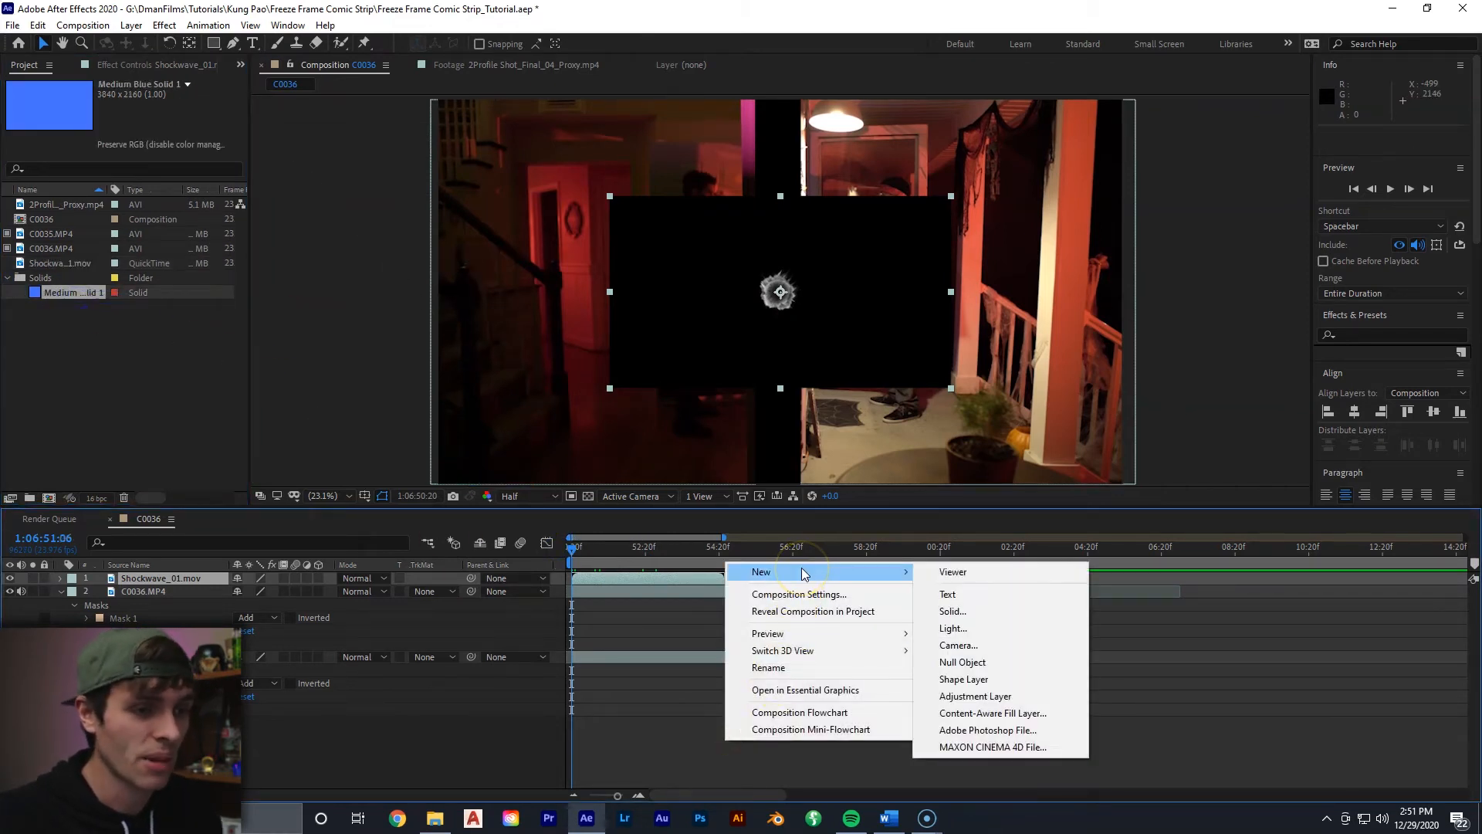
{"action": "left_click", "coordinate": [943, 613]}
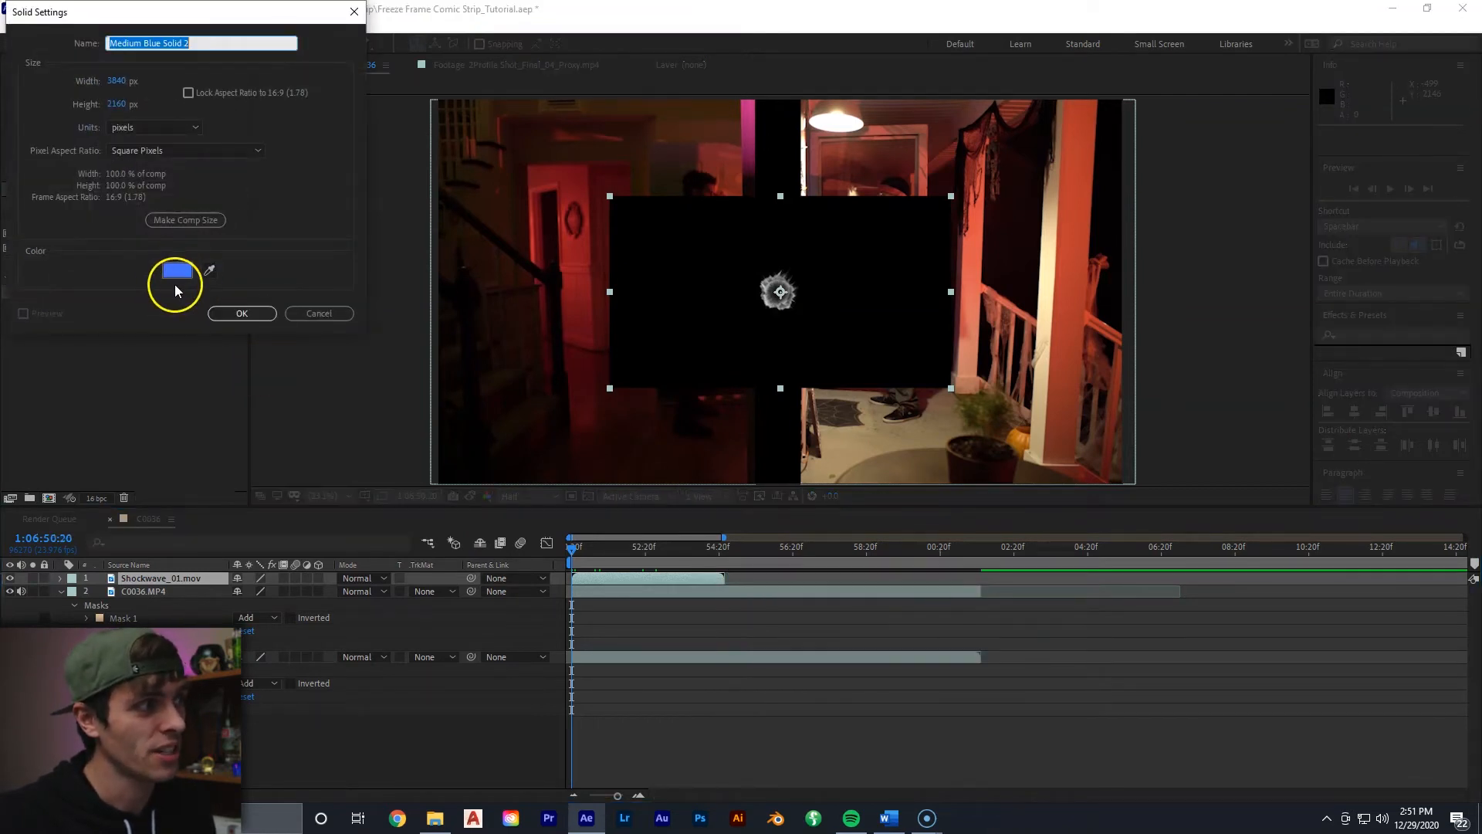
{"action": "left_click", "coordinate": [309, 311]}
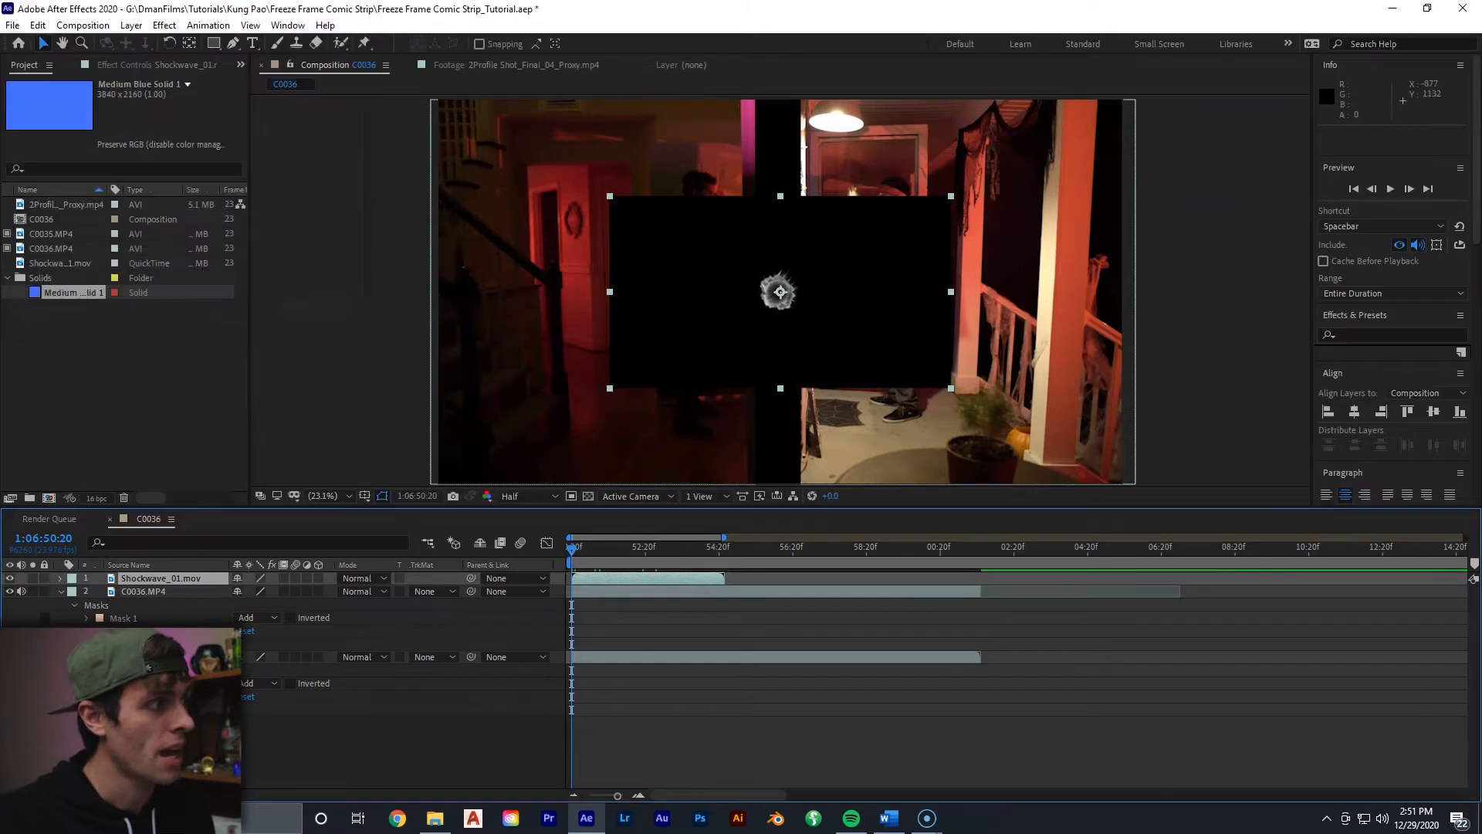
Place Medium Blue Solid 1 directly beneath the shockwave layer and set its track matte to Luma Matte "Shockwave_01.mov"
{"action": "left_click_drag", "start_coordinate": [71, 294], "coordinate": [580, 579]}
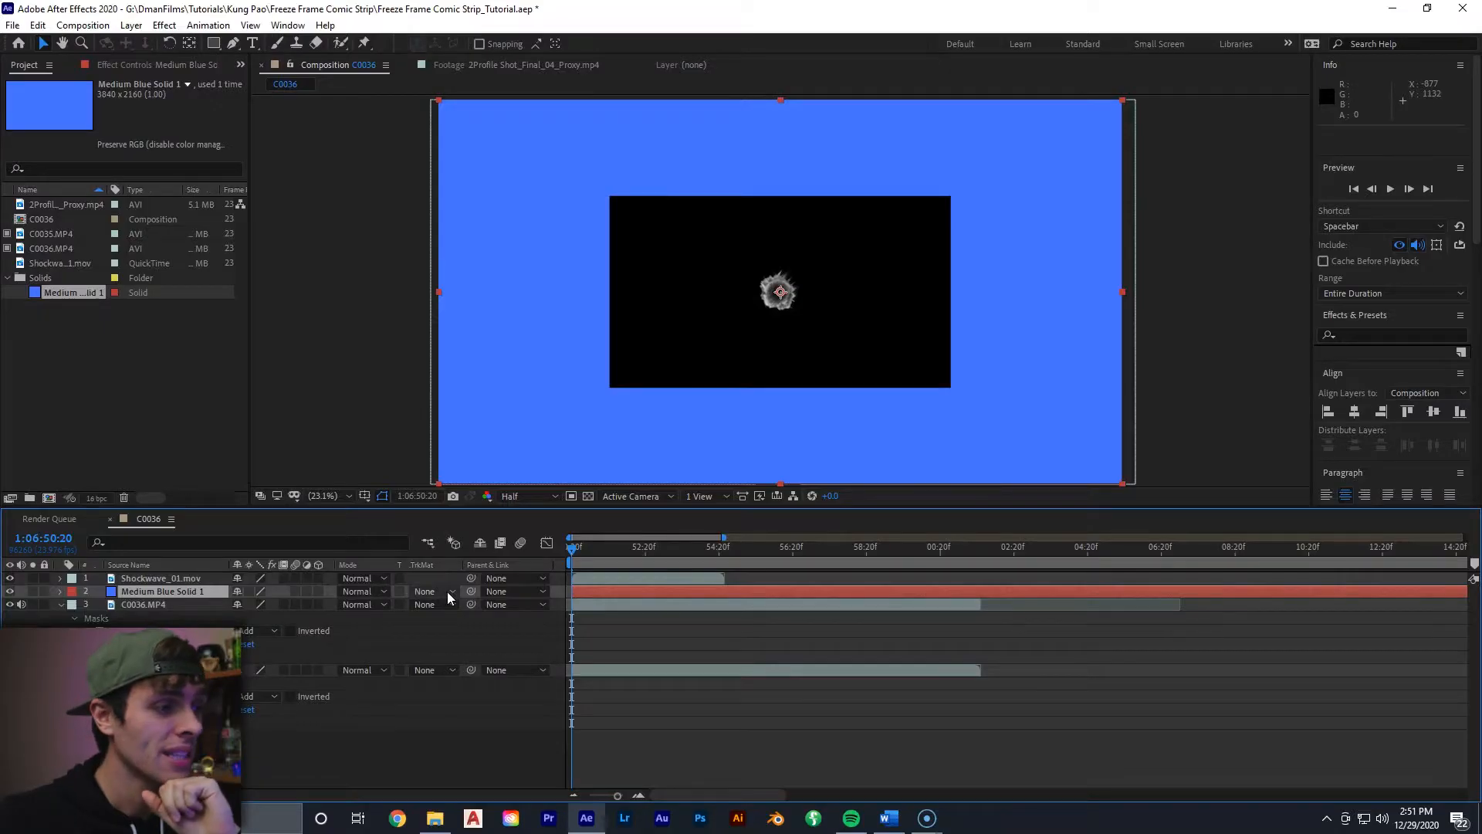
{"action": "left_click", "coordinate": [447, 591]}
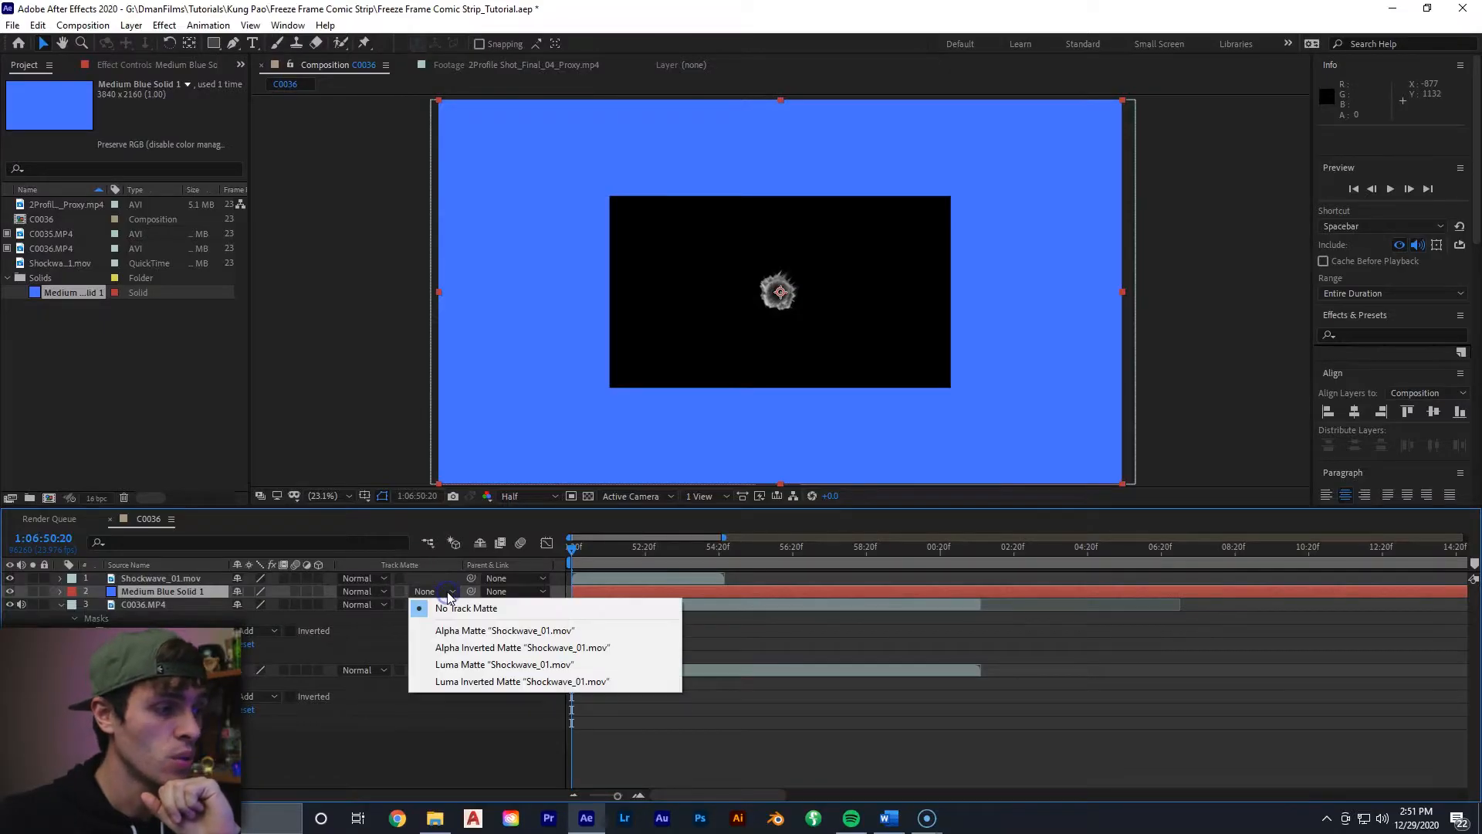
{"action": "left_click", "coordinate": [488, 666]}
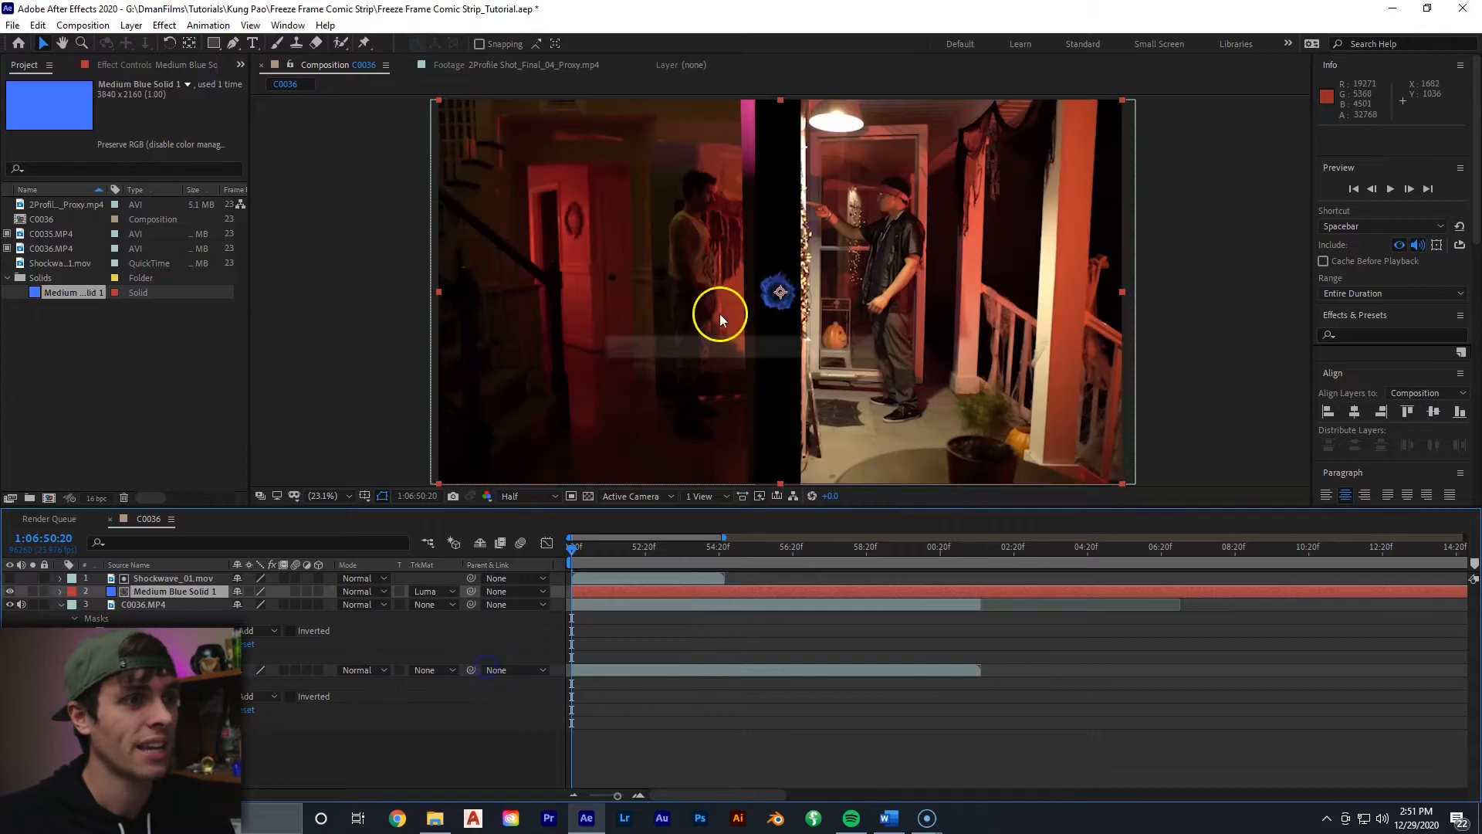
Scale the Shockwave_01.mov layer up to about 236% and preview the composition
{"action": "left_click", "coordinate": [635, 578]}
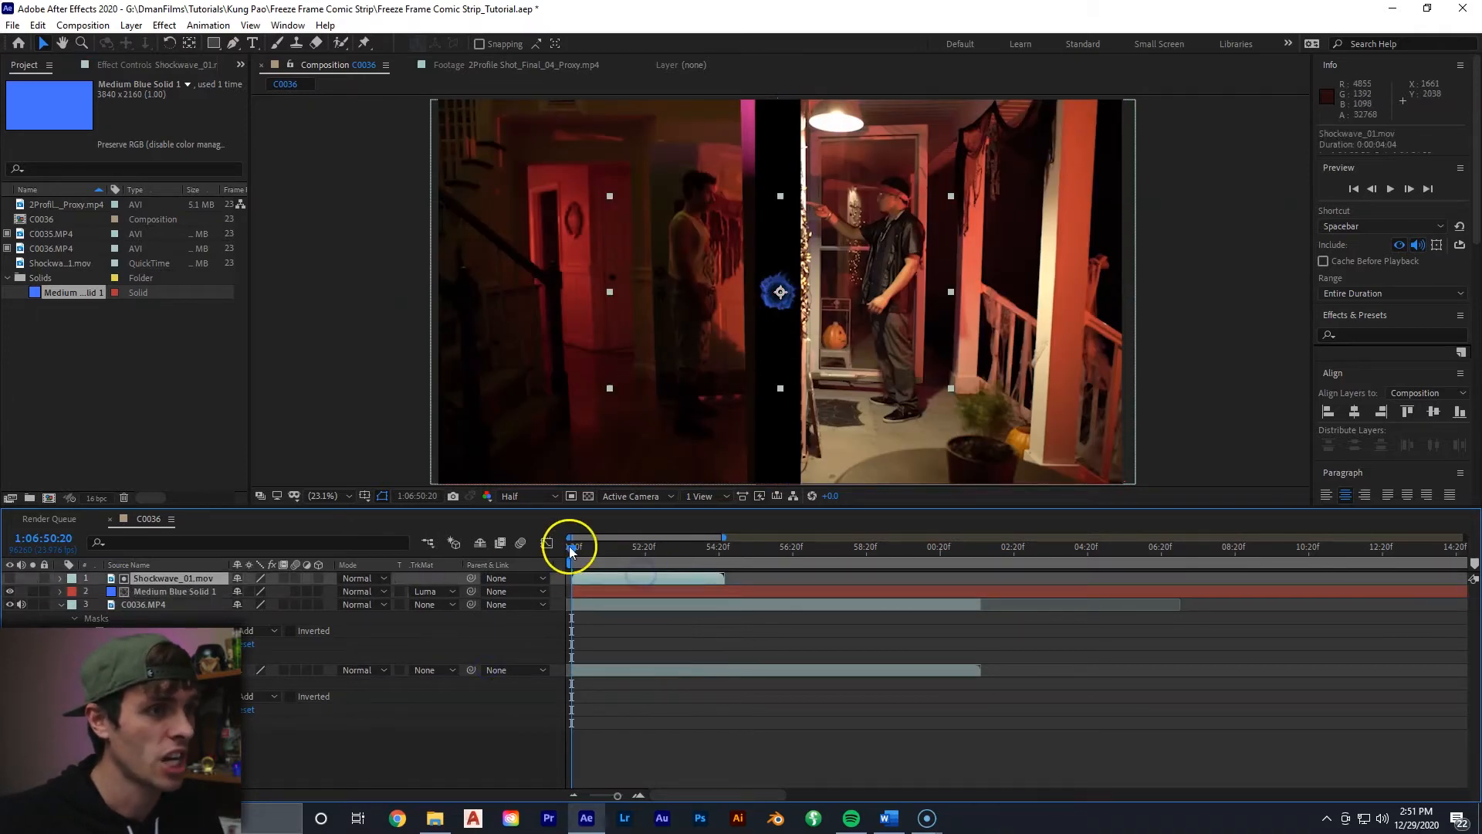
{"action": "left_click_drag", "start_coordinate": [950, 389], "coordinate": [1185, 525]}
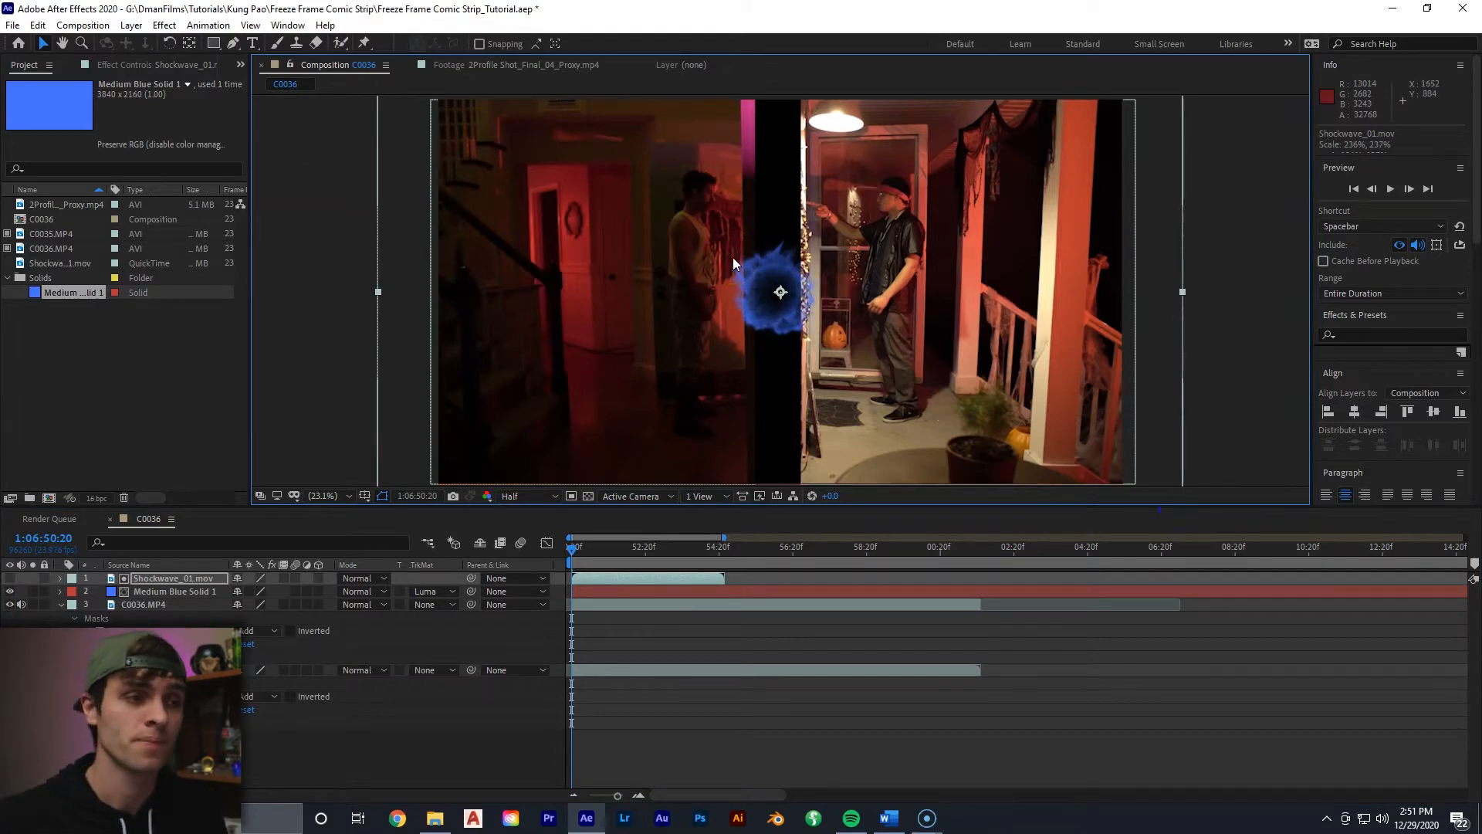
{"action": "key", "text": "space"}
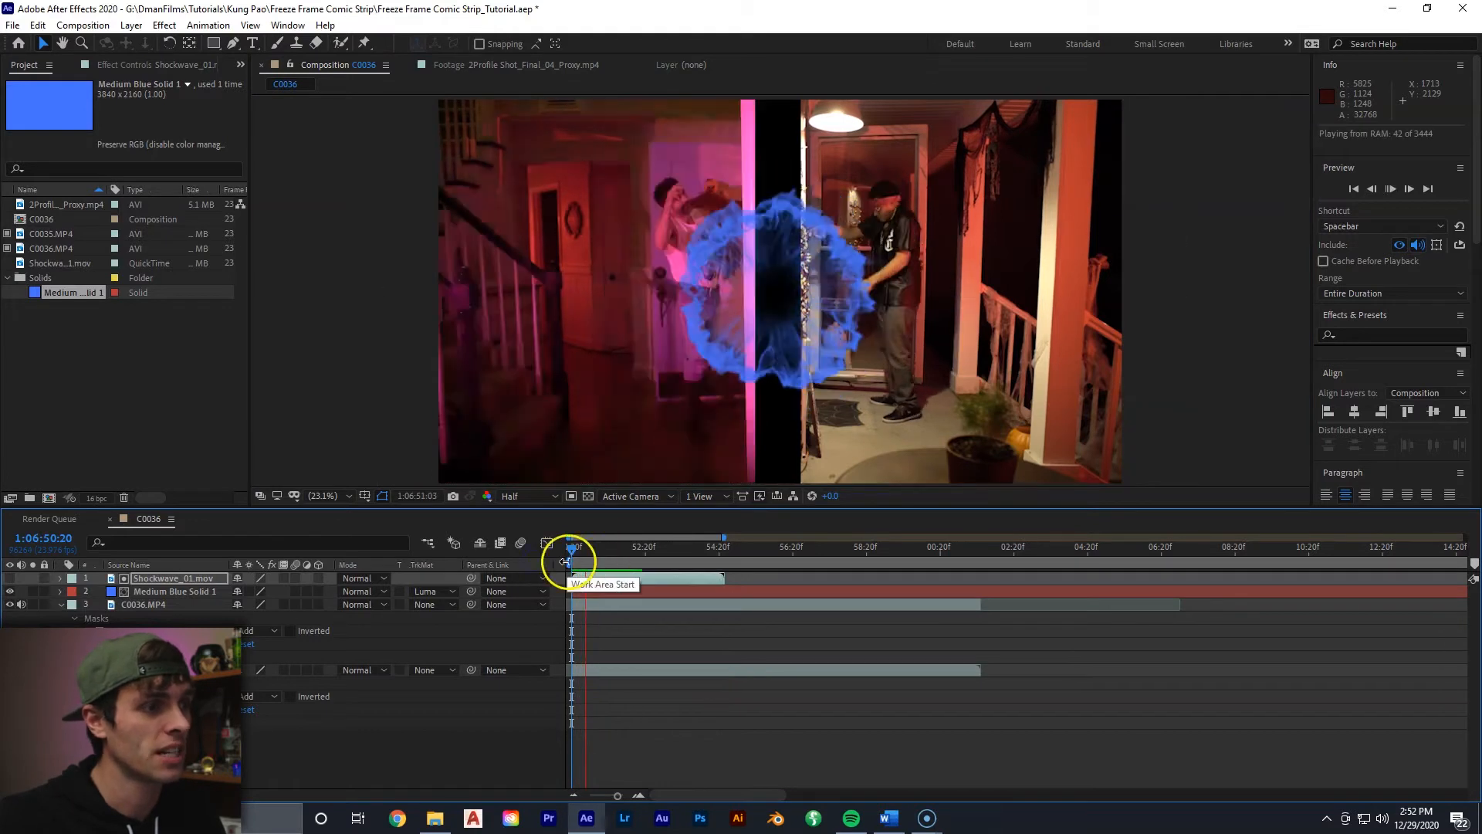
Time-stretch the Shockwave_01.mov layer with a stretch factor of 50 and play the result
{"action": "left_click", "coordinate": [588, 579]}
{"action": "right_click", "coordinate": [599, 579]}
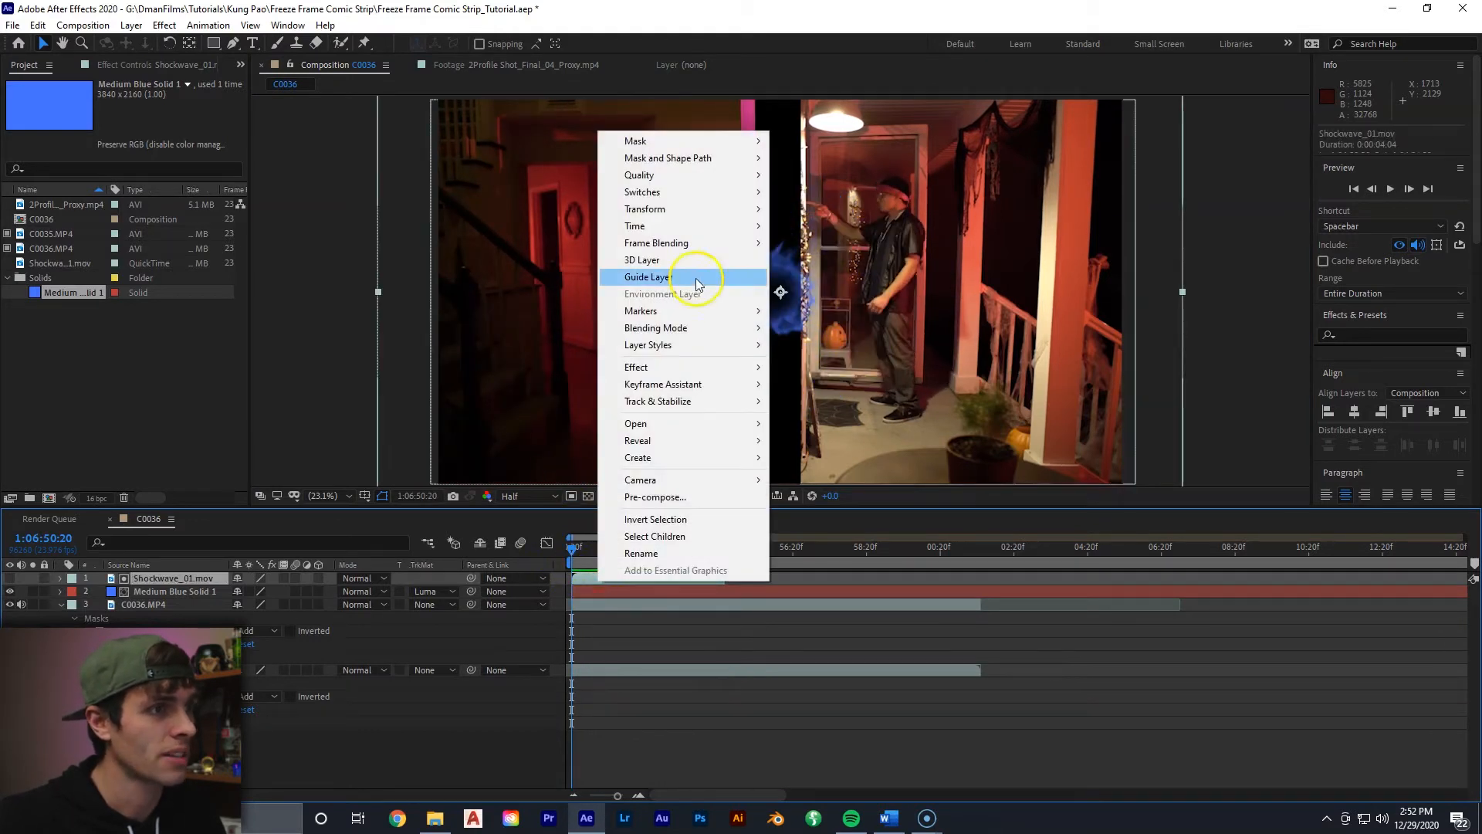
{"action": "mouse_move", "coordinate": [754, 225]}
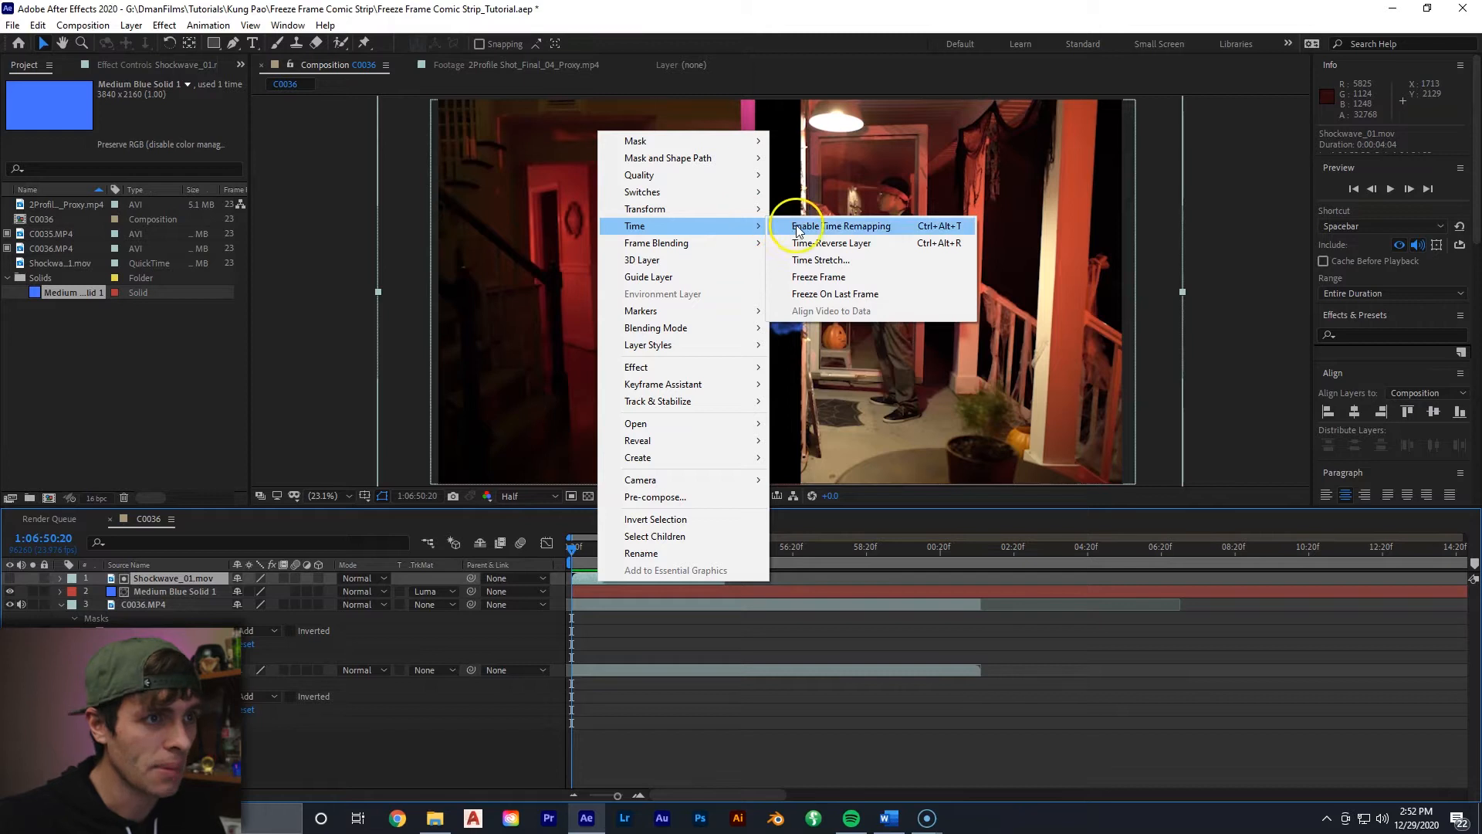
{"action": "left_click", "coordinate": [821, 260]}
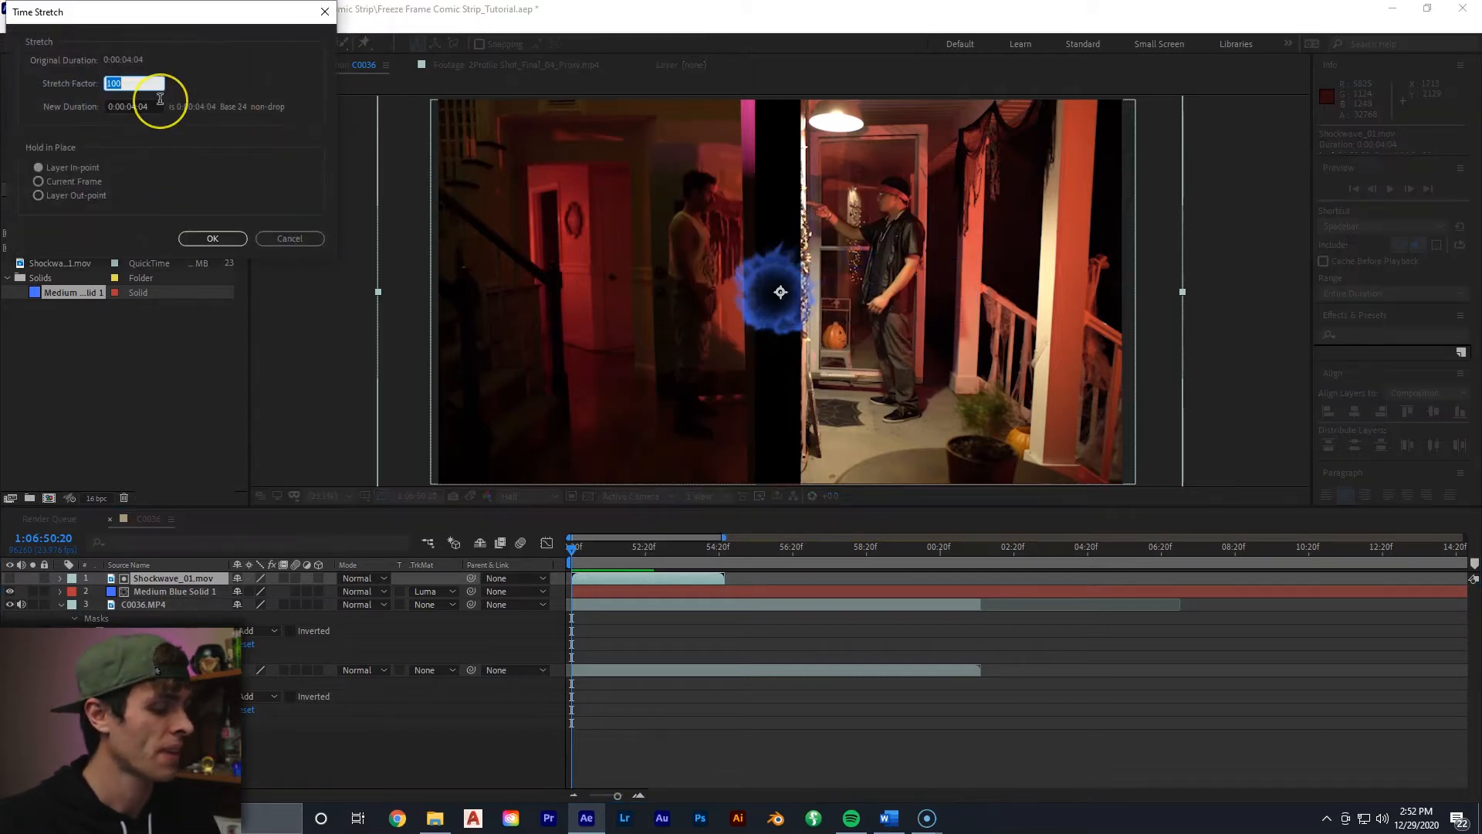
{"action": "type", "text": "50"}
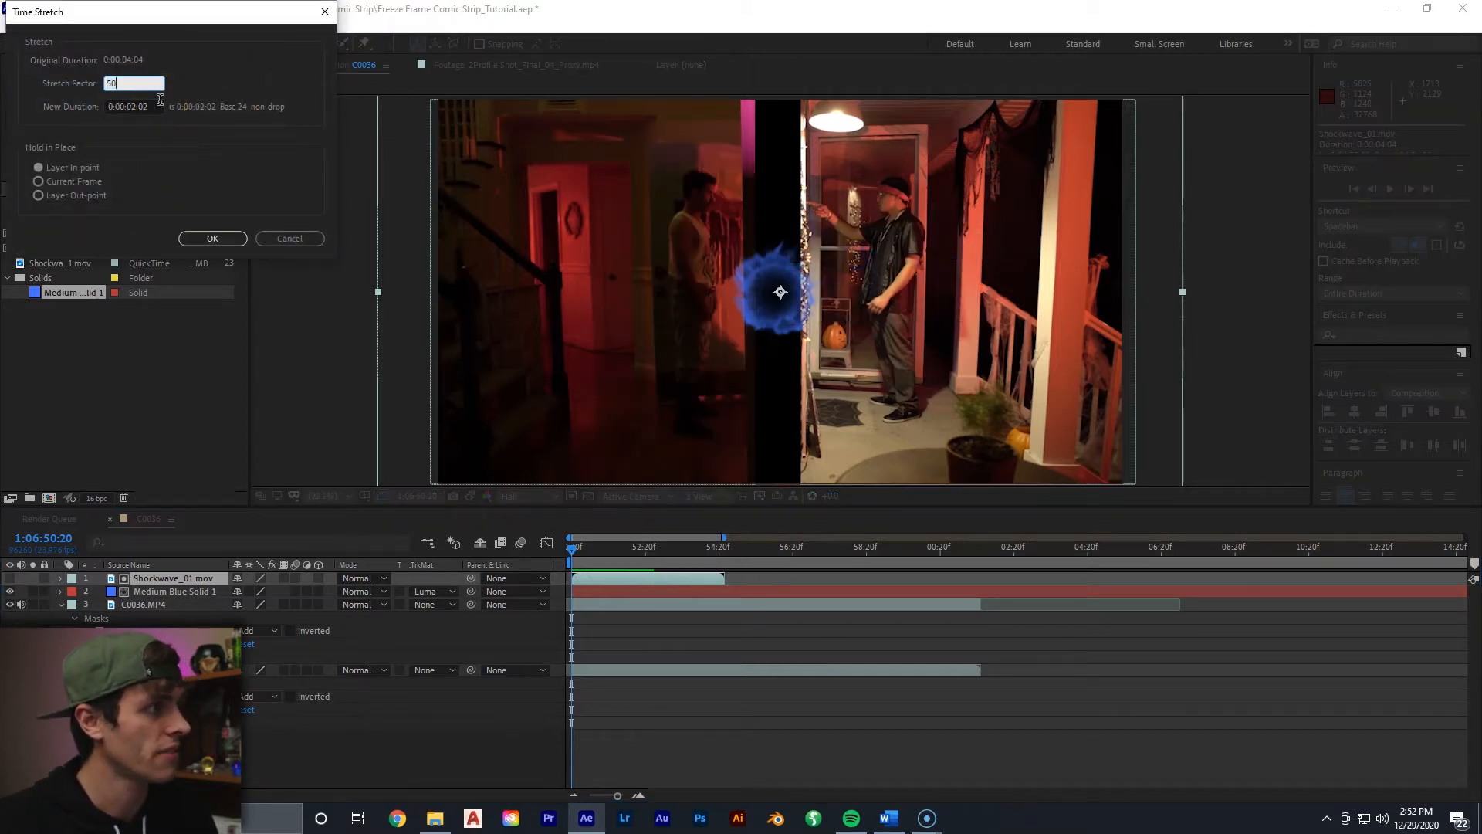
{"action": "key", "text": "Return"}
{"action": "left_click", "coordinate": [718, 330]}
{"action": "key", "text": "space"}
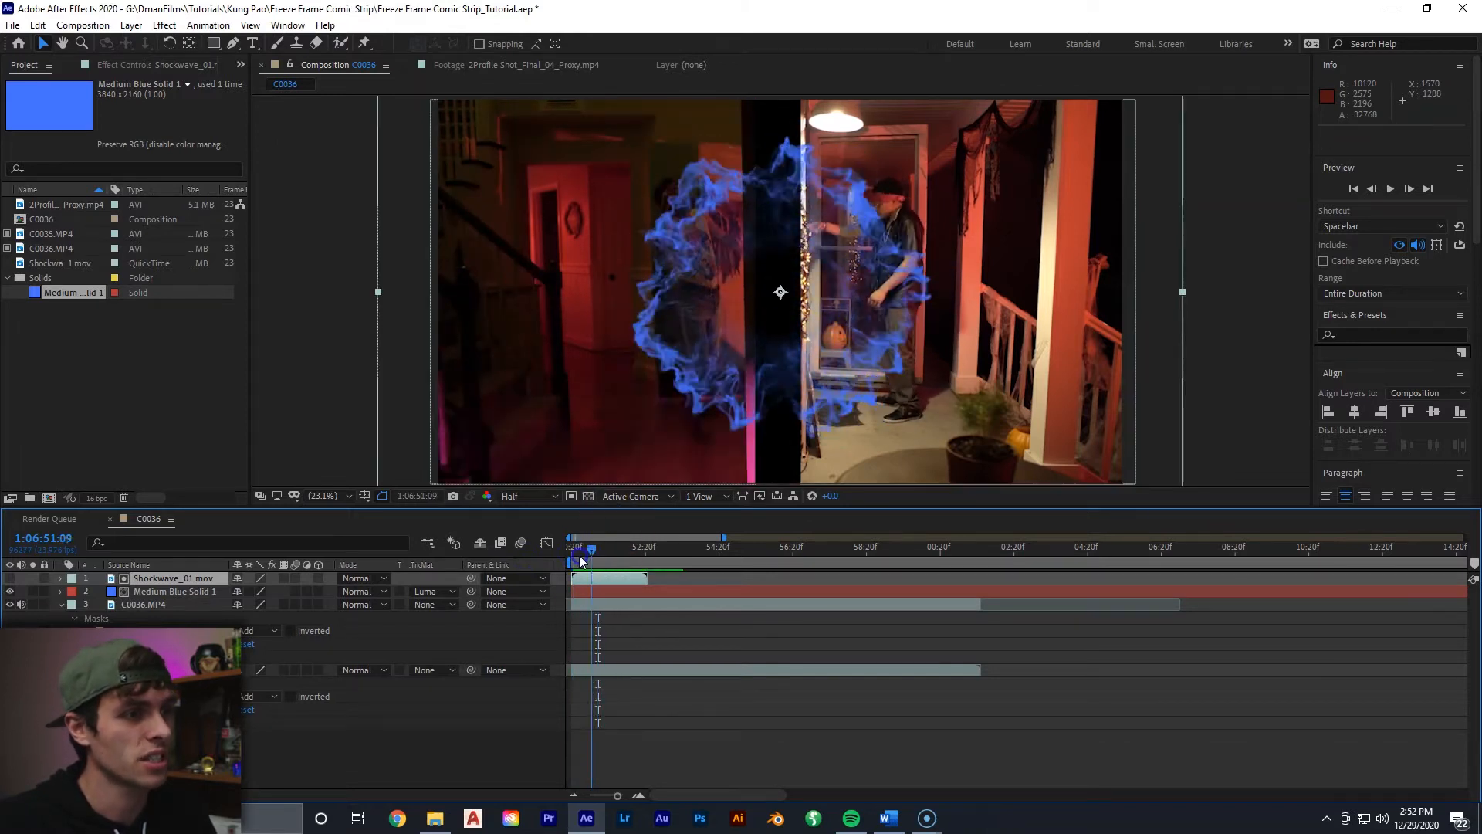
Move the Shockwave_01.mov layer up to about position 1920, 924, centred on the gap between the two clips
{"action": "left_click", "coordinate": [645, 545]}
{"action": "left_click_drag", "start_coordinate": [766, 305], "coordinate": [766, 282]}
{"action": "left_click", "coordinate": [610, 525]}
{"action": "left_click", "coordinate": [679, 215]}
{"action": "left_click", "coordinate": [777, 218]}
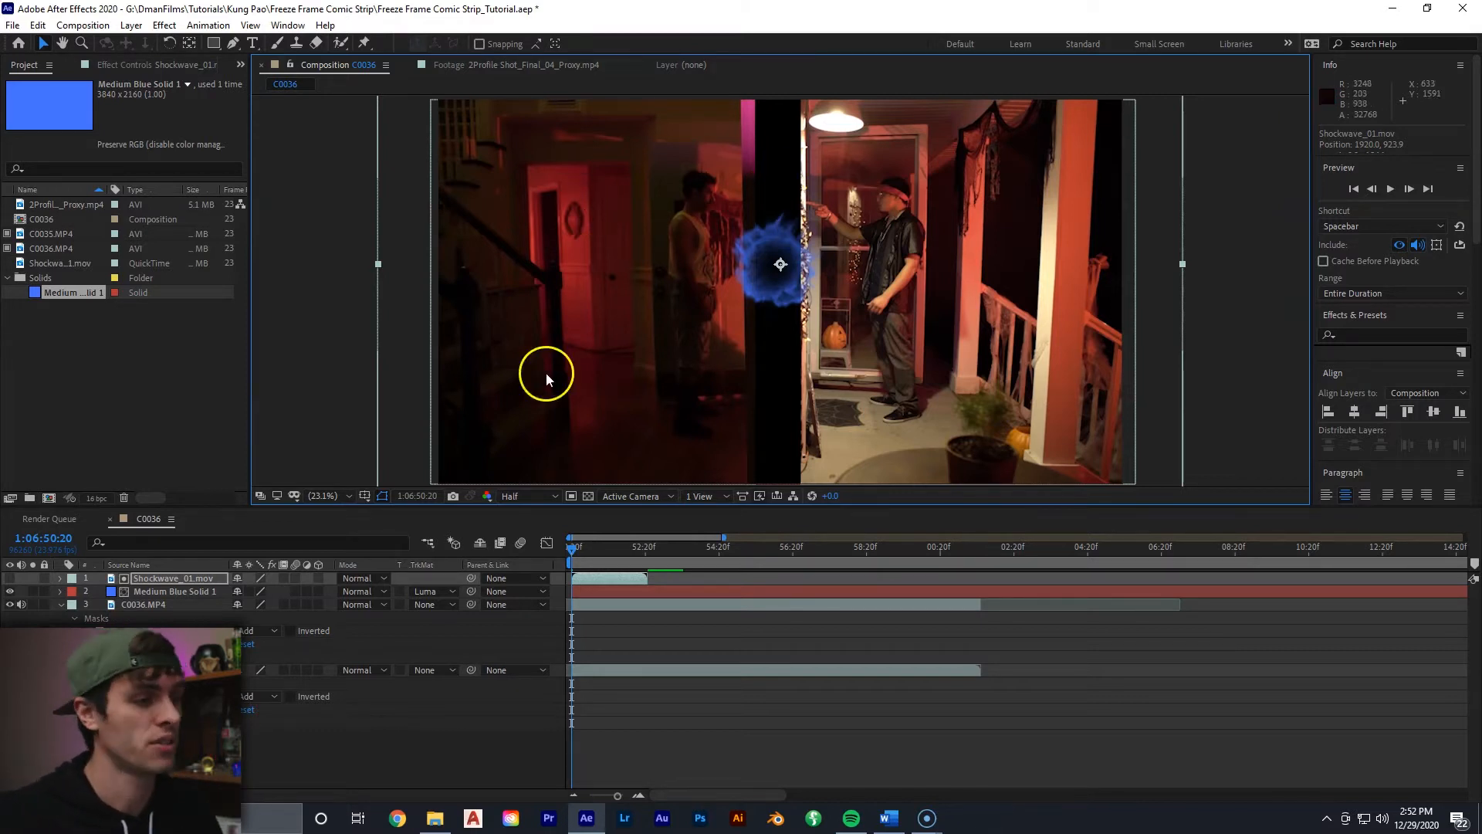
Scrub the start of the proxy reference footage, and compare it with the C0036 composition at 1:06:51:06
{"action": "left_click", "coordinate": [504, 67]}
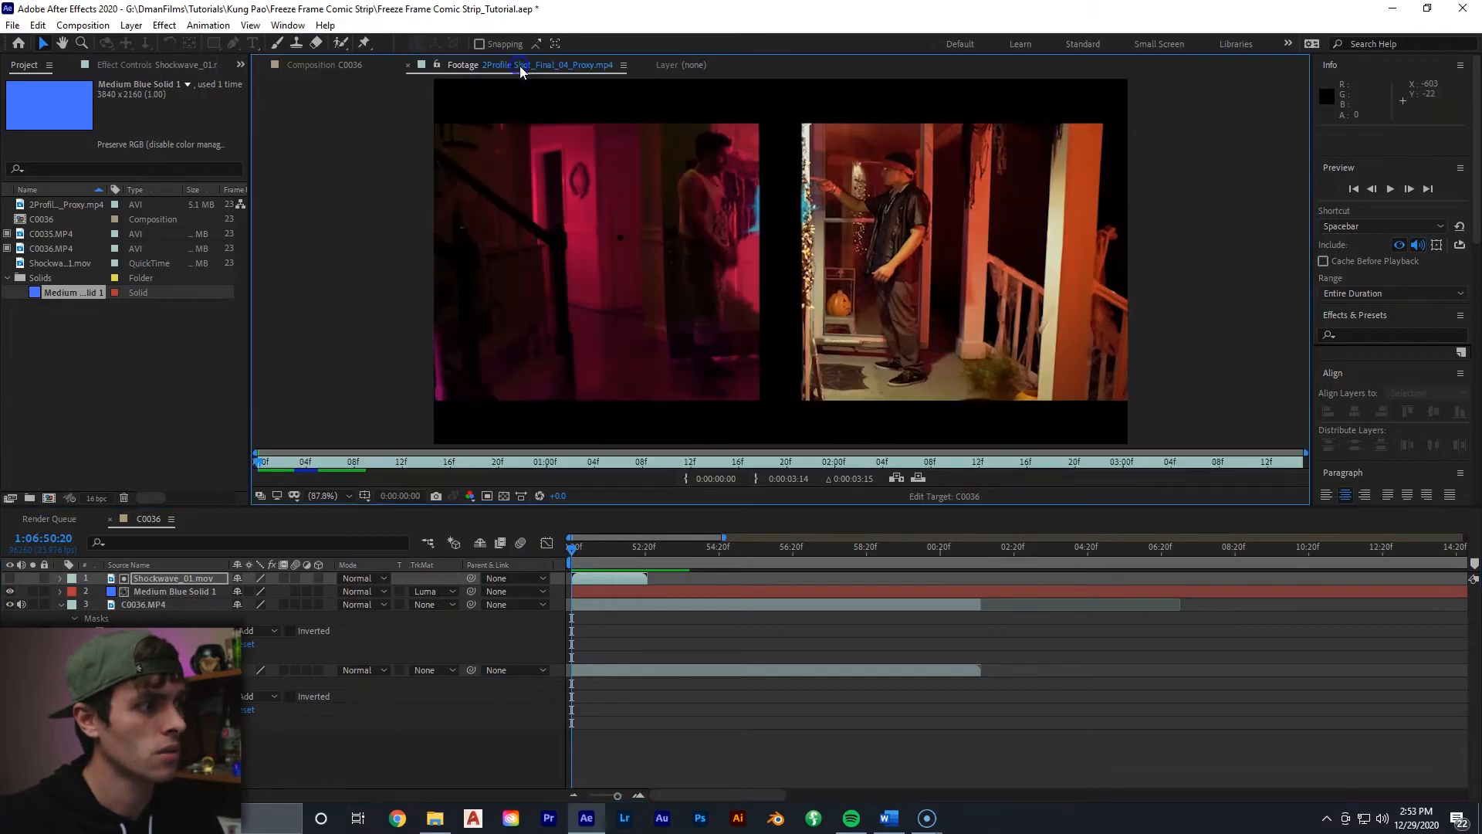
{"action": "left_click_drag", "start_coordinate": [263, 462], "coordinate": [334, 461]}
{"action": "left_click", "coordinate": [329, 64]}
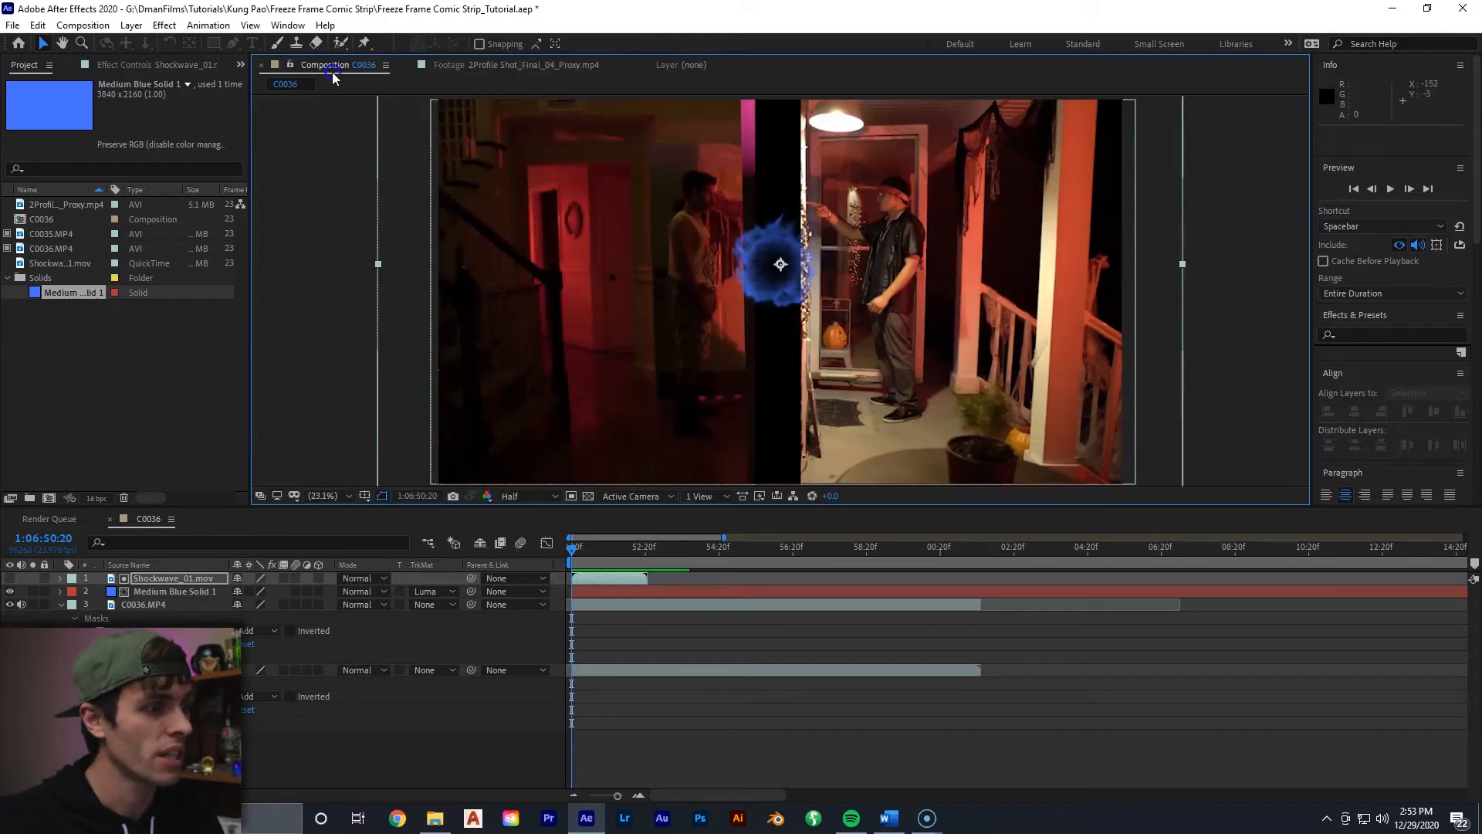
{"action": "left_click", "coordinate": [547, 559]}
{"action": "left_click", "coordinate": [587, 549]}
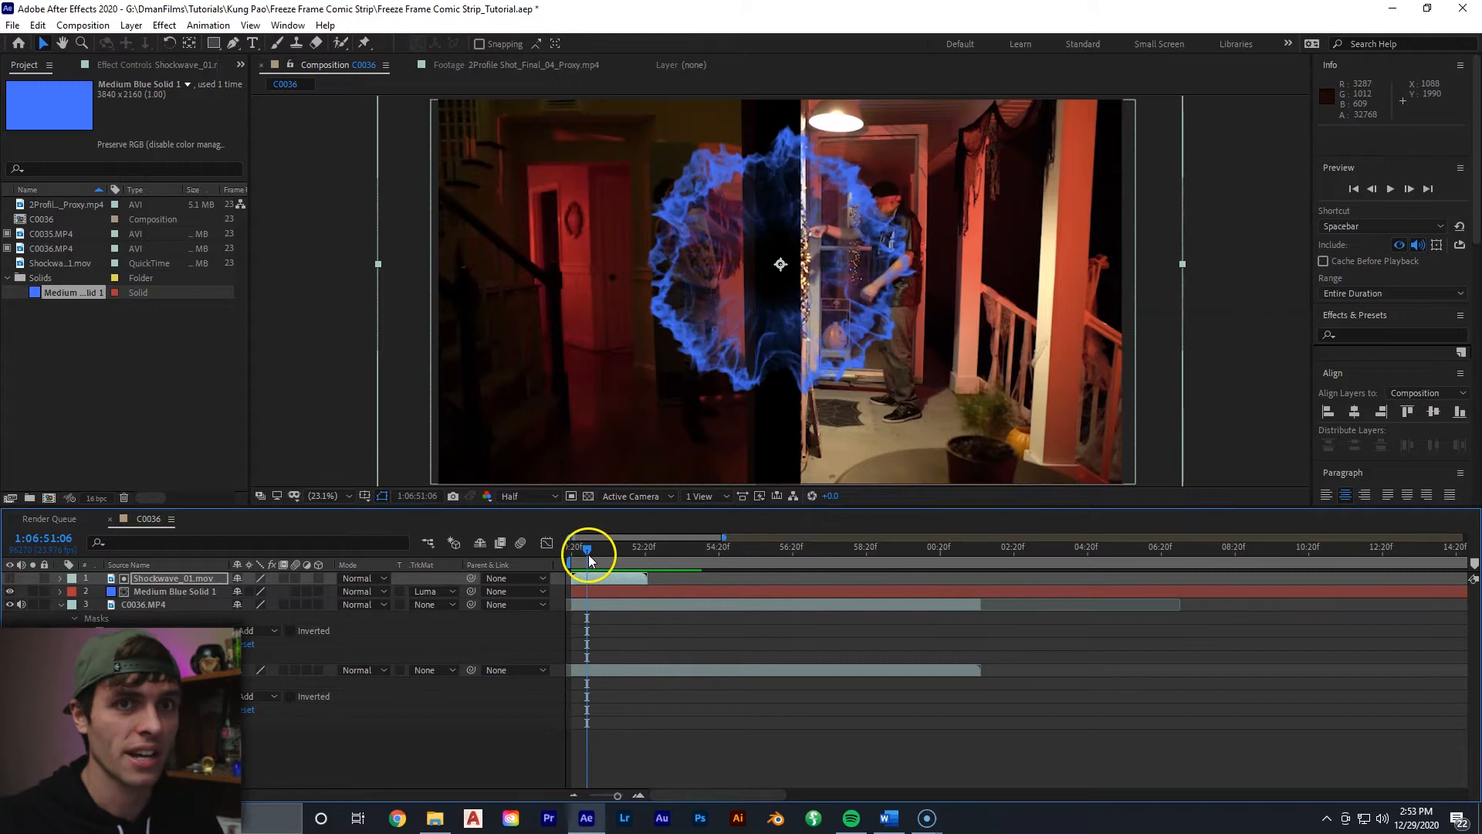
Step back to 1:06:51:03, undo the earlier split, and split the shockwave, blue solid and both clip layers at this frame
{"action": "left_click", "coordinate": [1372, 190]}
{"action": "left_click", "coordinate": [1374, 191]}
{"action": "left_click", "coordinate": [1374, 191]}
{"action": "key", "text": "ctrl+z"}
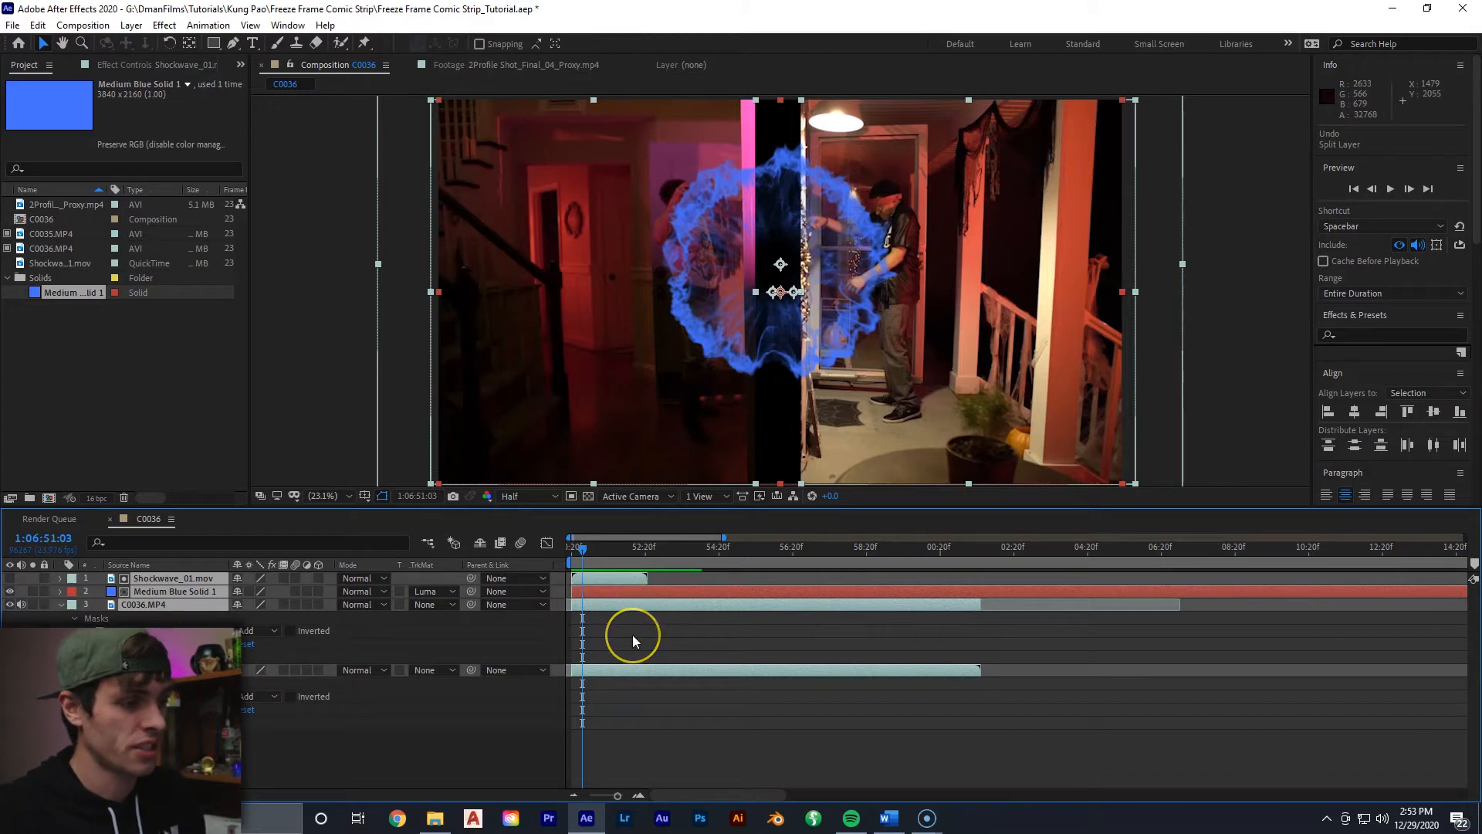
{"action": "key", "text": "ctrl+shift+d"}
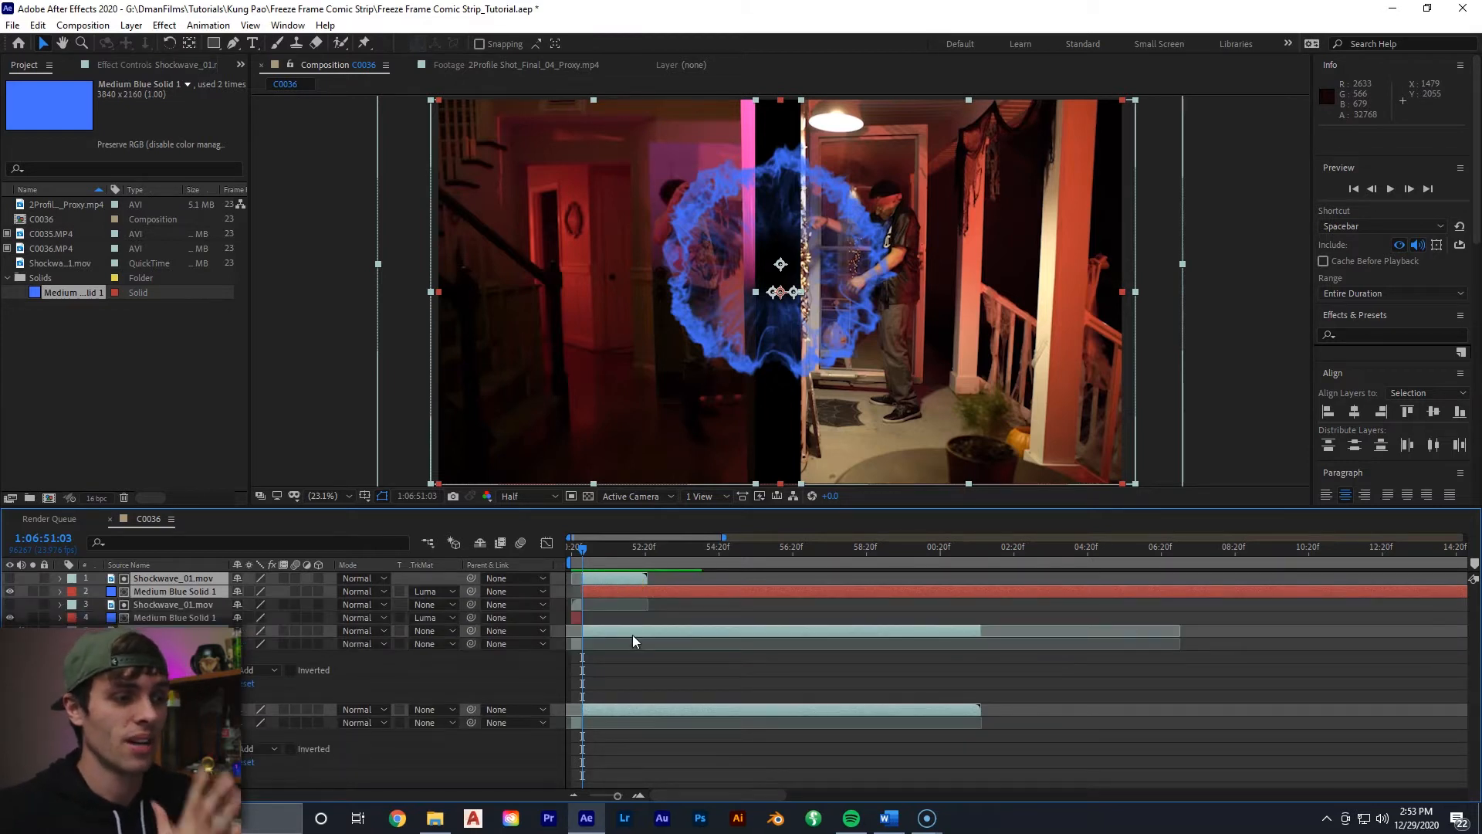
Delete the Shockwave_01.mov and Medium Blue Solid 1 segments that follow the split
{"action": "left_click", "coordinate": [636, 600]}
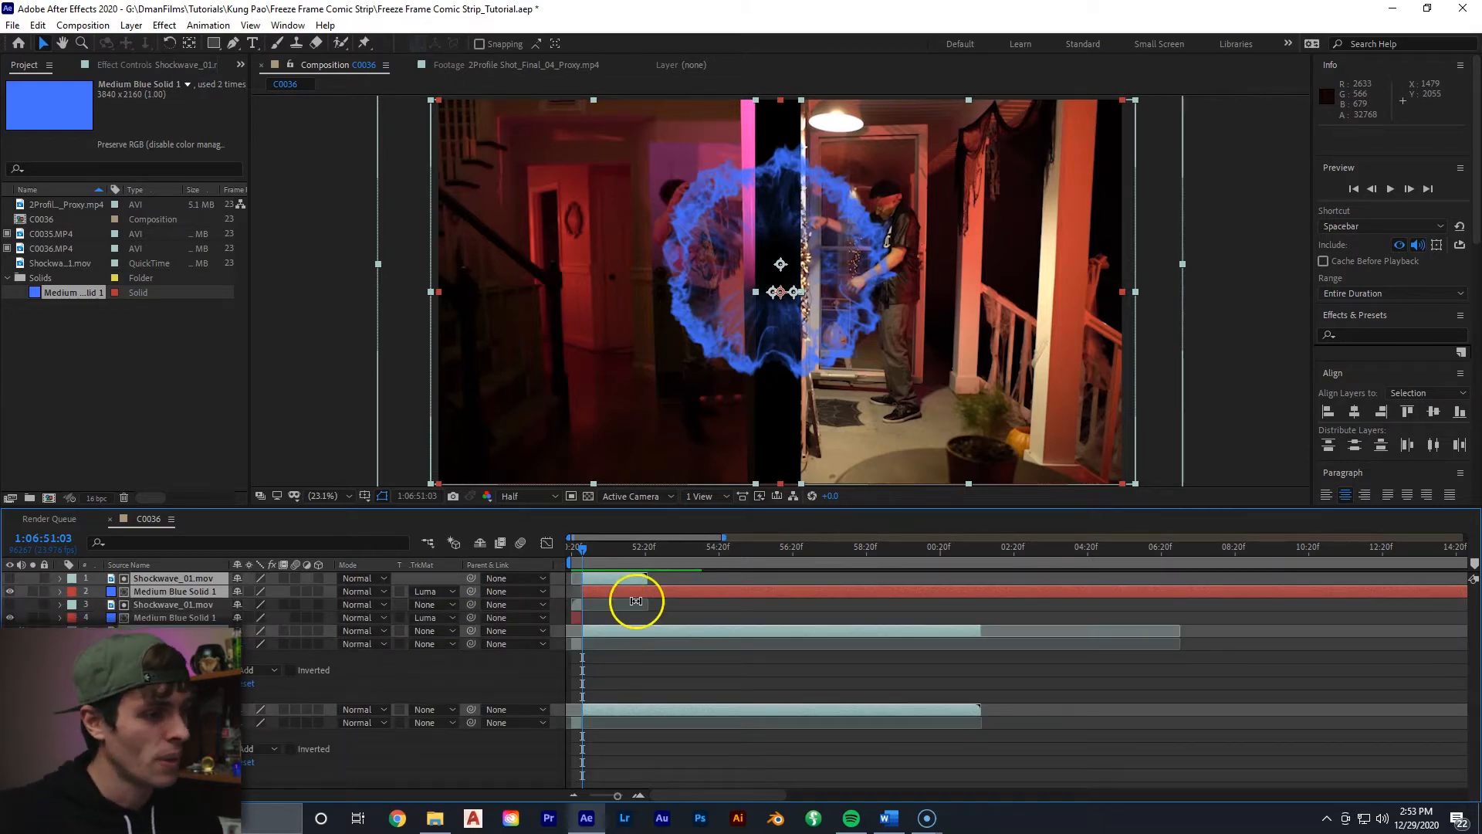
{"action": "left_click", "coordinate": [625, 579]}
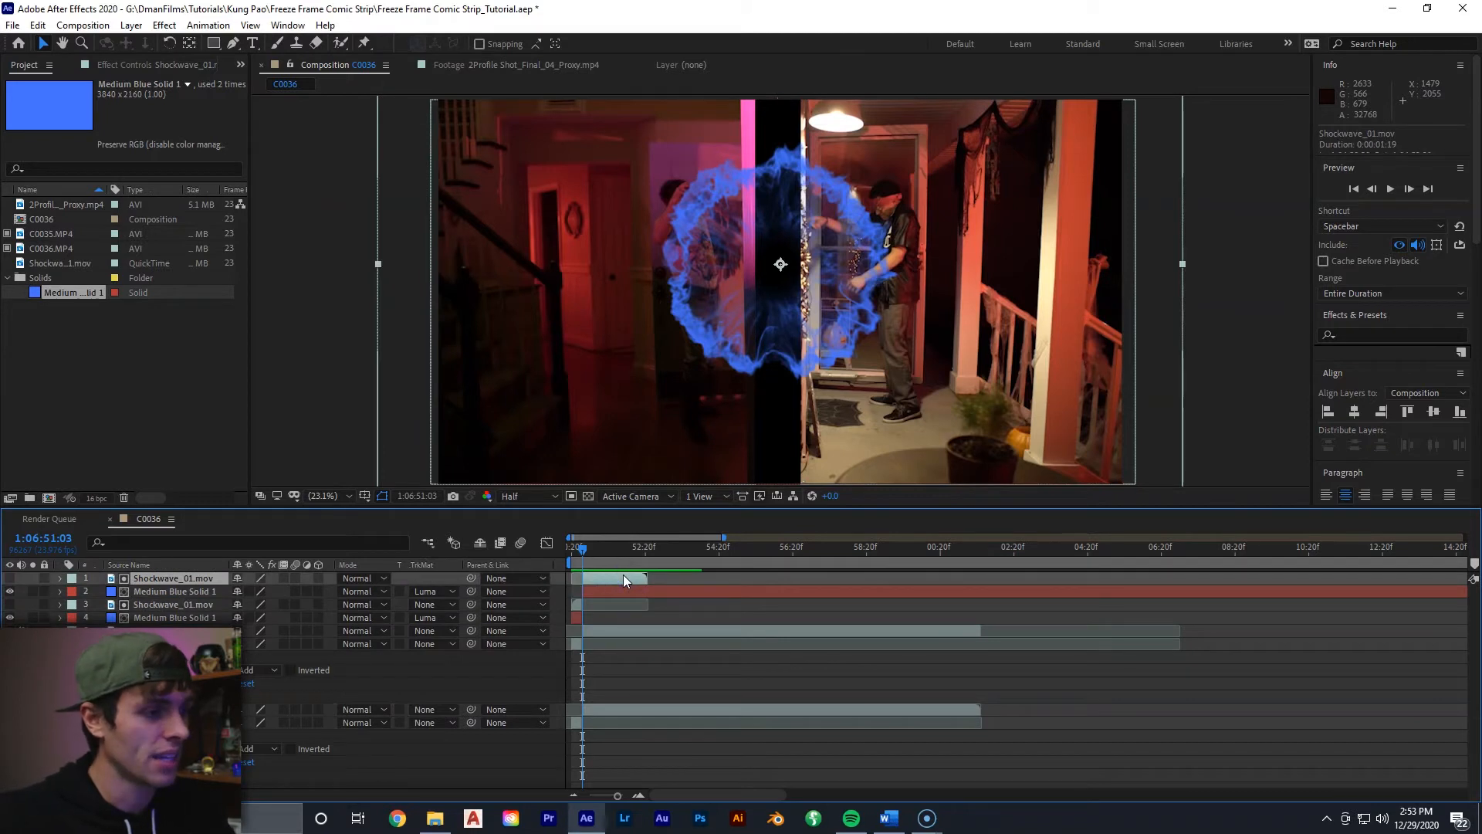
{"action": "key", "text": "Delete"}
{"action": "left_click", "coordinate": [621, 580]}
{"action": "key", "text": "Delete"}
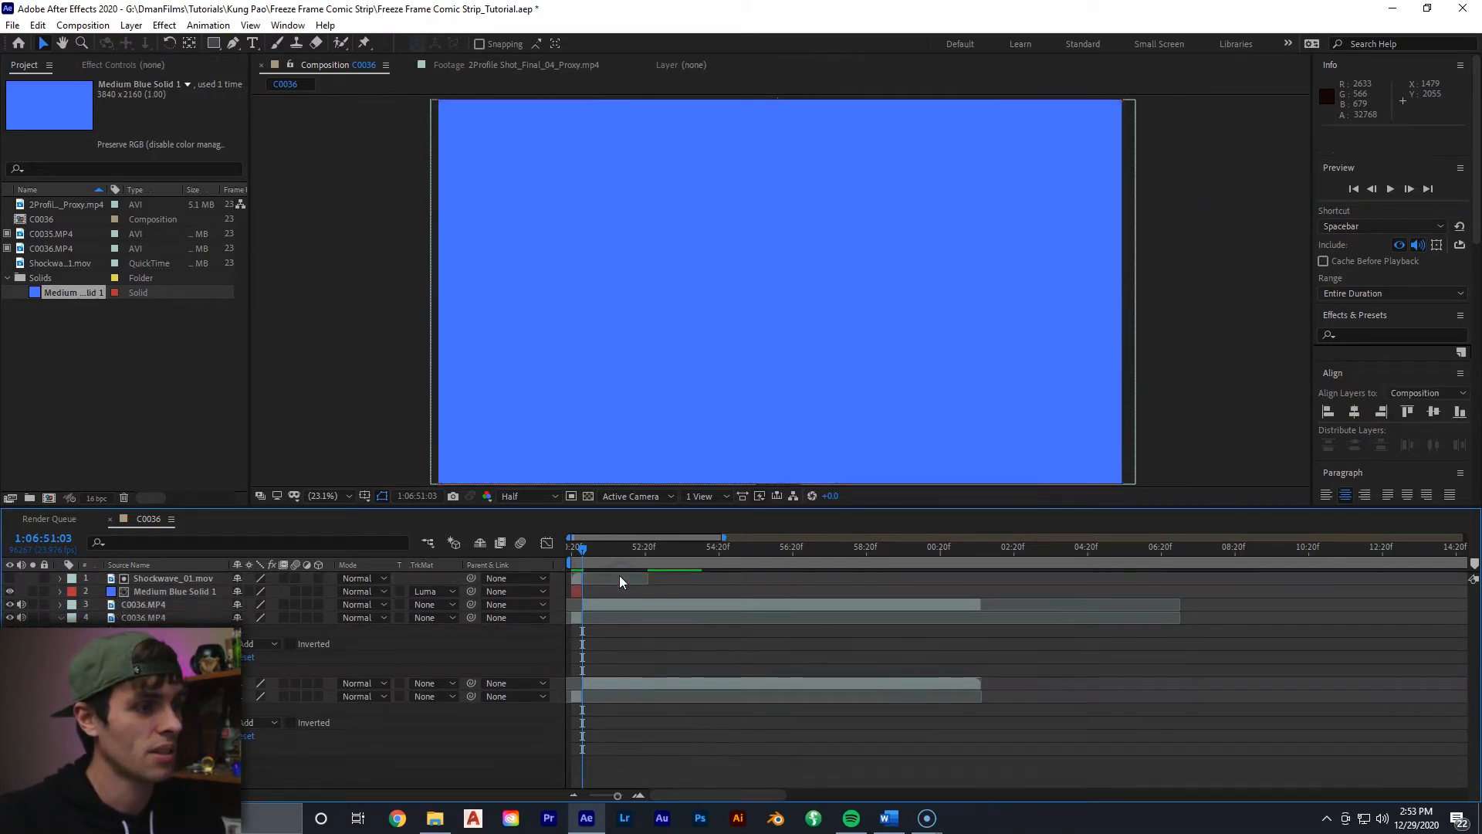
Apply Freeze Frame to the C0036.MP4 segment after the split, with the time at 1:06:51:03
{"action": "left_click", "coordinate": [599, 603]}
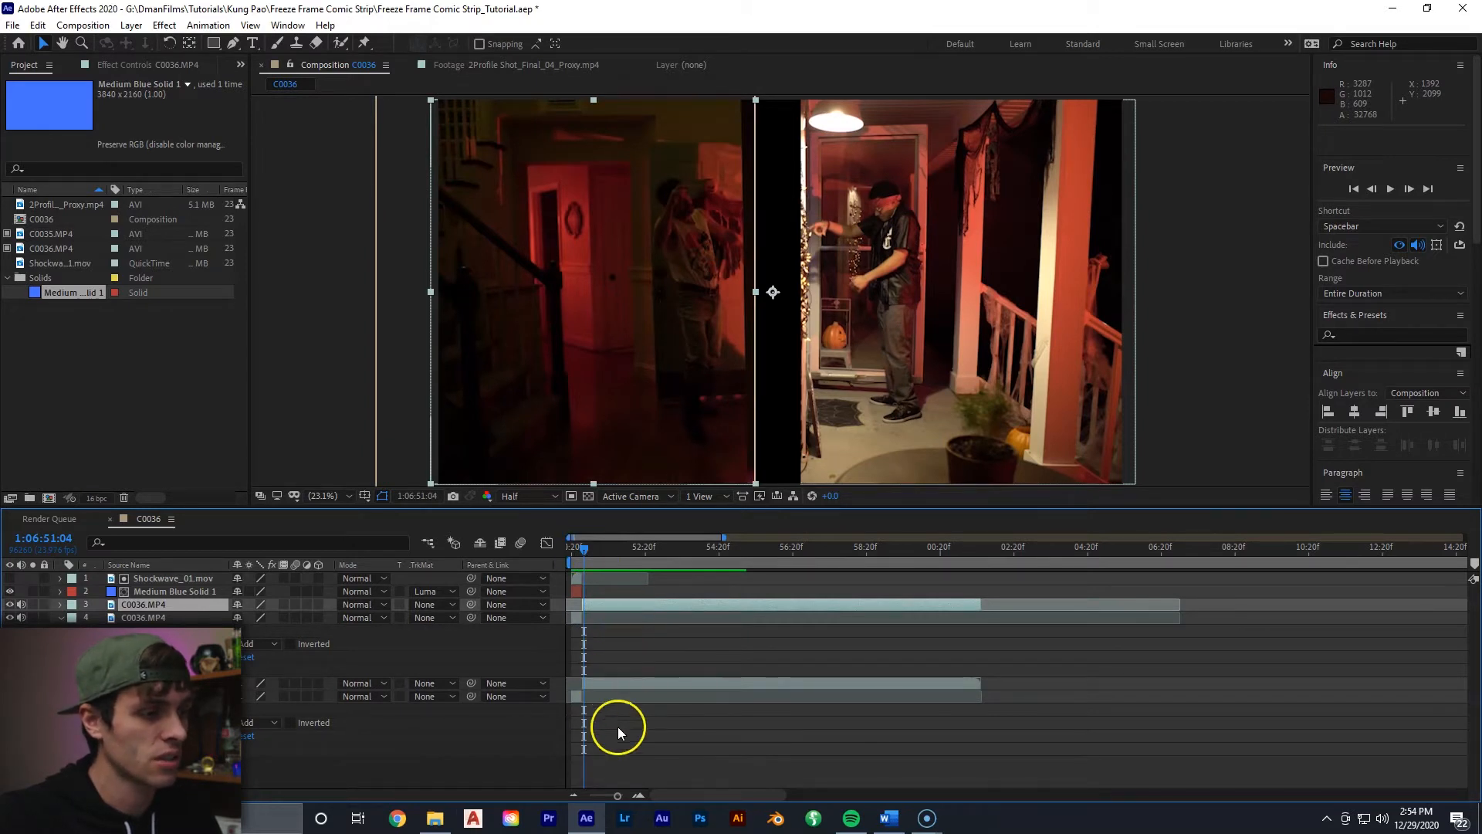
{"action": "left_click", "coordinate": [607, 604]}
{"action": "left_click", "coordinate": [586, 552]}
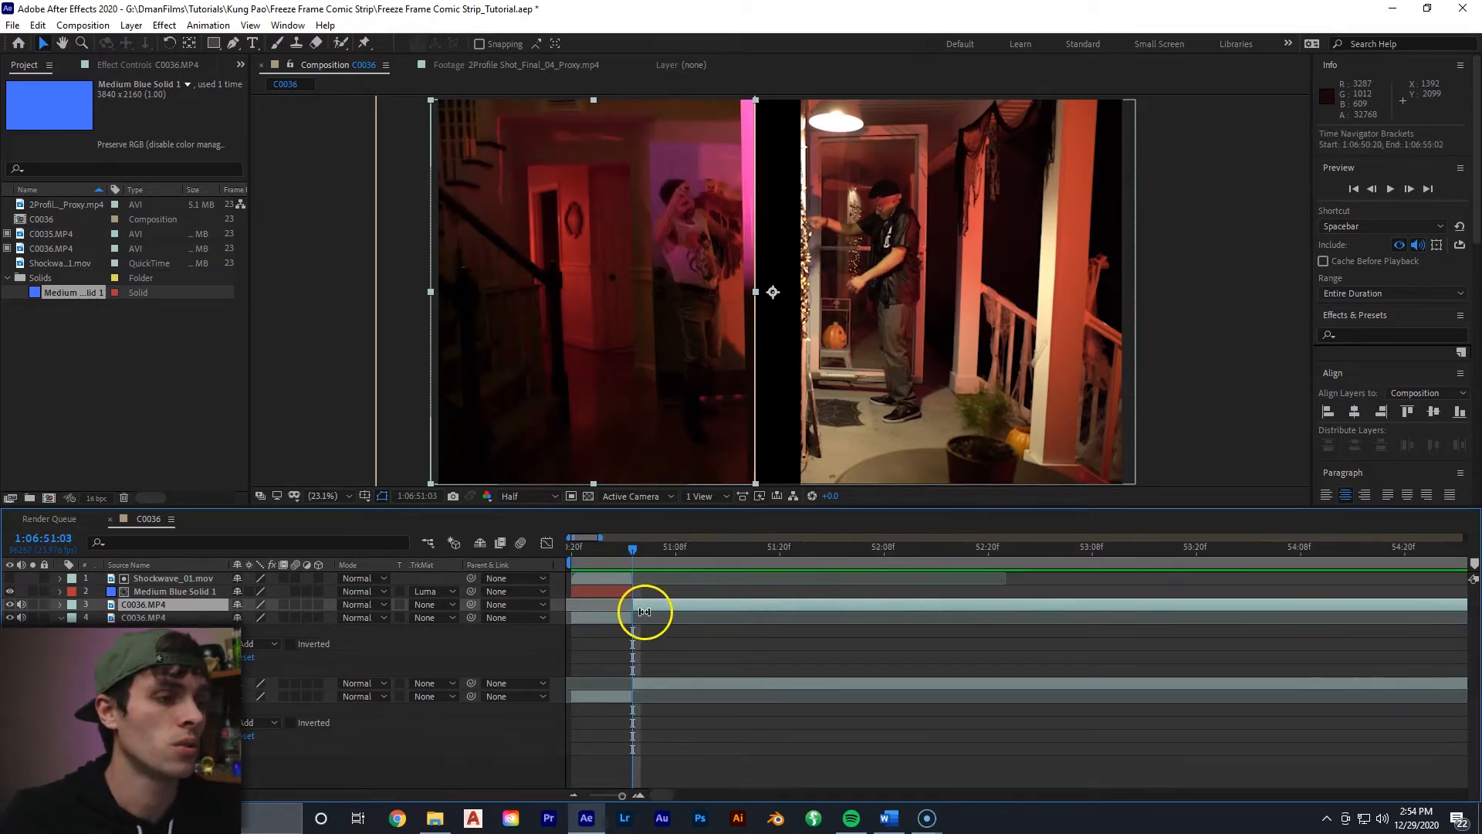
{"action": "right_click", "coordinate": [656, 606]}
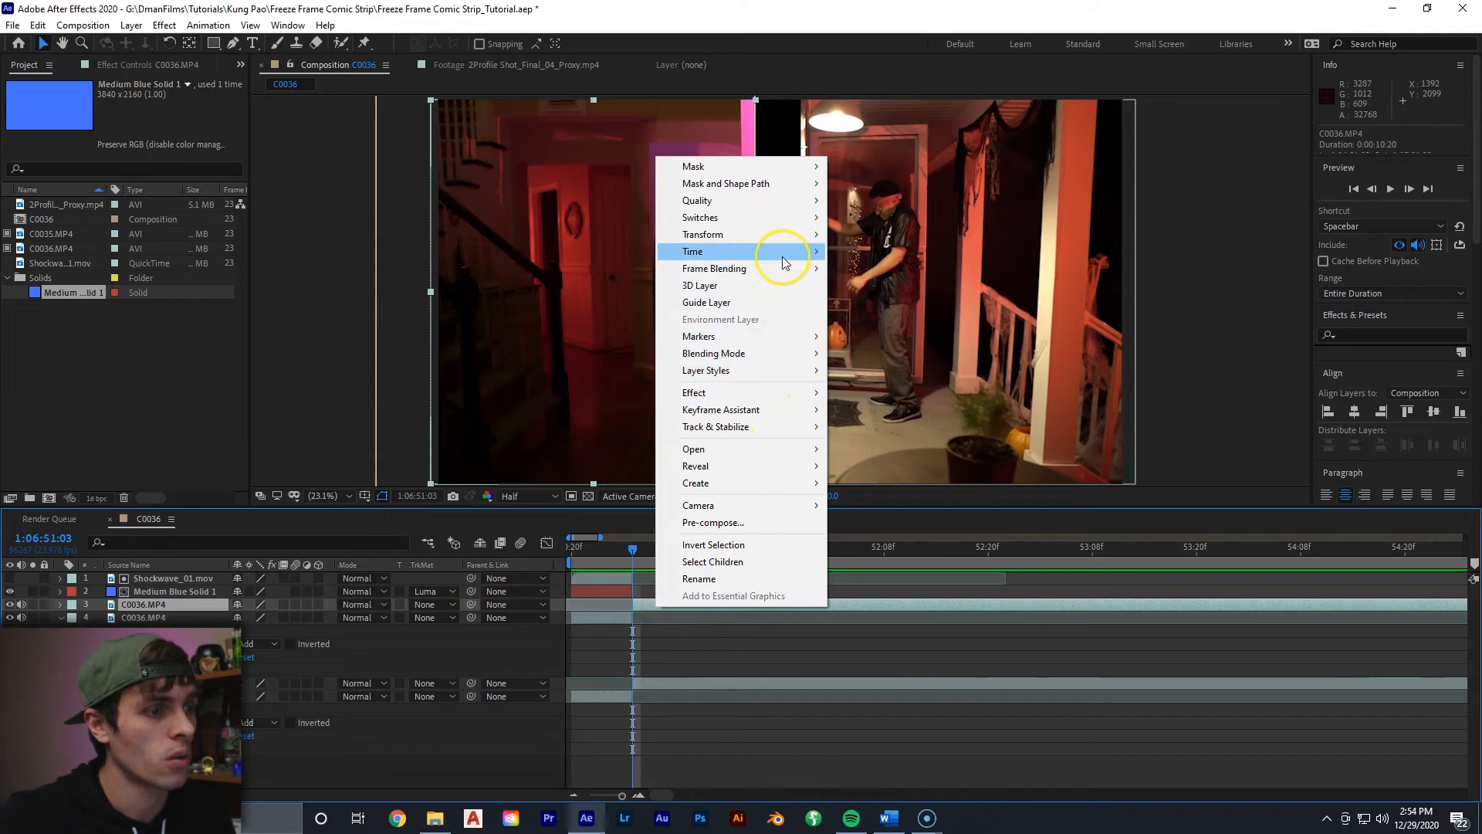
{"action": "mouse_move", "coordinate": [784, 263]}
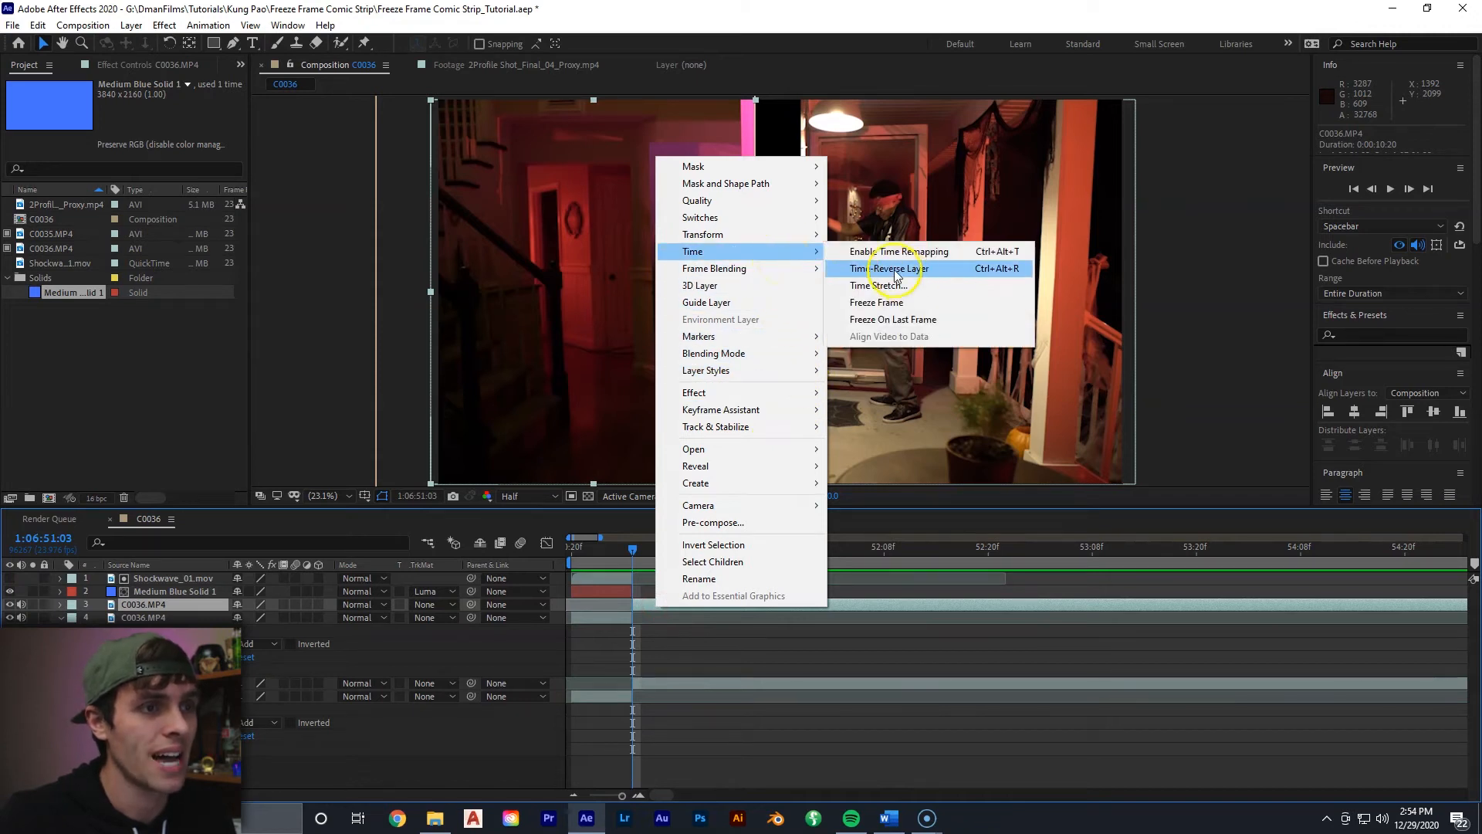
{"action": "left_click", "coordinate": [899, 304]}
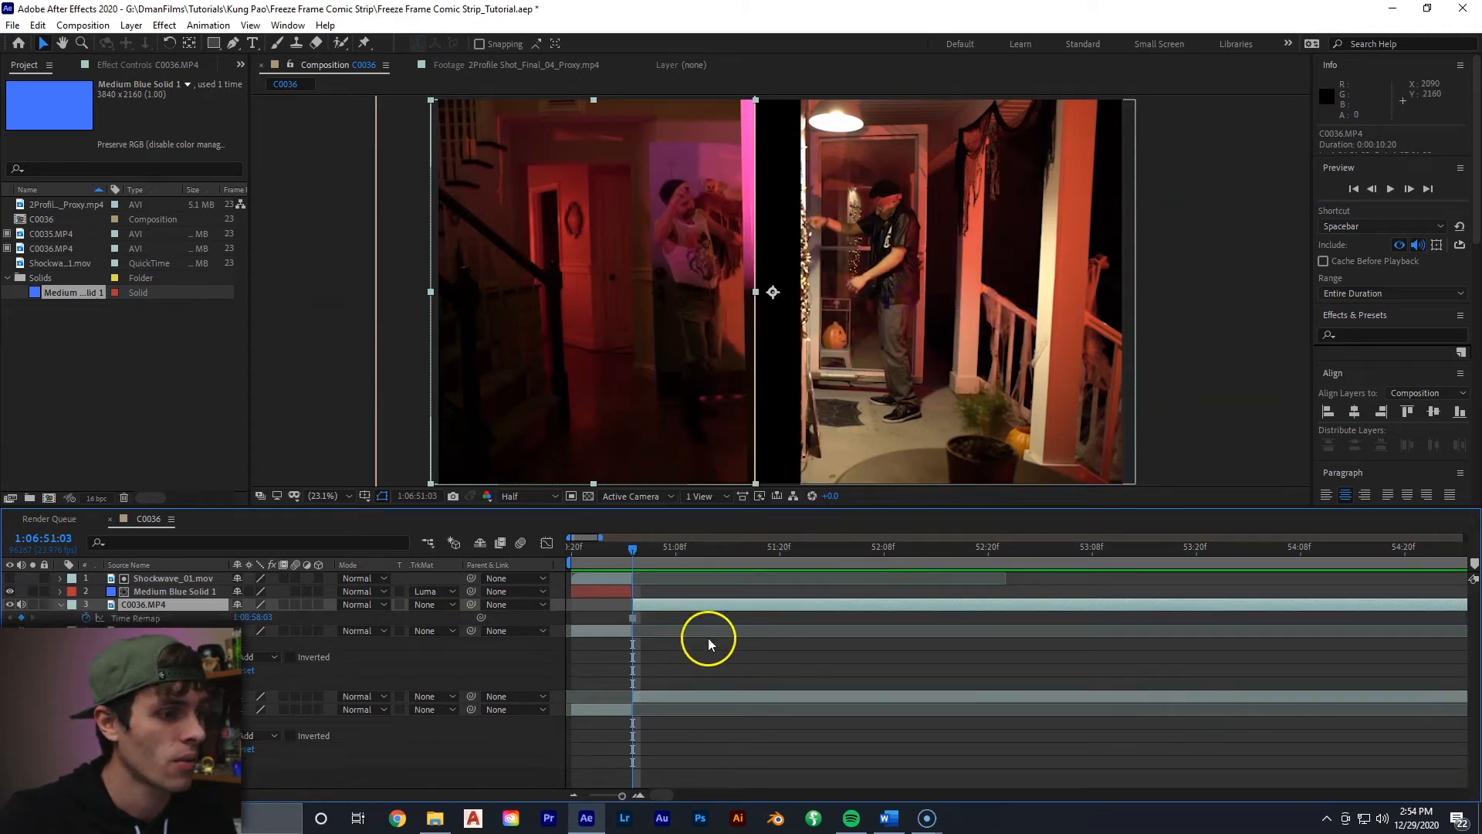
Apply Freeze Frame to the C0035.MP4 segment after the split and play the composition
{"action": "left_click", "coordinate": [679, 697]}
{"action": "right_click", "coordinate": [679, 697]}
{"action": "left_click", "coordinate": [803, 340]}
{"action": "left_click", "coordinate": [913, 391]}
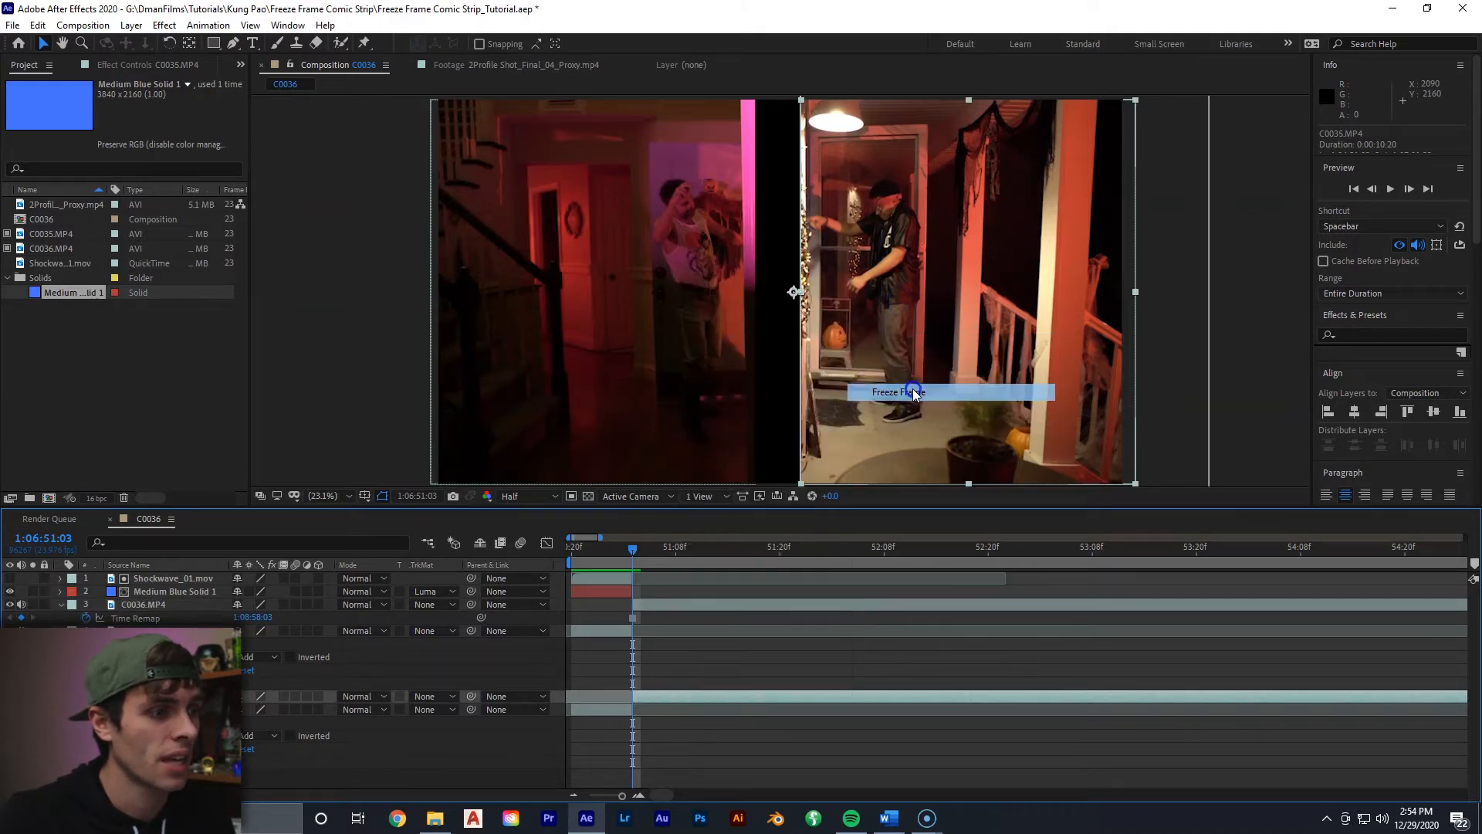
{"action": "left_click_drag", "start_coordinate": [631, 549], "coordinate": [803, 550]}
{"action": "key", "text": "space"}
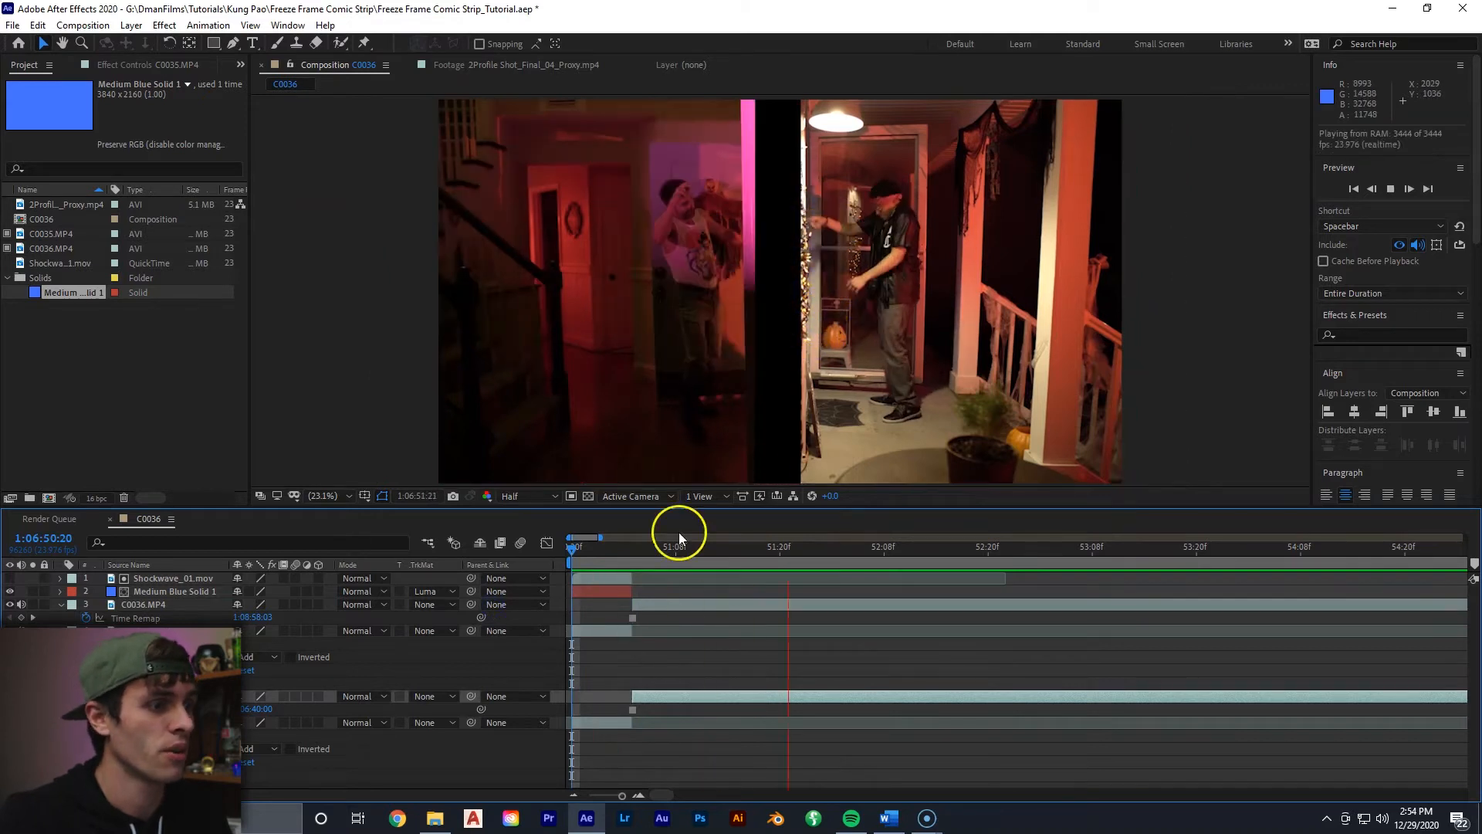
{"action": "key", "text": "space"}
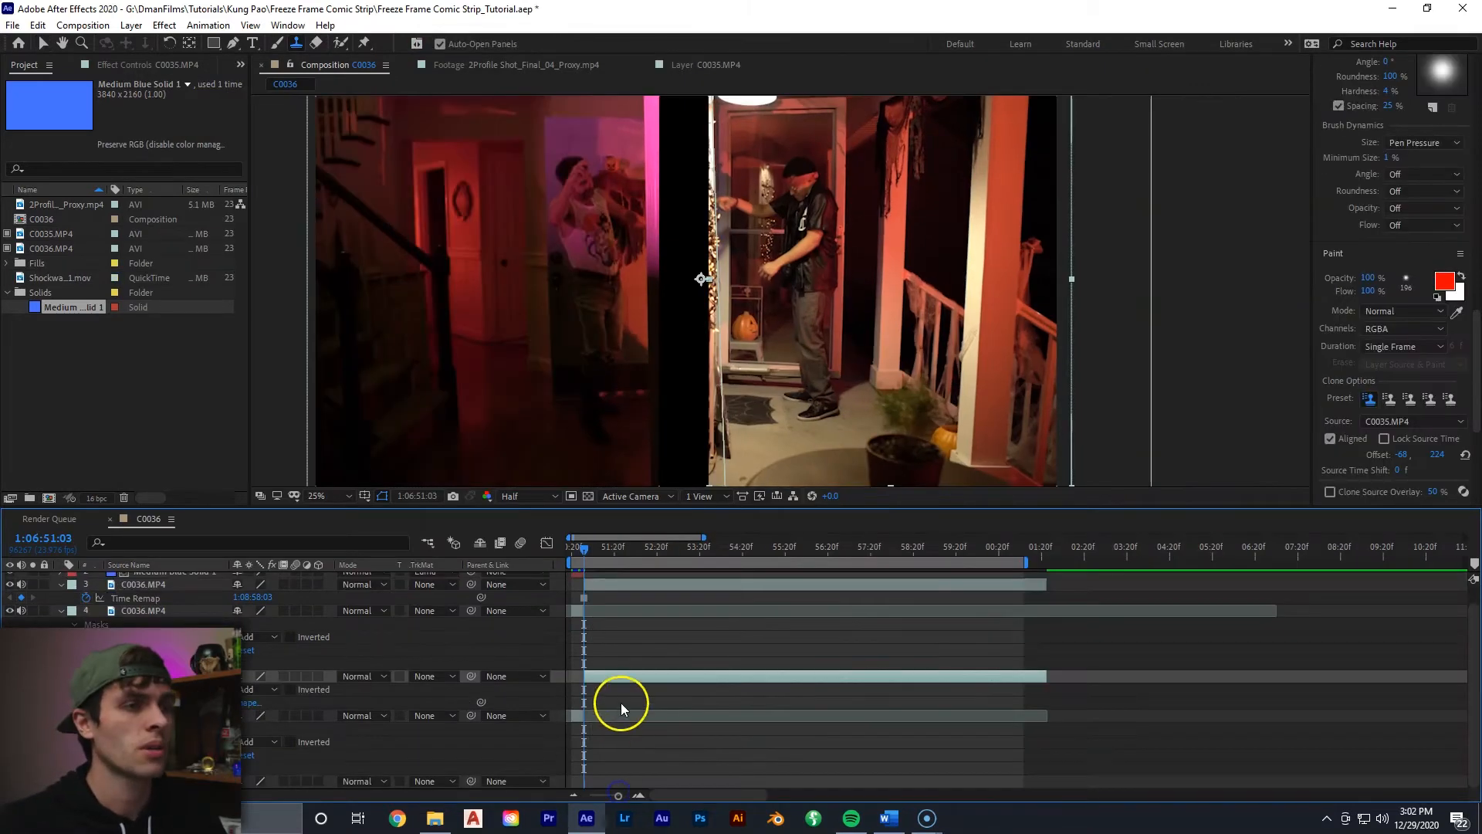
Open the frozen C0035.MP4 segment for layer painting with the Clone Stamp tool
{"action": "double_click", "coordinate": [620, 676]}
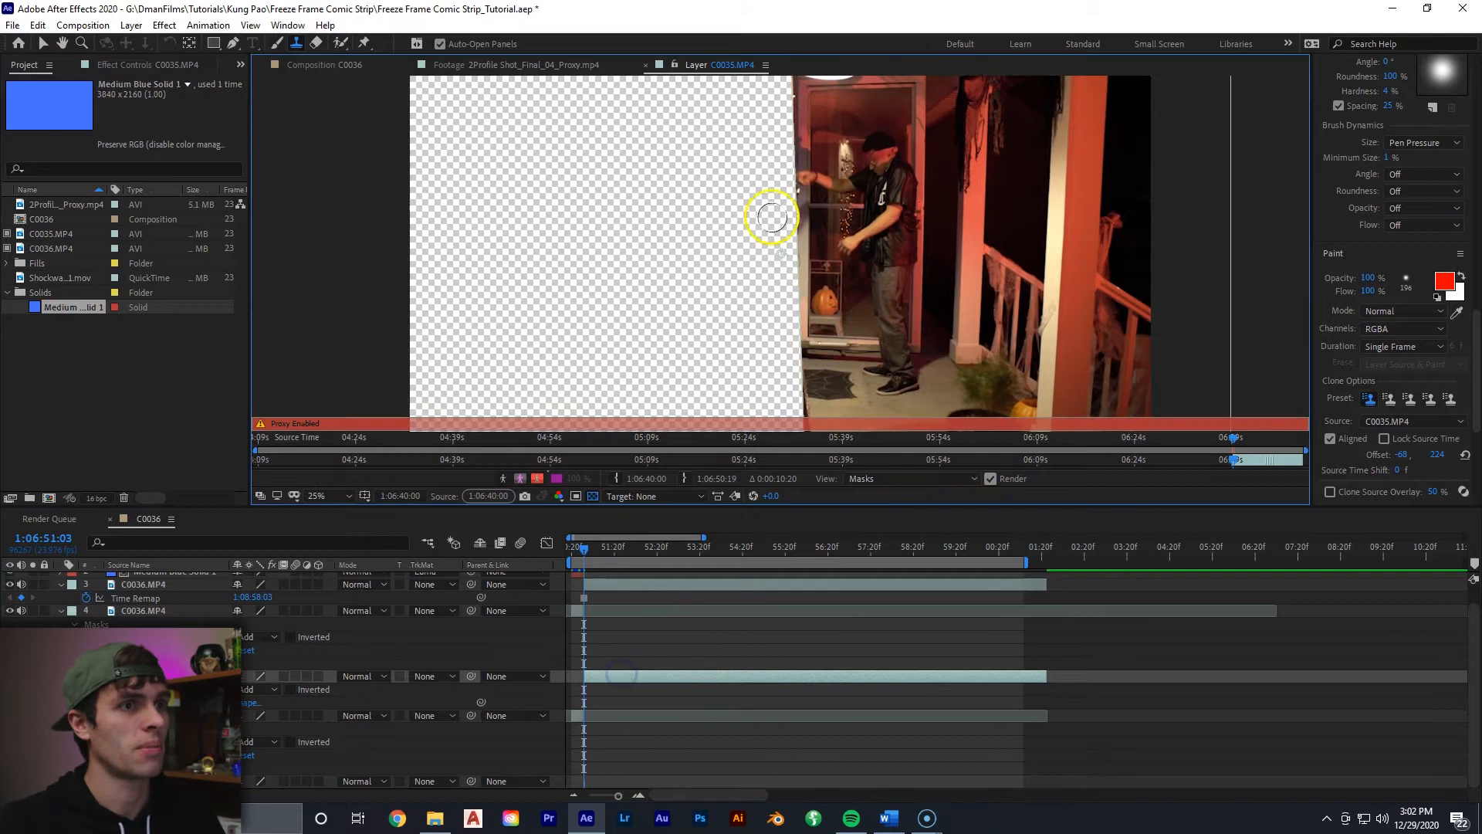
{"action": "scroll", "coordinate": [783, 188], "scroll_direction": "up", "scroll_amount": 2}
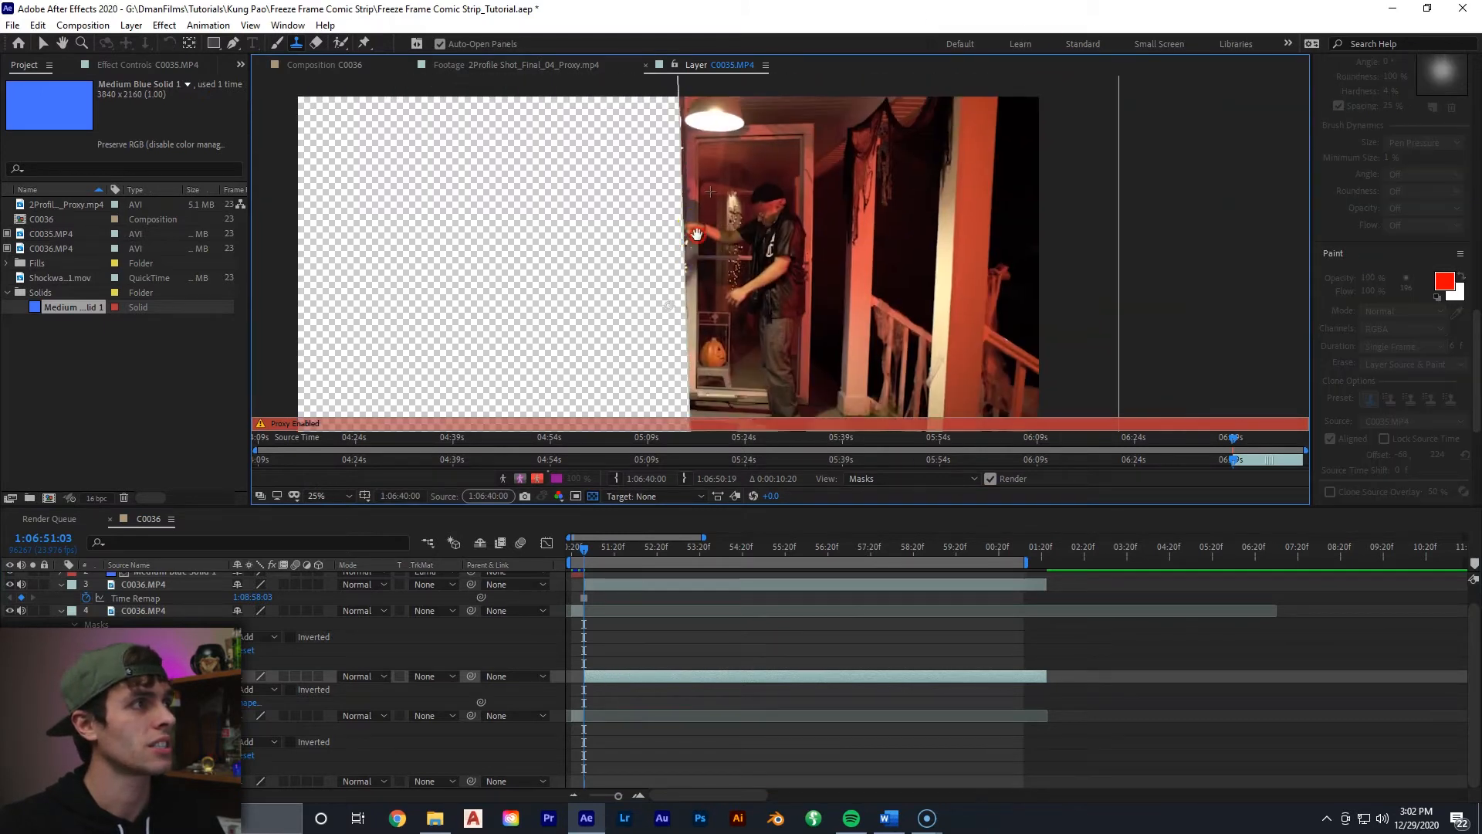
{"action": "left_click", "coordinate": [295, 45]}
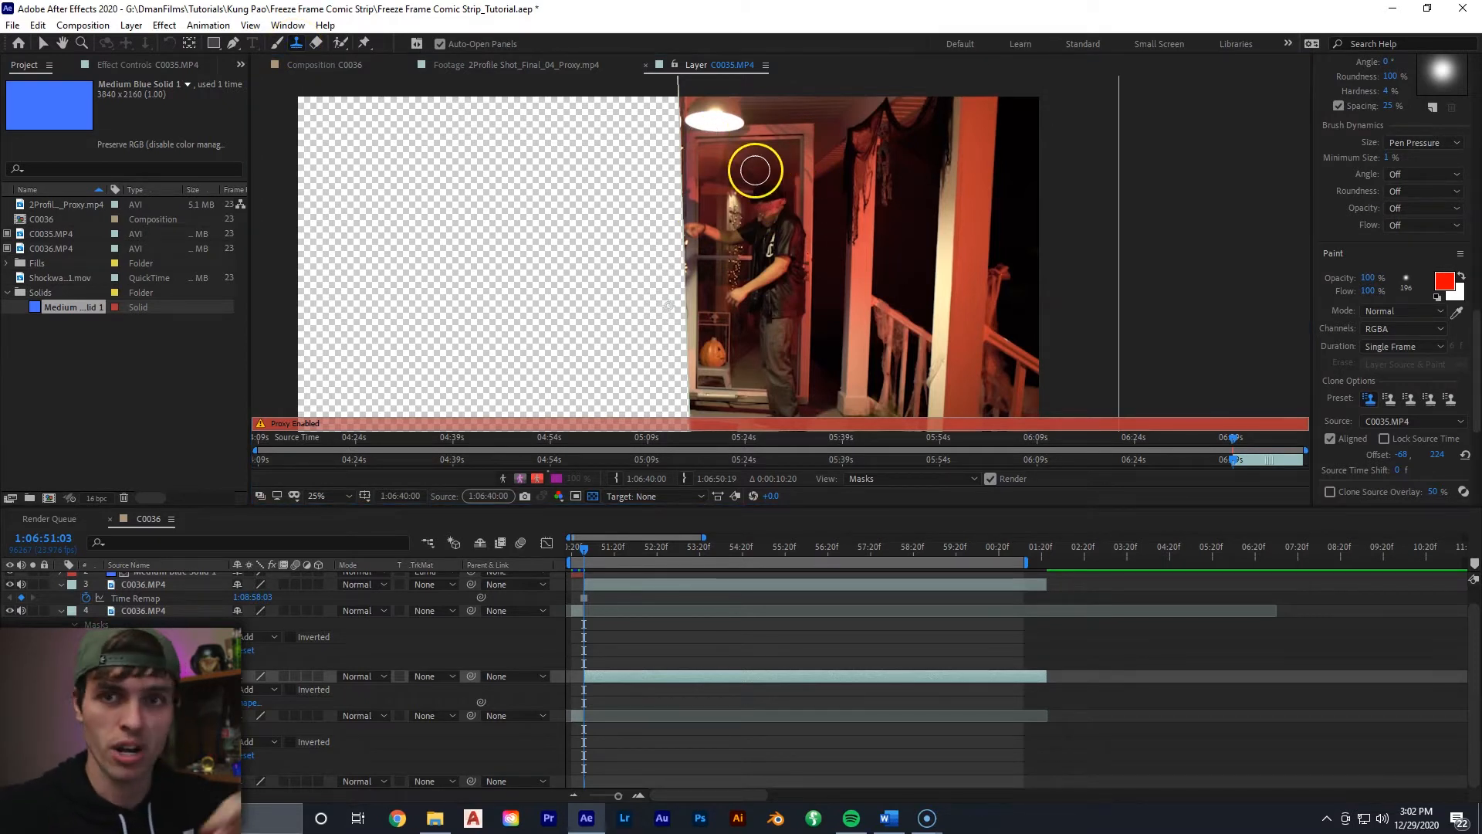
Try cloning over the man's head, sampling from the porch area beside the door frame, and undo the strokes
{"action": "mouse_move", "coordinate": [762, 199]}
{"action": "left_mouse_down"}
{"action": "mouse_move", "coordinate": [792, 230]}
{"action": "mouse_move", "coordinate": [748, 188]}
{"action": "mouse_move", "coordinate": [756, 213]}
{"action": "mouse_move", "coordinate": [780, 192]}
{"action": "mouse_move", "coordinate": [760, 254]}
{"action": "left_mouse_up"}
{"action": "key", "text": "ctrl+z"}
{"action": "key", "text": "ctrl+z"}
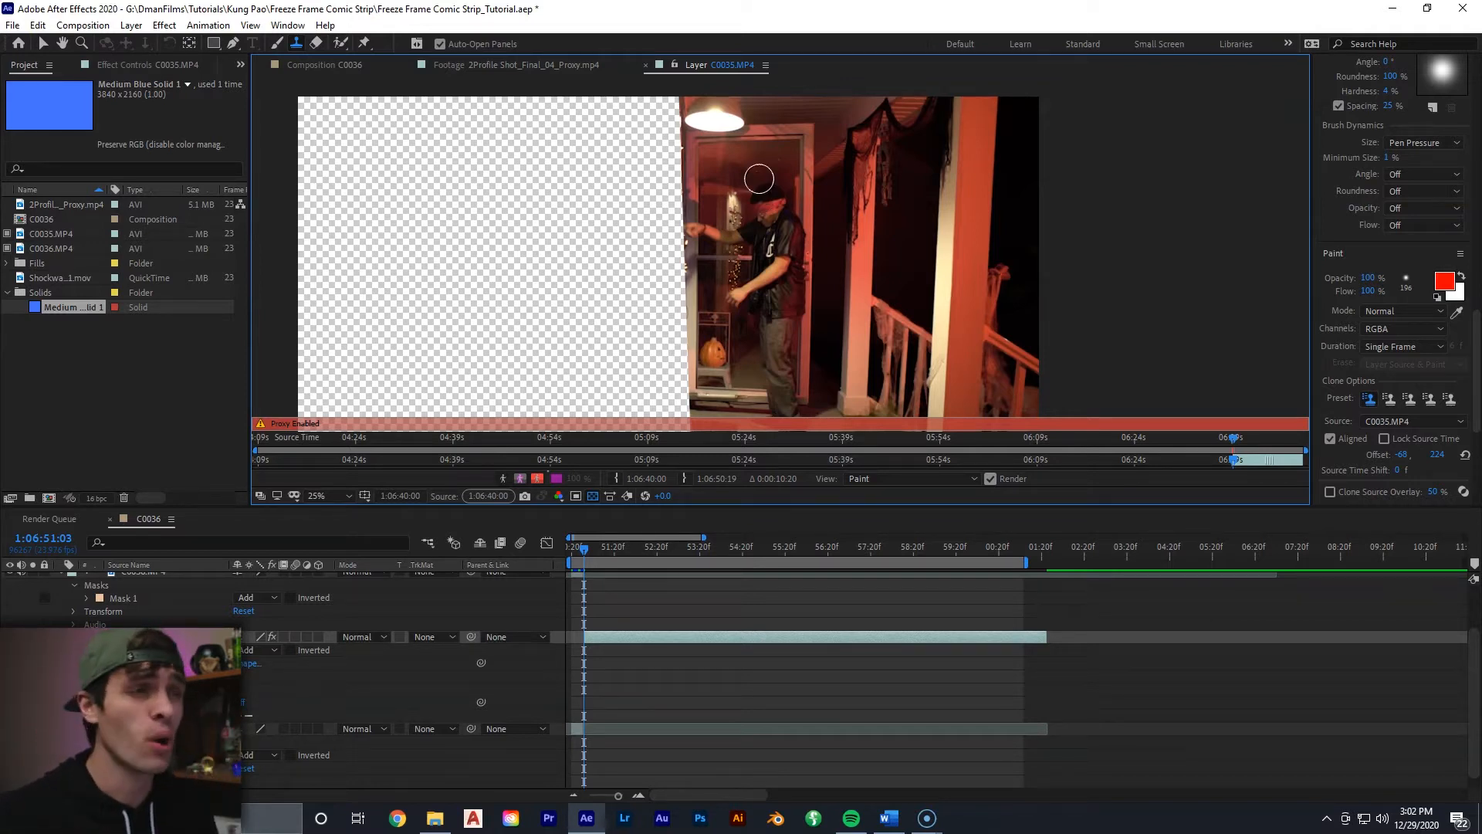
{"action": "left_click", "coordinate": [843, 136], "text": "alt"}
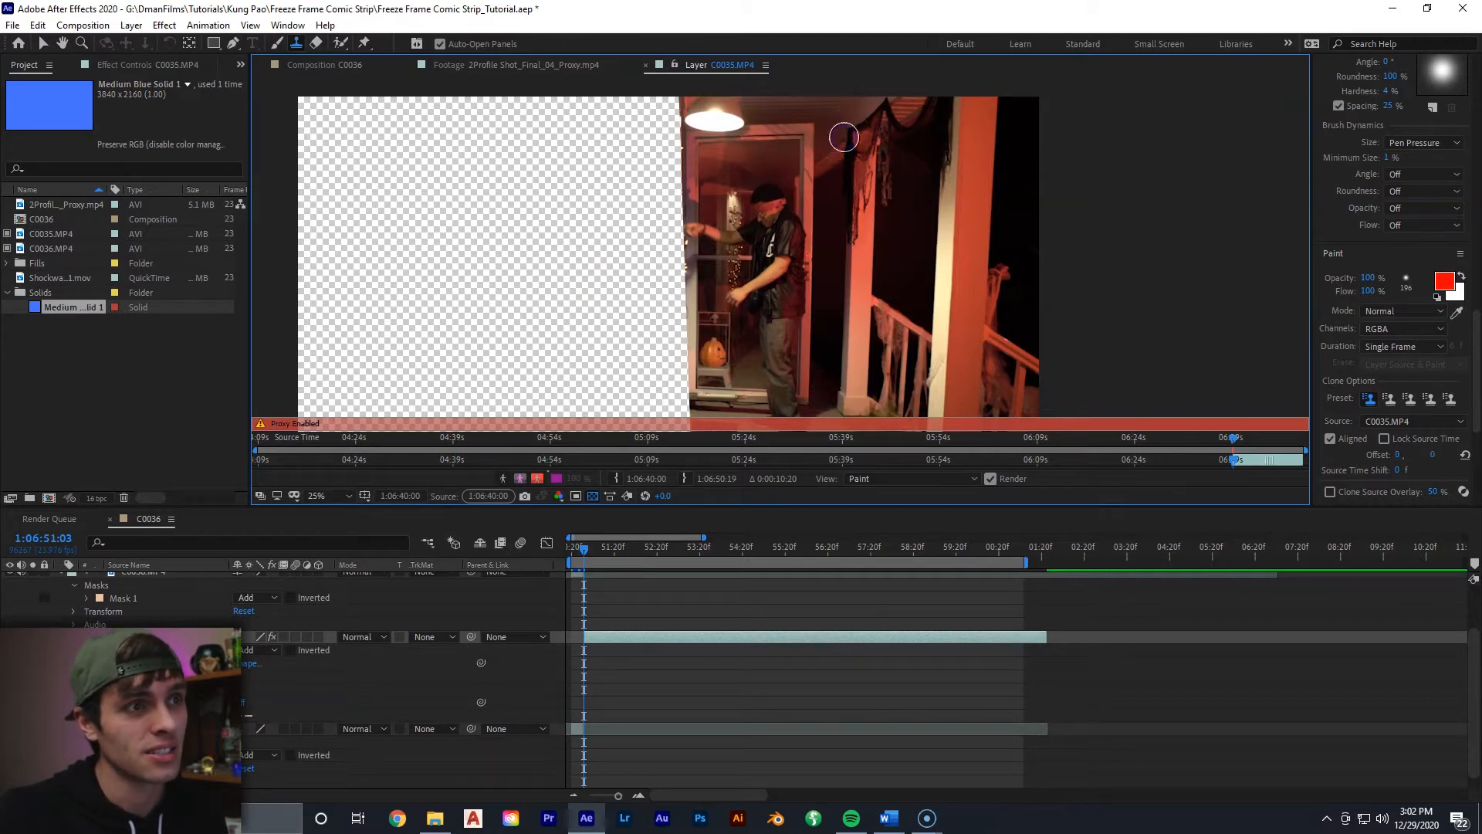
{"action": "left_click_drag", "start_coordinate": [775, 195], "coordinate": [757, 211]}
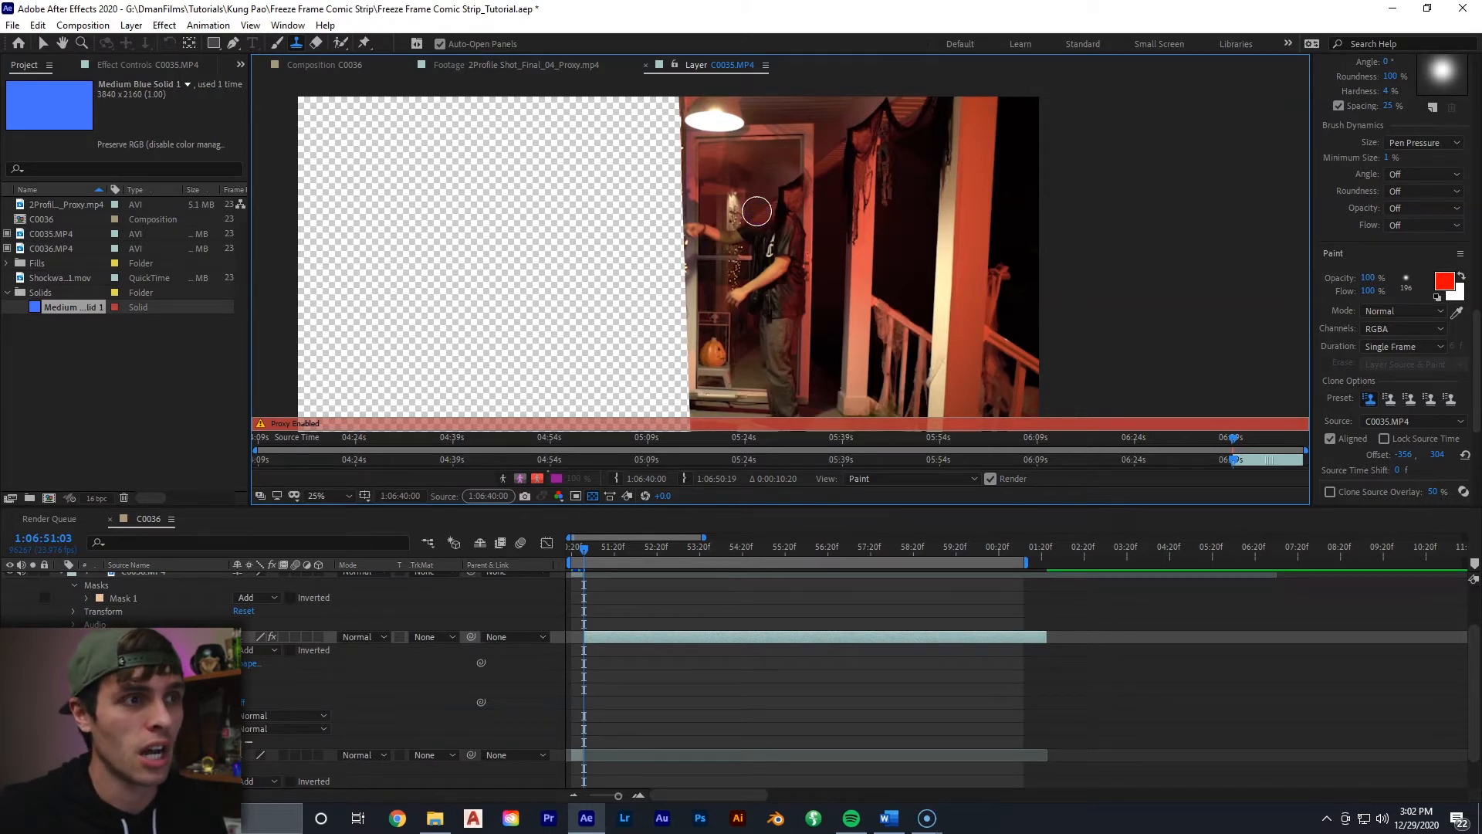
{"action": "mouse_move", "coordinate": [746, 219]}
{"action": "left_mouse_down"}
{"action": "mouse_move", "coordinate": [731, 235]}
{"action": "mouse_move", "coordinate": [781, 221]}
{"action": "left_mouse_up"}
{"action": "key", "text": "ctrl+z"}
{"action": "key", "text": "ctrl+z"}
{"action": "key", "text": "ctrl+z"}
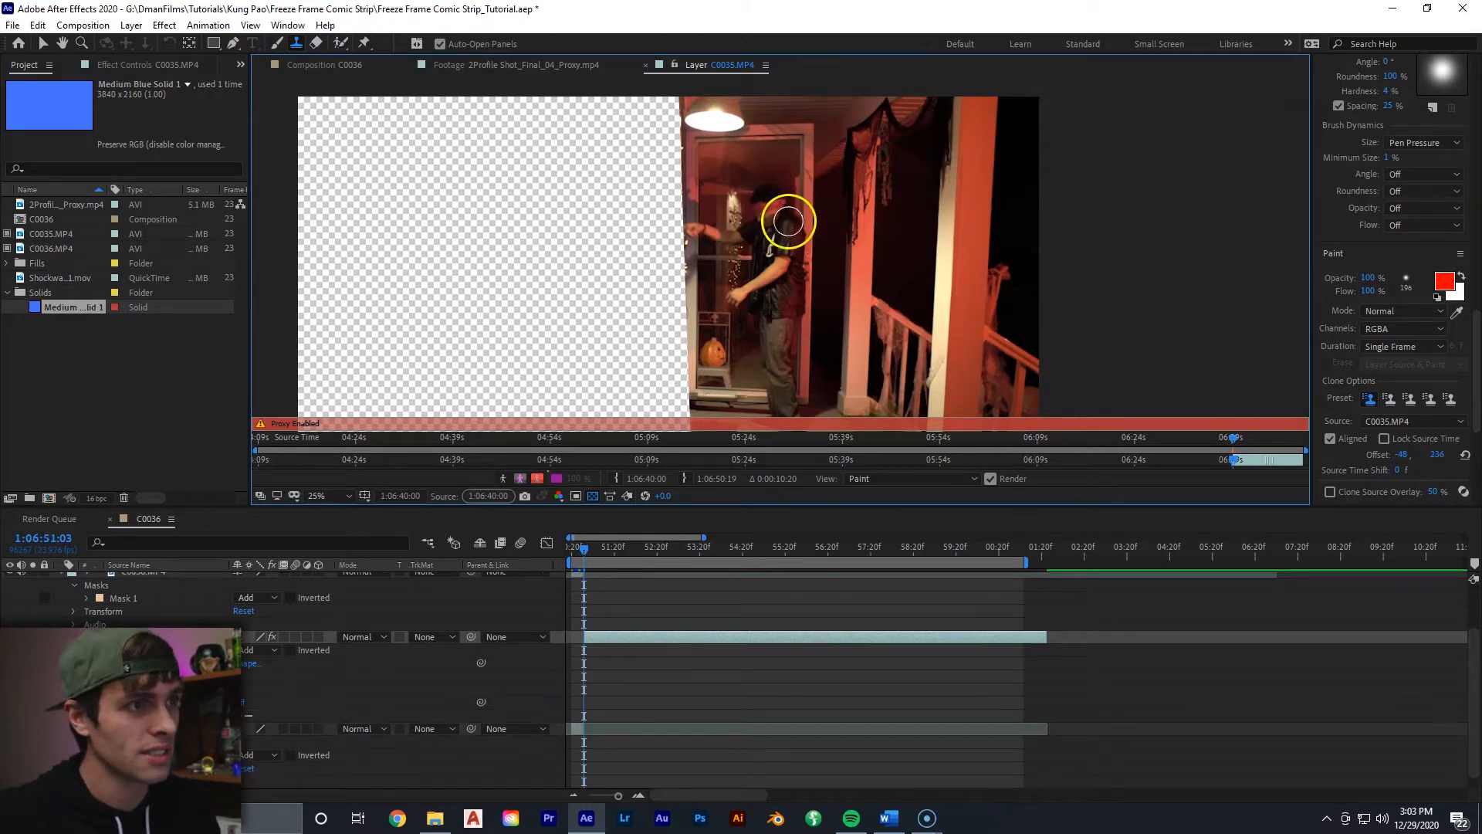
Clone the door area beside the man over his head, arms and body to remove him from the frozen C0035.MP4 frame
{"action": "left_click", "coordinate": [726, 176], "text": "alt"}
{"action": "mouse_move", "coordinate": [788, 192]}
{"action": "left_mouse_down"}
{"action": "mouse_move", "coordinate": [738, 207]}
{"action": "mouse_move", "coordinate": [781, 213]}
{"action": "mouse_move", "coordinate": [734, 226]}
{"action": "mouse_move", "coordinate": [783, 230]}
{"action": "mouse_move", "coordinate": [725, 229]}
{"action": "mouse_move", "coordinate": [745, 233]}
{"action": "mouse_move", "coordinate": [722, 232]}
{"action": "mouse_move", "coordinate": [735, 247]}
{"action": "mouse_move", "coordinate": [721, 194]}
{"action": "left_mouse_up"}
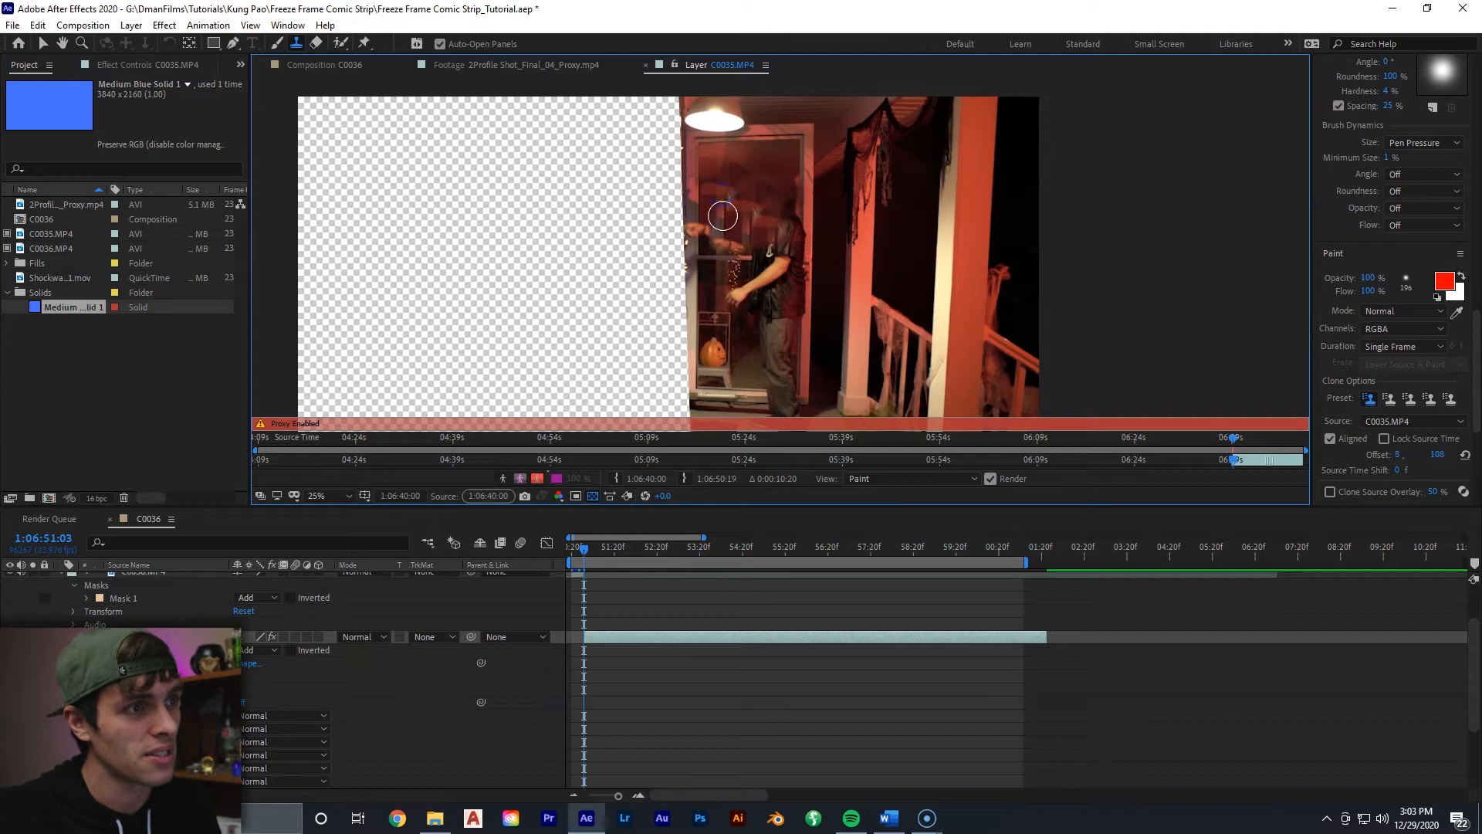
{"action": "left_click_drag", "start_coordinate": [739, 234], "coordinate": [708, 239]}
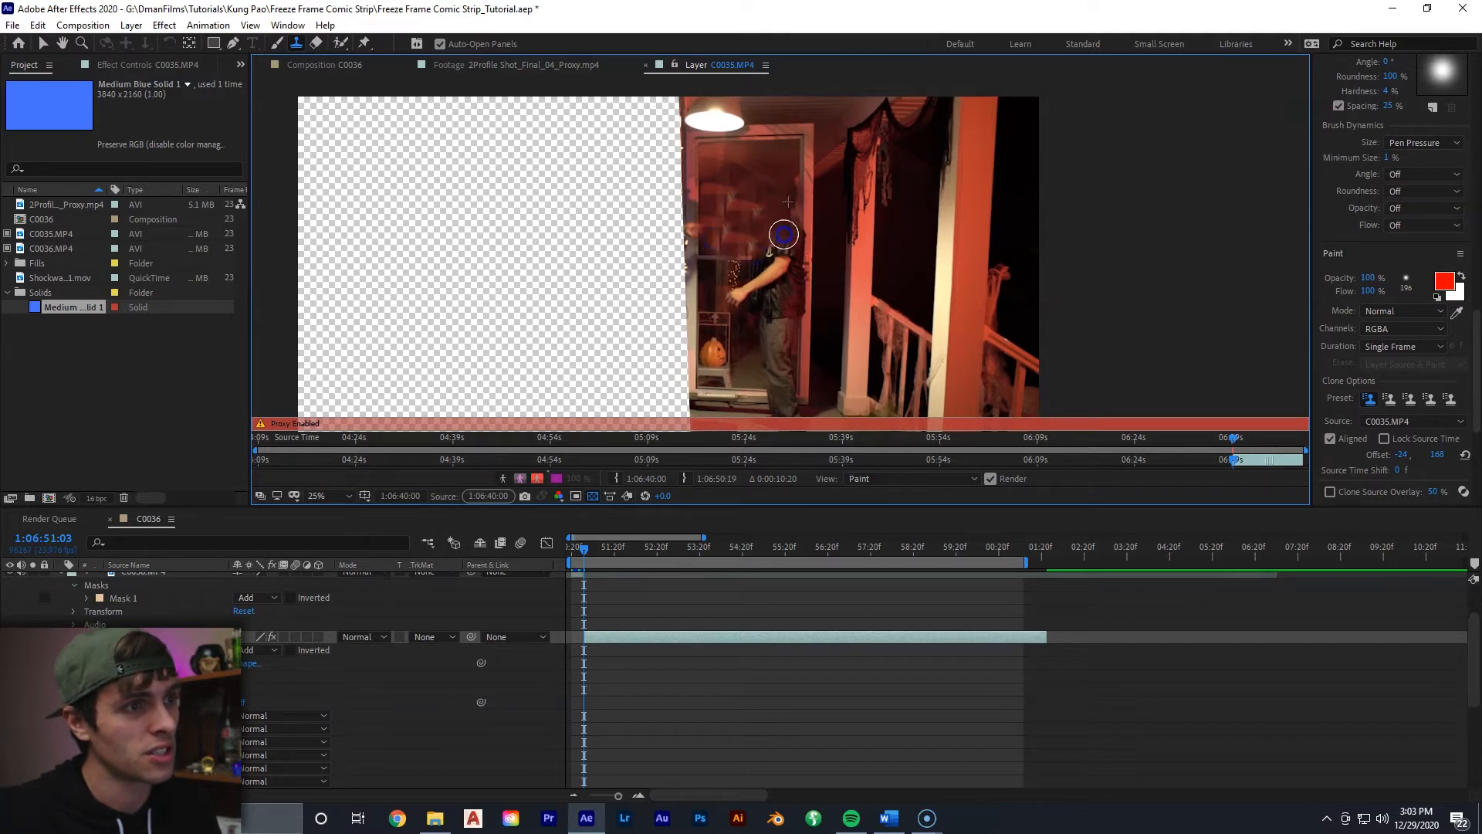
{"action": "mouse_move", "coordinate": [747, 266]}
{"action": "left_mouse_down"}
{"action": "mouse_move", "coordinate": [735, 307]}
{"action": "mouse_move", "coordinate": [776, 256]}
{"action": "mouse_move", "coordinate": [741, 246]}
{"action": "mouse_move", "coordinate": [783, 272]}
{"action": "mouse_move", "coordinate": [771, 312]}
{"action": "mouse_move", "coordinate": [754, 271]}
{"action": "mouse_move", "coordinate": [781, 271]}
{"action": "left_mouse_up"}
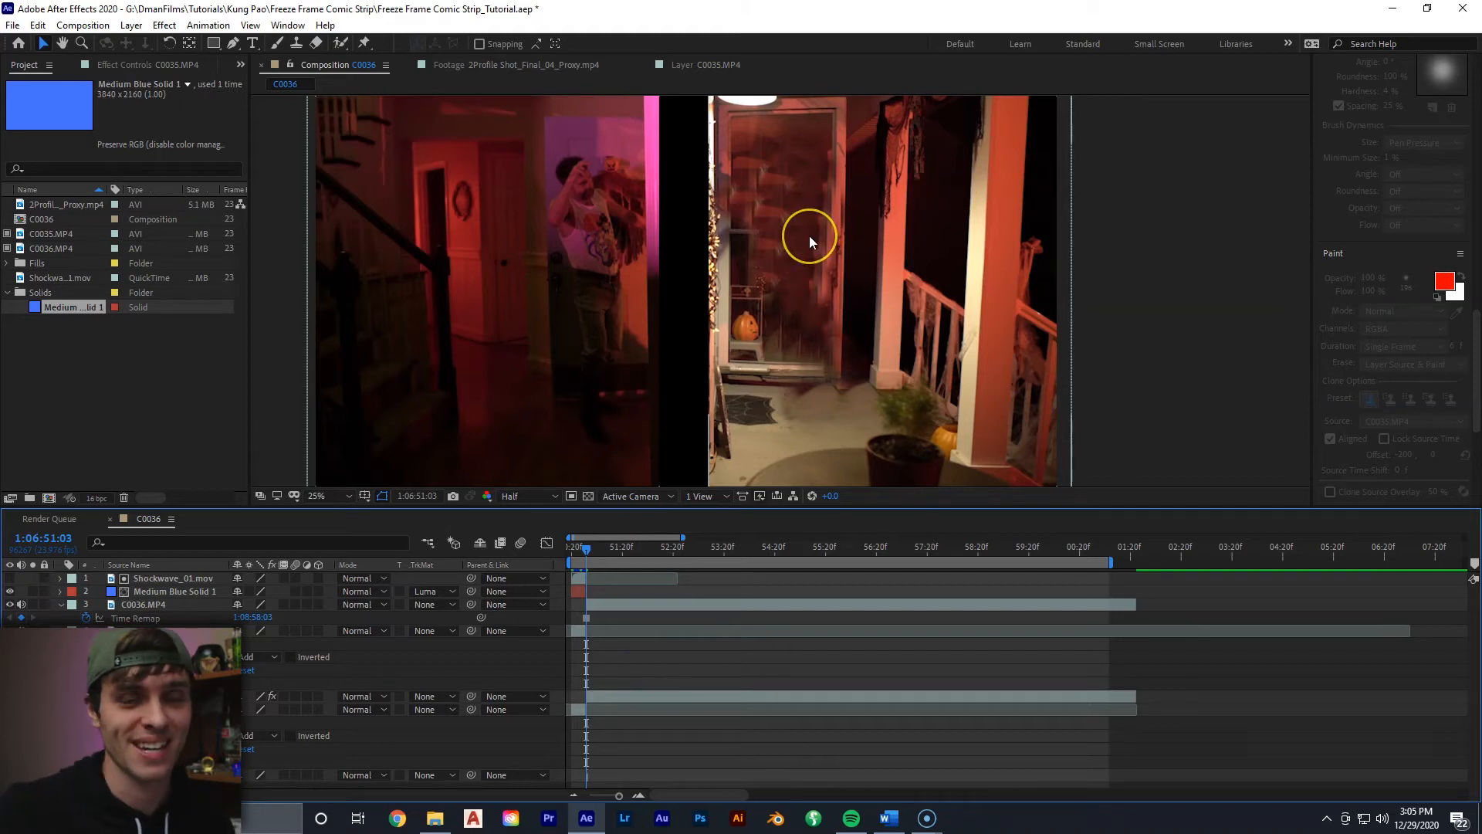
Duplicate the painted C0035.MP4 layer and delete the Paint effect from the upper copy
{"action": "left_click", "coordinate": [634, 700]}
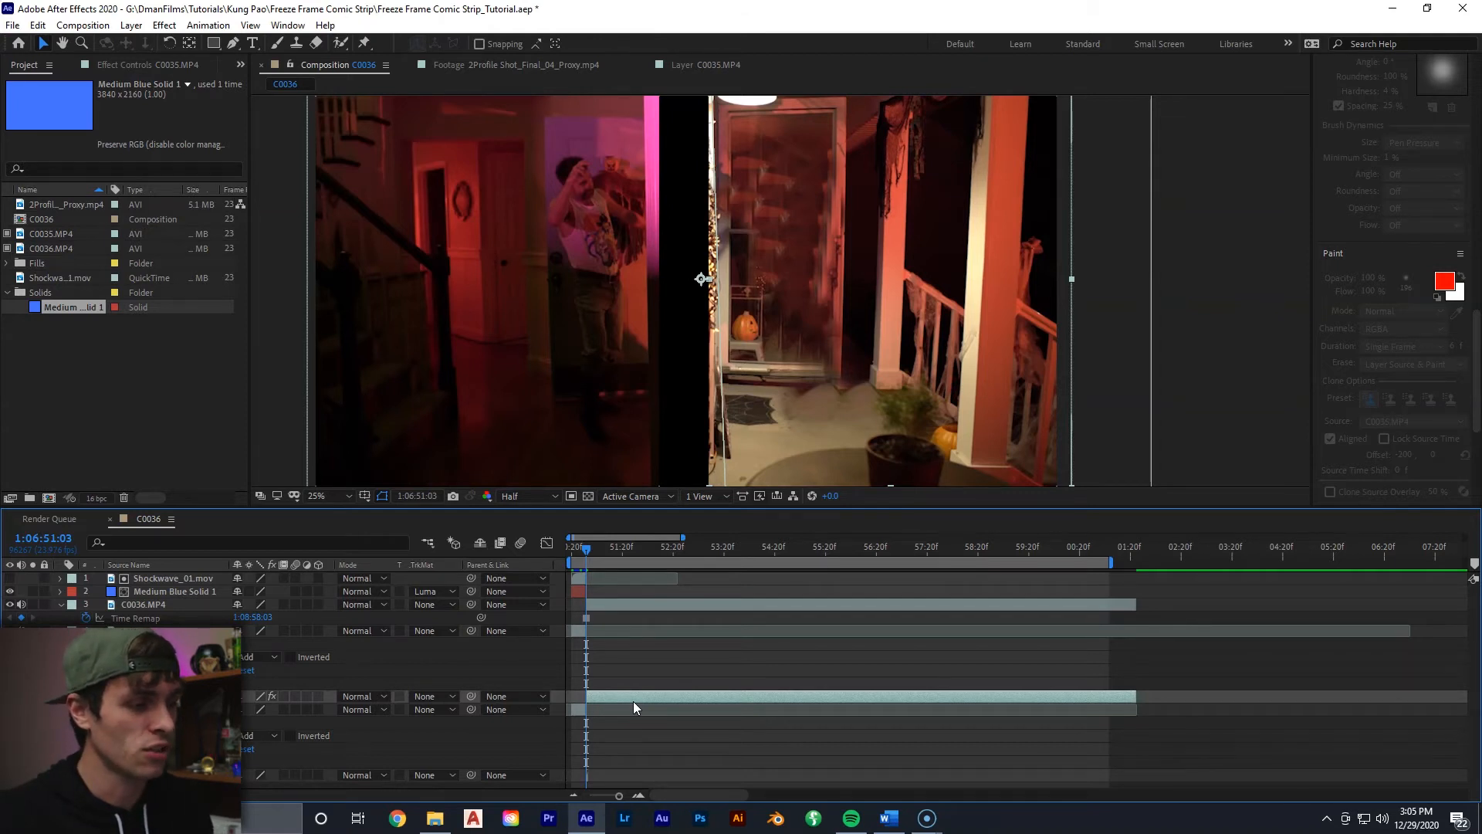
{"action": "key", "text": "ctrl+d"}
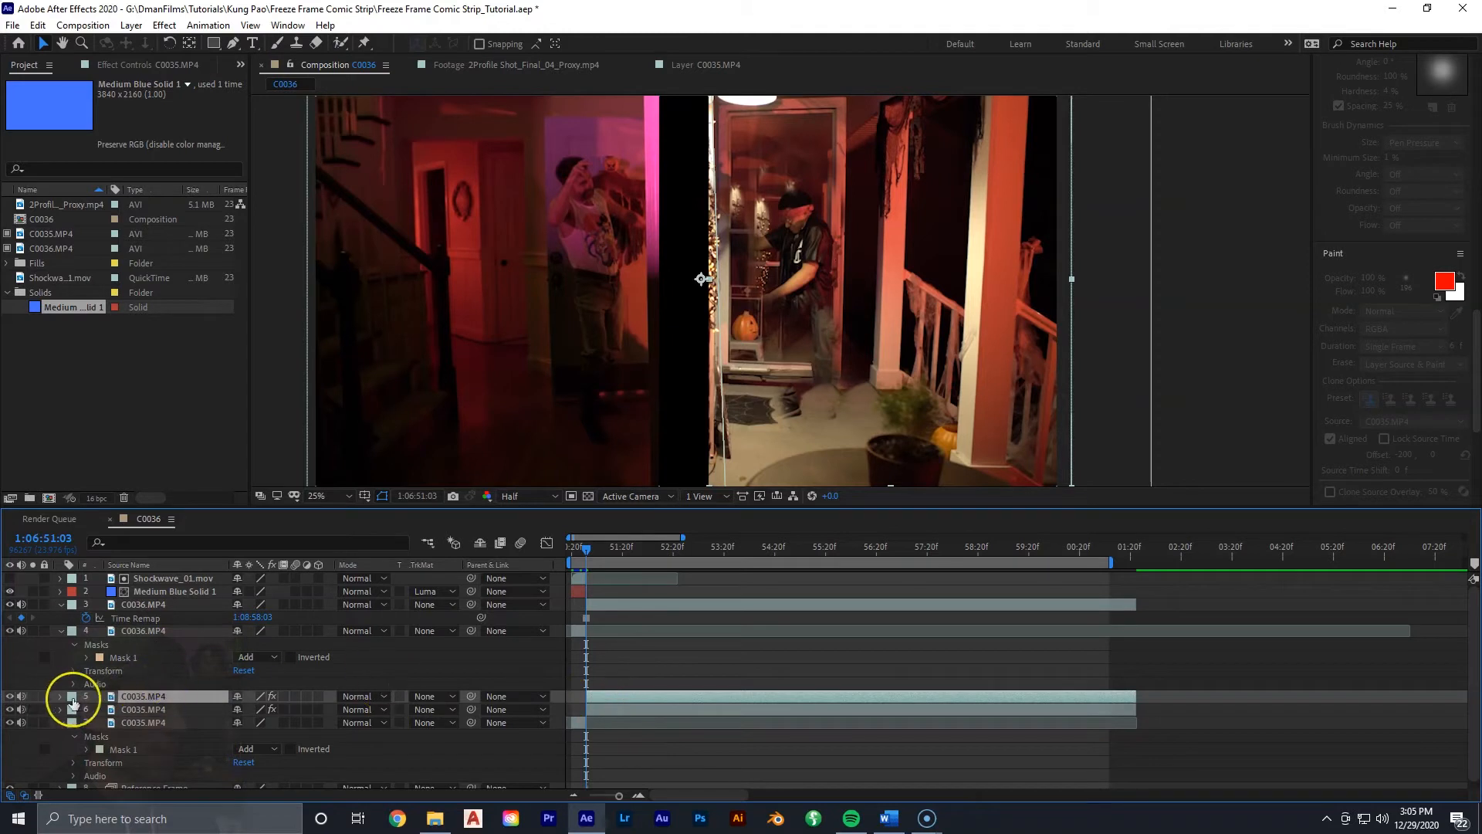
{"action": "left_click", "coordinate": [60, 697]}
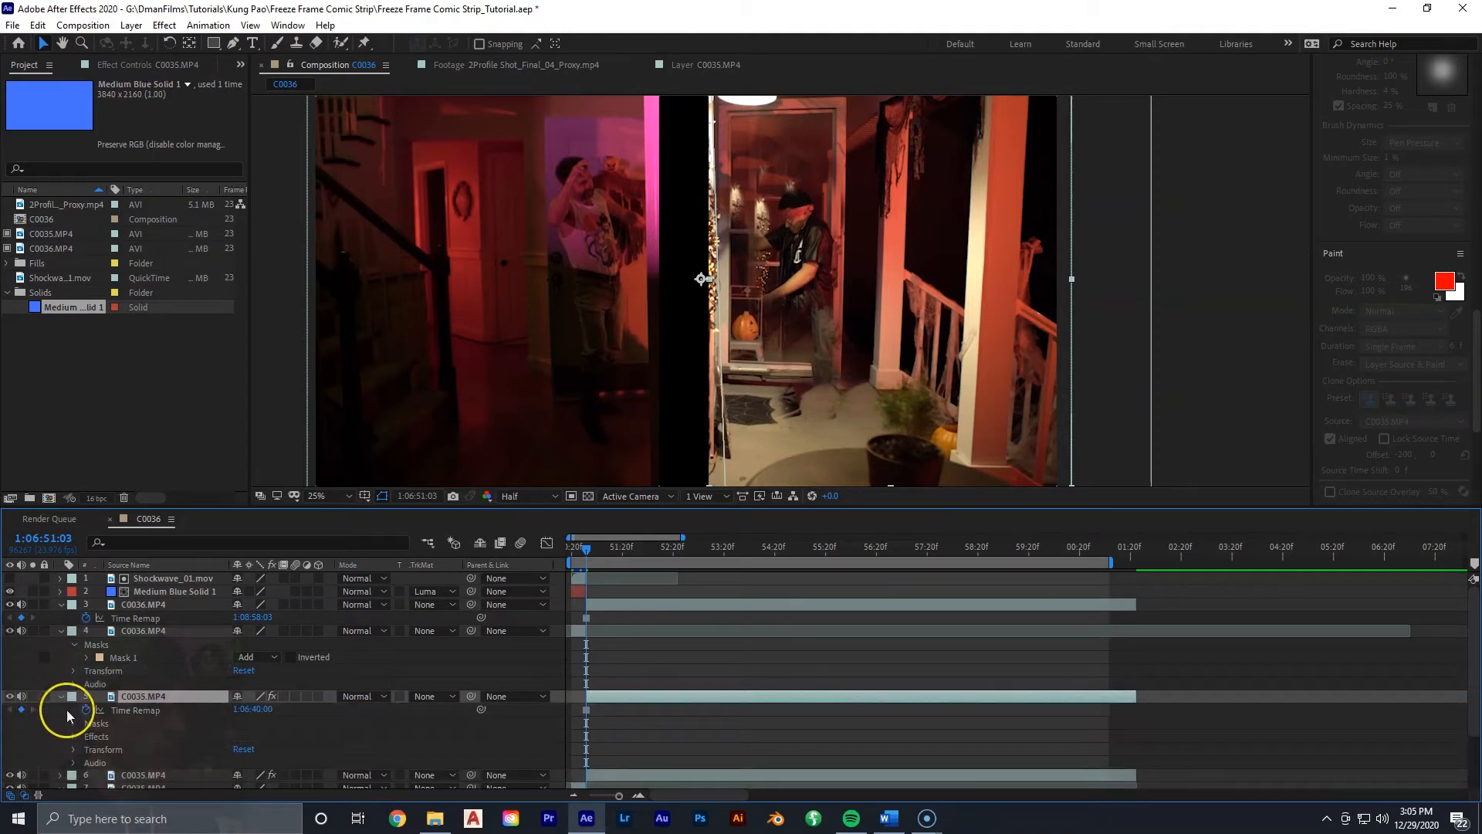
{"action": "left_click", "coordinate": [74, 737]}
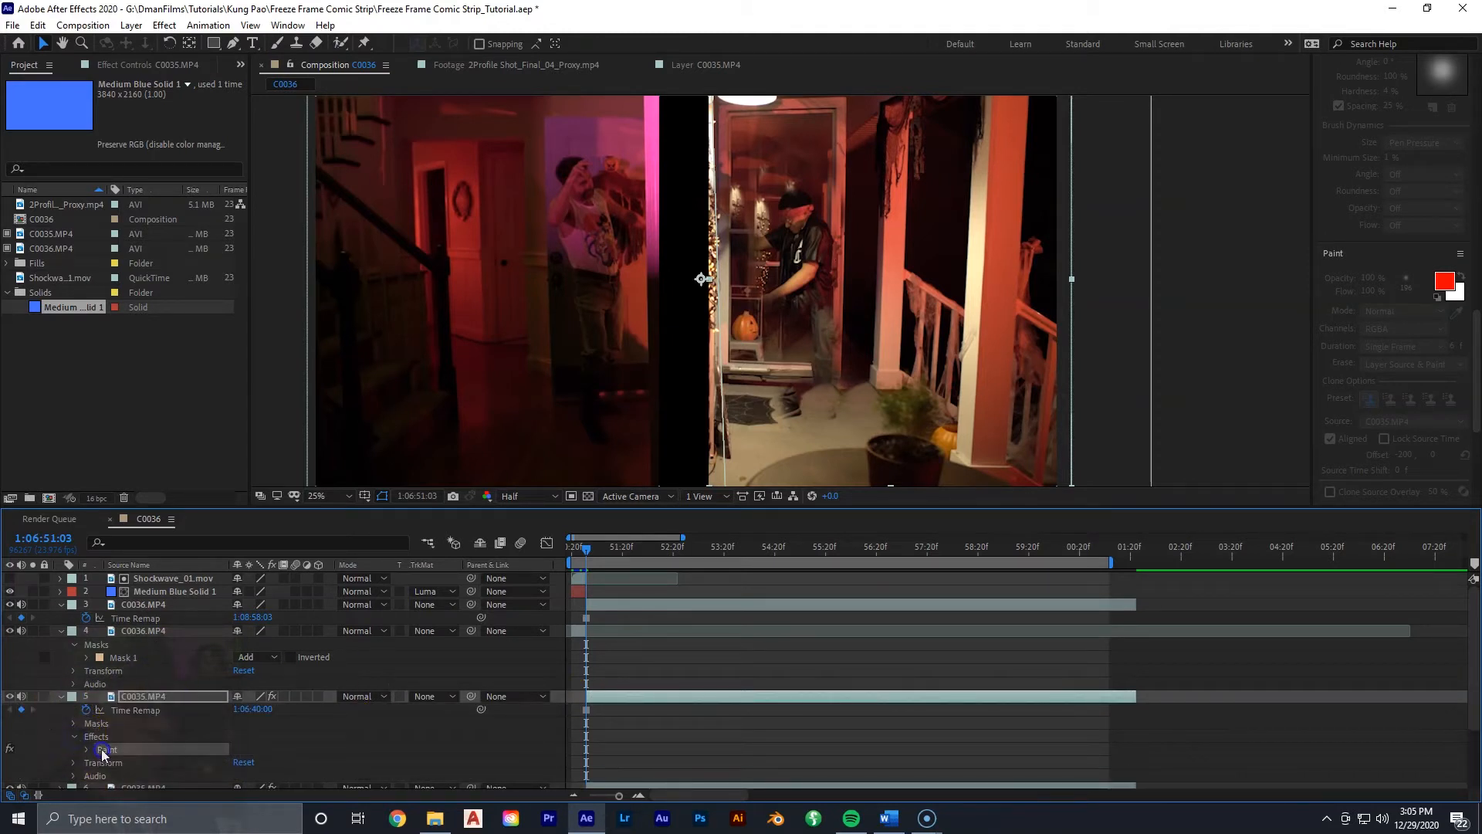
{"action": "key", "text": "Delete"}
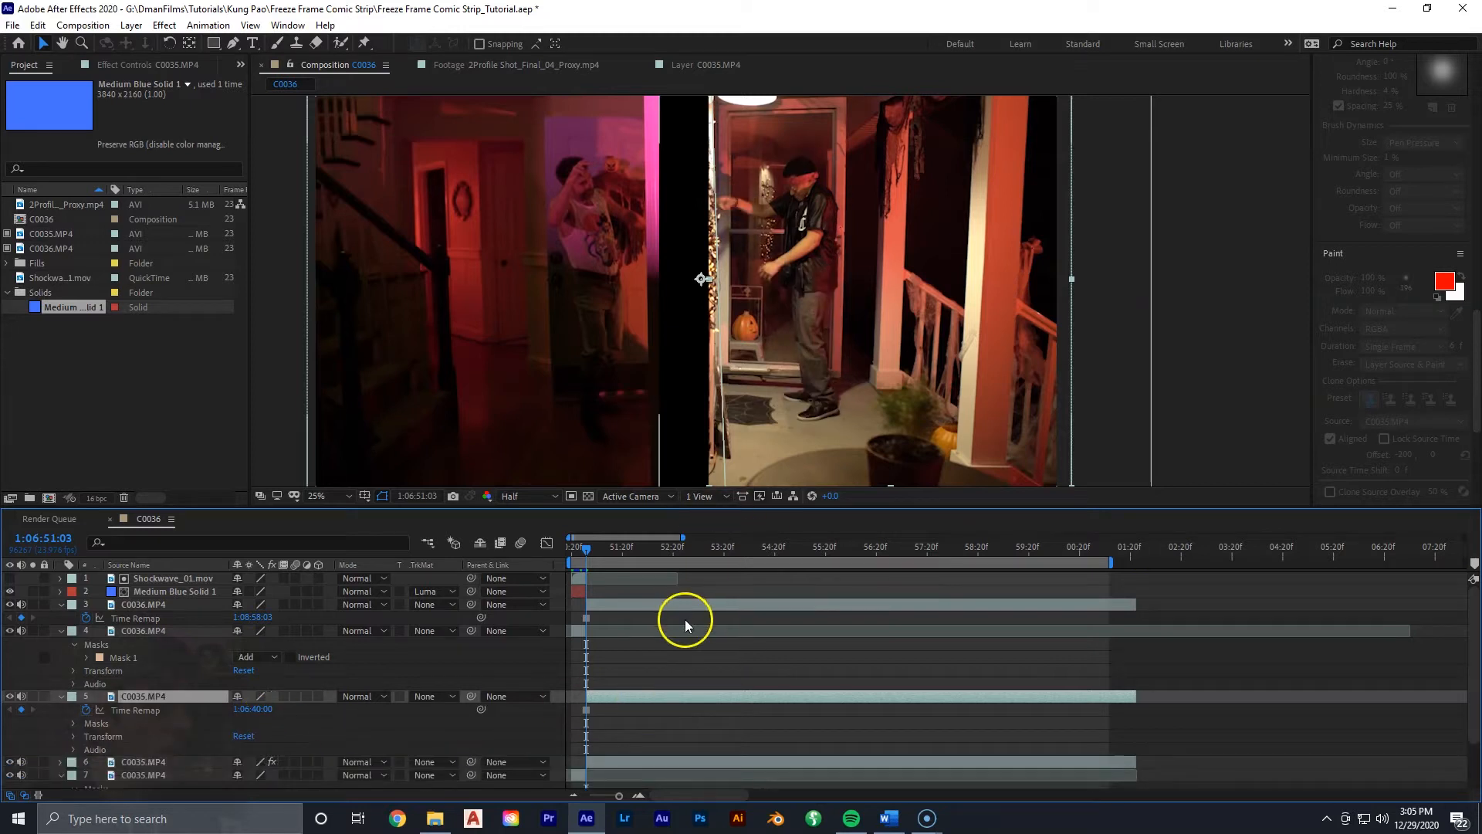
{"action": "left_click", "coordinate": [60, 696]}
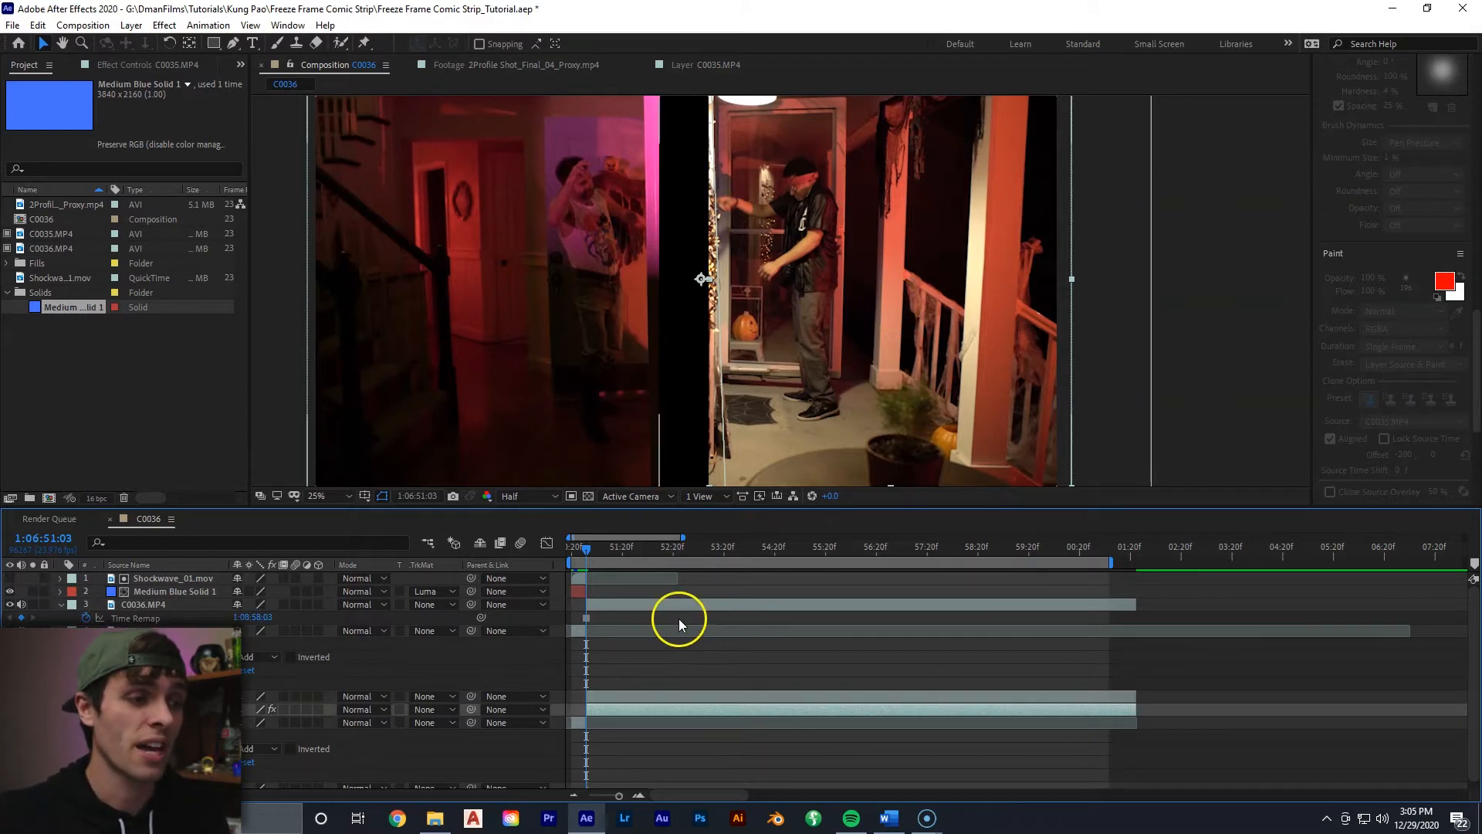
Toggle the visibility of the C0035.MP4 and C0036.MP4 layers to check the men against the cleaned backgrounds
{"action": "left_click", "coordinate": [679, 616]}
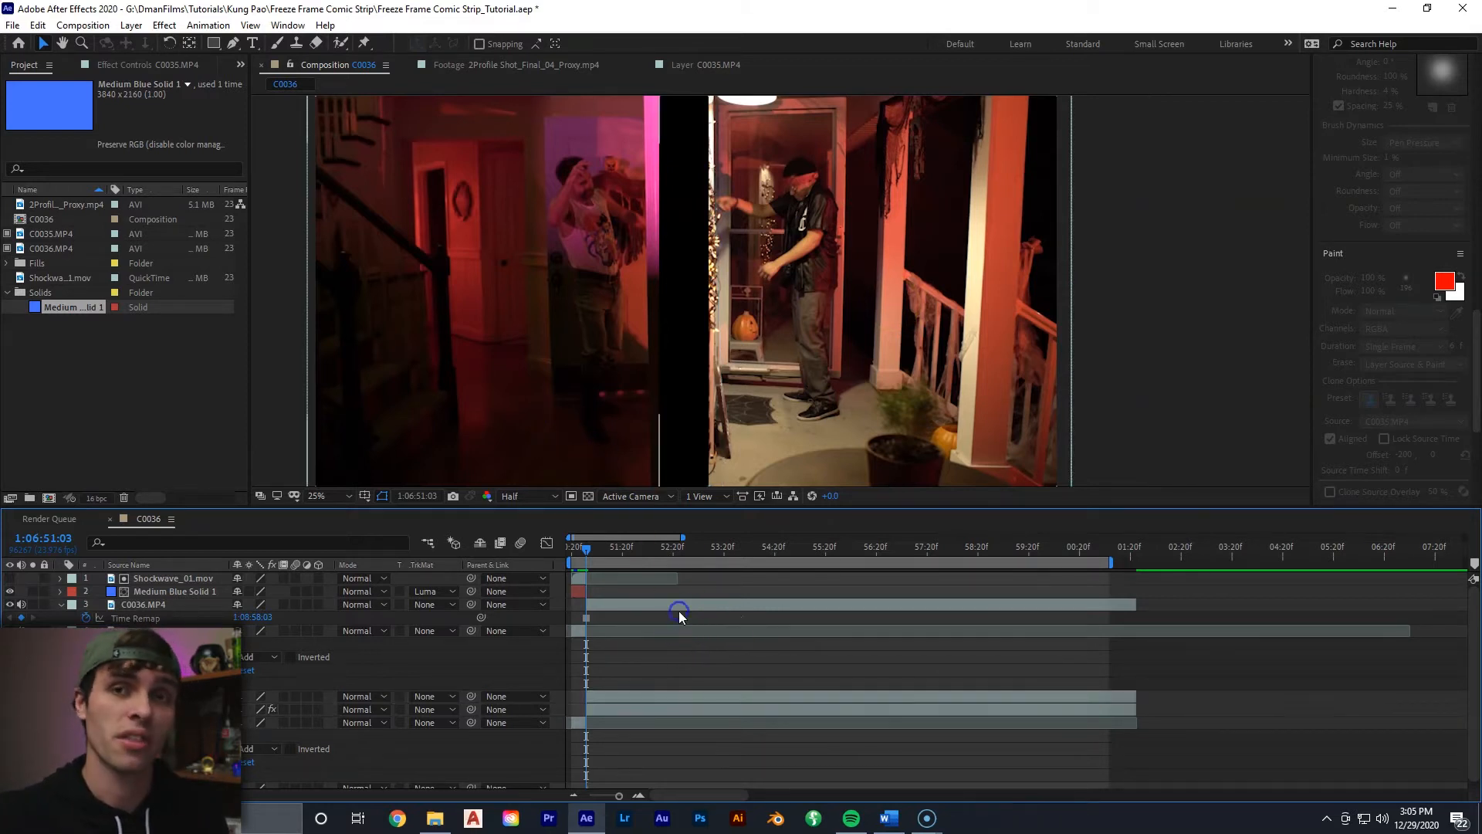
{"action": "left_click", "coordinate": [681, 615]}
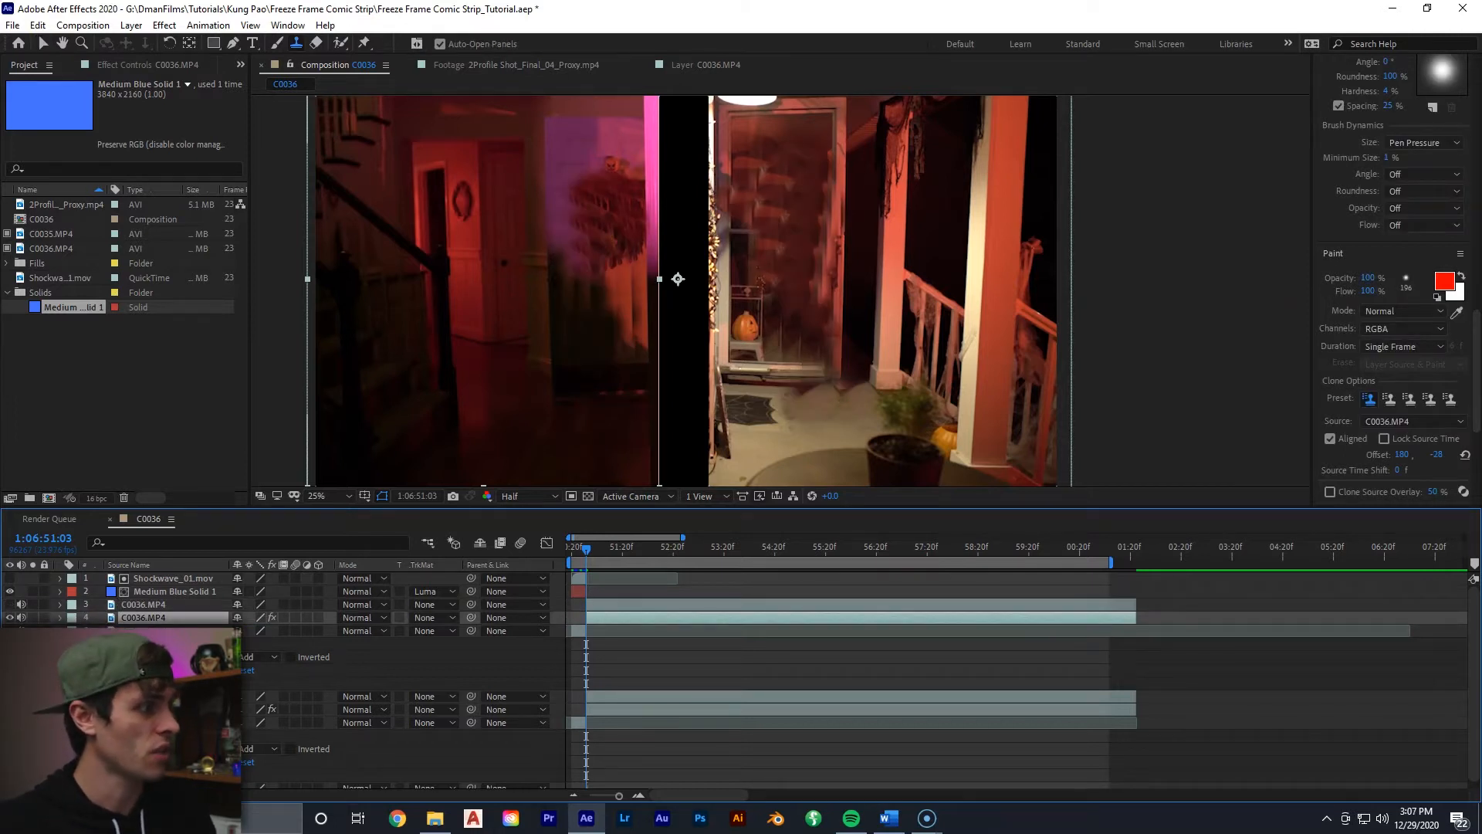
{"action": "left_click", "coordinate": [10, 709]}
{"action": "left_click", "coordinate": [10, 606]}
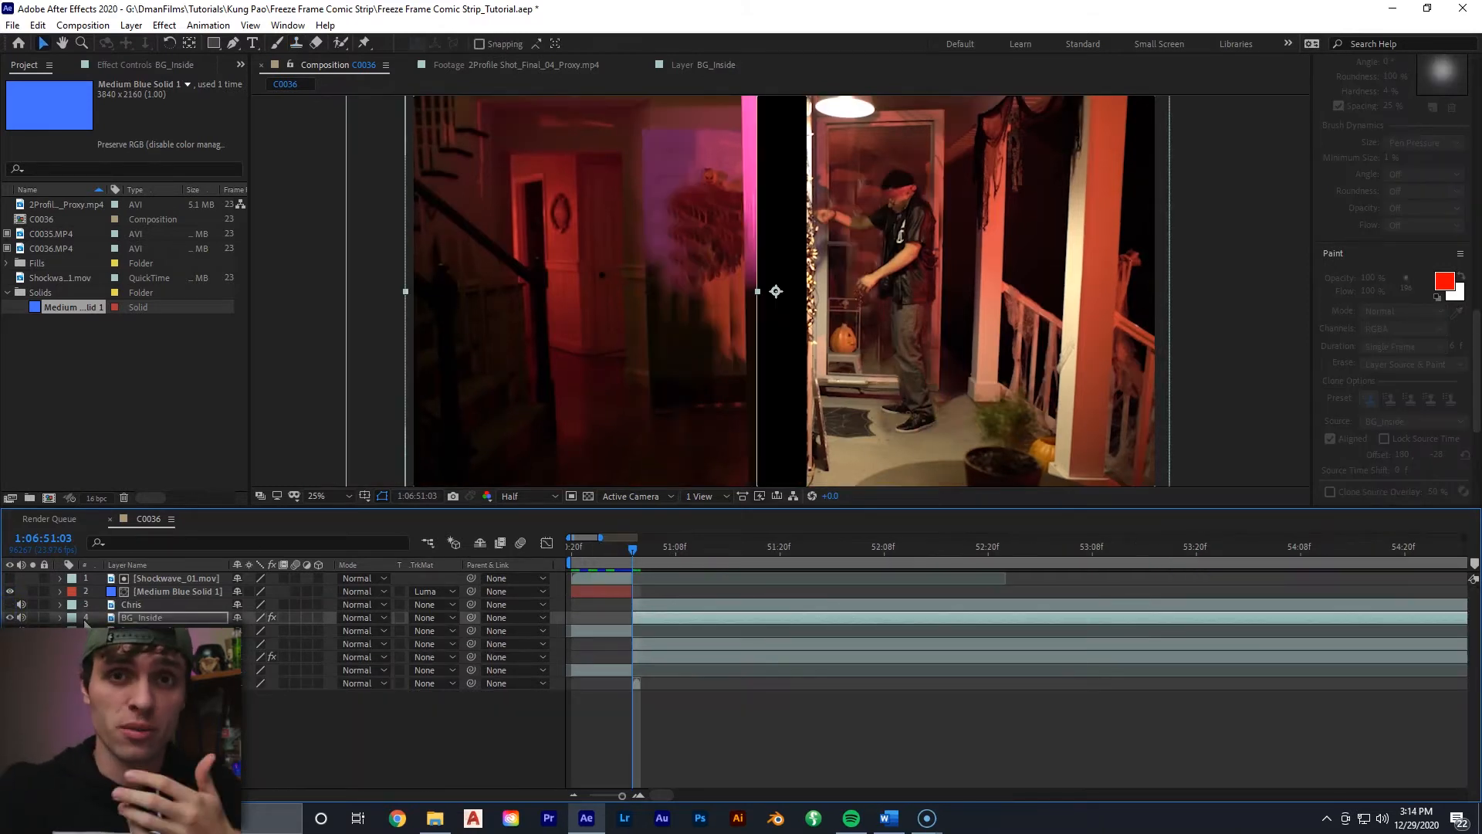
Extend the duration of all the clone strokes on the BG_Inside layer beyond their single frame so they cover the freeze frame
{"action": "left_click", "coordinate": [661, 623]}
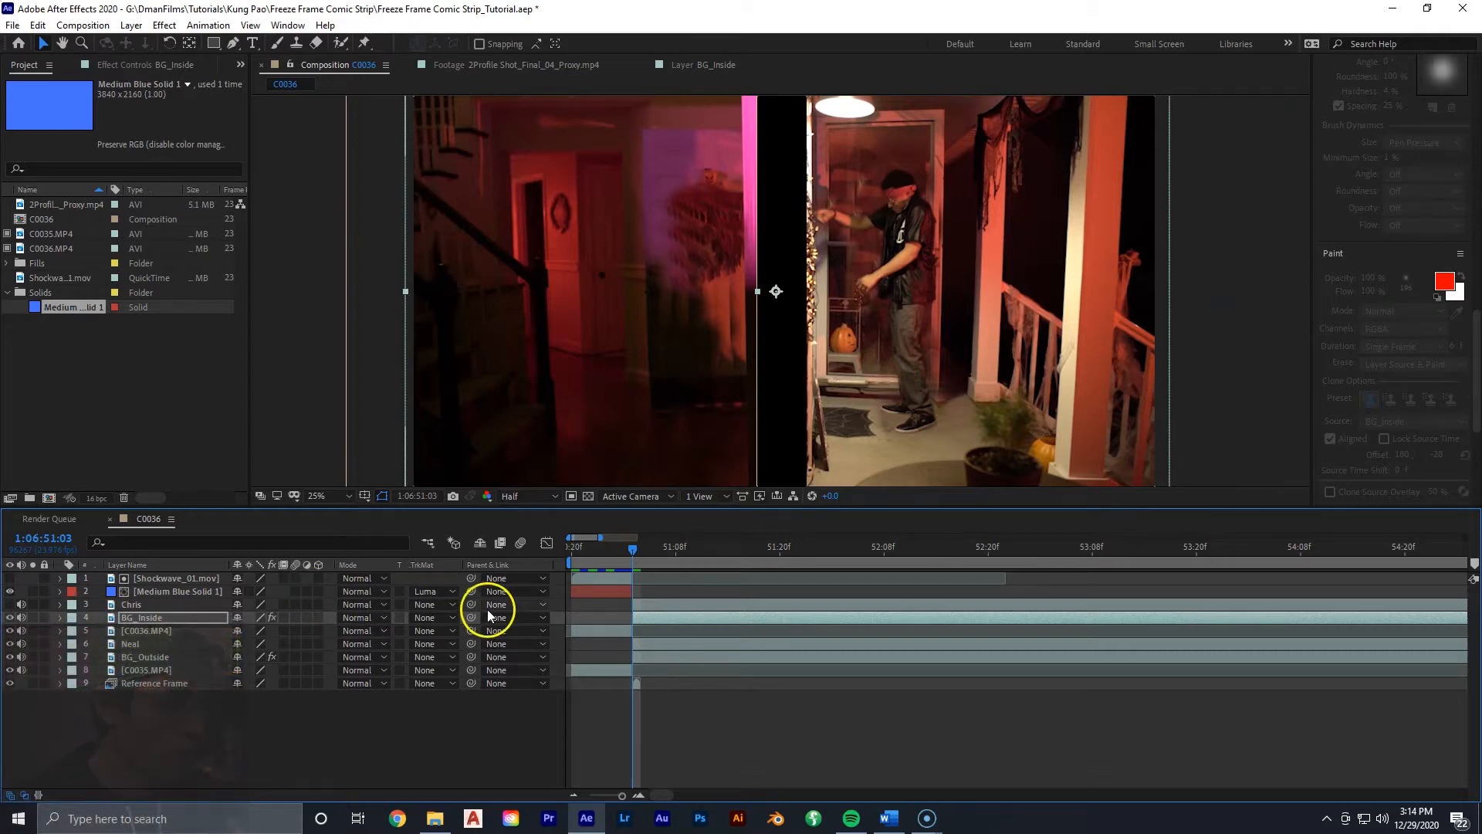
{"action": "left_click", "coordinate": [59, 618]}
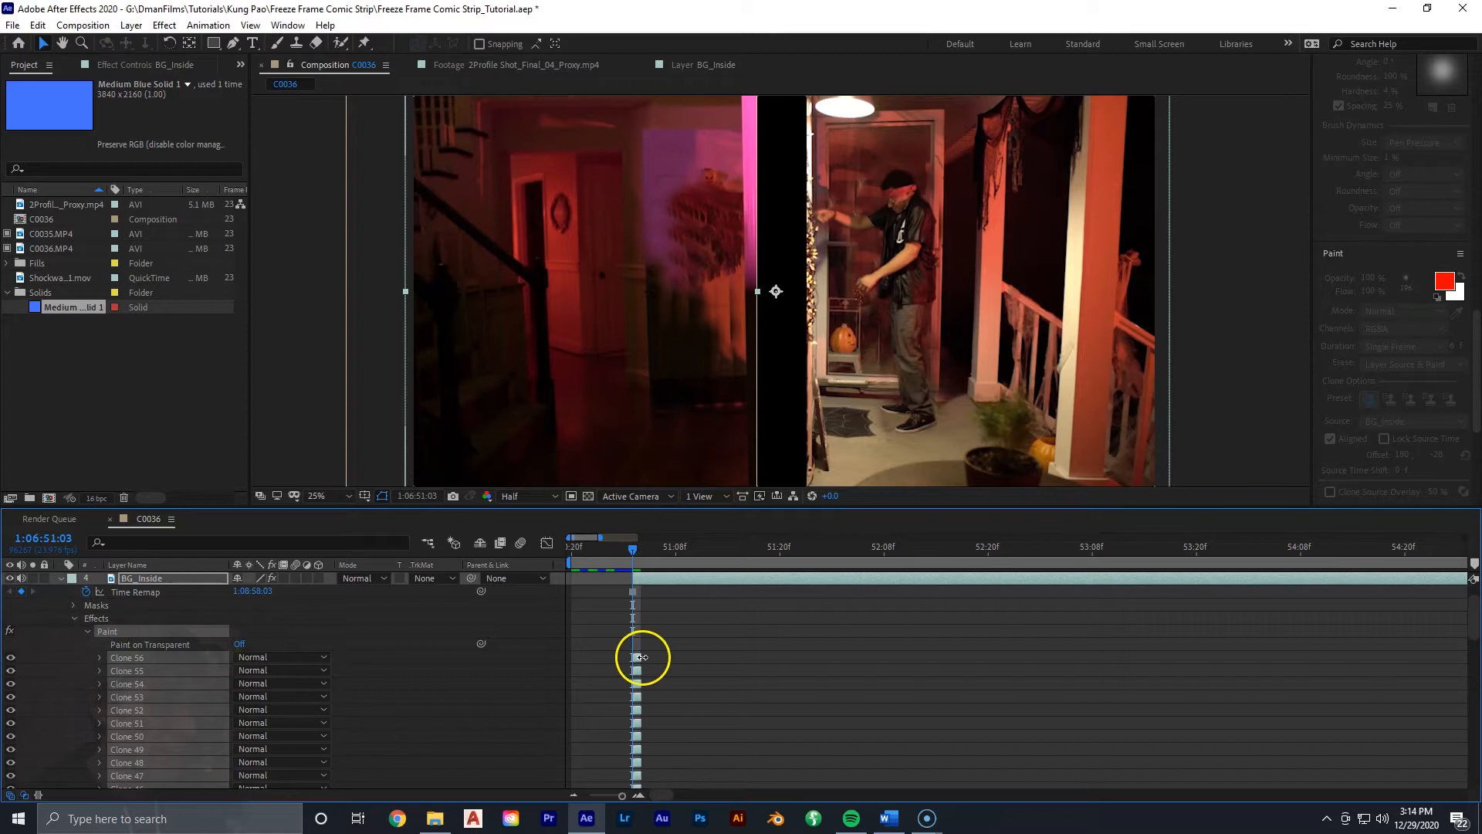
{"action": "scroll", "coordinate": [572, 694], "scroll_direction": "down", "scroll_amount": 3}
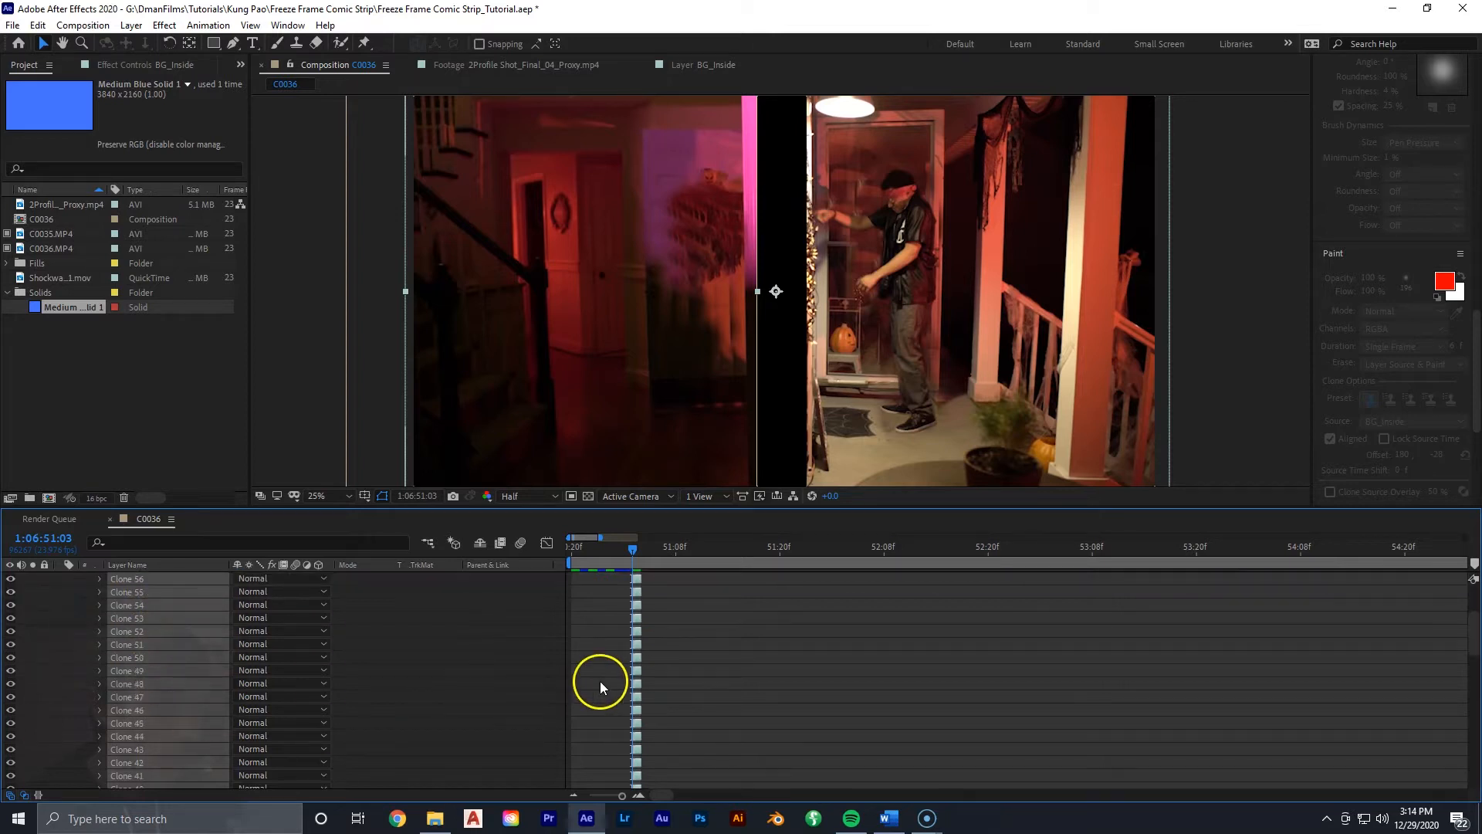
{"action": "scroll", "coordinate": [618, 679], "scroll_direction": "up", "scroll_amount": 3}
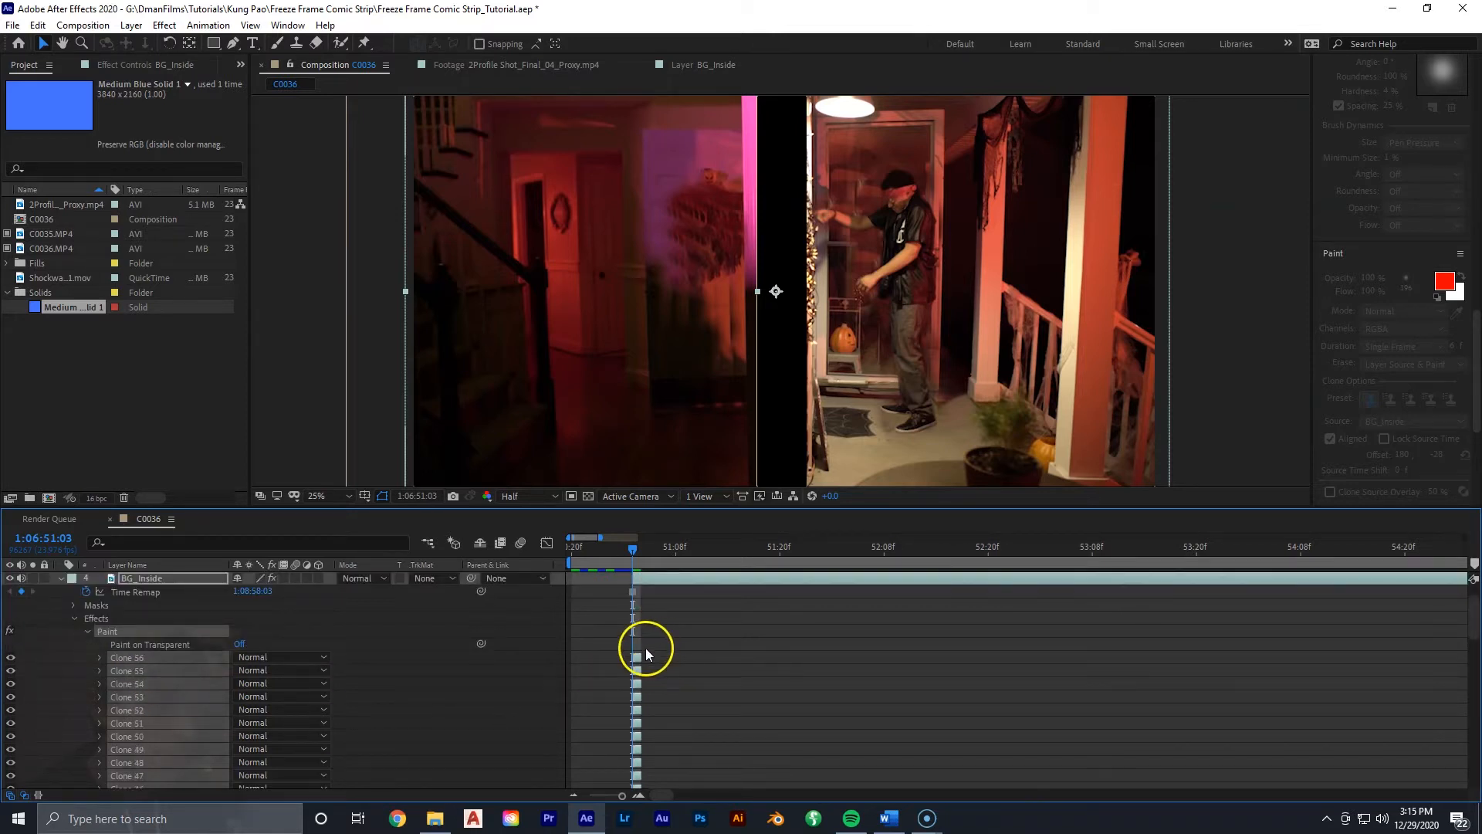
{"action": "left_click", "coordinate": [642, 658]}
{"action": "mouse_move", "coordinate": [680, 659]}
{"action": "left_mouse_down"}
{"action": "mouse_move", "coordinate": [1479, 678]}
{"action": "mouse_move", "coordinate": [939, 700]}
{"action": "left_mouse_up"}
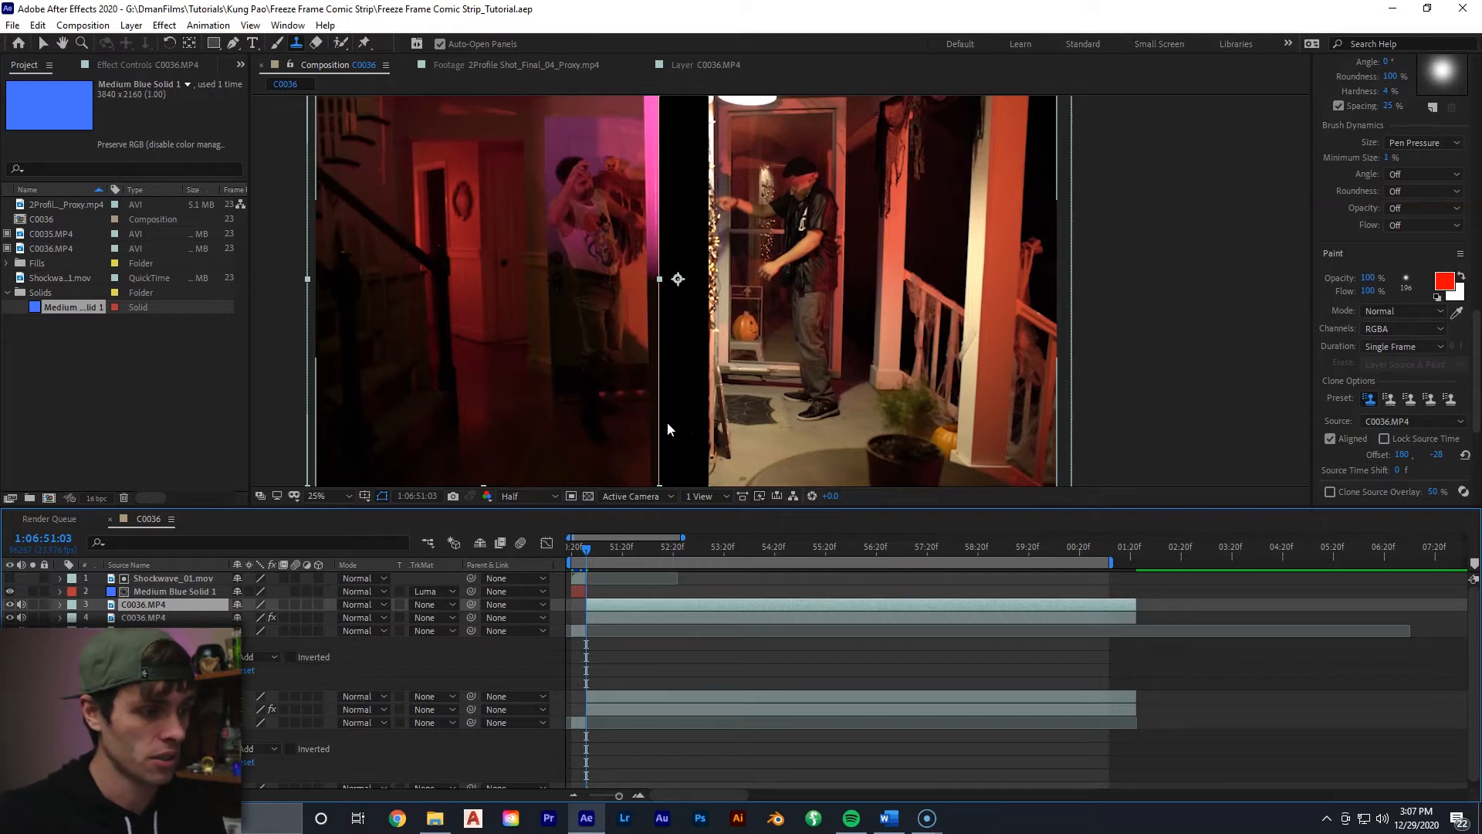
Trace a closed Pen tool mask around the man on the unpainted frozen C0035.MP4 copy, following his back, legs, feet and arms
{"action": "left_click", "coordinate": [618, 698]}
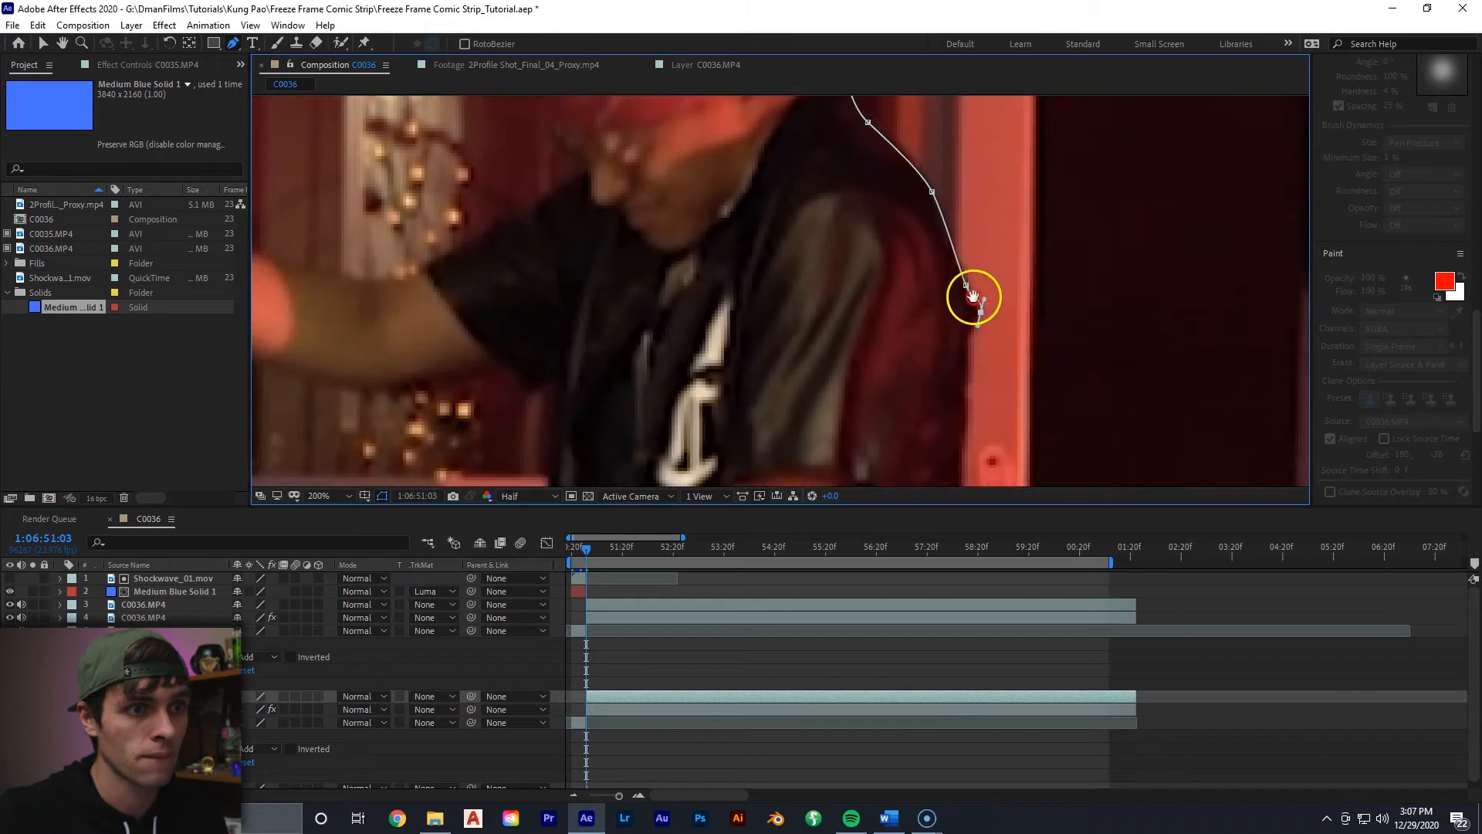
{"action": "left_click_drag", "start_coordinate": [934, 189], "coordinate": [934, 206]}
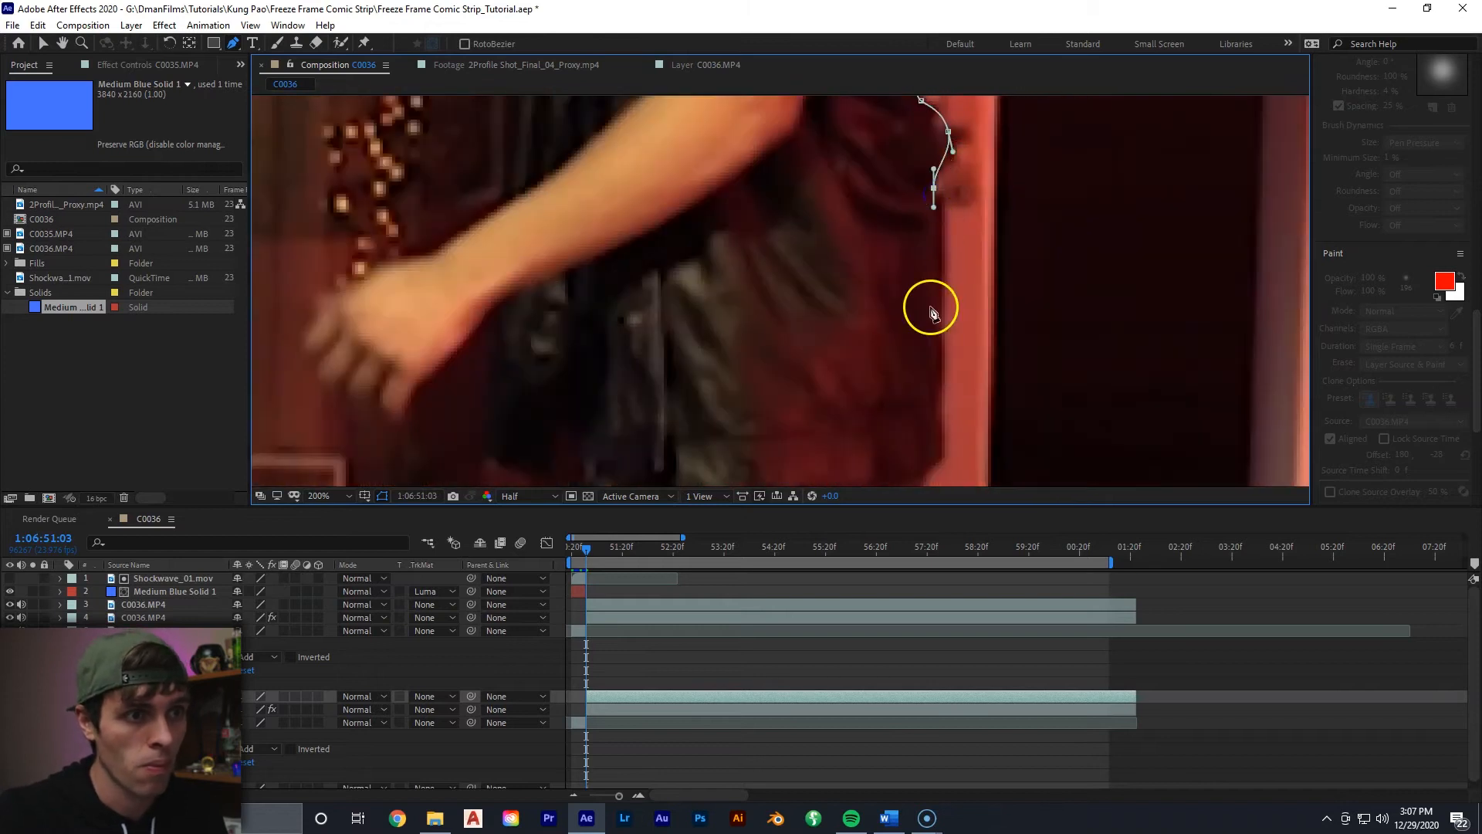
{"action": "left_click_drag", "start_coordinate": [934, 455], "coordinate": [844, 268]}
{"action": "left_click", "coordinate": [808, 323]}
{"action": "left_click_drag", "start_coordinate": [815, 394], "coordinate": [755, 175]}
{"action": "left_click", "coordinate": [854, 410]}
{"action": "left_click", "coordinate": [839, 332]}
{"action": "left_click_drag", "start_coordinate": [655, 380], "coordinate": [610, 380]}
{"action": "left_click_drag", "start_coordinate": [573, 353], "coordinate": [573, 344]}
{"action": "left_click_drag", "start_coordinate": [606, 308], "coordinate": [619, 306]}
{"action": "left_click", "coordinate": [658, 294]}
{"action": "left_click", "coordinate": [685, 231]}
{"action": "left_click", "coordinate": [587, 217]}
{"action": "left_click", "coordinate": [463, 179]}
{"action": "left_click", "coordinate": [492, 155]}
{"action": "left_click_drag", "start_coordinate": [540, 162], "coordinate": [588, 375]}
{"action": "left_click", "coordinate": [573, 284]}
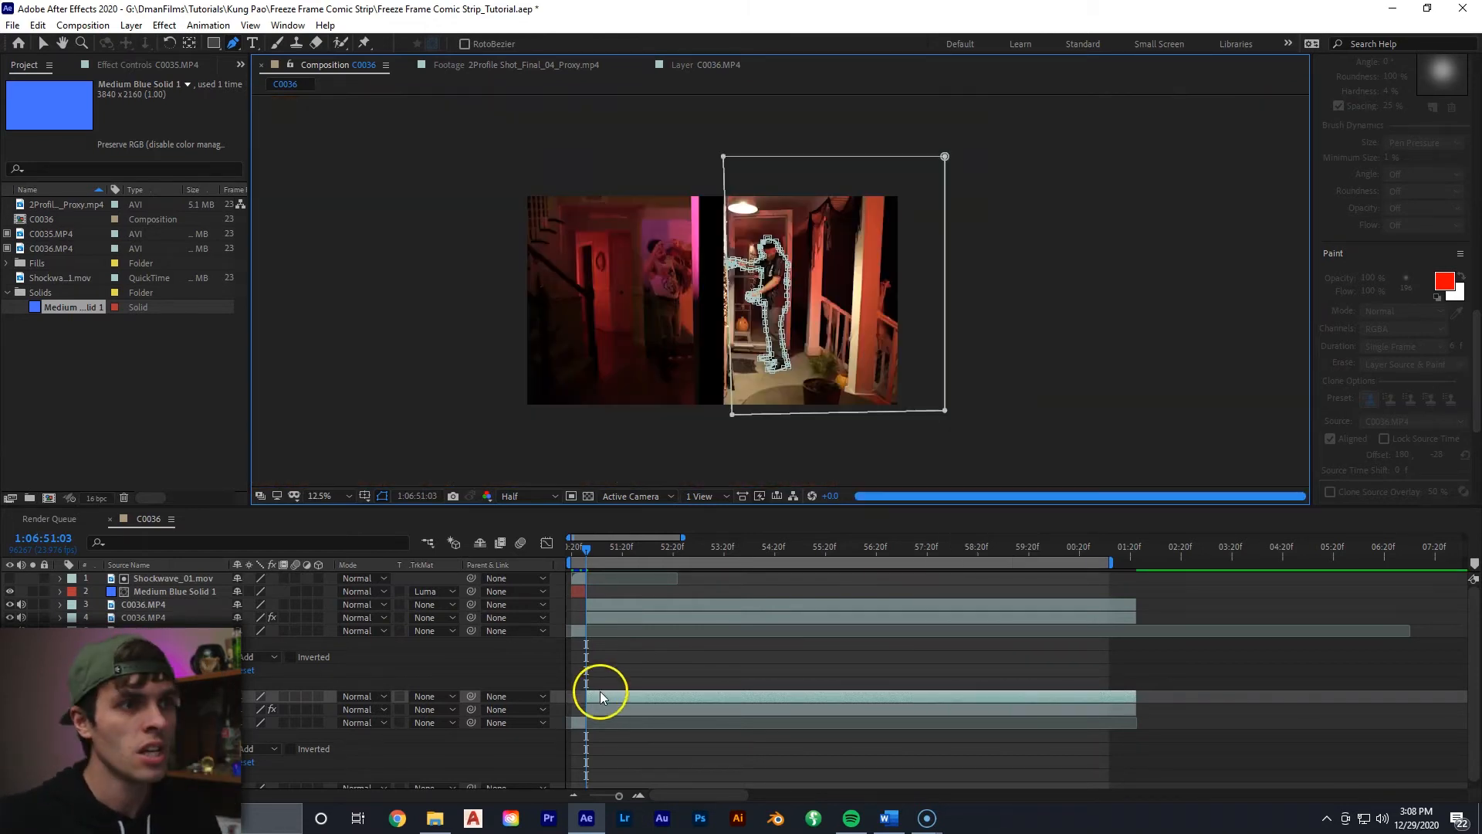
Reveal the masks on the frozen C0035.MP4 copy and delete Mask 1, leaving only the mask outlining the man
{"action": "left_click", "coordinate": [600, 693]}
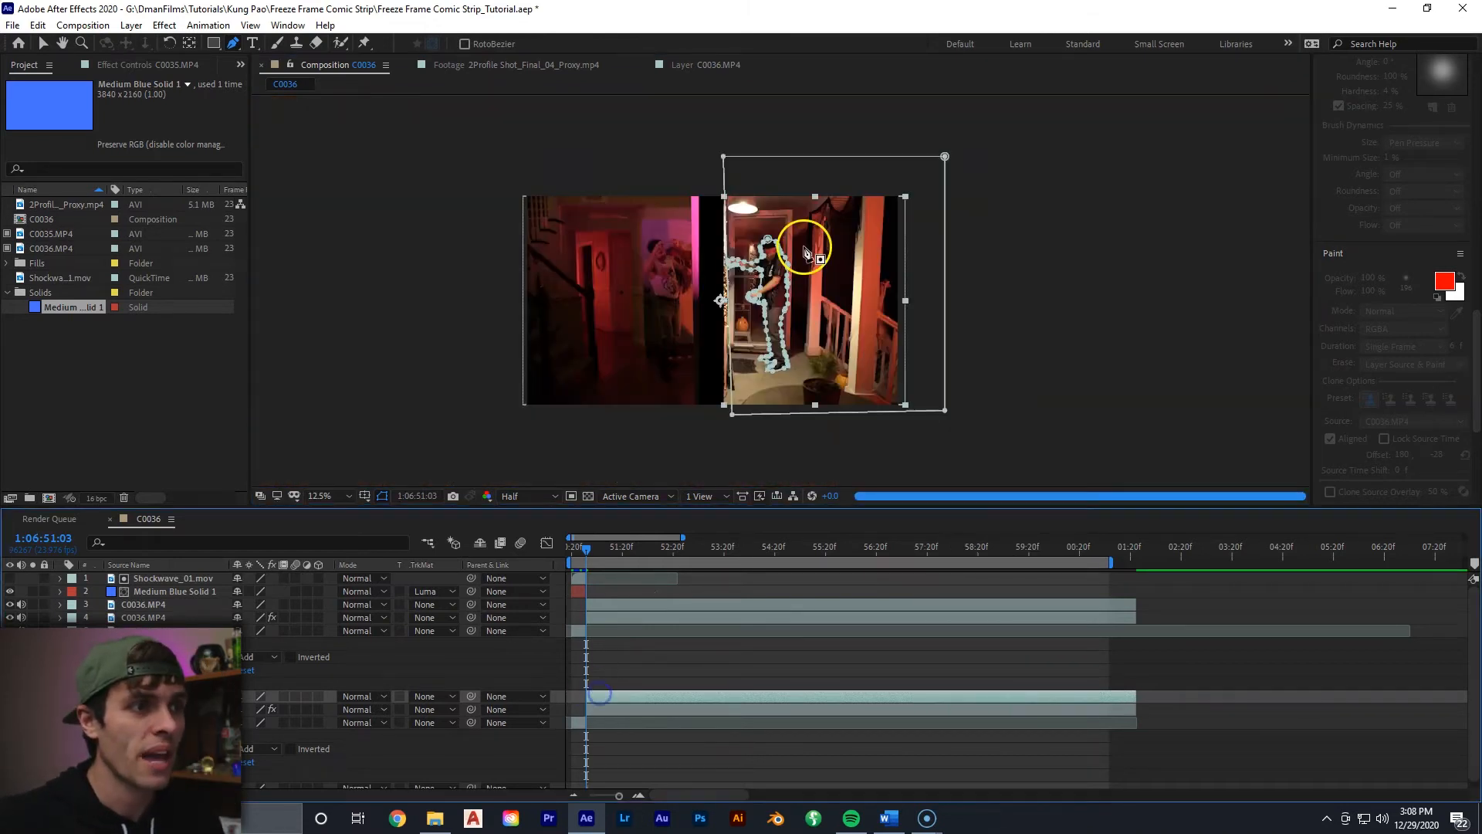
{"action": "scroll", "coordinate": [804, 251], "scroll_direction": "up", "scroll_amount": 3}
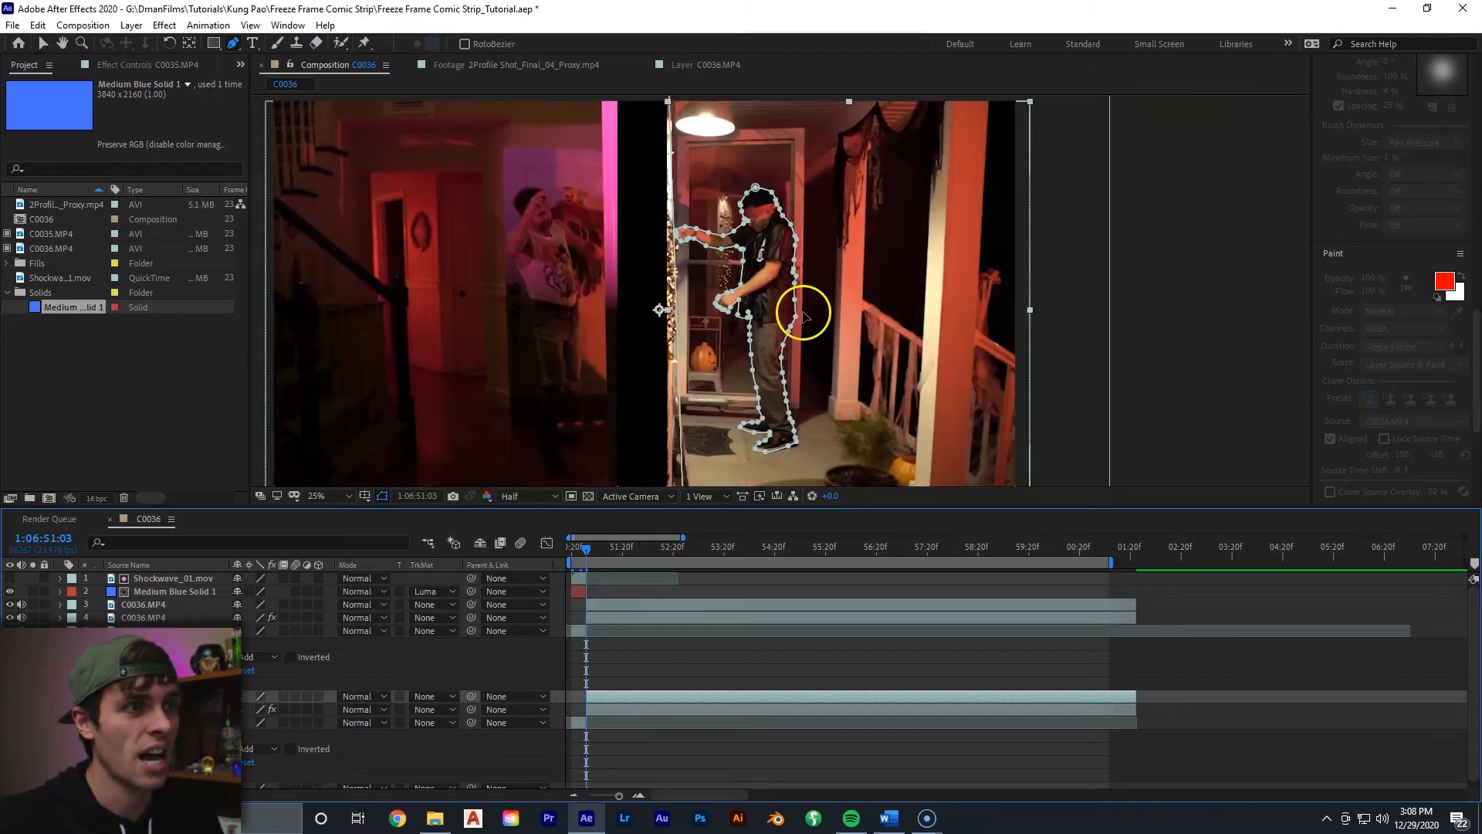
{"action": "scroll", "coordinate": [804, 313], "scroll_direction": "down", "scroll_amount": 2}
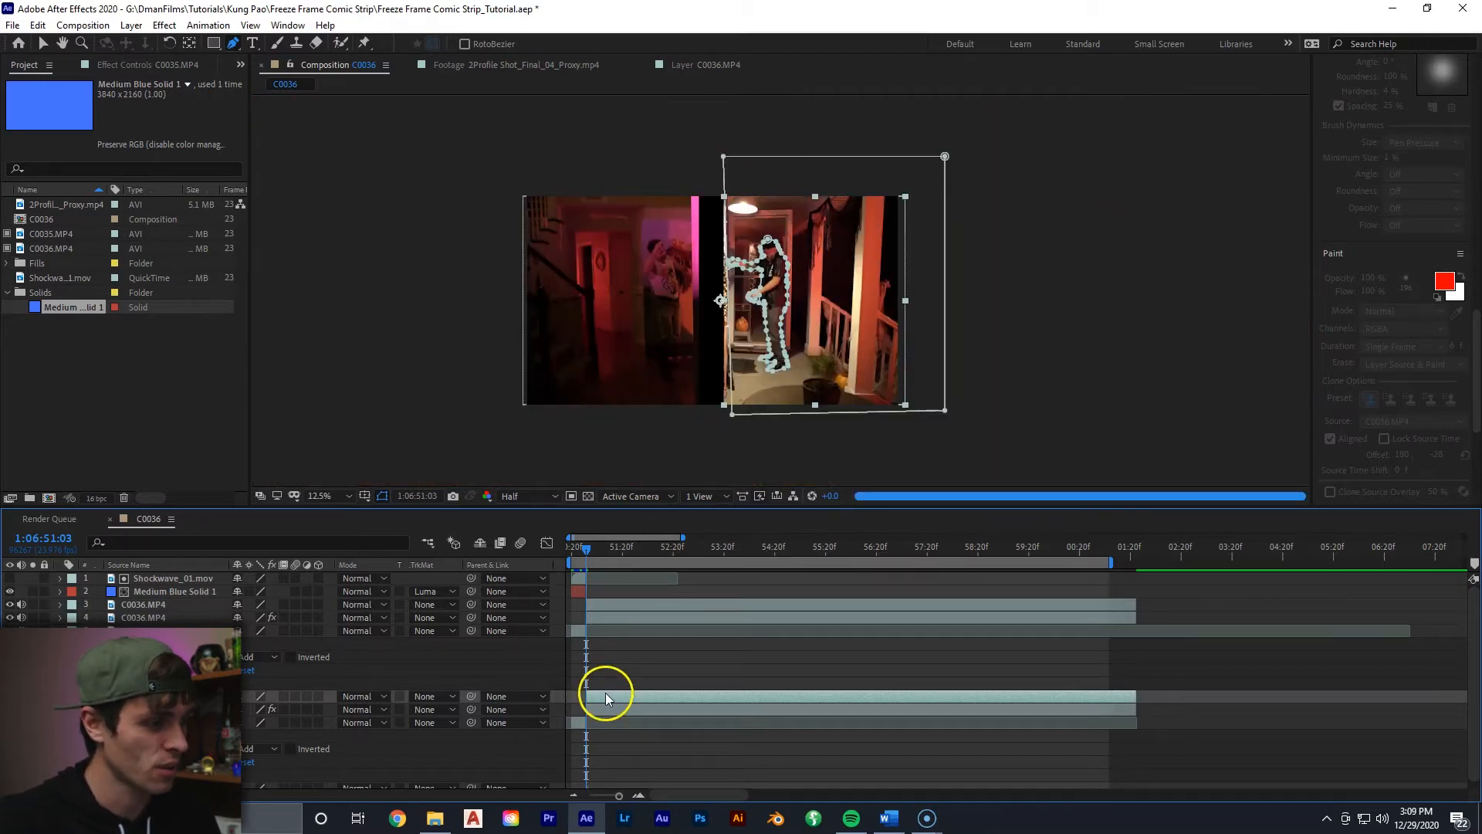
{"action": "key", "text": "m"}
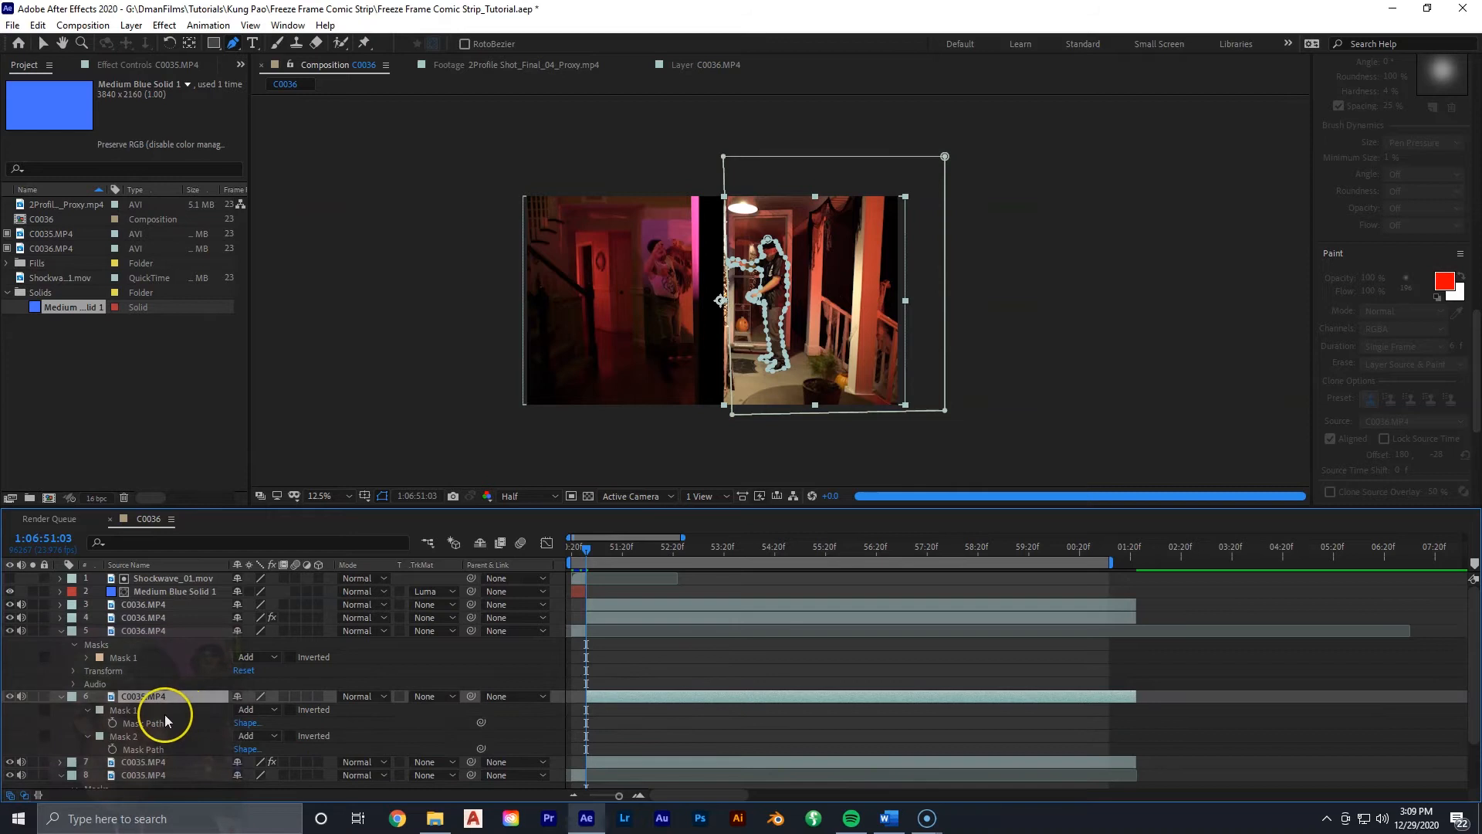
{"action": "left_click", "coordinate": [126, 717]}
{"action": "key", "text": "Delete"}
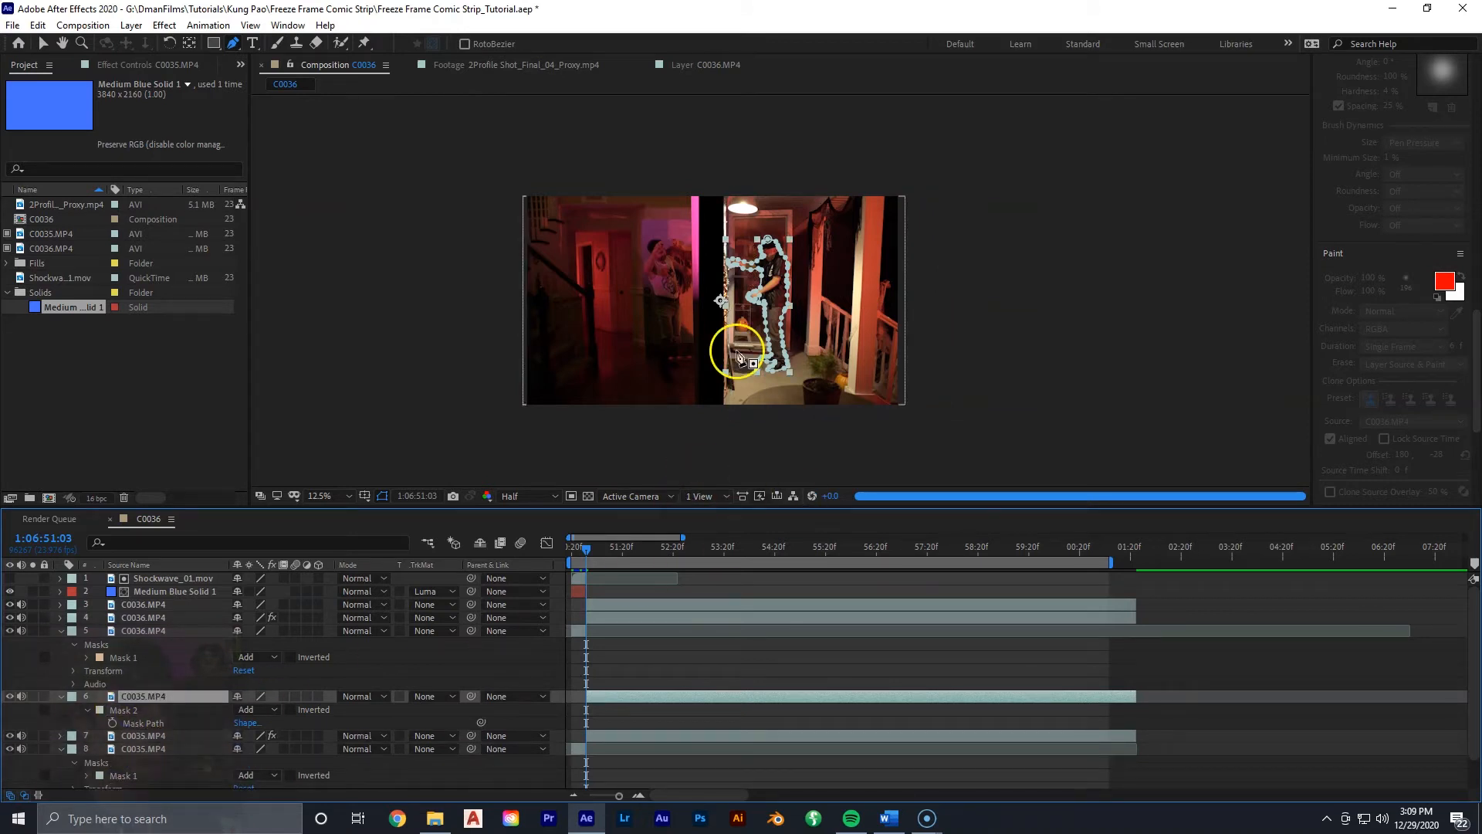
{"action": "scroll", "coordinate": [755, 280], "scroll_direction": "up", "scroll_amount": 2}
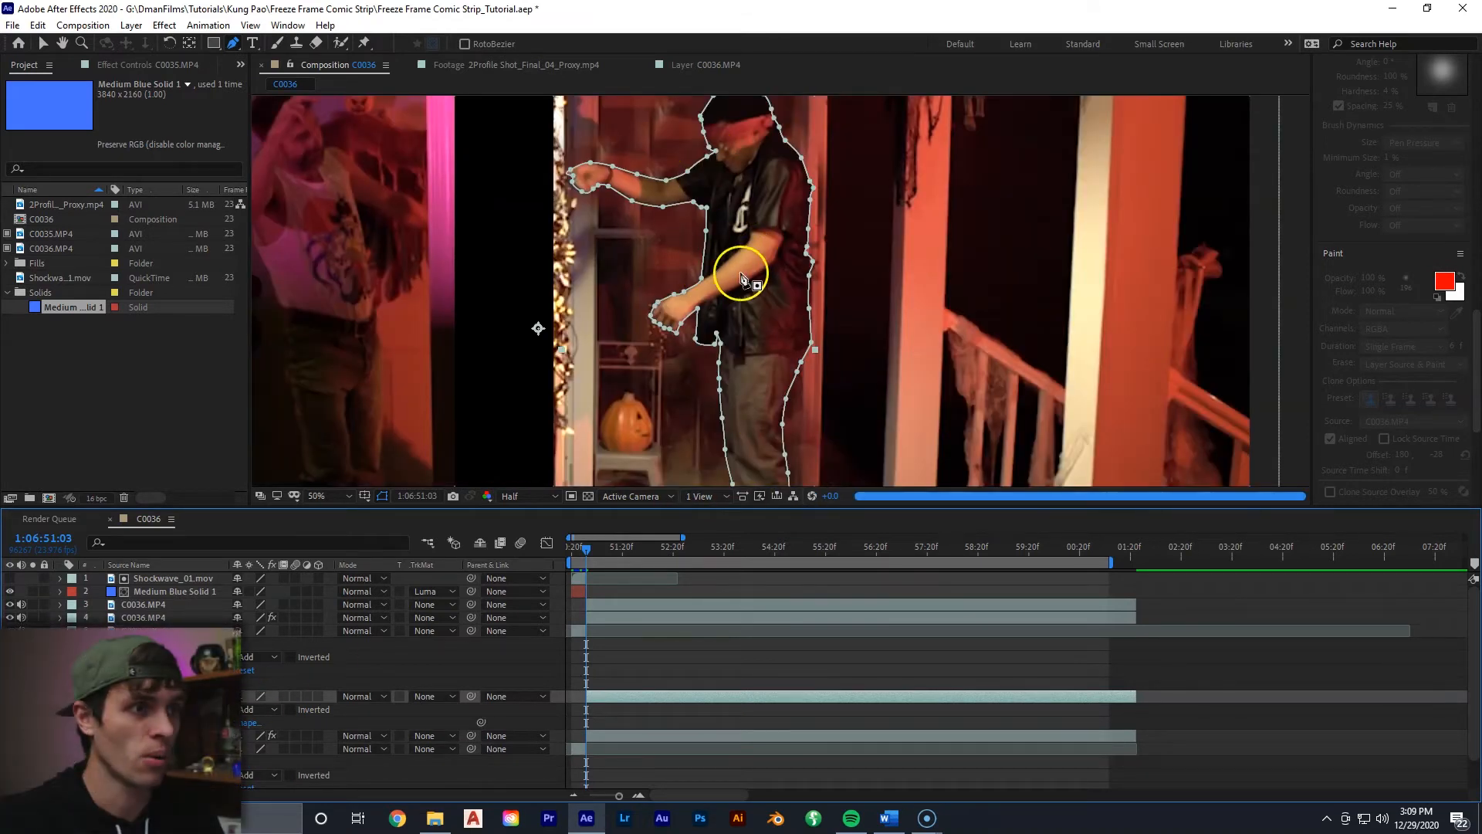
{"action": "key", "text": "v"}
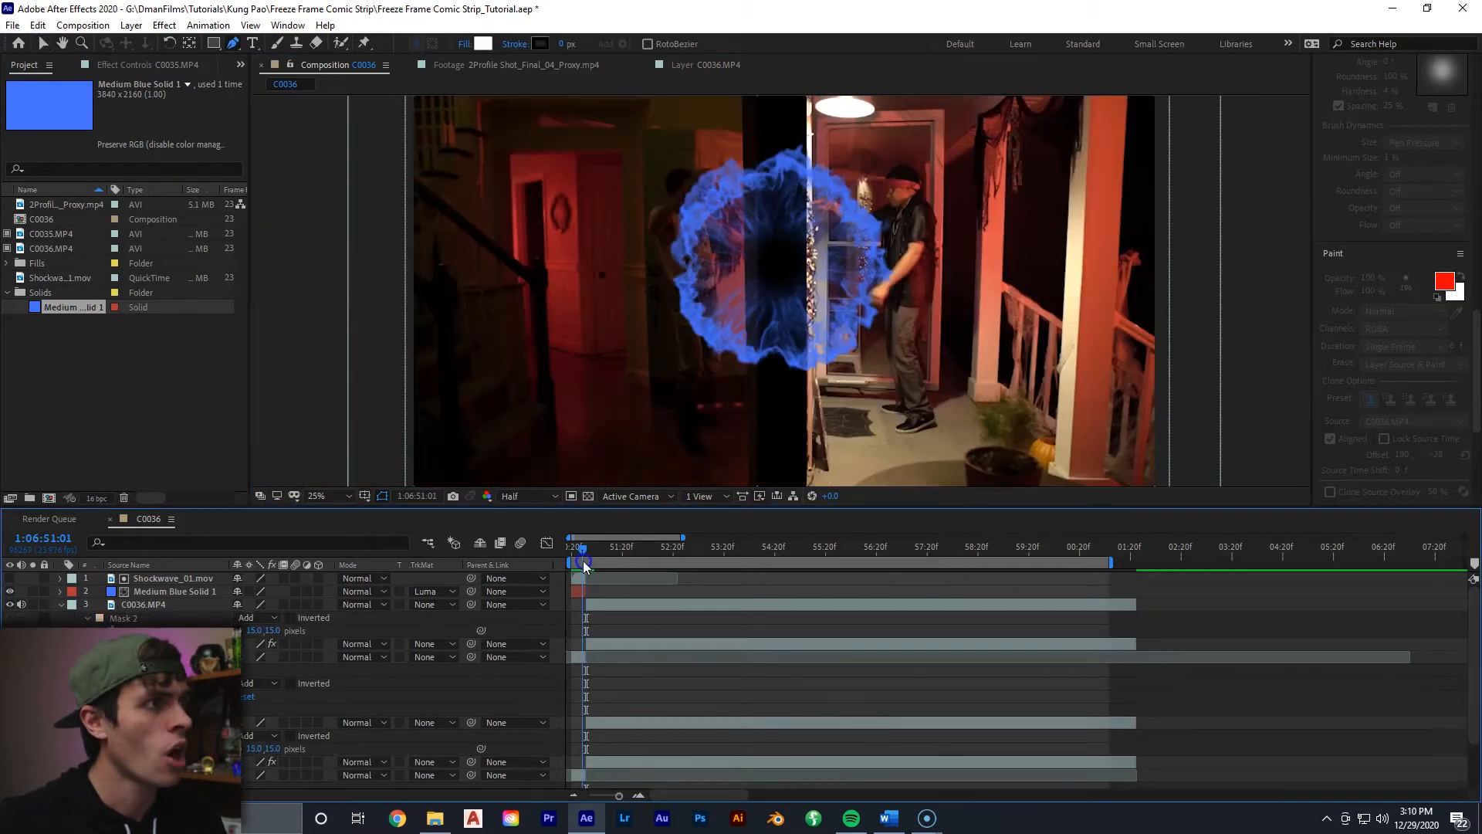
Scrub back through the shockwave and review the motion in the 2Profile Shot_Final_04_Proxy.mp4 reference footage
{"action": "left_click_drag", "start_coordinate": [584, 566], "coordinate": [572, 564]}
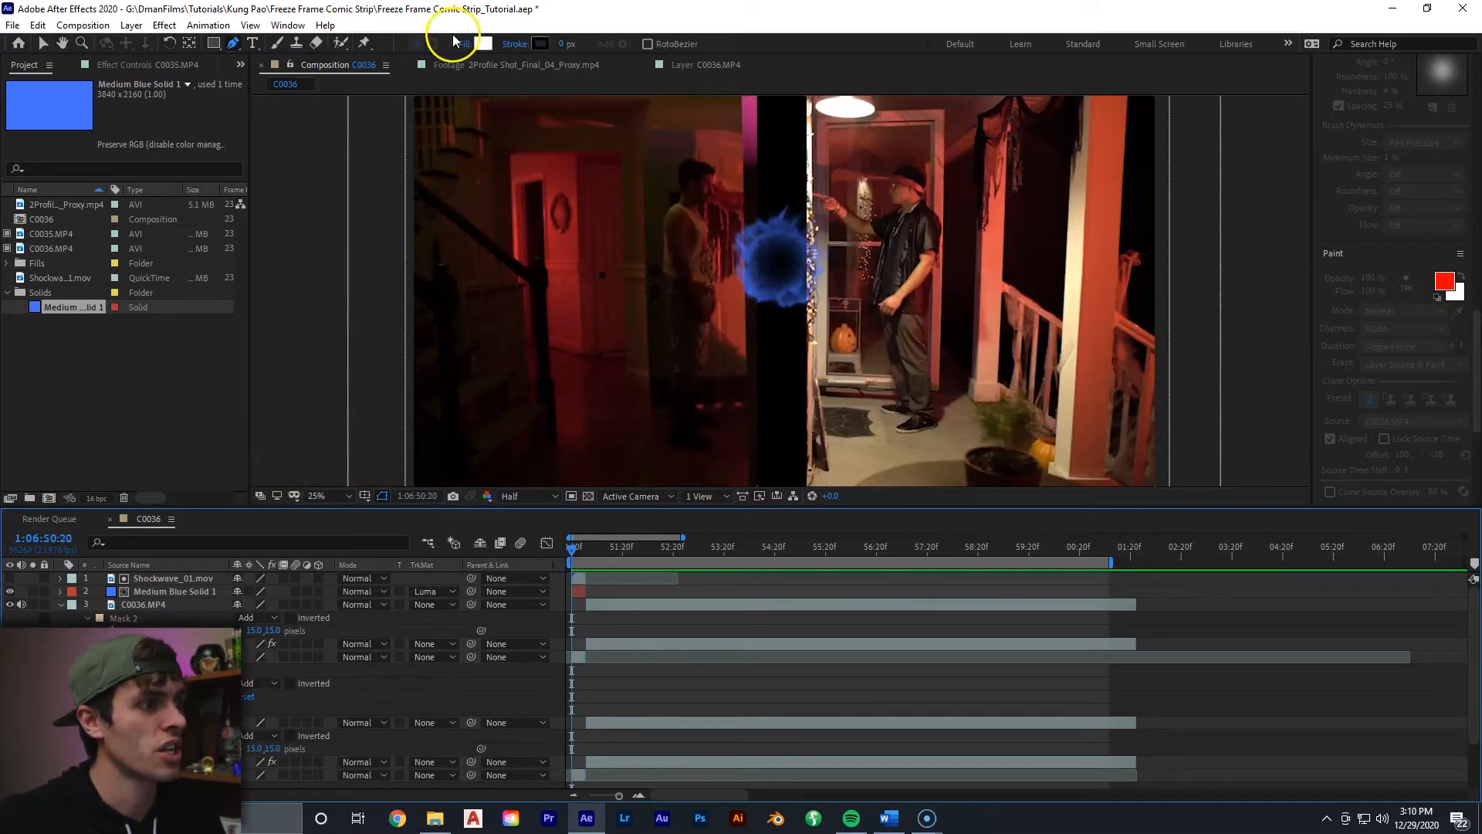
{"action": "left_click", "coordinate": [467, 68]}
{"action": "left_click_drag", "start_coordinate": [281, 463], "coordinate": [547, 433]}
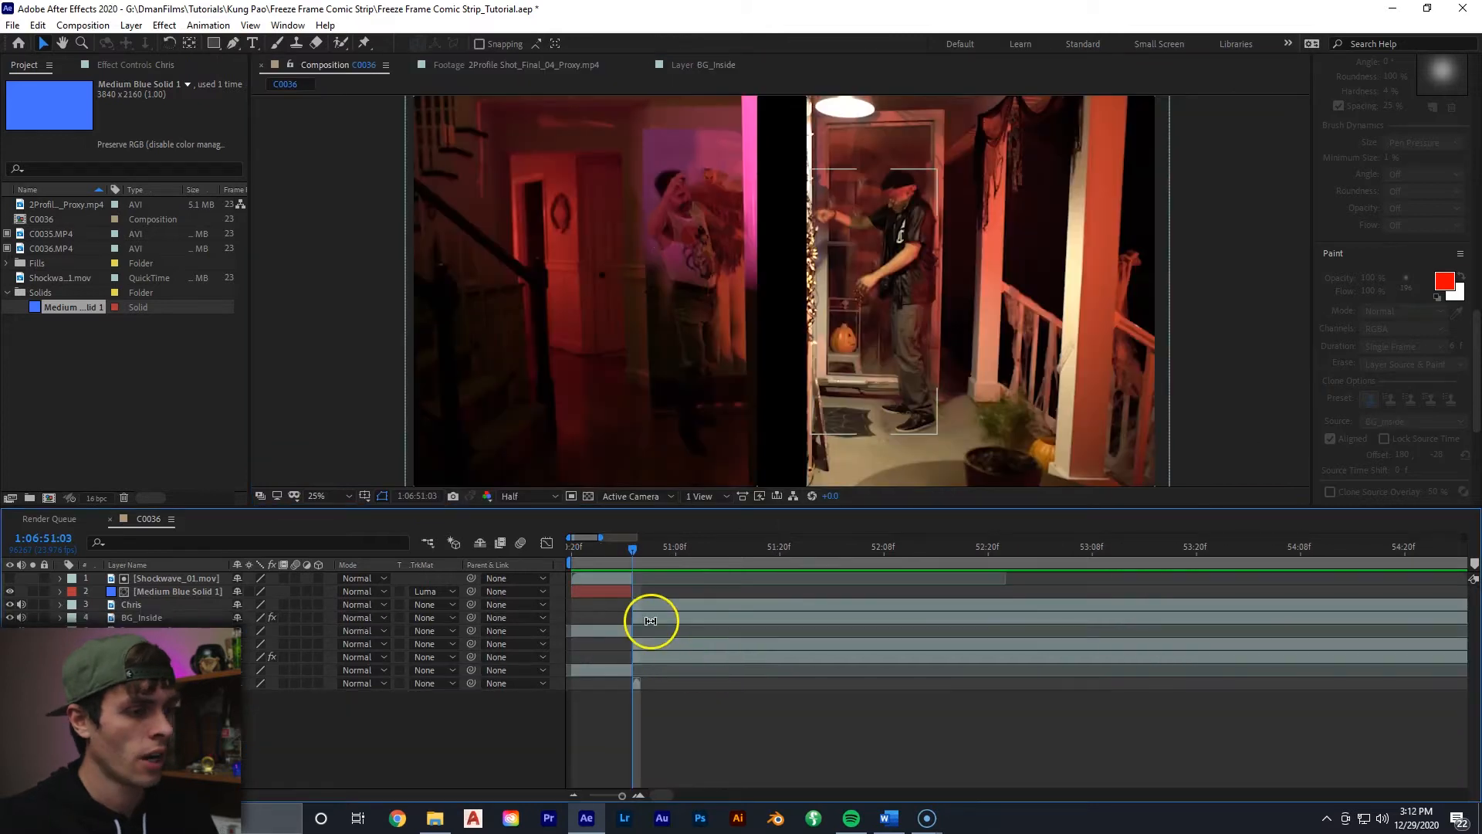
Keyframe the indoor actor layer's Rotation at 1:06:51:03 and set it to -4° at 1:06:53:10
{"action": "left_click", "coordinate": [646, 605]}
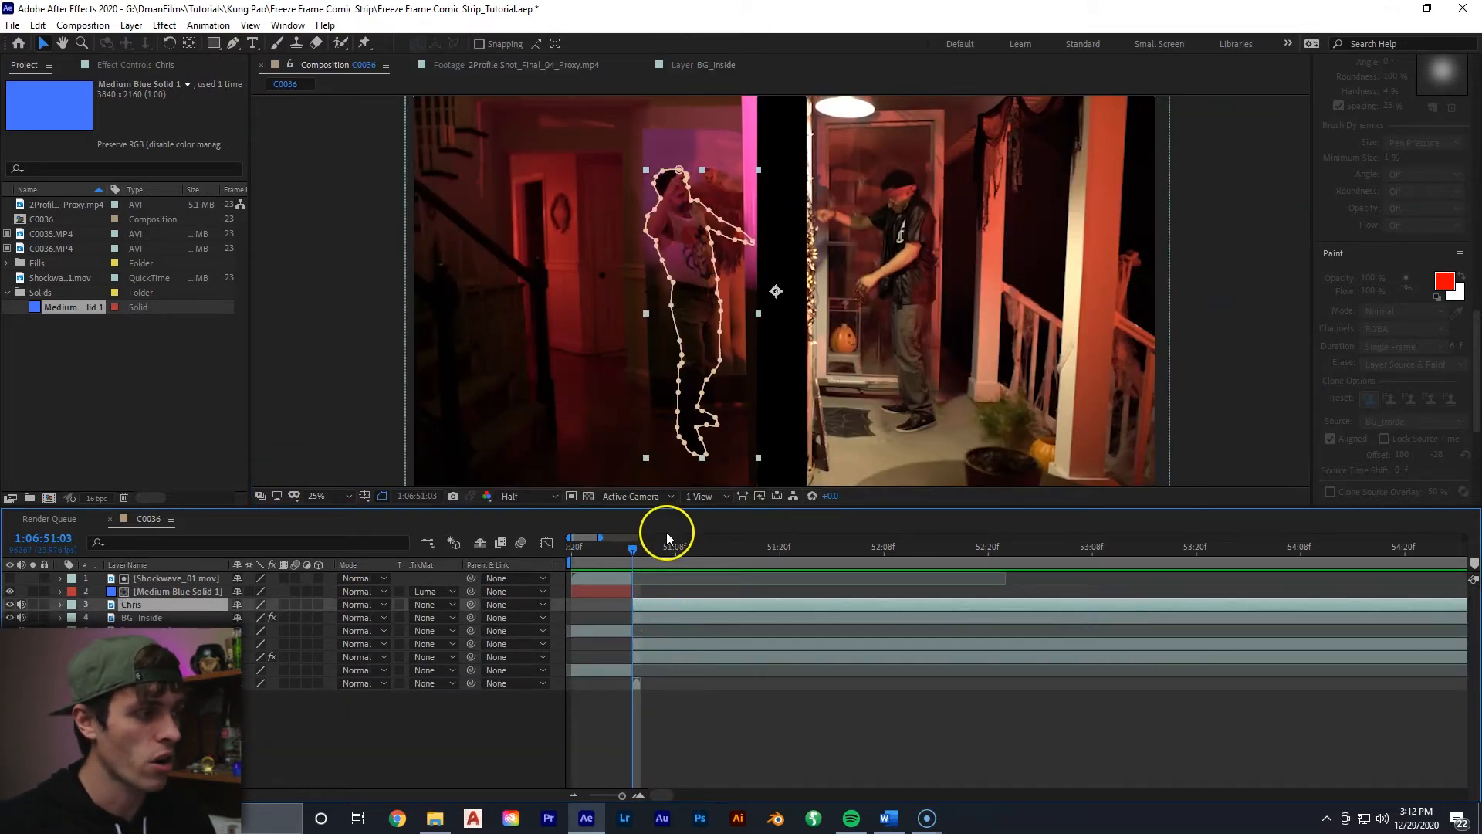
{"action": "key", "text": "r"}
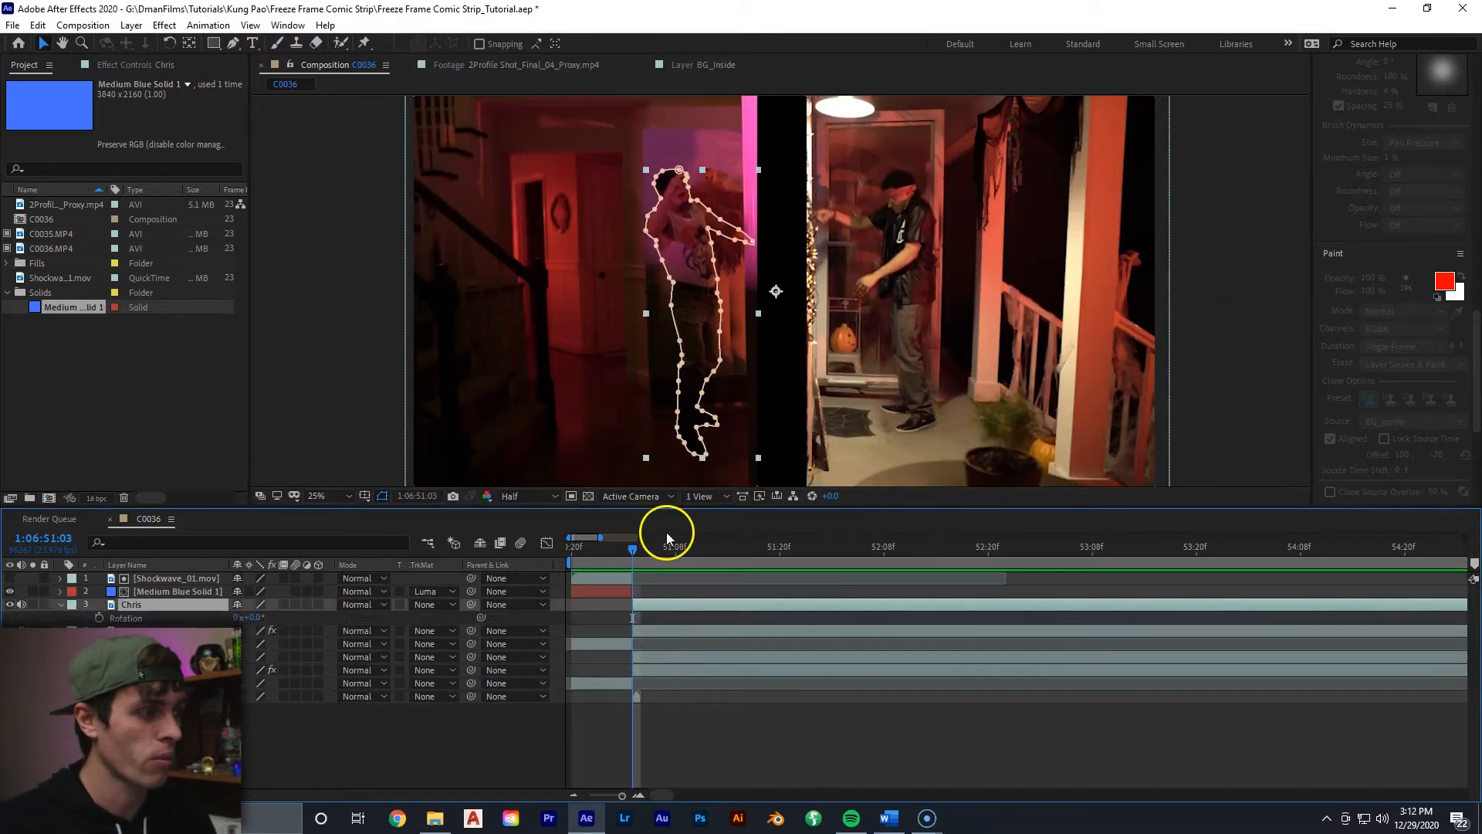
{"action": "left_click", "coordinate": [100, 619]}
{"action": "key", "text": "Page_Down"}
{"action": "key", "text": "Page_Down"}
{"action": "key", "text": "Page_Down"}
{"action": "left_click_drag", "start_coordinate": [260, 618], "coordinate": [261, 621]}
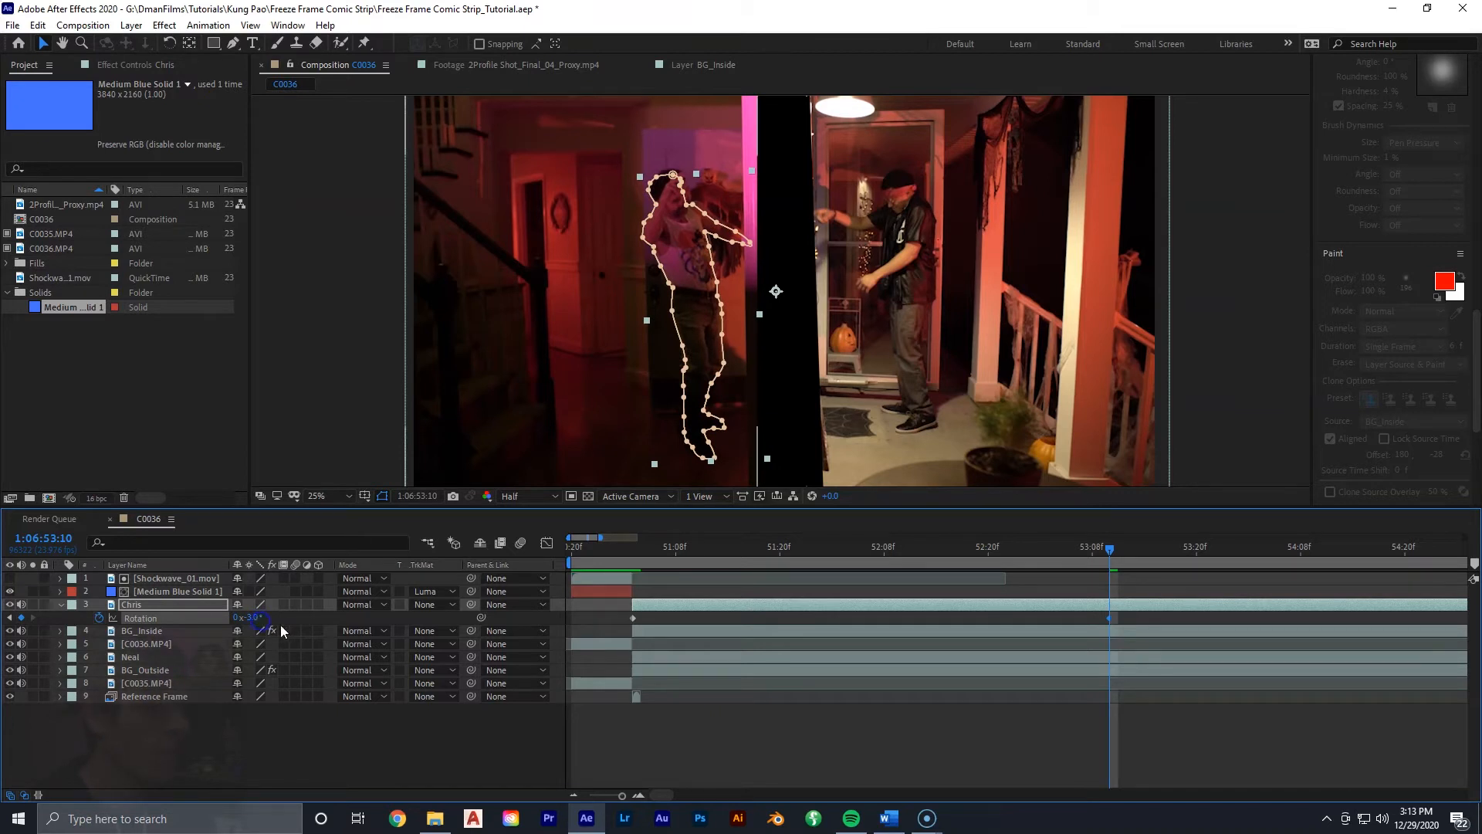
{"action": "type", "text": "-4"}
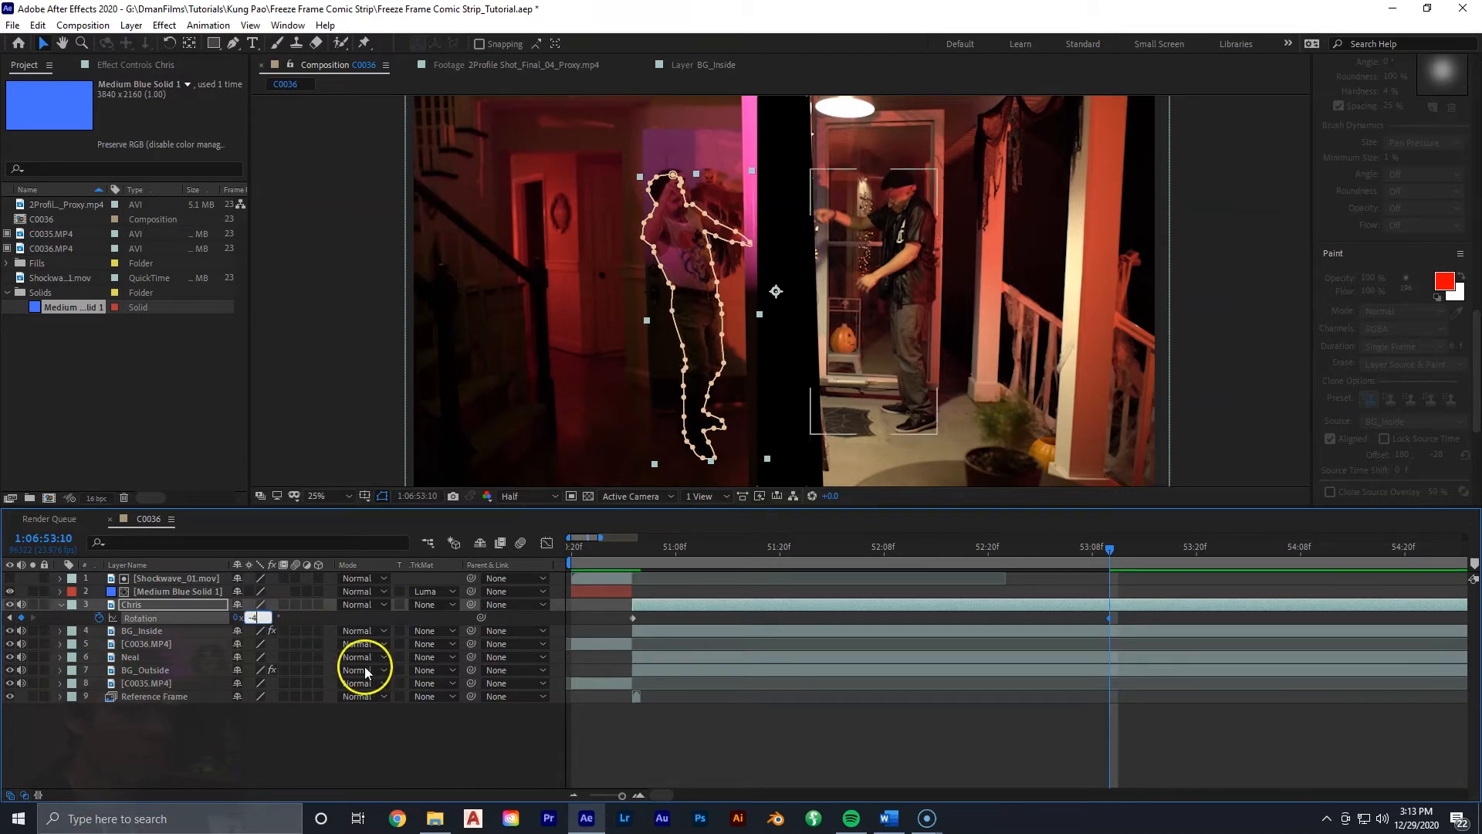
{"action": "left_click", "coordinate": [404, 730]}
Keyframe the indoor actor layer's Position at 1:06:51:03, and move him slightly up and to the left at the second Rotation keyframe
{"action": "left_click_drag", "start_coordinate": [1084, 552], "coordinate": [633, 606]}
{"action": "left_click", "coordinate": [643, 606]}
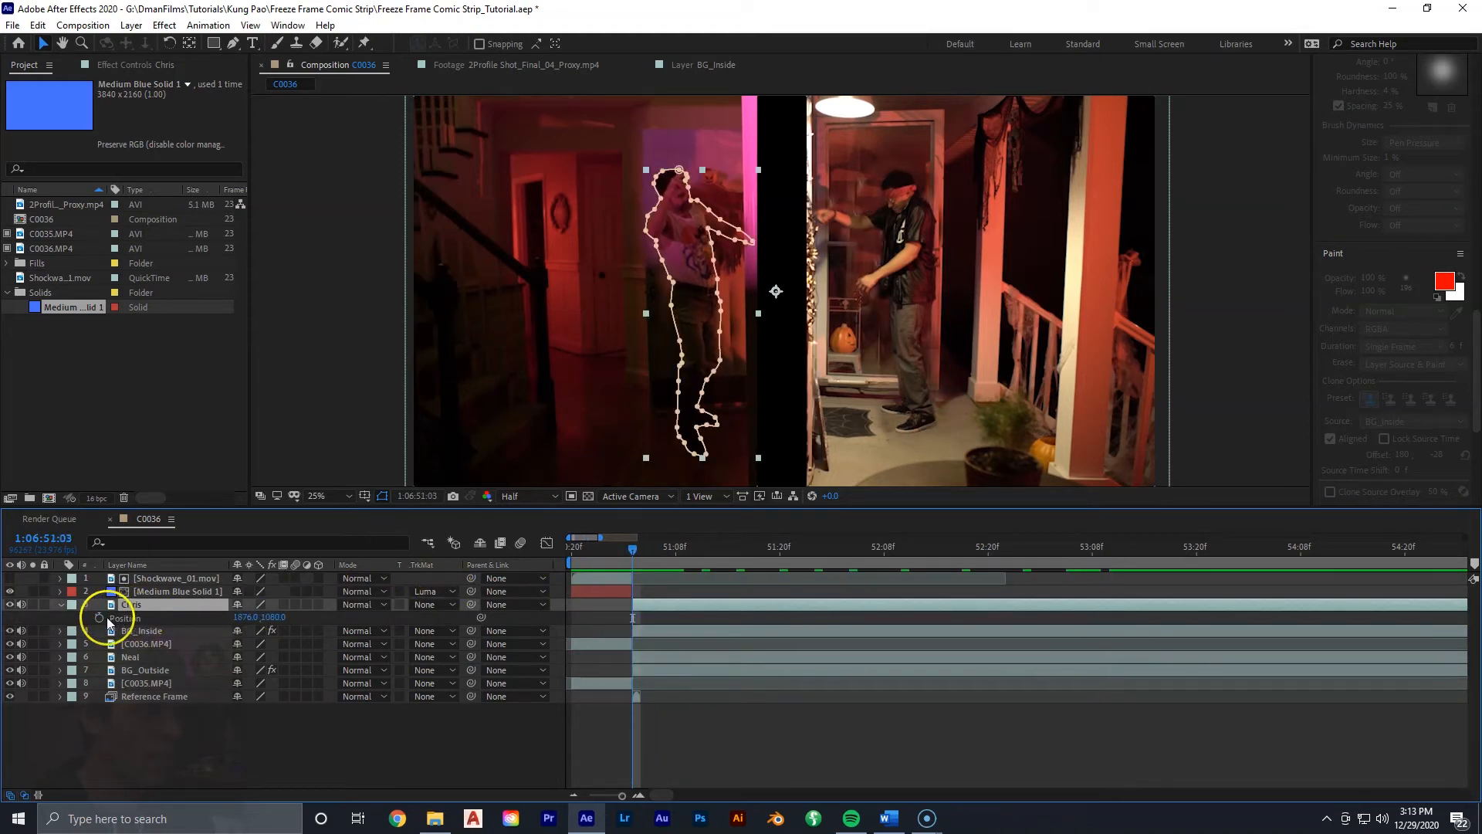
{"action": "left_click", "coordinate": [100, 617]}
{"action": "key", "text": "u"}
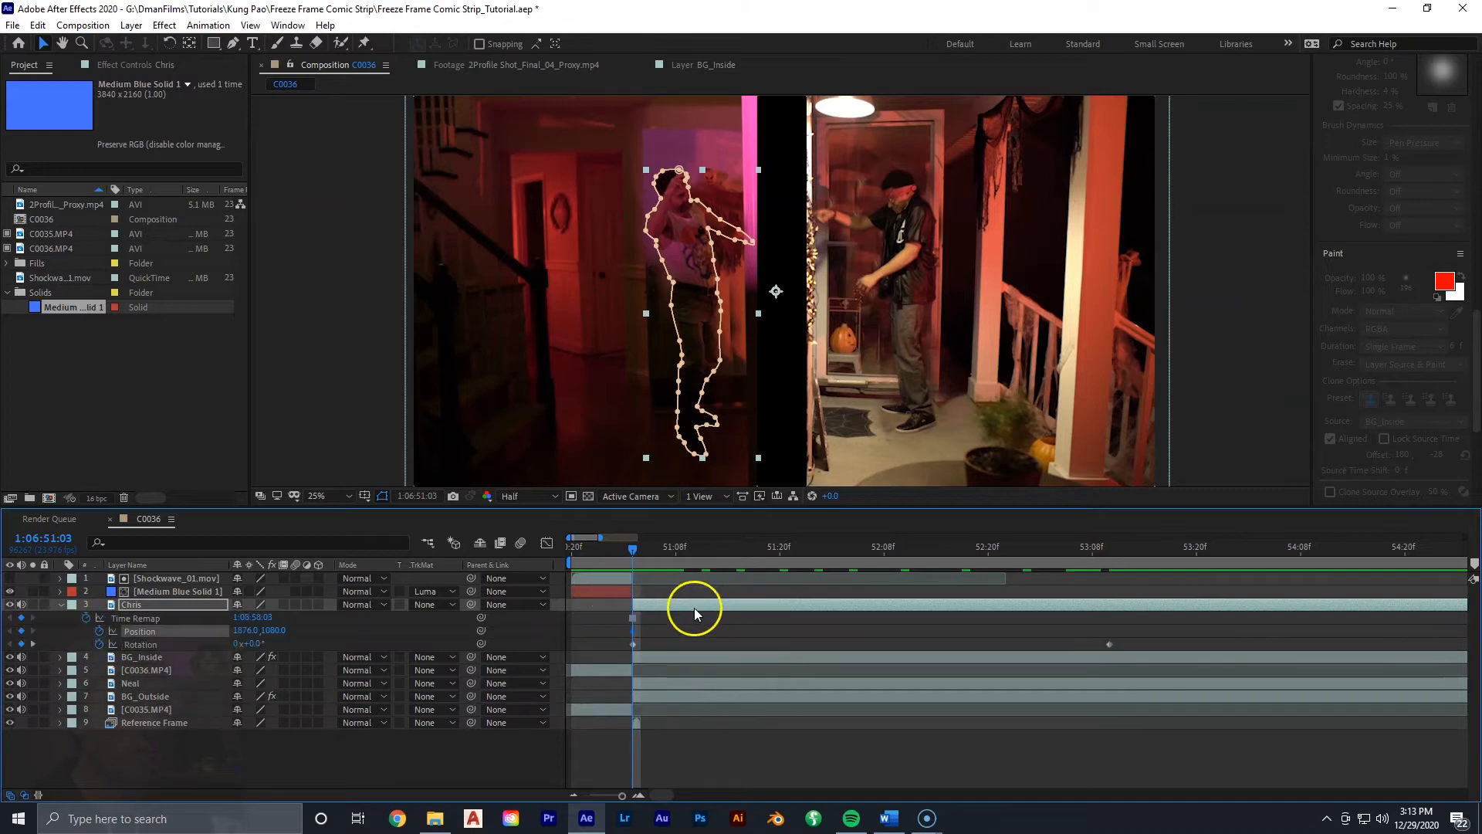
{"action": "left_click", "coordinate": [1102, 550]}
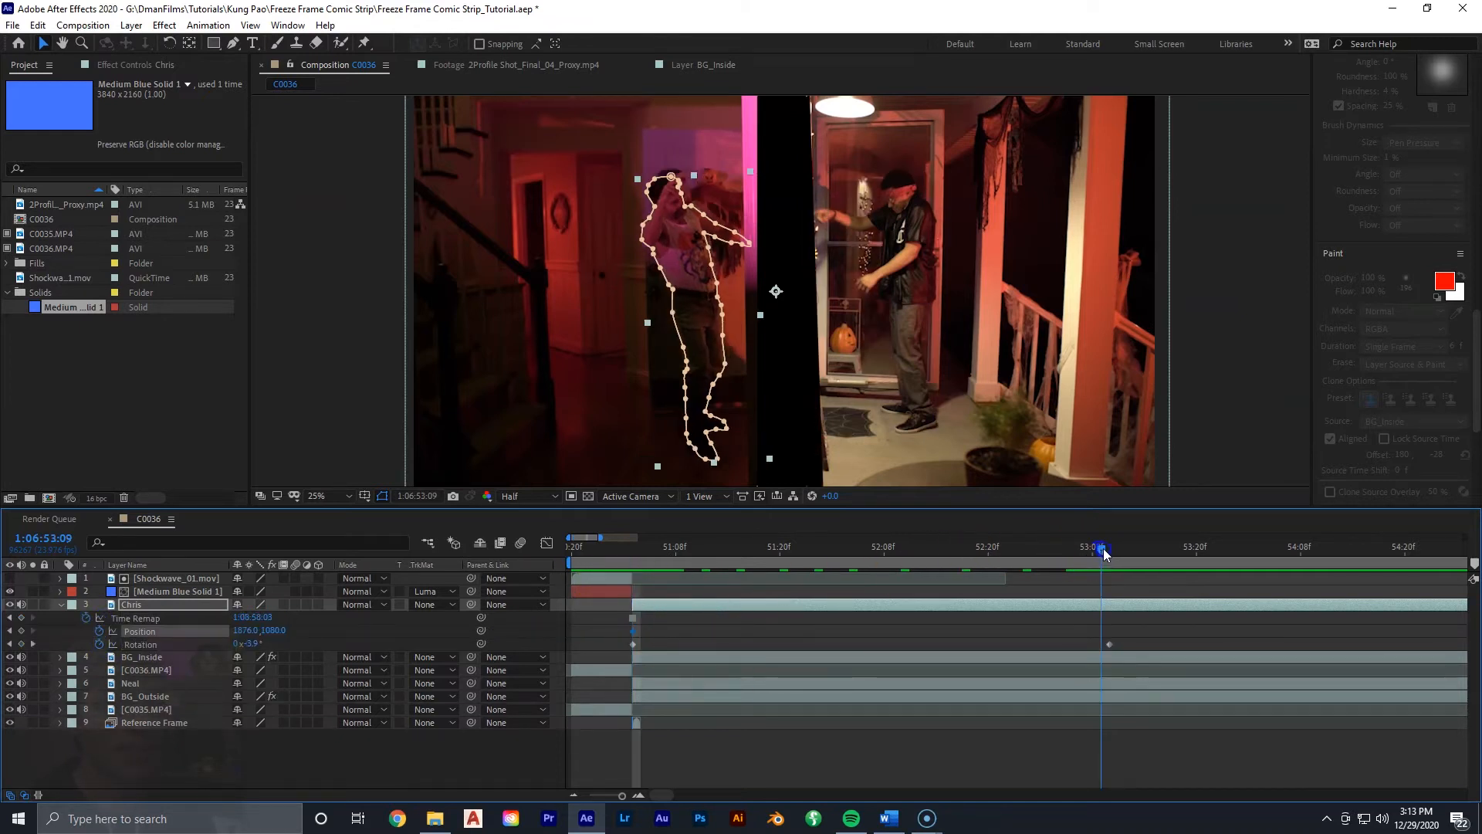
{"action": "left_click", "coordinate": [822, 331]}
{"action": "left_click_drag", "start_coordinate": [690, 271], "coordinate": [685, 268]}
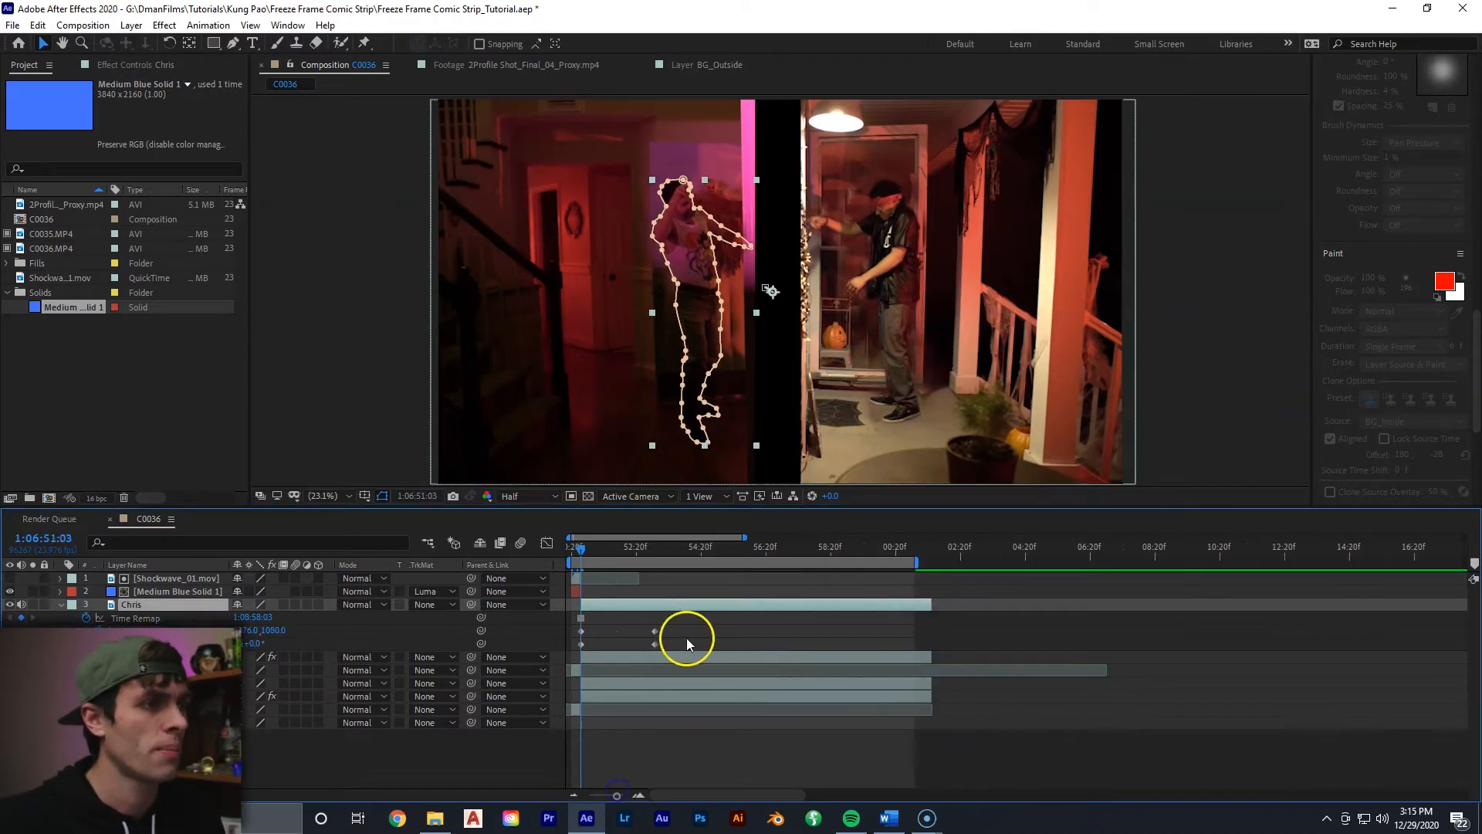
Play and scrub the indoor actor's drift and rotation from the freeze-frame start
{"action": "left_click", "coordinate": [670, 731]}
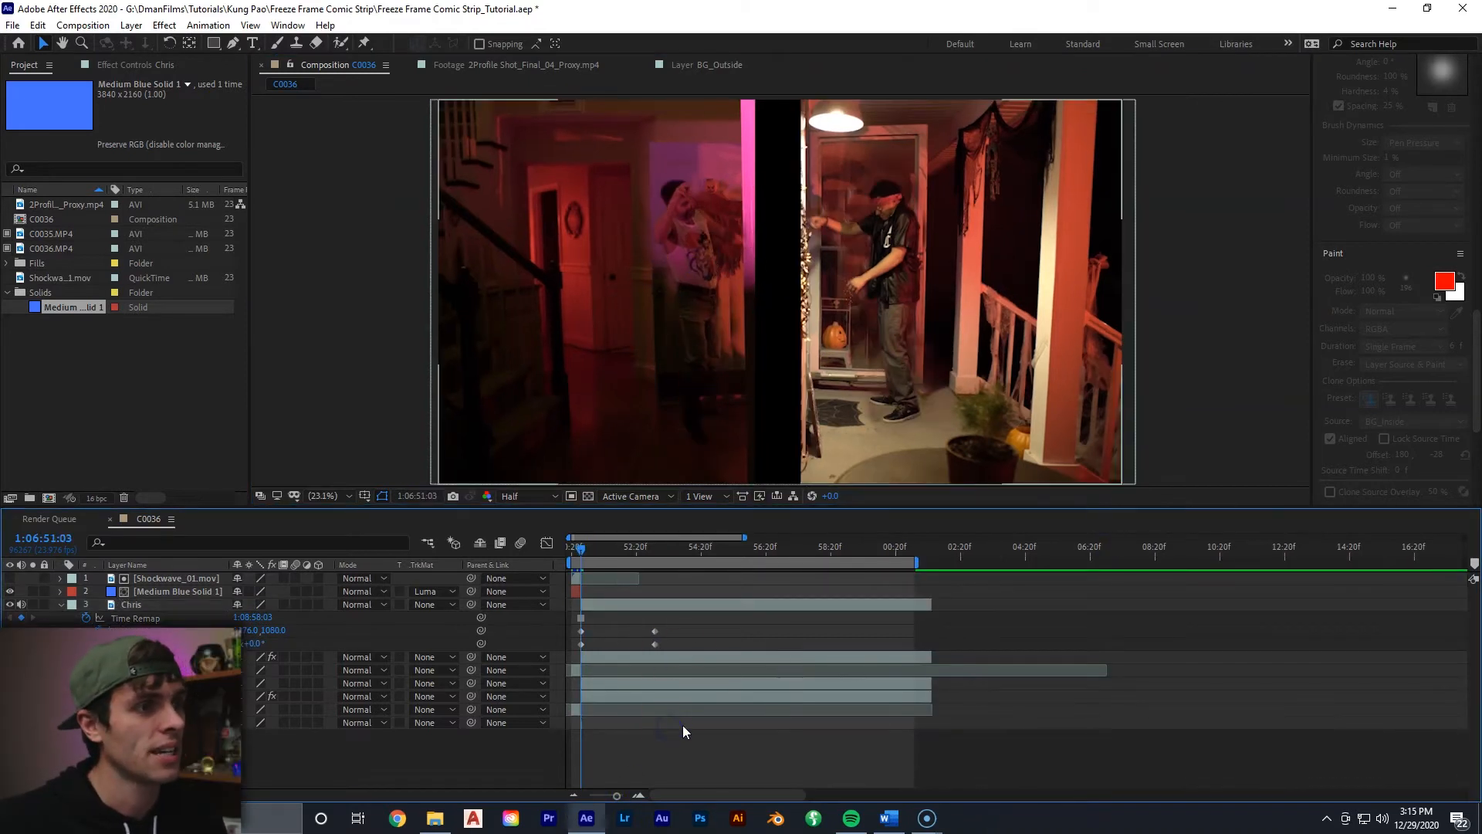
{"action": "key", "text": "space"}
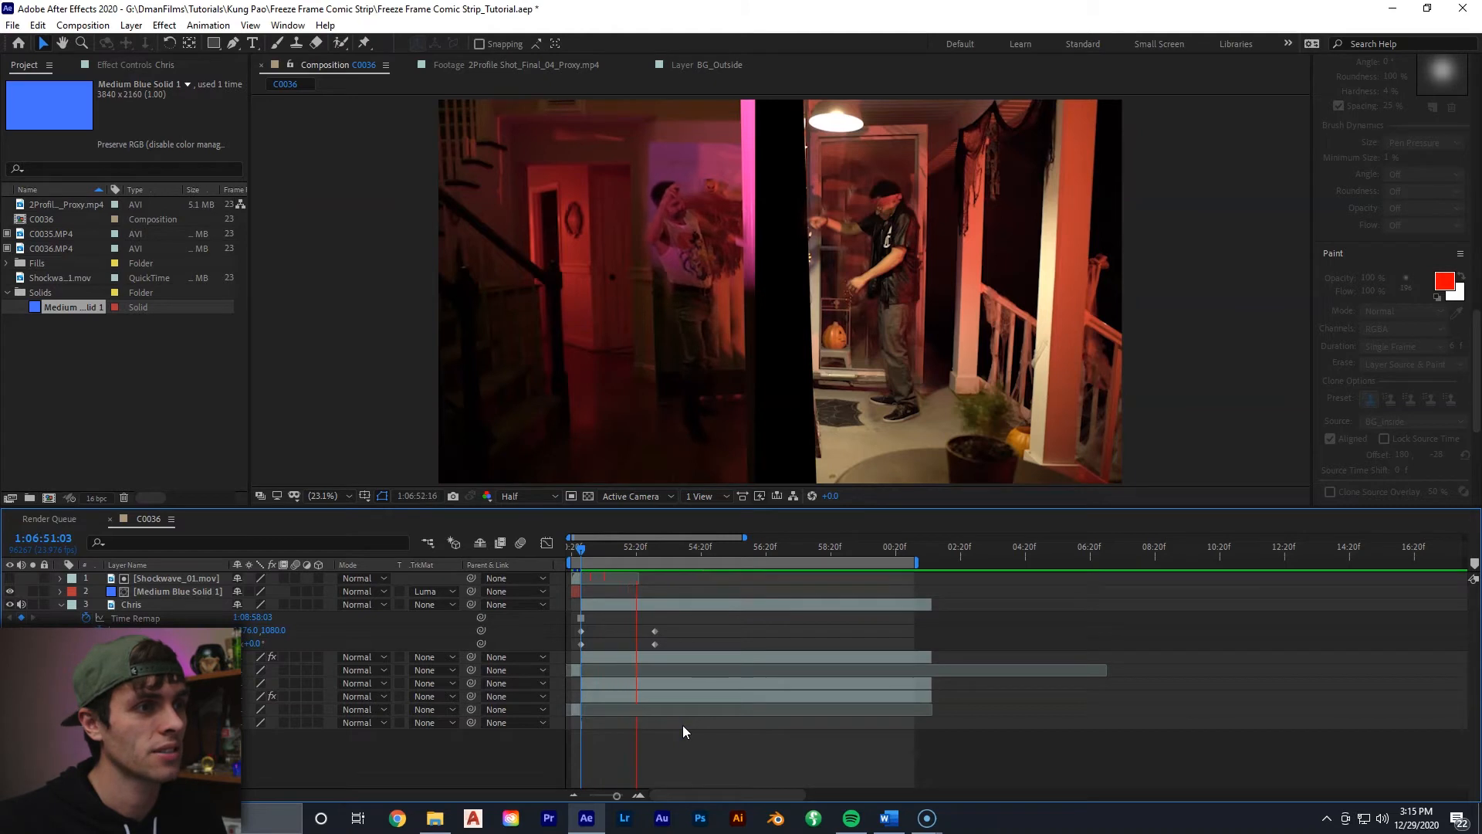
{"action": "left_click_drag", "start_coordinate": [635, 546], "coordinate": [584, 558]}
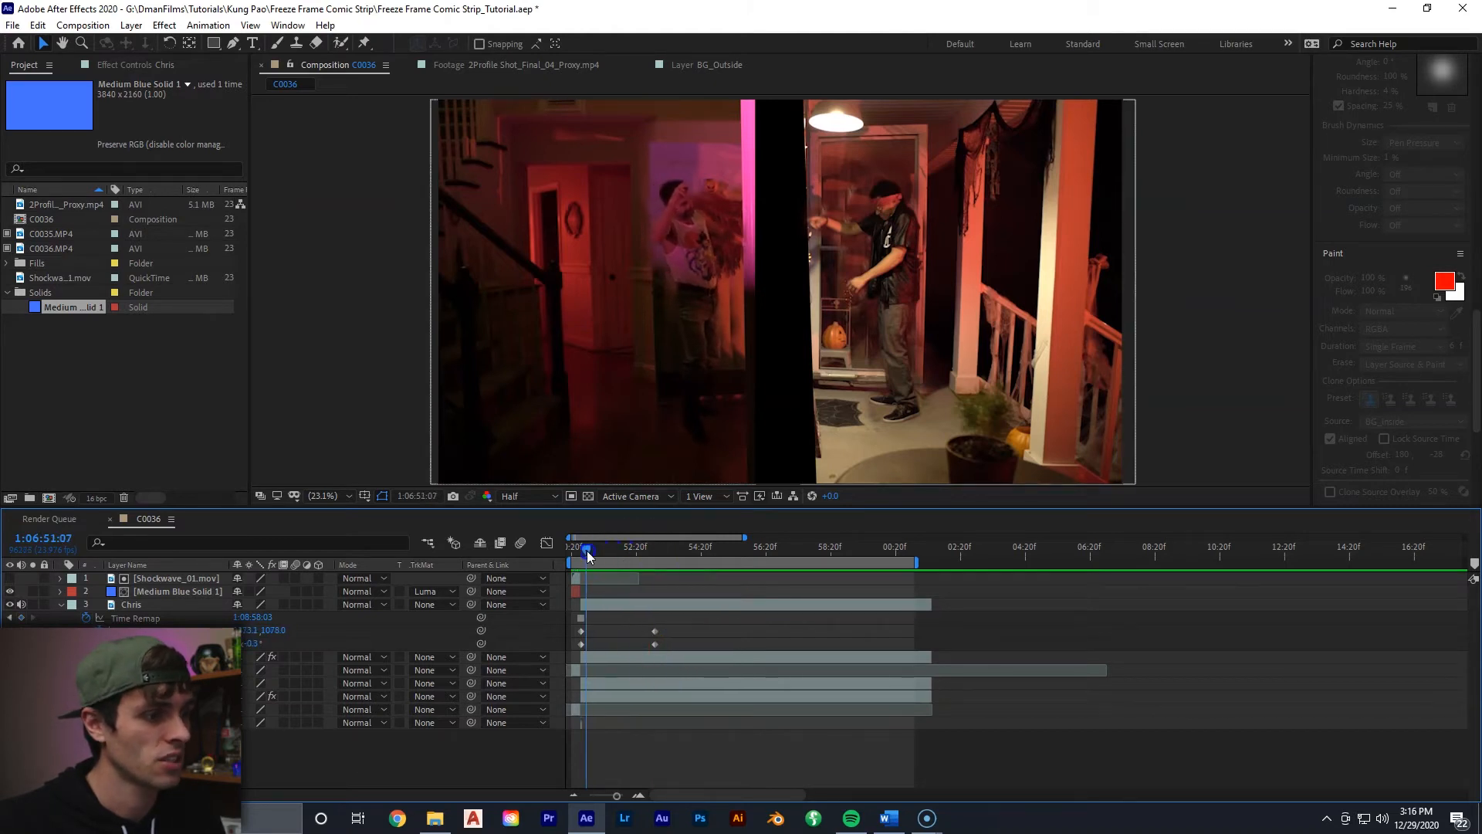
Apply Easy Ease to all the Position and Rotation keyframes on the indoor actor's layer
{"action": "left_click_drag", "start_coordinate": [669, 624], "coordinate": [571, 663]}
{"action": "right_click", "coordinate": [581, 644]}
{"action": "mouse_move", "coordinate": [618, 635]}
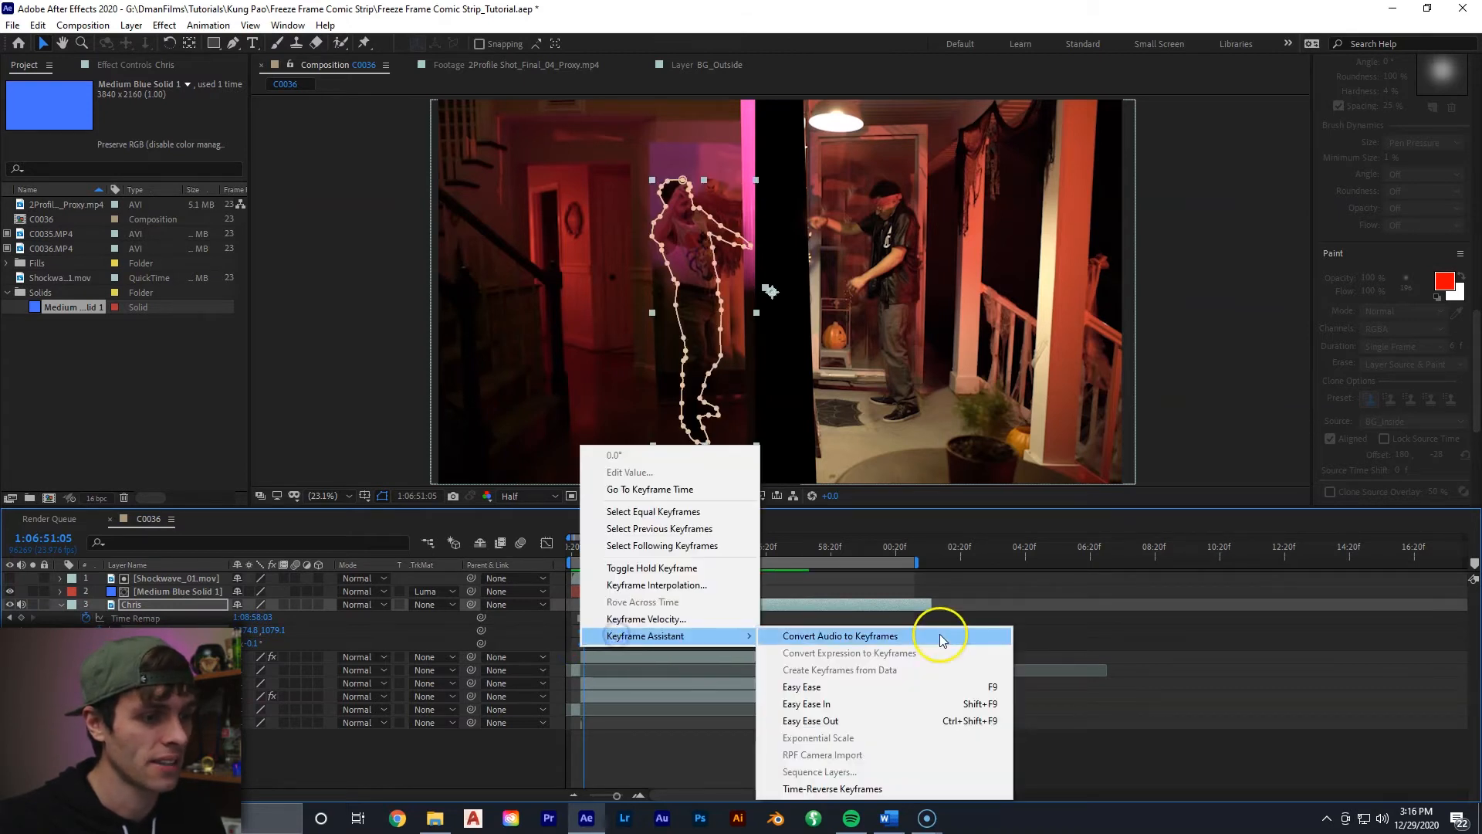
{"action": "left_click", "coordinate": [803, 687]}
{"action": "left_click_drag", "start_coordinate": [615, 547], "coordinate": [588, 559]}
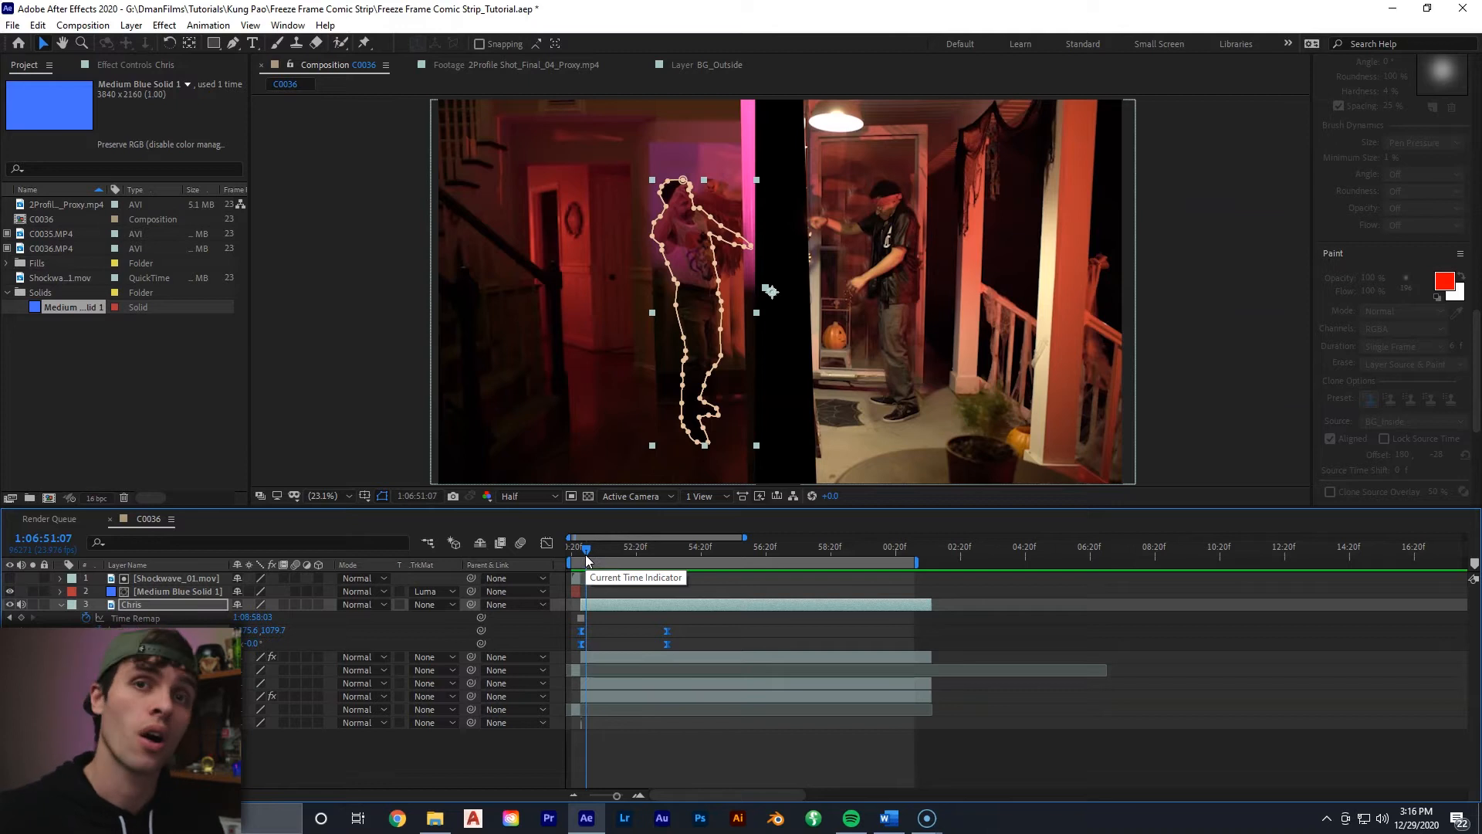
Play and scrub the eased motion of both actors from the shockwave onward, and return from the reference footage to the C0036 composition
{"action": "left_click", "coordinate": [576, 562]}
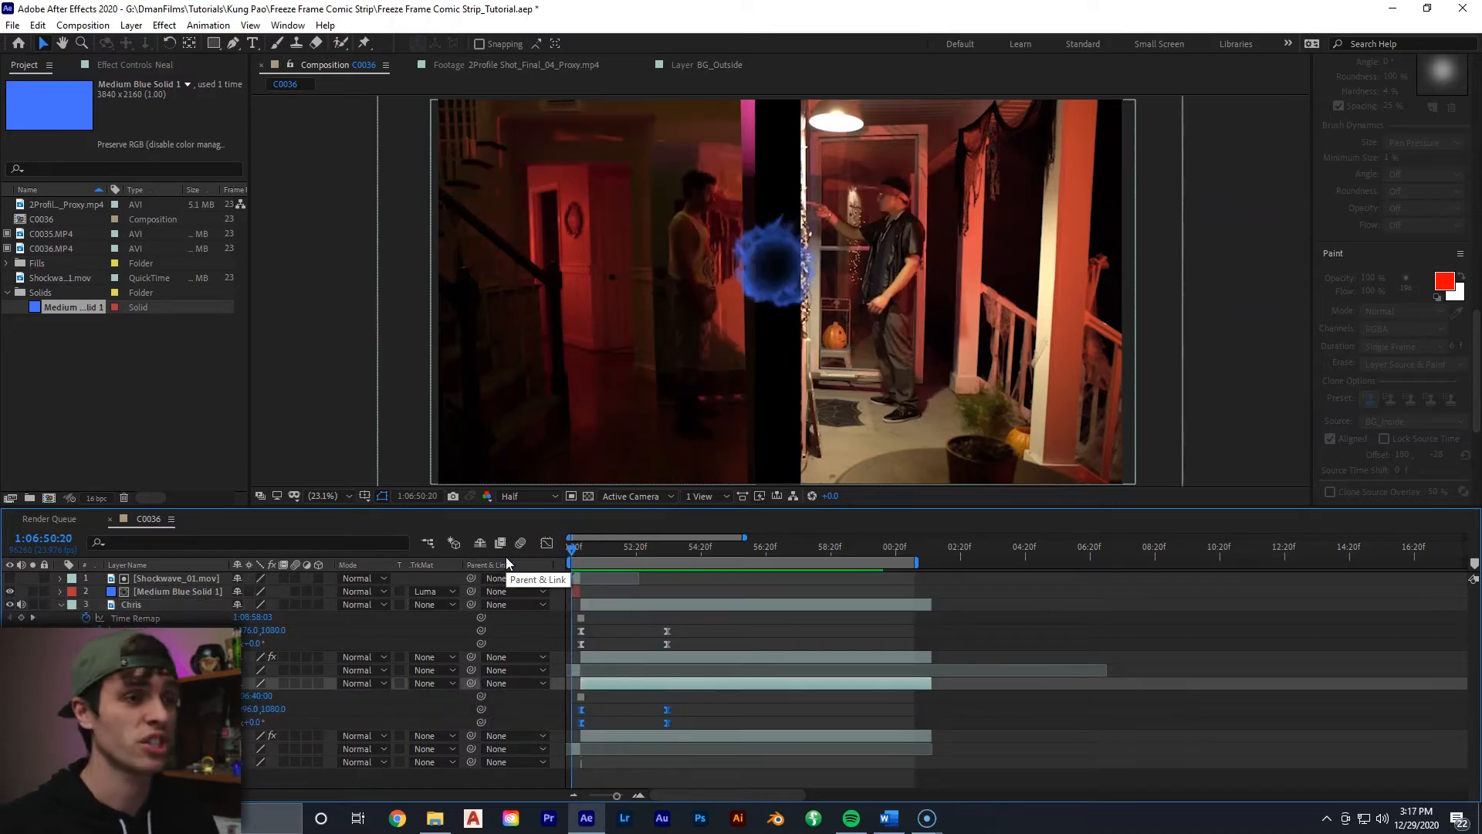
{"action": "key", "text": "space"}
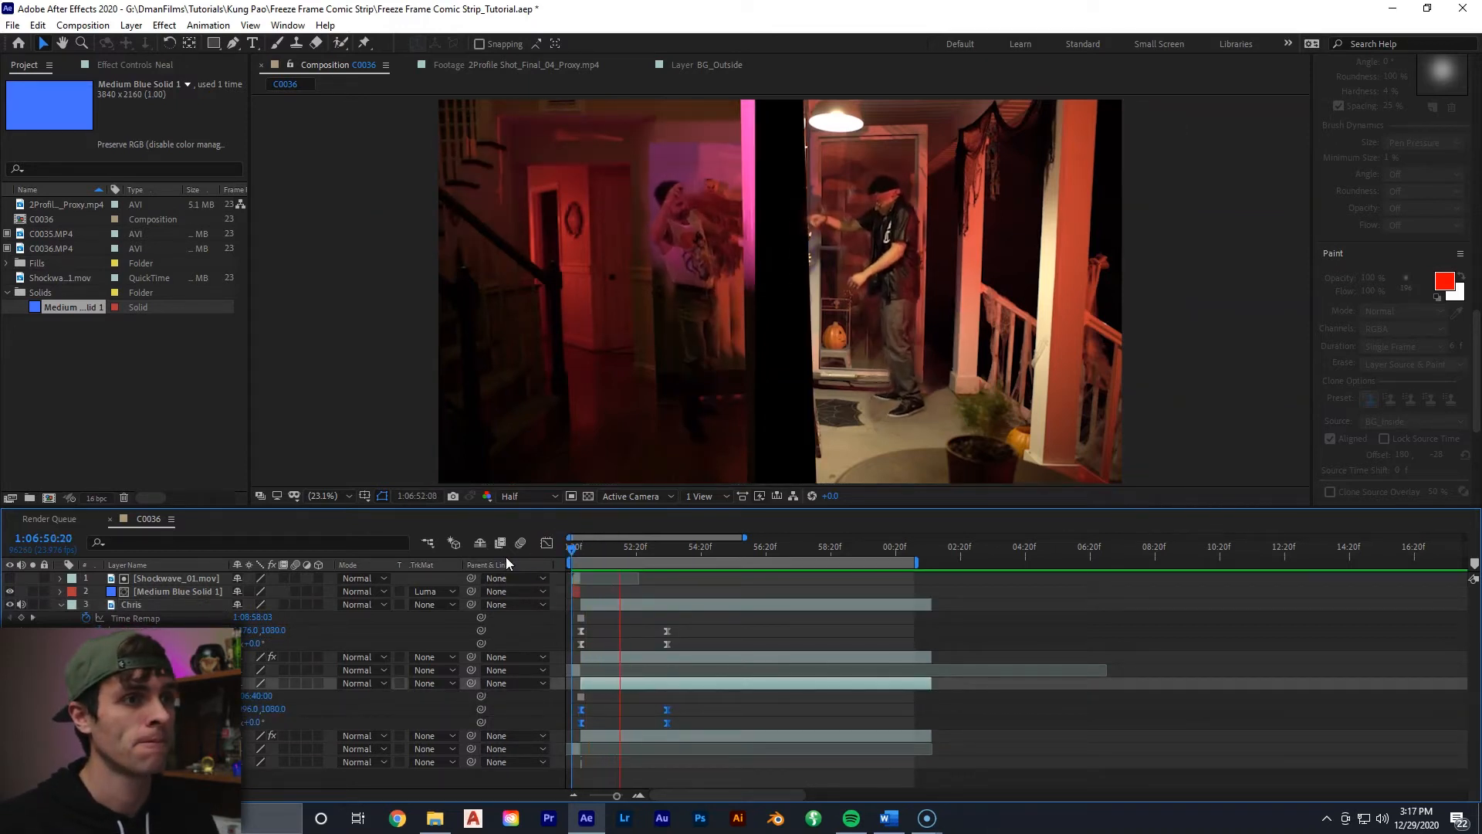
{"action": "key", "text": "space"}
{"action": "mouse_move", "coordinate": [583, 545]}
{"action": "left_mouse_down"}
{"action": "mouse_move", "coordinate": [569, 555]}
{"action": "mouse_move", "coordinate": [650, 548]}
{"action": "mouse_move", "coordinate": [604, 563]}
{"action": "left_mouse_up"}
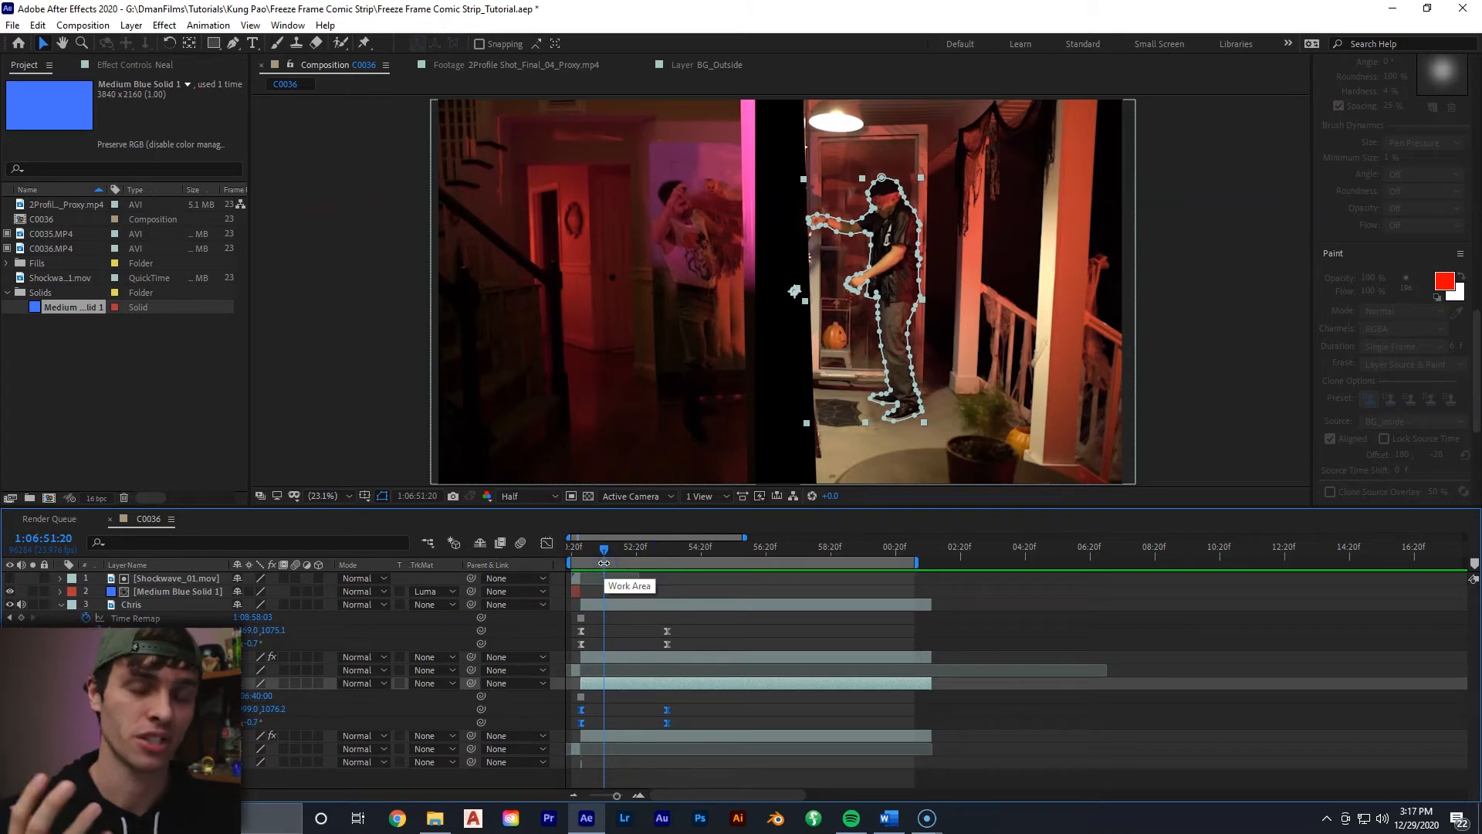
{"action": "left_click_drag", "start_coordinate": [604, 553], "coordinate": [578, 552]}
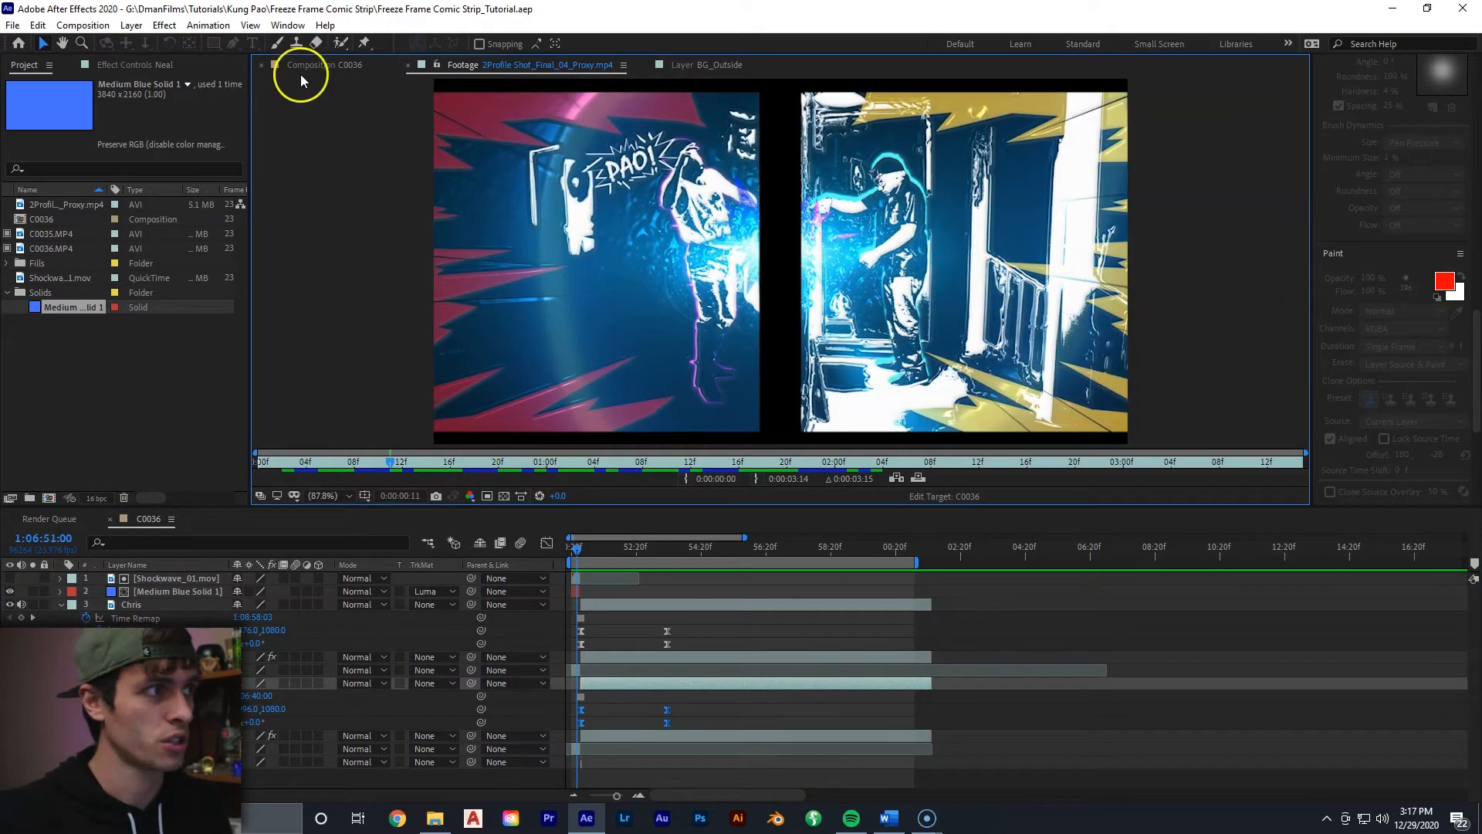
{"action": "left_click", "coordinate": [339, 65]}
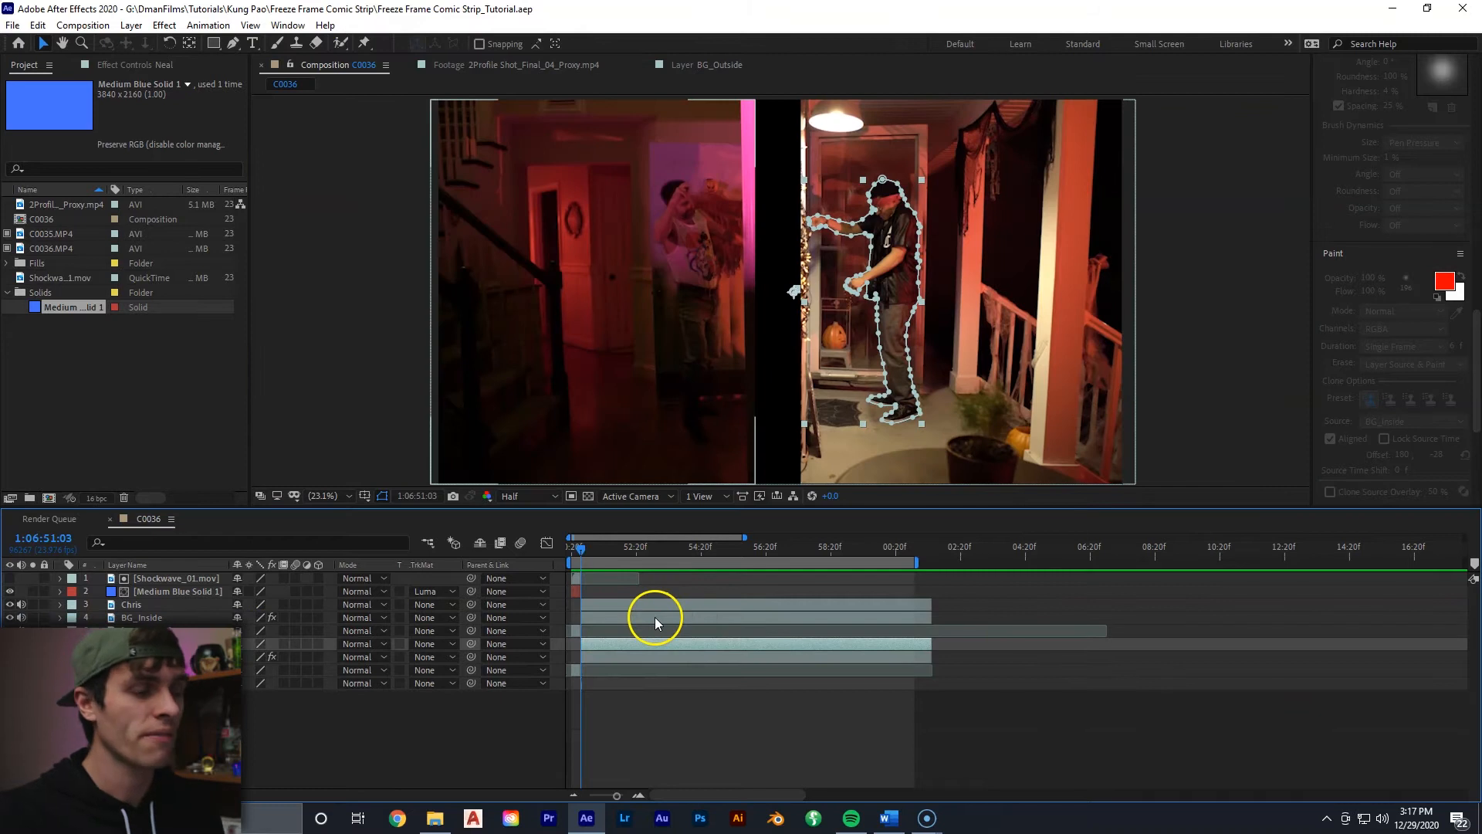
Apply the Threshold effect to the BG_Inside layer and set its Level to 6226
{"action": "left_click", "coordinate": [628, 630]}
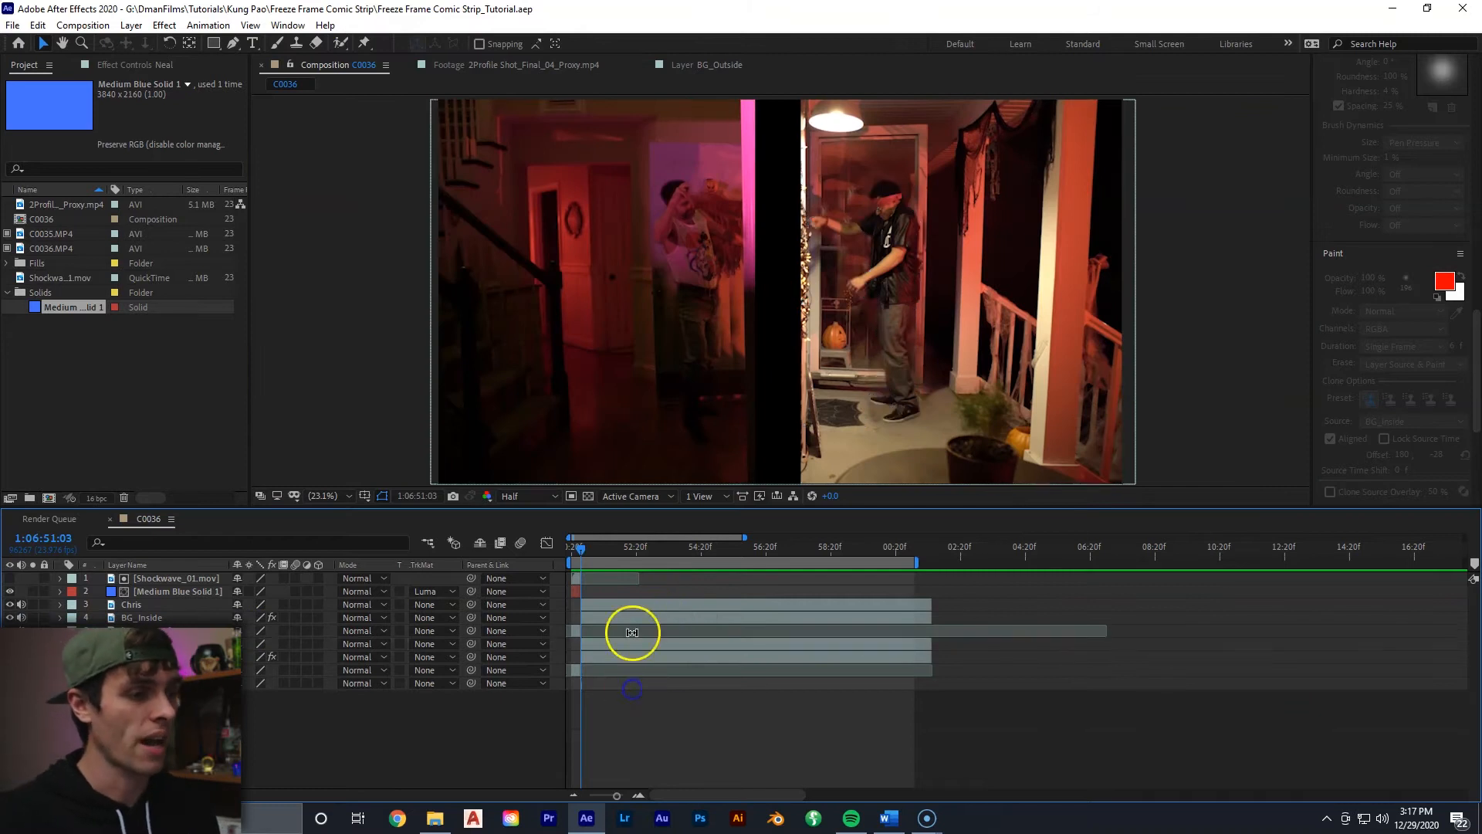
{"action": "left_click", "coordinate": [633, 618]}
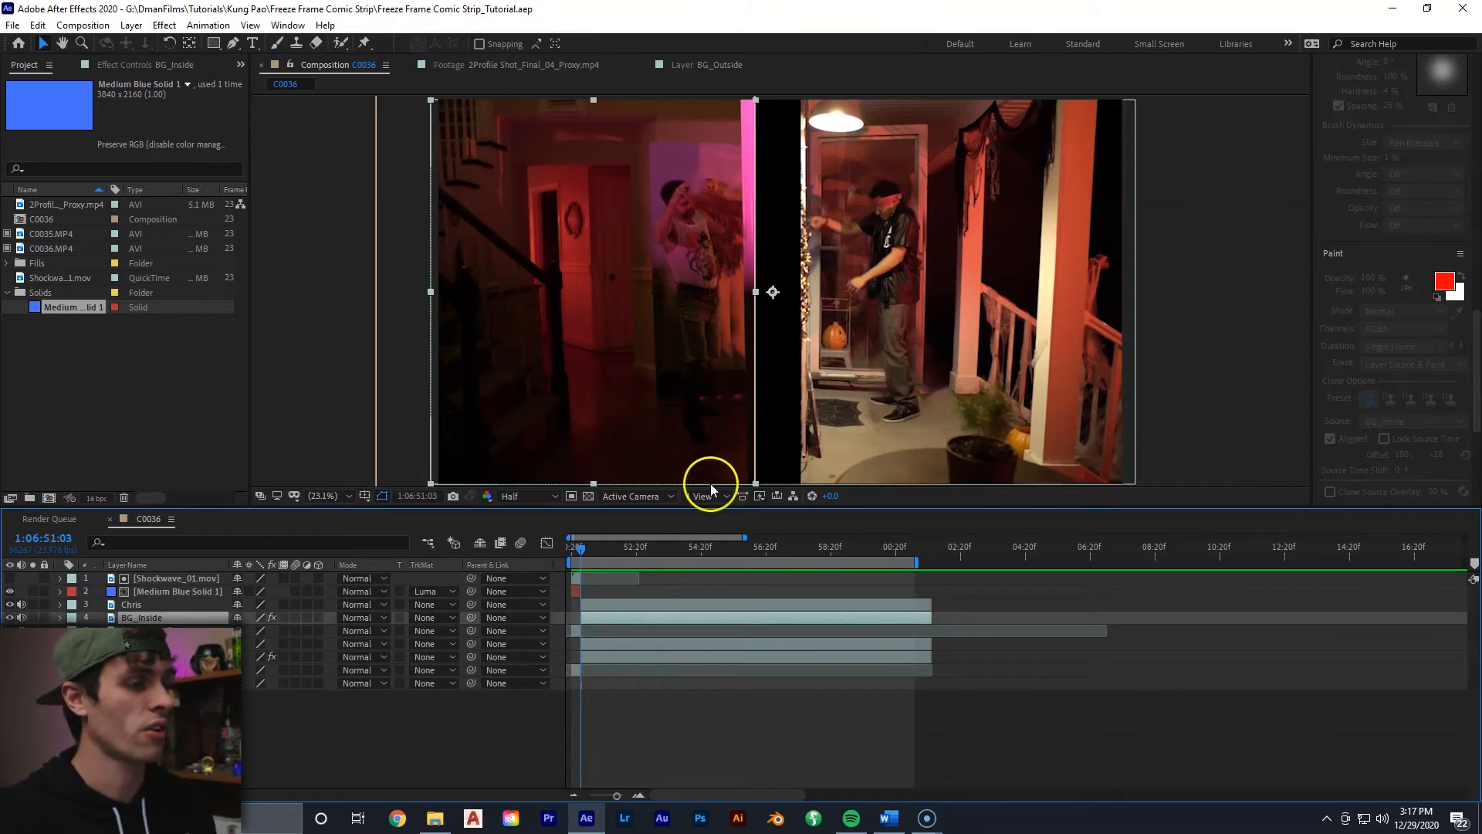
{"action": "right_click", "coordinate": [667, 628]}
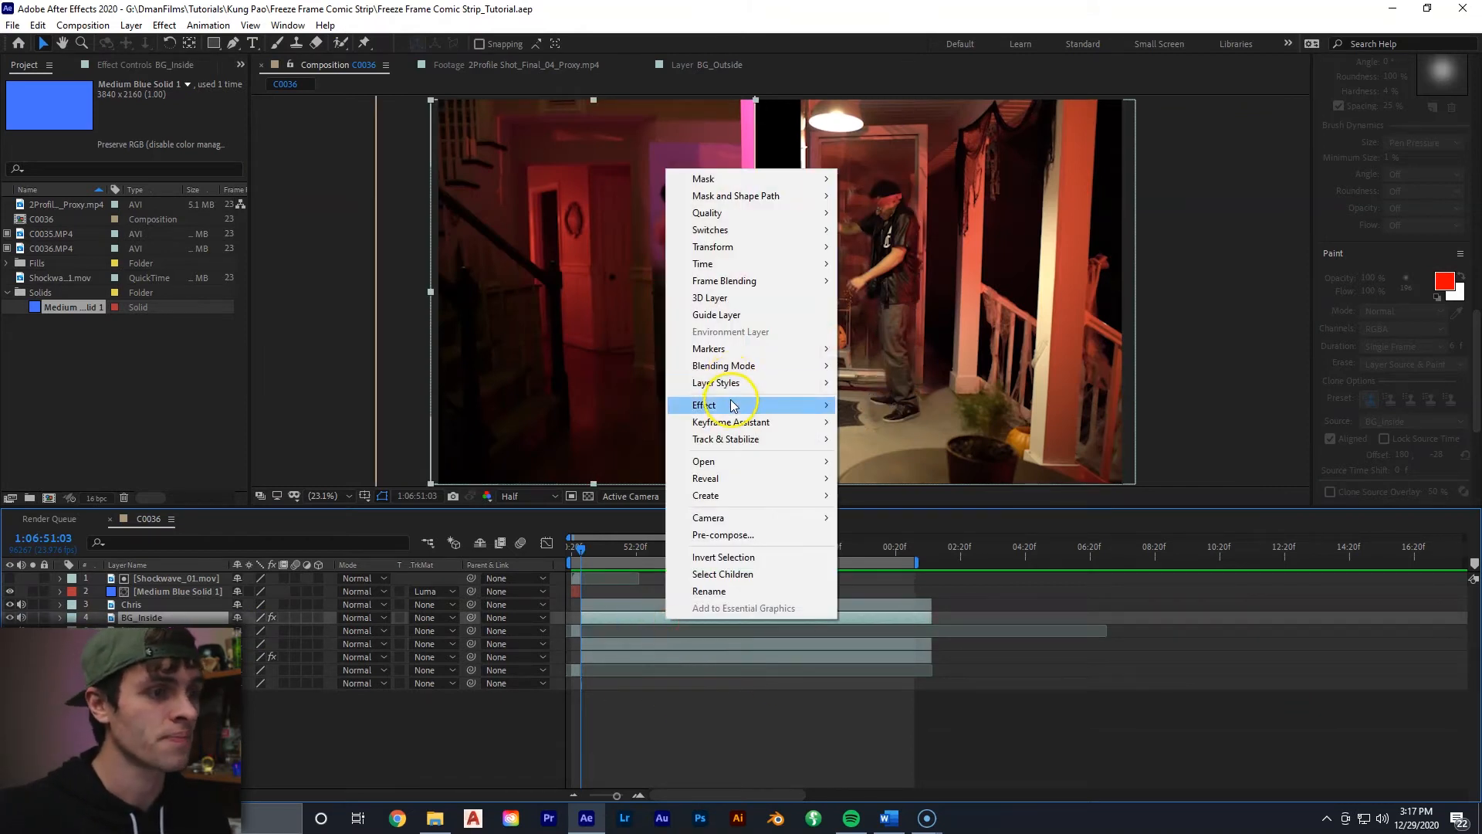
{"action": "mouse_move", "coordinate": [756, 404]}
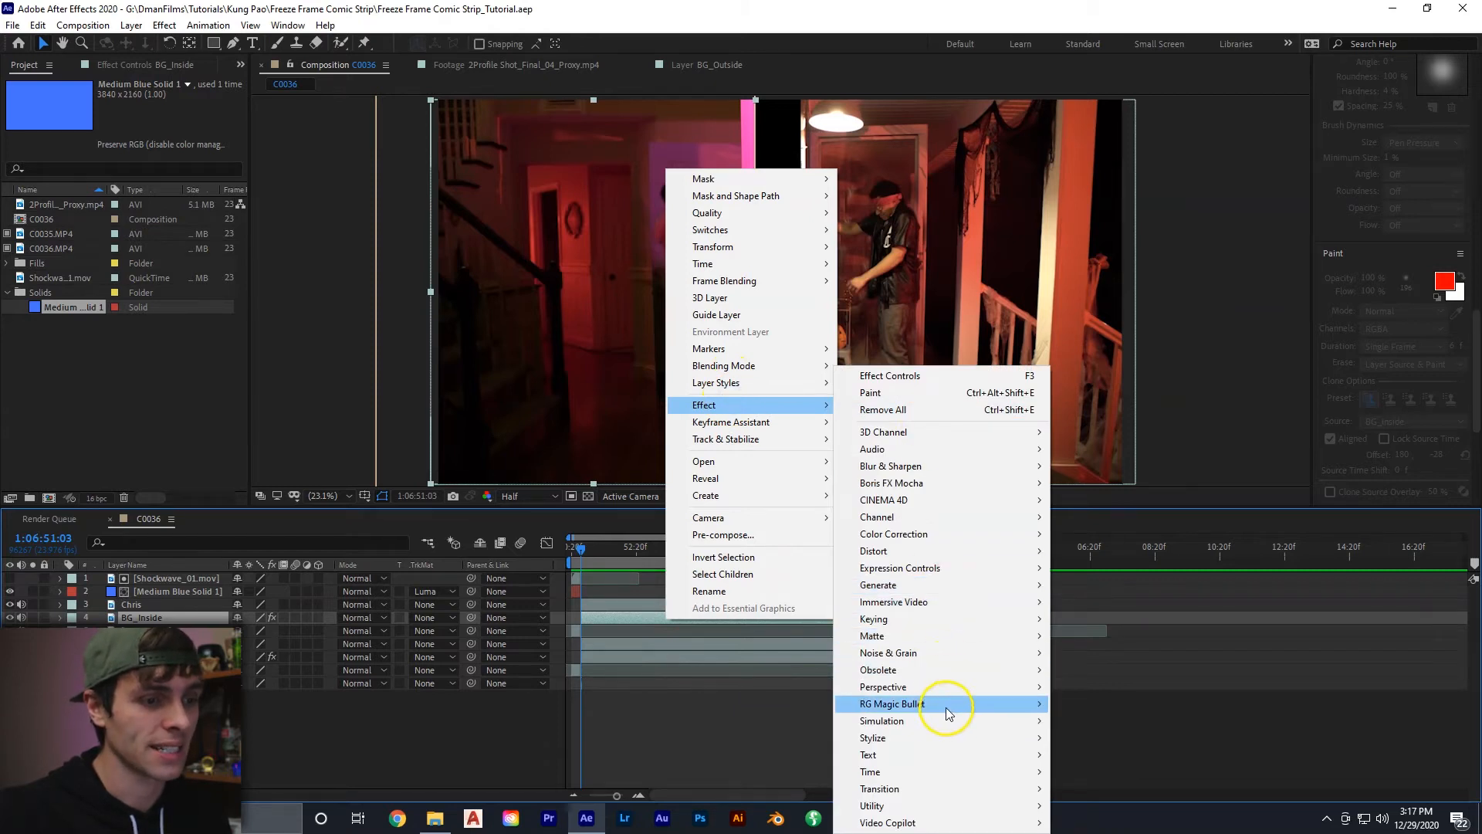
{"action": "mouse_move", "coordinate": [947, 737]}
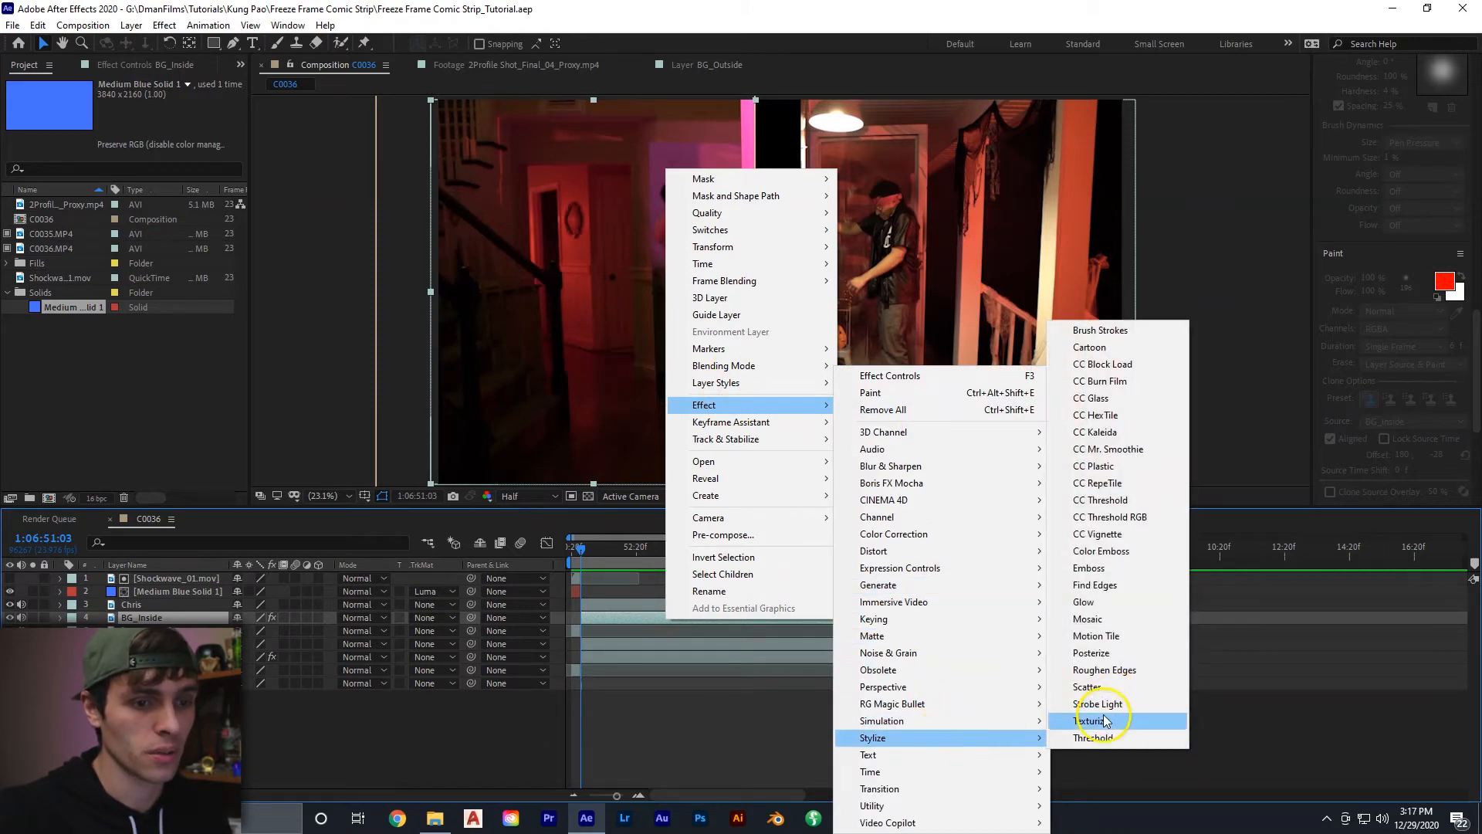
{"action": "left_click", "coordinate": [1098, 737]}
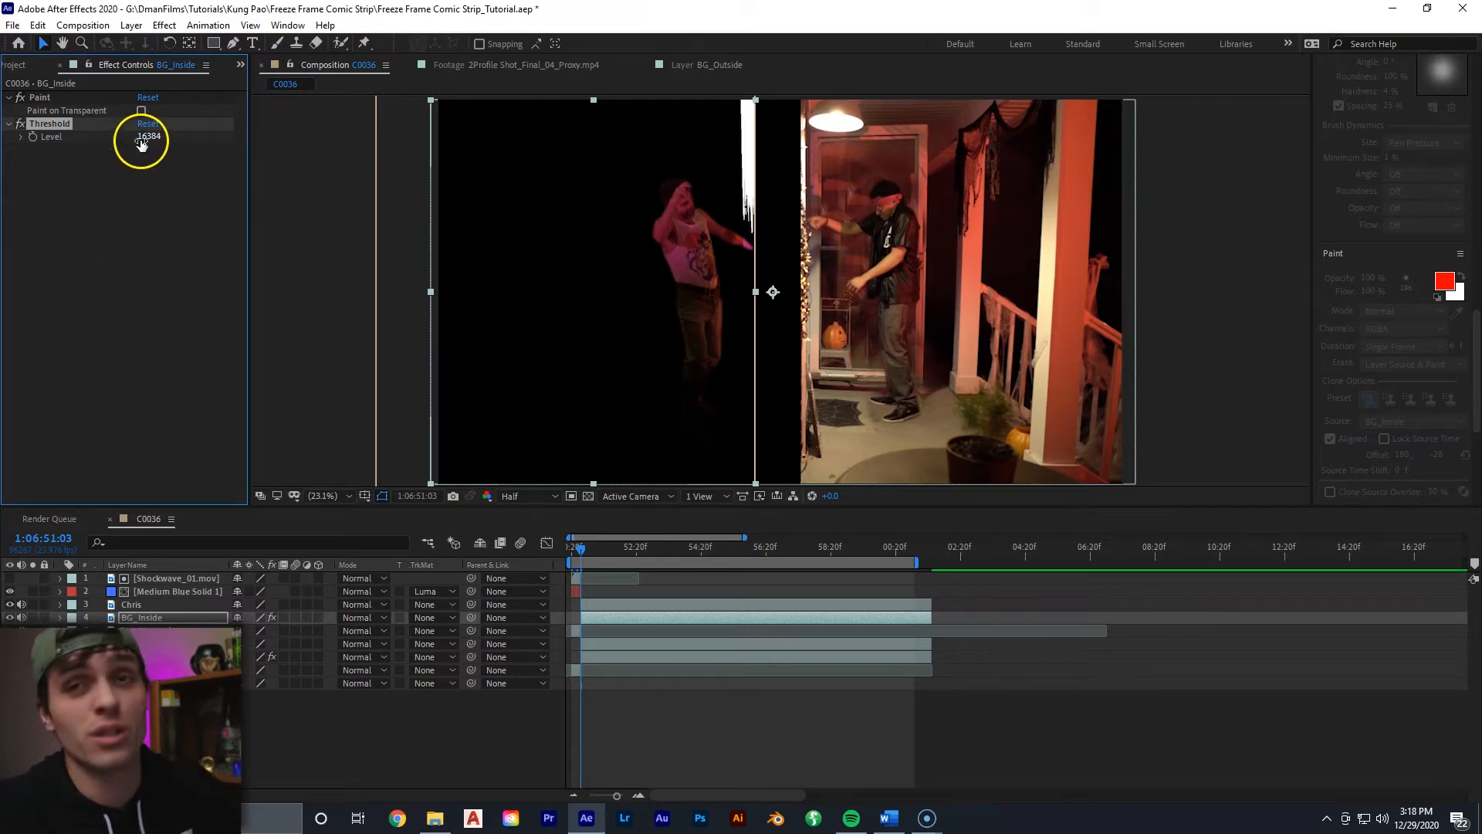
{"action": "left_click_drag", "start_coordinate": [150, 139], "coordinate": [138, 139]}
Add the CC Blobbylize distortion effect to the BG_Inside layer
{"action": "right_click", "coordinate": [619, 618]}
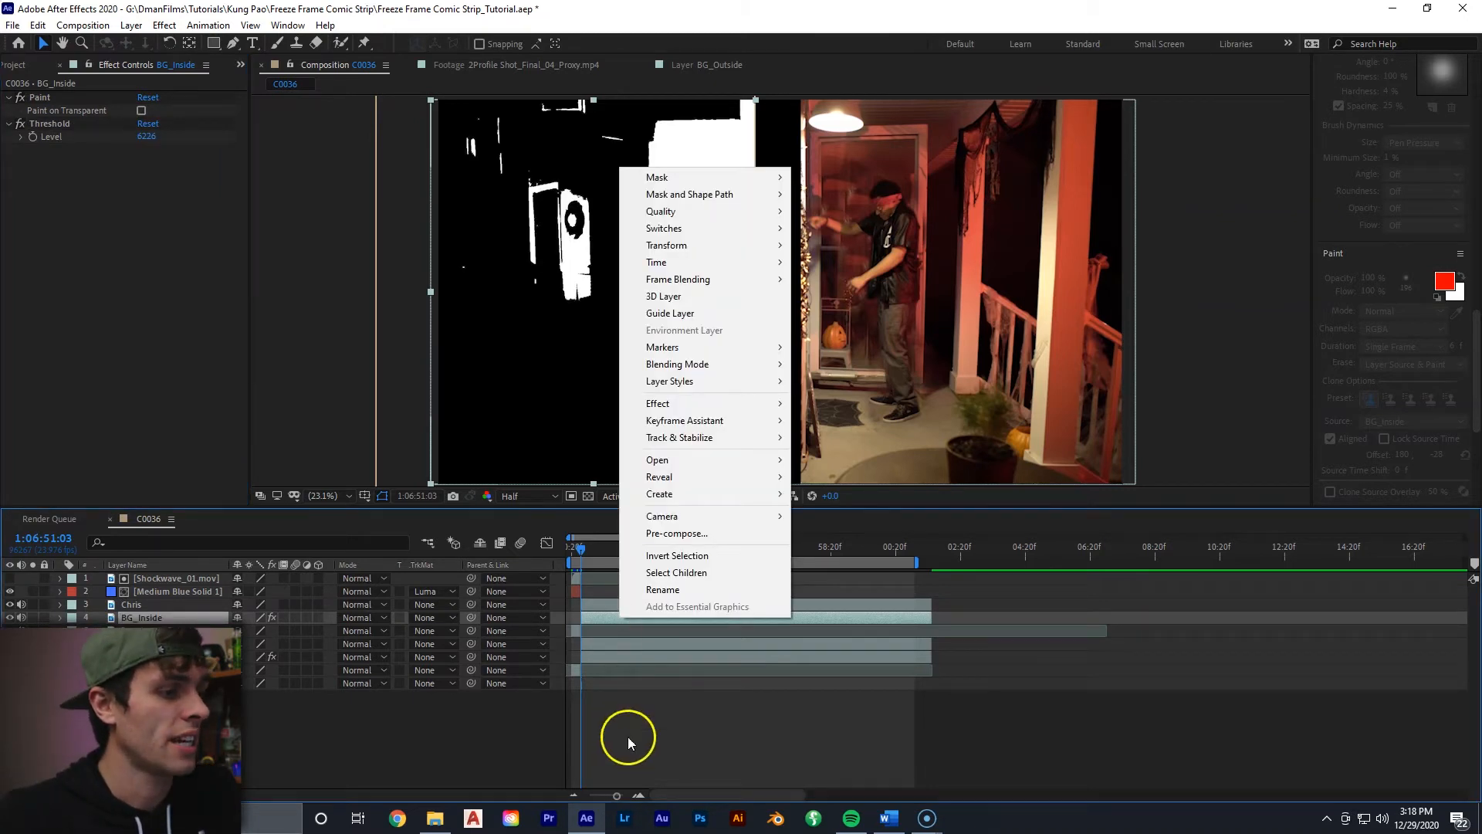
{"action": "left_click", "coordinate": [627, 736]}
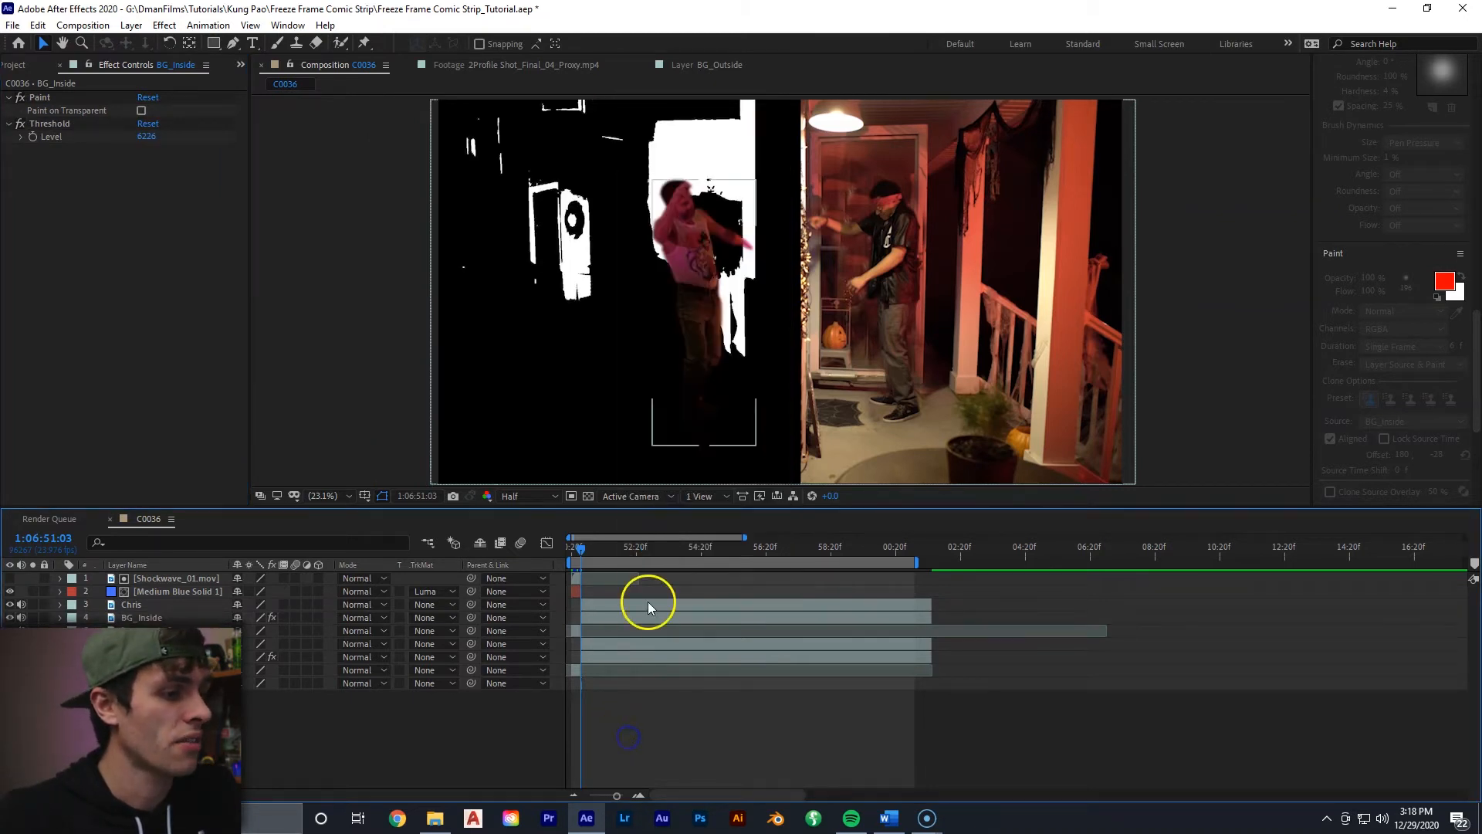
{"action": "left_click", "coordinate": [650, 615]}
{"action": "right_click", "coordinate": [651, 614]}
{"action": "mouse_move", "coordinate": [739, 401]}
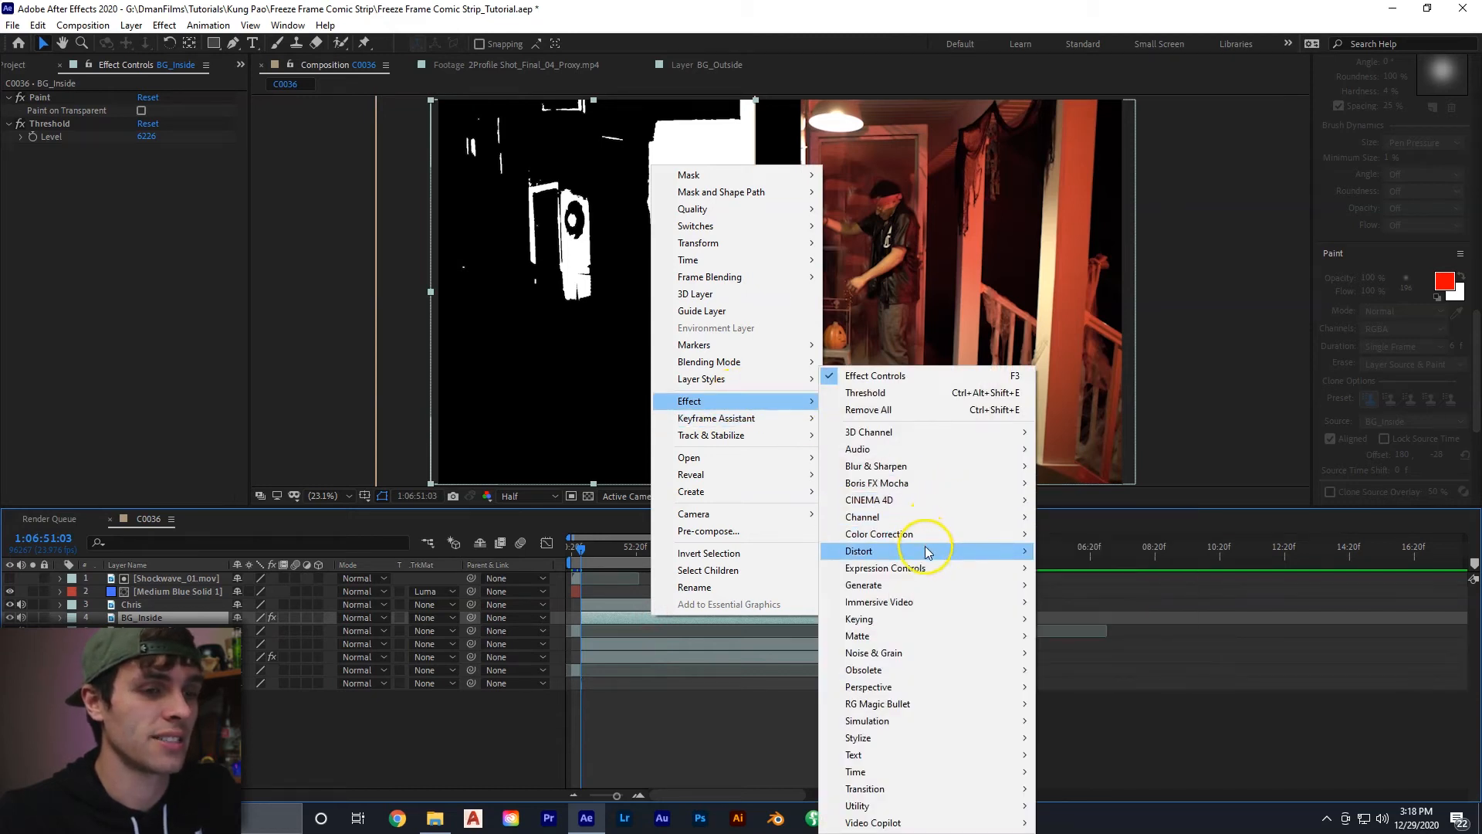
{"action": "mouse_move", "coordinate": [930, 550]}
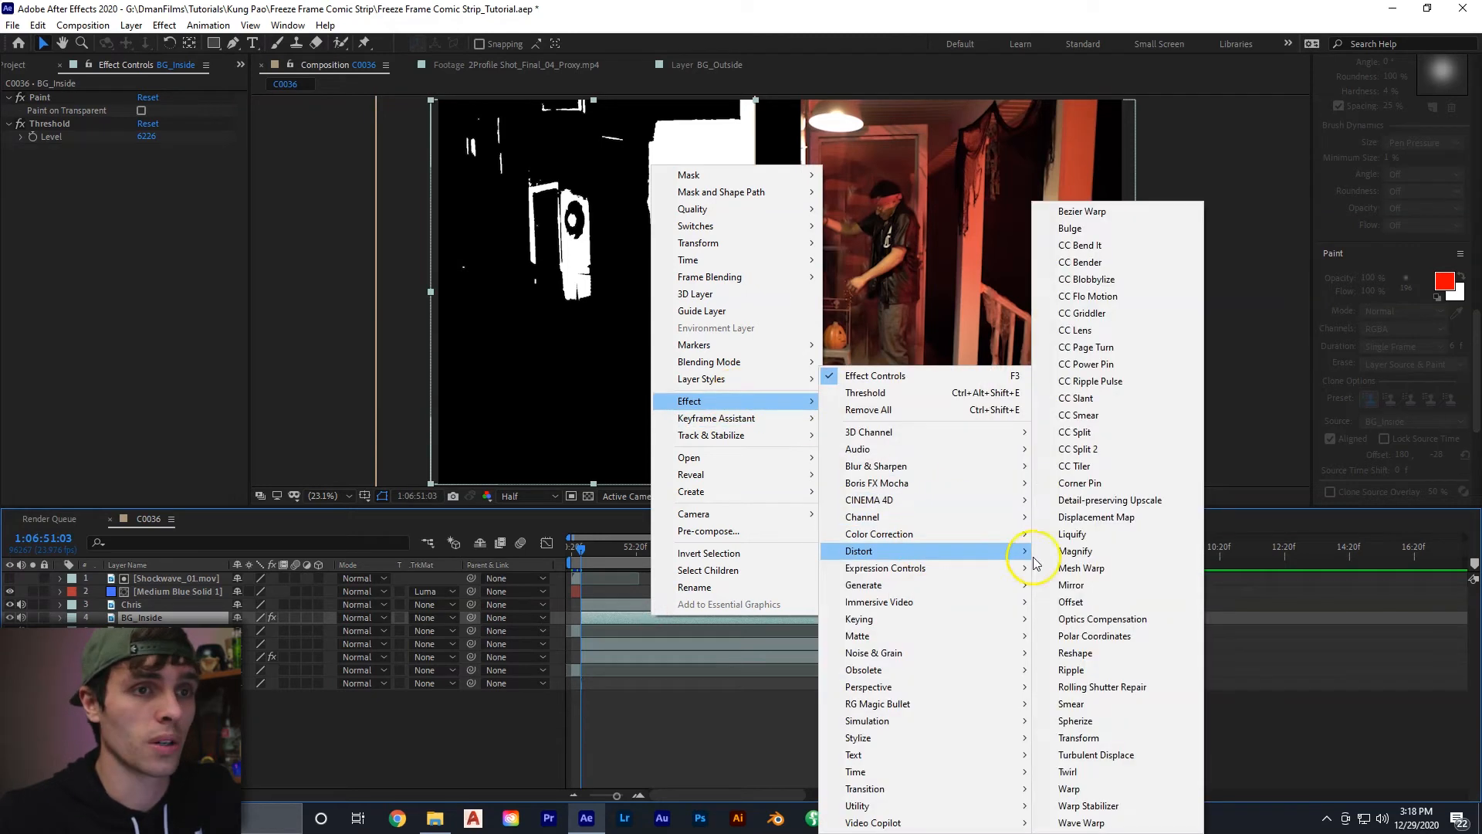
{"action": "left_click", "coordinate": [1105, 283]}
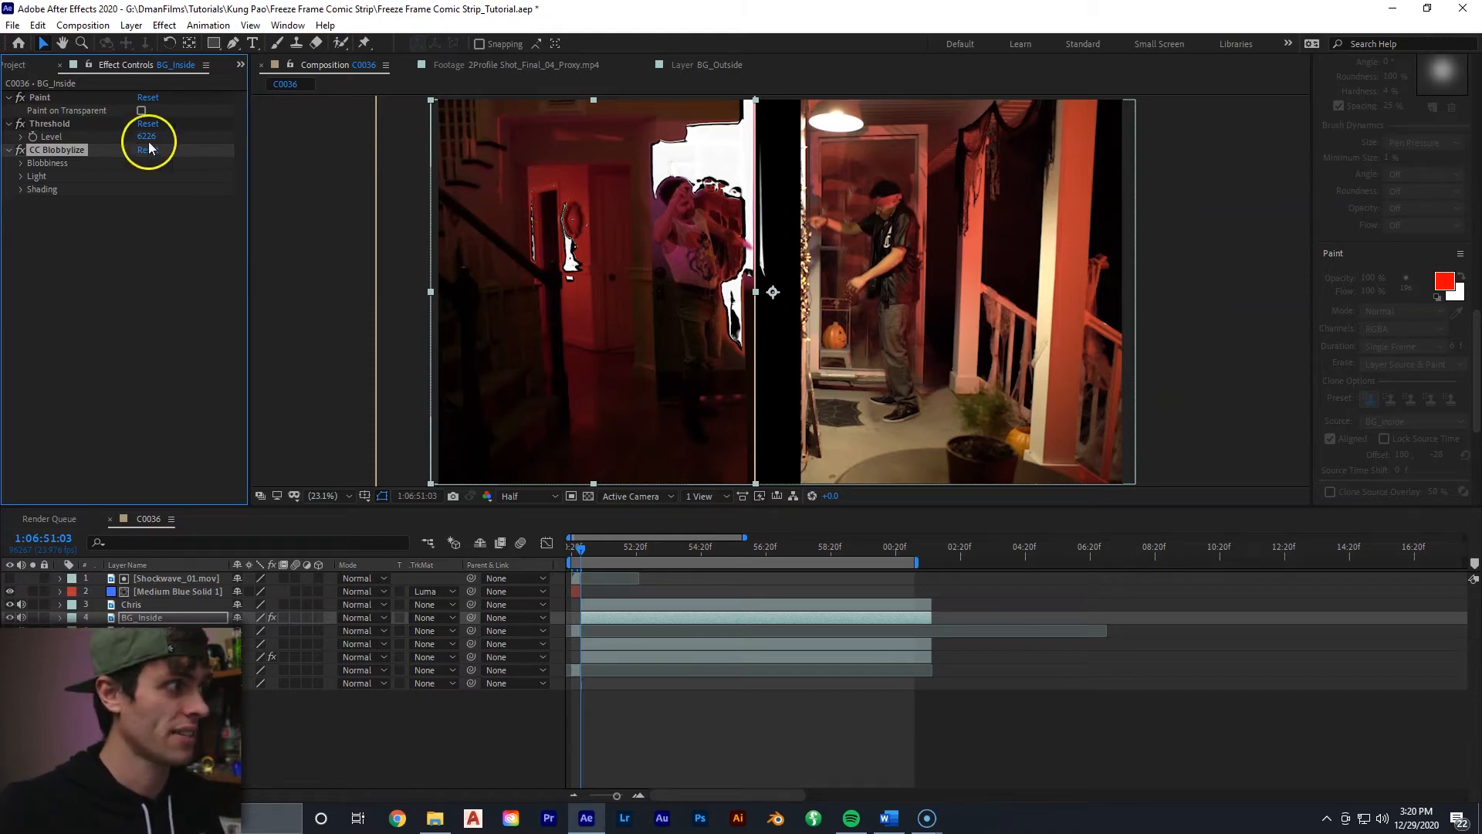
Set CC Blobbylize's Cut Away to 0 on BG_Inside, and compare the image with the effect off and on
{"action": "left_click", "coordinate": [20, 164]}
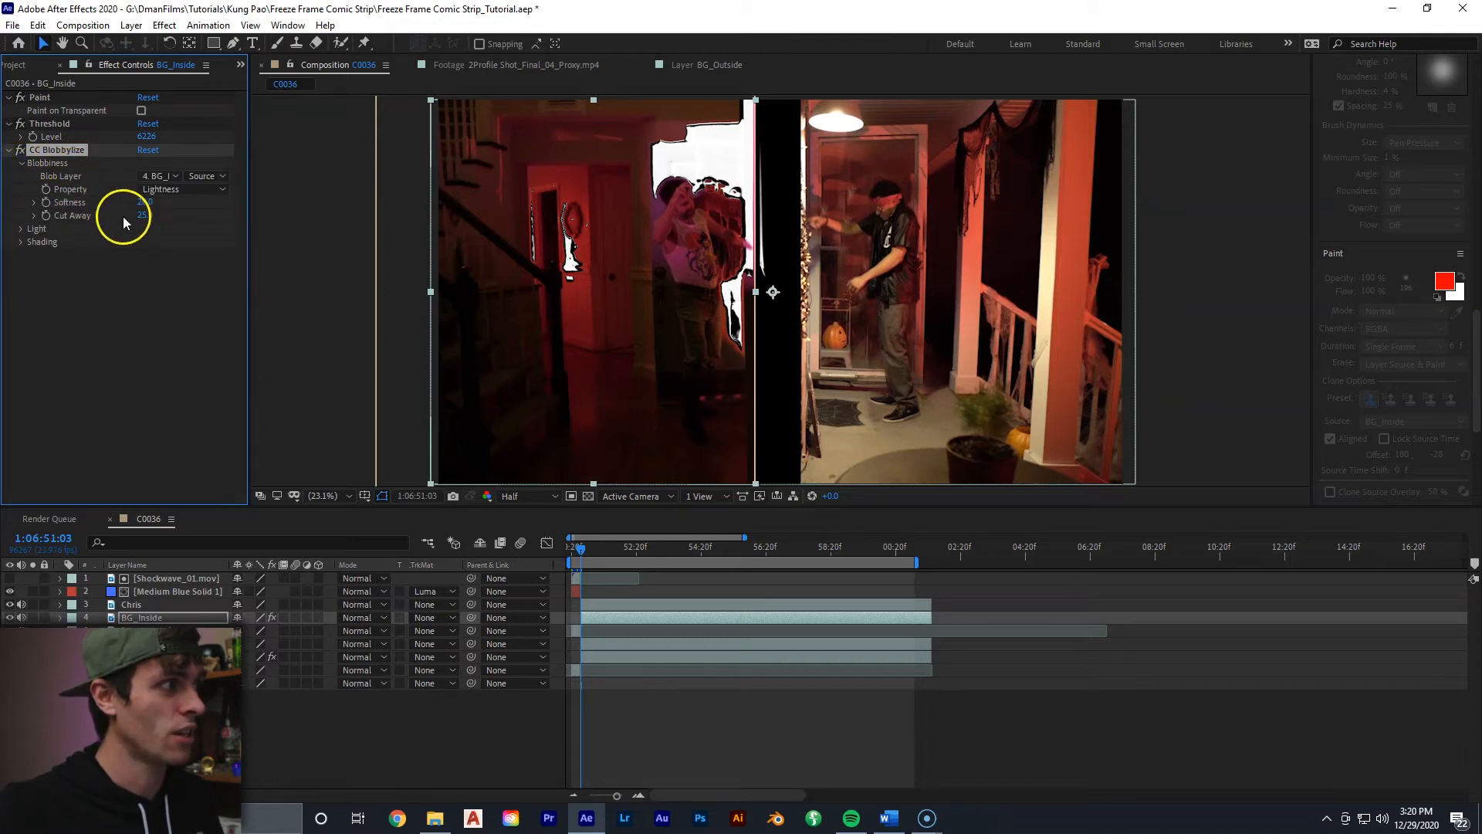
{"action": "key", "text": "Return"}
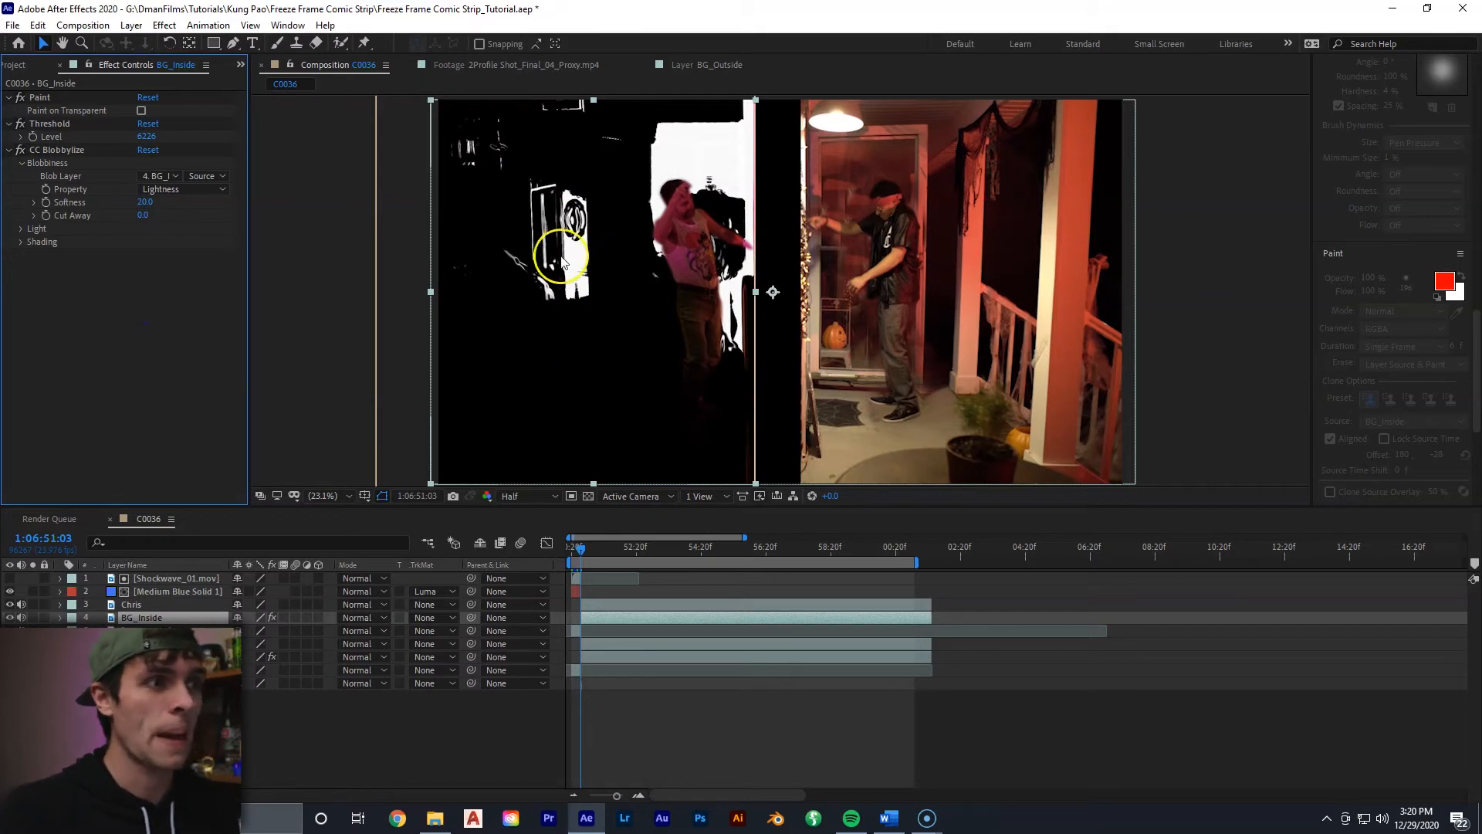
{"action": "left_click", "coordinate": [21, 155]}
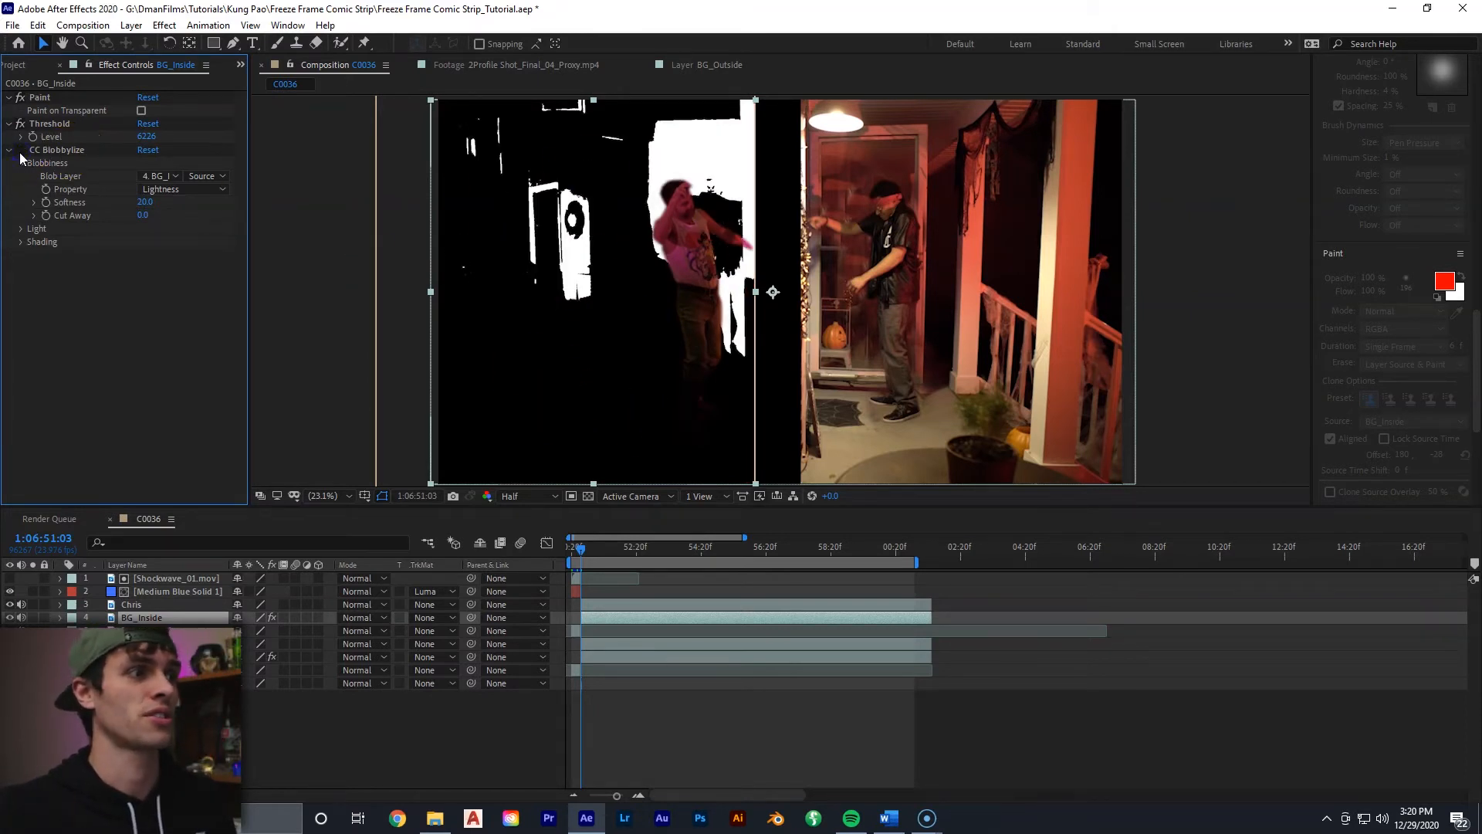
{"action": "left_click", "coordinate": [21, 152]}
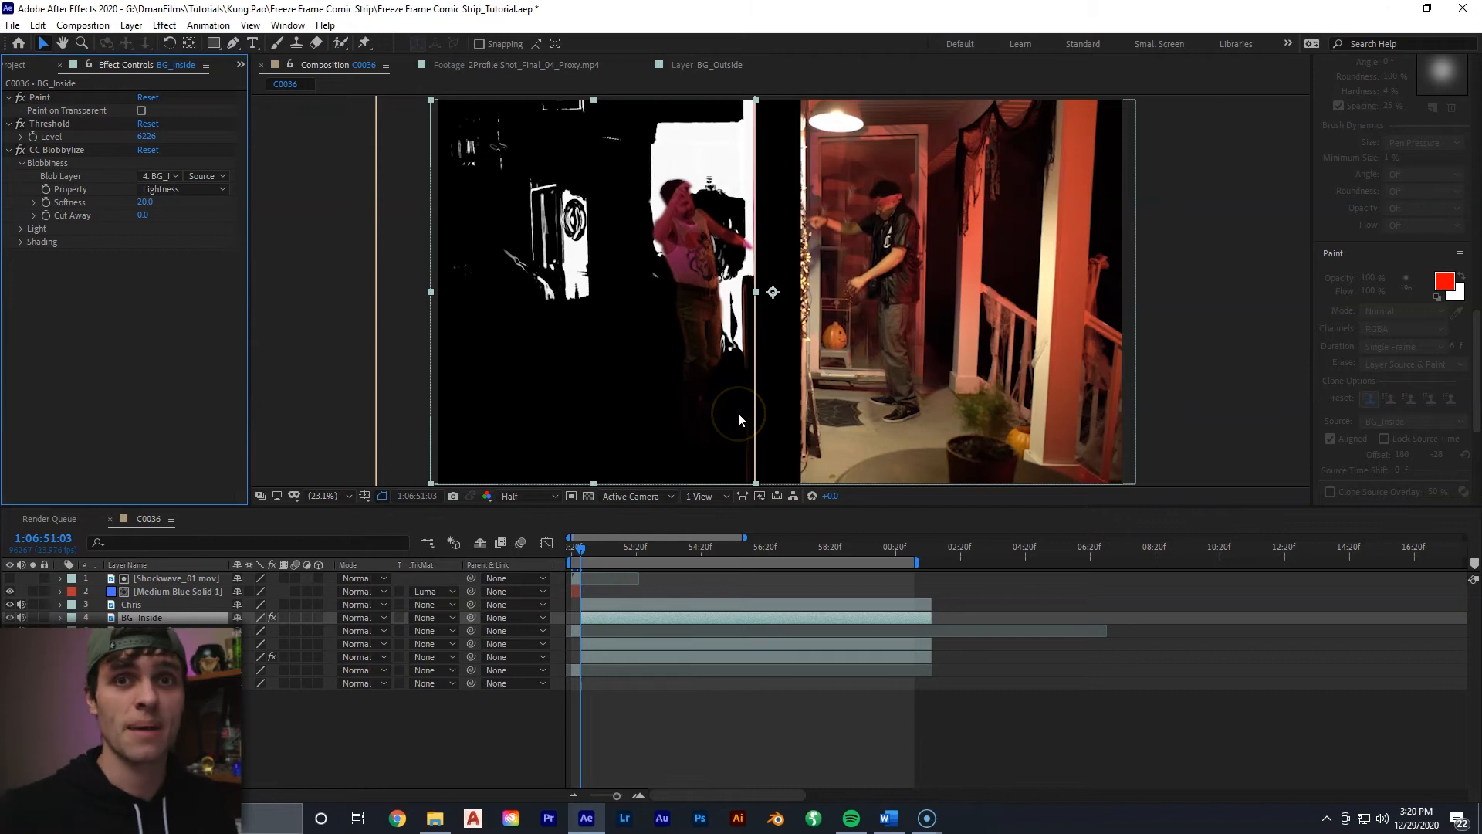
Compare the black-and-white backgrounds with the reference footage, and return to the C0036 composition
{"action": "left_click", "coordinate": [1118, 494]}
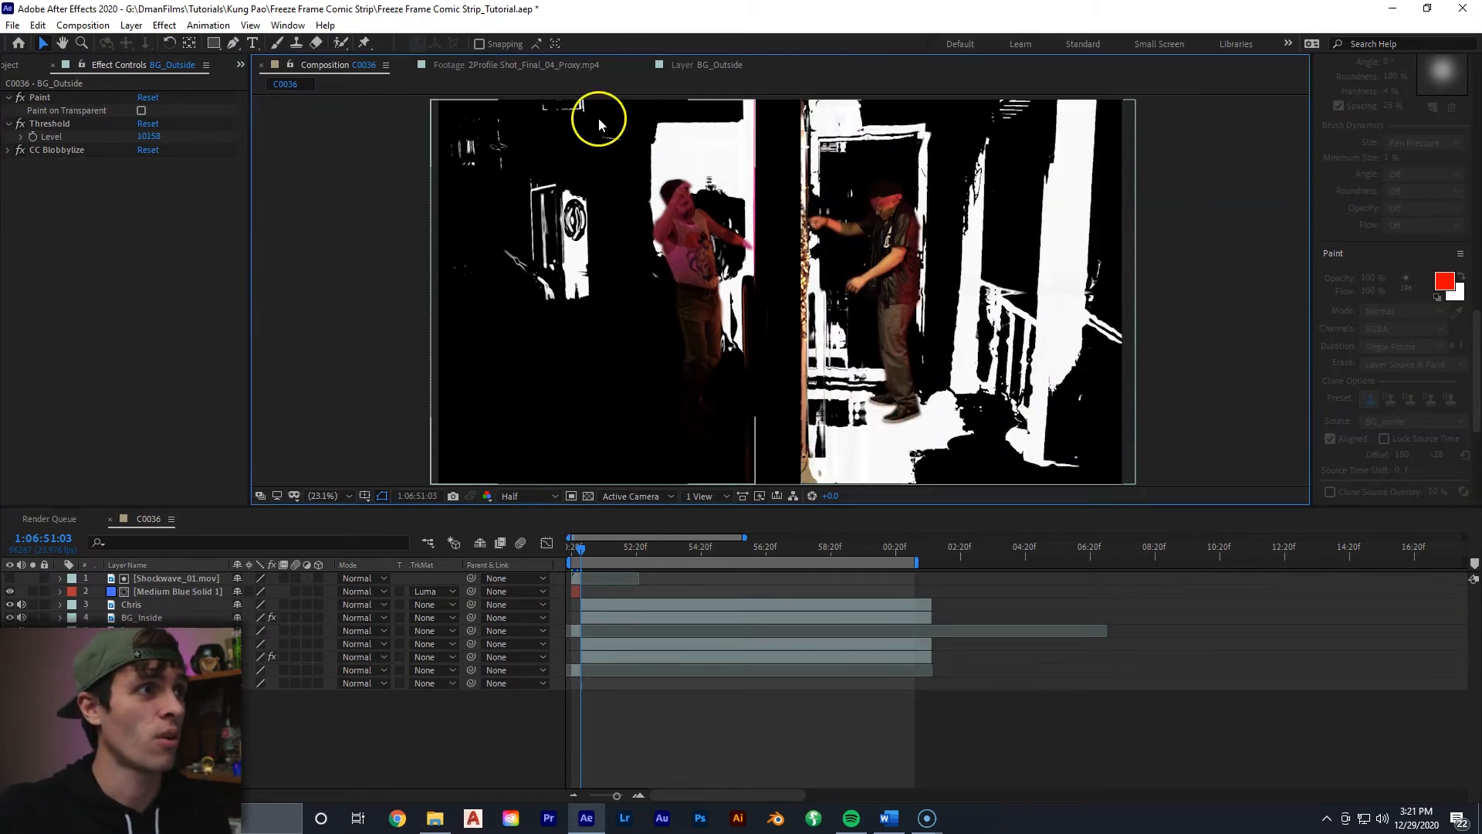
{"action": "left_click", "coordinate": [579, 62]}
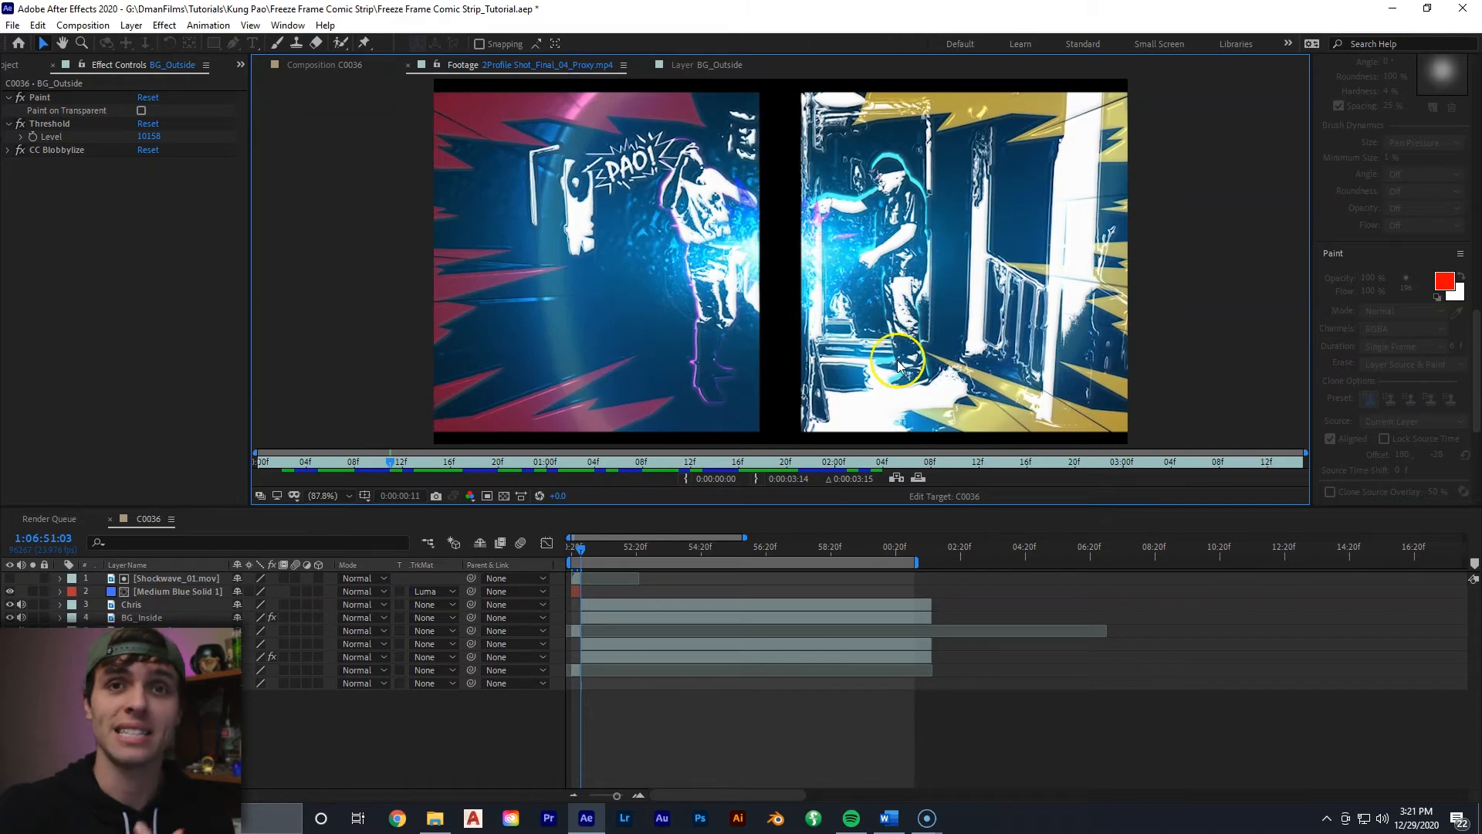
{"action": "left_click", "coordinate": [322, 67]}
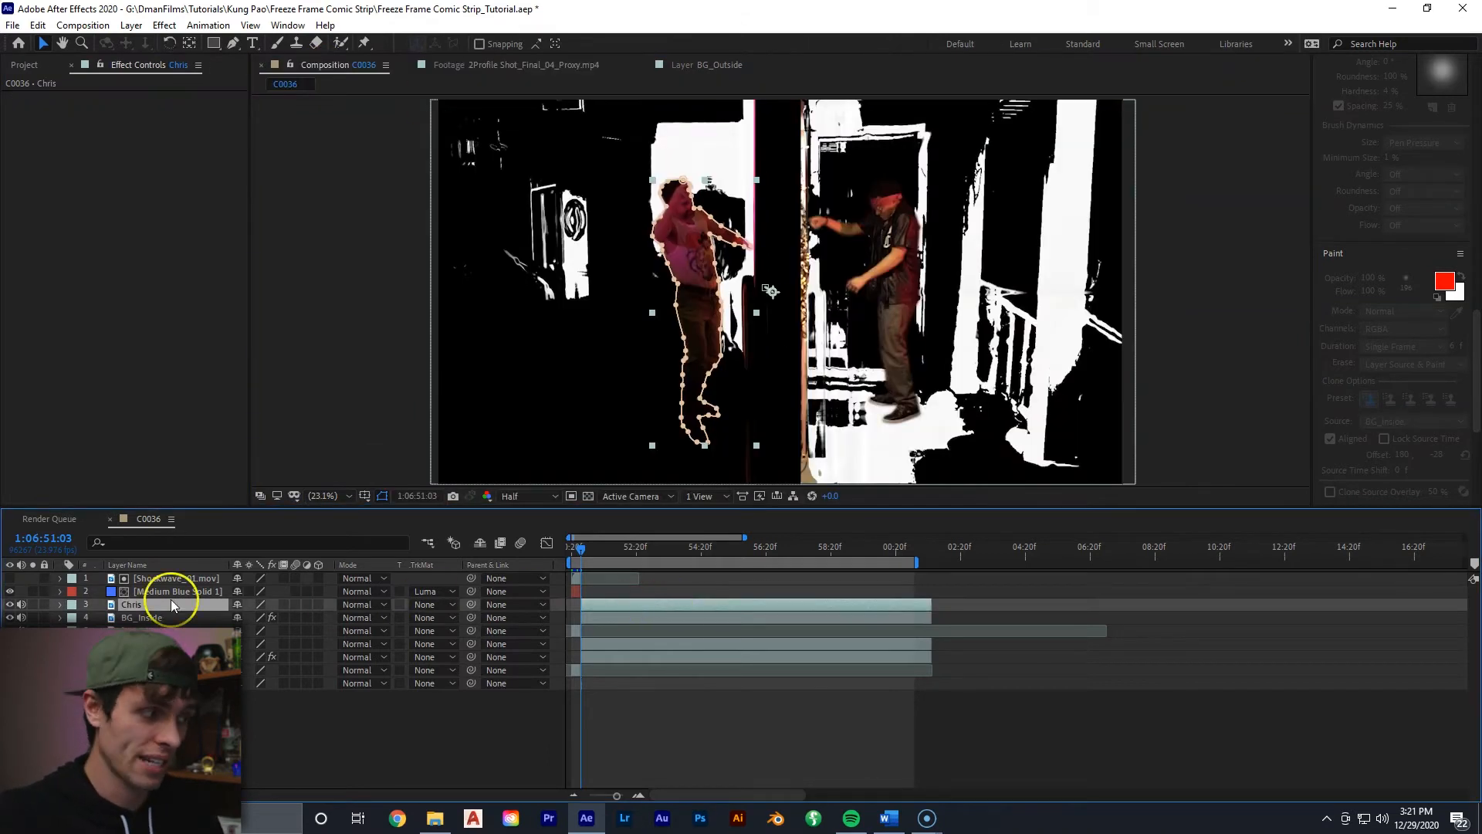
Apply the Threshold effect to the indoor actor's layer
{"action": "right_click", "coordinate": [625, 602]}
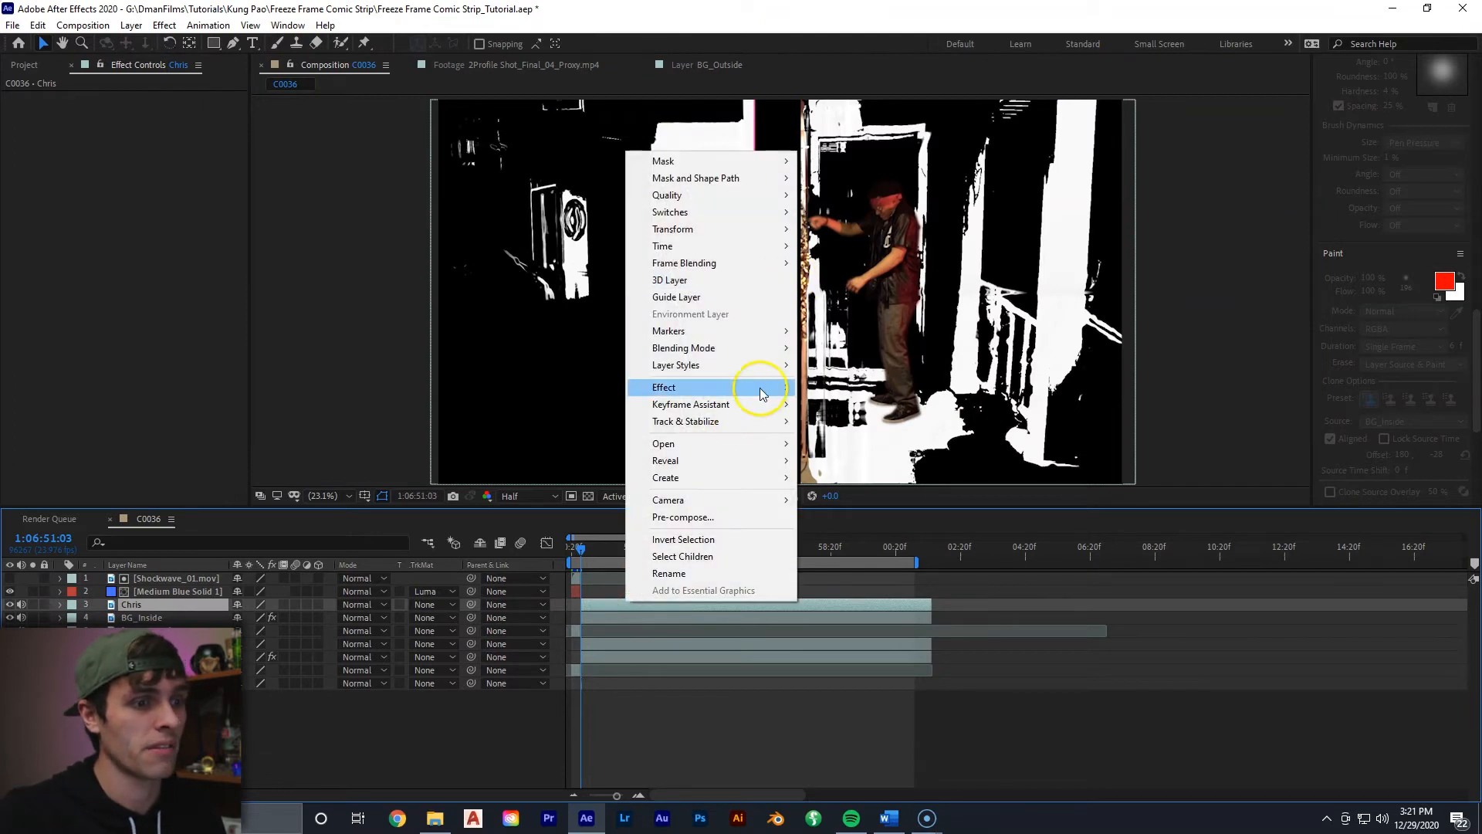
{"action": "mouse_move", "coordinate": [754, 387]}
{"action": "mouse_move", "coordinate": [923, 738]}
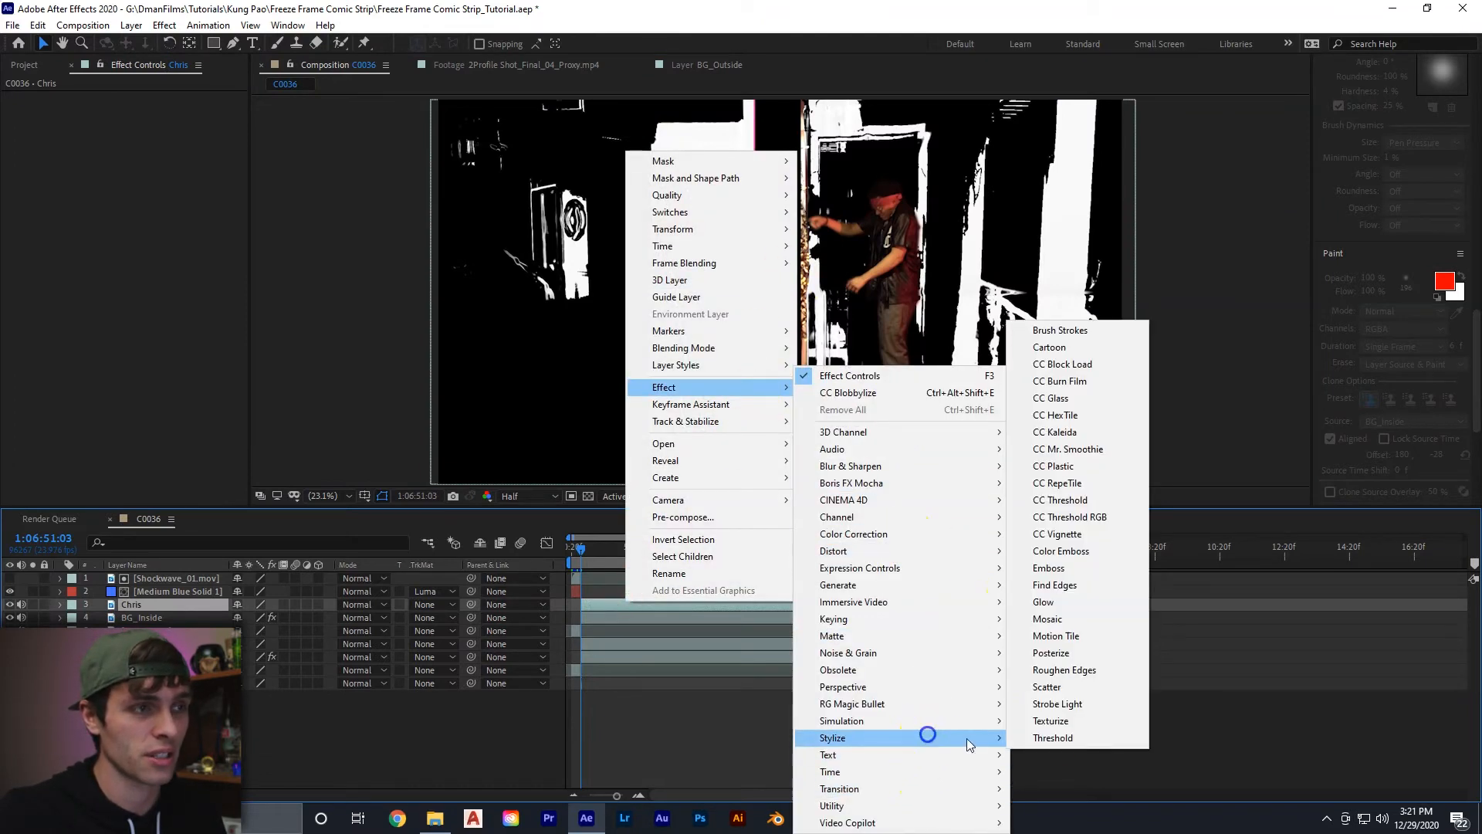
{"action": "left_click", "coordinate": [1058, 733]}
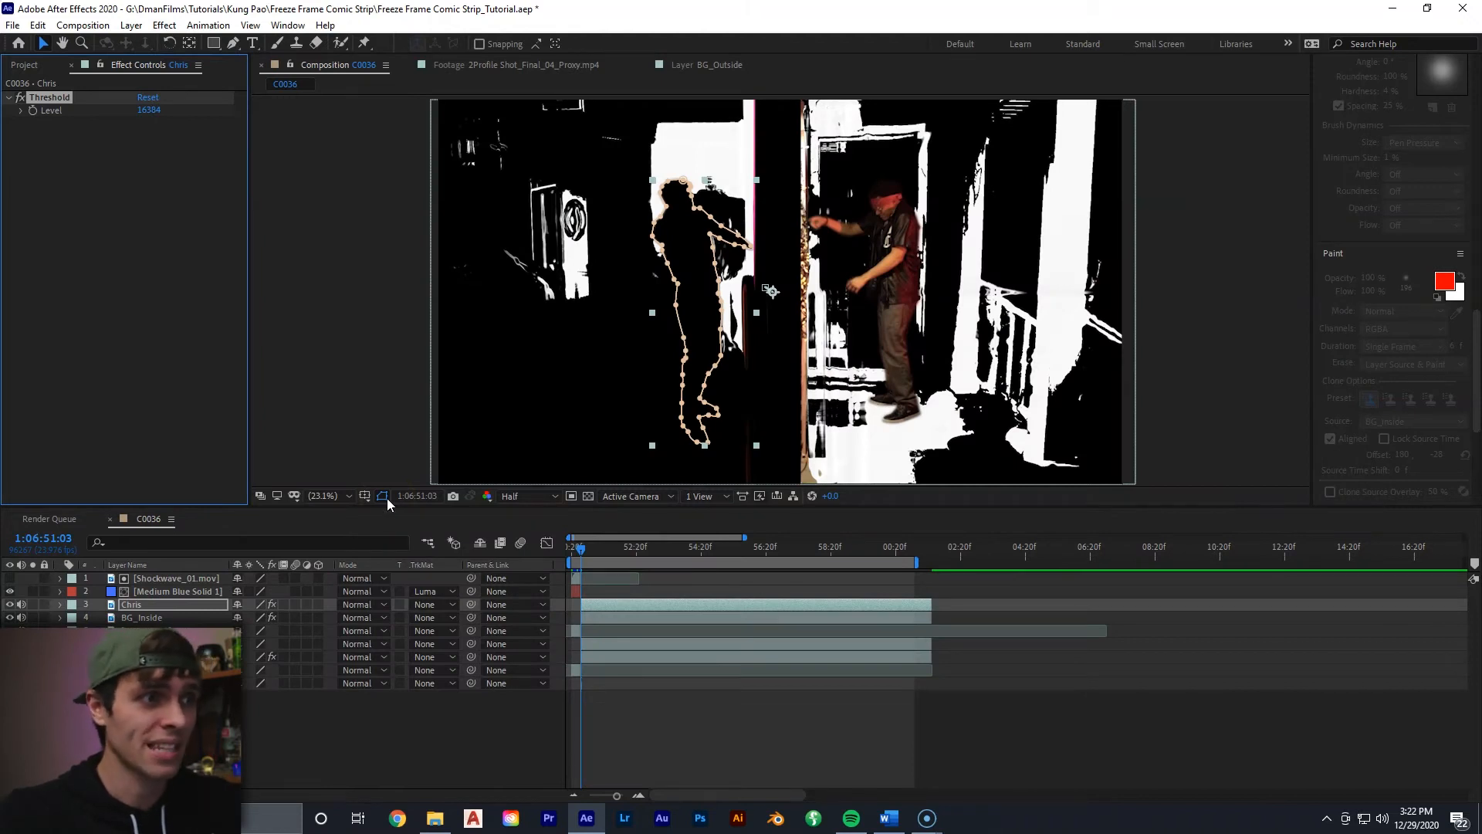
Hide the mask outlines in the composition view, and set the indoor actor's Threshold Level to 2949
{"action": "left_click", "coordinate": [384, 498]}
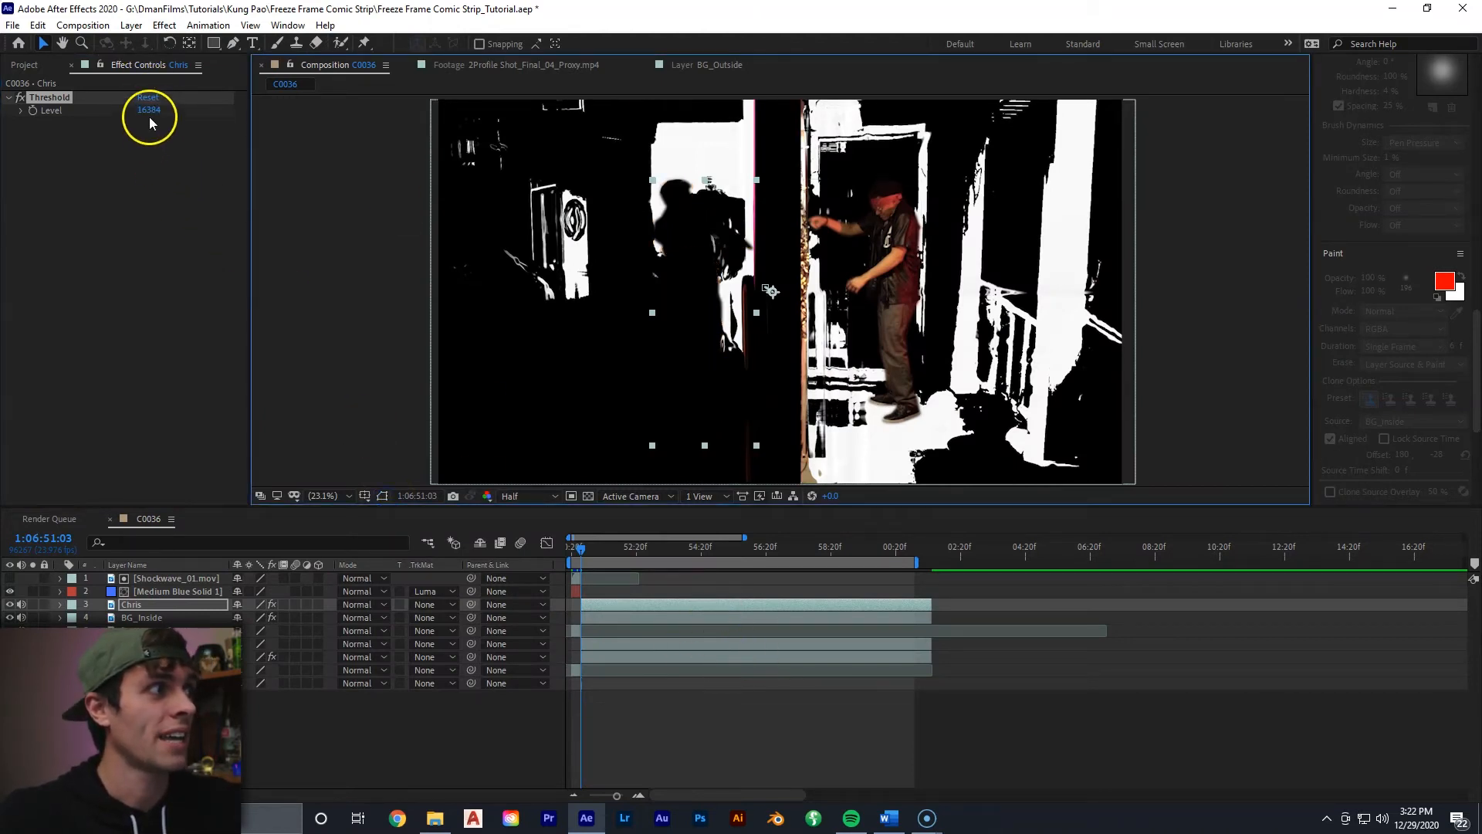
{"action": "left_click_drag", "start_coordinate": [149, 112], "coordinate": [126, 118]}
{"action": "left_click", "coordinate": [723, 225]}
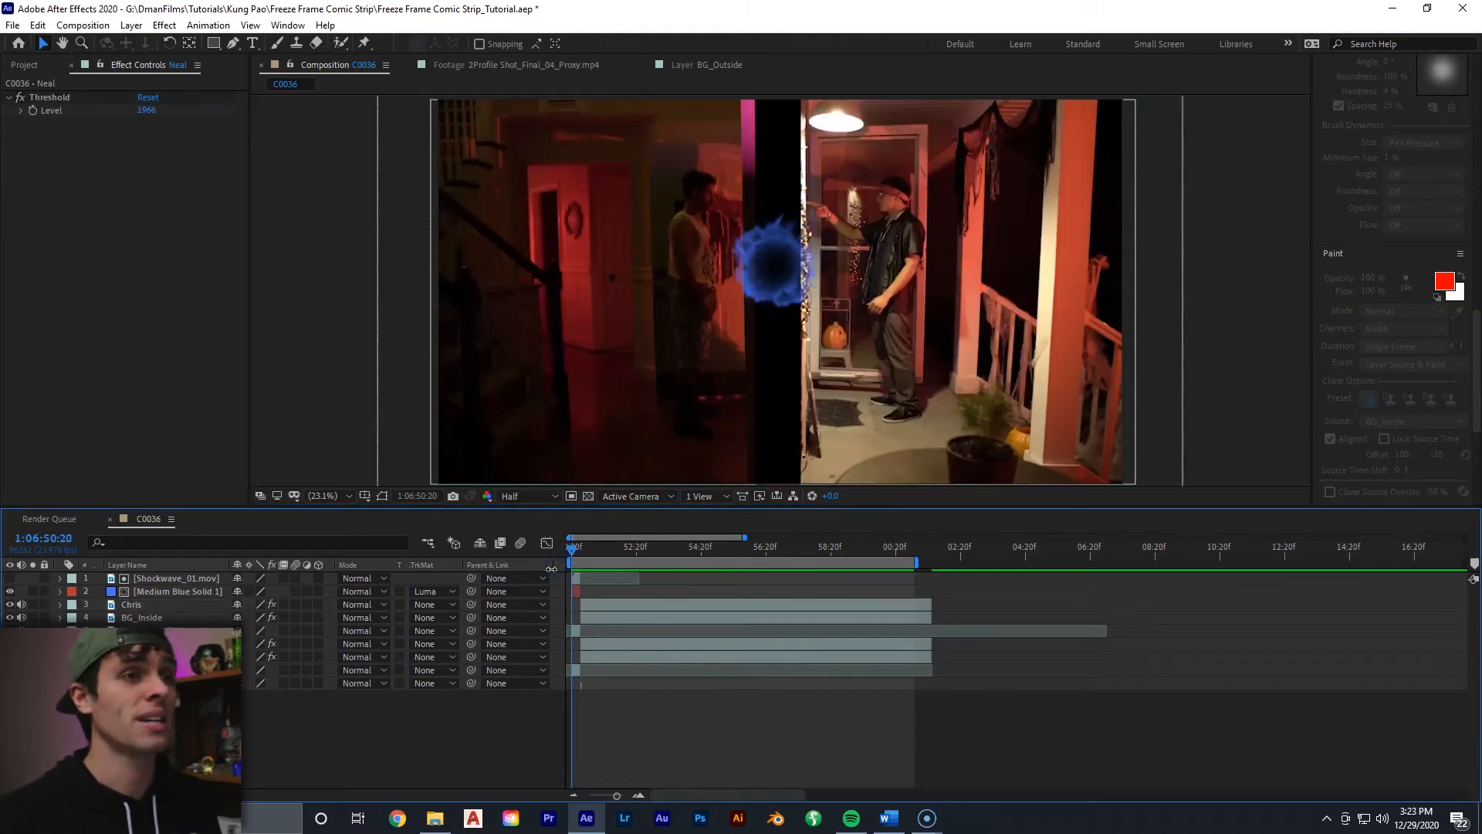
Play the thresholded shot from the shockwave onward, and go back to the start of the freeze frame
{"action": "key", "text": "space"}
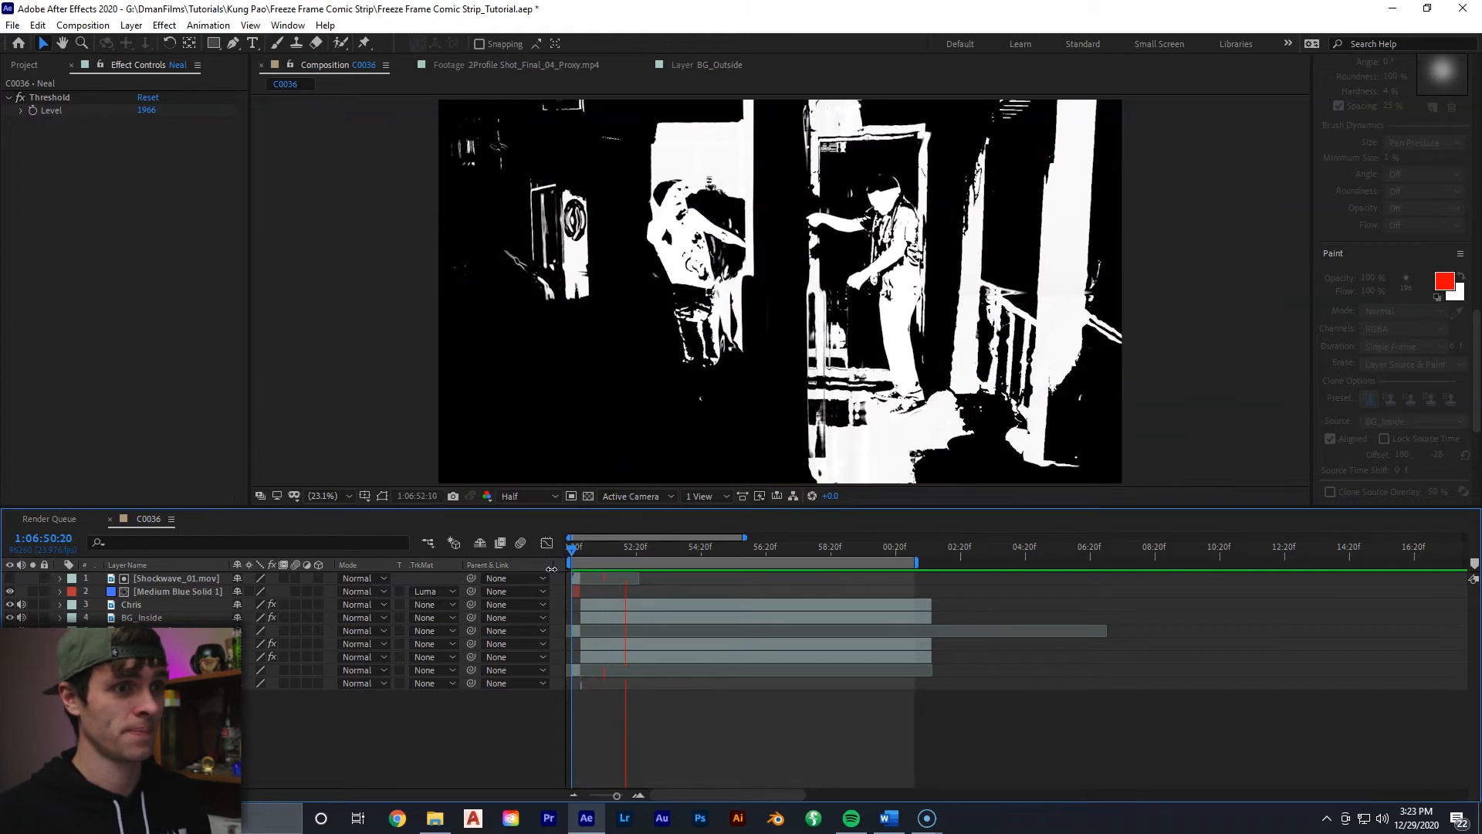
{"action": "left_click", "coordinate": [563, 403]}
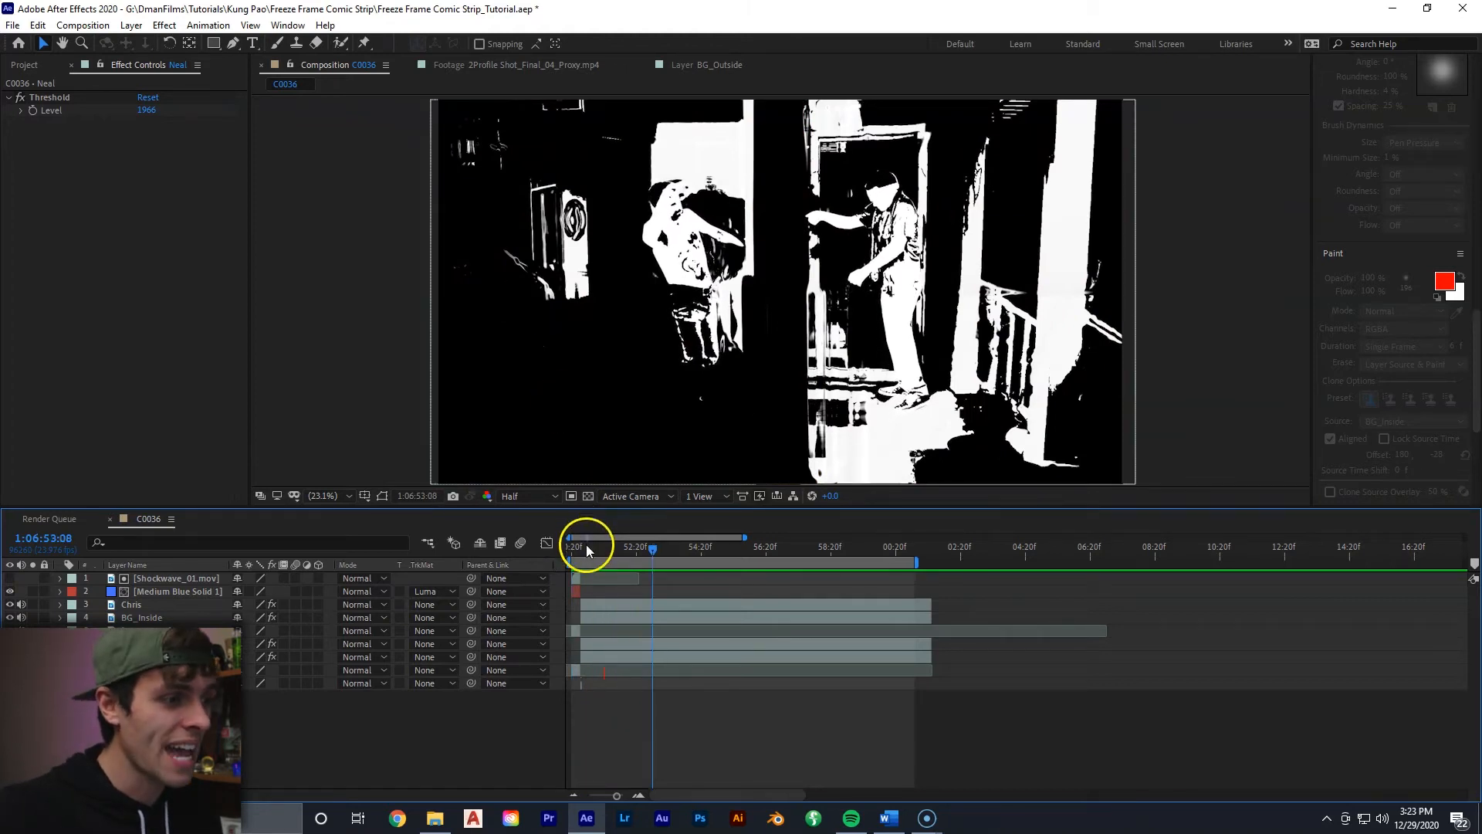
{"action": "left_click", "coordinate": [581, 545]}
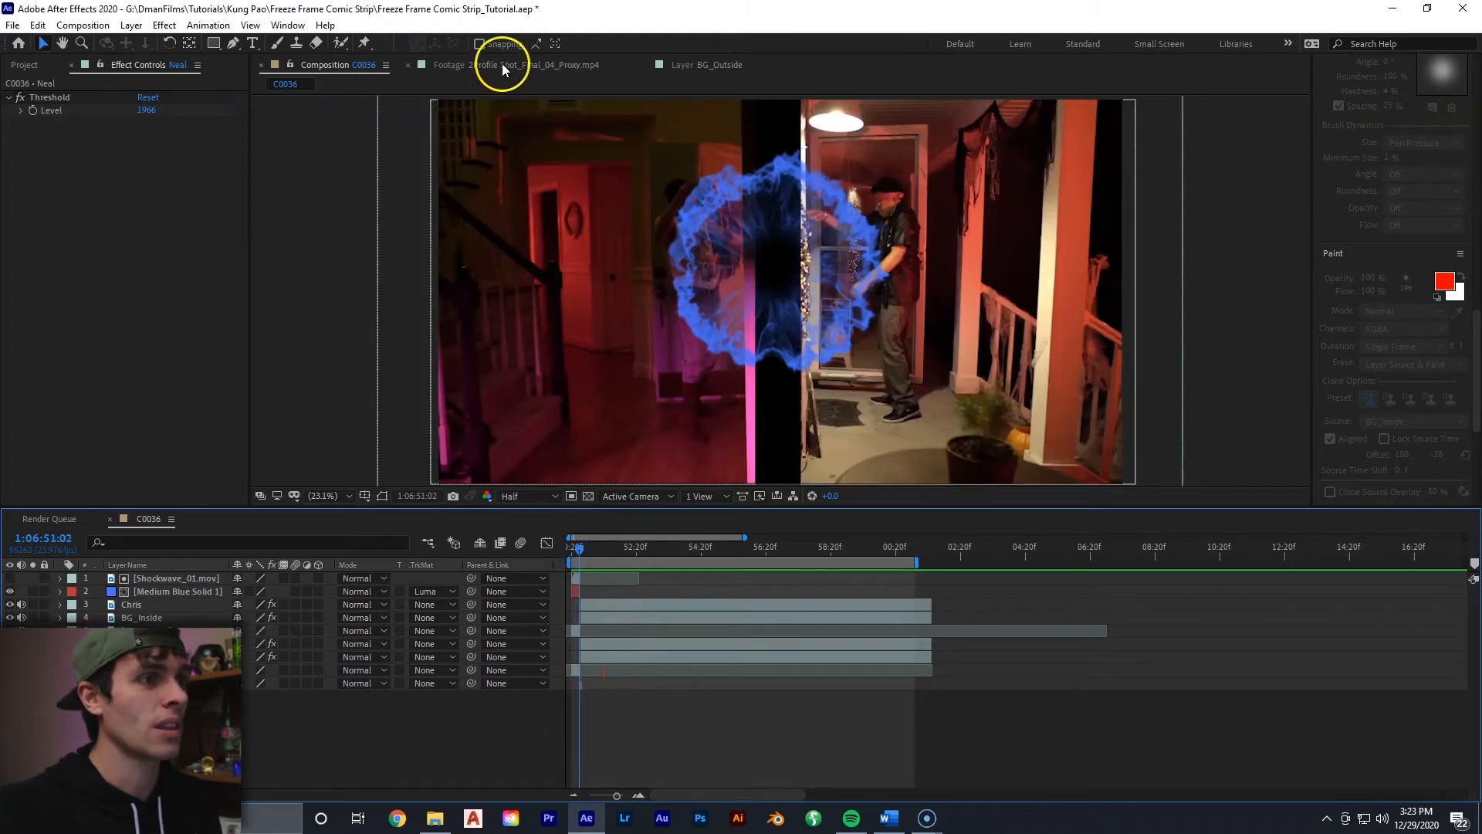
Scrub the reference footage to examine the colored outlines around both actors, and return to the C0036 composition
{"action": "left_click", "coordinate": [707, 65]}
{"action": "left_click", "coordinate": [592, 549]}
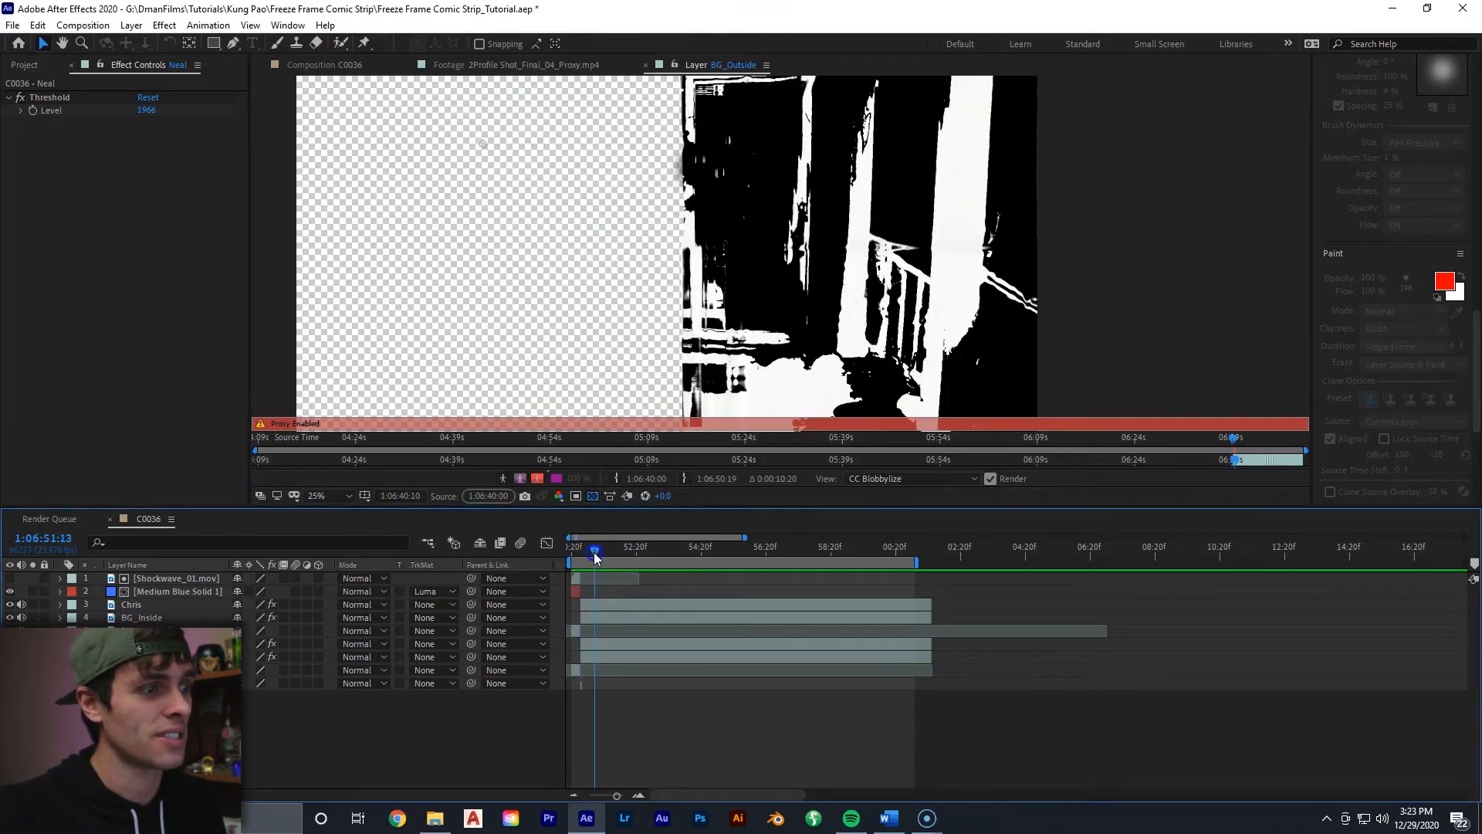
{"action": "left_click", "coordinate": [457, 65]}
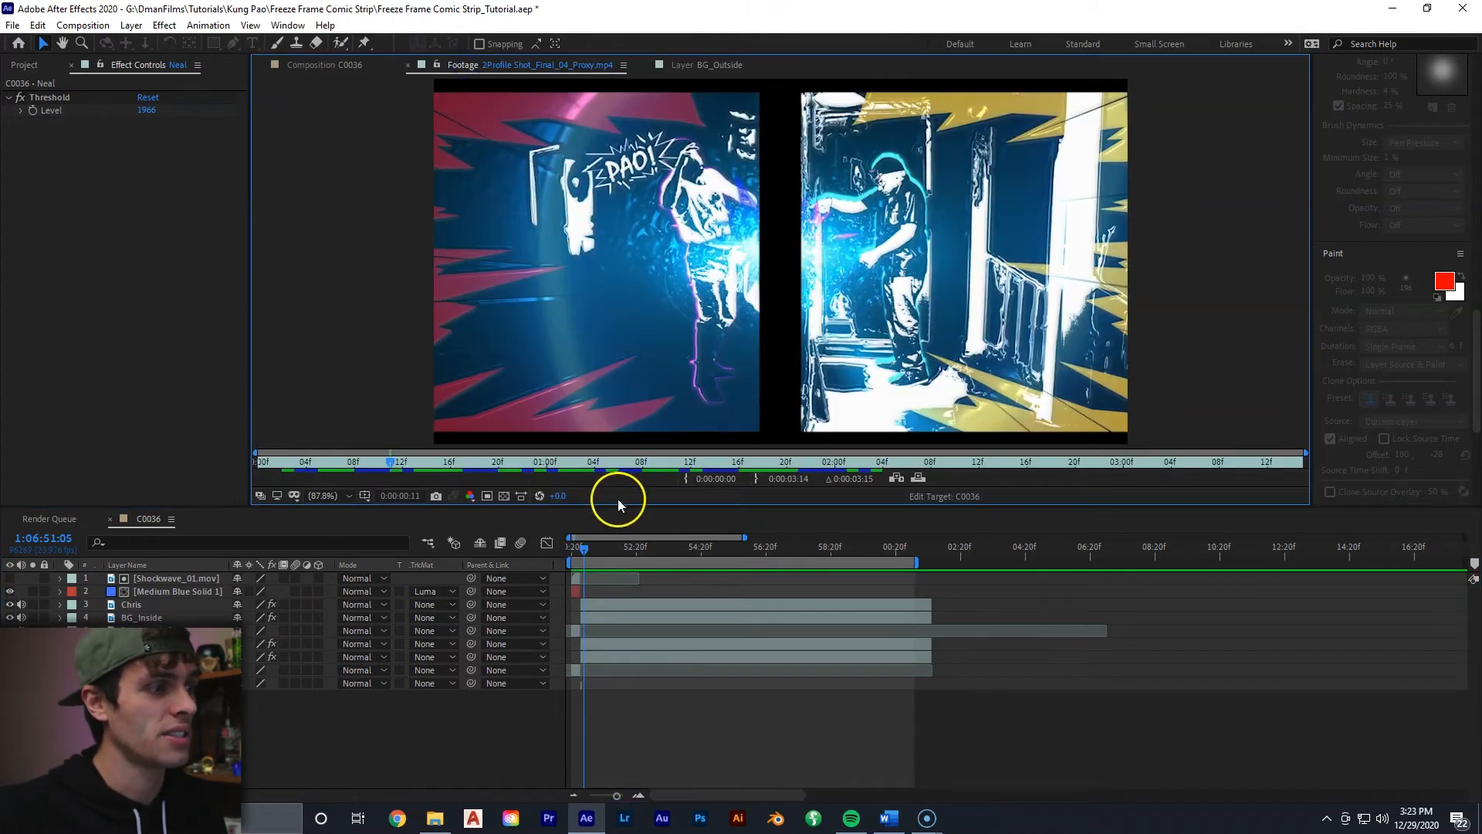
{"action": "left_click_drag", "start_coordinate": [423, 461], "coordinate": [627, 461]}
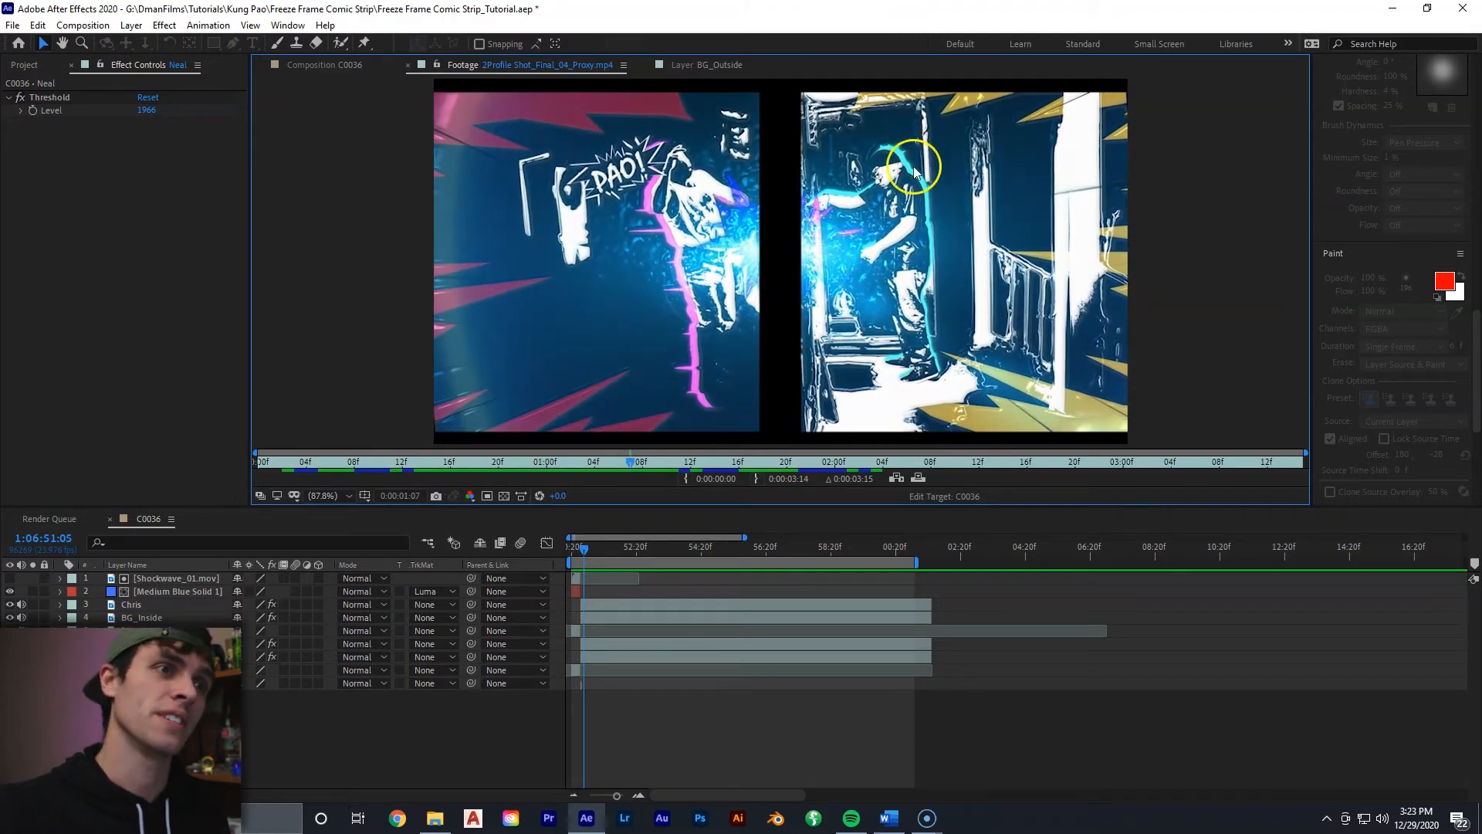
{"action": "left_click", "coordinate": [344, 67]}
Duplicate the indoor actor's thresholded layer, and apply the Fill effect to the lower copy
{"action": "left_click", "coordinate": [601, 604]}
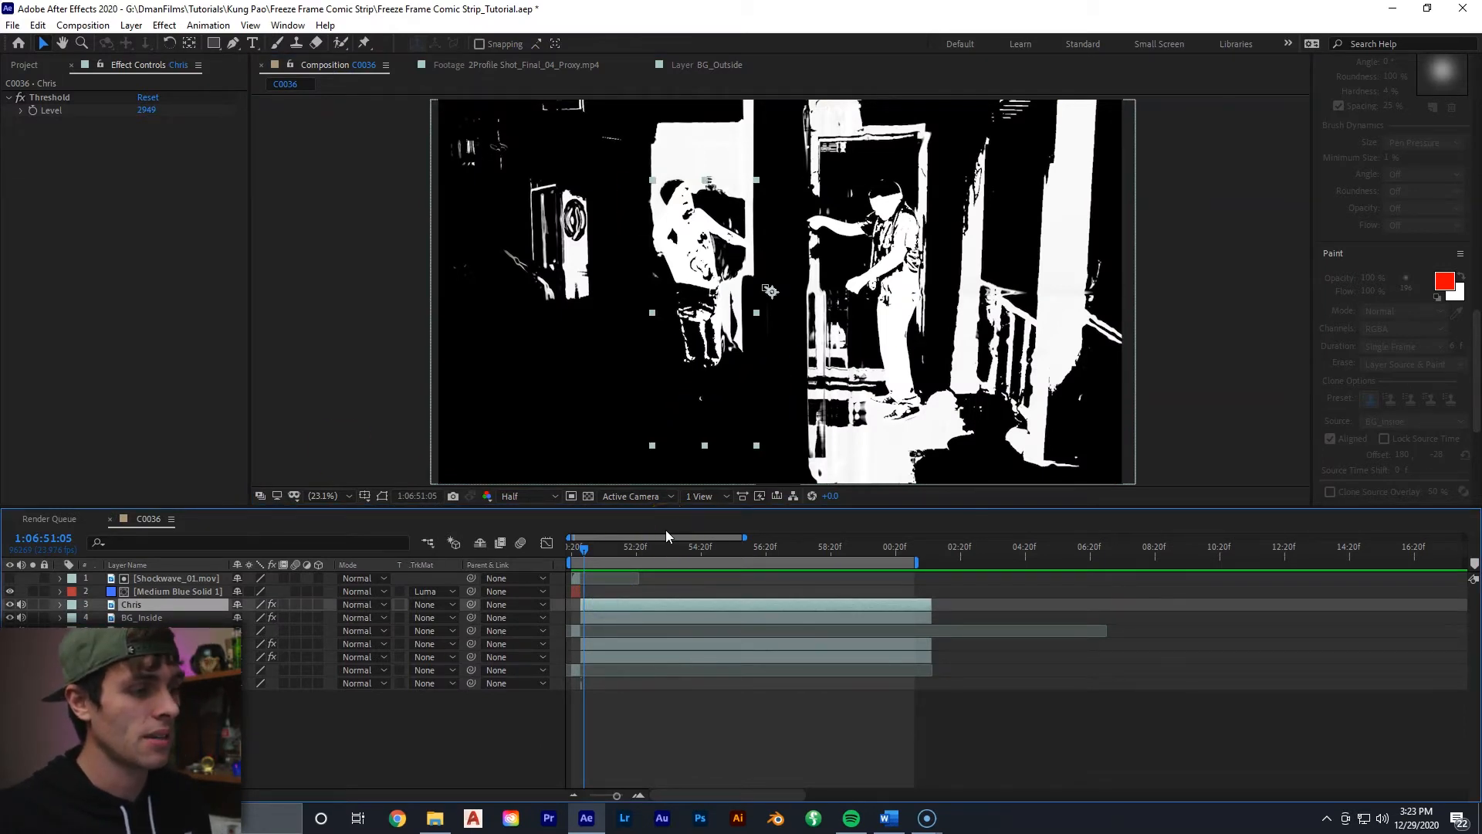
{"action": "key", "text": "ctrl+d"}
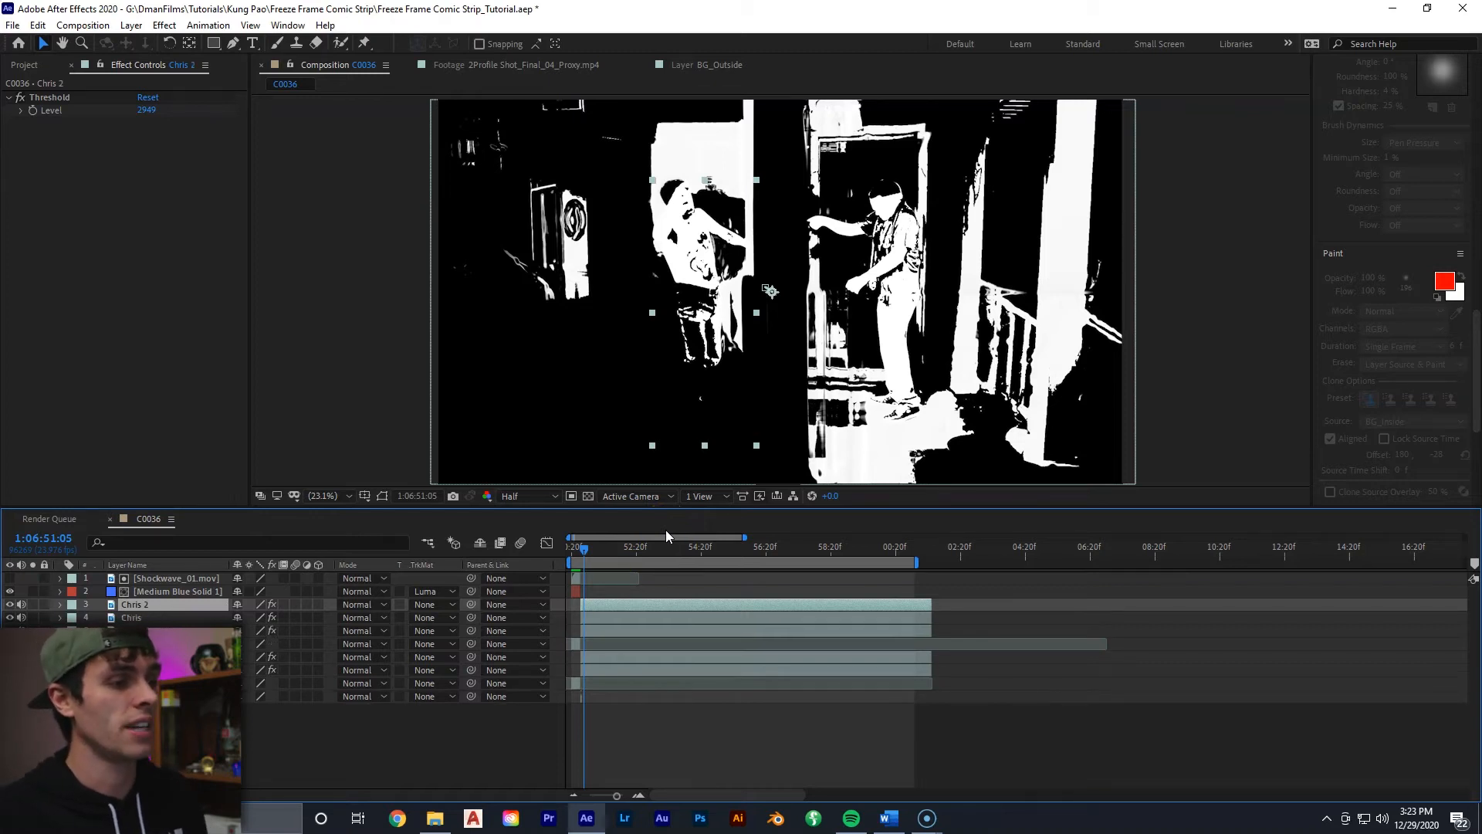
{"action": "left_click", "coordinate": [629, 618]}
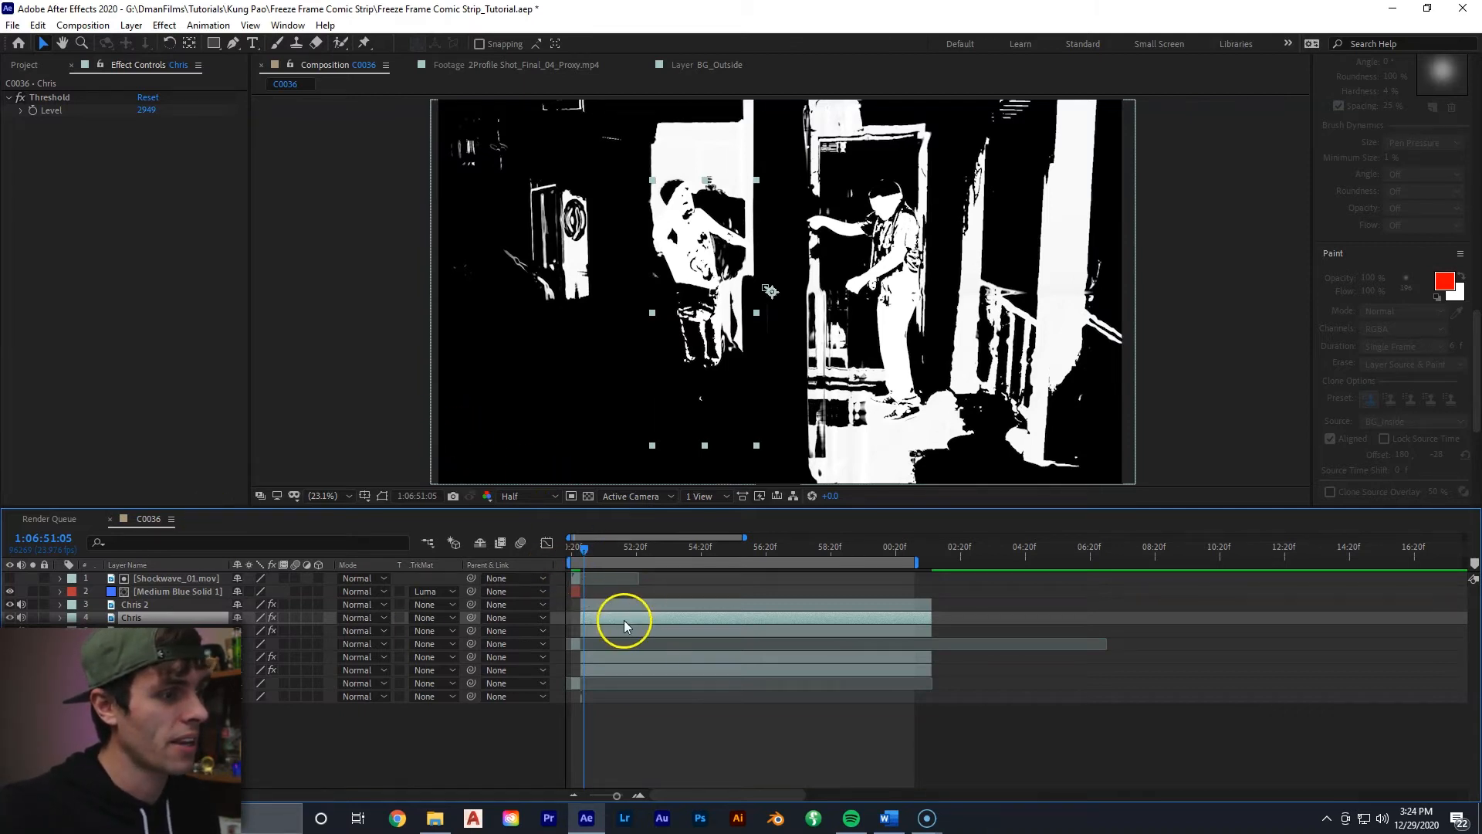
{"action": "right_click", "coordinate": [597, 624]}
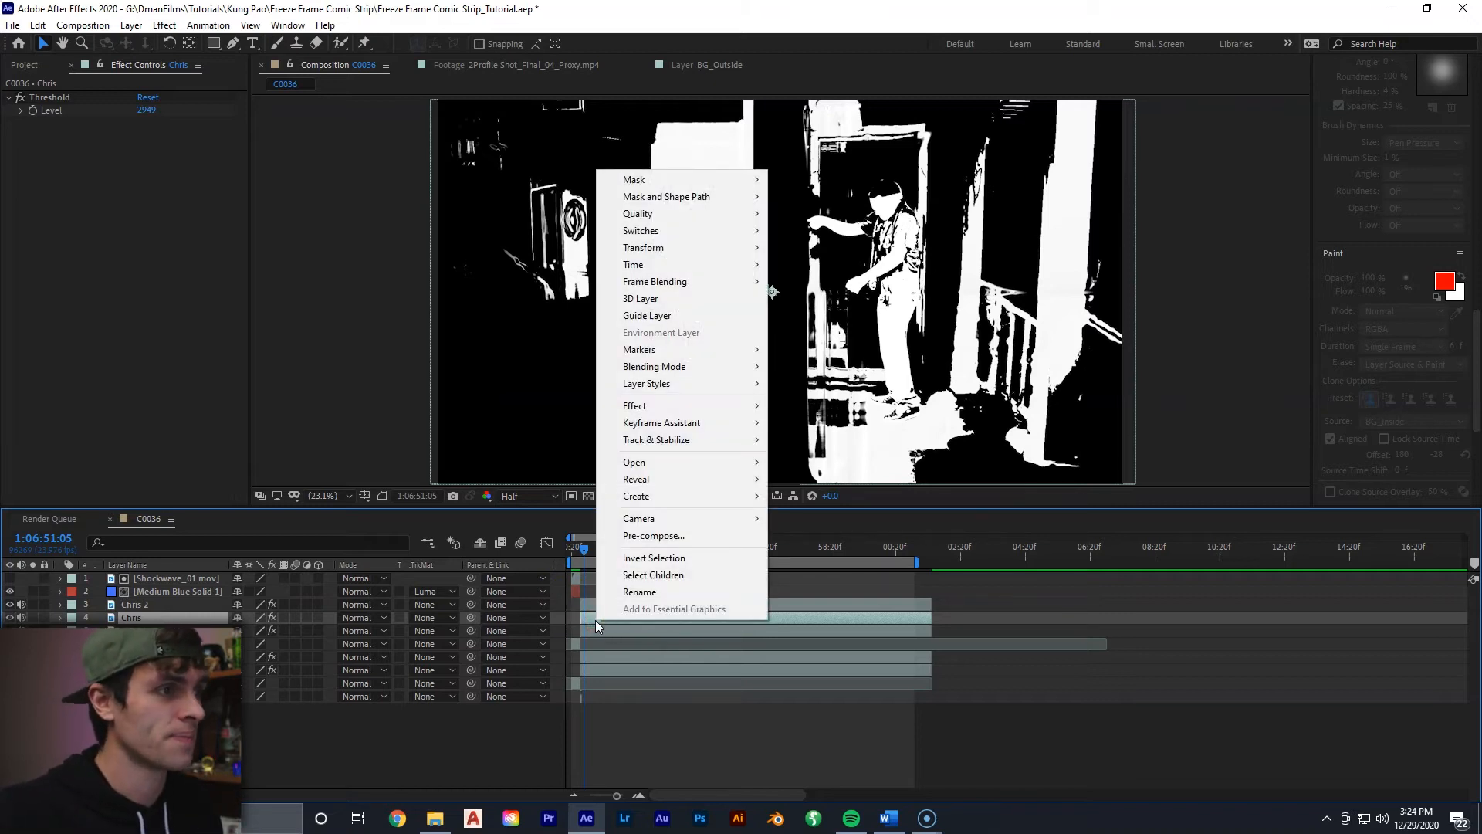
{"action": "left_click", "coordinate": [722, 409]}
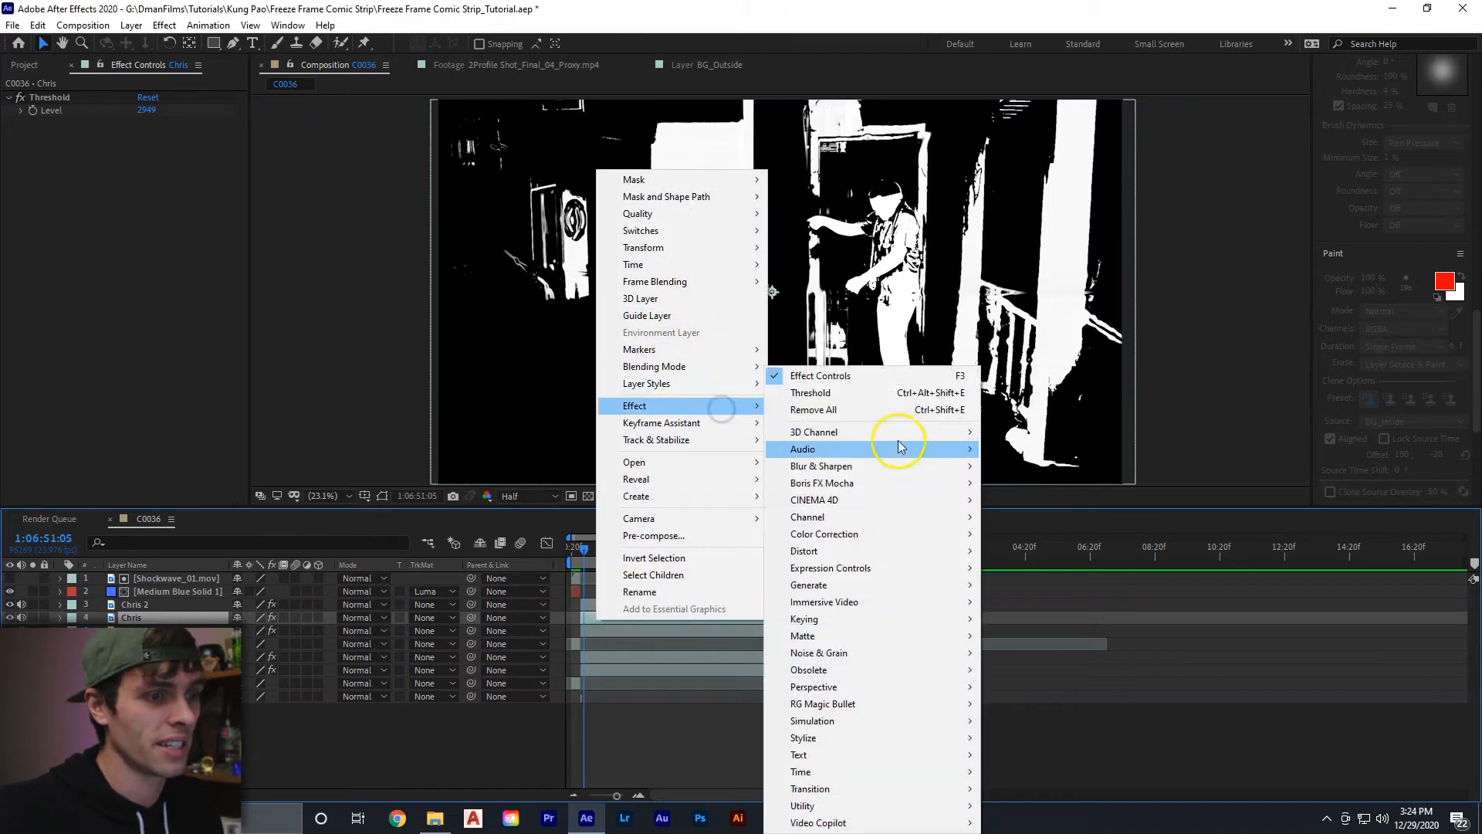
{"action": "mouse_move", "coordinate": [886, 587]}
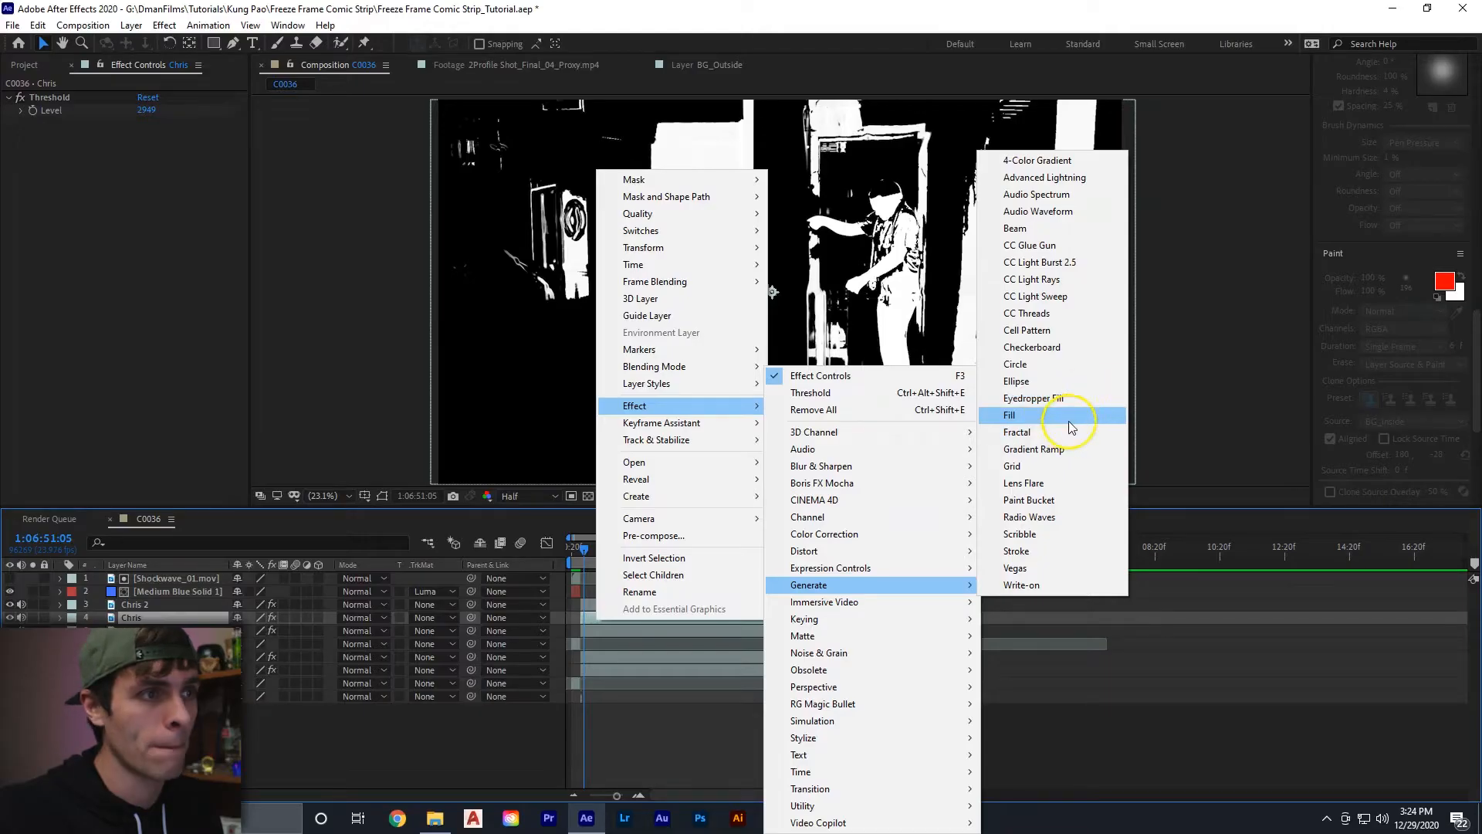
{"action": "left_click", "coordinate": [1065, 416]}
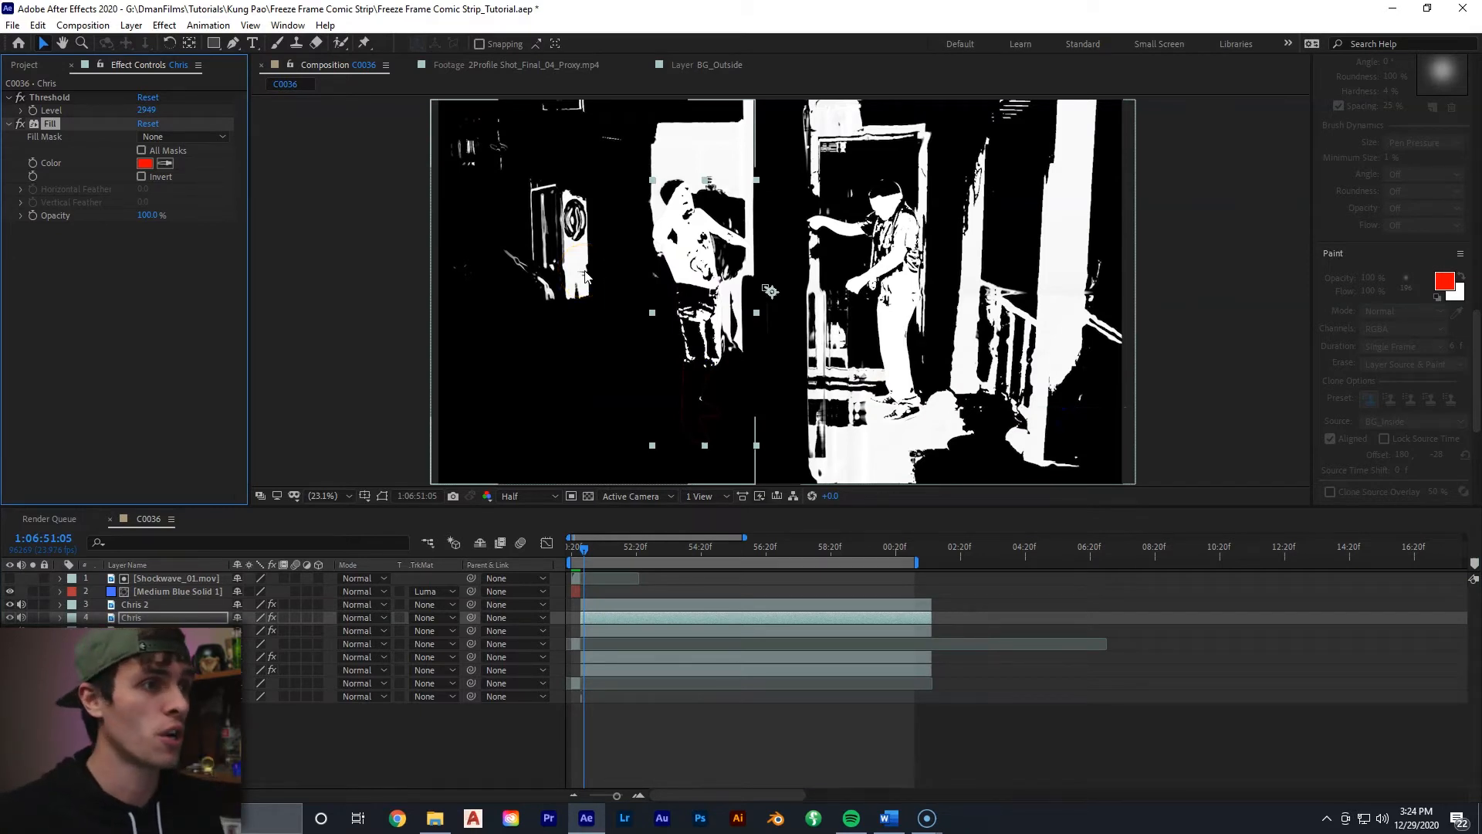
Hide the upper actor copy, and set the lower copy's Fill color to magenta, E110F4
{"action": "left_click", "coordinate": [12, 607]}
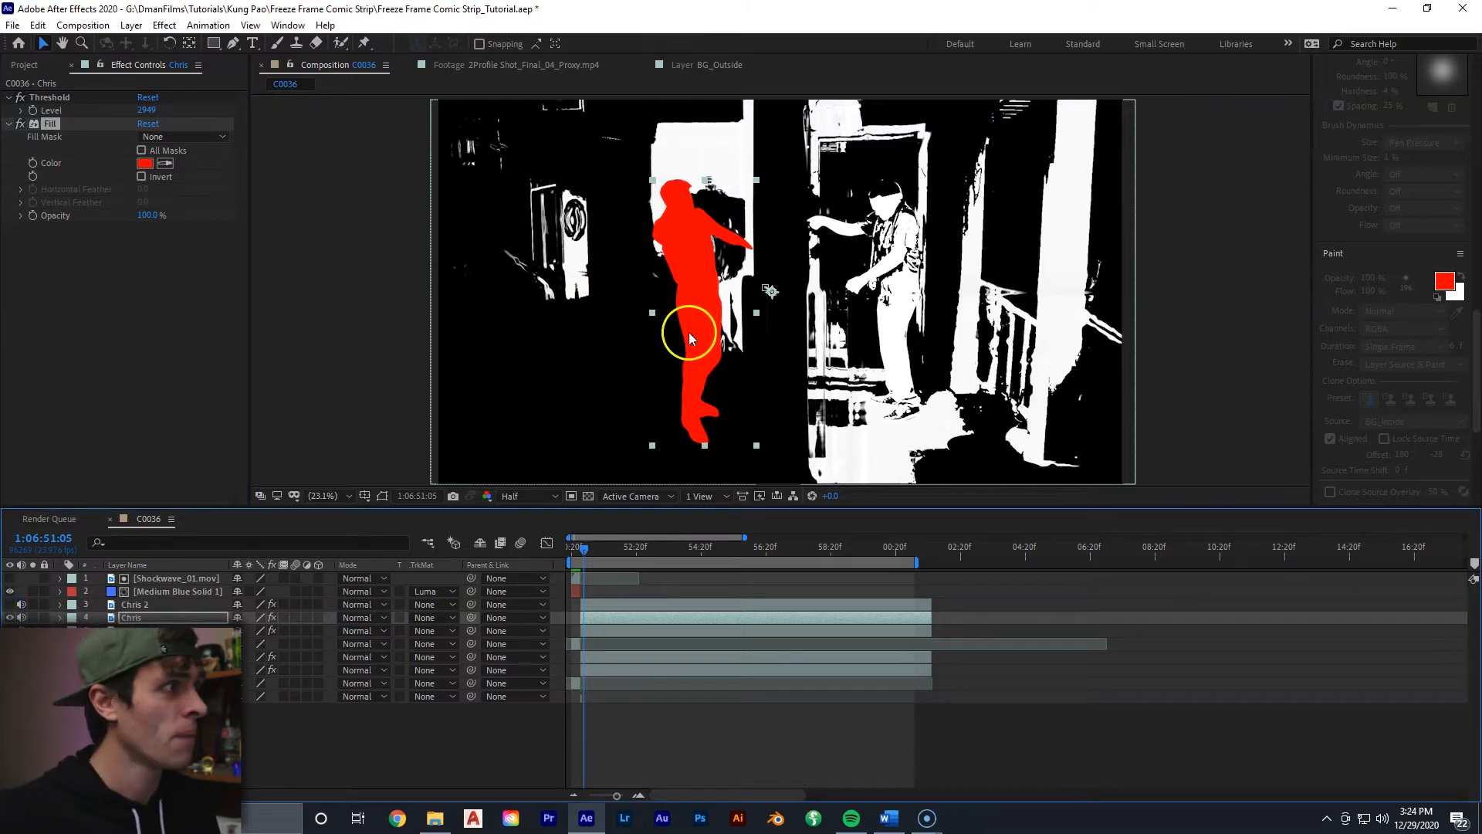
{"action": "left_click", "coordinate": [145, 163]}
{"action": "left_click", "coordinate": [210, 94]}
{"action": "left_click", "coordinate": [247, 85]}
{"action": "left_click_drag", "start_coordinate": [225, 85], "coordinate": [244, 60]}
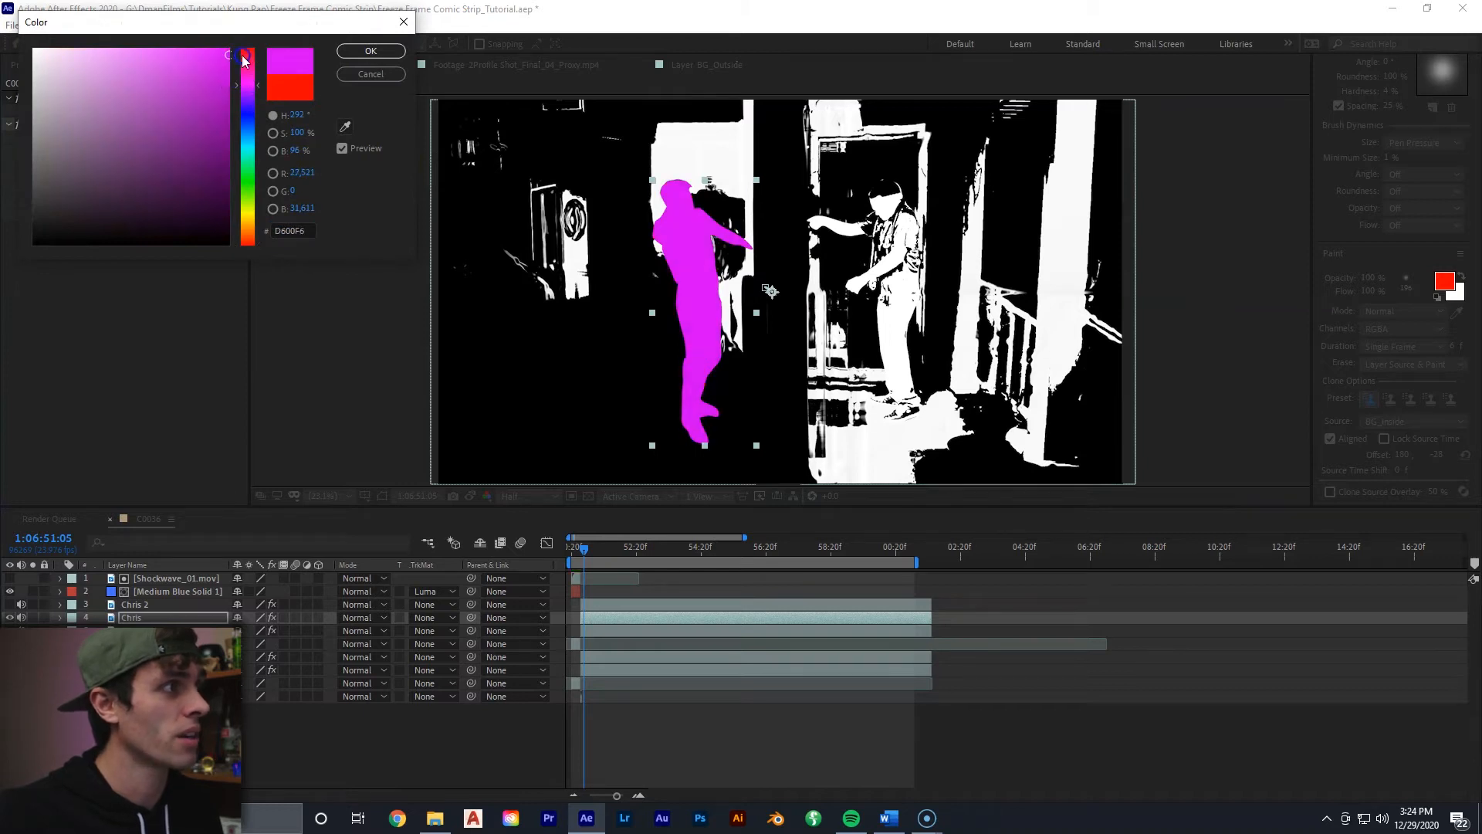
{"action": "left_click", "coordinate": [228, 76]}
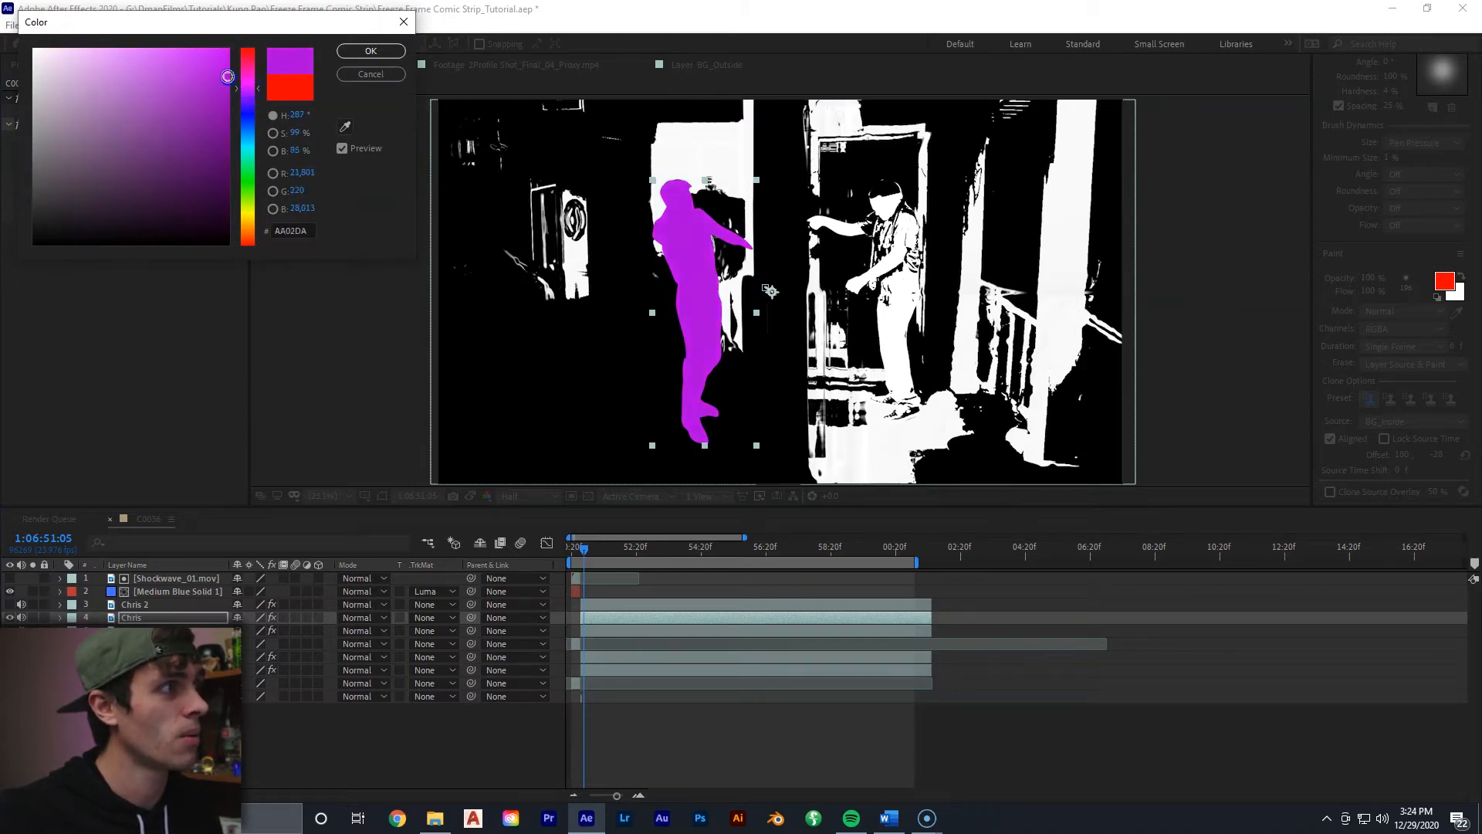
{"action": "left_click_drag", "start_coordinate": [253, 92], "coordinate": [248, 83]}
{"action": "left_click", "coordinate": [216, 56]}
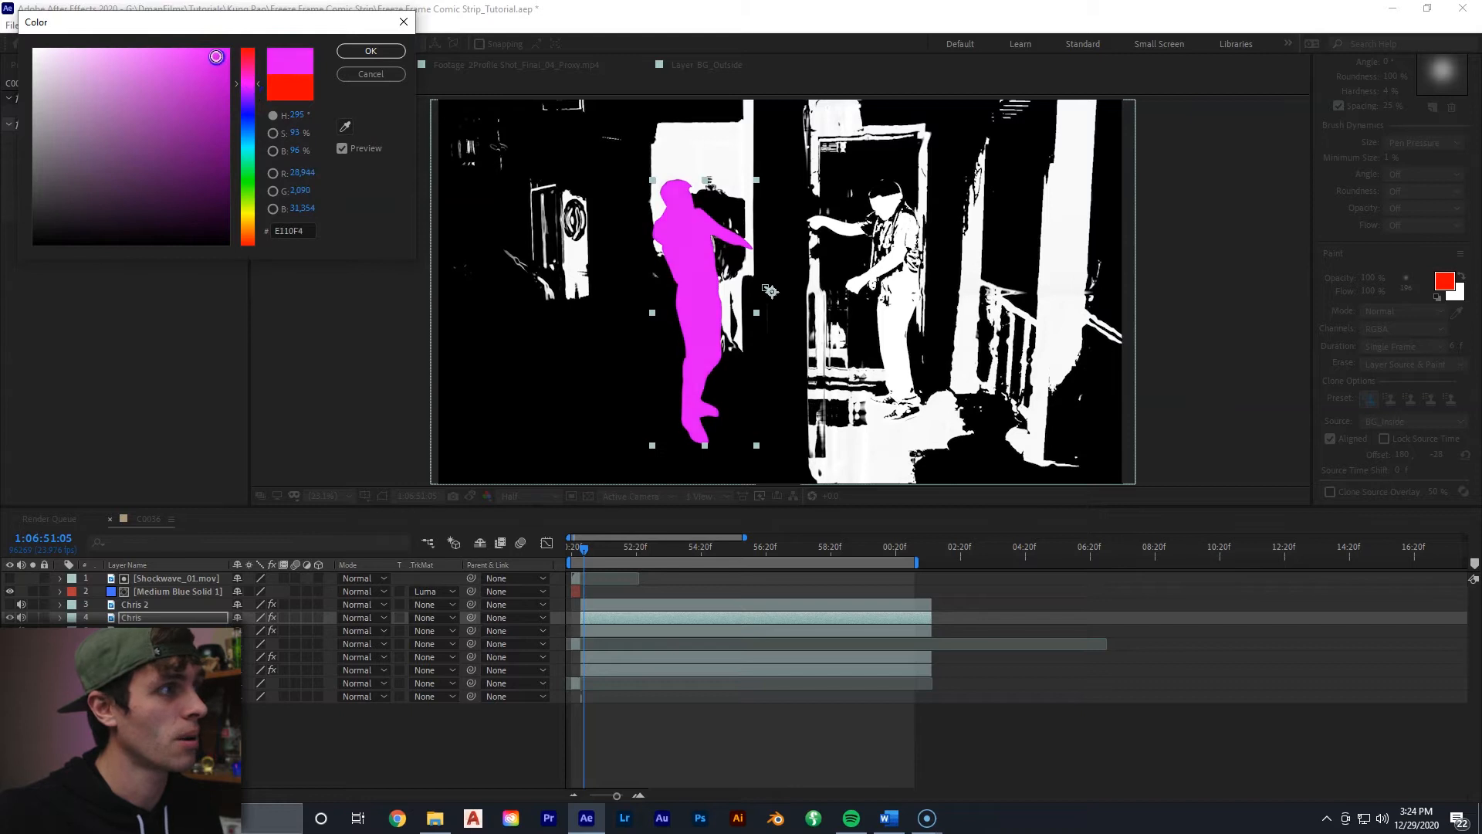
{"action": "left_click", "coordinate": [370, 50]}
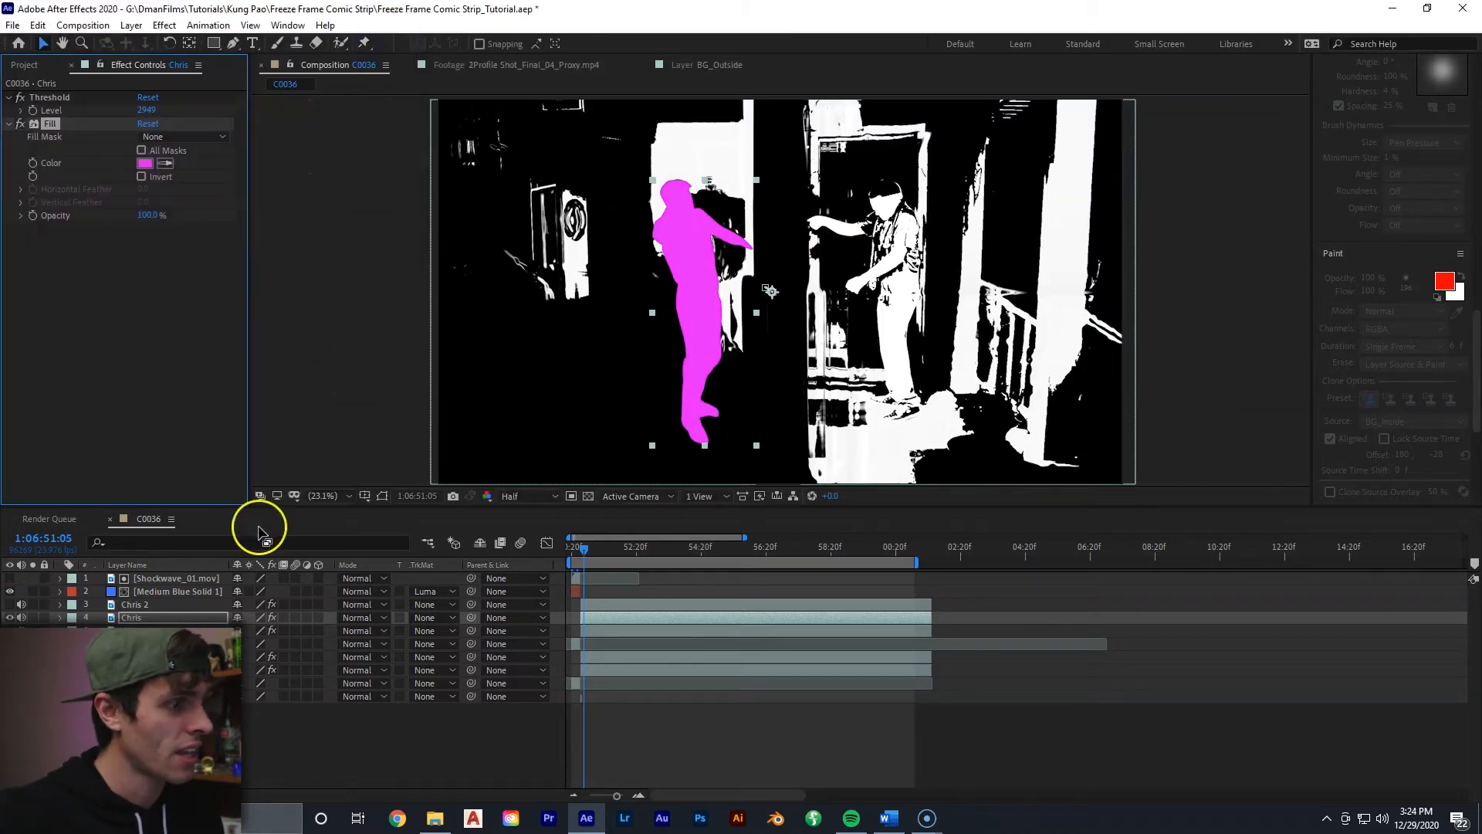
Play the shot to check the magenta silhouette's drift, and return to the start of the freeze frame
{"action": "key", "text": "space"}
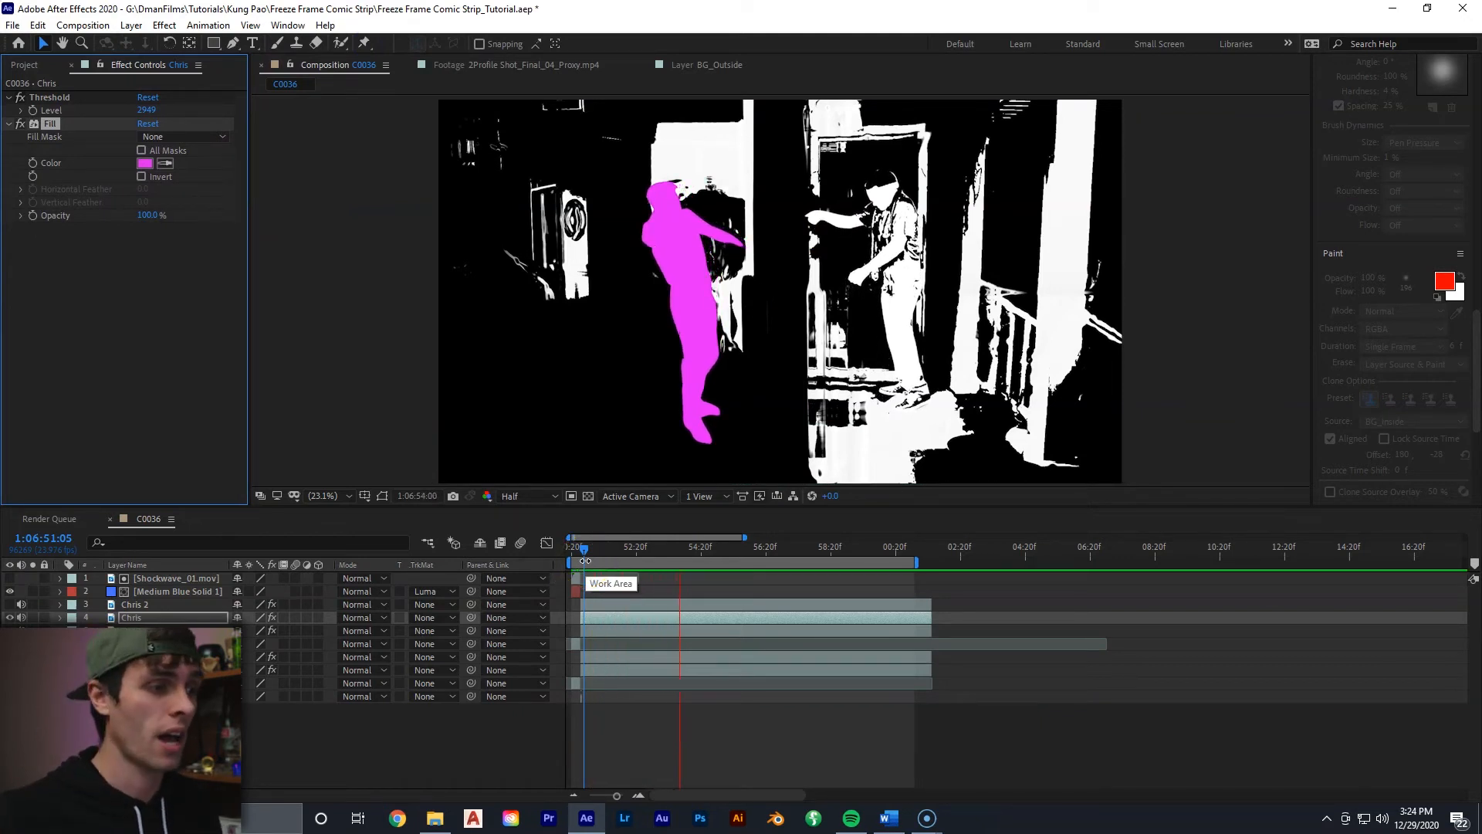
{"action": "left_click", "coordinate": [582, 550]}
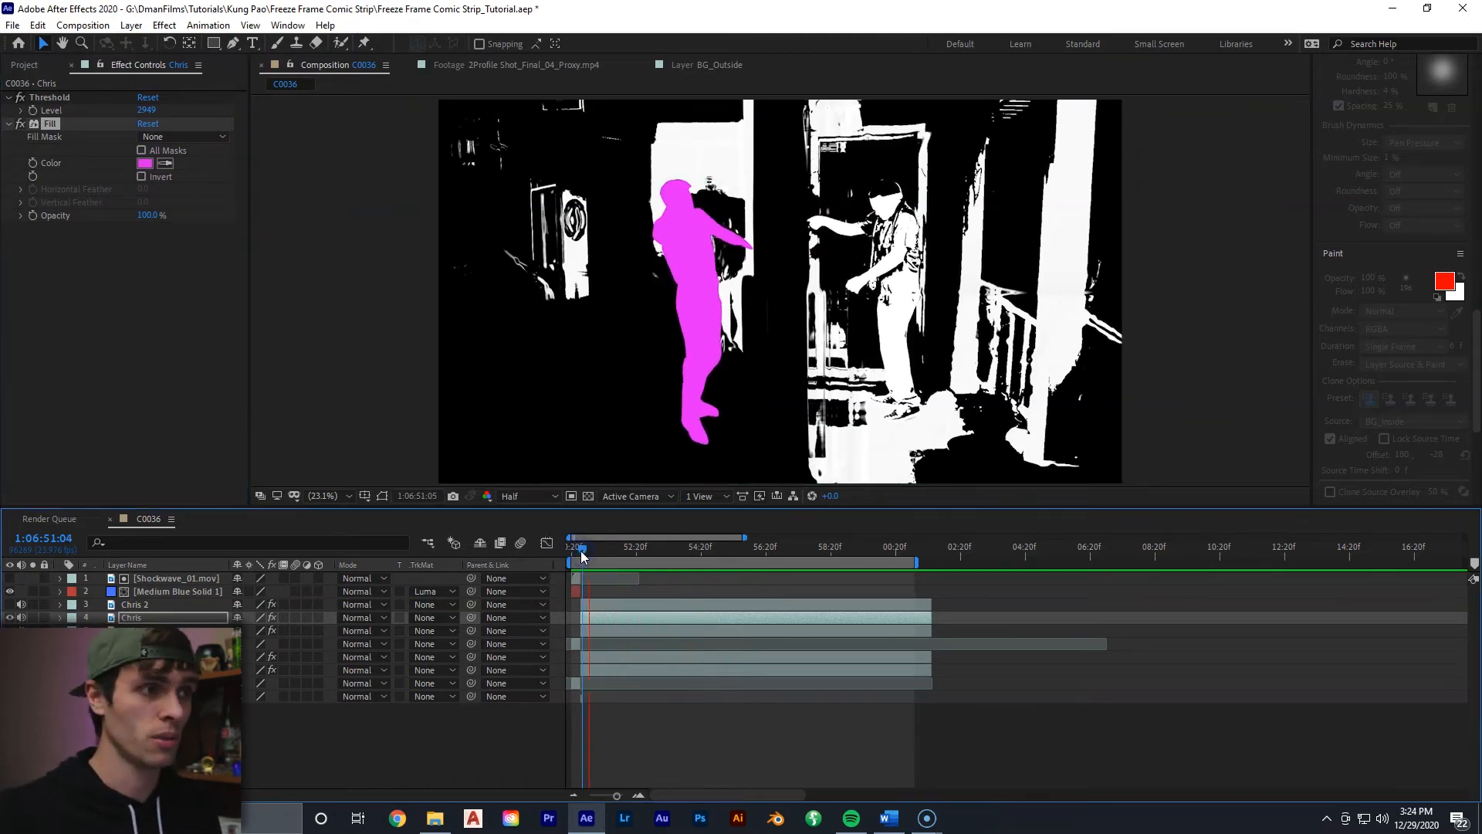
{"action": "left_click", "coordinate": [581, 549]}
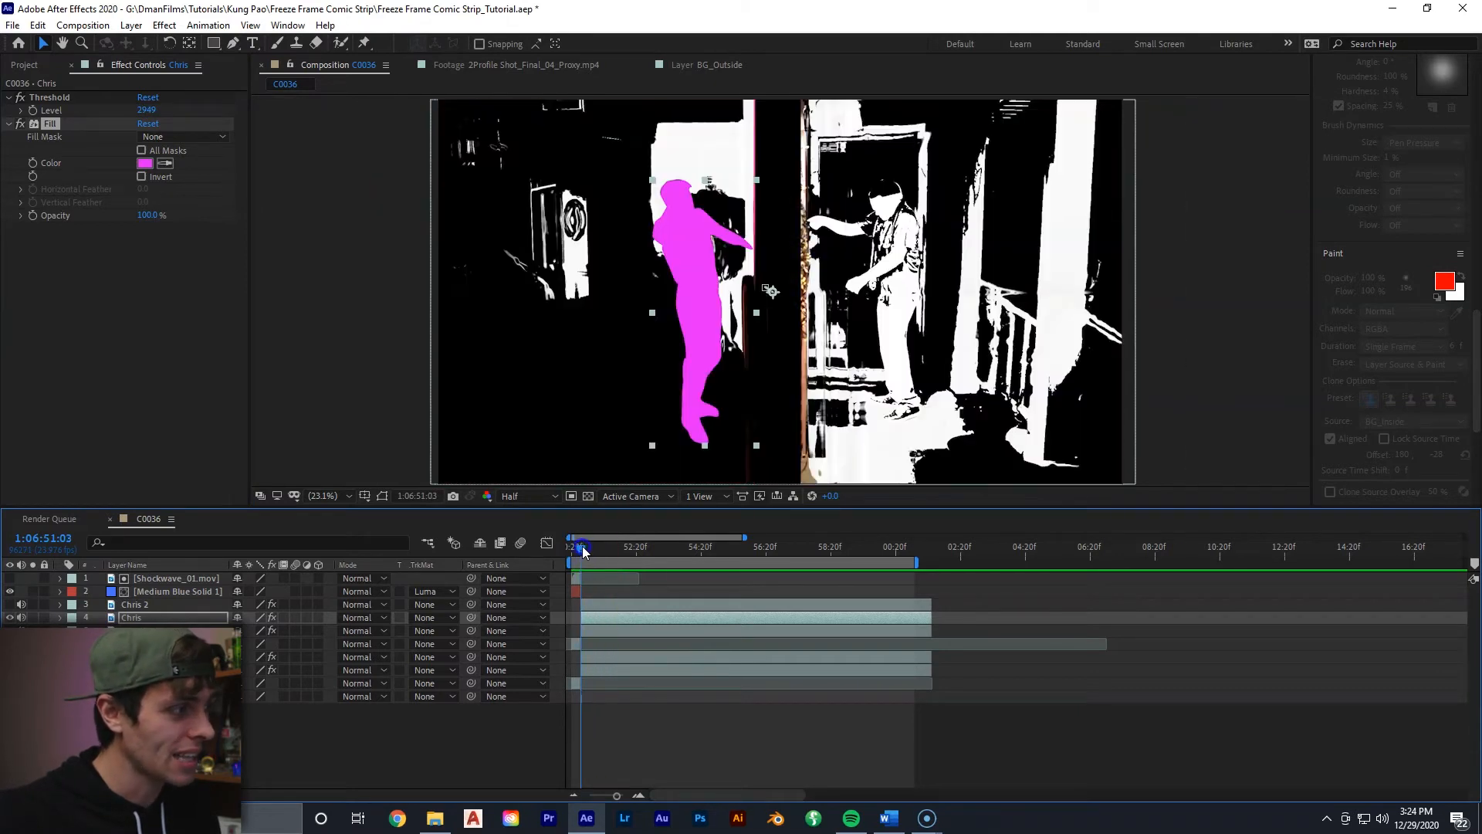
Show the upper actor copy again, and reveal the keyframed properties of both indoor actor layers
{"action": "left_click", "coordinate": [10, 604]}
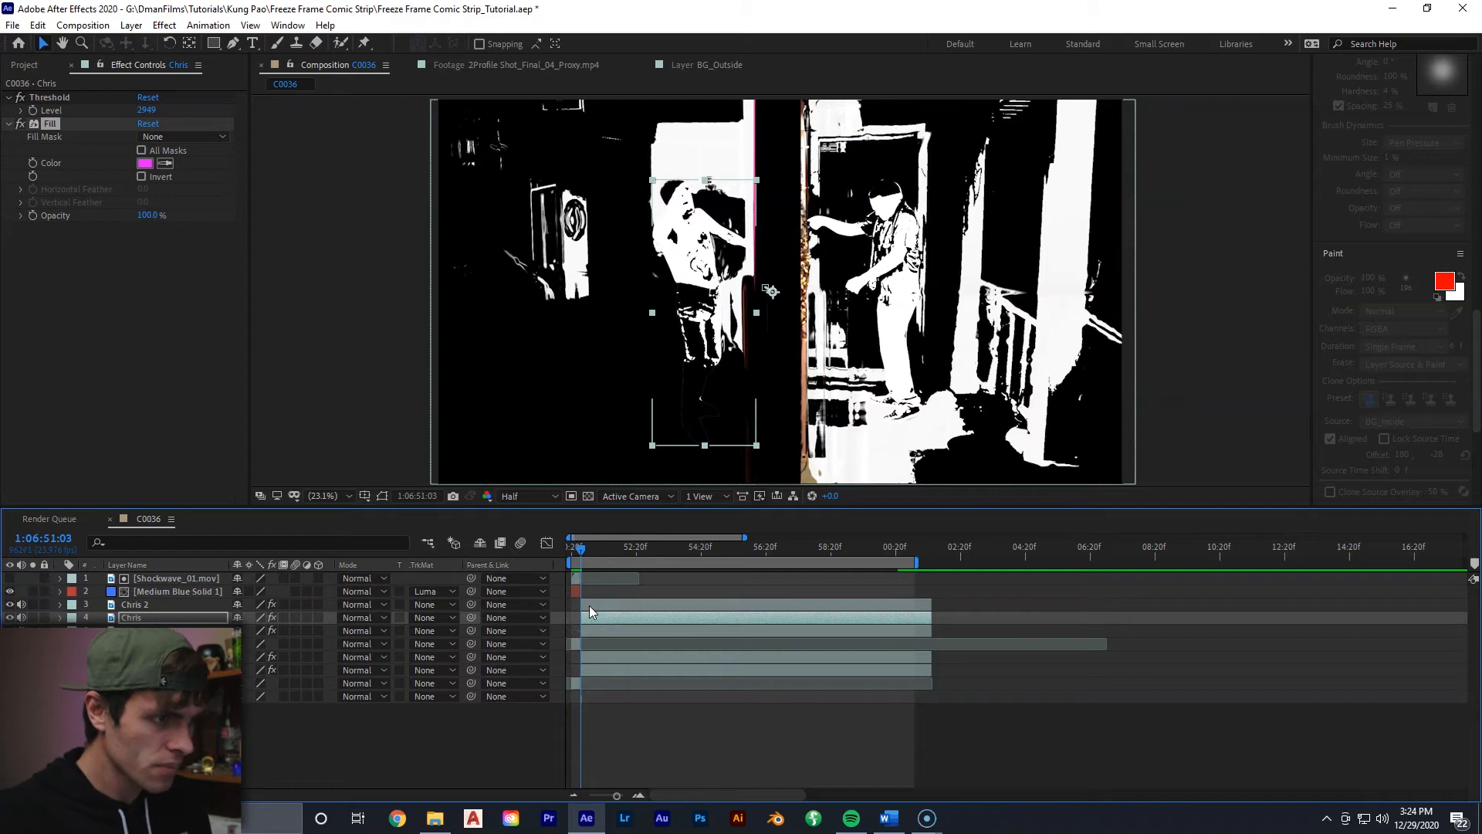
{"action": "left_click", "coordinate": [590, 607]}
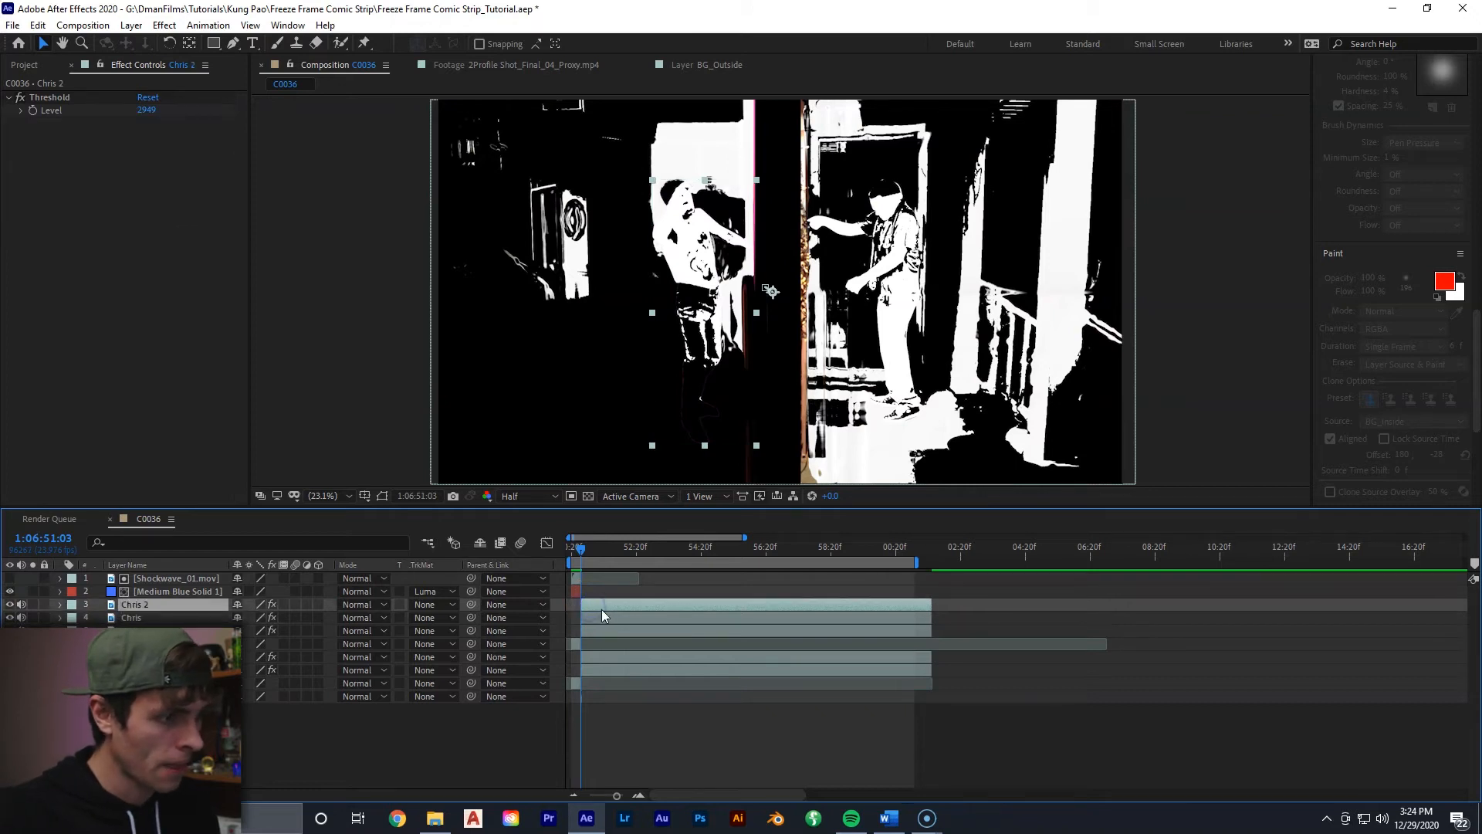
{"action": "key", "text": "u"}
{"action": "left_click", "coordinate": [591, 653]}
{"action": "key", "text": "u"}
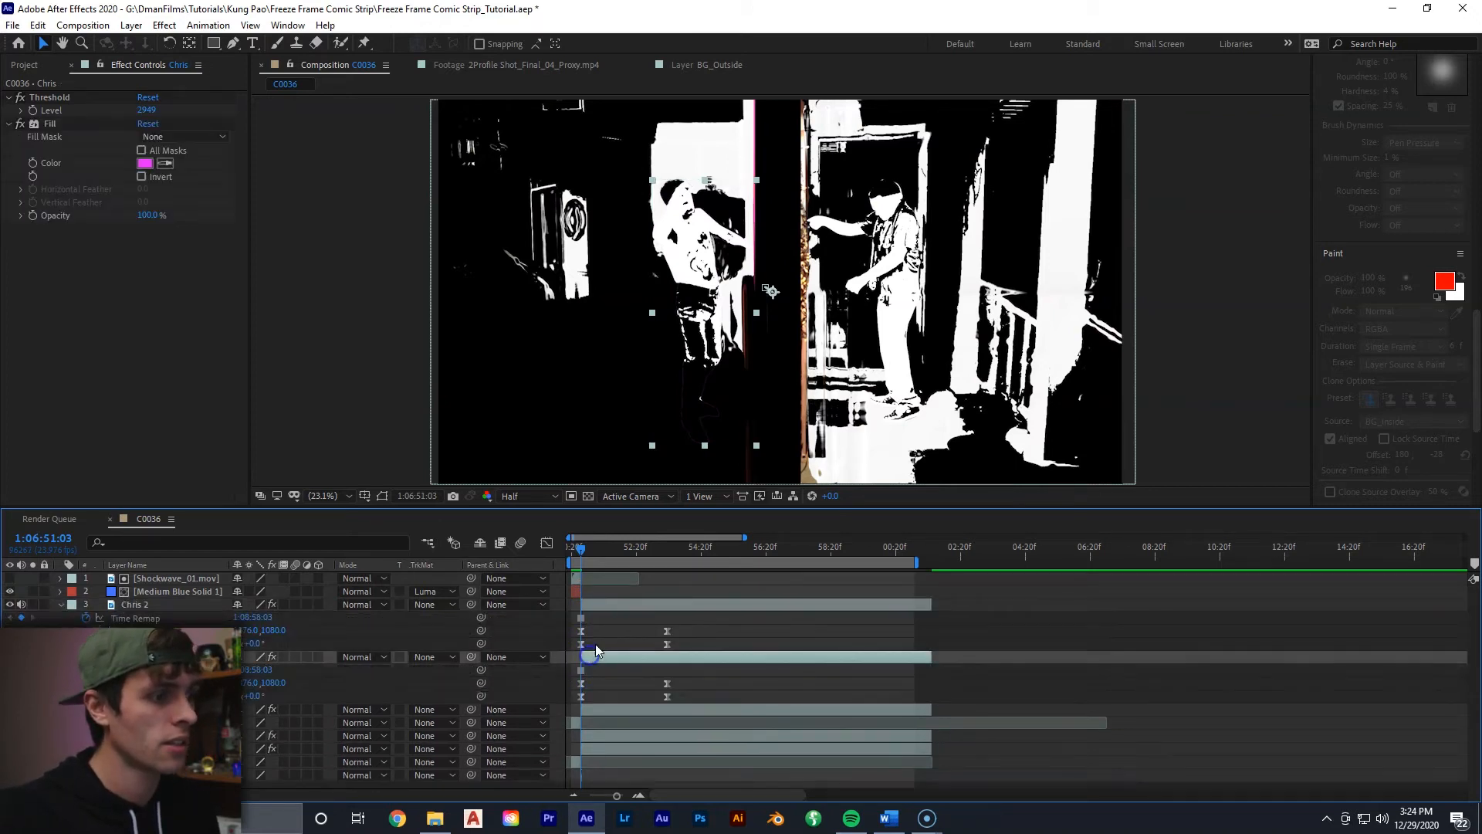
At 1:06:53:19, shift the magenta copy slightly left so it peeks out behind the actor as an outline
{"action": "left_click_drag", "start_coordinate": [596, 548], "coordinate": [674, 559]}
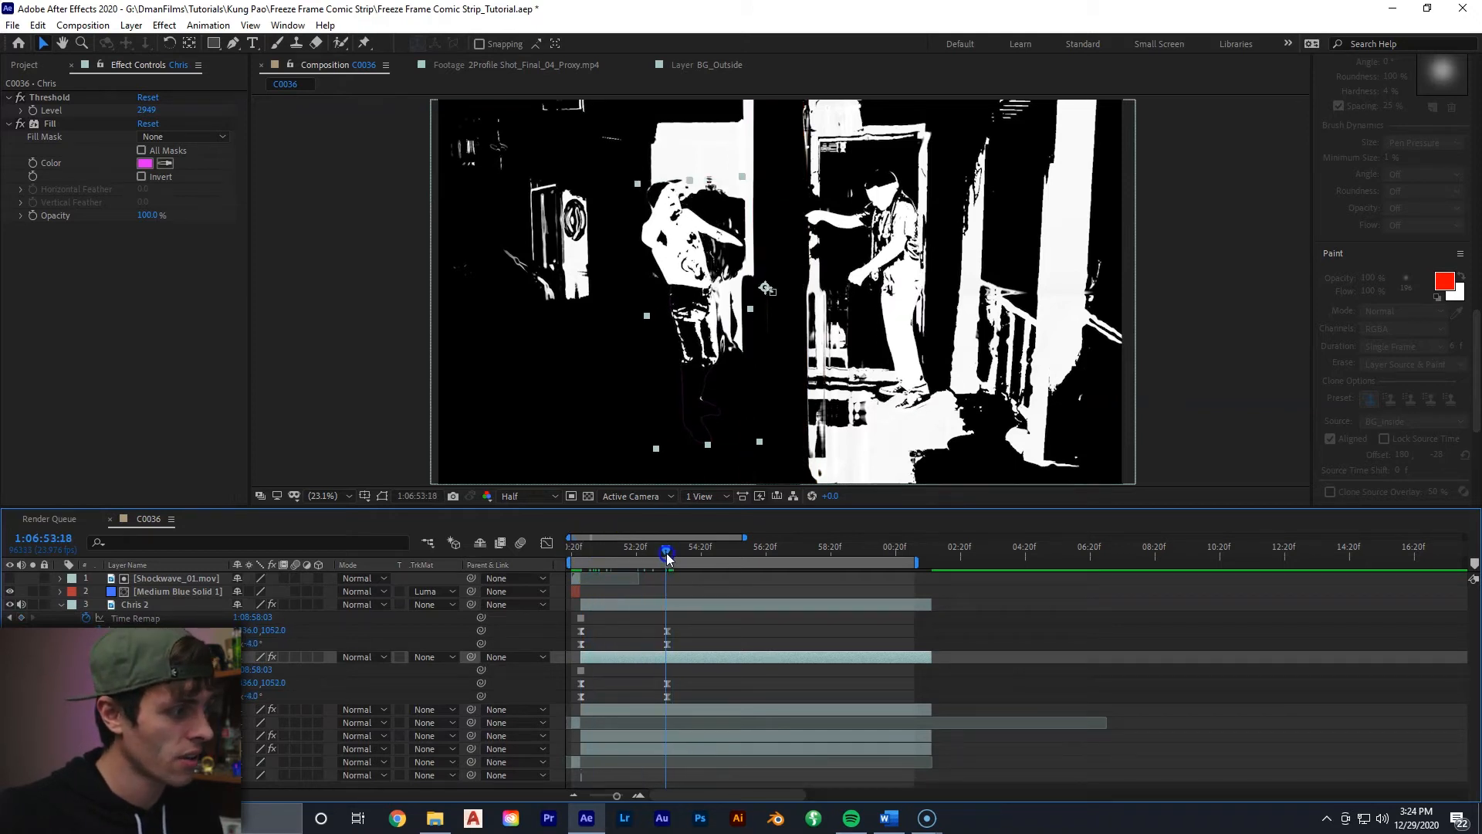
{"action": "key", "text": "Page_Down"}
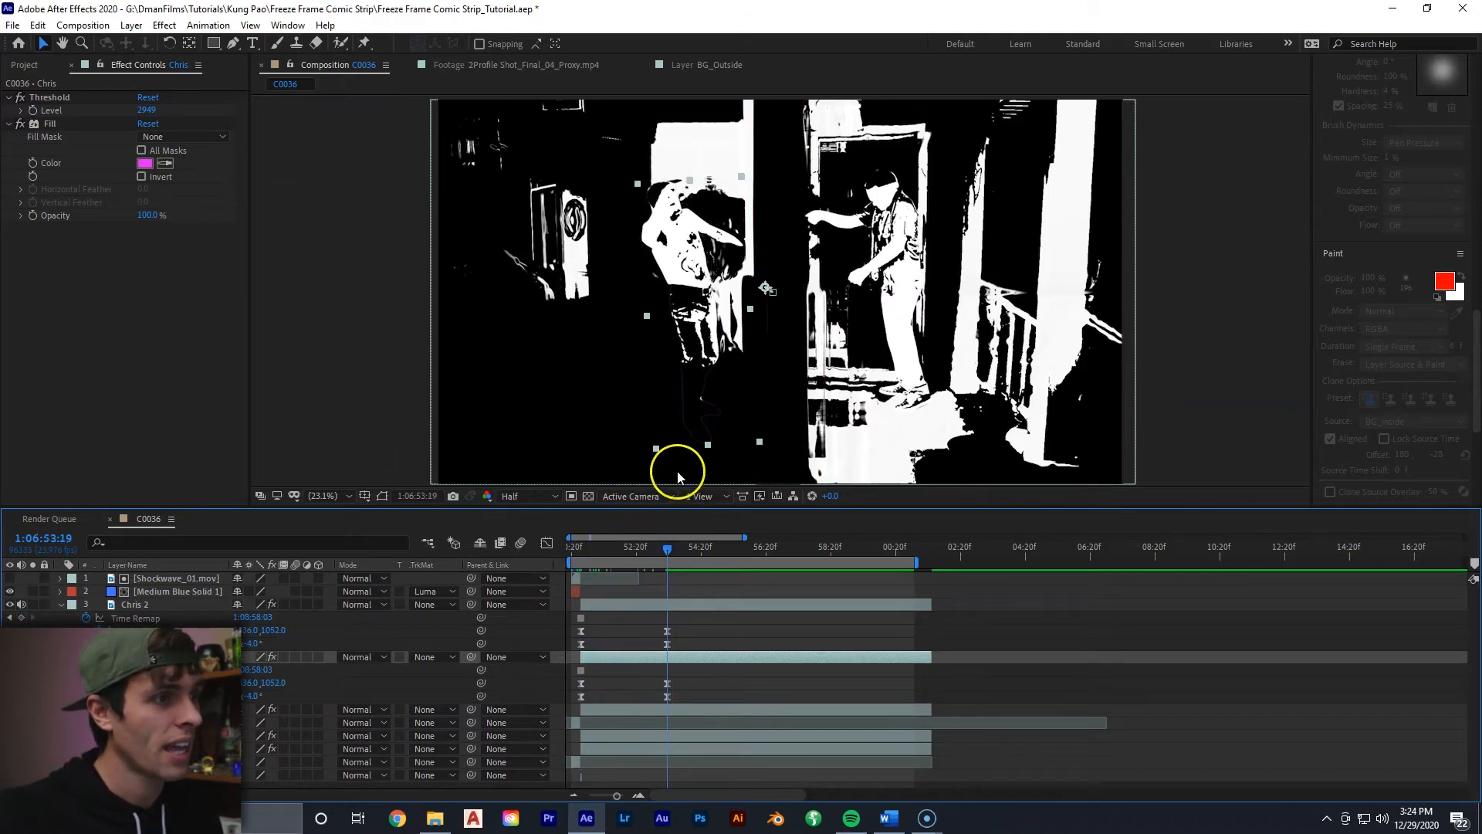
{"action": "left_click_drag", "start_coordinate": [701, 290], "coordinate": [693, 290]}
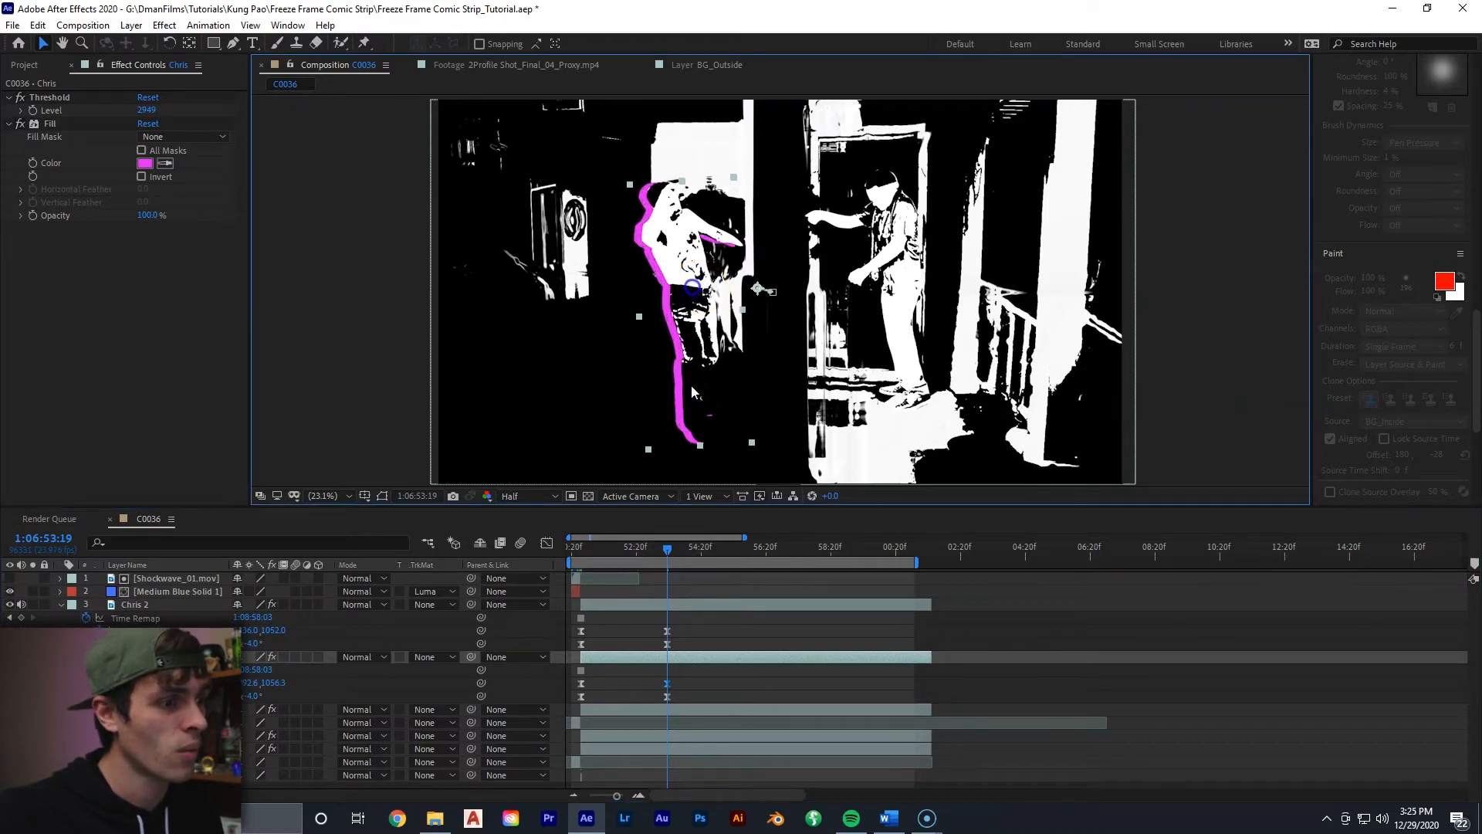
Play the freeze frame from the shockwave twice to check how the magenta outline slides out
{"action": "left_click_drag", "start_coordinate": [655, 531], "coordinate": [560, 581]}
{"action": "key", "text": "space"}
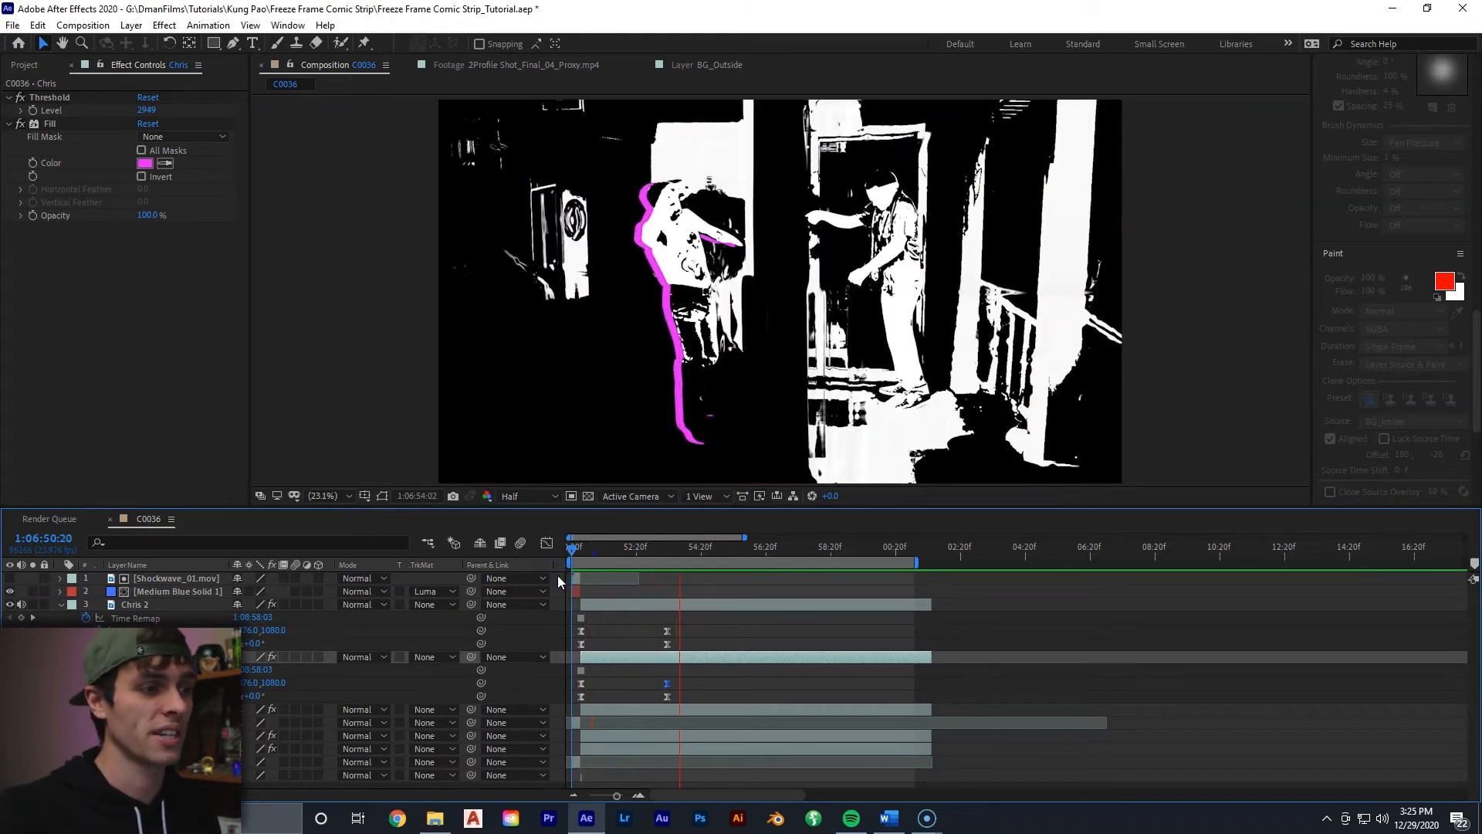
{"action": "left_click", "coordinate": [562, 580]}
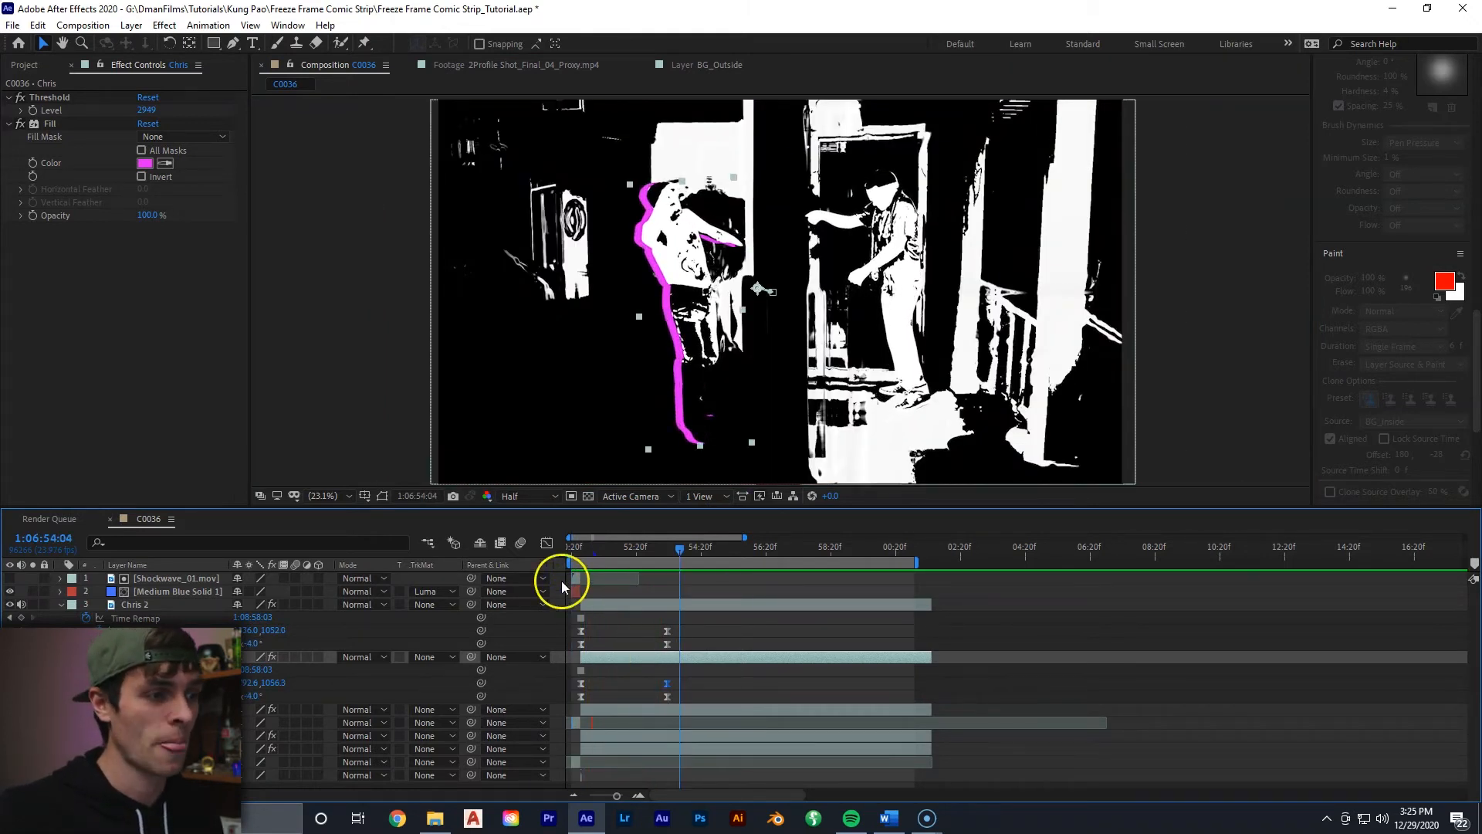
{"action": "left_click_drag", "start_coordinate": [619, 545], "coordinate": [512, 549]}
{"action": "key", "text": "space"}
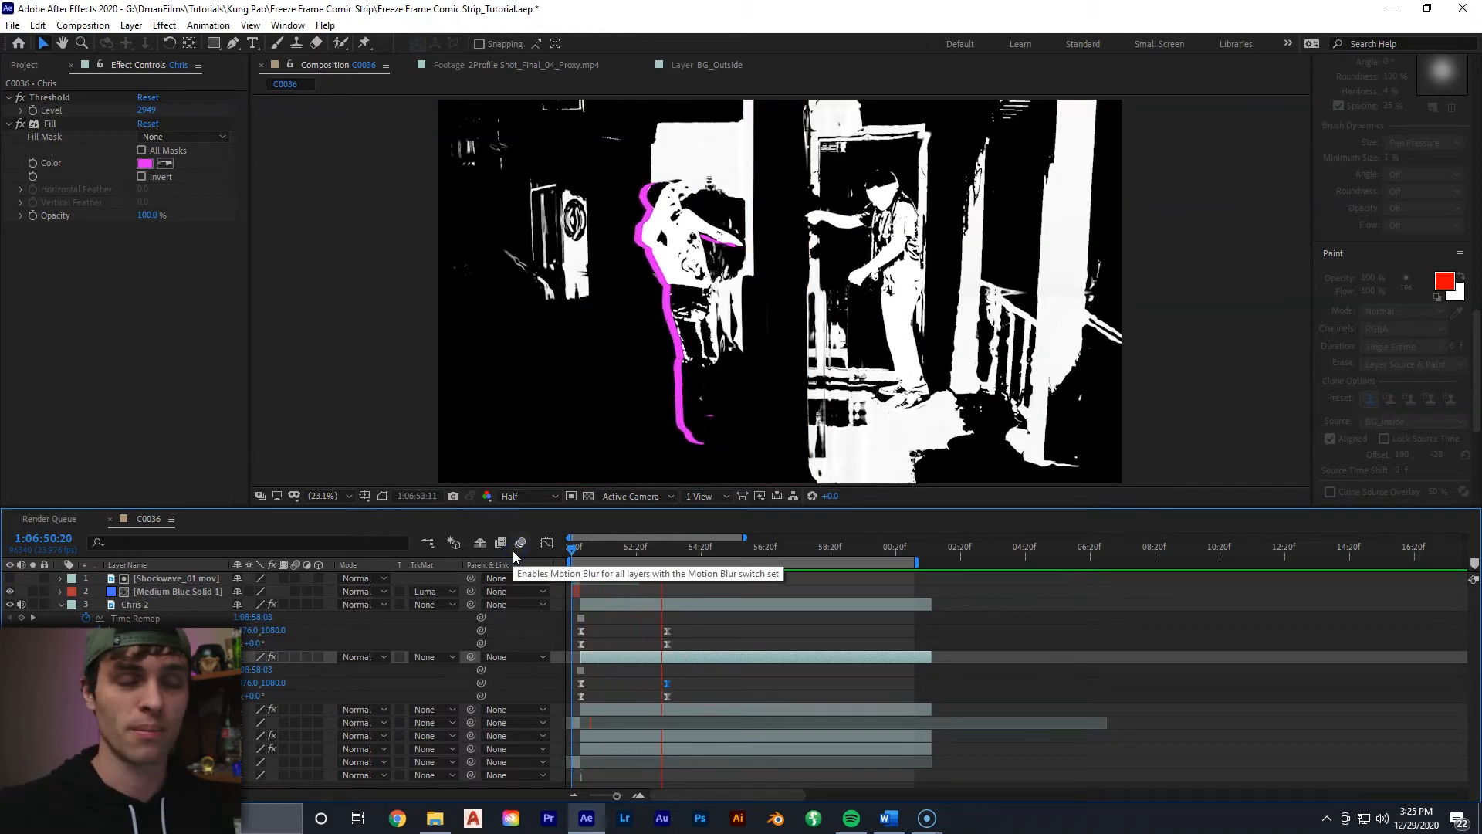
Reveal the magenta copy's Mask Path, and start keyframing it at 1:06:51:03, the freeze frame's first frame
{"action": "left_click", "coordinate": [601, 620]}
{"action": "left_click", "coordinate": [595, 653]}
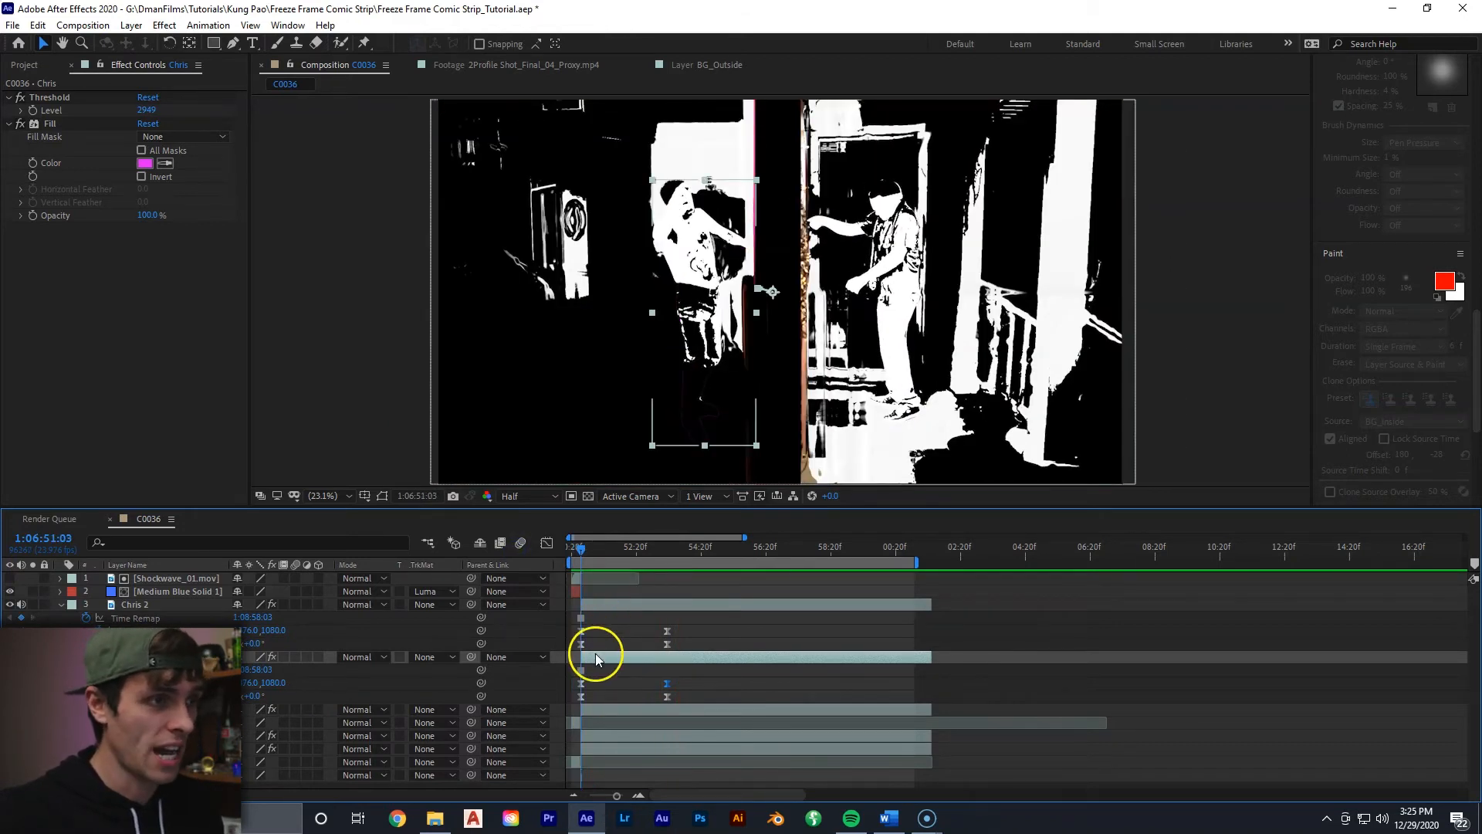
{"action": "left_click_drag", "start_coordinate": [599, 549], "coordinate": [641, 550]}
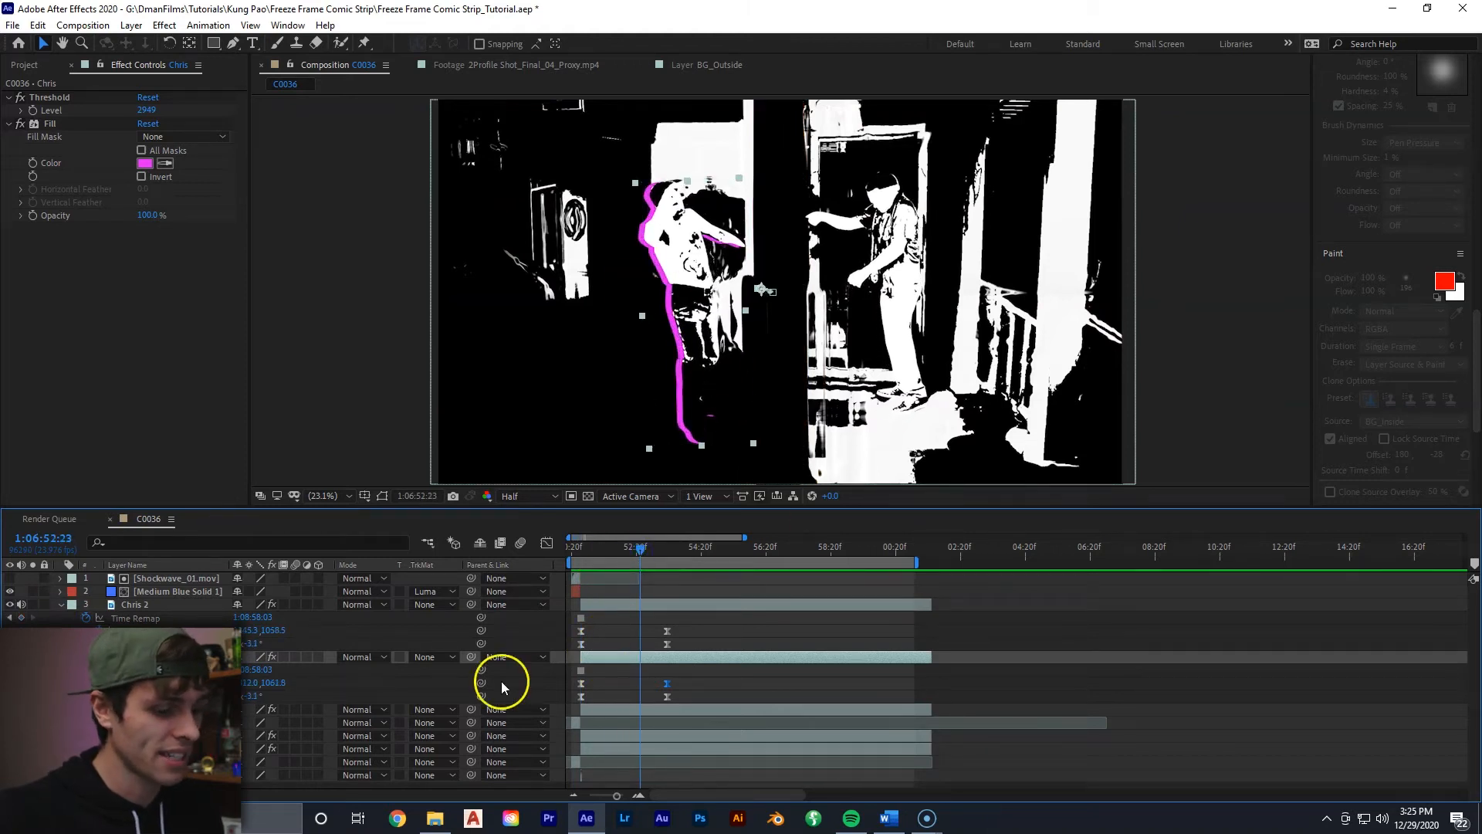
{"action": "key", "text": "m"}
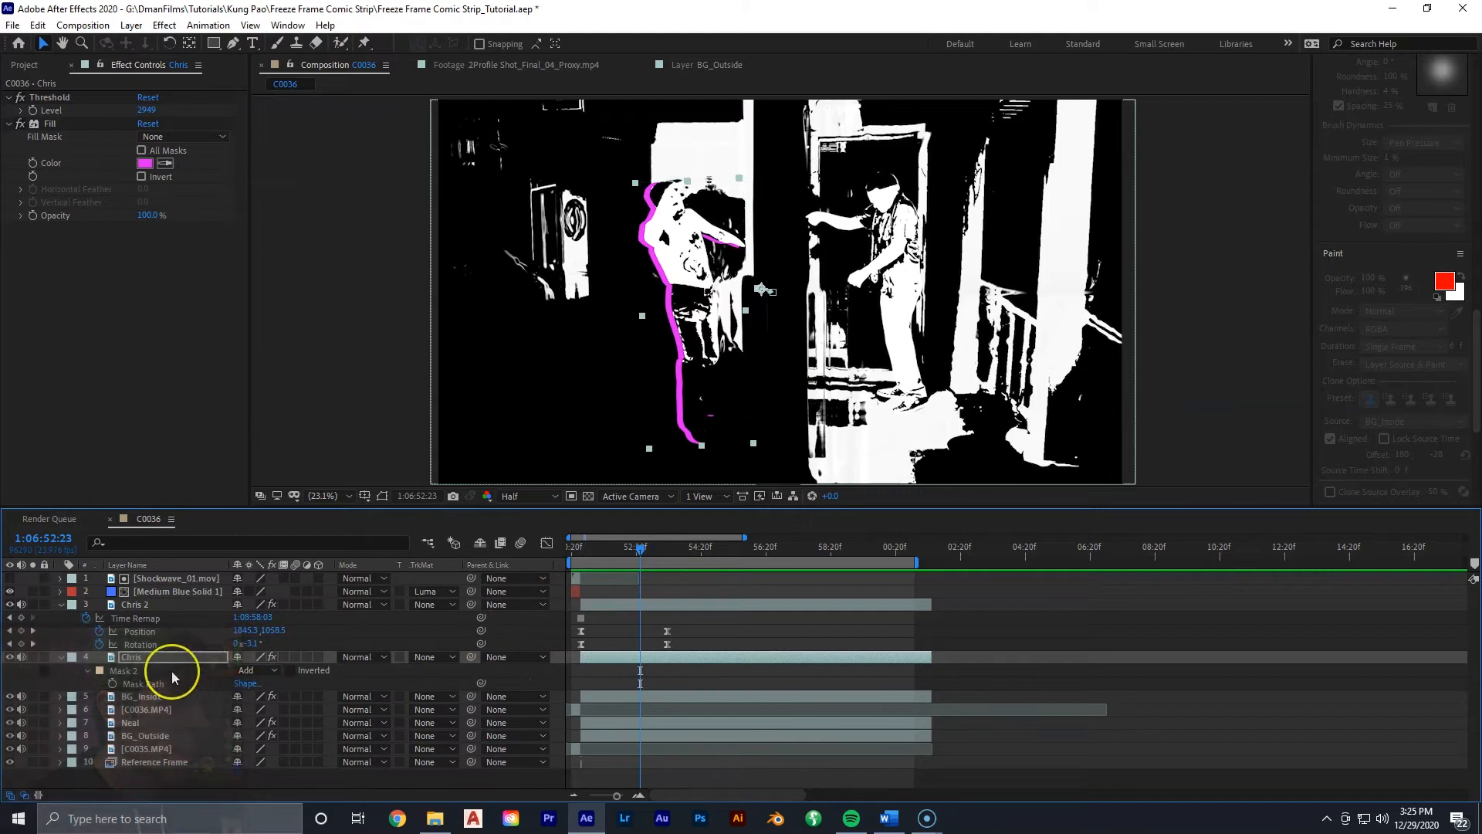
{"action": "left_click_drag", "start_coordinate": [599, 550], "coordinate": [585, 559]}
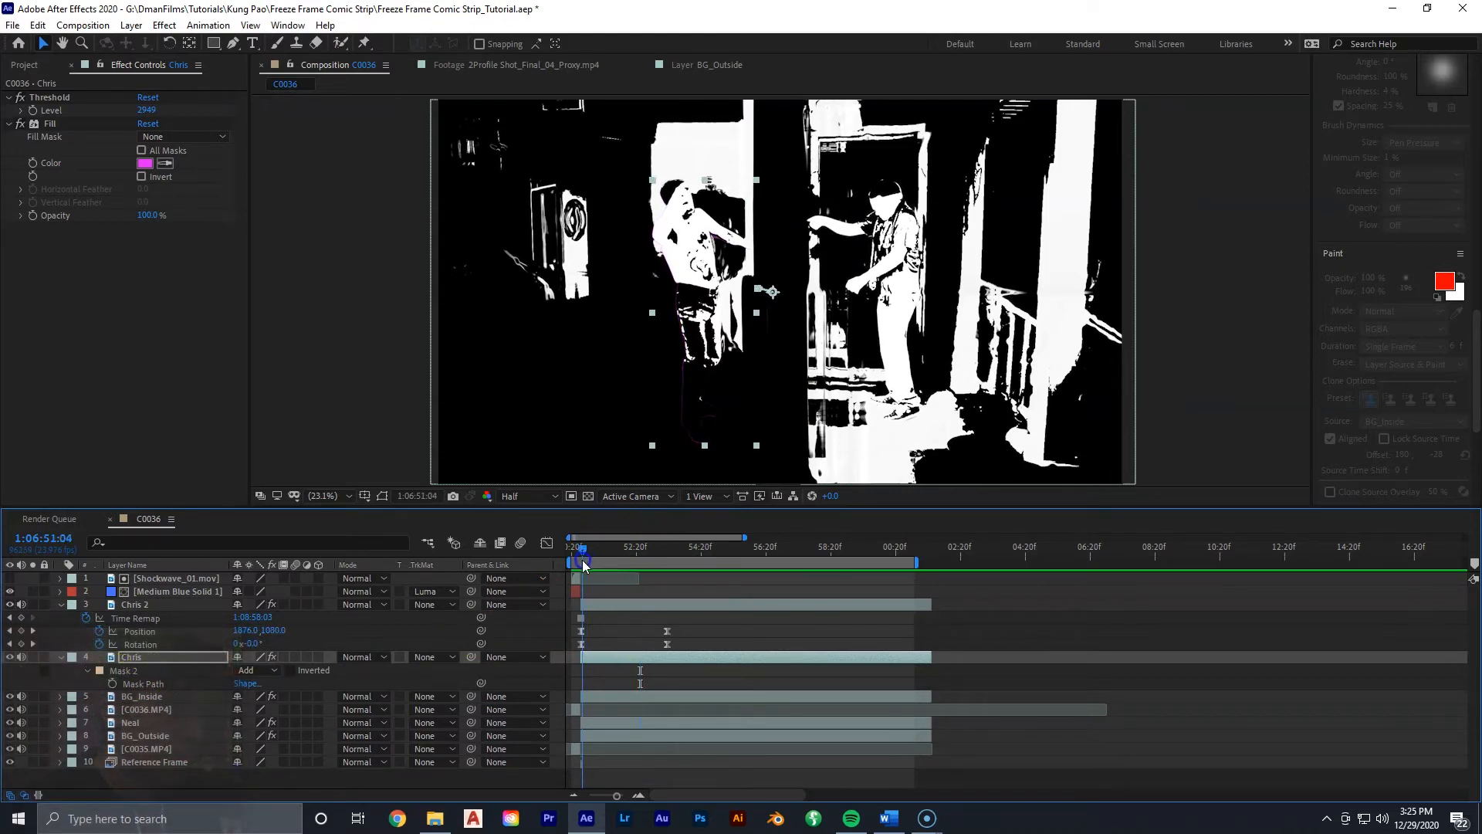
{"action": "left_click_drag", "start_coordinate": [617, 795], "coordinate": [665, 769]}
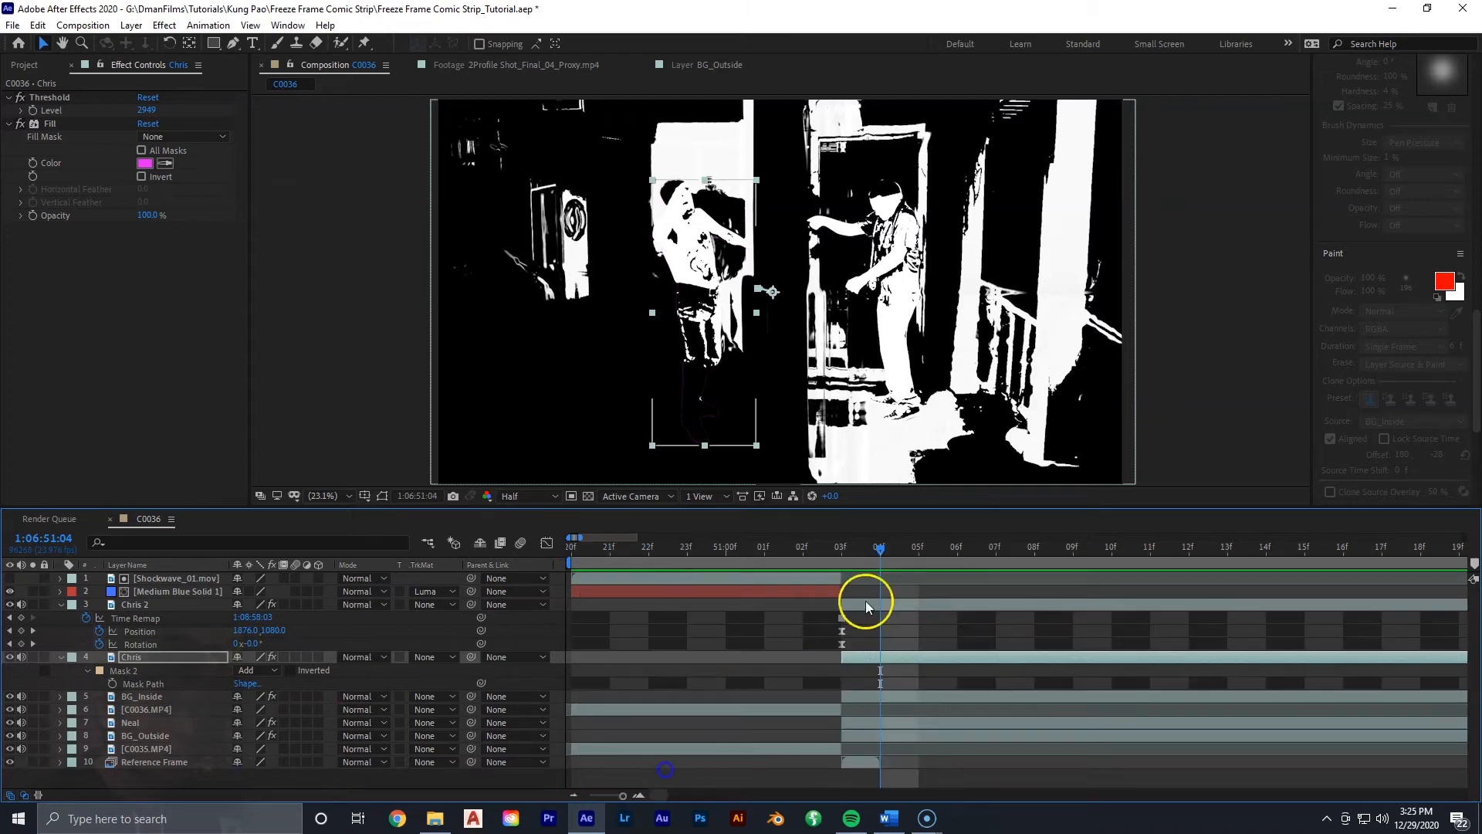
{"action": "left_click", "coordinate": [843, 551]}
{"action": "left_click", "coordinate": [109, 683]}
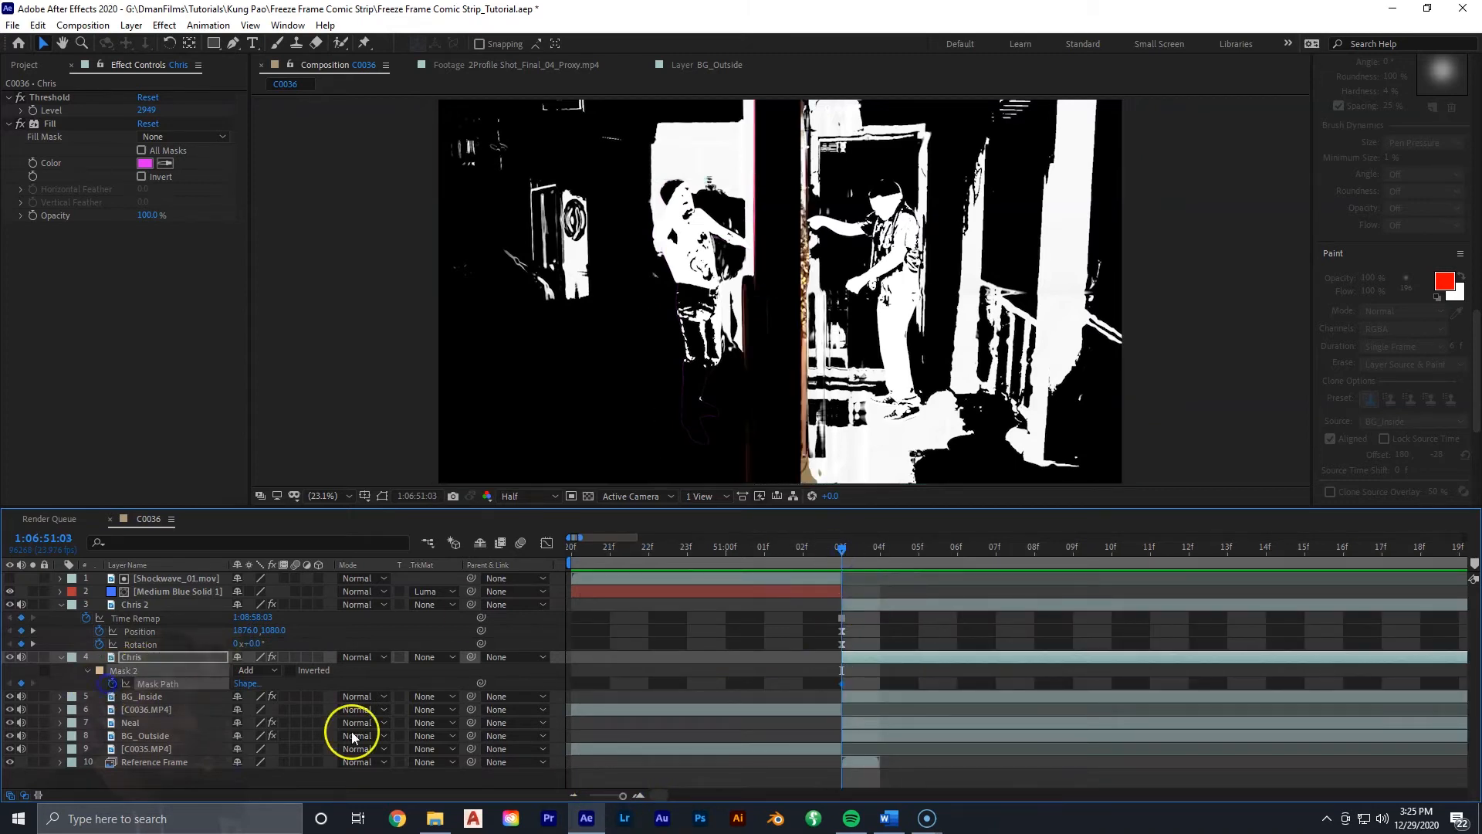
At 1:06:53:19, show the mask path and pull pointed comic spikes outward from the magenta outline along the actor's back and legs
{"action": "left_click_drag", "start_coordinate": [623, 795], "coordinate": [611, 796]}
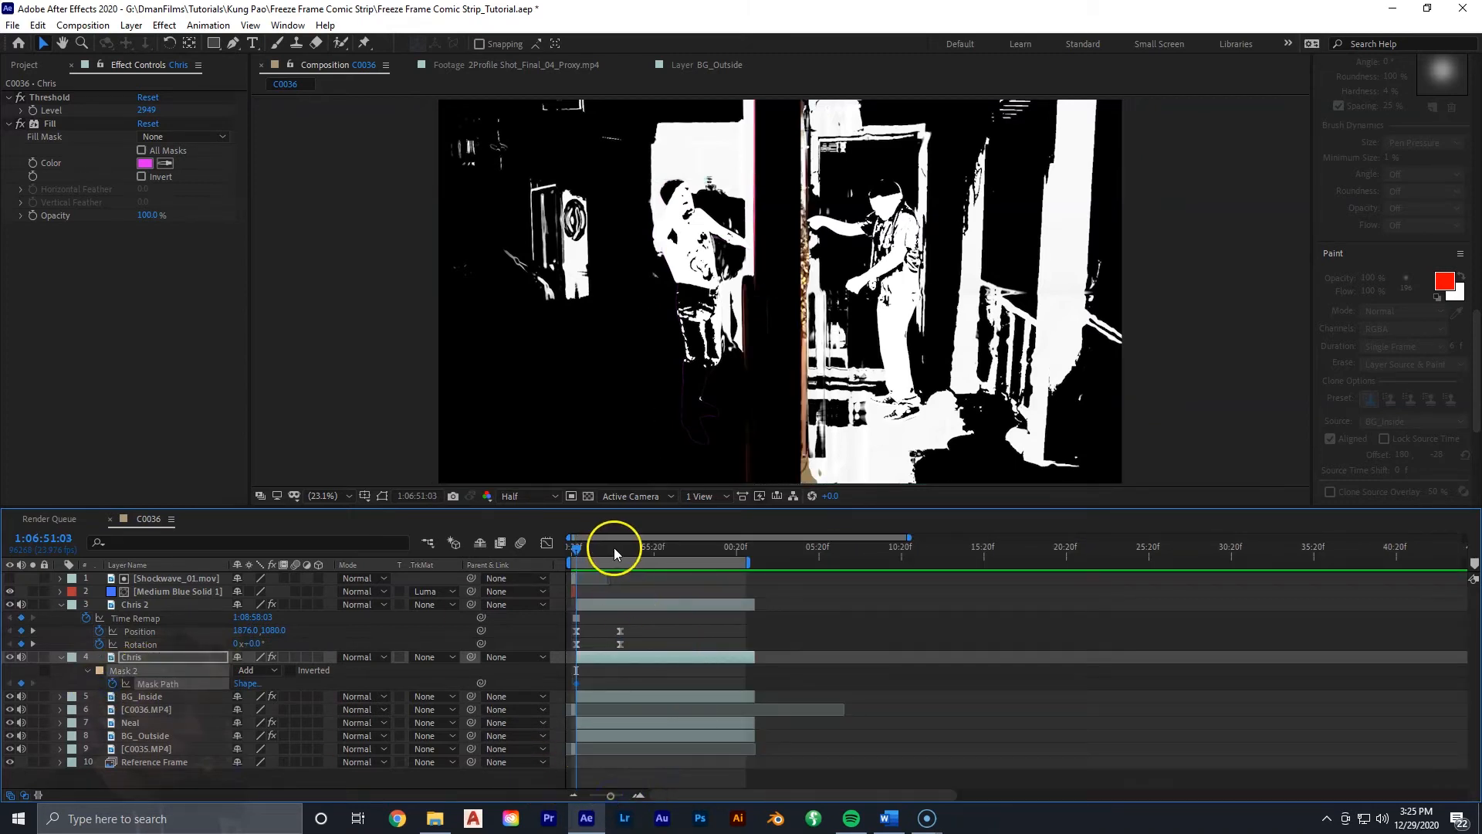
{"action": "left_click_drag", "start_coordinate": [609, 548], "coordinate": [619, 548]}
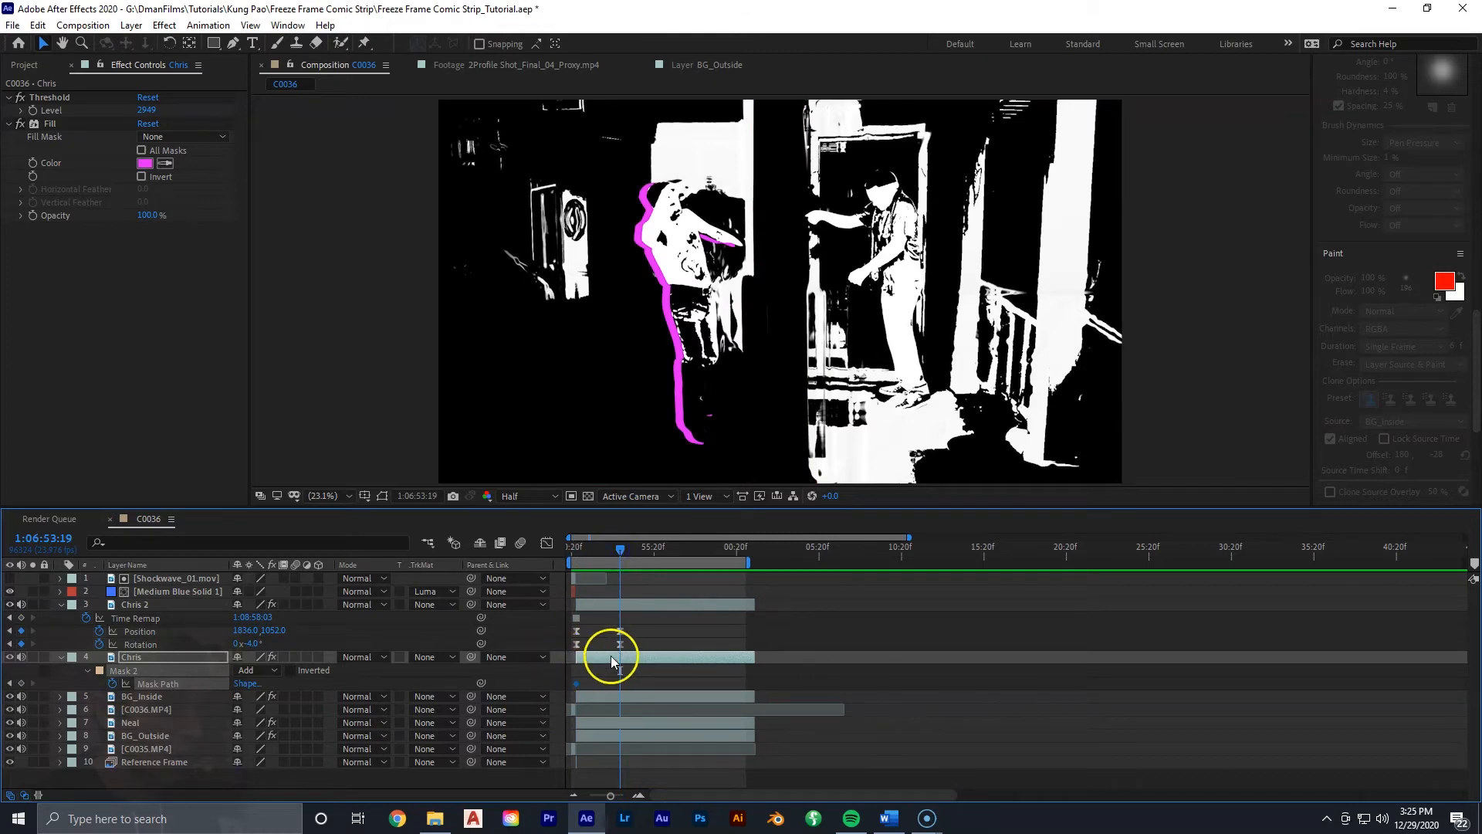
{"action": "scroll", "coordinate": [582, 258], "scroll_direction": "up", "scroll_amount": 1}
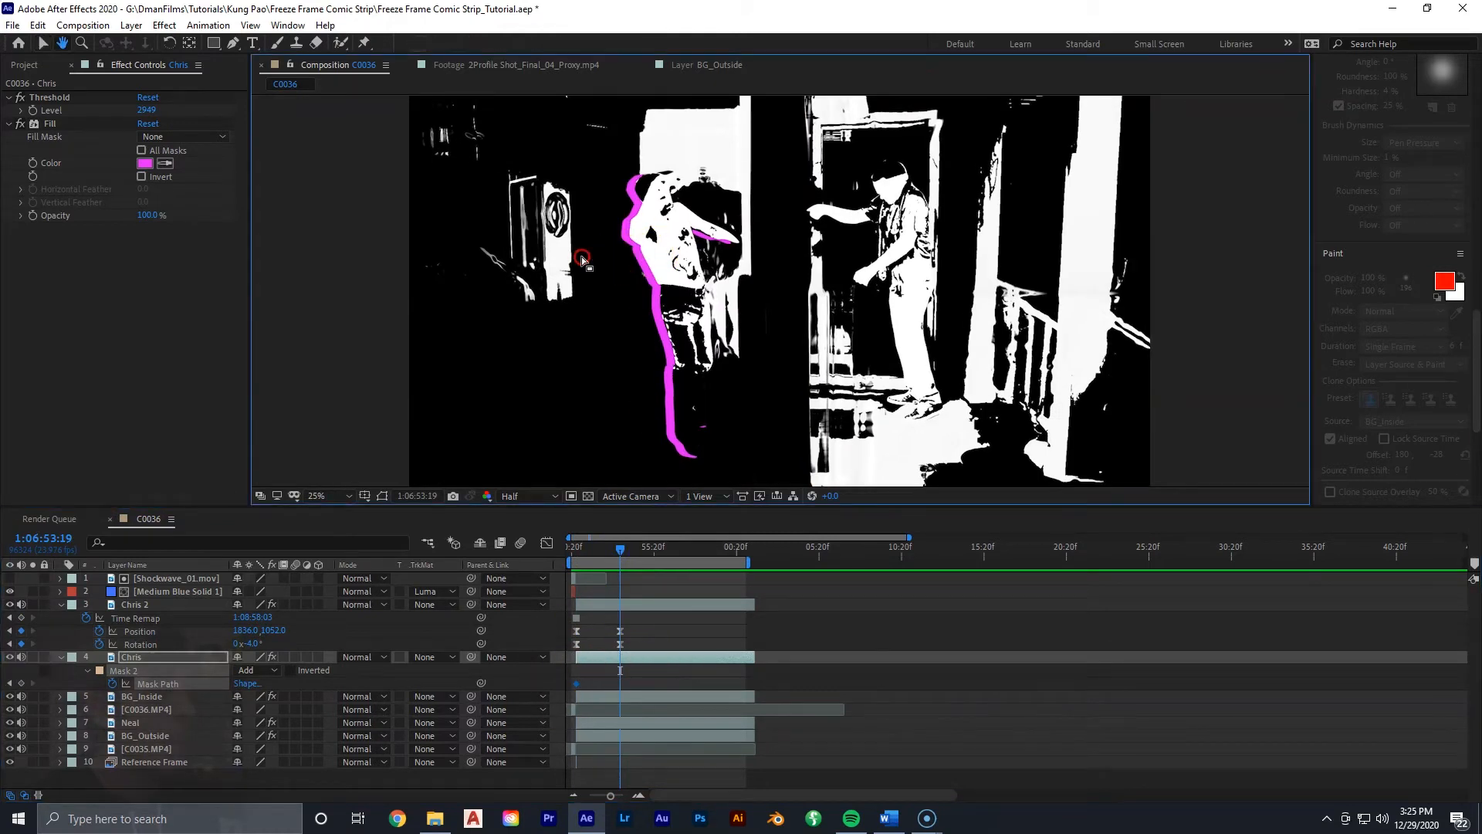
{"action": "scroll", "coordinate": [582, 259], "scroll_direction": "up", "scroll_amount": 2}
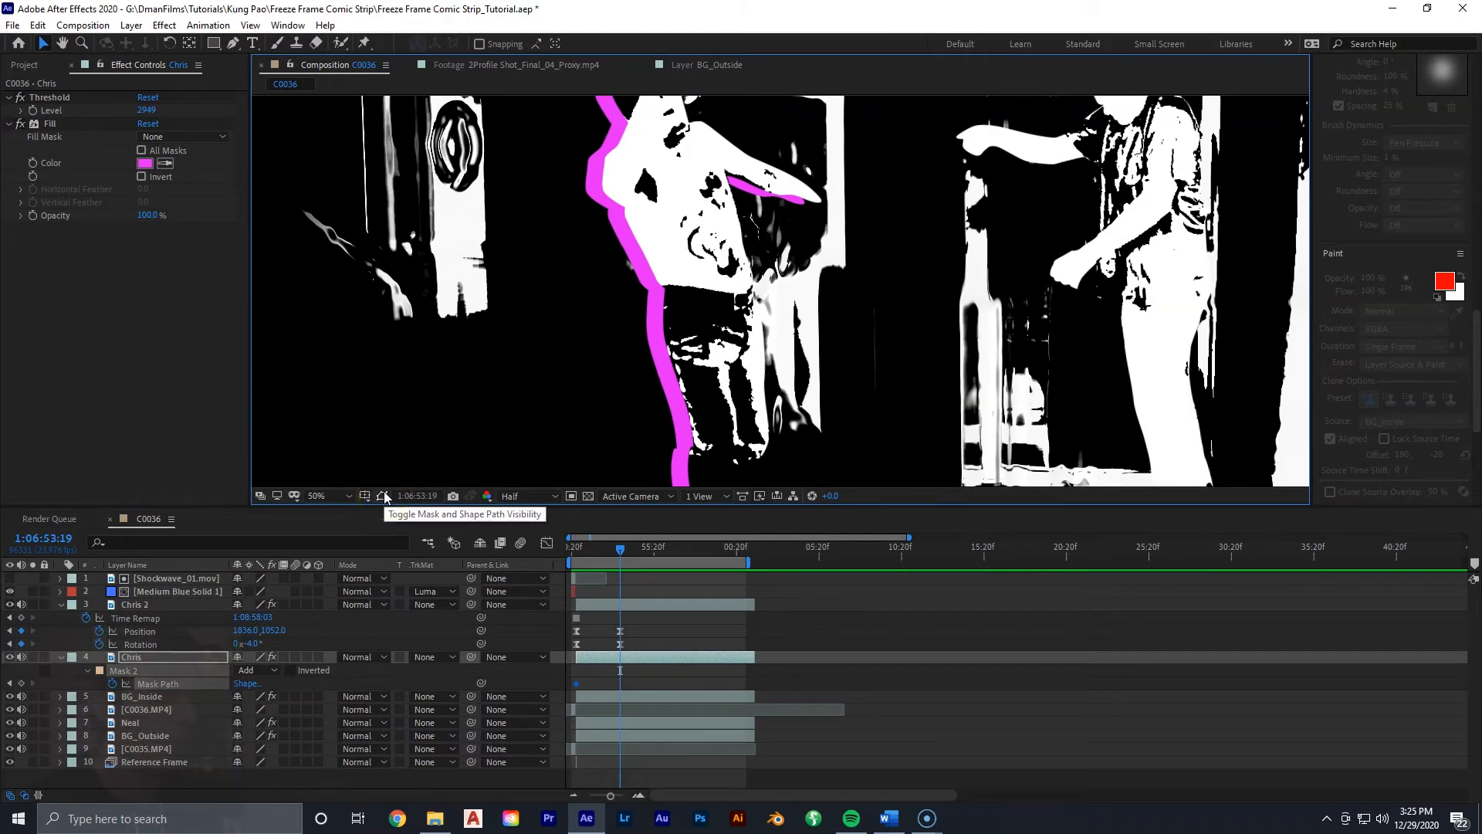
{"action": "left_click", "coordinate": [384, 497]}
{"action": "scroll", "coordinate": [539, 205], "scroll_direction": "up", "scroll_amount": 1}
{"action": "key", "text": "g"}
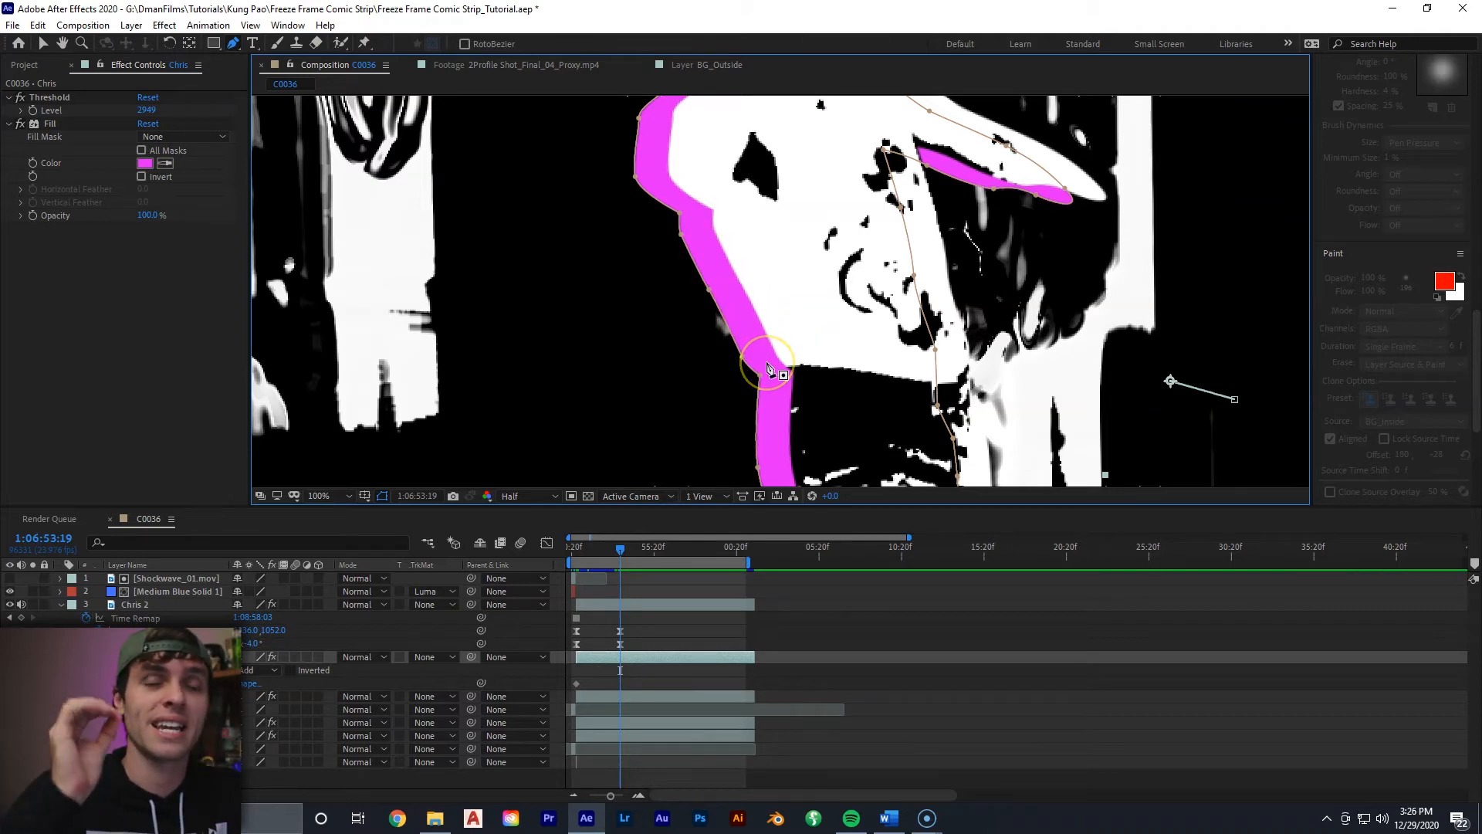
{"action": "left_click", "coordinate": [702, 281]}
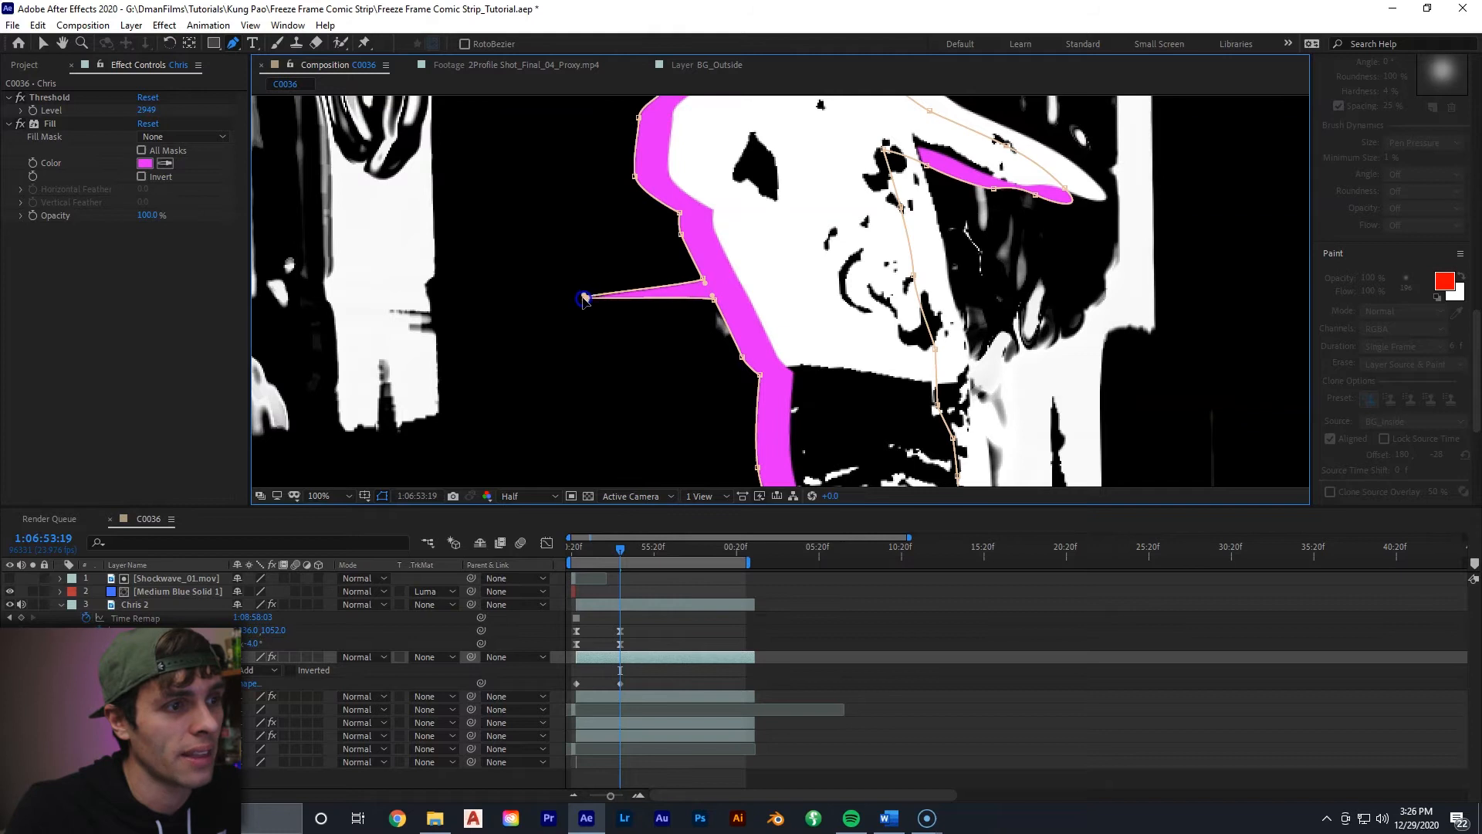
{"action": "key", "text": "space"}
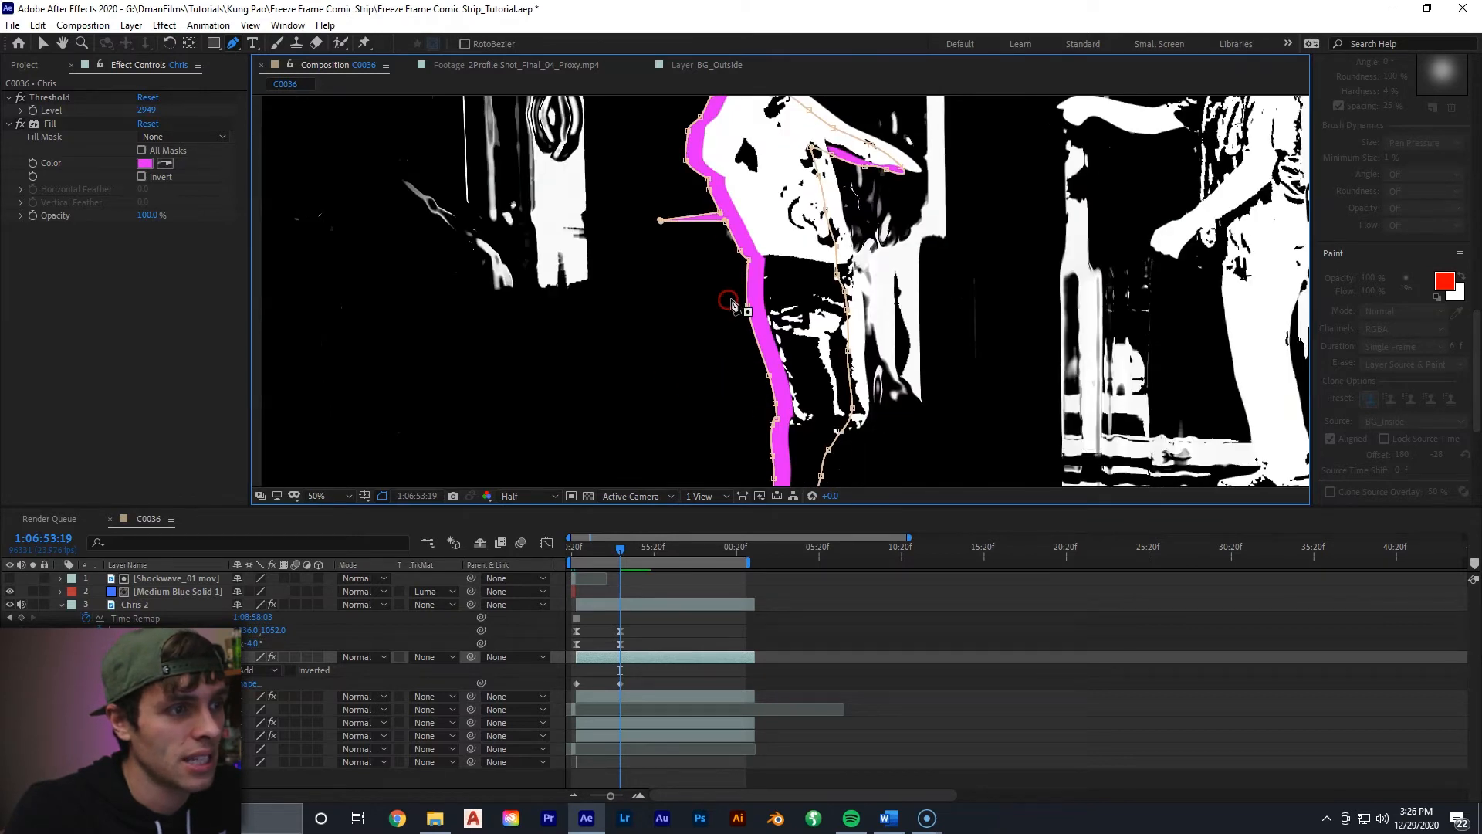
{"action": "left_click", "coordinate": [716, 341]}
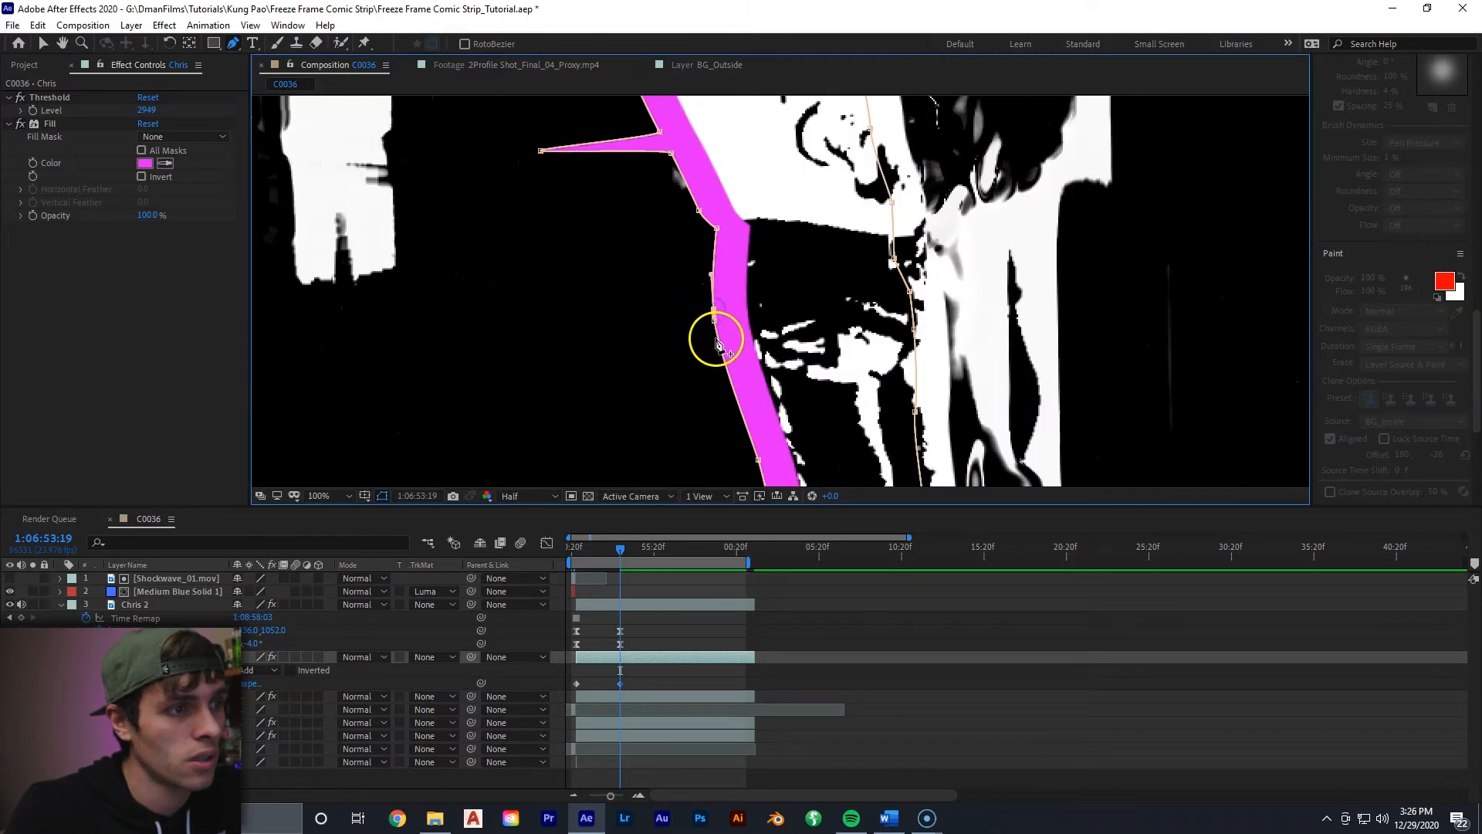
{"action": "left_click_drag", "start_coordinate": [716, 324], "coordinate": [671, 328]}
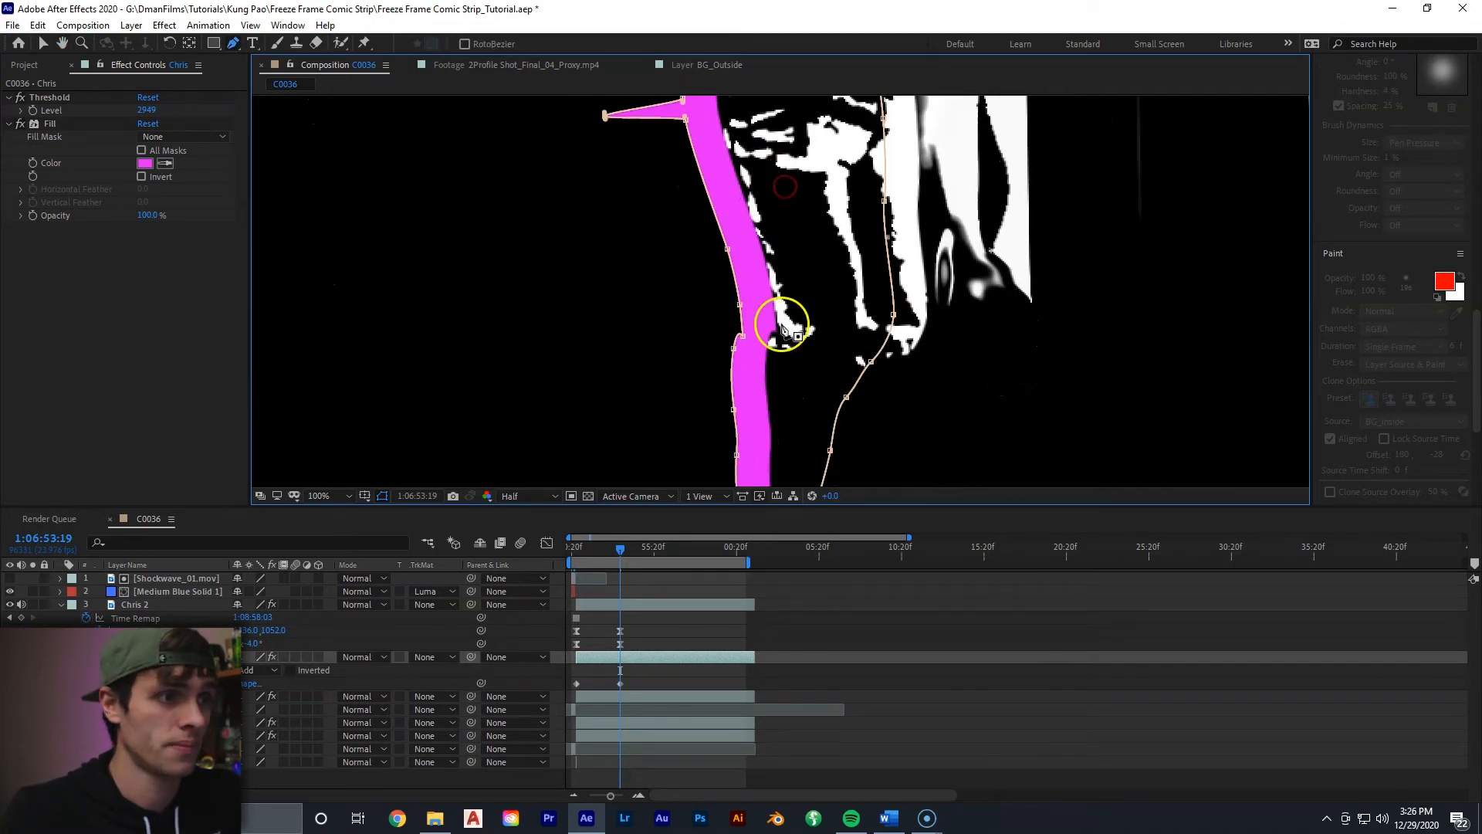
Play the freeze frame with the whole shot in view to check how the magenta spikes grow
{"action": "scroll", "coordinate": [784, 321], "scroll_direction": "down", "scroll_amount": 4}
{"action": "key", "text": "v"}
{"action": "key", "text": "space"}
{"action": "left_click", "coordinate": [715, 414]}
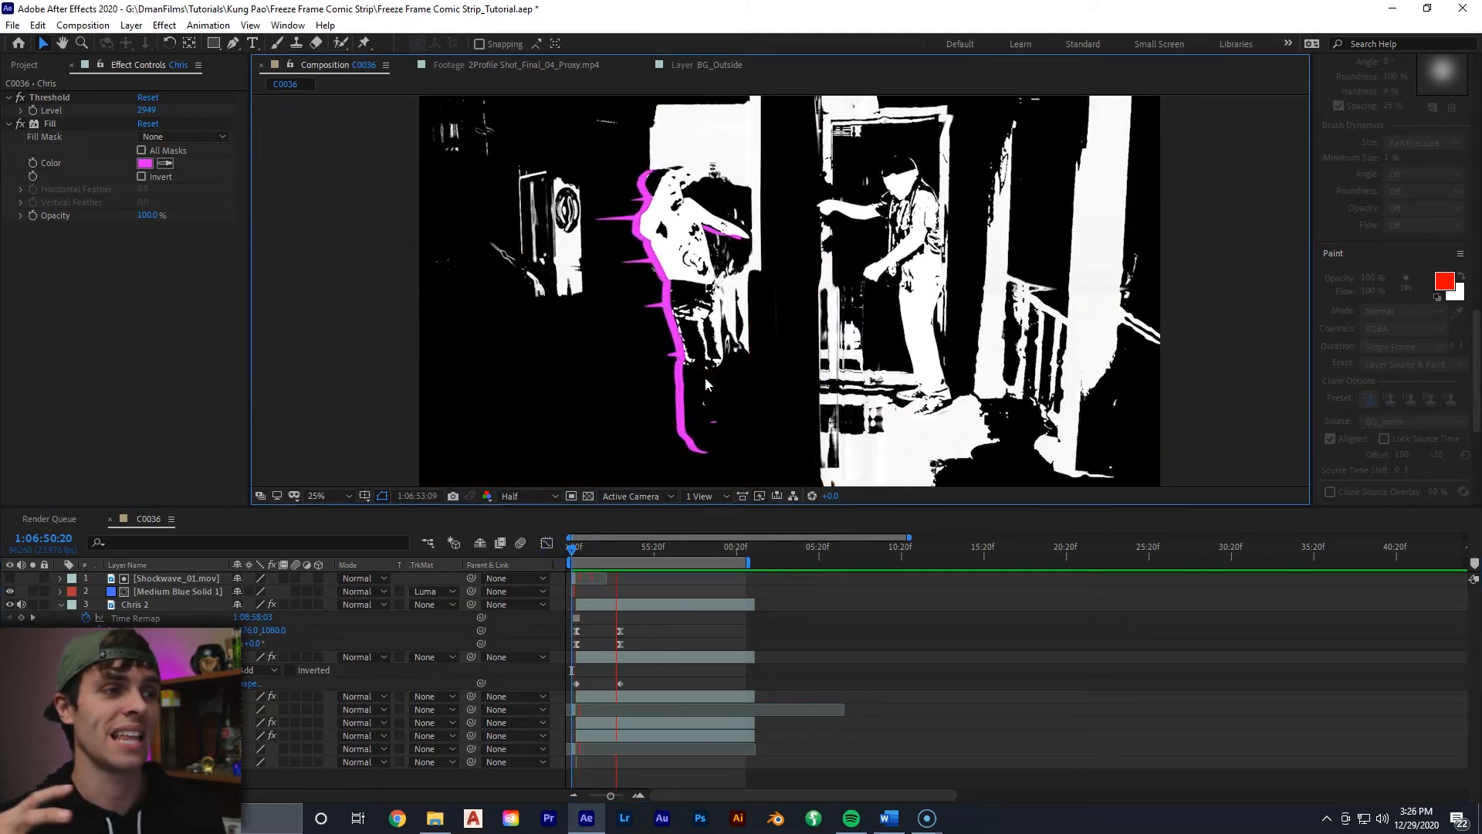
{"action": "key", "text": "space"}
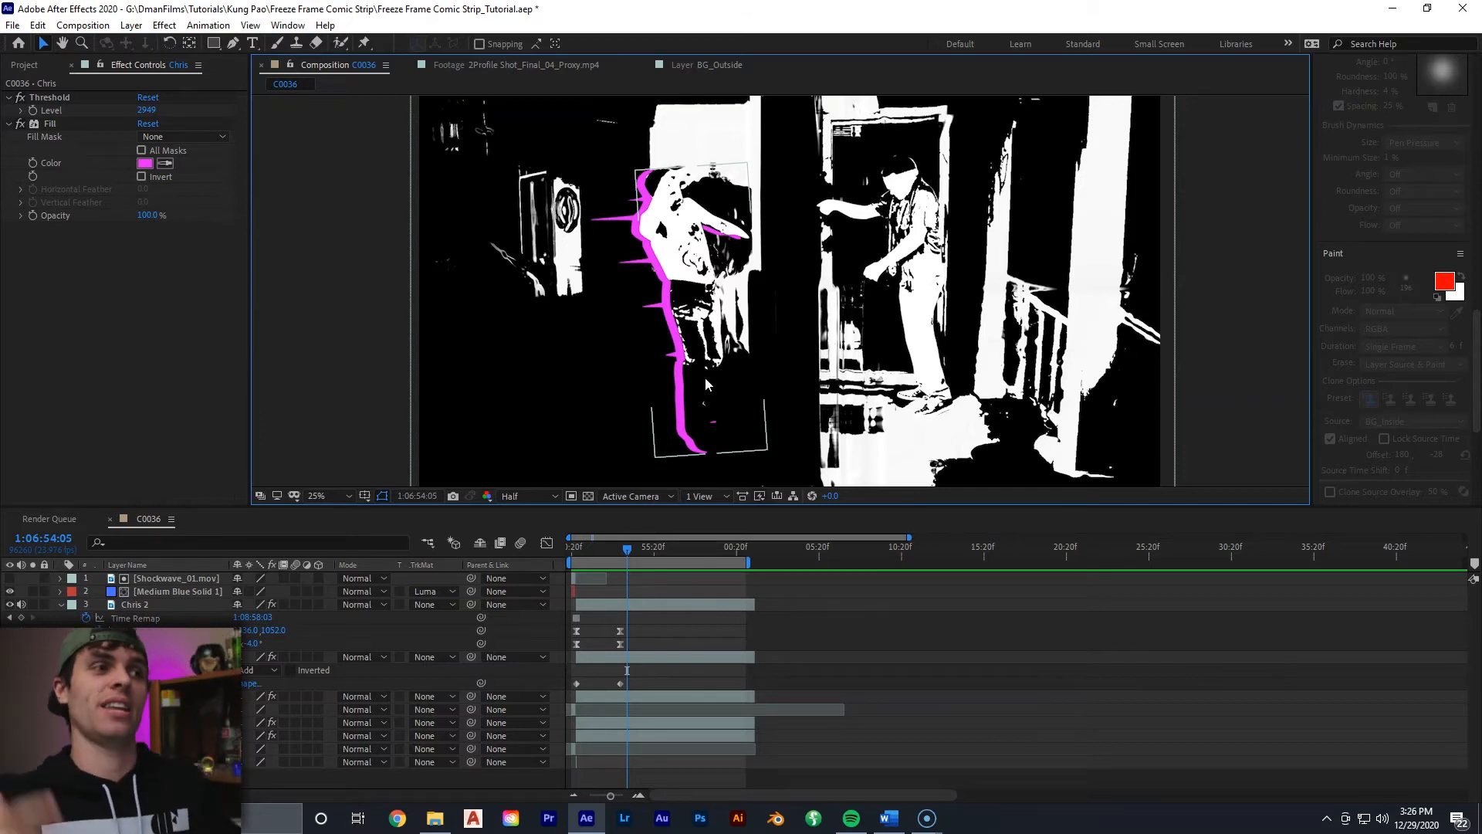
Fit the shot in the viewer and play it to compare the animated magenta and blue outlines
{"action": "left_click", "coordinate": [610, 548]}
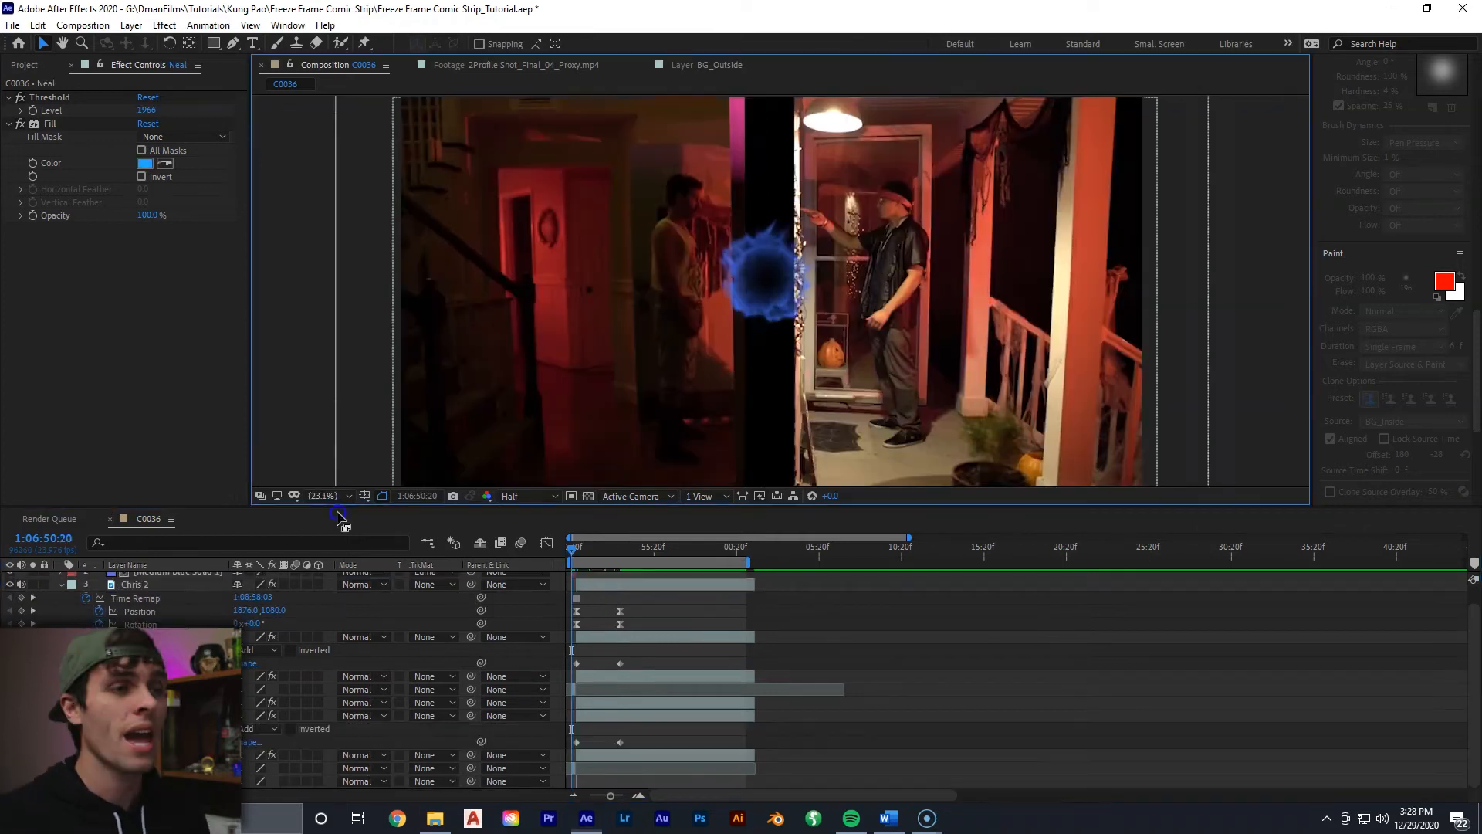
{"action": "key", "text": "shift+/"}
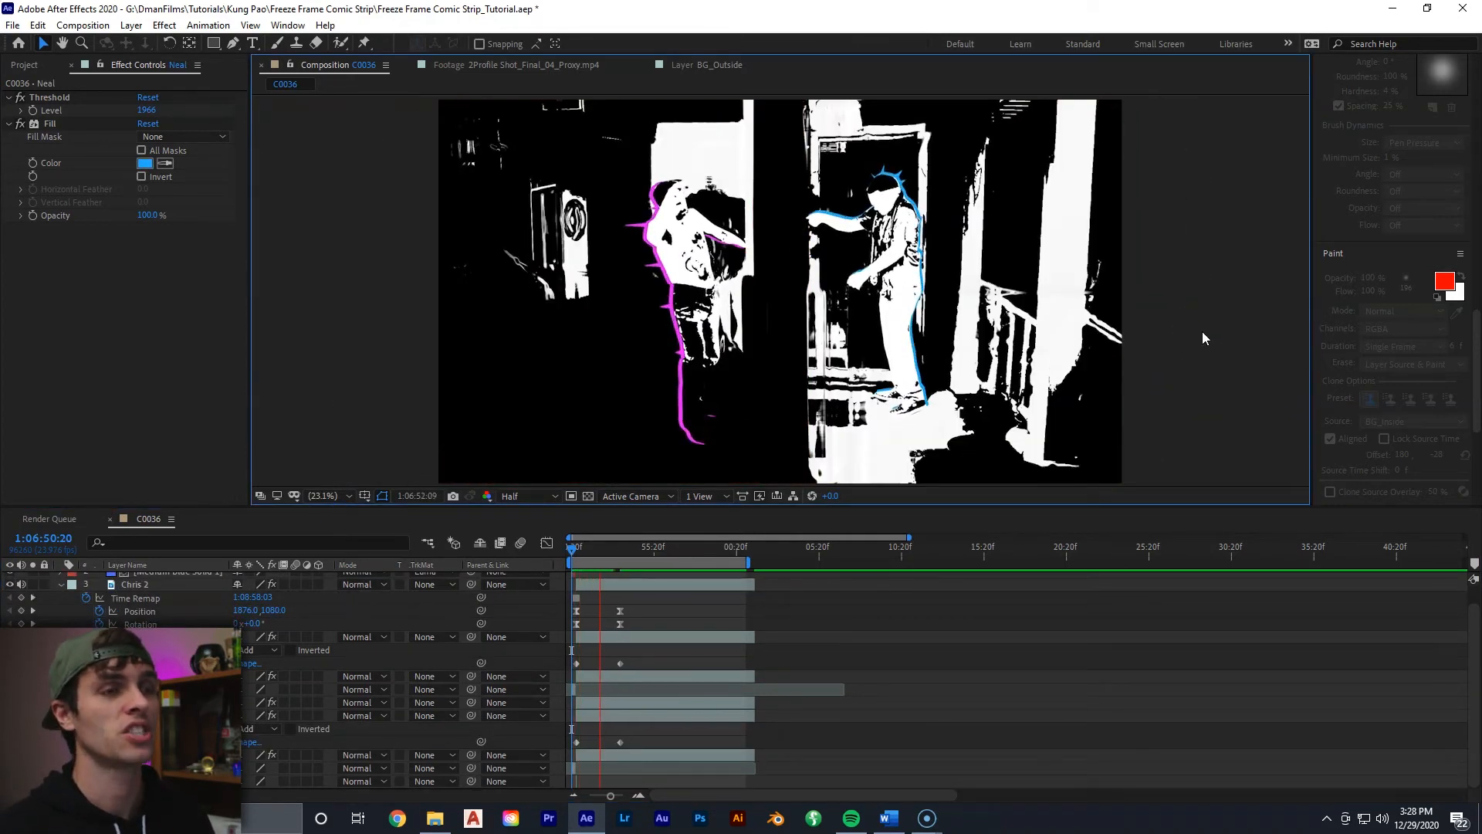
{"action": "key", "text": "space"}
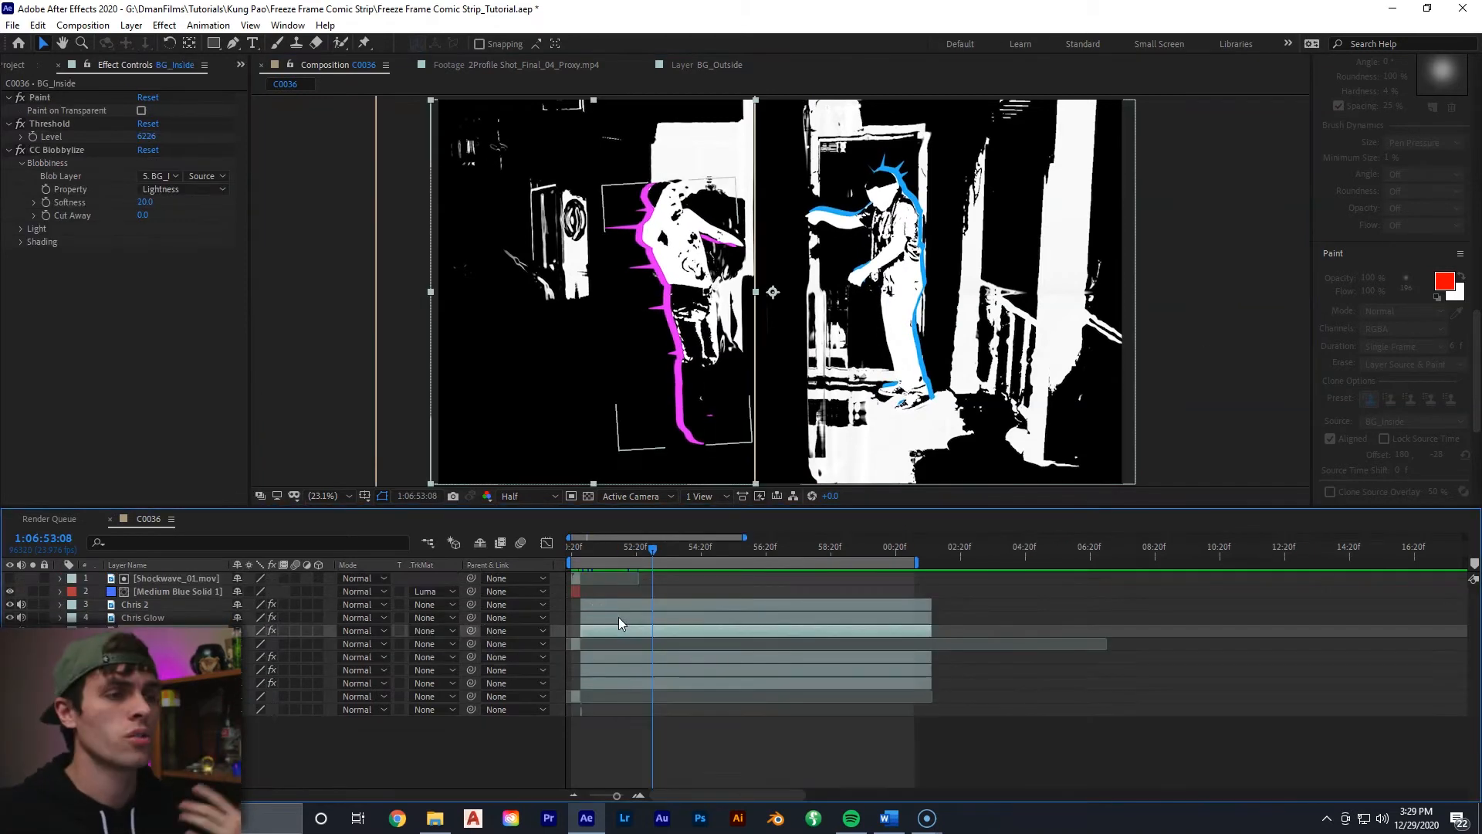
Apply the Stylize Glow effect to the magenta outline layer
{"action": "left_click", "coordinate": [618, 618]}
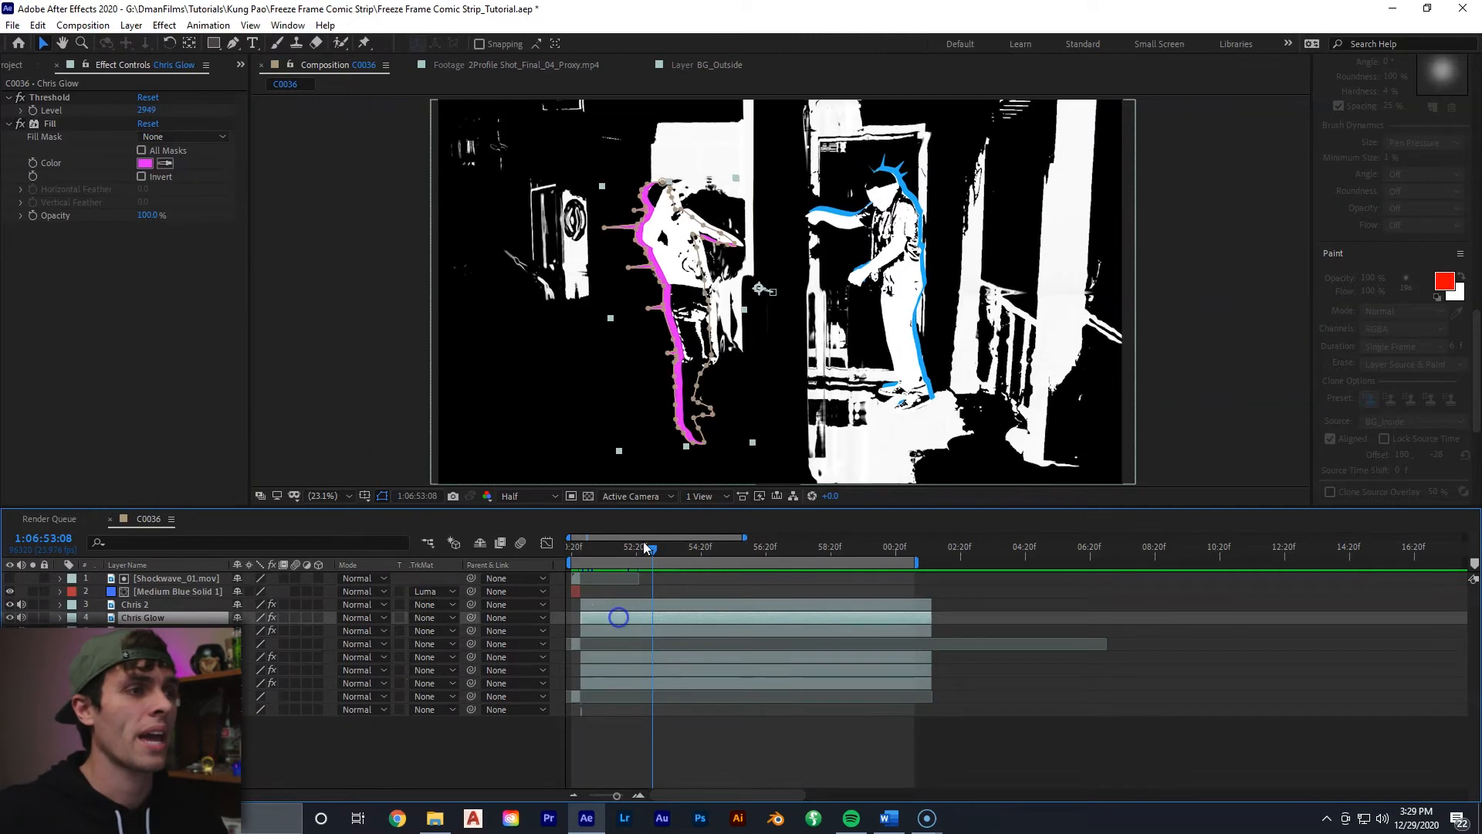
{"action": "left_click", "coordinate": [638, 670]}
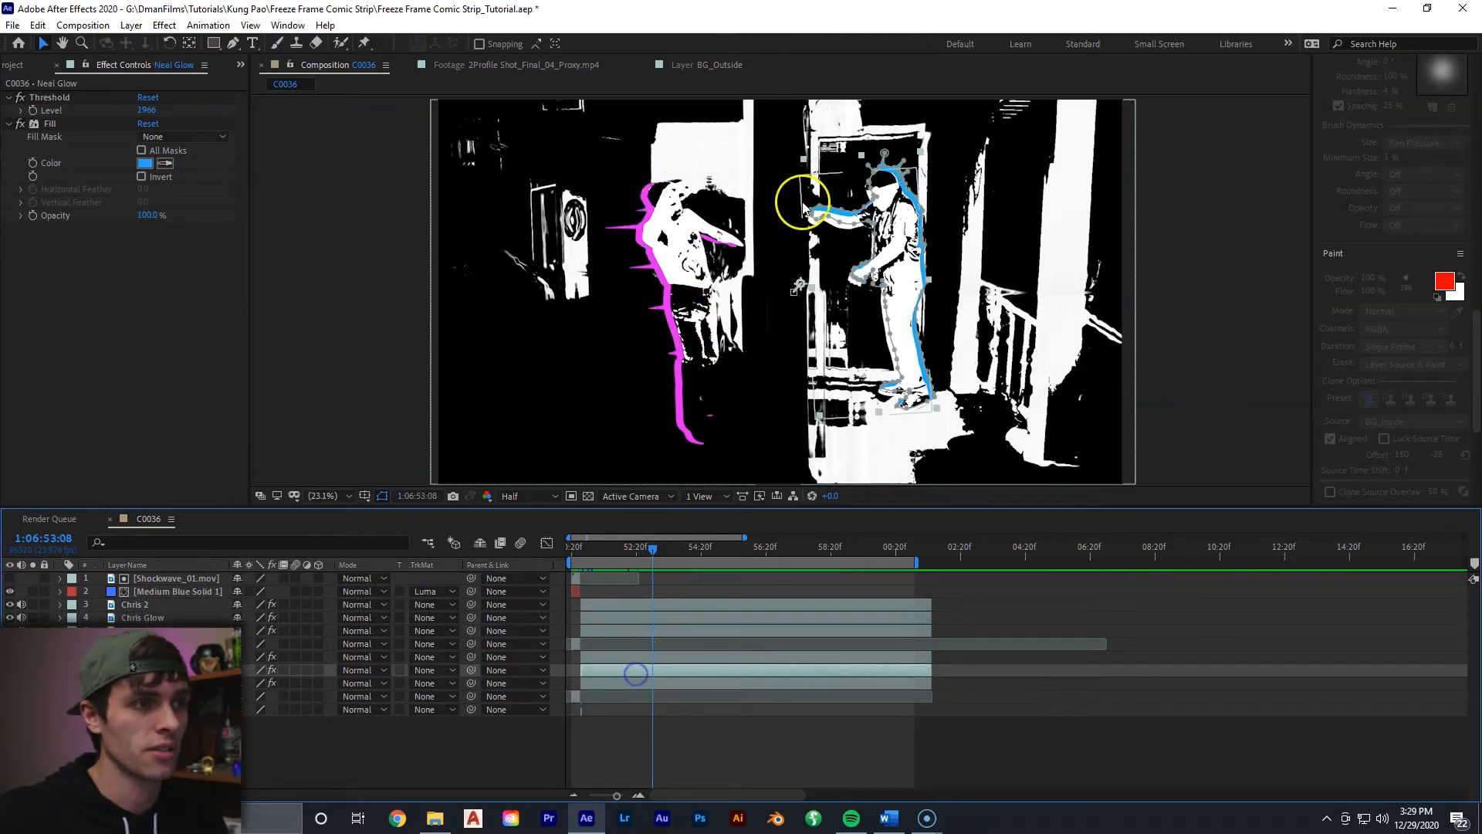
{"action": "left_click", "coordinate": [641, 622]}
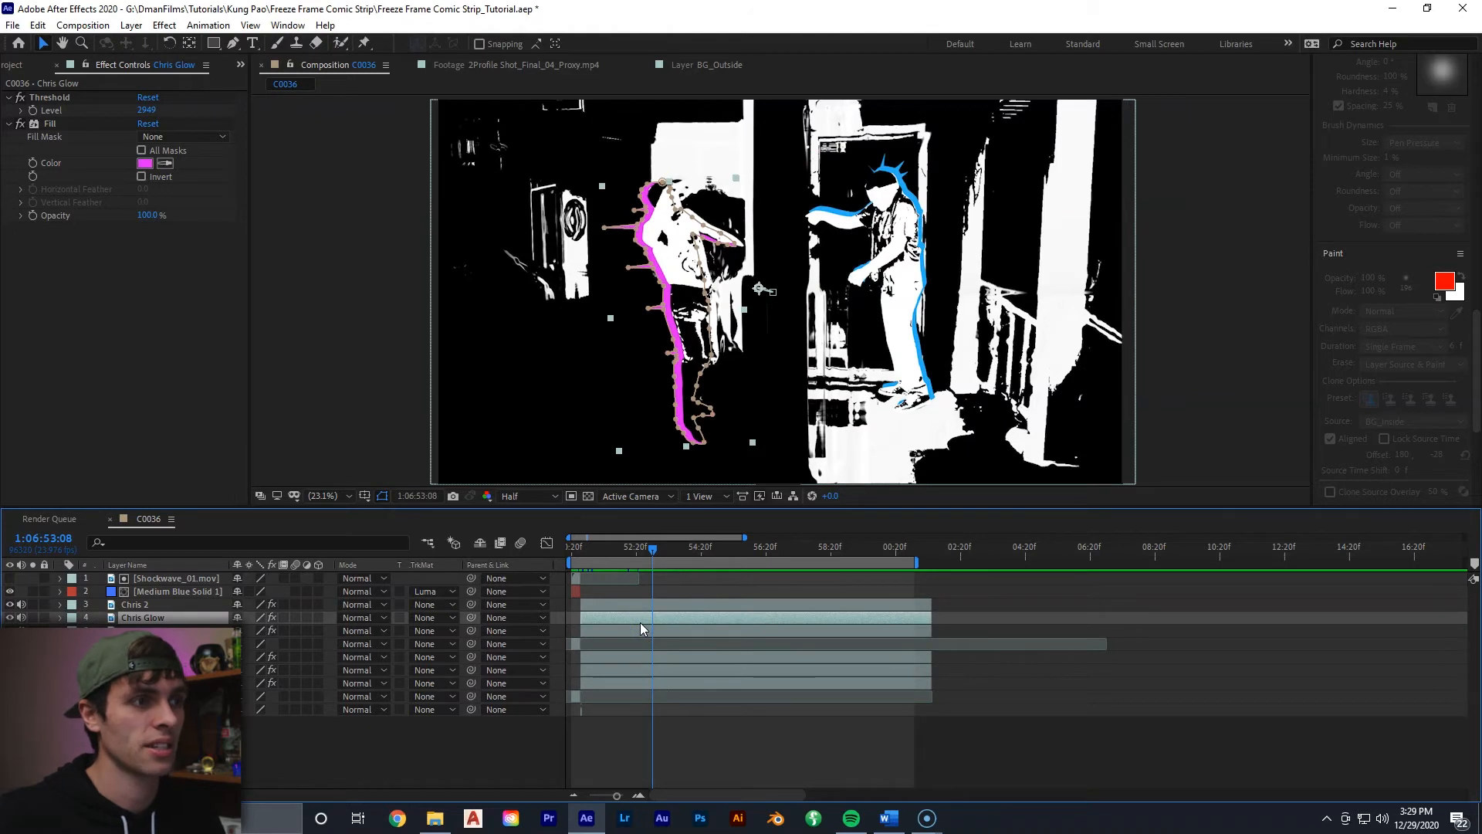
{"action": "right_click", "coordinate": [641, 622]}
{"action": "mouse_move", "coordinate": [753, 409]}
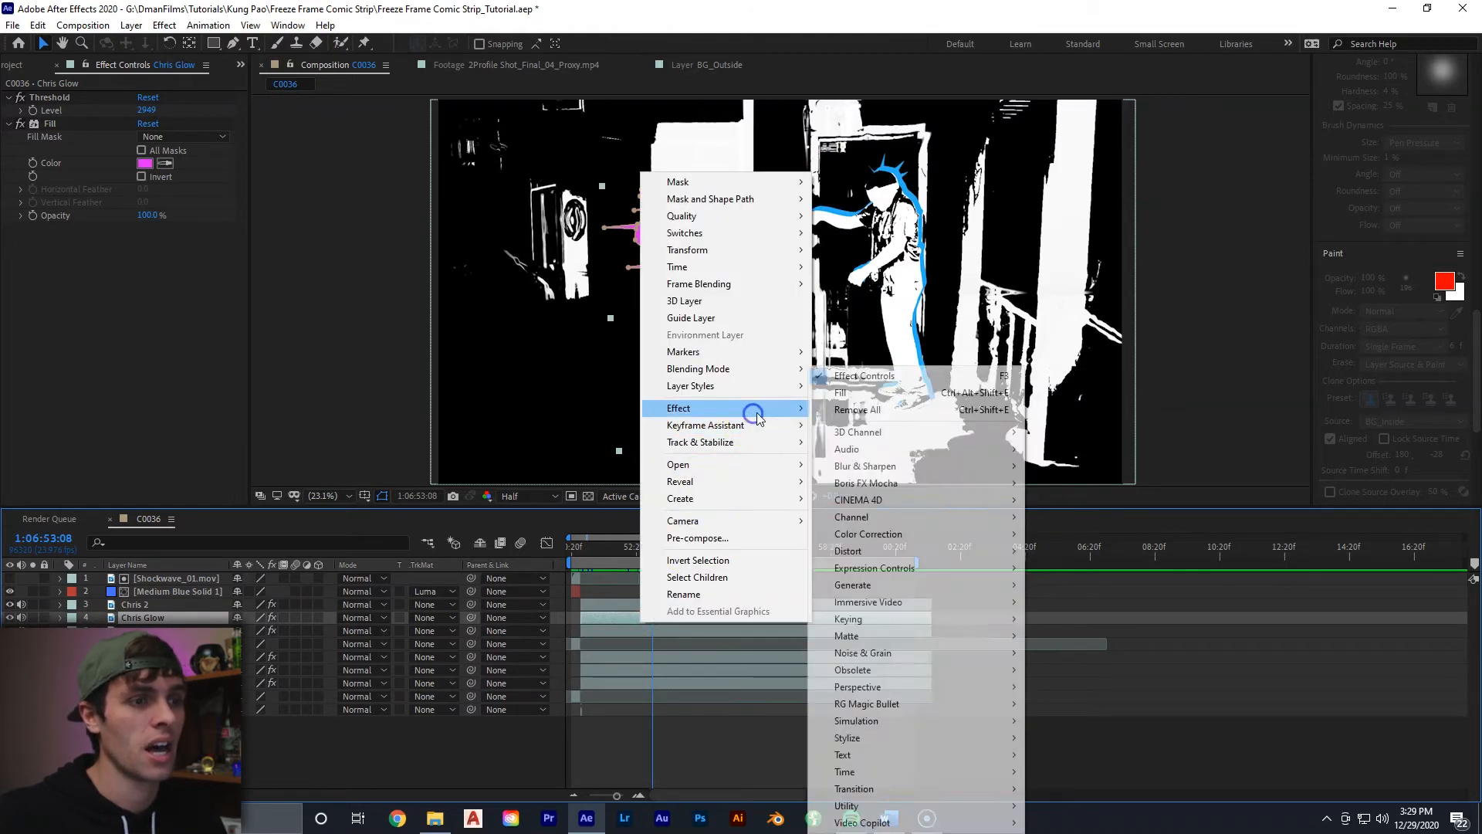
{"action": "mouse_move", "coordinate": [929, 740]}
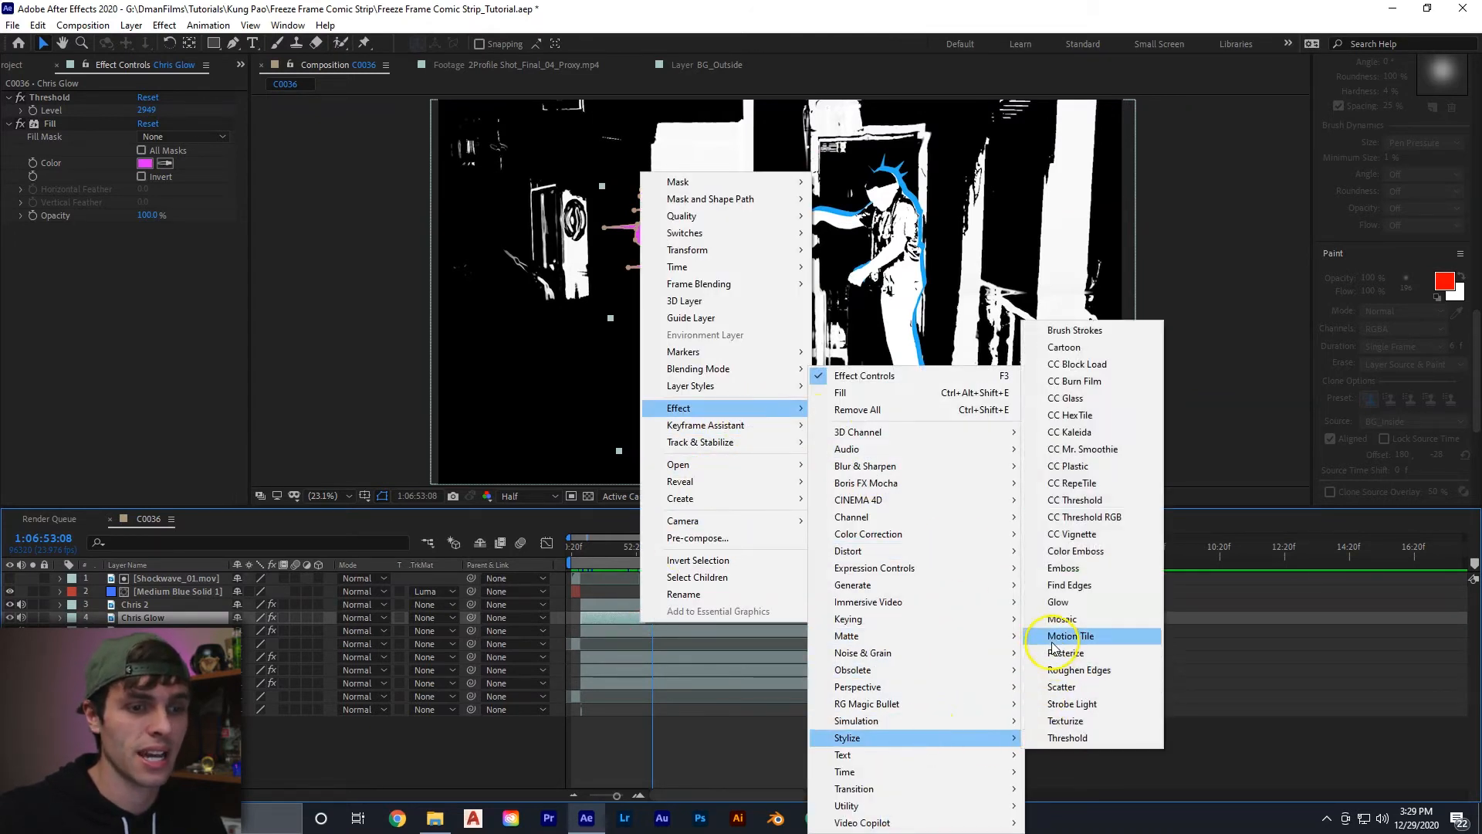
{"action": "left_click", "coordinate": [1062, 603]}
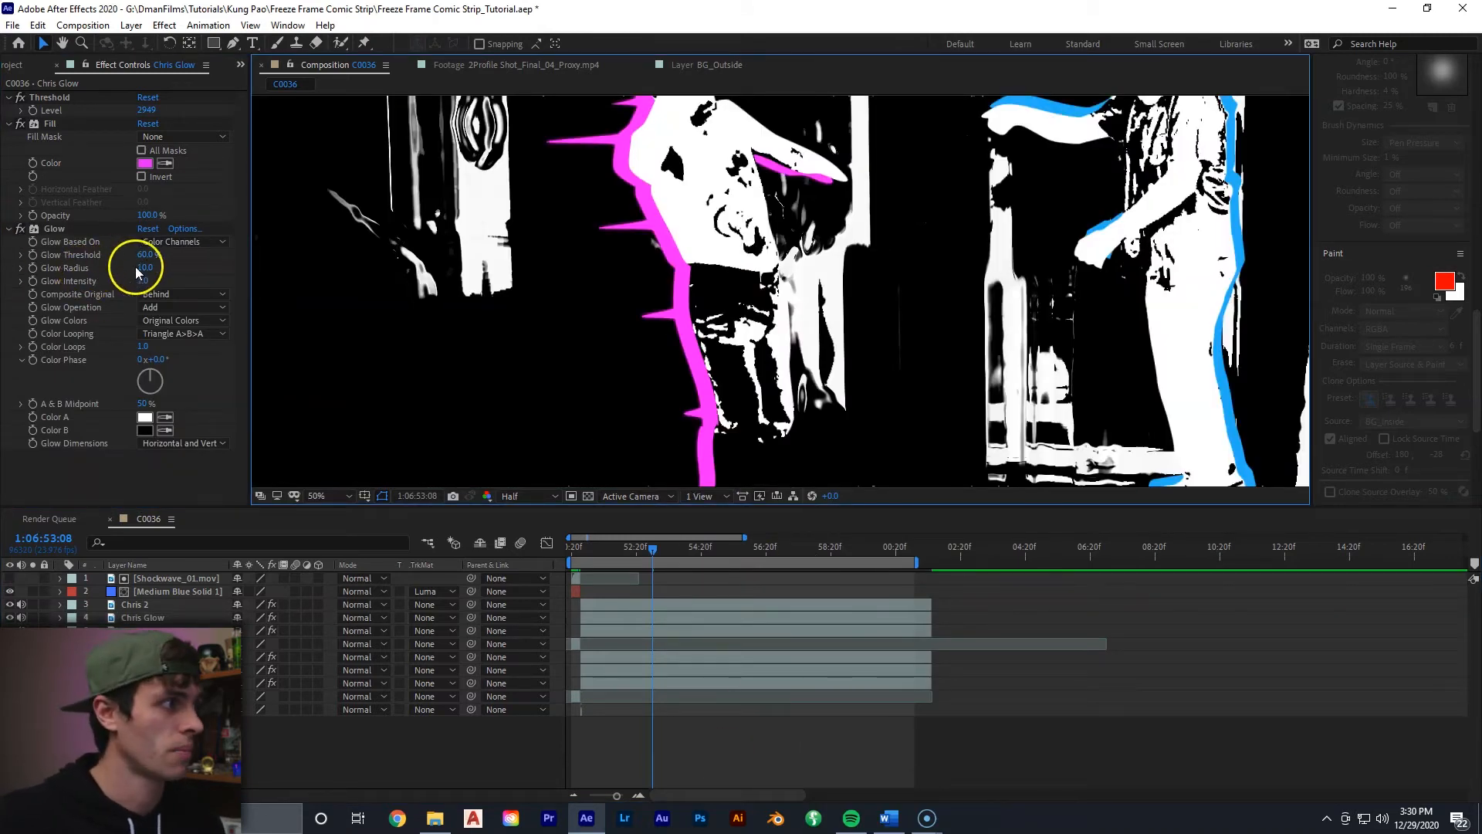
Increase the Glow Radius on the magenta outline to give it a wider halo, checking it up close
{"action": "scroll", "coordinate": [587, 250], "scroll_direction": "up", "scroll_amount": 2}
{"action": "left_click_drag", "start_coordinate": [538, 243], "coordinate": [589, 294]}
{"action": "left_click_drag", "start_coordinate": [144, 269], "coordinate": [160, 270]}
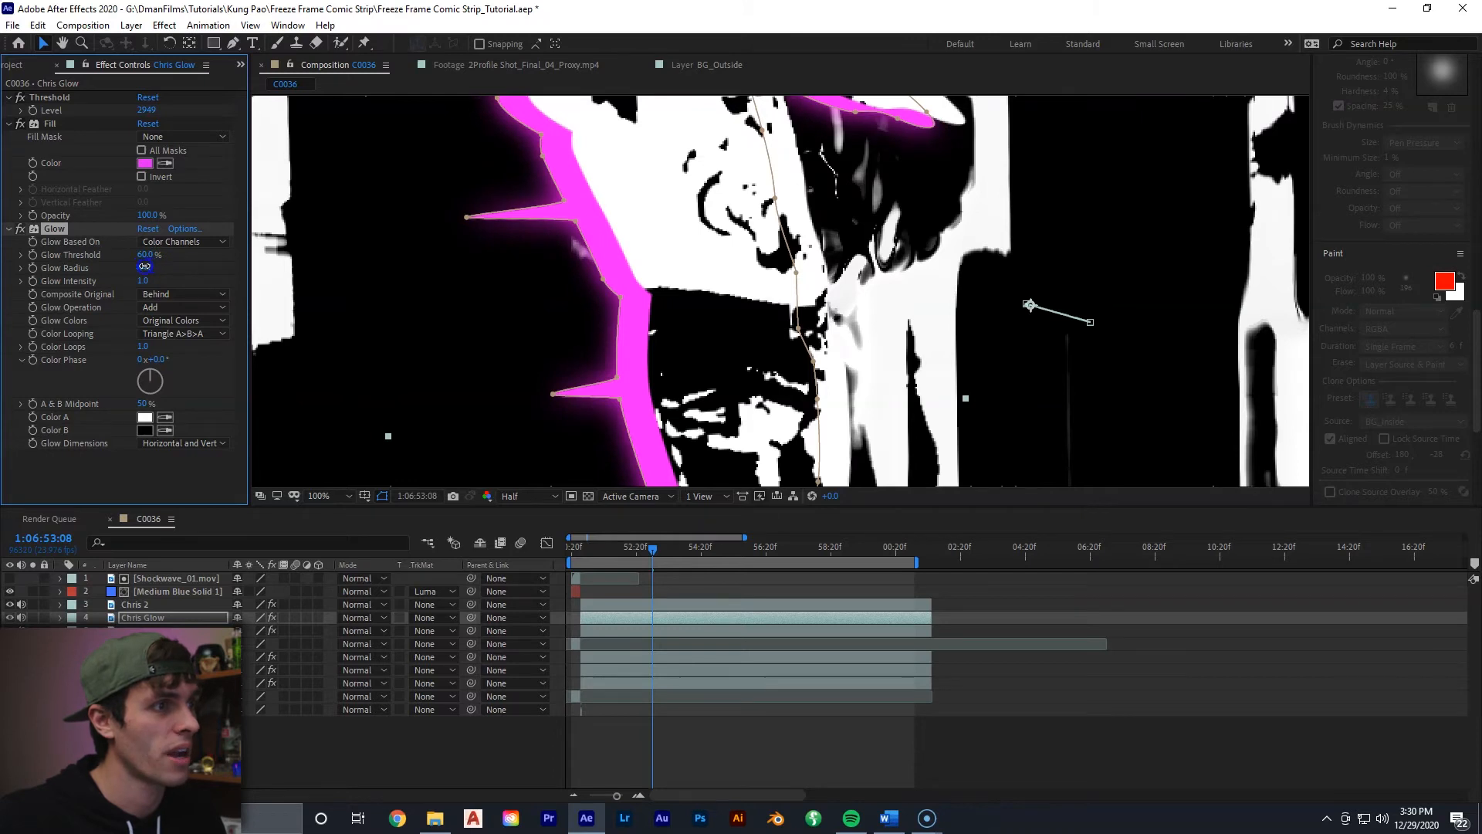
{"action": "scroll", "coordinate": [762, 274], "scroll_direction": "down", "scroll_amount": 4}
{"action": "left_click", "coordinate": [699, 720]}
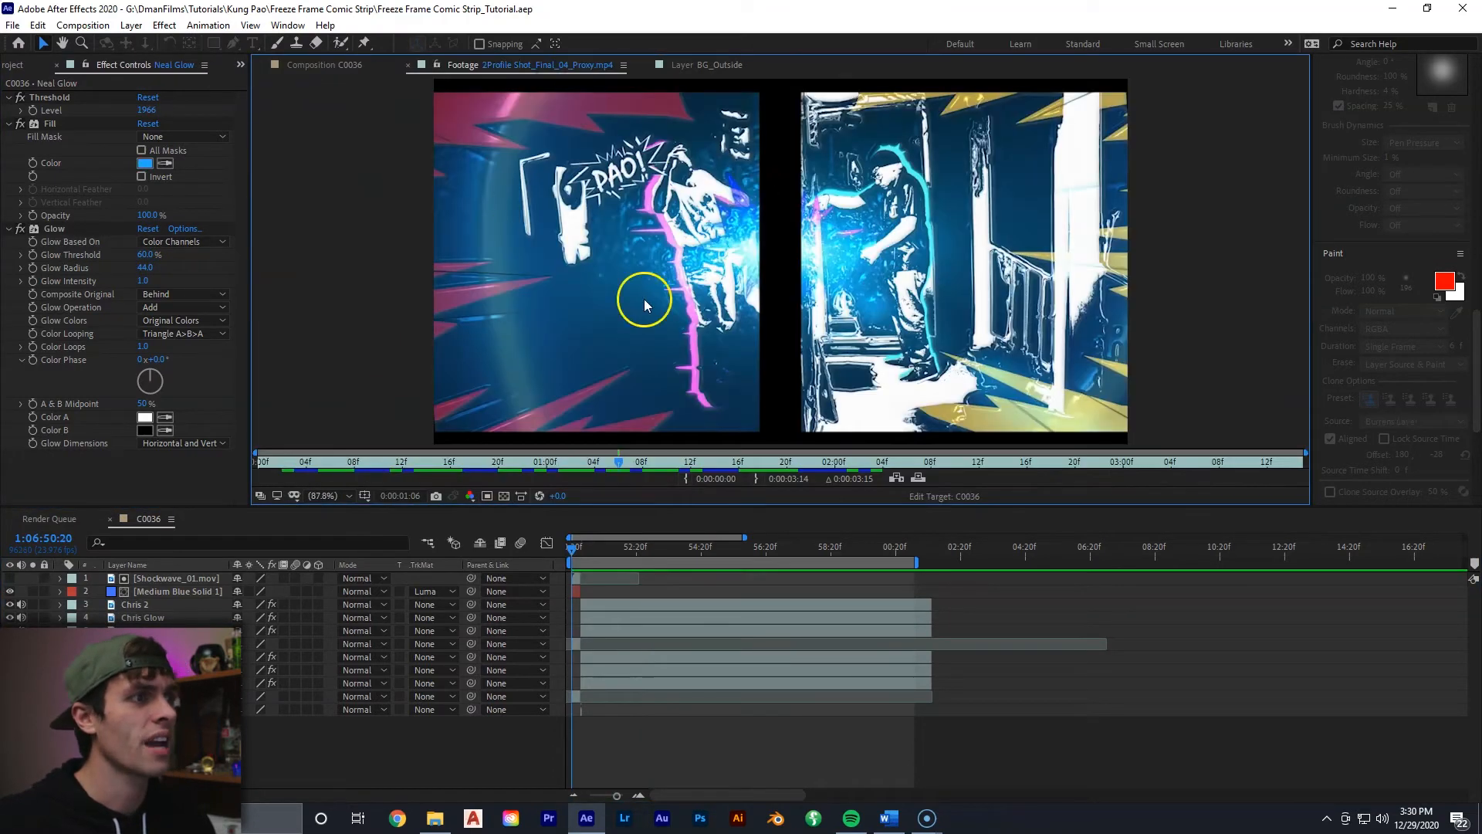
Scrub the finished reference footage, and add a full-frame medium red solid (FF4657) to the composition
{"action": "left_click_drag", "start_coordinate": [265, 463], "coordinate": [317, 456]}
{"action": "left_click", "coordinate": [672, 664]}
{"action": "right_click", "coordinate": [674, 735]}
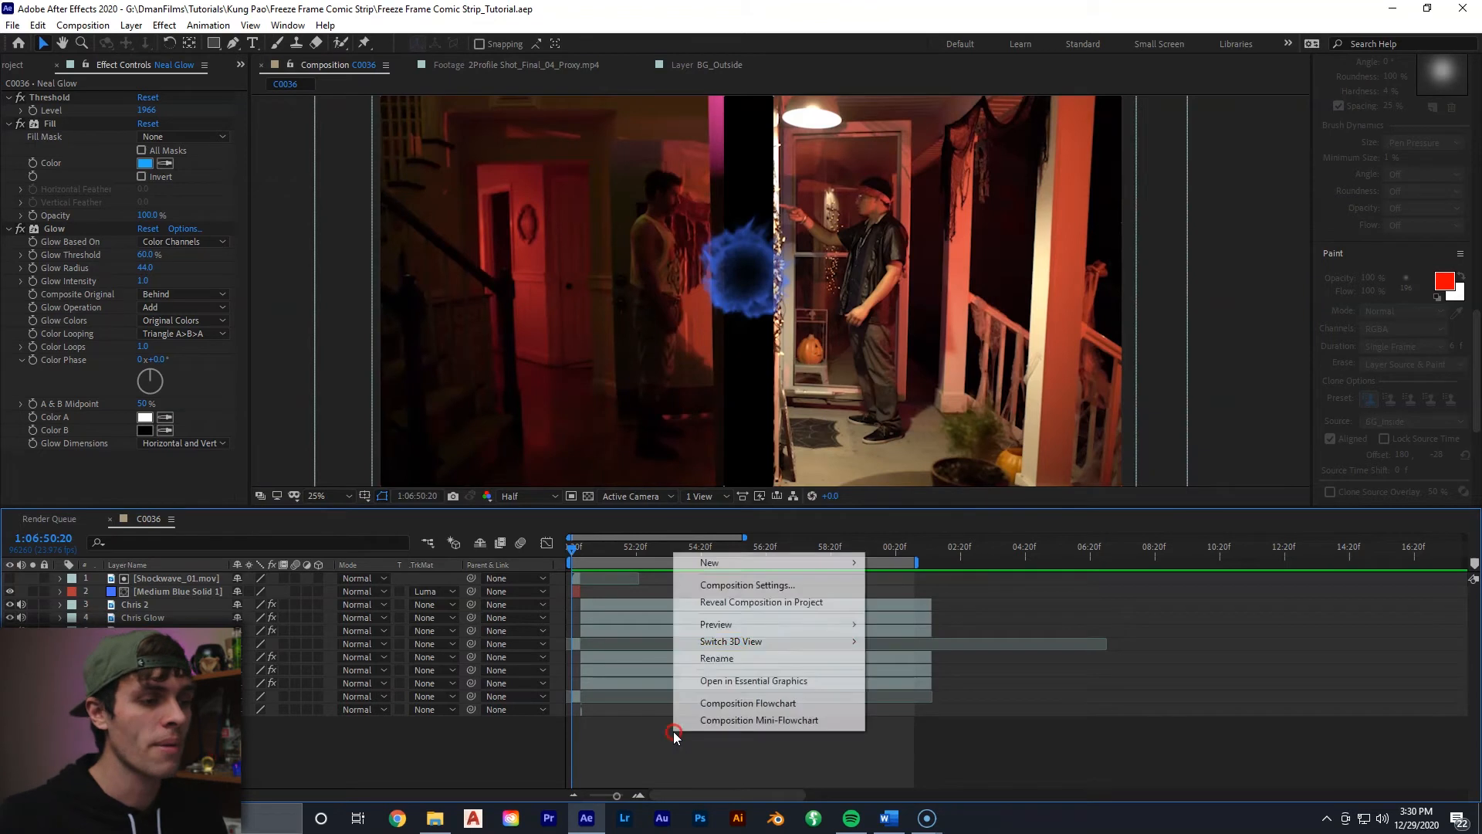
{"action": "mouse_move", "coordinate": [741, 566]}
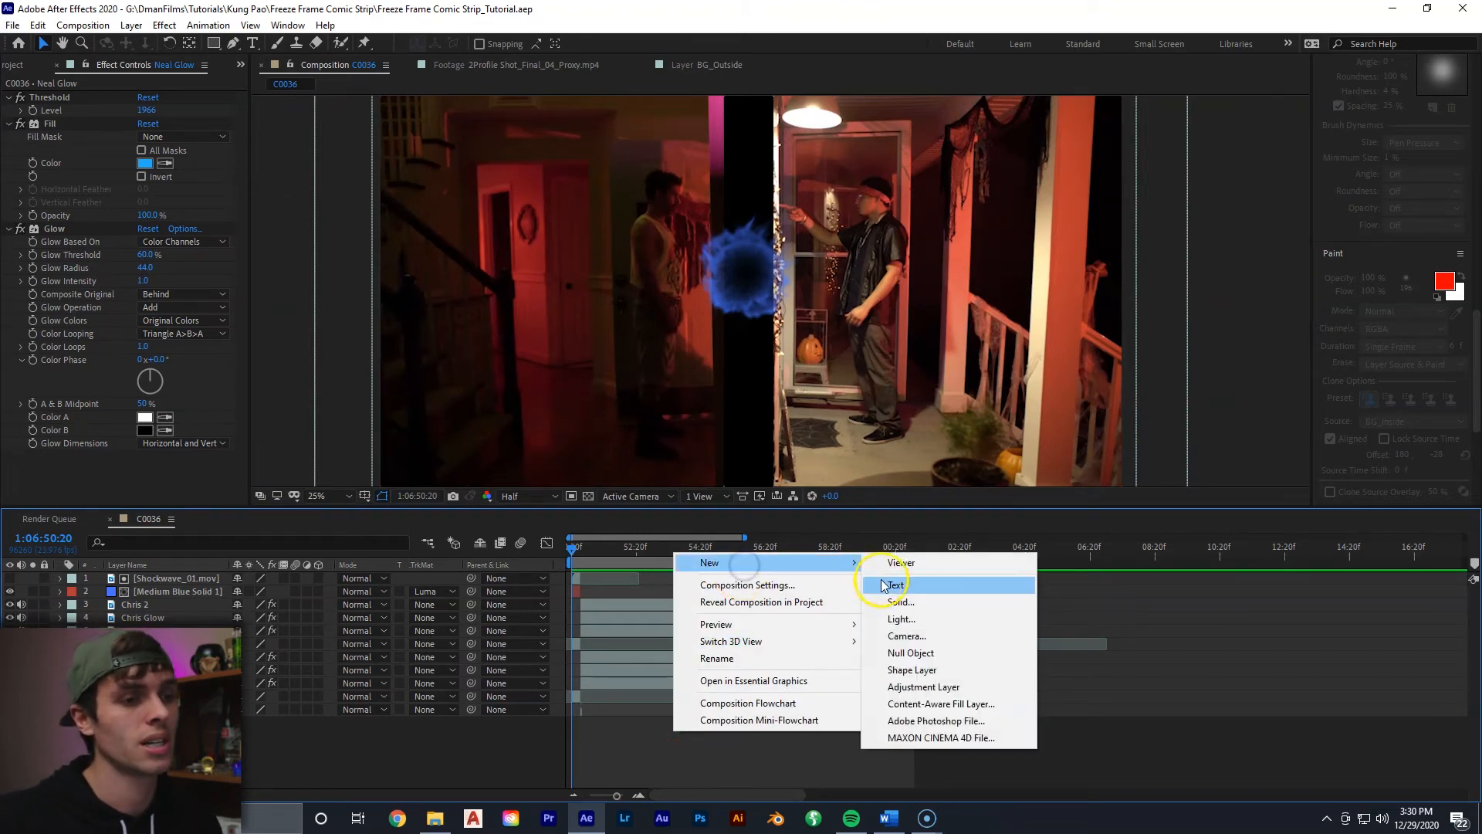
{"action": "left_click", "coordinate": [887, 606]}
{"action": "left_click", "coordinate": [177, 270]}
{"action": "left_click_drag", "start_coordinate": [252, 67], "coordinate": [252, 51]}
{"action": "left_click", "coordinate": [352, 50]}
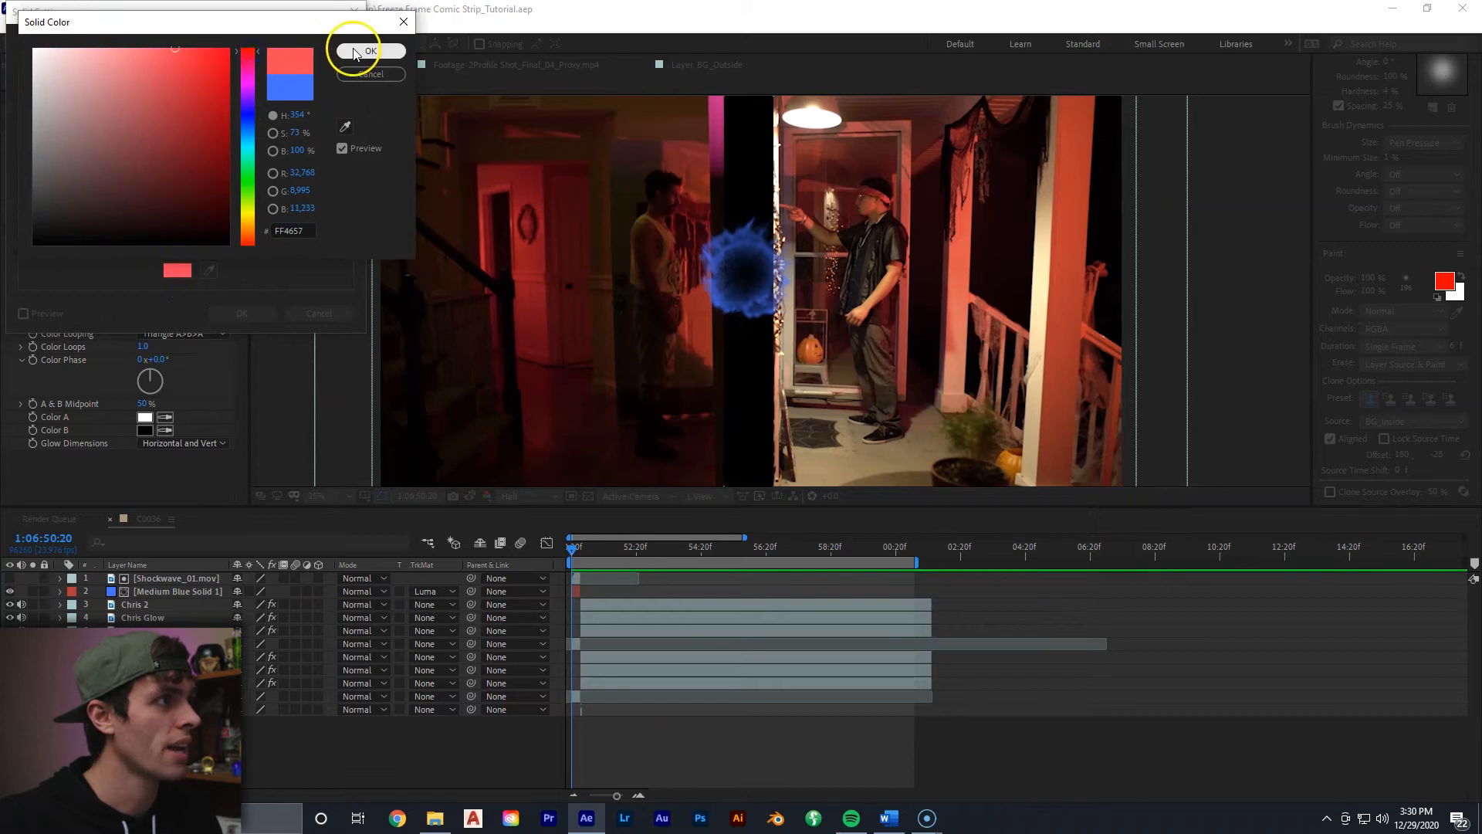
{"action": "left_click", "coordinate": [266, 321]}
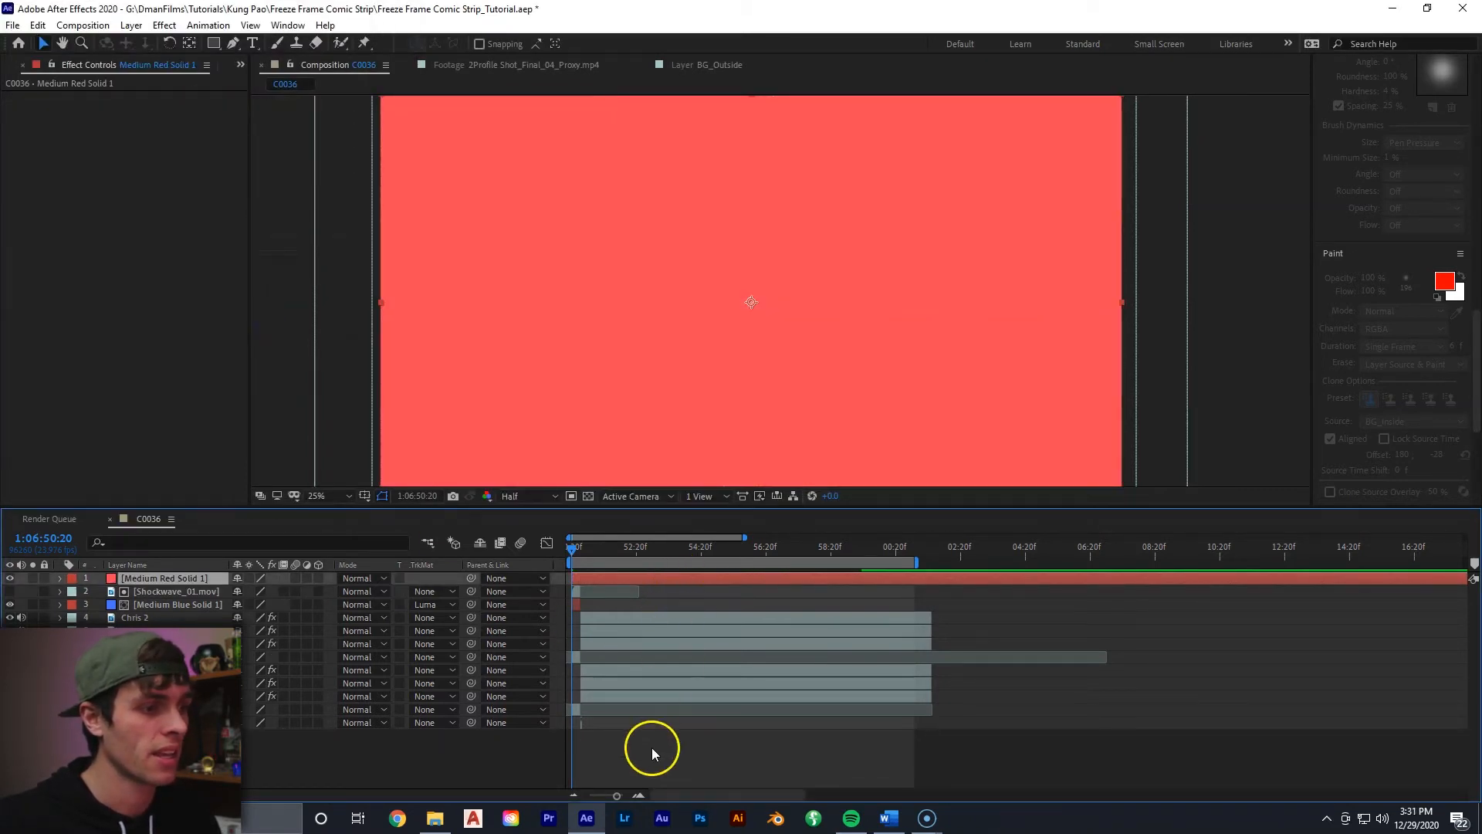
Add a 3840 x 2160 px yellow solid above the red one
{"action": "right_click", "coordinate": [651, 747]}
{"action": "left_click", "coordinate": [720, 579]}
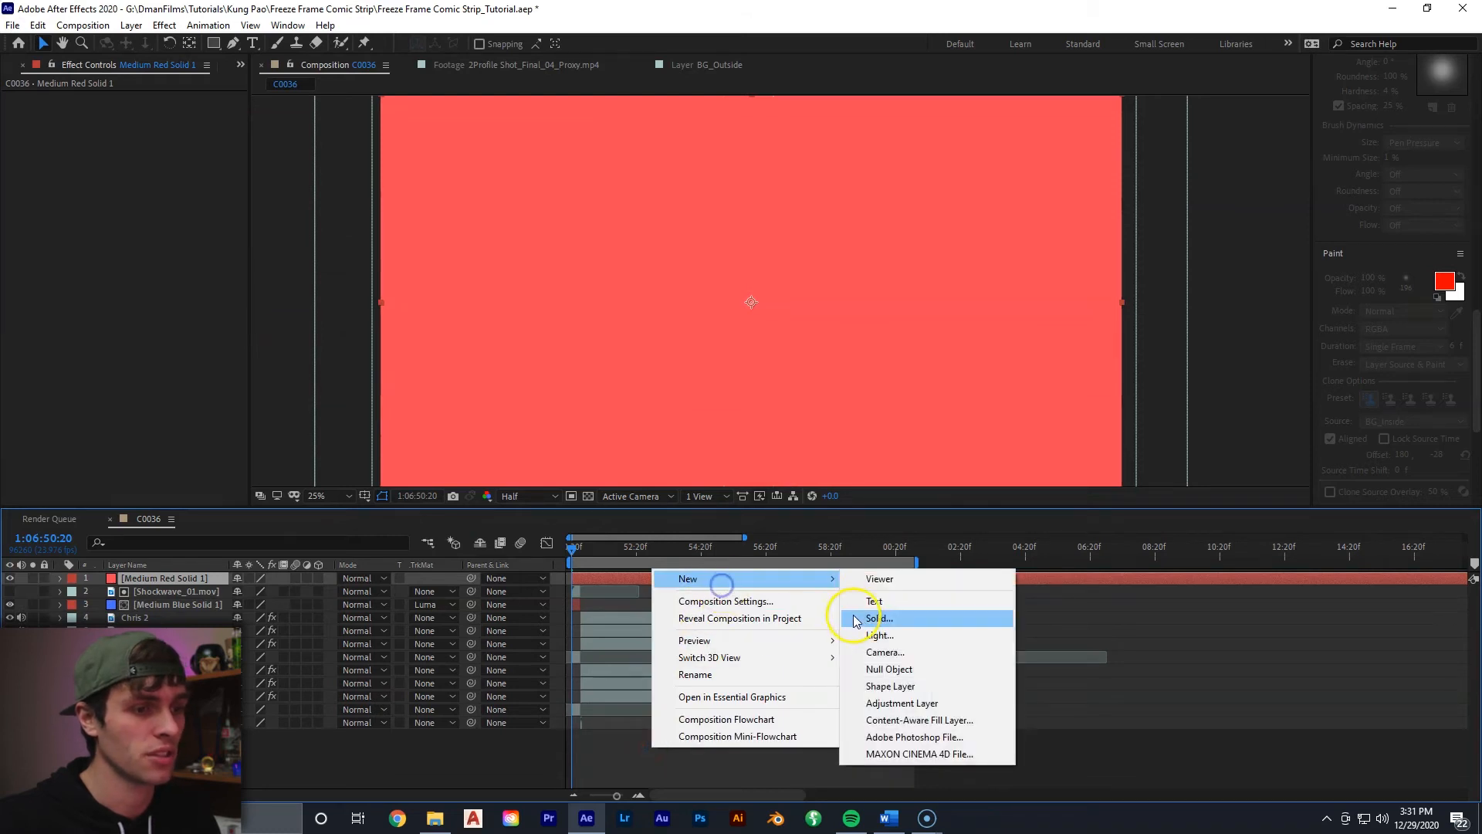
{"action": "left_click", "coordinate": [855, 619]}
{"action": "left_click", "coordinate": [189, 275]}
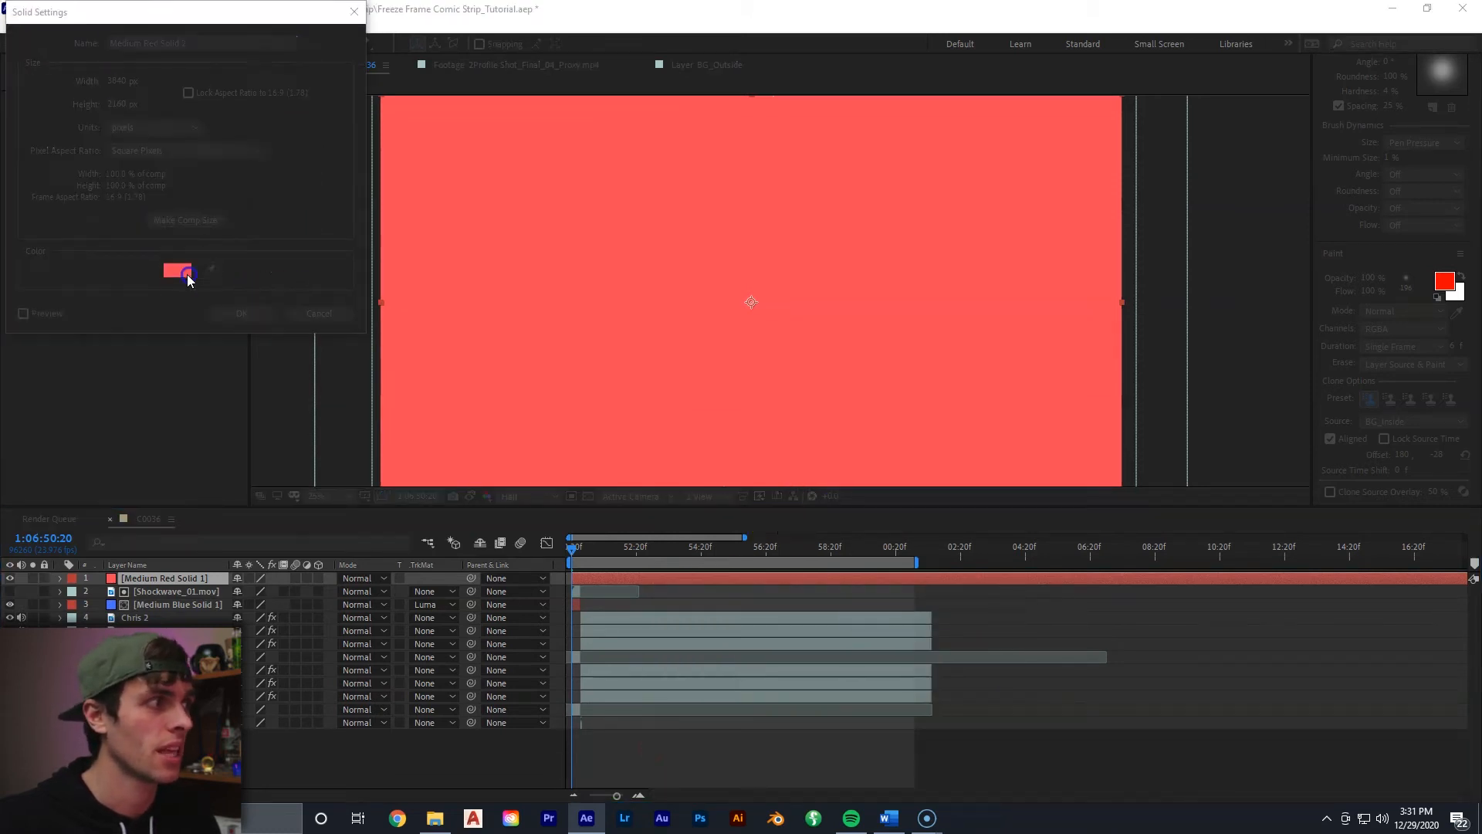
{"action": "left_click_drag", "start_coordinate": [248, 149], "coordinate": [248, 208]}
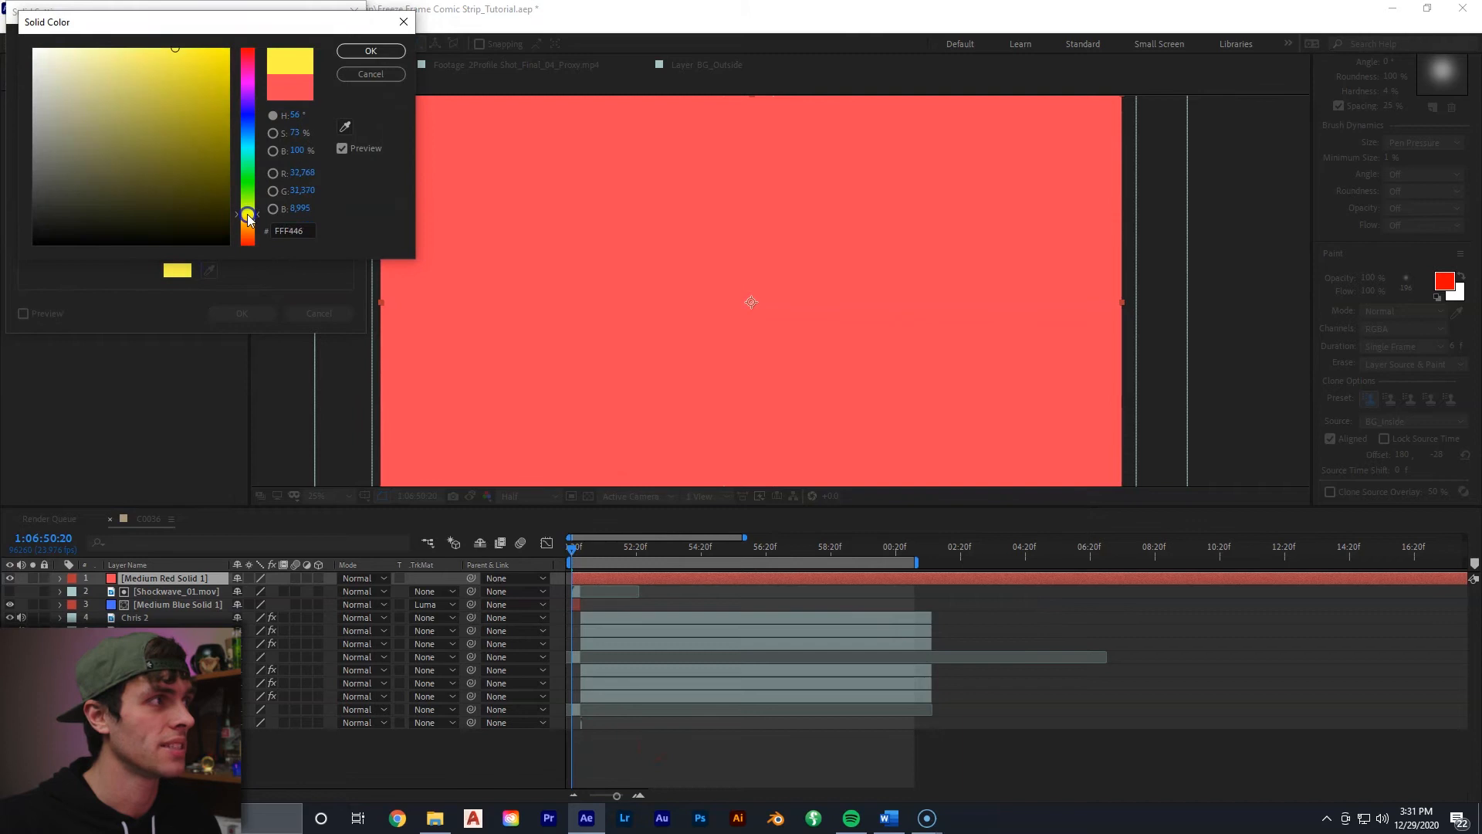
{"action": "left_click", "coordinate": [362, 50]}
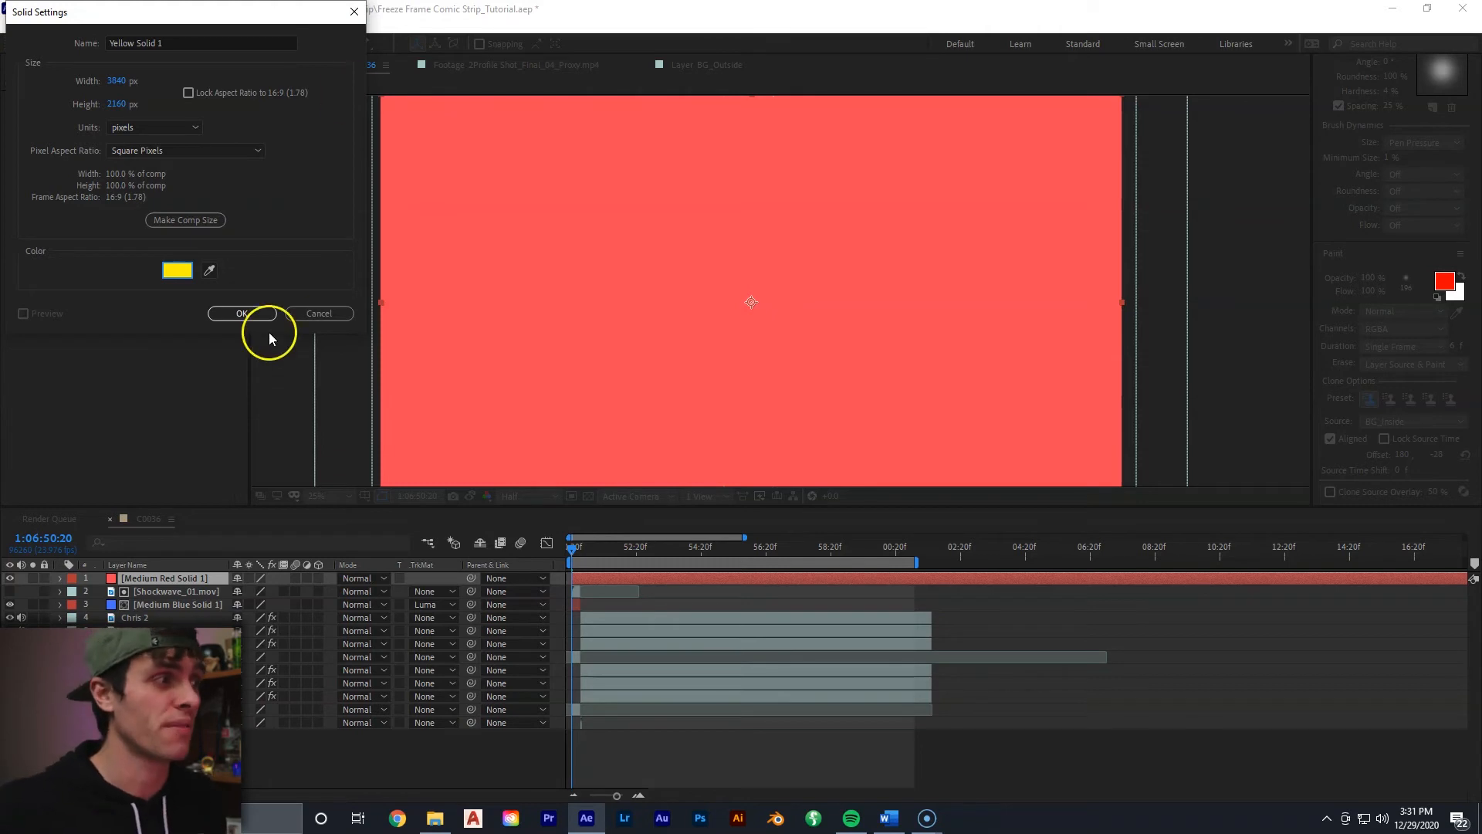
{"action": "left_click", "coordinate": [244, 313]}
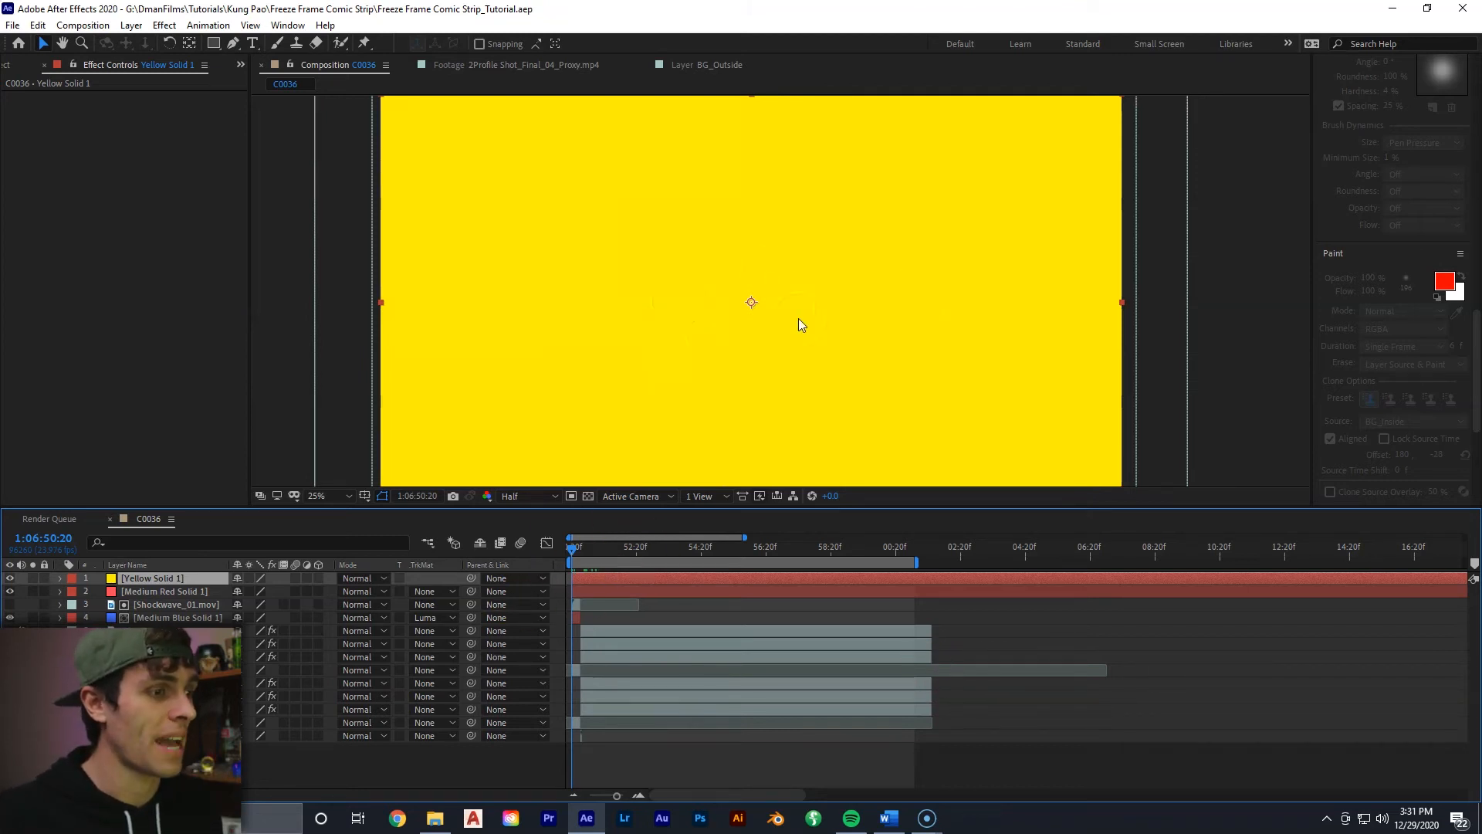
Examine the jagged red and yellow border shapes in the finished reference footage at 0:00:00:11
{"action": "left_click", "coordinate": [582, 70]}
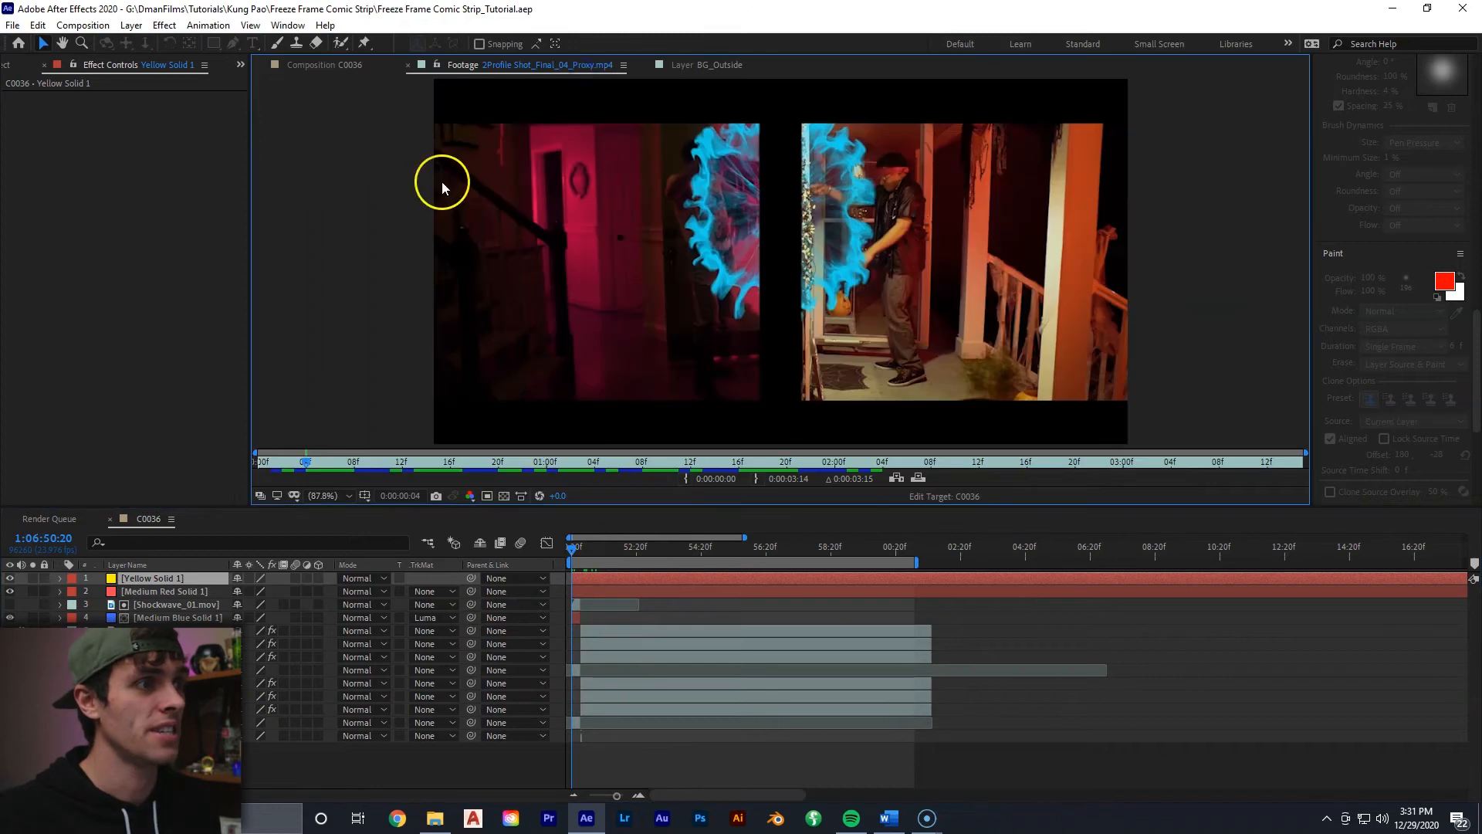
{"action": "left_click", "coordinate": [389, 460]}
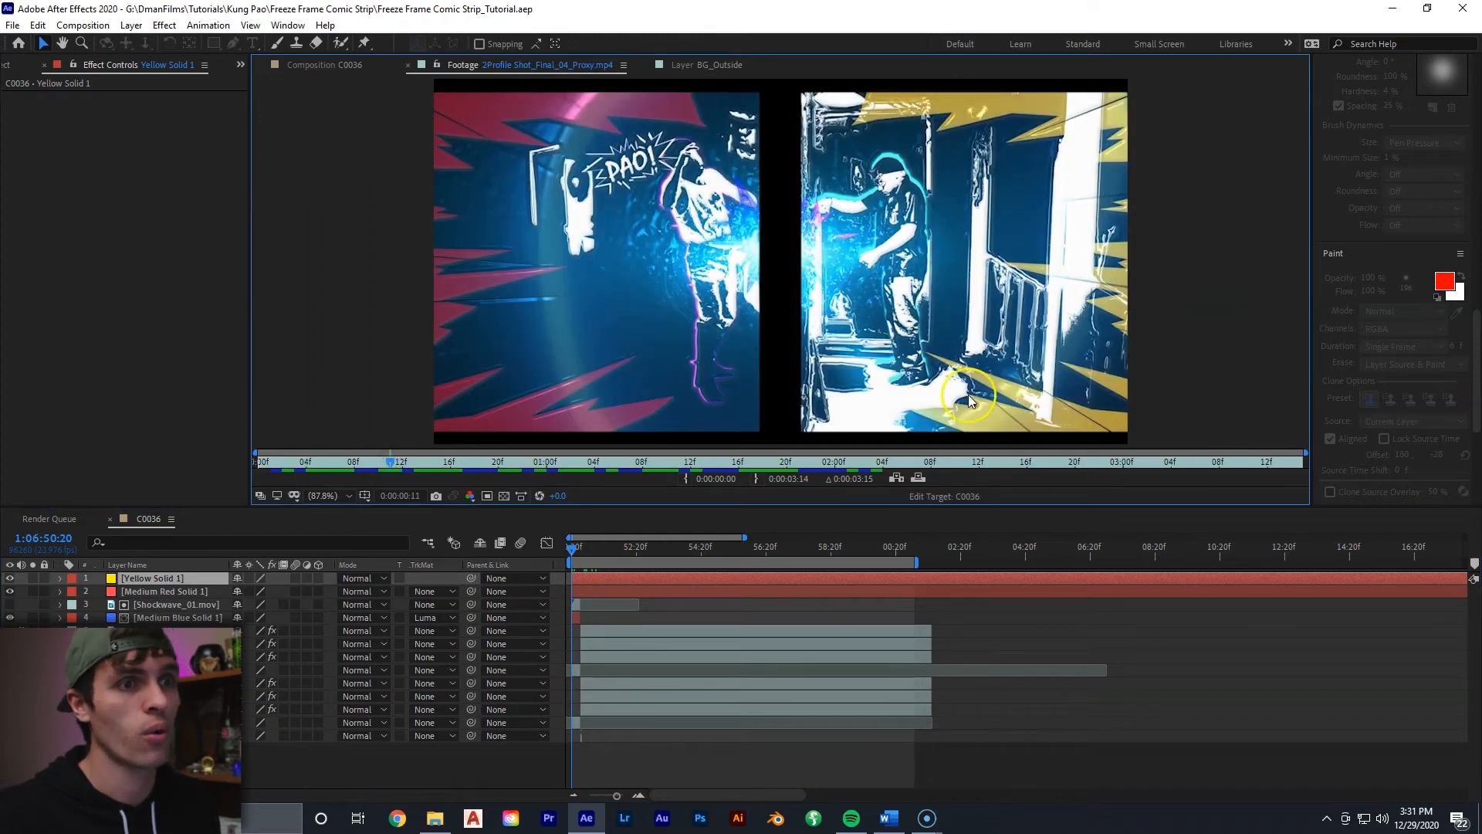
{"action": "left_click", "coordinate": [352, 69]}
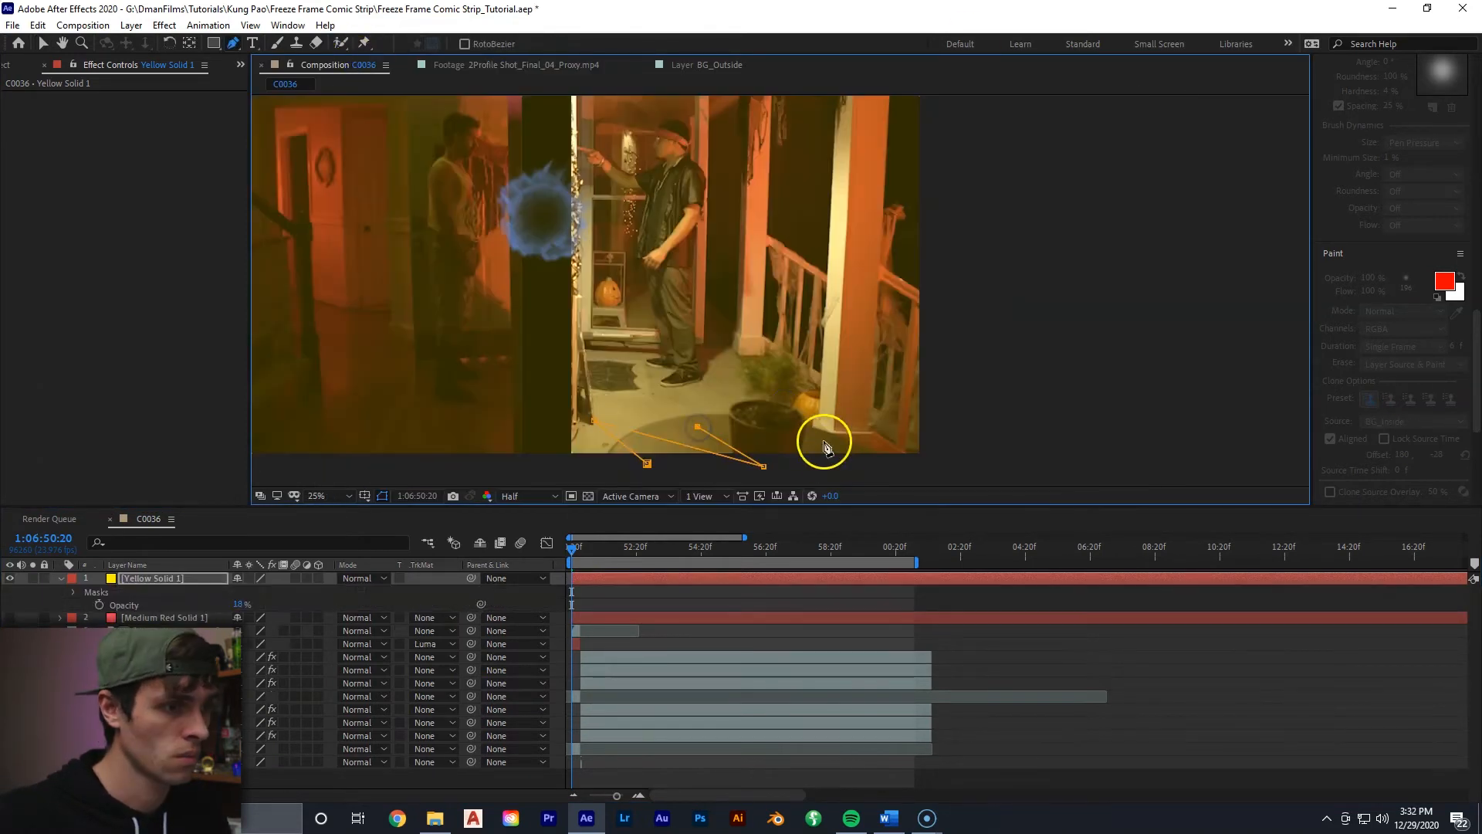
Draw a jagged pen mask on the yellow solid, with spikes pointing inward around the outdoor panel and a curved edge outside the frame
{"action": "left_click", "coordinate": [815, 108]}
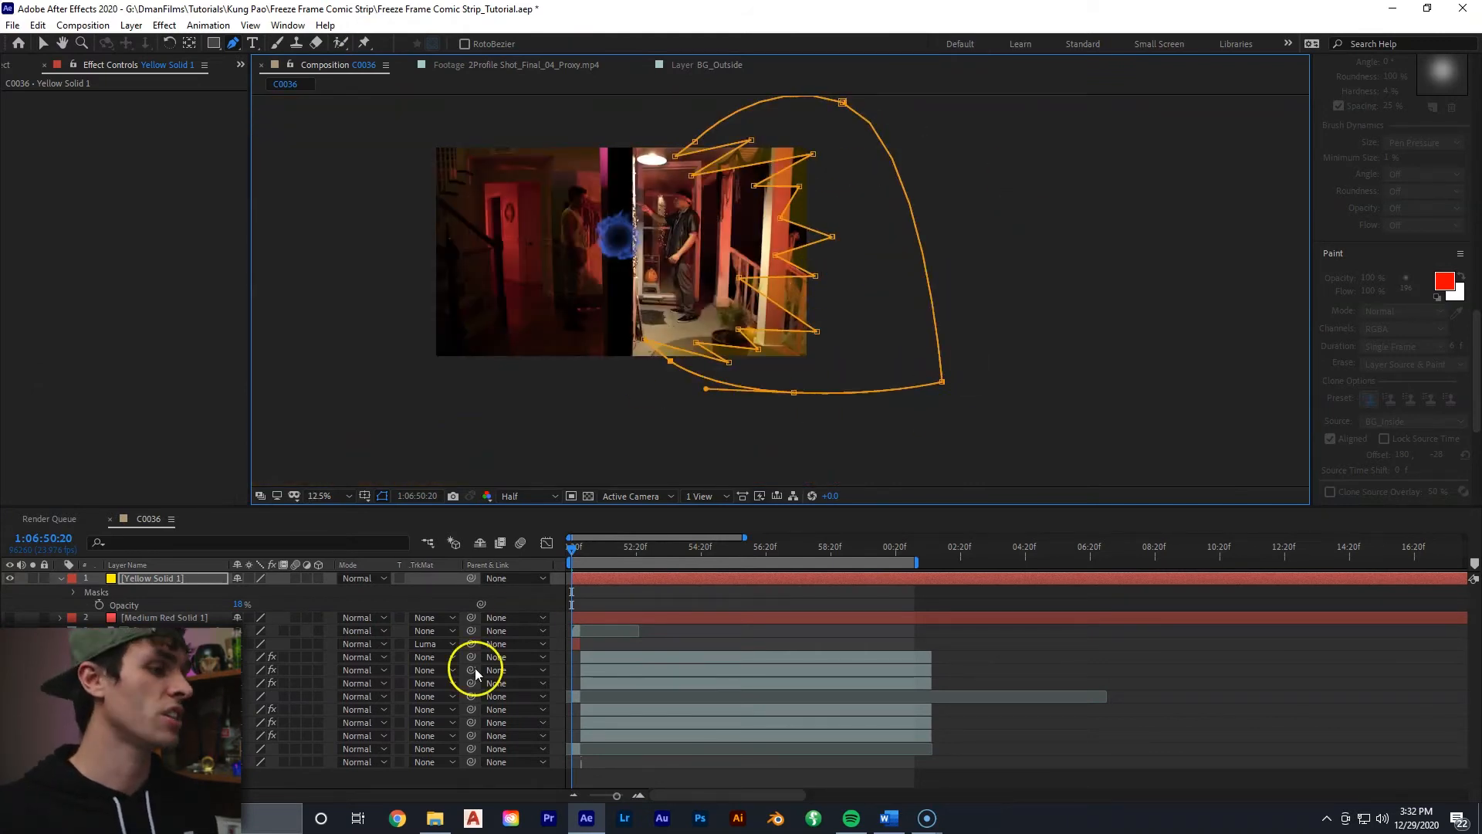
Set the yellow solid's layer opacity to 100%
{"action": "key", "text": "t"}
{"action": "key", "text": "t"}
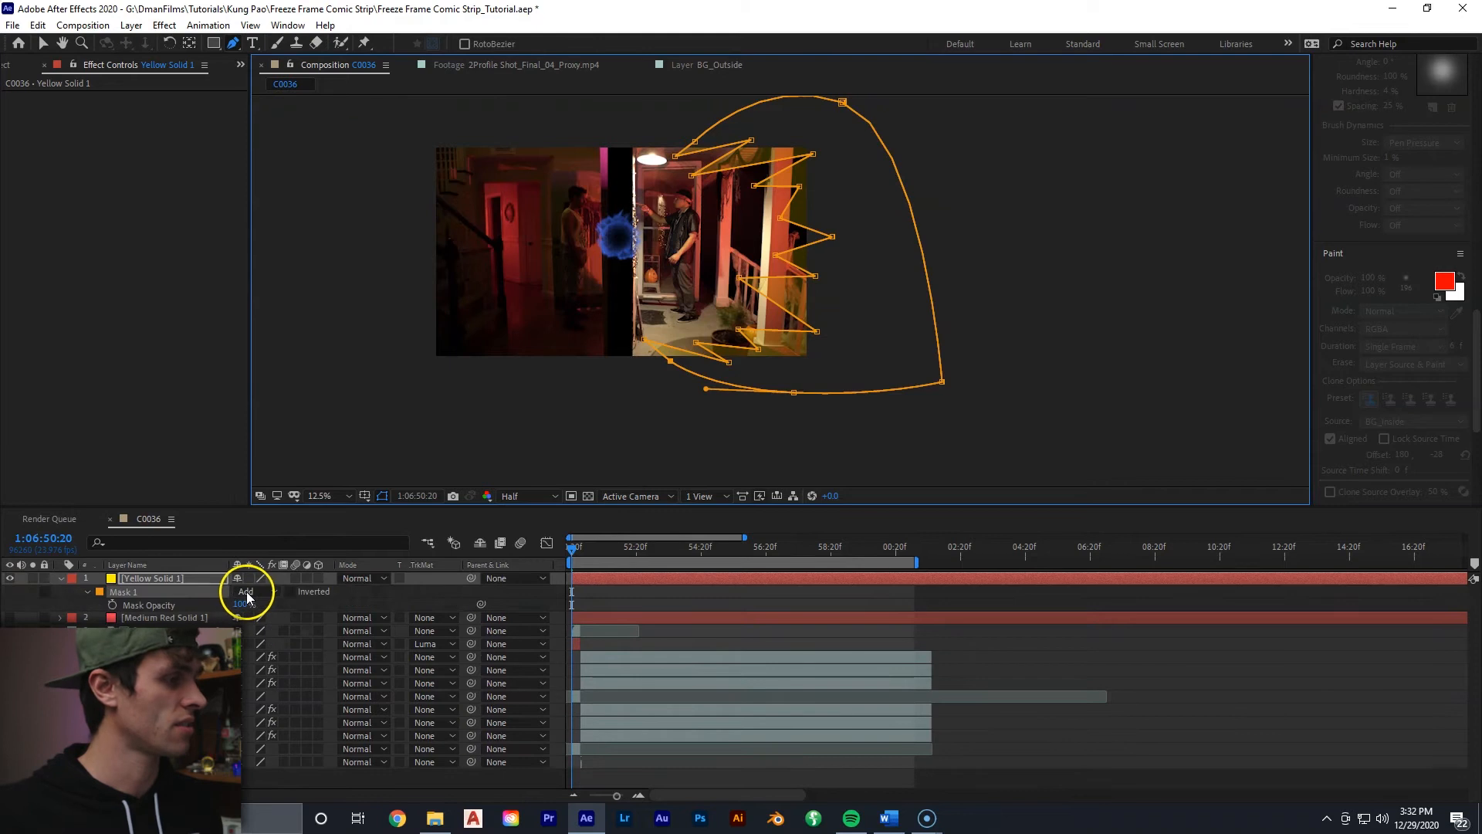
{"action": "key", "text": "t"}
{"action": "left_click_drag", "start_coordinate": [240, 592], "coordinate": [678, 605]}
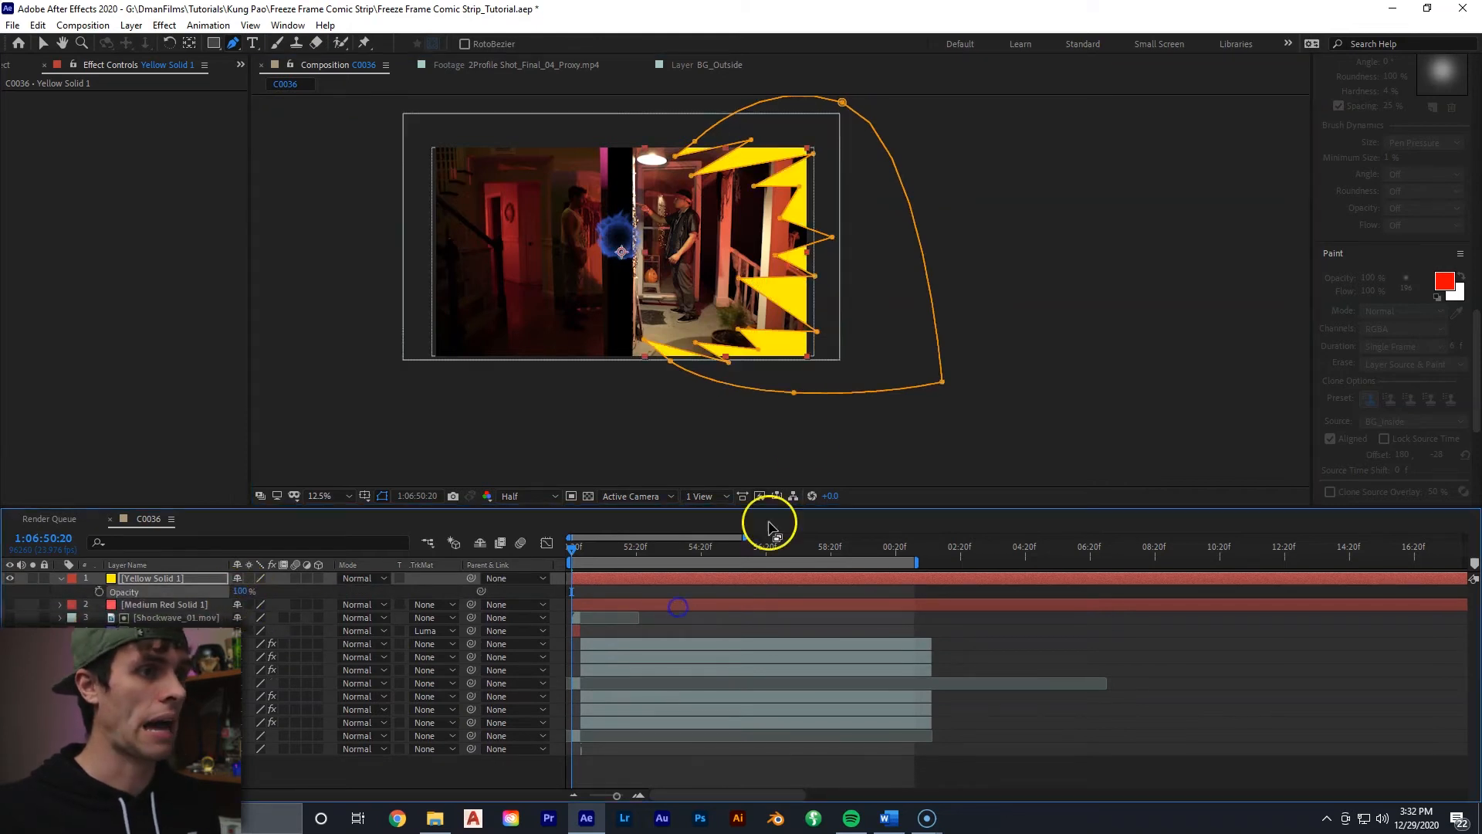
Draw a jagged pen mask on the medium red solid, with spikes pointing inward around the indoor panel, and make the layer visible
{"action": "left_click", "coordinate": [164, 605]}
{"action": "left_click", "coordinate": [546, 139]}
{"action": "left_click", "coordinate": [584, 164]}
{"action": "left_click", "coordinate": [491, 141]}
{"action": "left_click", "coordinate": [518, 155]}
{"action": "left_click", "coordinate": [434, 143]}
{"action": "left_click", "coordinate": [510, 180]}
{"action": "left_click", "coordinate": [457, 183]}
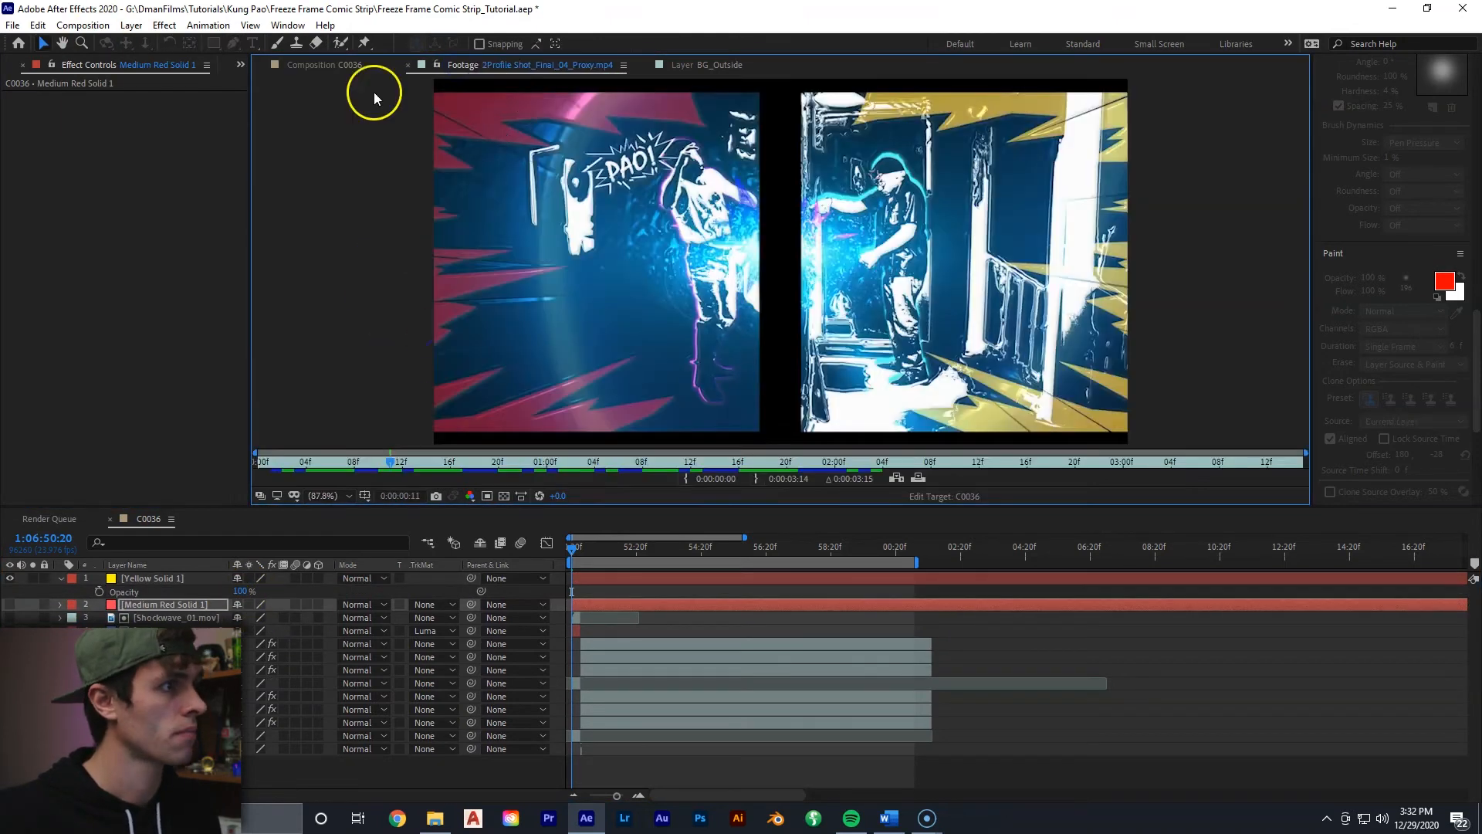
{"action": "left_click", "coordinate": [392, 349]}
{"action": "left_click", "coordinate": [545, 139]}
{"action": "left_click", "coordinate": [10, 605]}
{"action": "scroll", "coordinate": [623, 242], "scroll_direction": "up", "scroll_amount": 1}
{"action": "left_click", "coordinate": [483, 65]}
{"action": "left_click", "coordinate": [363, 65]}
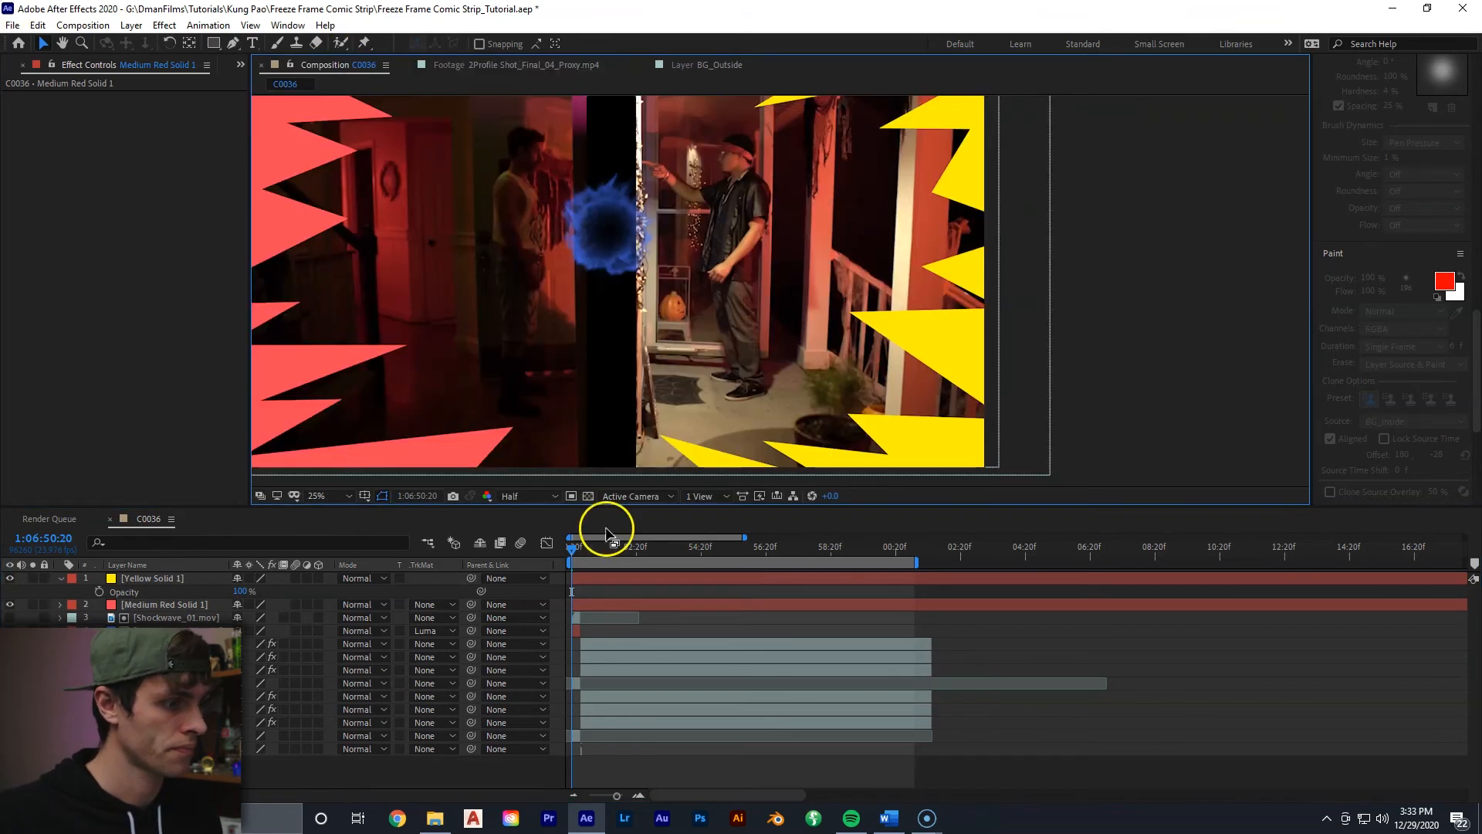
Make the yellow and medium red solids start at 1:06:51:03, where the threshold-styled layers begin, and select both solids
{"action": "key", "text": "="}
{"action": "key", "text": "="}
{"action": "key", "text": "="}
{"action": "key", "text": "="}
{"action": "key", "text": "="}
{"action": "left_click", "coordinate": [323, 495]}
{"action": "left_click", "coordinate": [326, 510]}
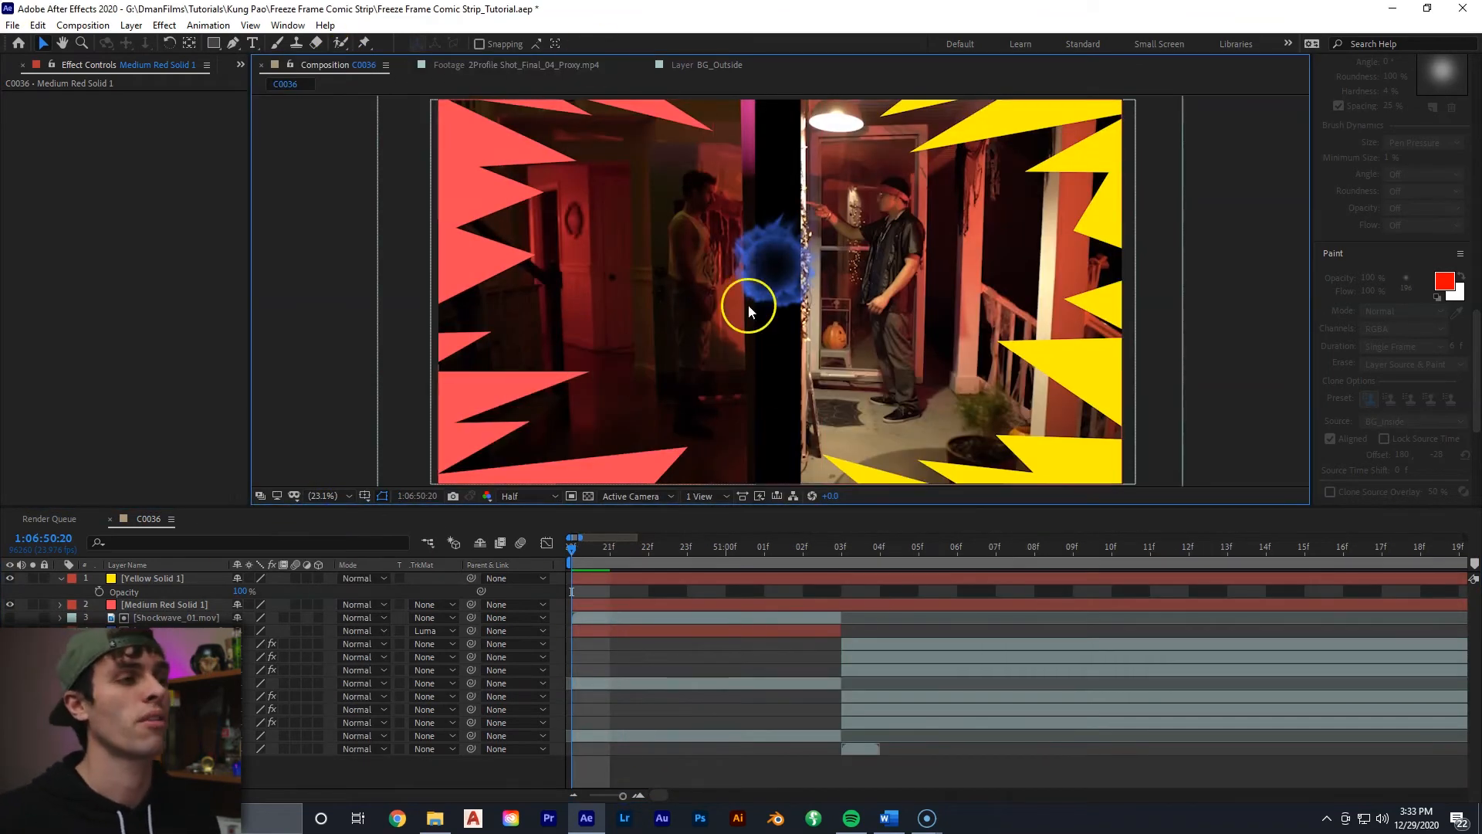
{"action": "left_click_drag", "start_coordinate": [608, 539], "coordinate": [846, 545]}
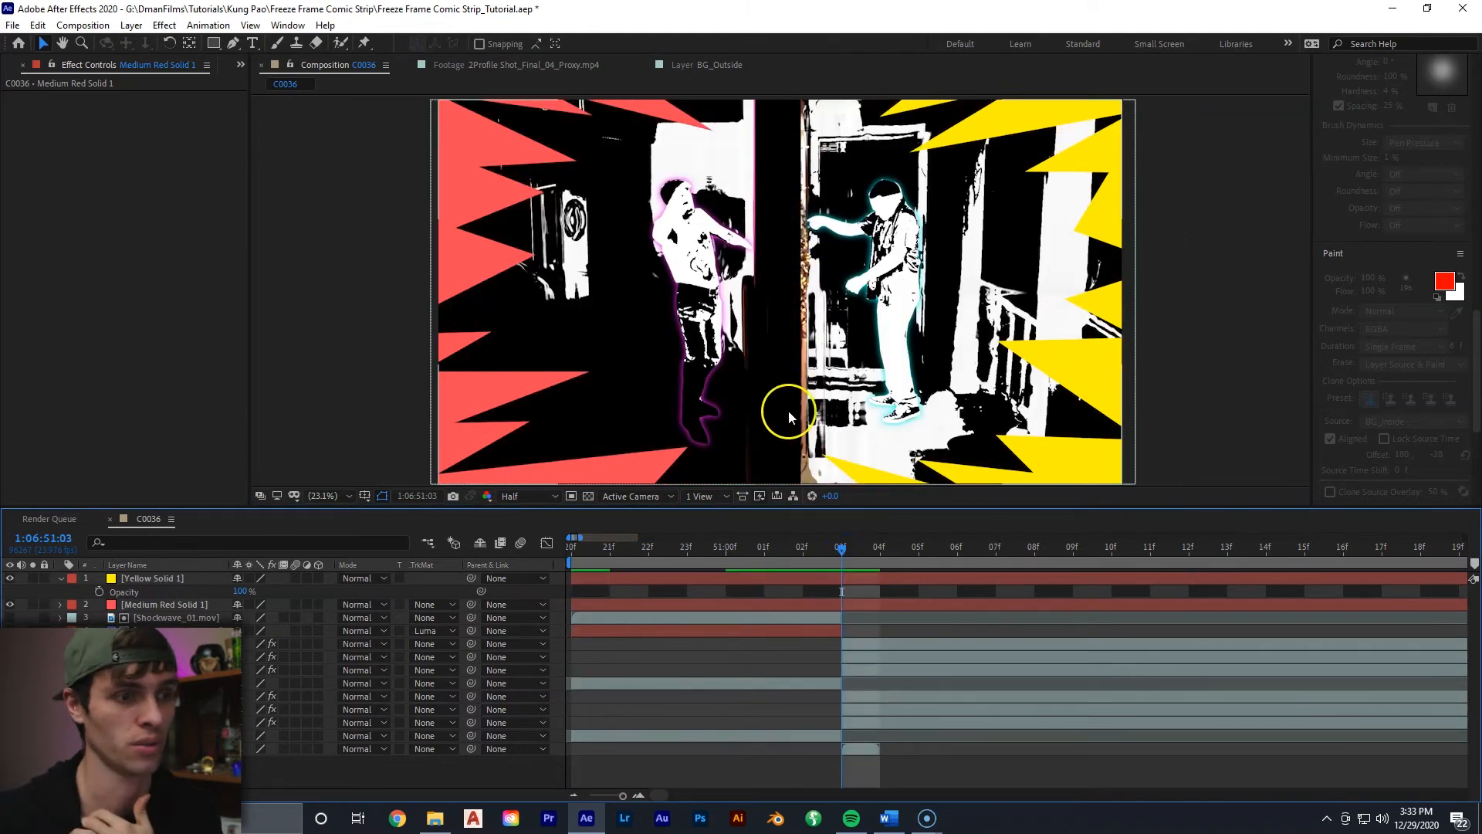
{"action": "left_click", "coordinate": [619, 581]}
{"action": "left_click_drag", "start_coordinate": [618, 580], "coordinate": [1048, 605]}
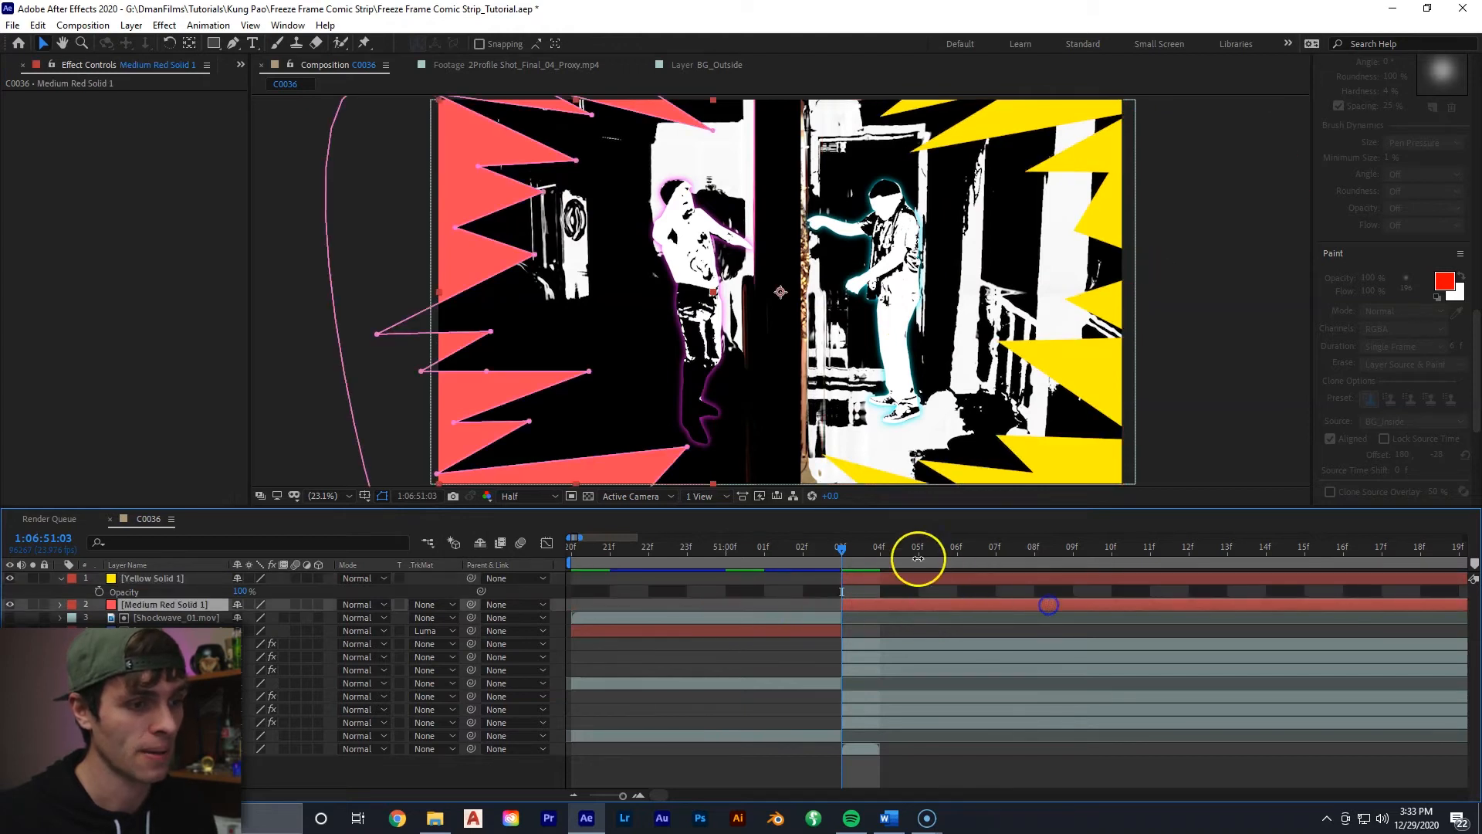
{"action": "left_click", "coordinate": [863, 578]}
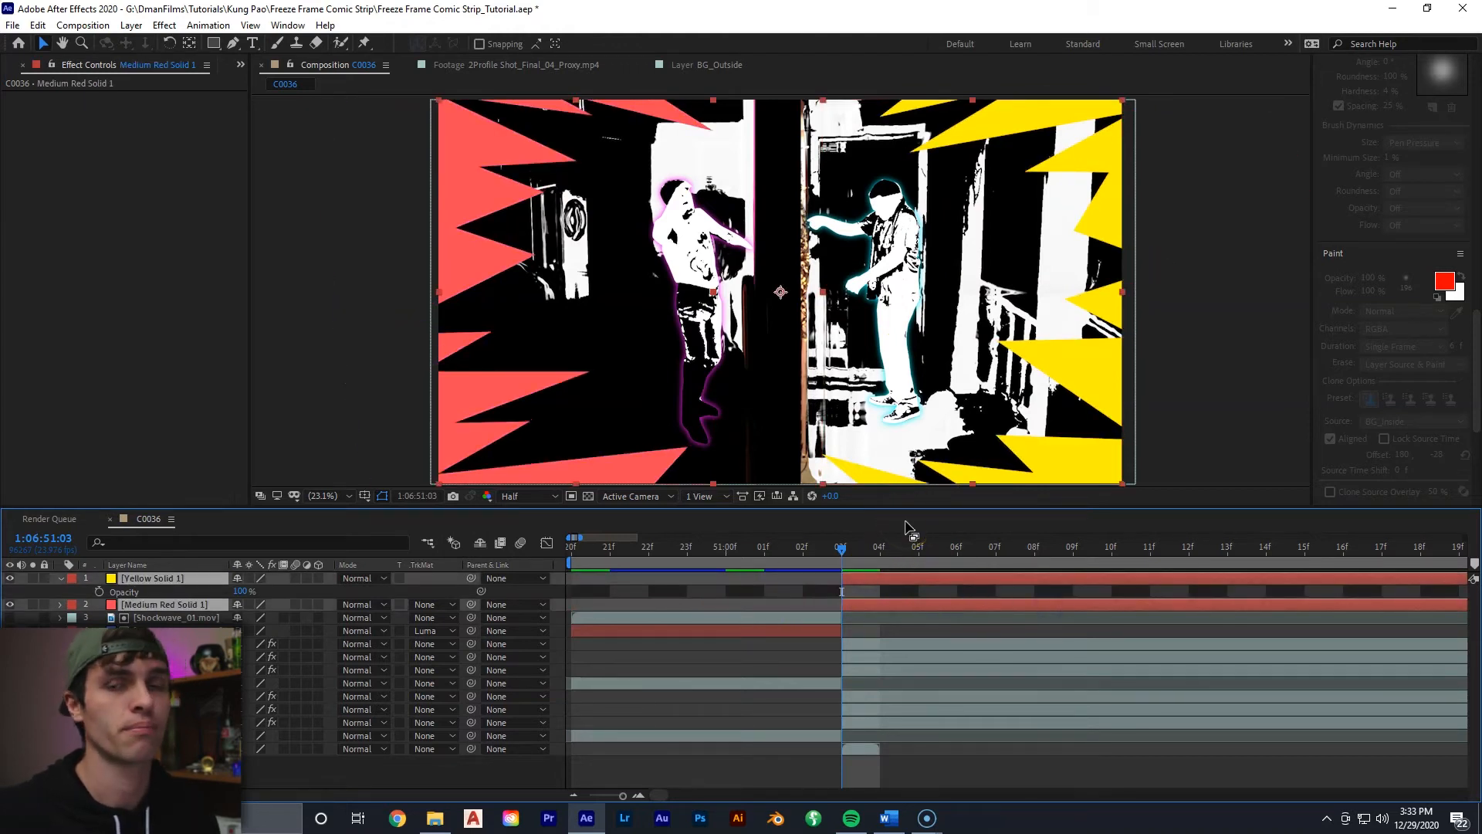
Pre-compose the yellow and red border solids into "Border" and trim the new layer's start to 1:06:51:03
{"action": "right_click", "coordinate": [858, 583]}
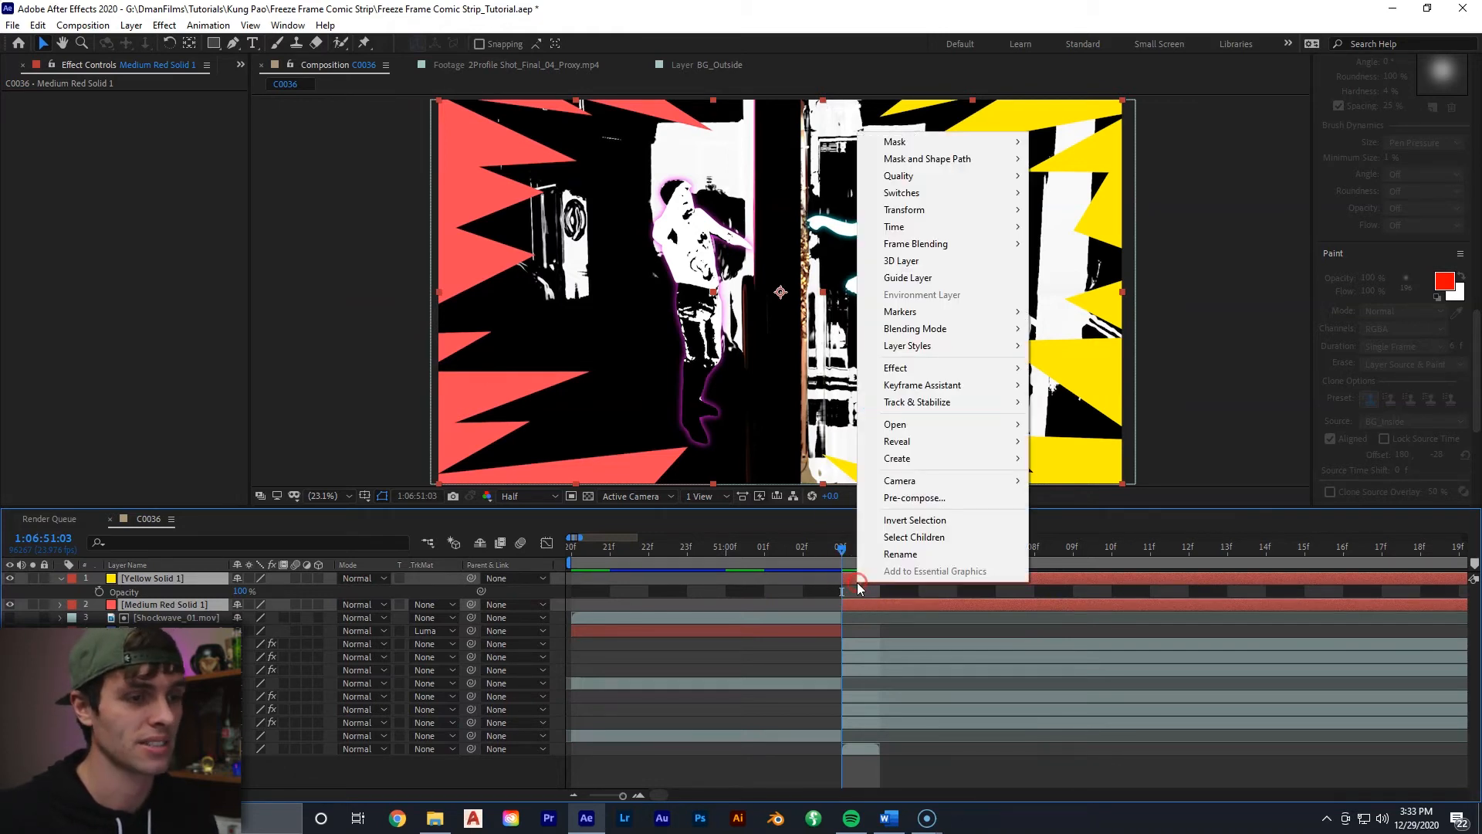
{"action": "left_click", "coordinate": [914, 498]}
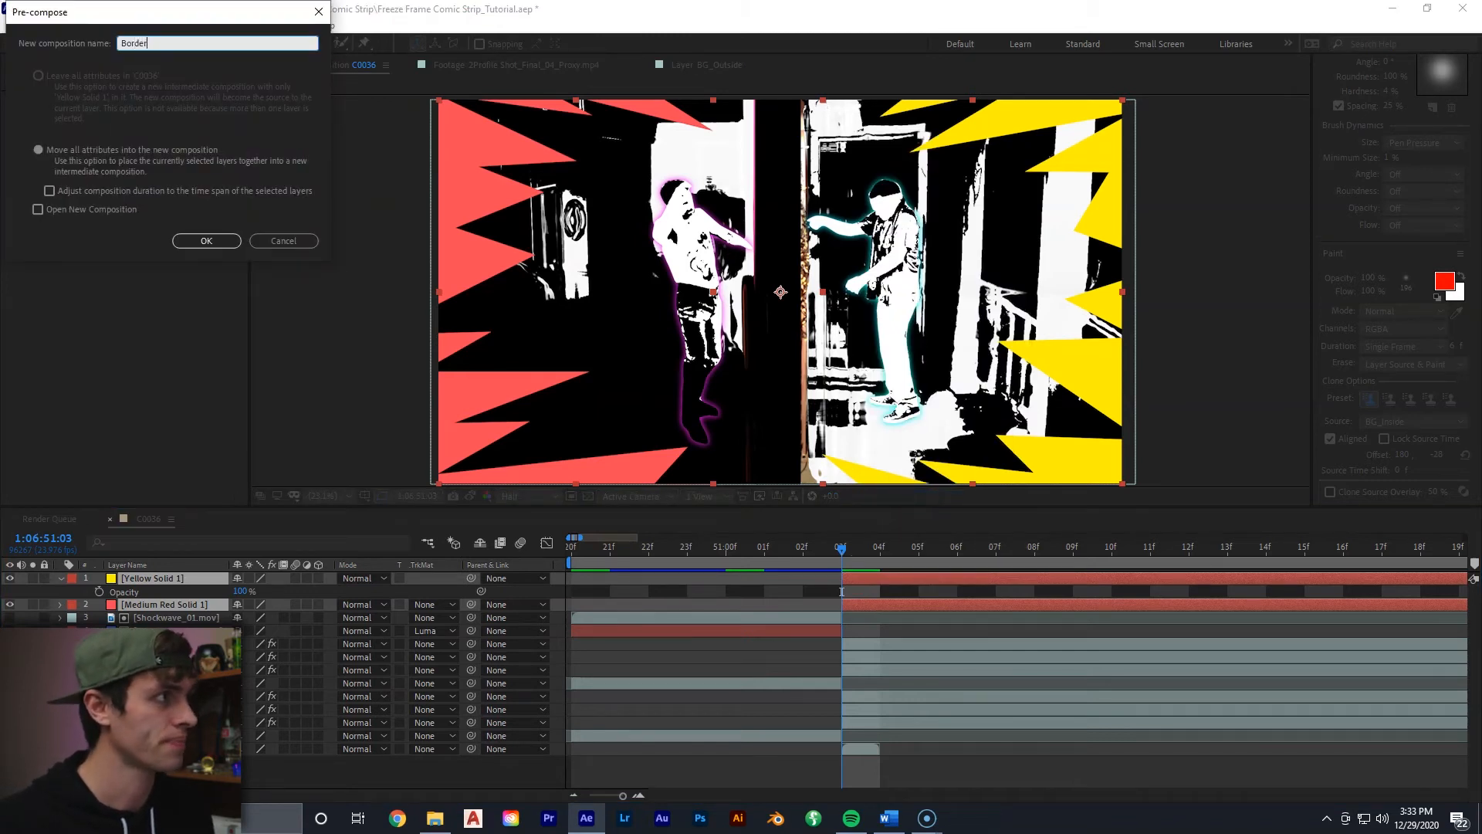
{"action": "key", "text": "Return"}
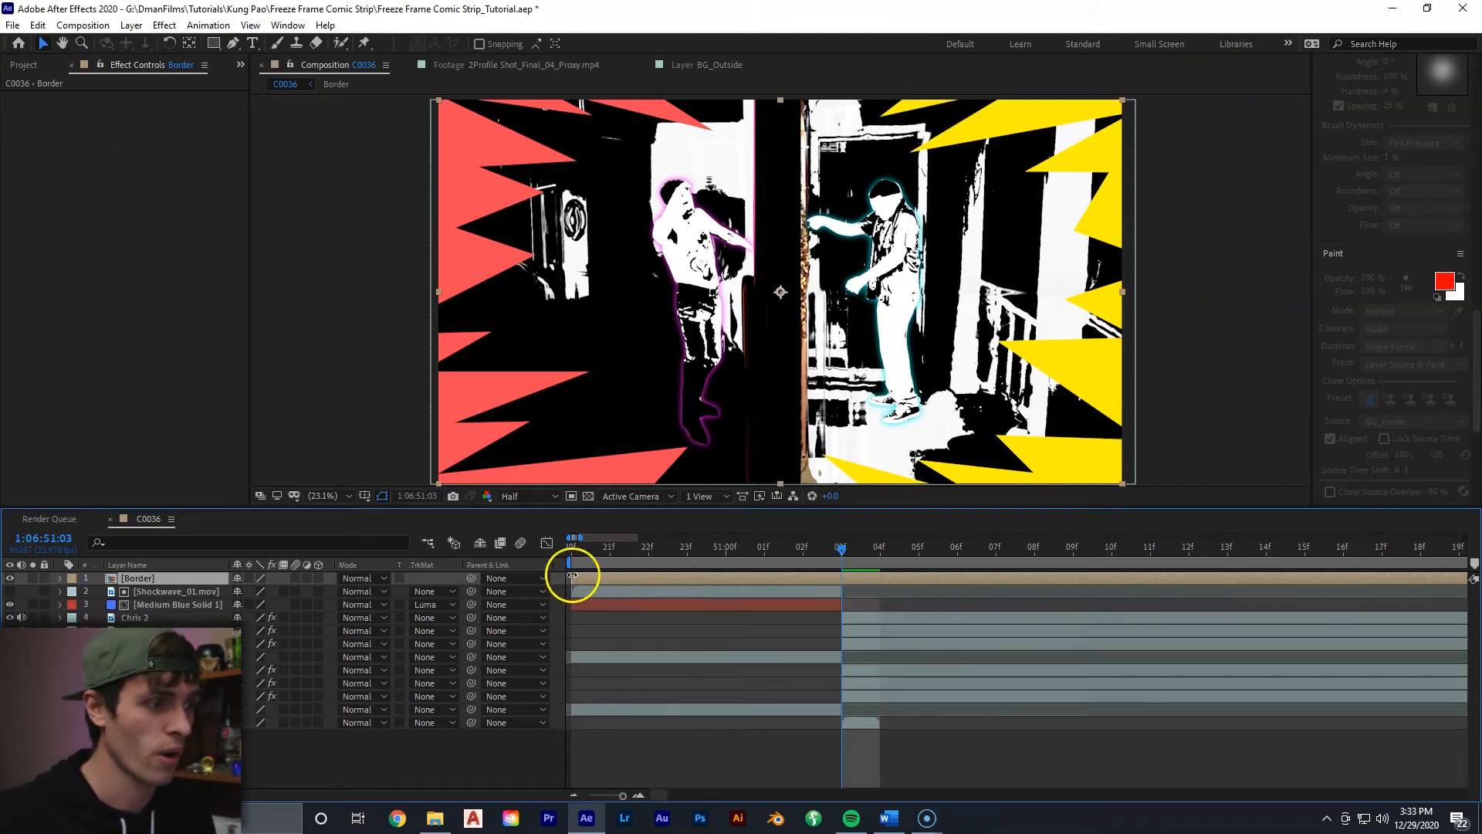
{"action": "left_click_drag", "start_coordinate": [572, 578], "coordinate": [842, 582]}
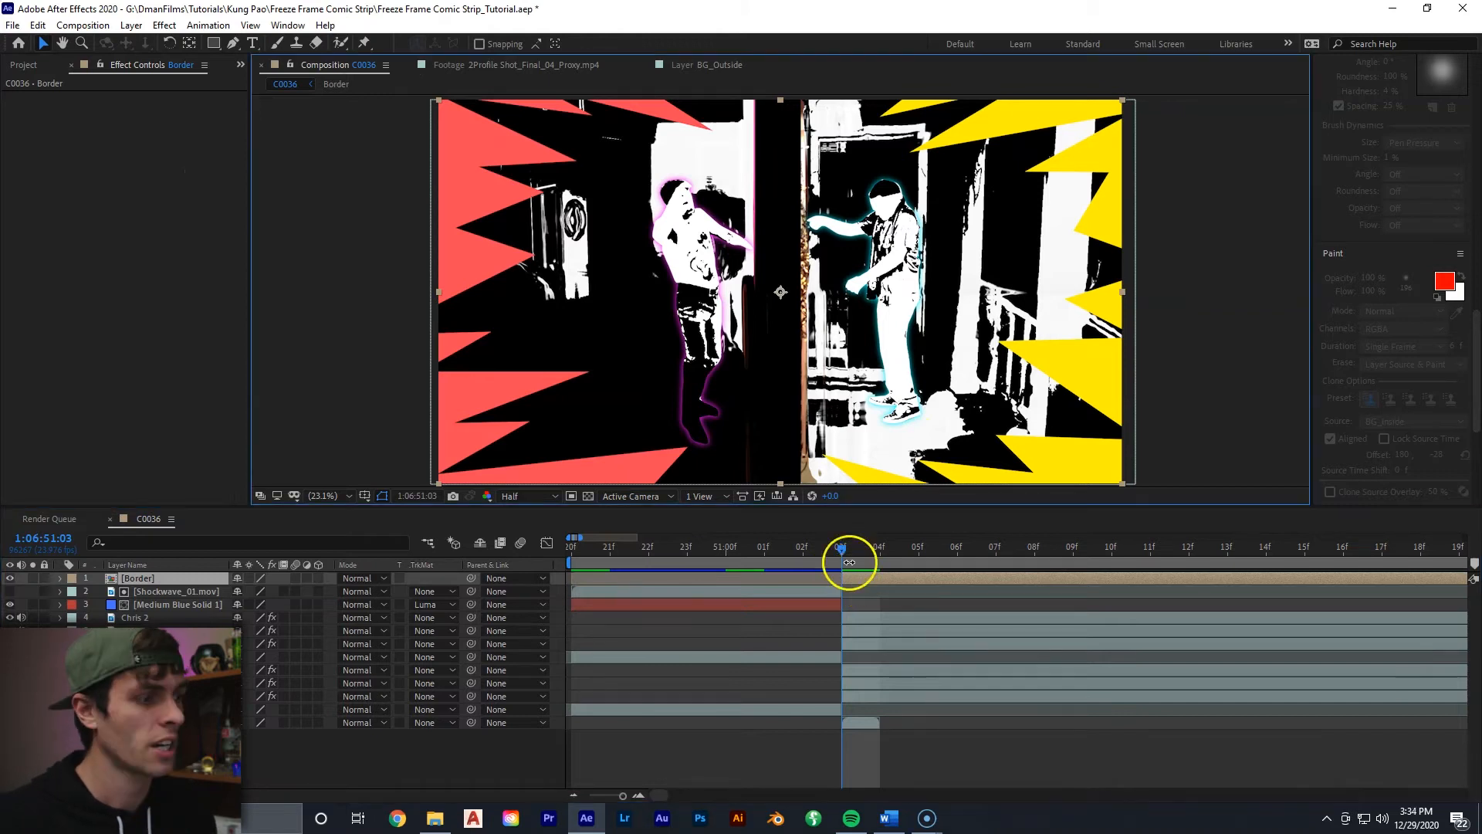
Add a starting Scale keyframe of 100% to the Border layer at 1:06:51:03
{"action": "left_click_drag", "start_coordinate": [624, 796], "coordinate": [621, 797]}
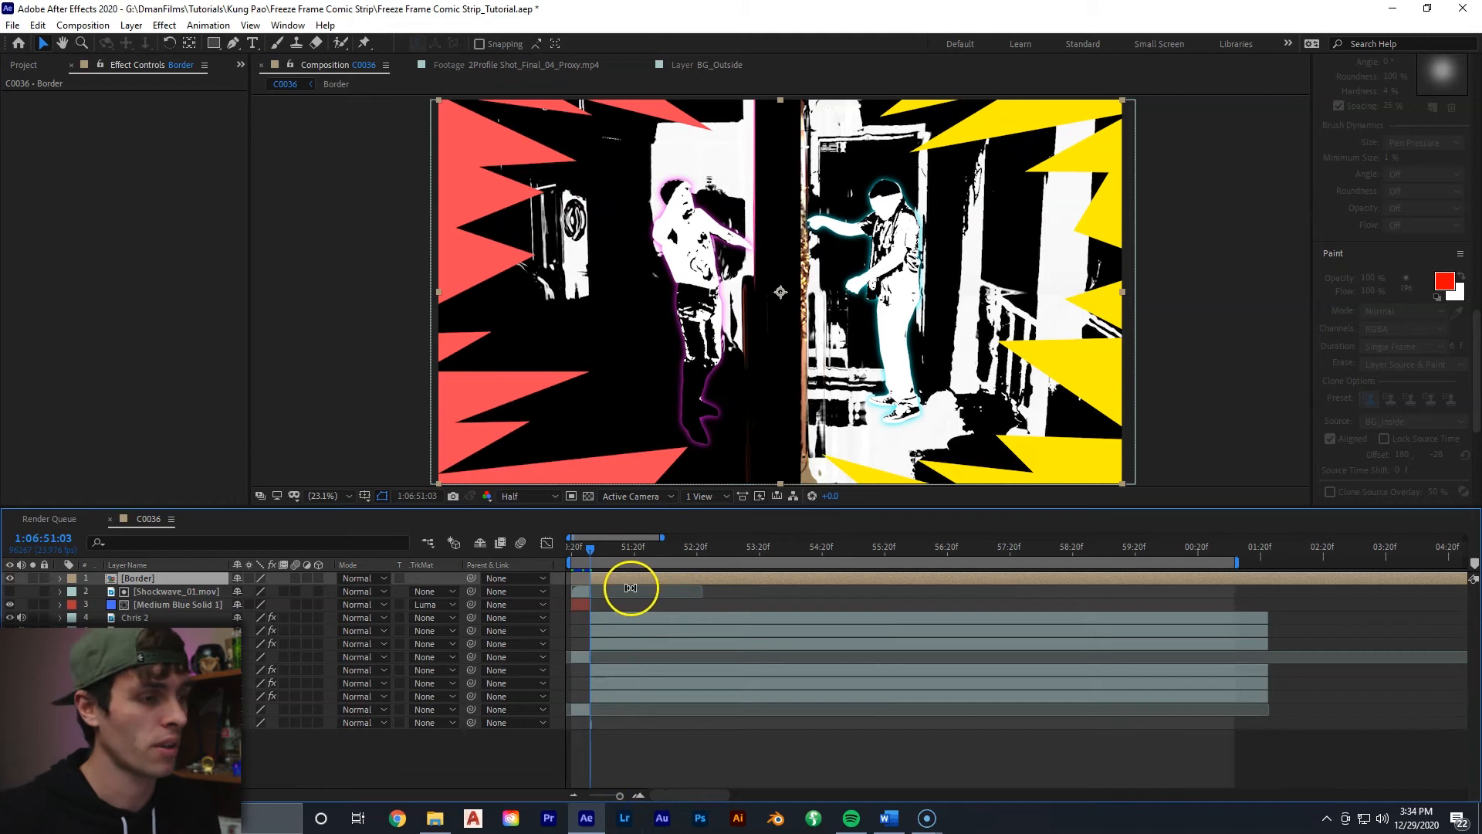
{"action": "key", "text": "s"}
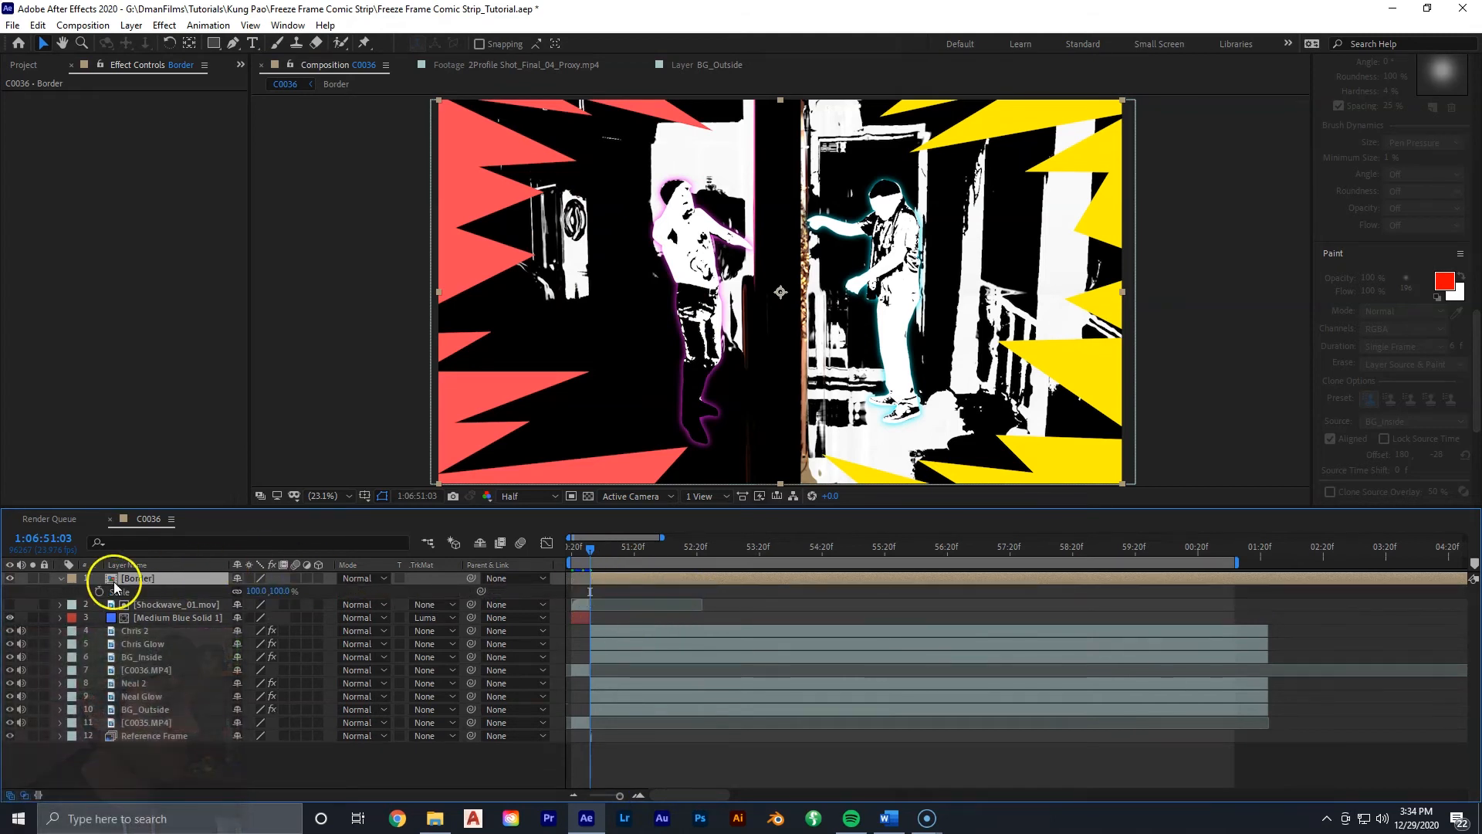
{"action": "left_click", "coordinate": [98, 591]}
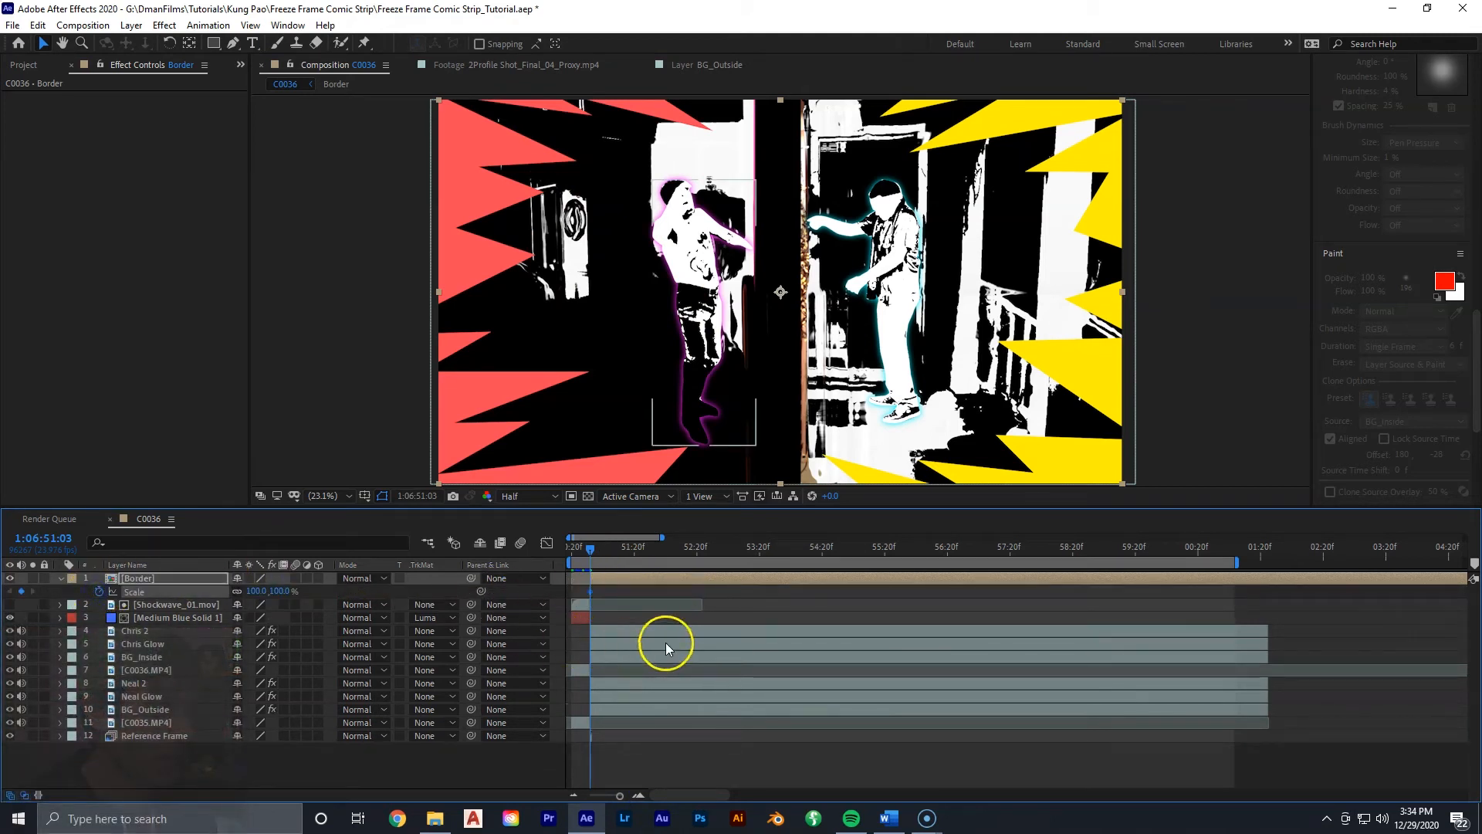
Set the Border layer's scale to 115% at 1:06:53:19, aligned with the ending keyframes of the Chris 2 layer
{"action": "left_click", "coordinate": [628, 633]}
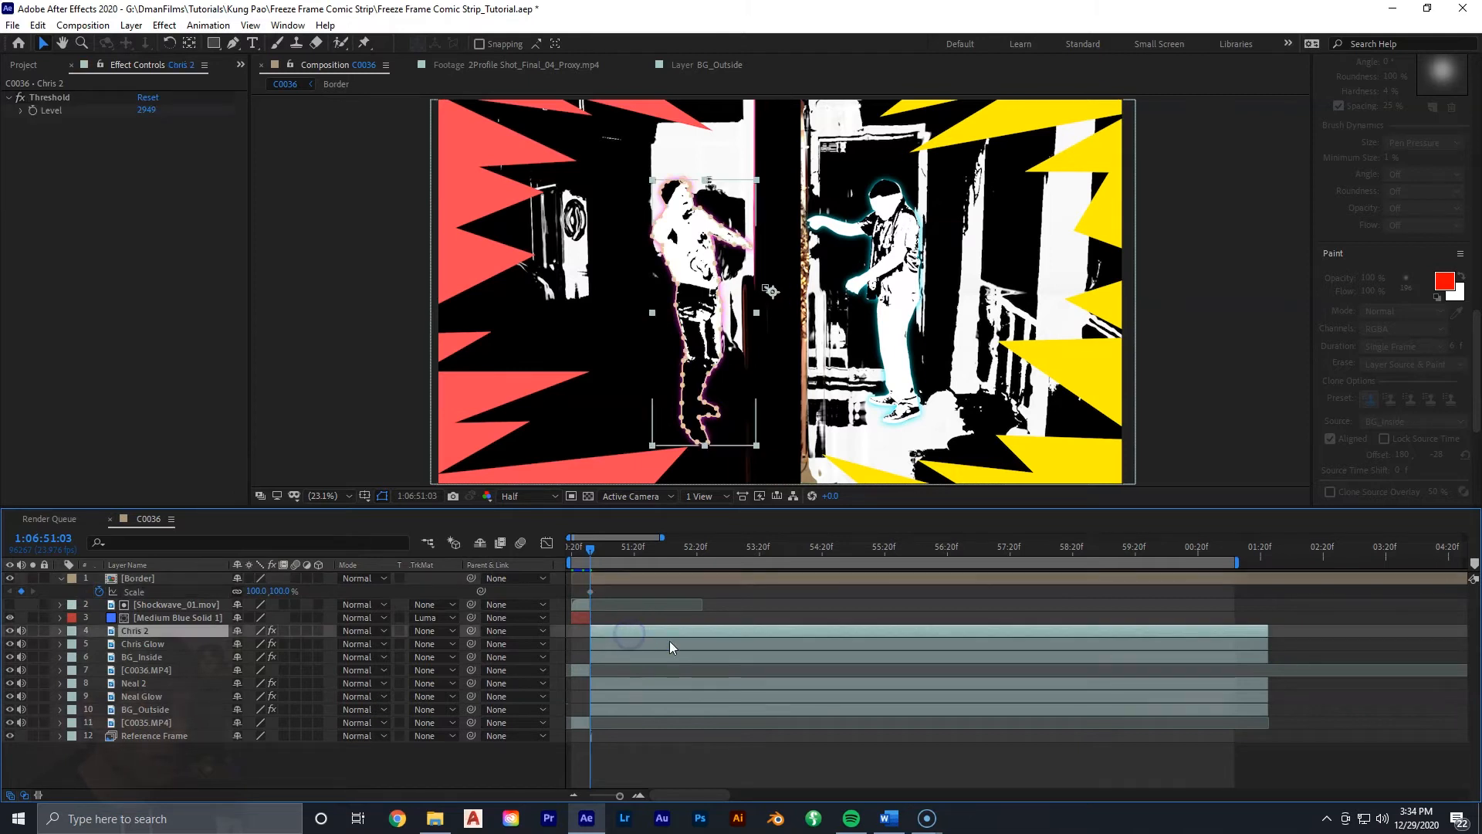
{"action": "key", "text": "u"}
{"action": "left_click", "coordinate": [761, 553]}
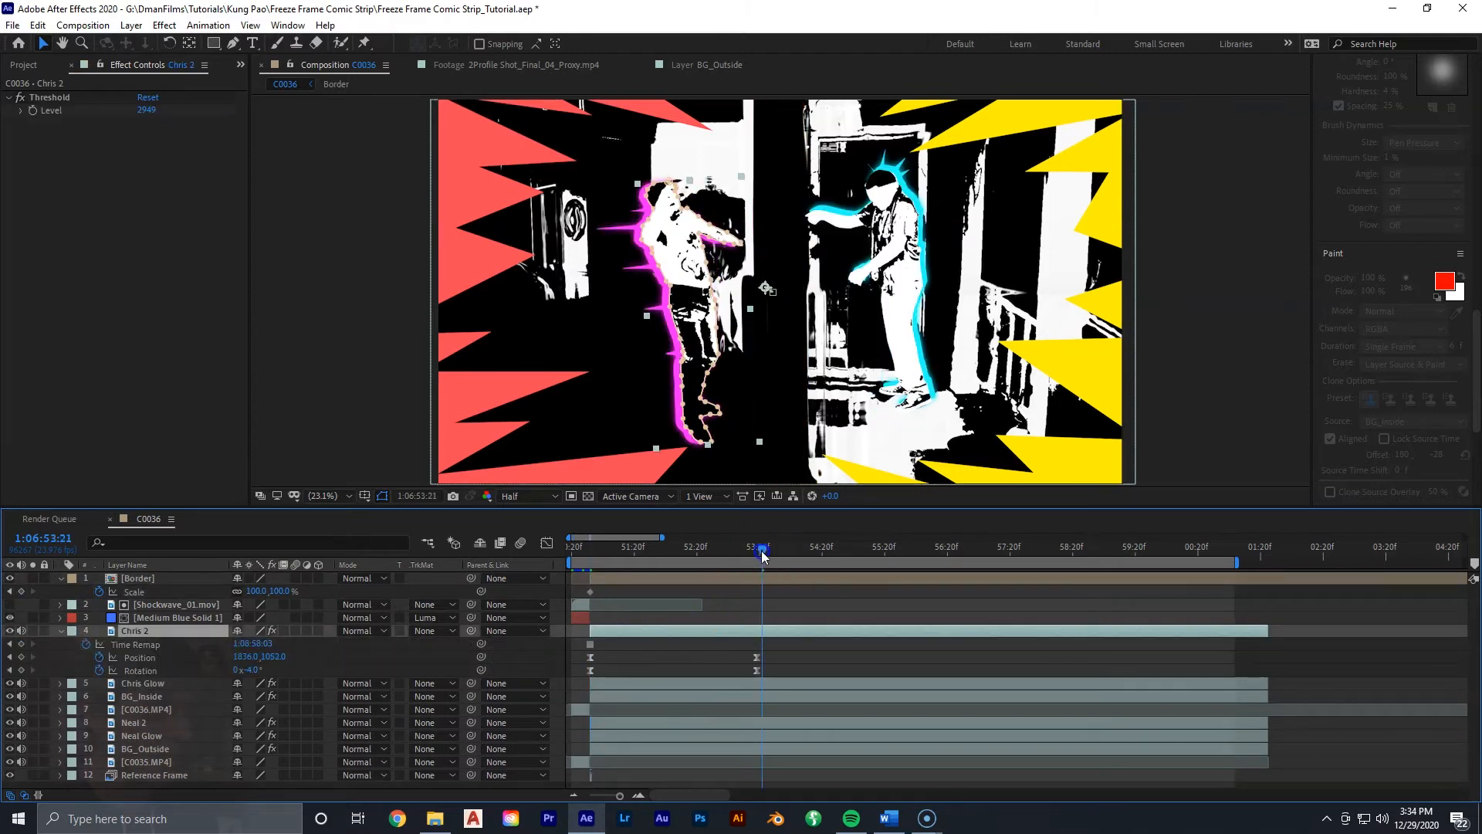
{"action": "left_click", "coordinate": [765, 678]}
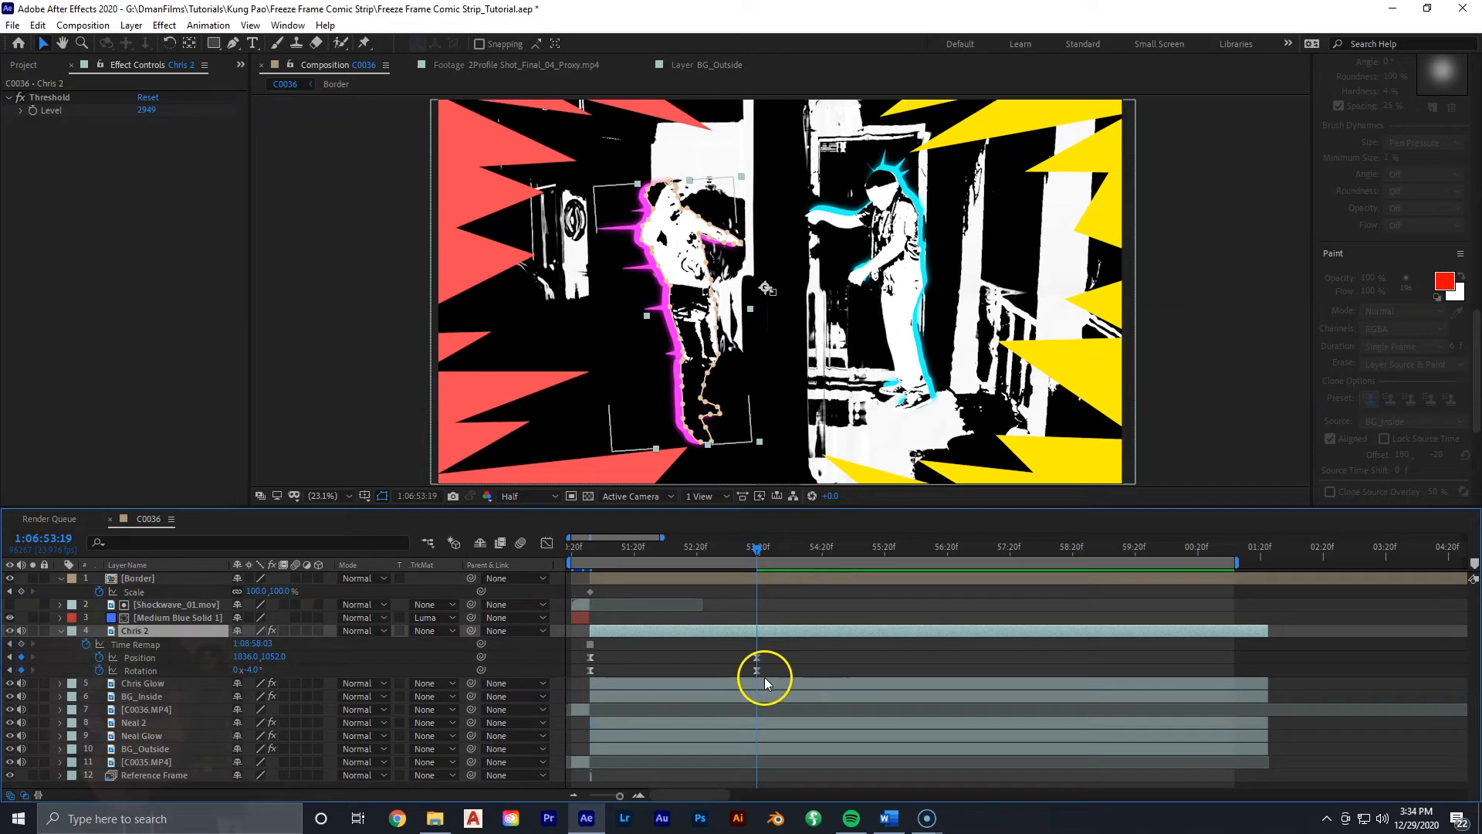
{"action": "left_click", "coordinate": [661, 581]}
{"action": "left_click", "coordinate": [276, 592]}
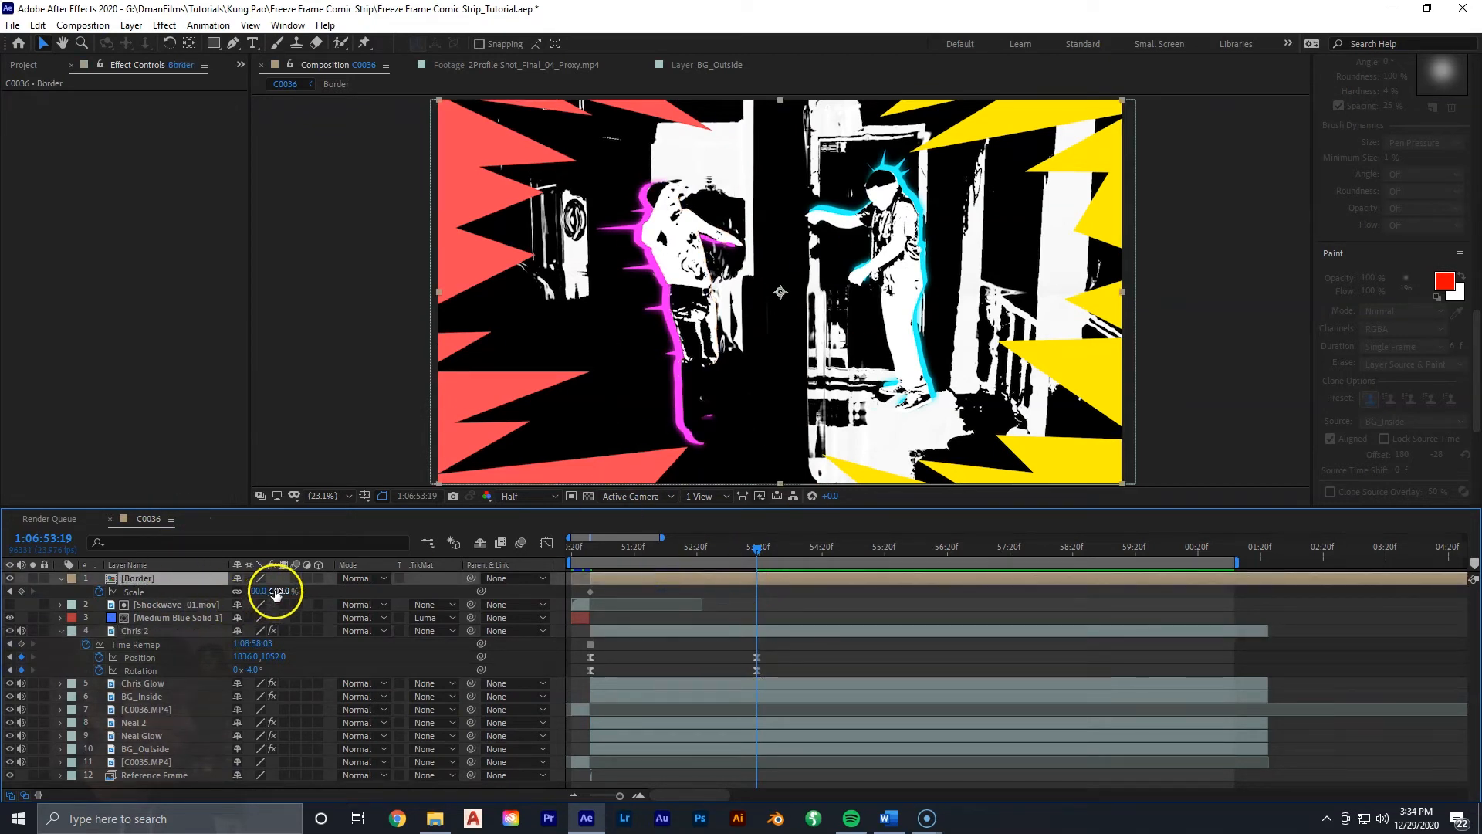
{"action": "type", "text": "115"}
{"action": "key", "text": "Return"}
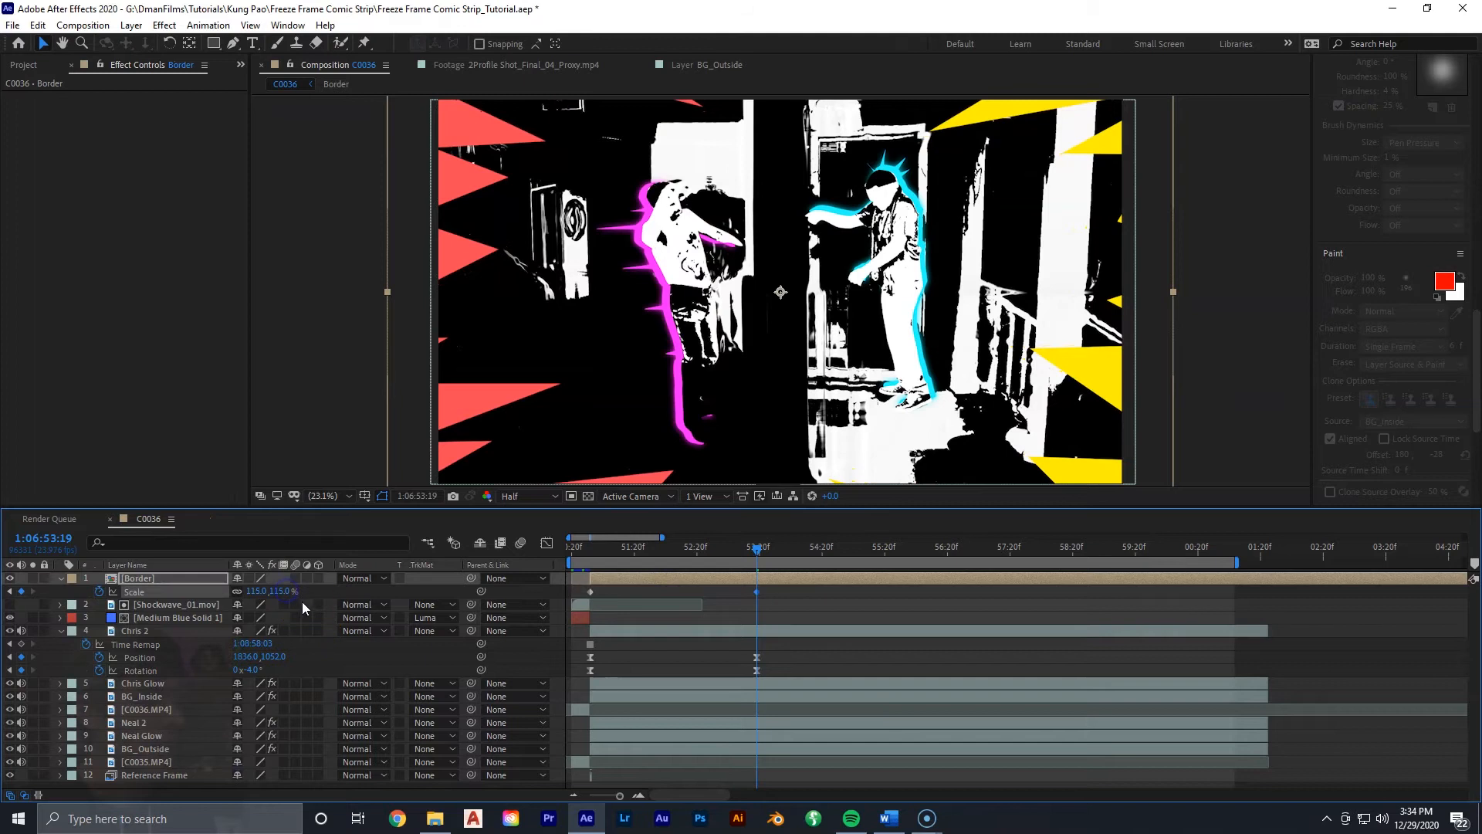
Play back the border's scale animation and compare it with the freeze frame in the 2Profile Shot_Final_04_Proxy.mp4 footage
{"action": "left_click_drag", "start_coordinate": [681, 553], "coordinate": [570, 557]}
{"action": "key", "text": "space"}
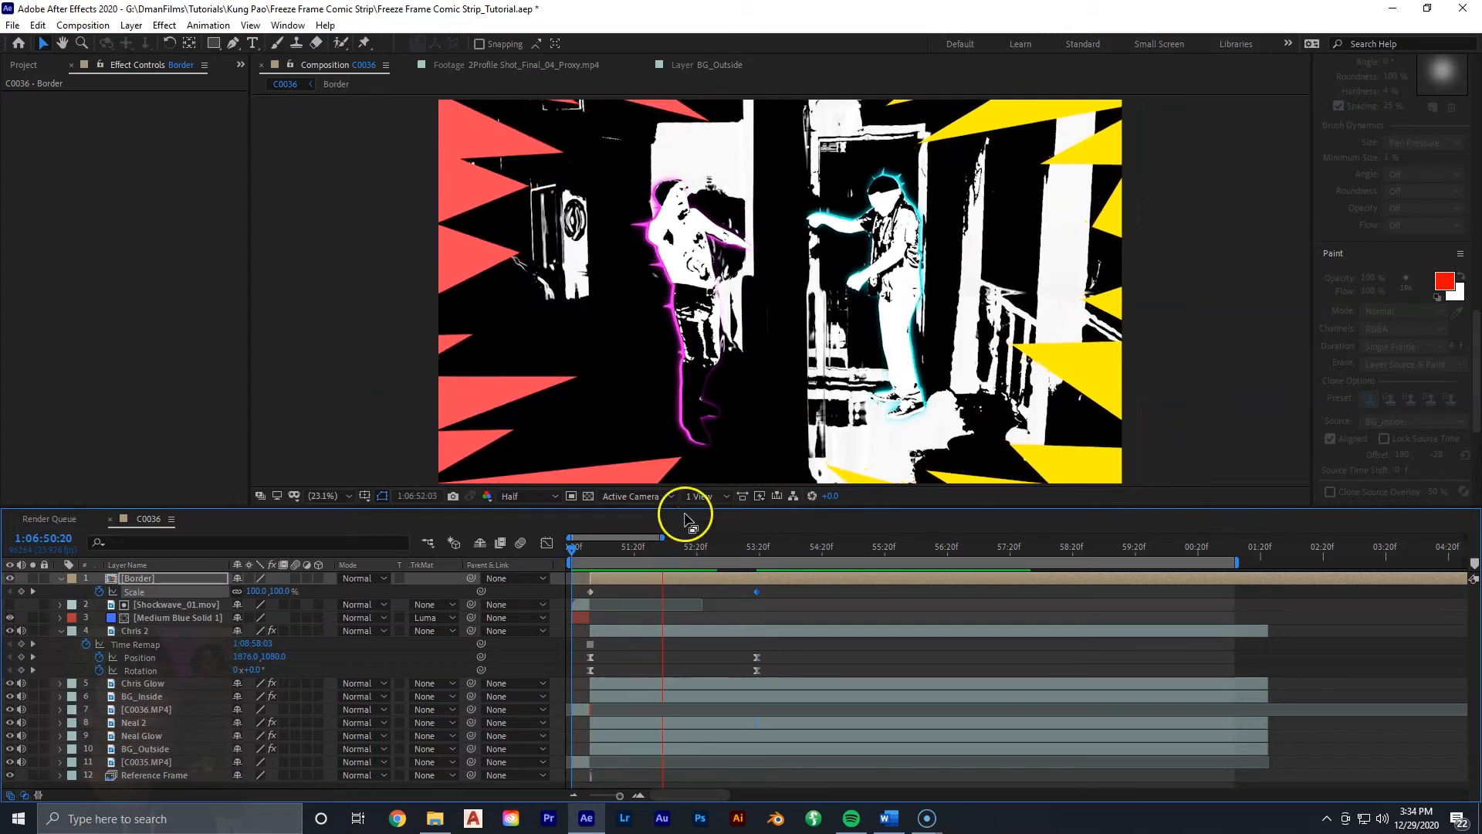
{"action": "left_click", "coordinate": [698, 373]}
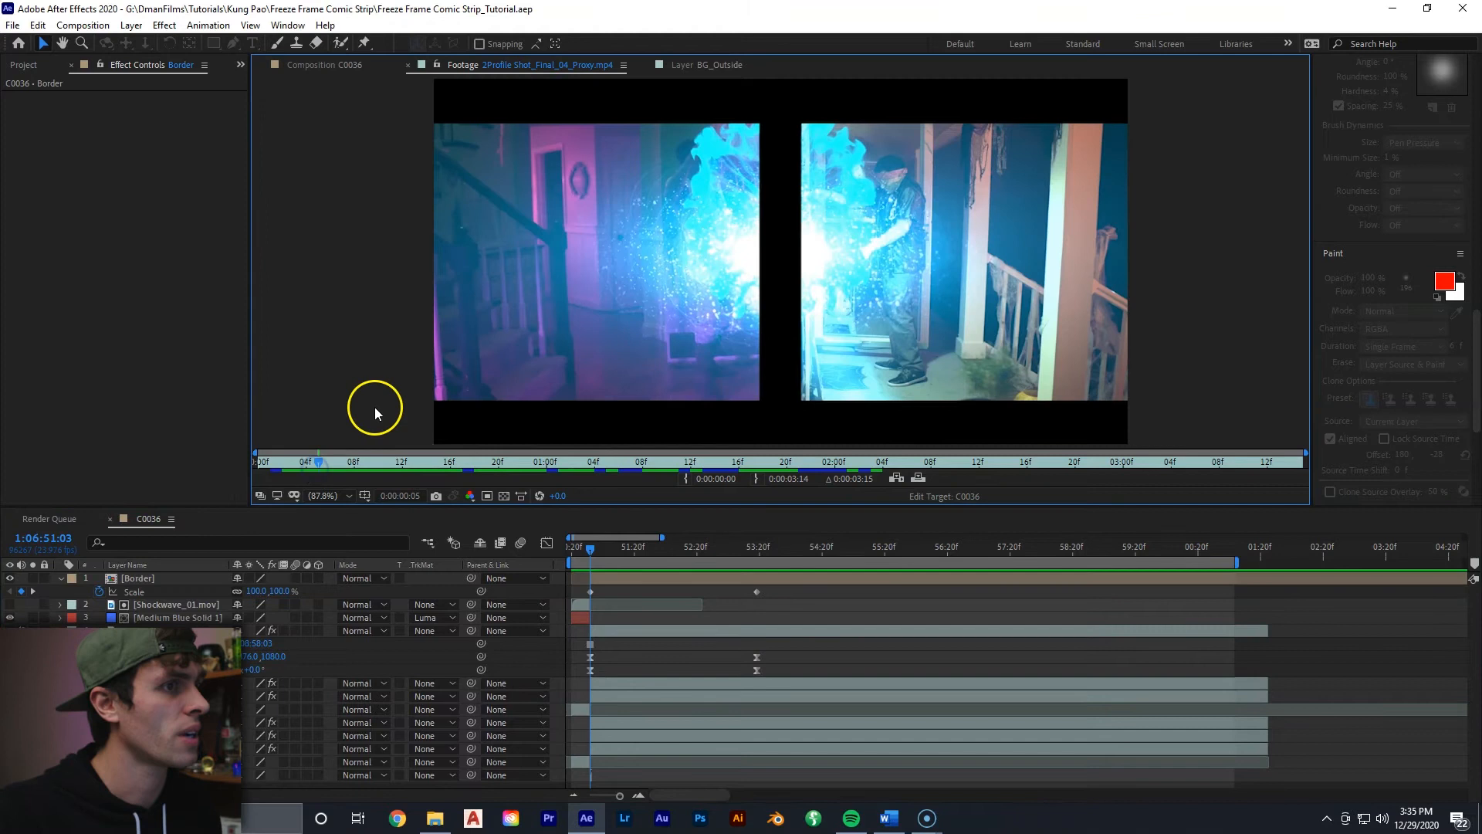
{"action": "left_click", "coordinate": [378, 462]}
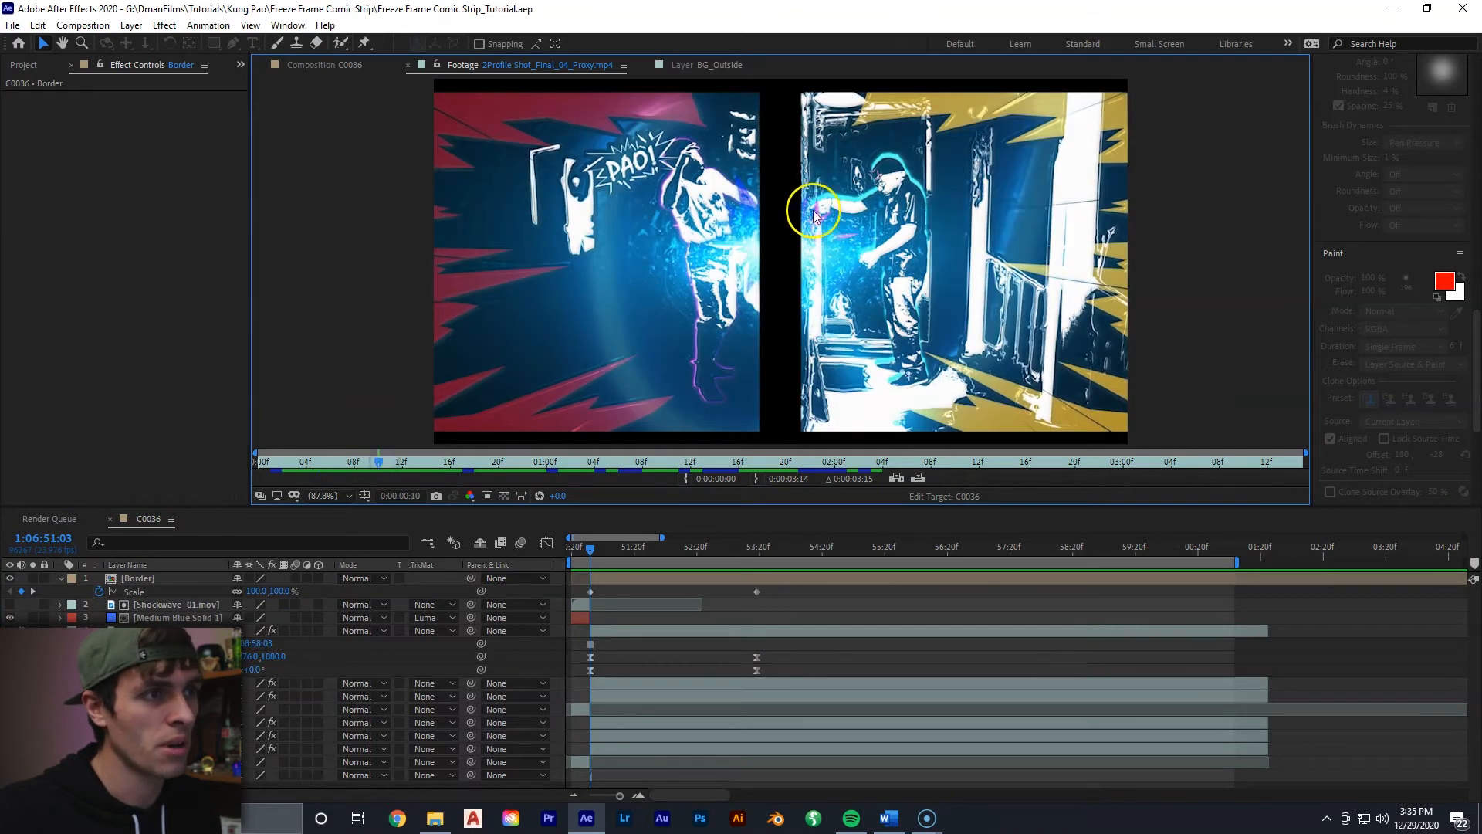
{"action": "left_click", "coordinate": [450, 461]}
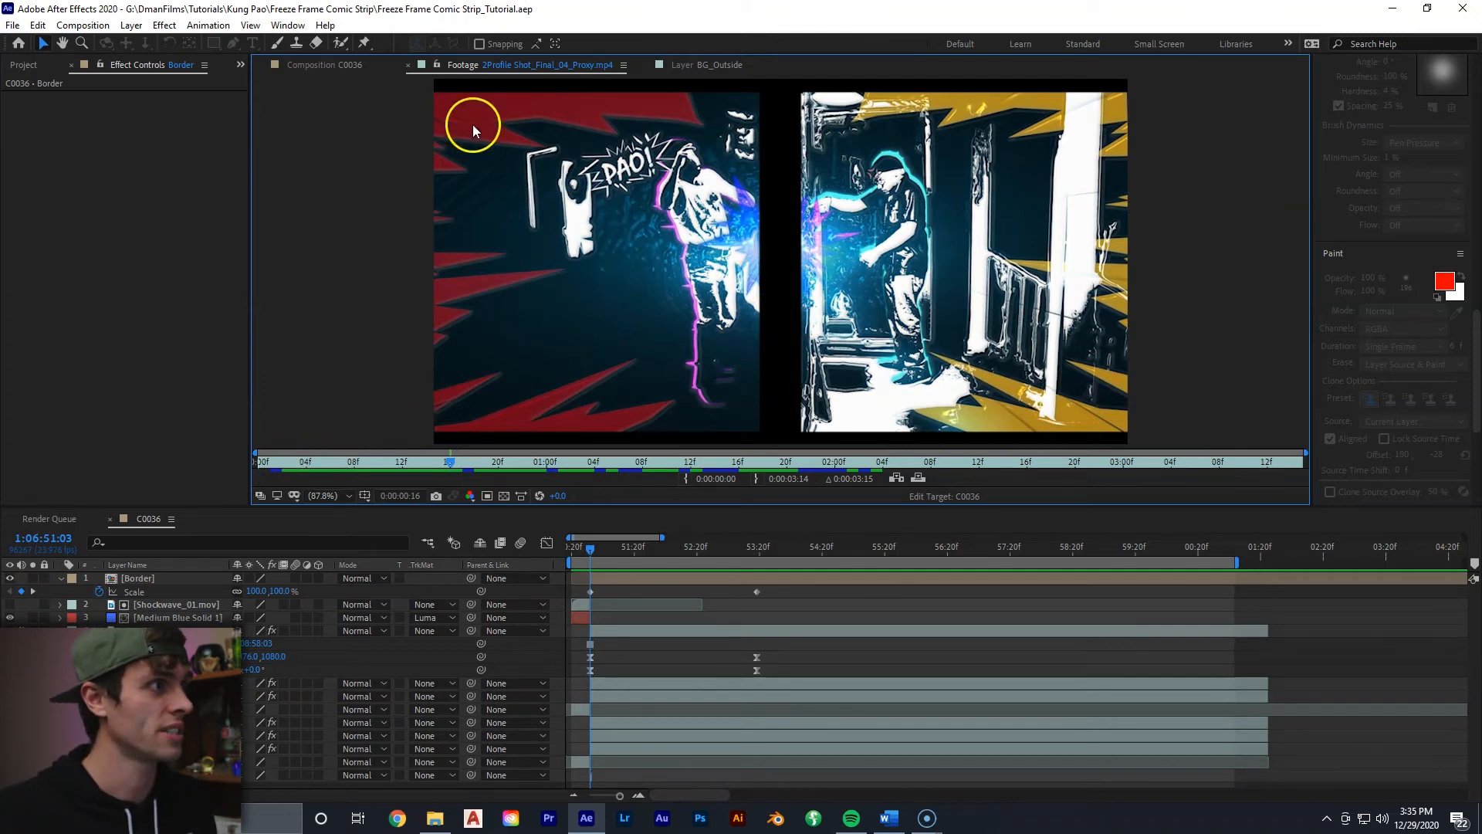
Create a full-frame 3840 × 2160 px solid in bright royal blue in the C0036 composition
{"action": "left_click", "coordinate": [351, 65]}
{"action": "right_click", "coordinate": [663, 657]}
{"action": "mouse_move", "coordinate": [714, 484]}
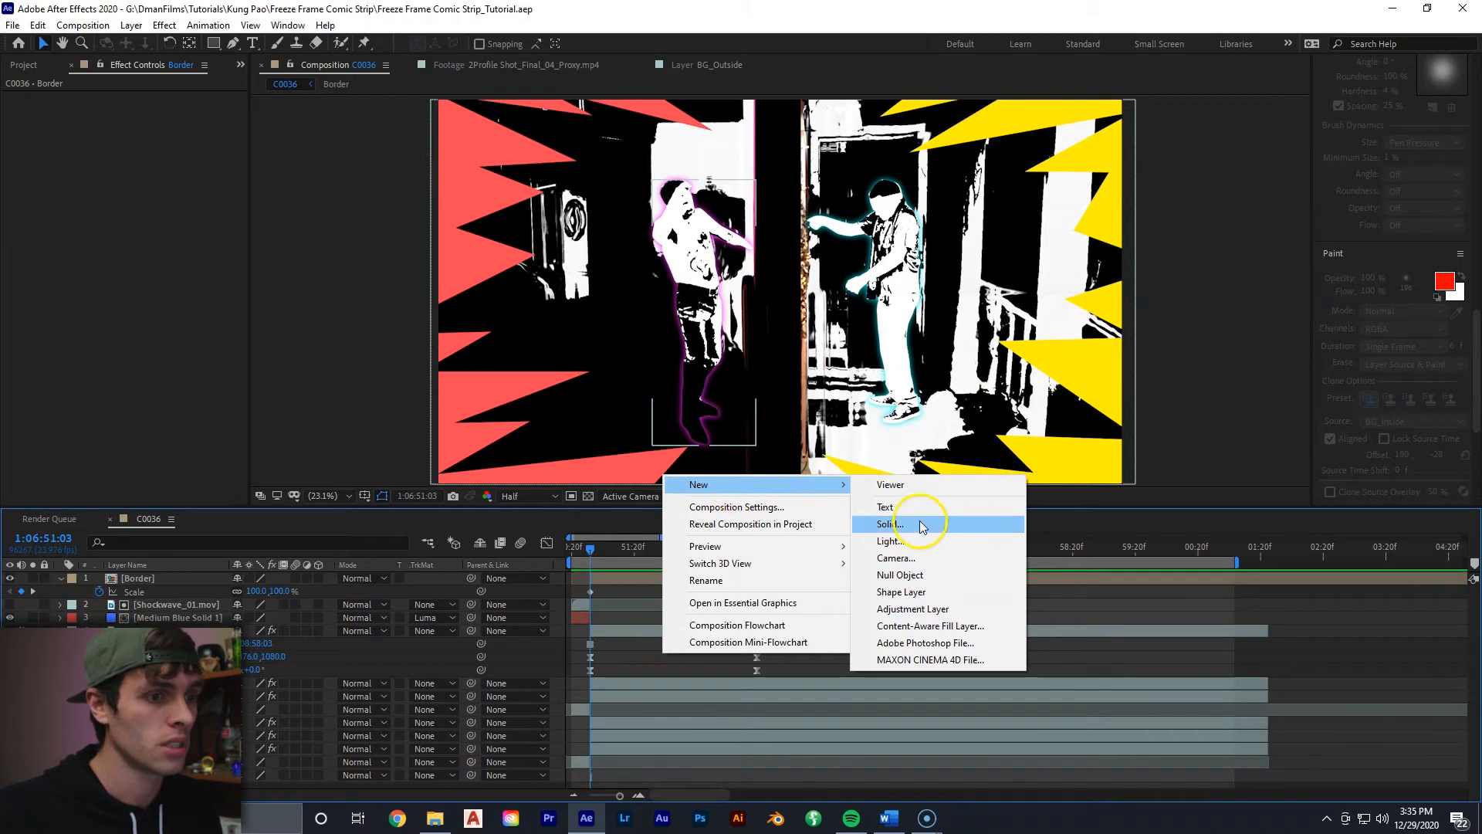
{"action": "left_click", "coordinate": [921, 523]}
{"action": "left_click", "coordinate": [176, 269]}
{"action": "left_click", "coordinate": [255, 115]}
{"action": "left_click_drag", "start_coordinate": [255, 114], "coordinate": [256, 132]}
{"action": "left_click", "coordinate": [369, 54]}
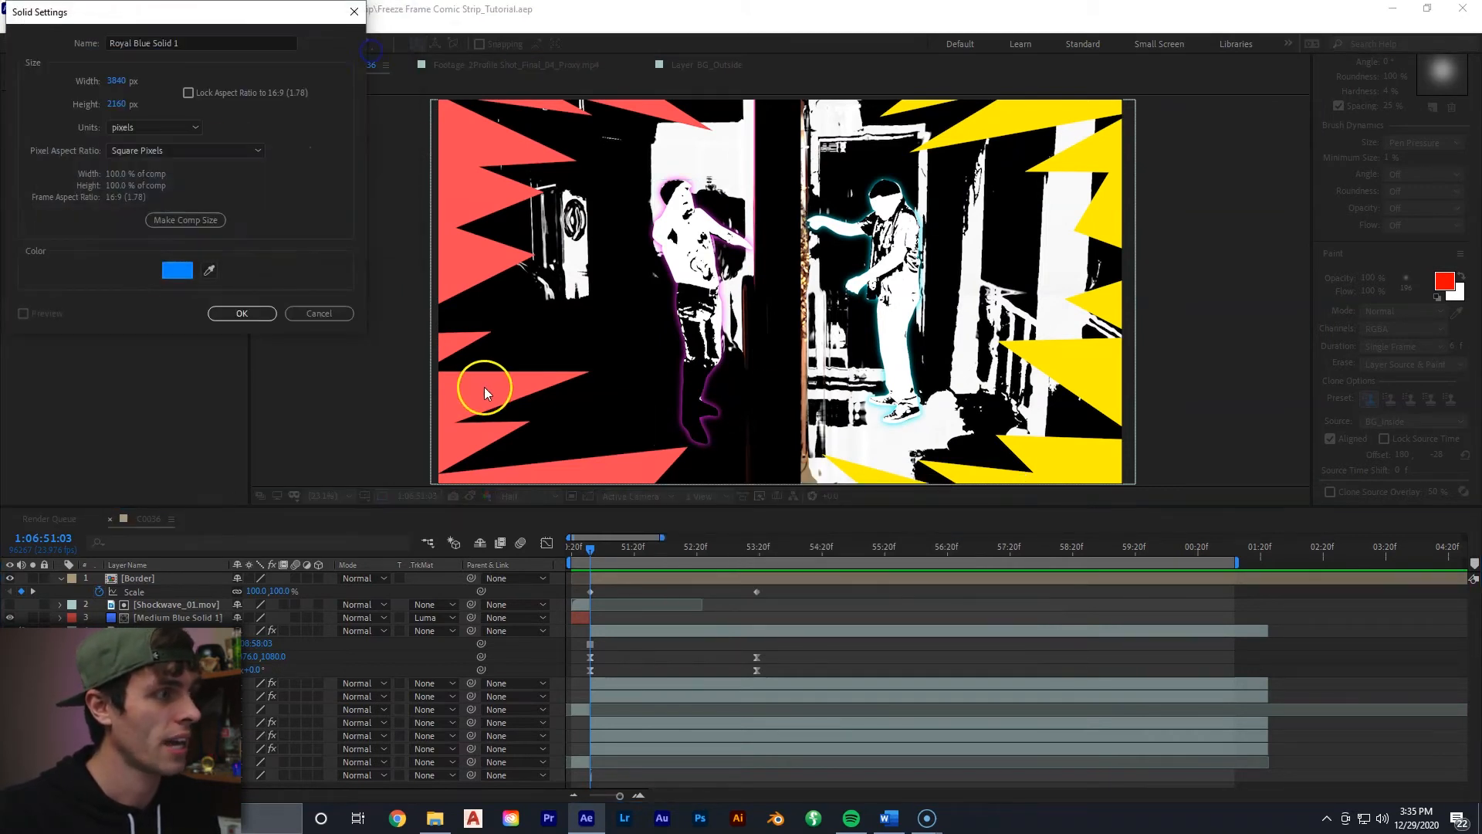
{"action": "left_click", "coordinate": [240, 312]}
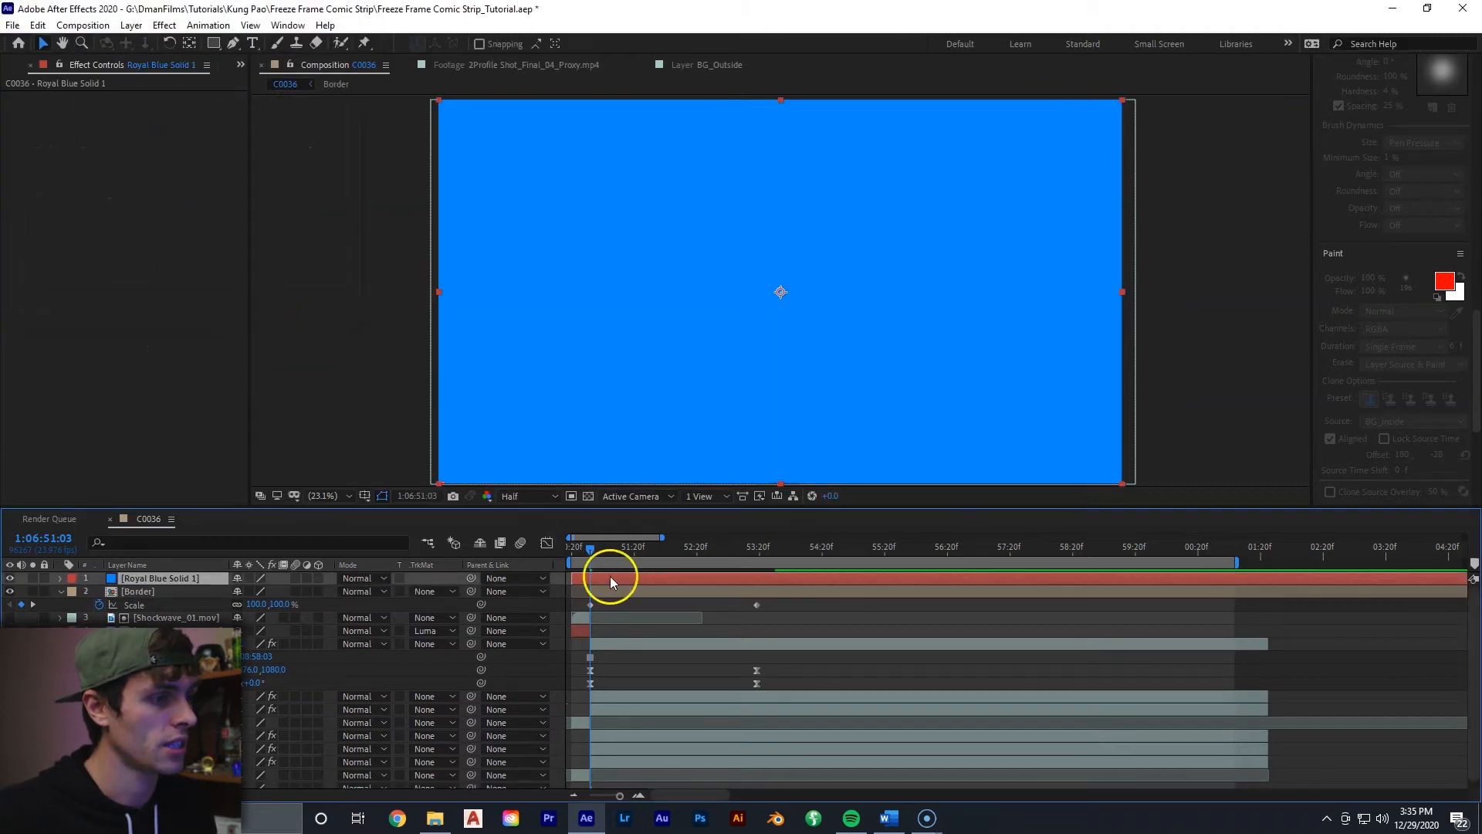
Hide the blue solid and draw a jagged starburst mask on it with the Pen tool between the two characters
{"action": "left_click", "coordinate": [9, 578]}
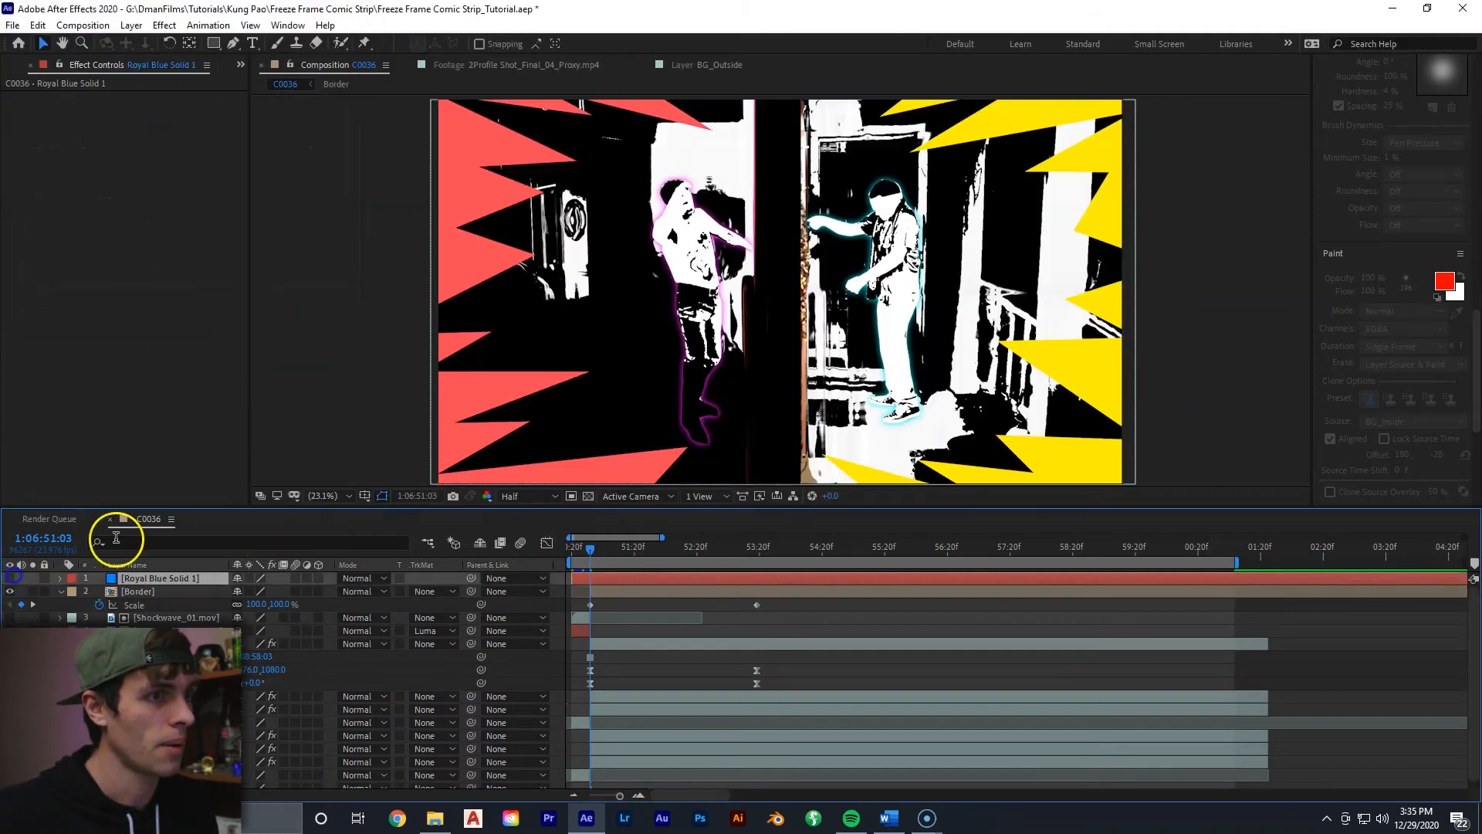
{"action": "left_click", "coordinate": [232, 42]}
{"action": "scroll", "coordinate": [772, 263], "scroll_direction": "up", "scroll_amount": 1}
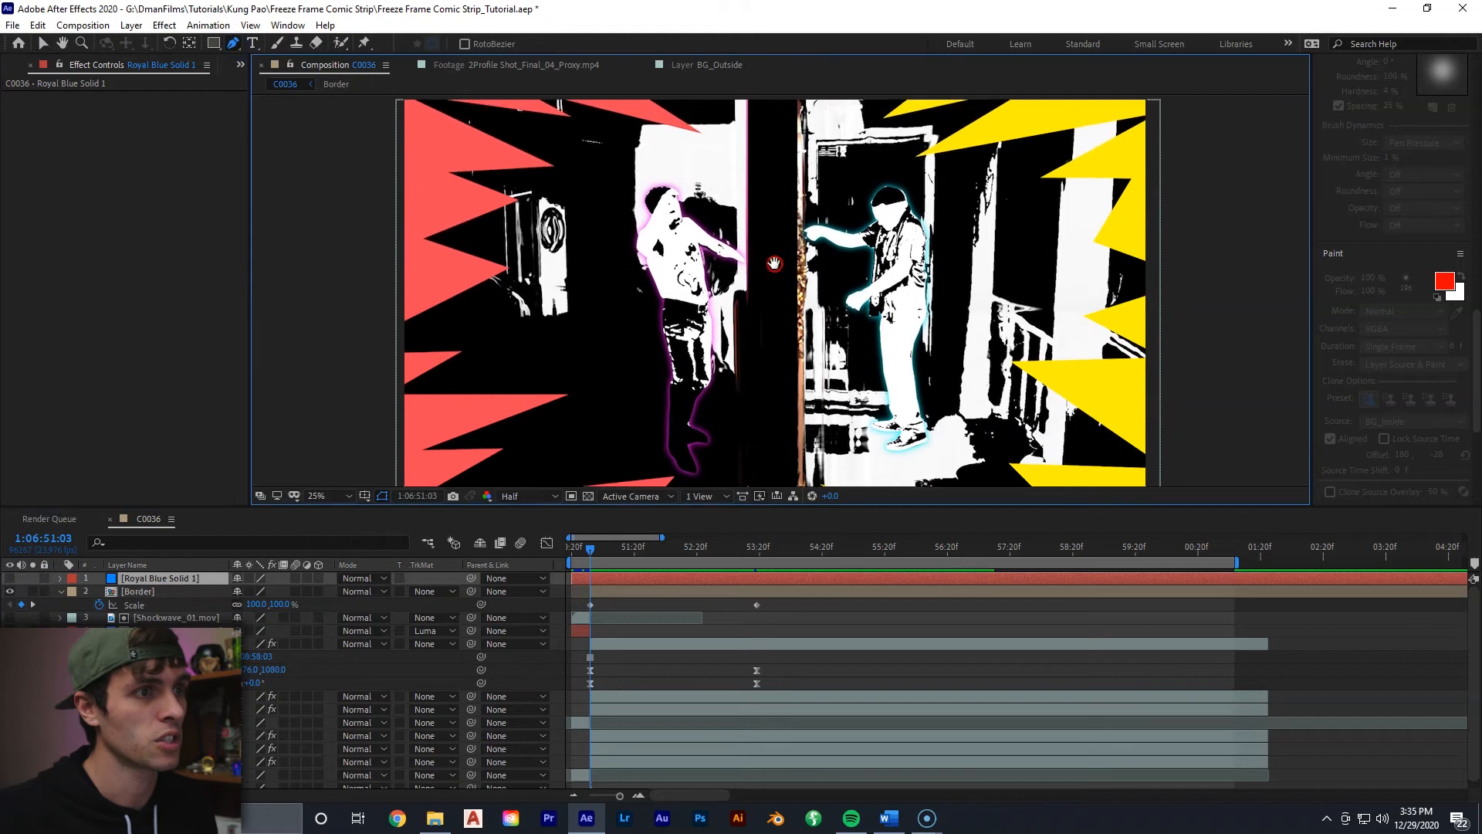
{"action": "scroll", "coordinate": [773, 263], "scroll_direction": "up", "scroll_amount": 2}
{"action": "left_click", "coordinate": [923, 280]}
{"action": "scroll", "coordinate": [850, 321], "scroll_direction": "down", "scroll_amount": 2}
{"action": "left_click", "coordinate": [786, 261]}
{"action": "left_click", "coordinate": [851, 289]}
{"action": "left_click", "coordinate": [784, 285]}
{"action": "left_click", "coordinate": [857, 334]}
{"action": "left_click", "coordinate": [779, 352]}
{"action": "left_click", "coordinate": [828, 399]}
{"action": "left_click", "coordinate": [755, 385]}
{"action": "left_click", "coordinate": [680, 398]}
{"action": "left_click", "coordinate": [609, 424]}
{"action": "left_click", "coordinate": [649, 363]}
{"action": "left_click", "coordinate": [515, 327]}
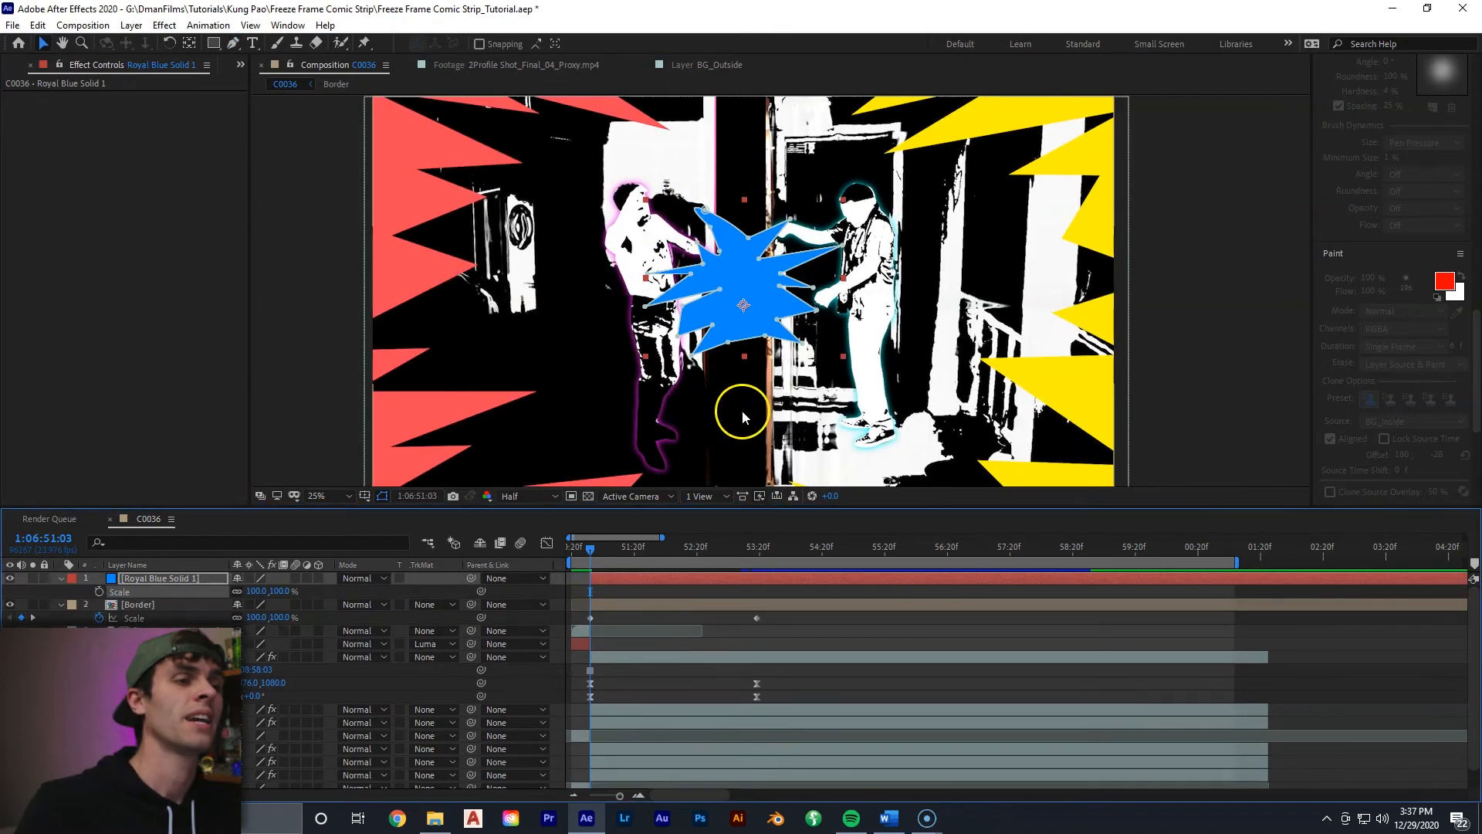
Animate the blue burst's scale from 100% at 1:06:51:03 to a slightly larger size at 1:06:53:19
{"action": "left_click", "coordinate": [828, 520]}
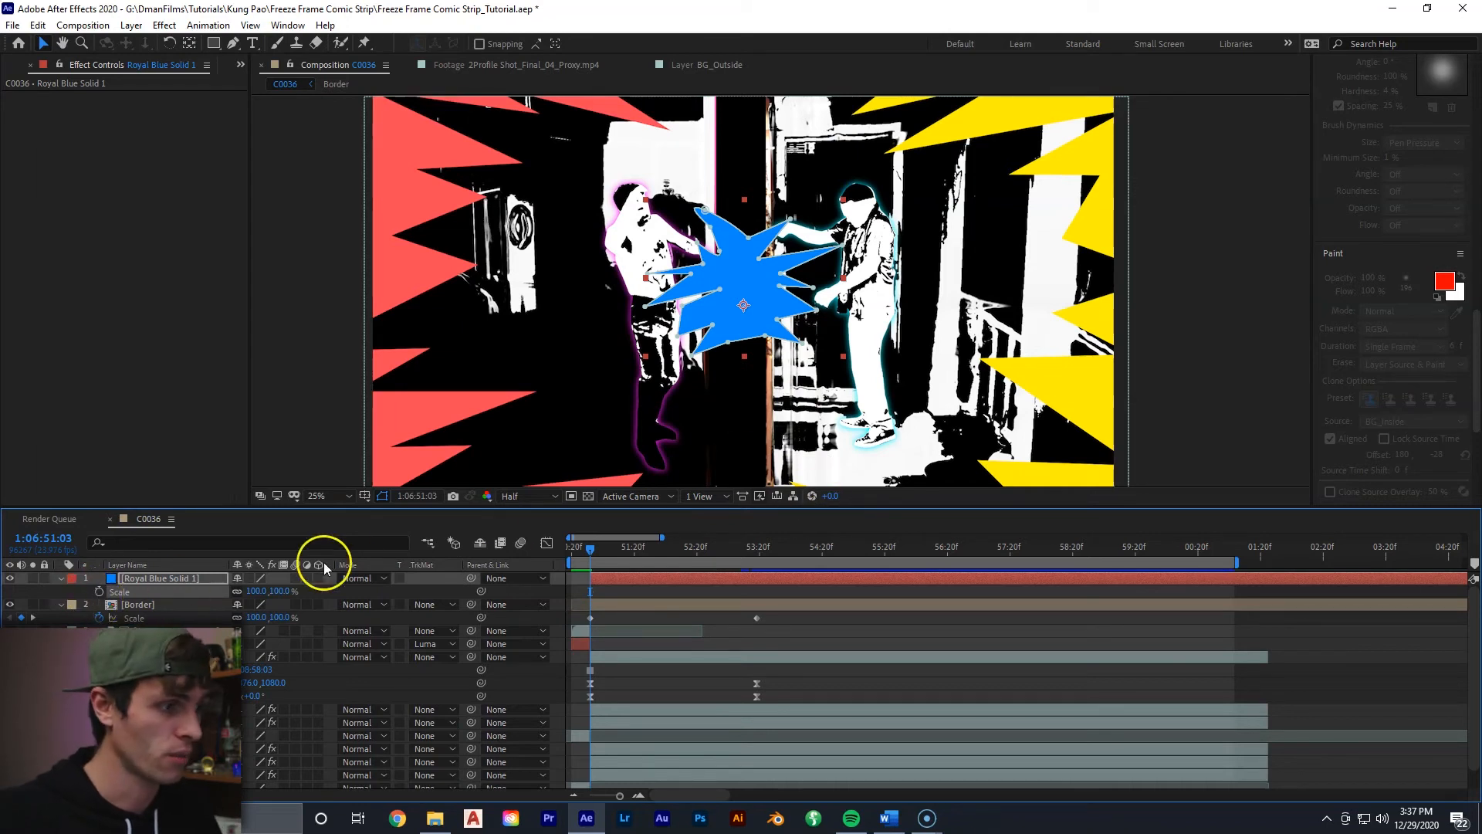
{"action": "left_click", "coordinate": [737, 538]}
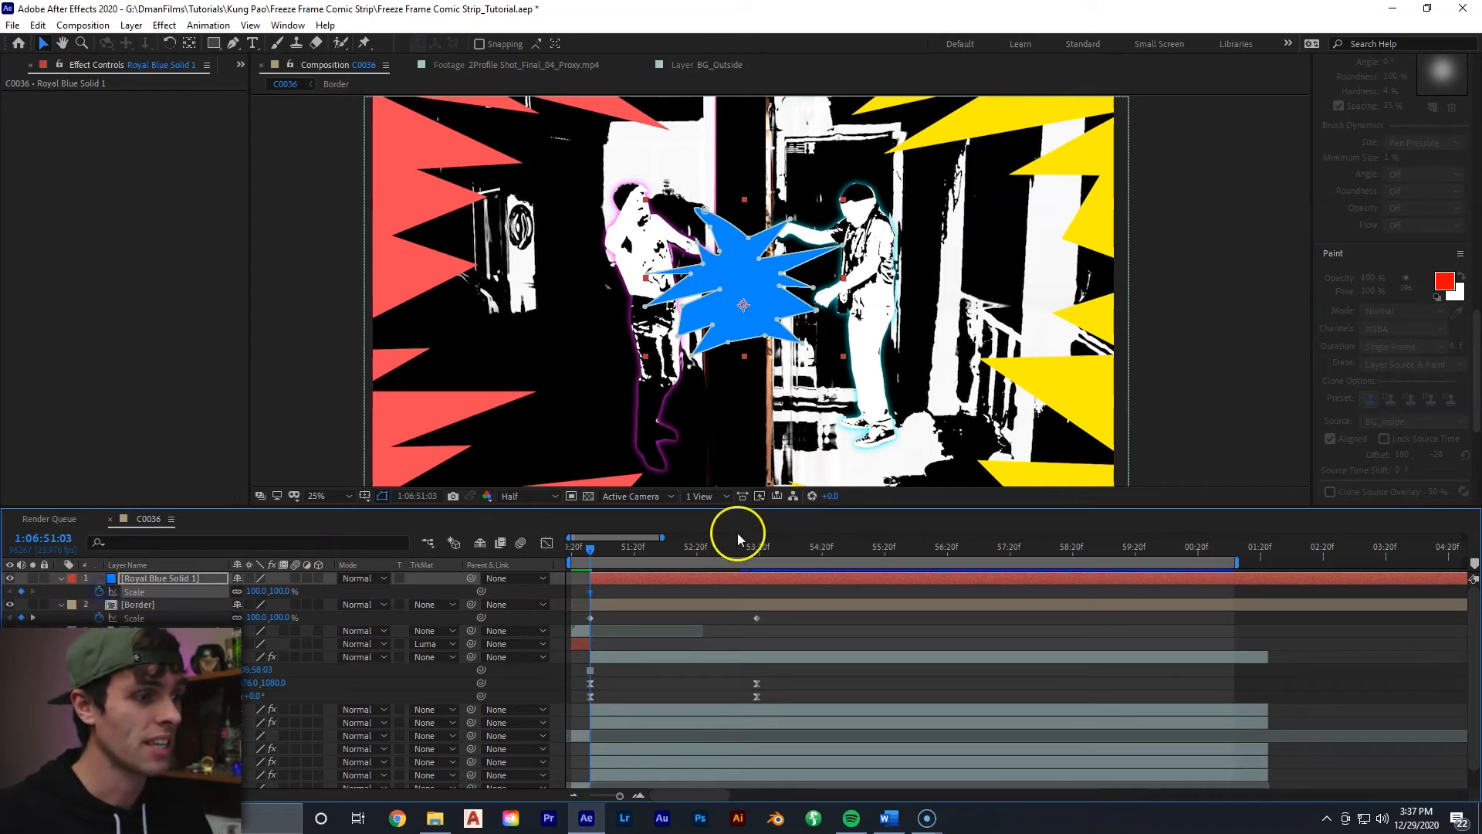
{"action": "left_click_drag", "start_coordinate": [752, 553], "coordinate": [757, 549]}
{"action": "left_click", "coordinate": [284, 590]}
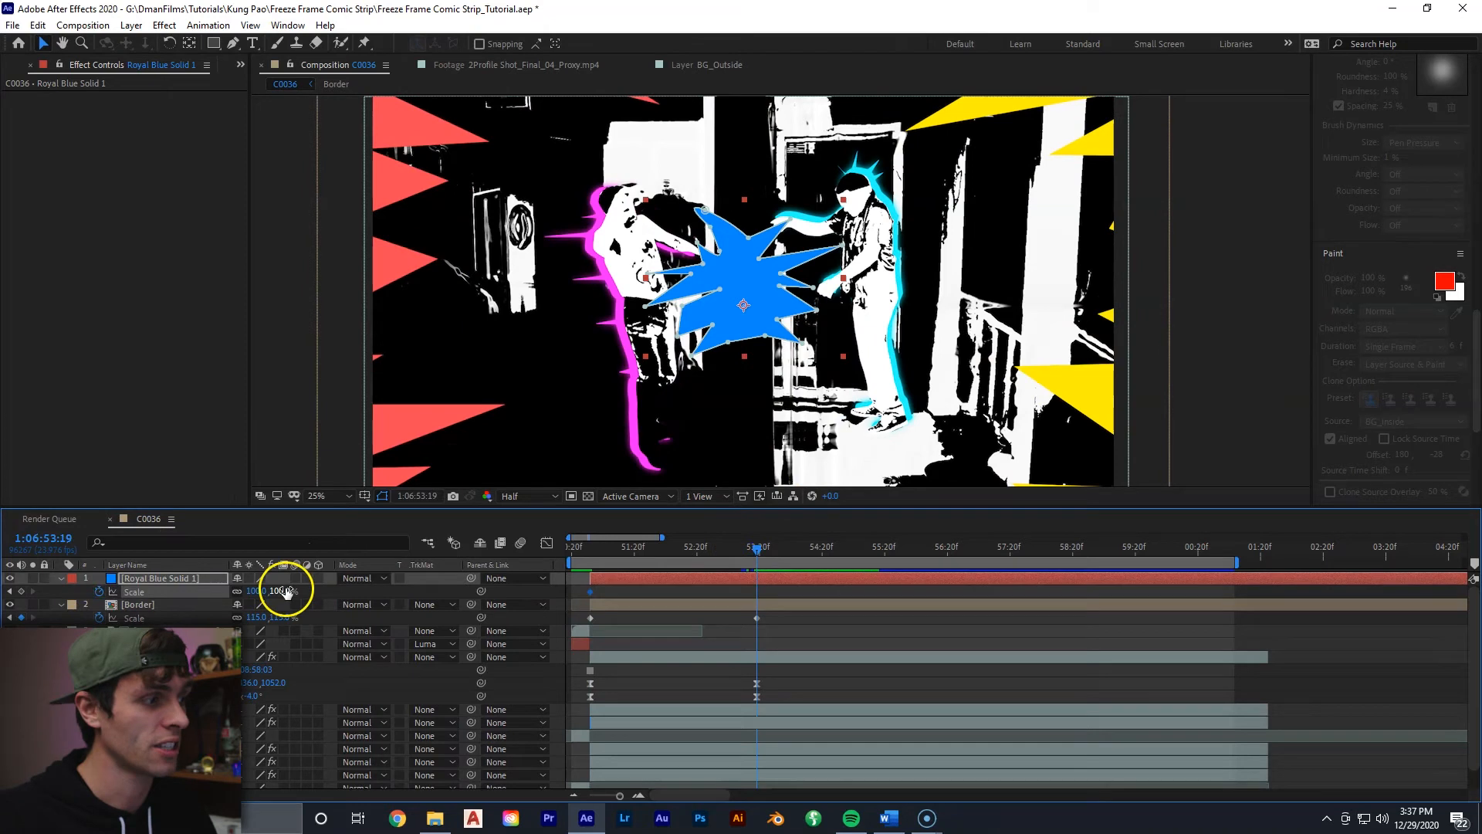
Play back the composition from before the freeze frame to check the blue burst's scale animation
{"action": "left_click_drag", "start_coordinate": [695, 547], "coordinate": [579, 550]}
{"action": "key", "text": "space"}
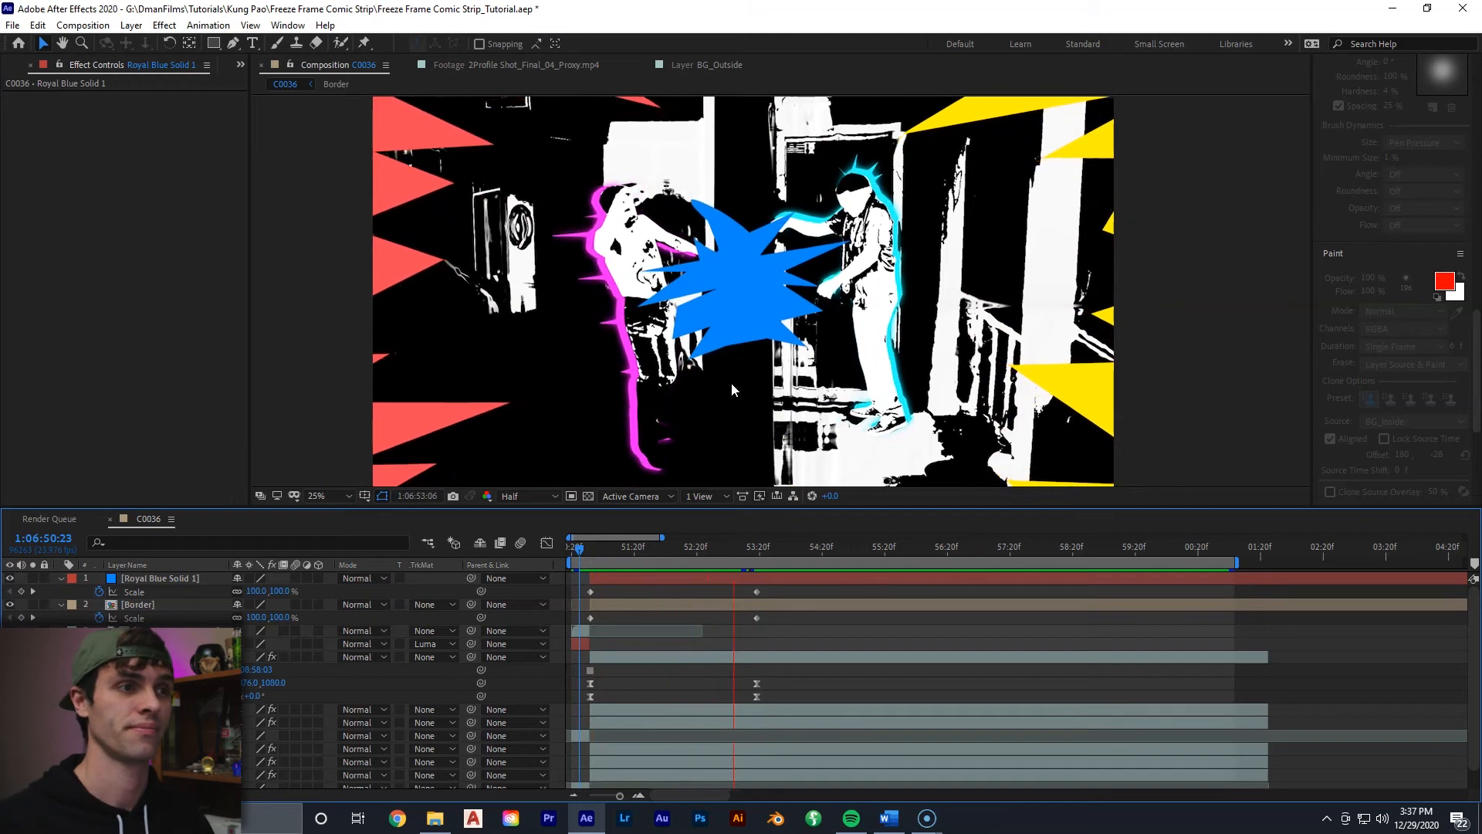
{"action": "key", "text": "space"}
Set the blending mode of the blue burst solid to Linear Dodge
{"action": "left_click", "coordinate": [640, 559]}
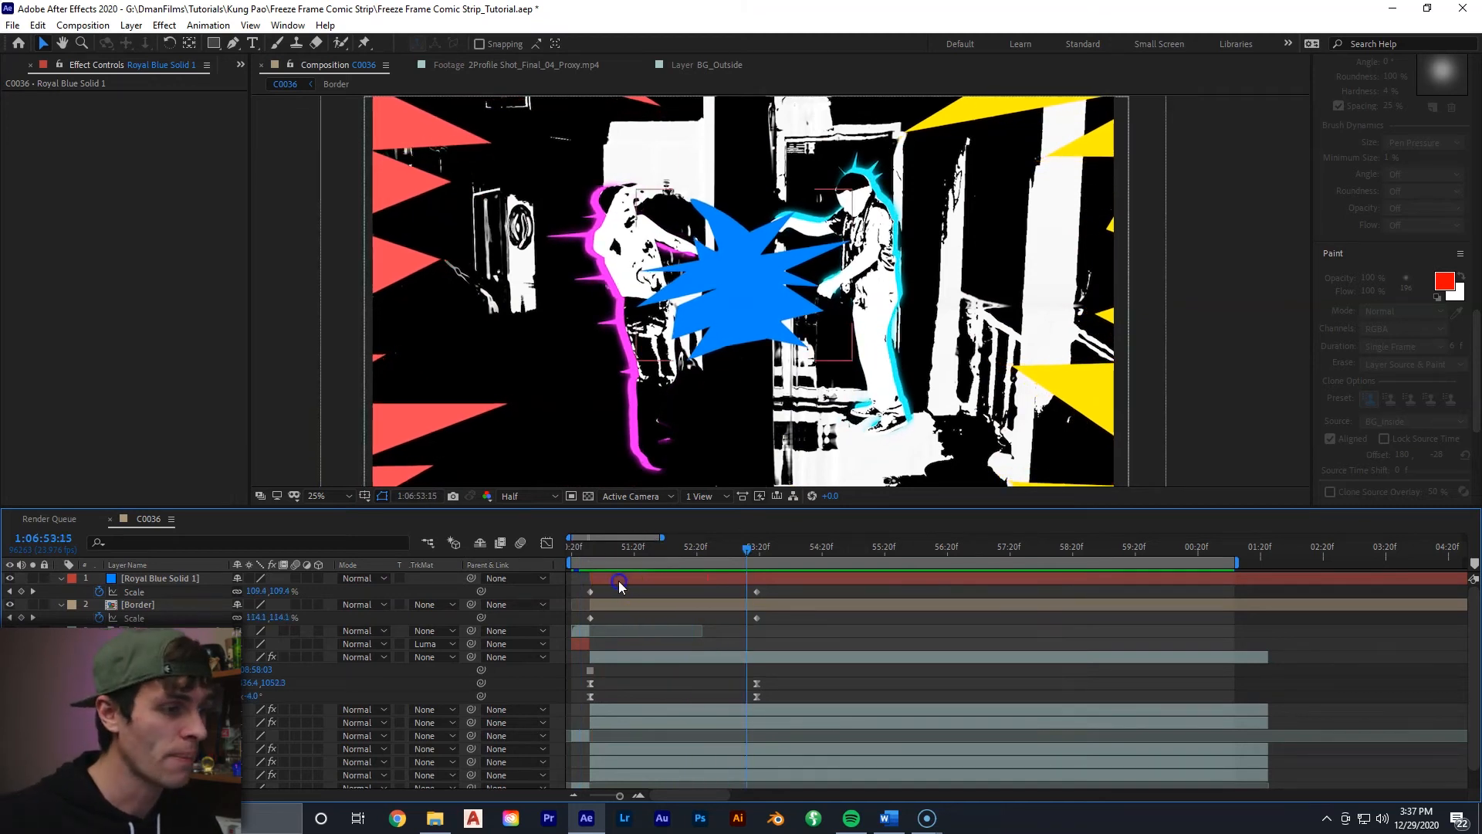
{"action": "left_click", "coordinate": [610, 578]}
{"action": "left_click", "coordinate": [597, 550]}
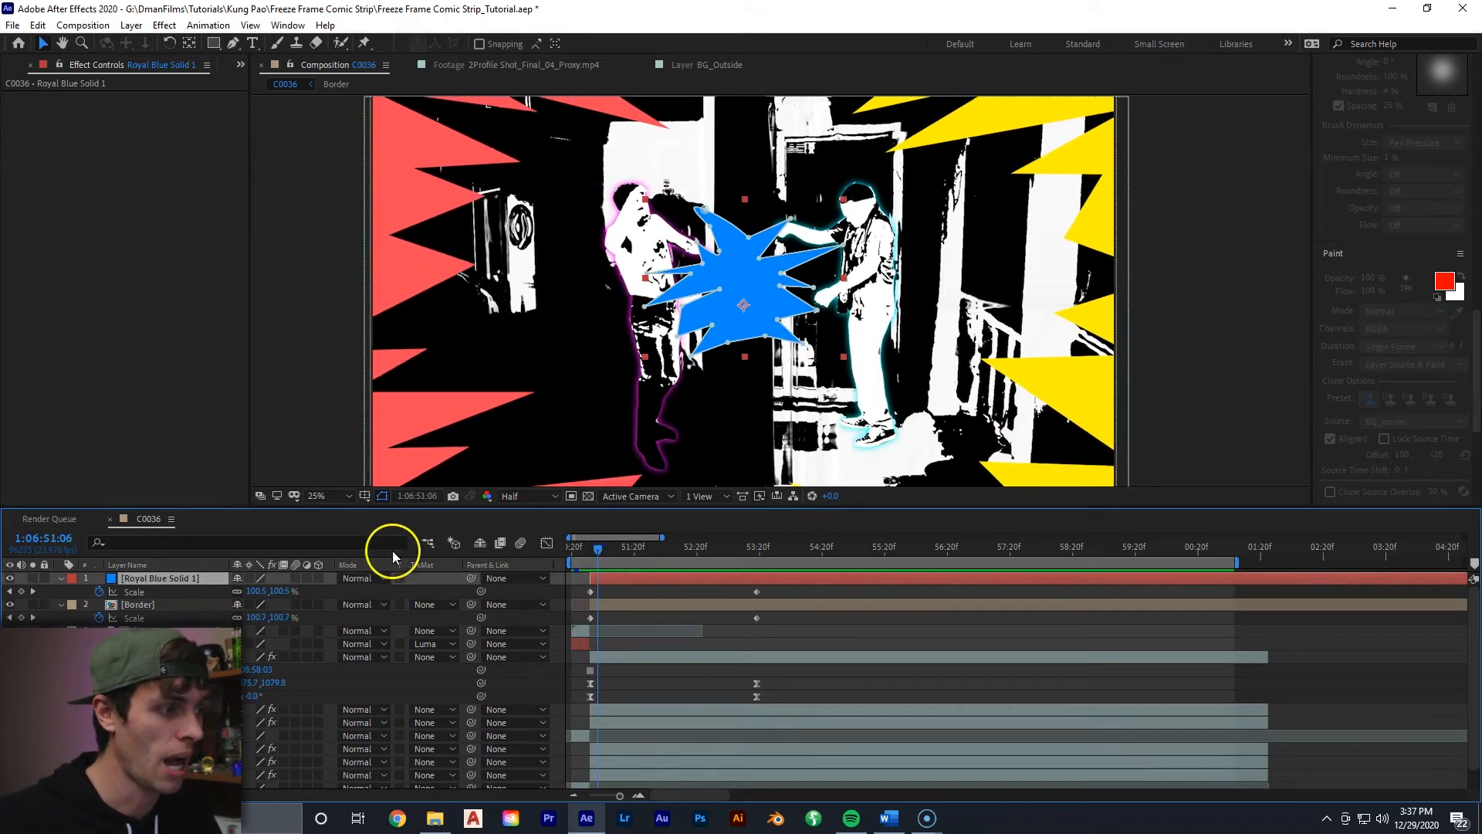
{"action": "left_click", "coordinate": [381, 580]}
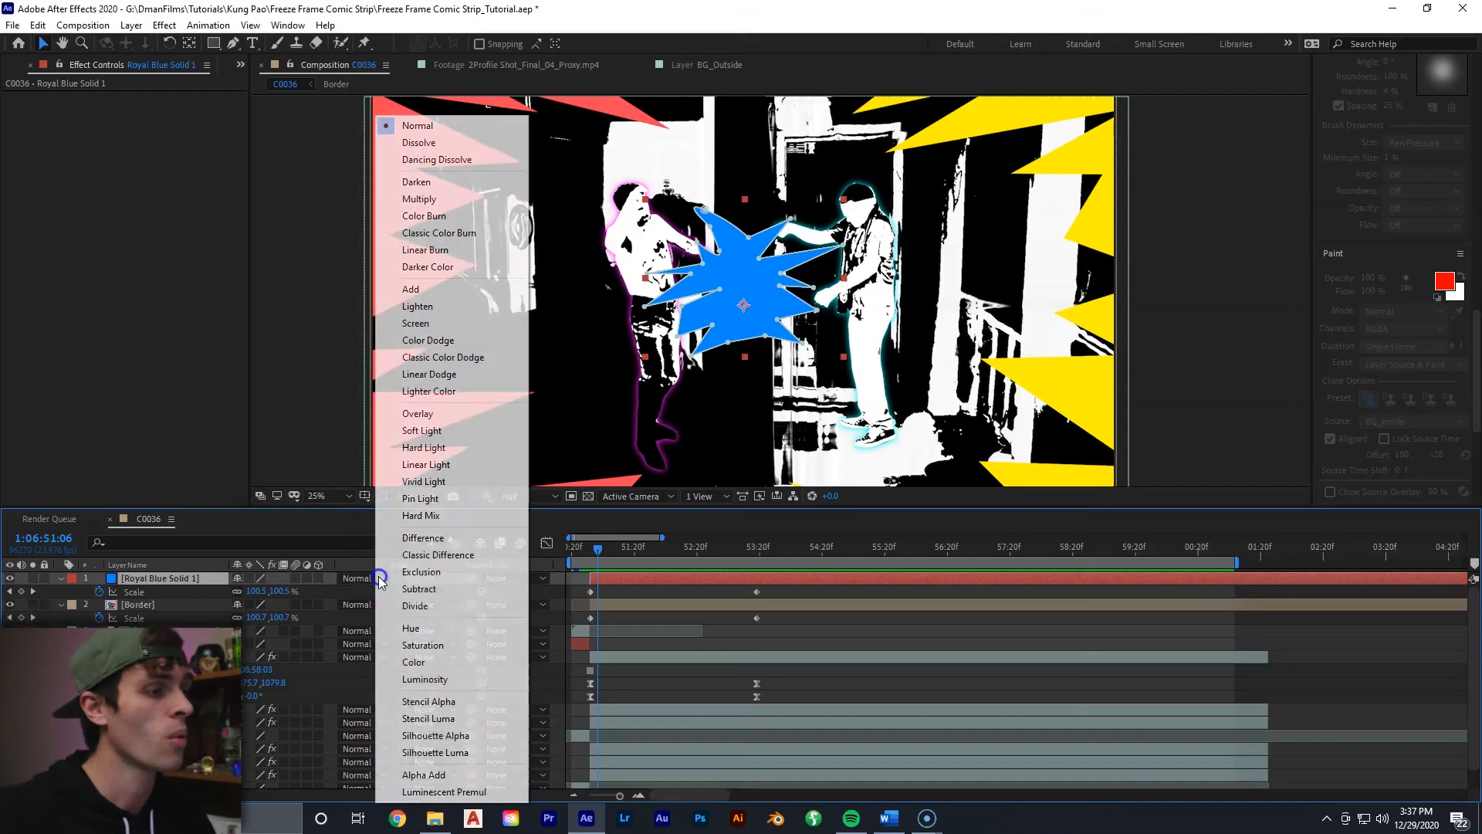
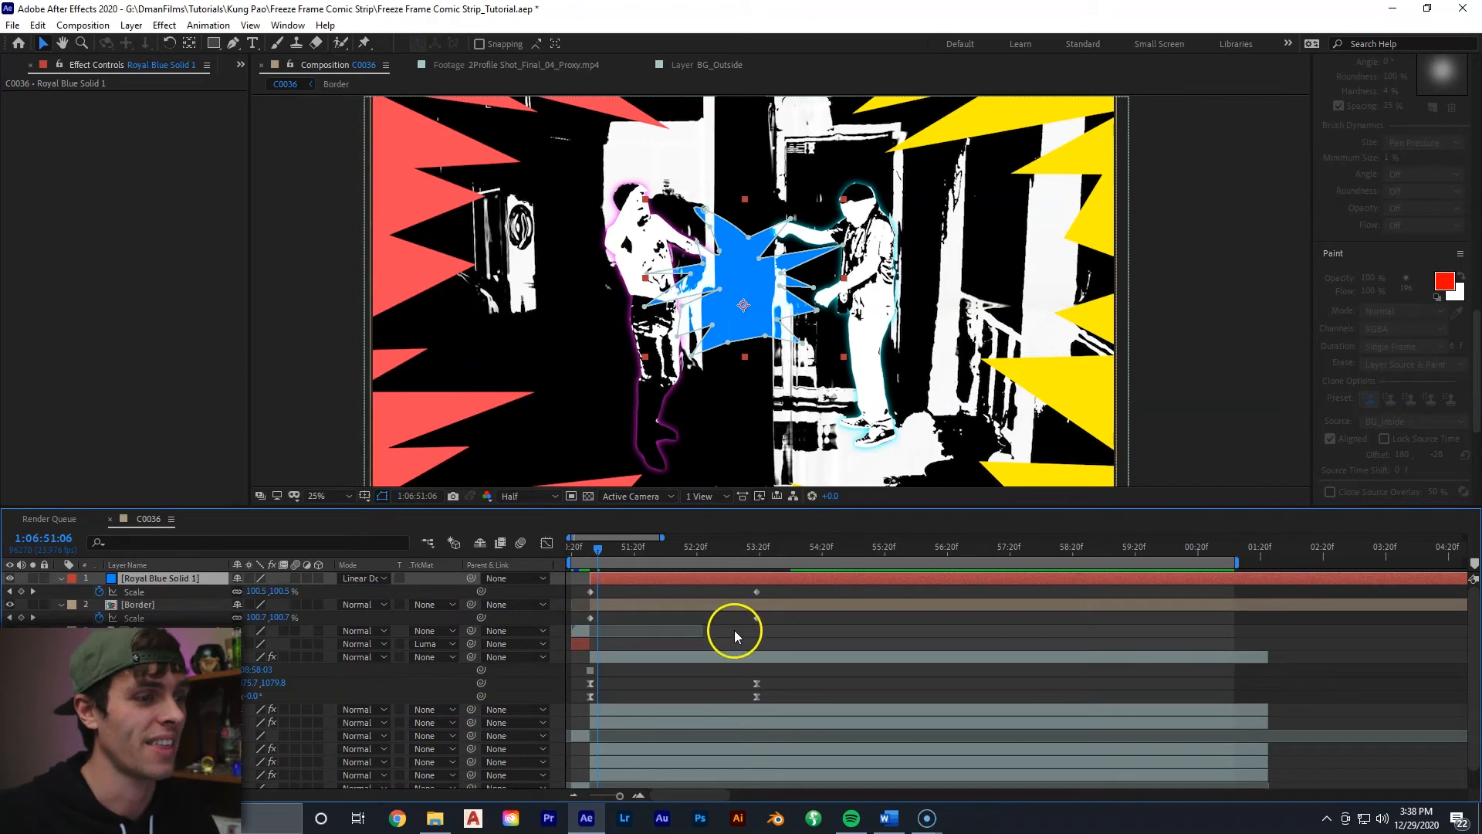
{"action": "left_click", "coordinate": [735, 636]}
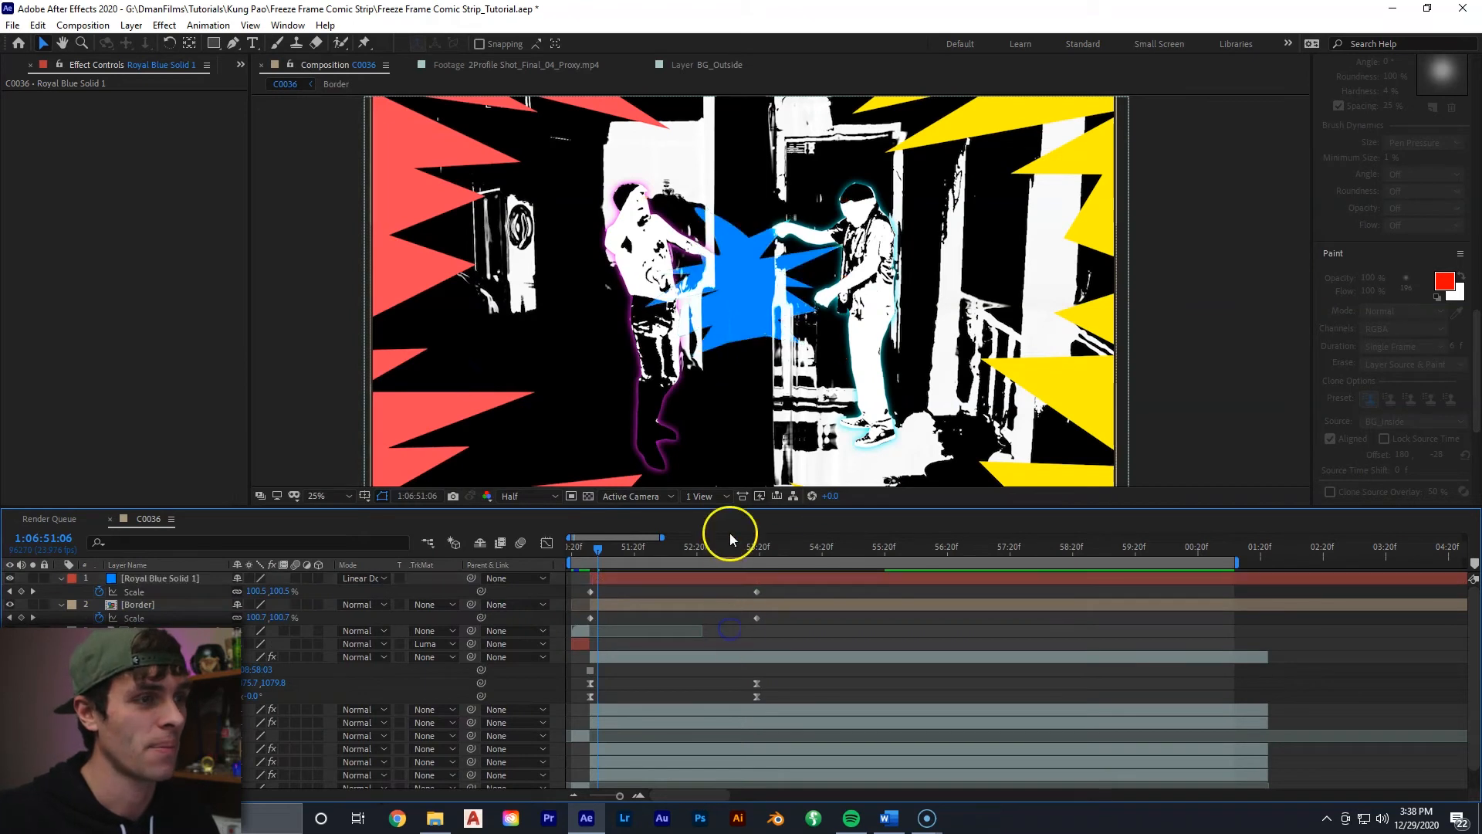
Set the Border layer's blending mode to Add and collapse its keyframed properties
{"action": "left_click", "coordinate": [358, 604]}
{"action": "left_click", "coordinate": [451, 293]}
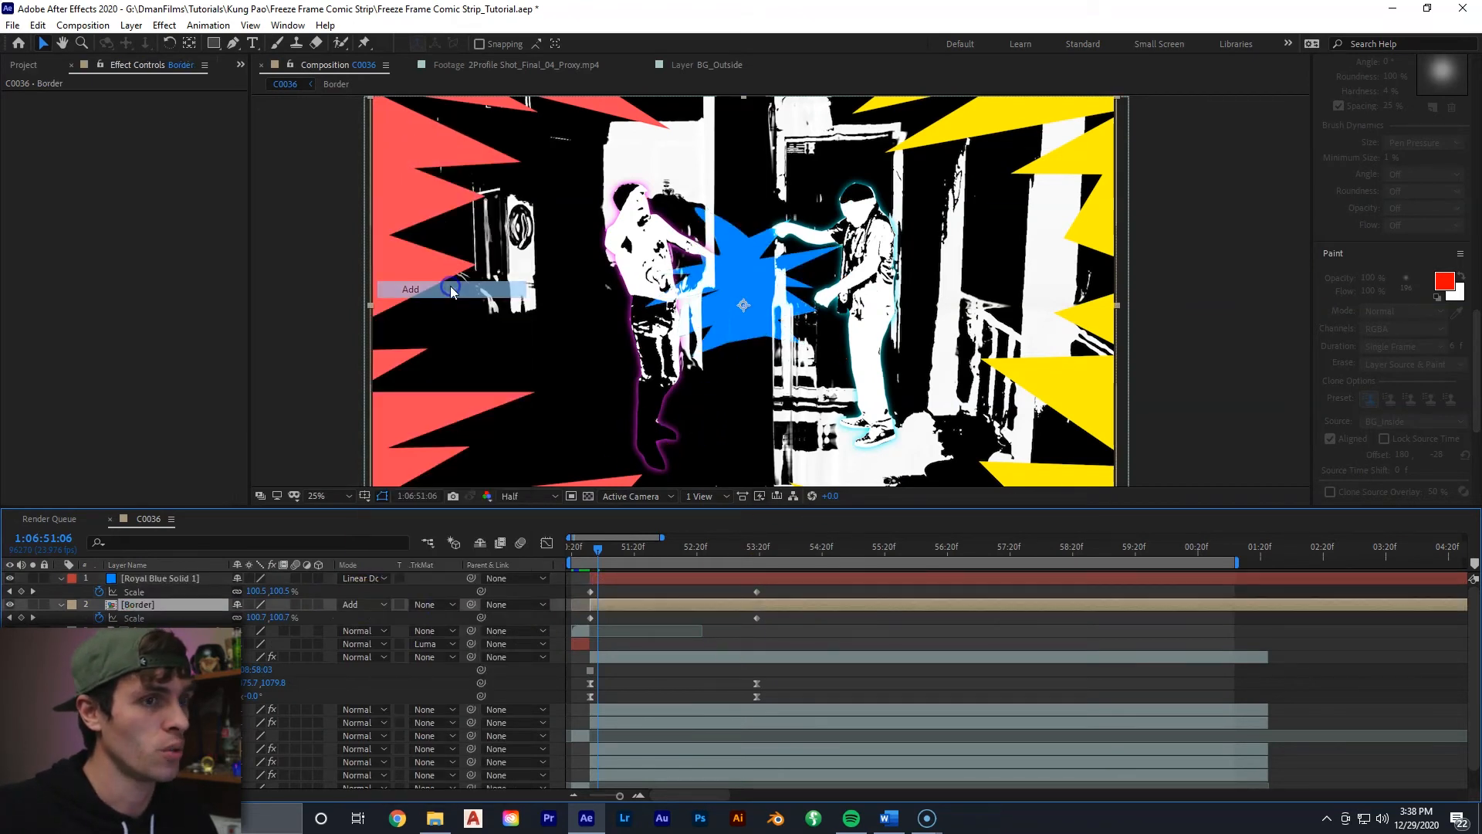
{"action": "key", "text": "u"}
{"action": "right_click", "coordinate": [636, 750]}
Scrub and play the 2Profile Shot_Final_04_Proxy.mp4 footage to review the finished comic effect's details
{"action": "left_click", "coordinate": [509, 66]}
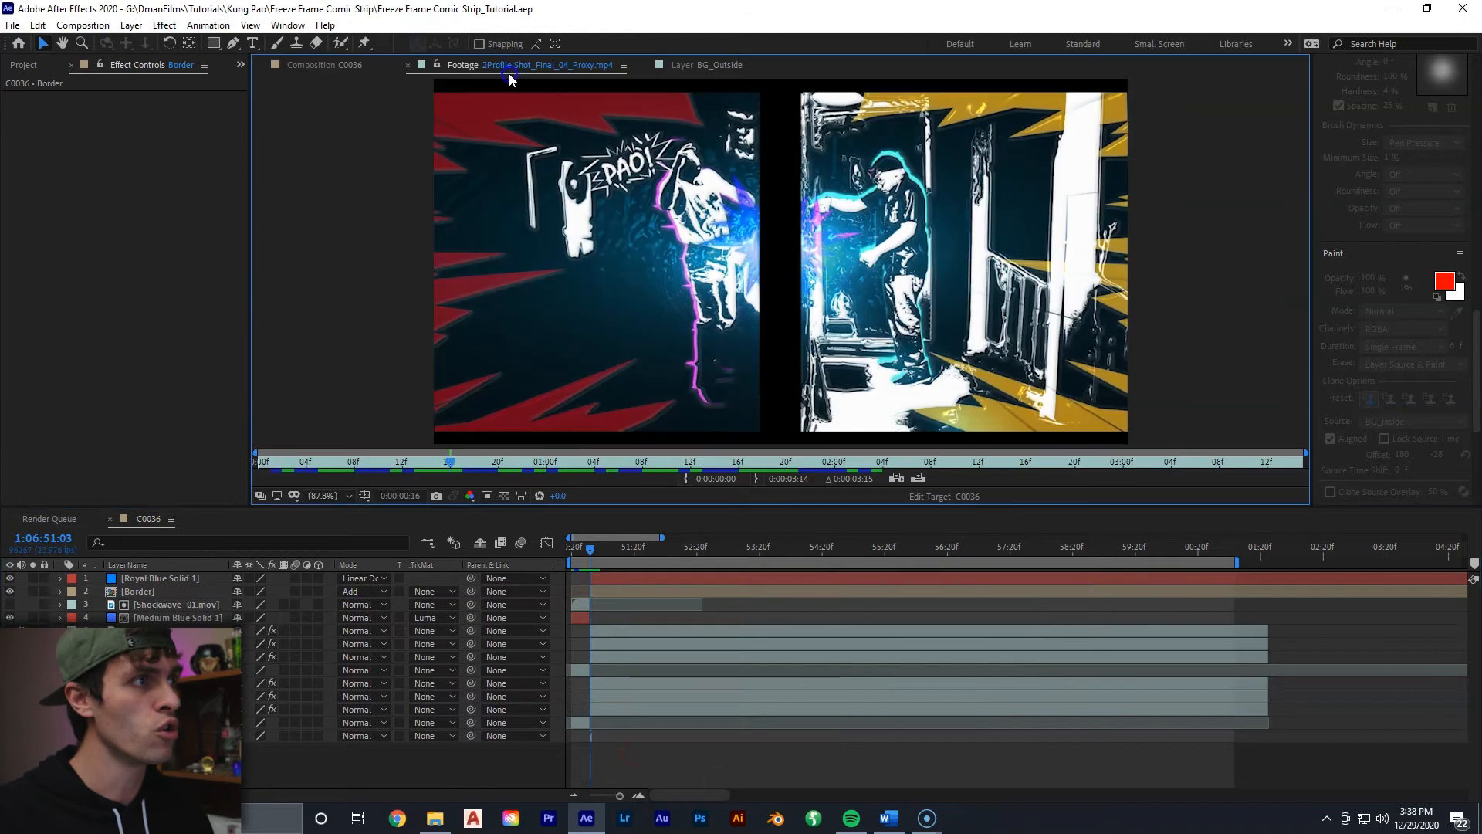
{"action": "left_click_drag", "start_coordinate": [298, 465], "coordinate": [463, 451]}
{"action": "key", "text": "space"}
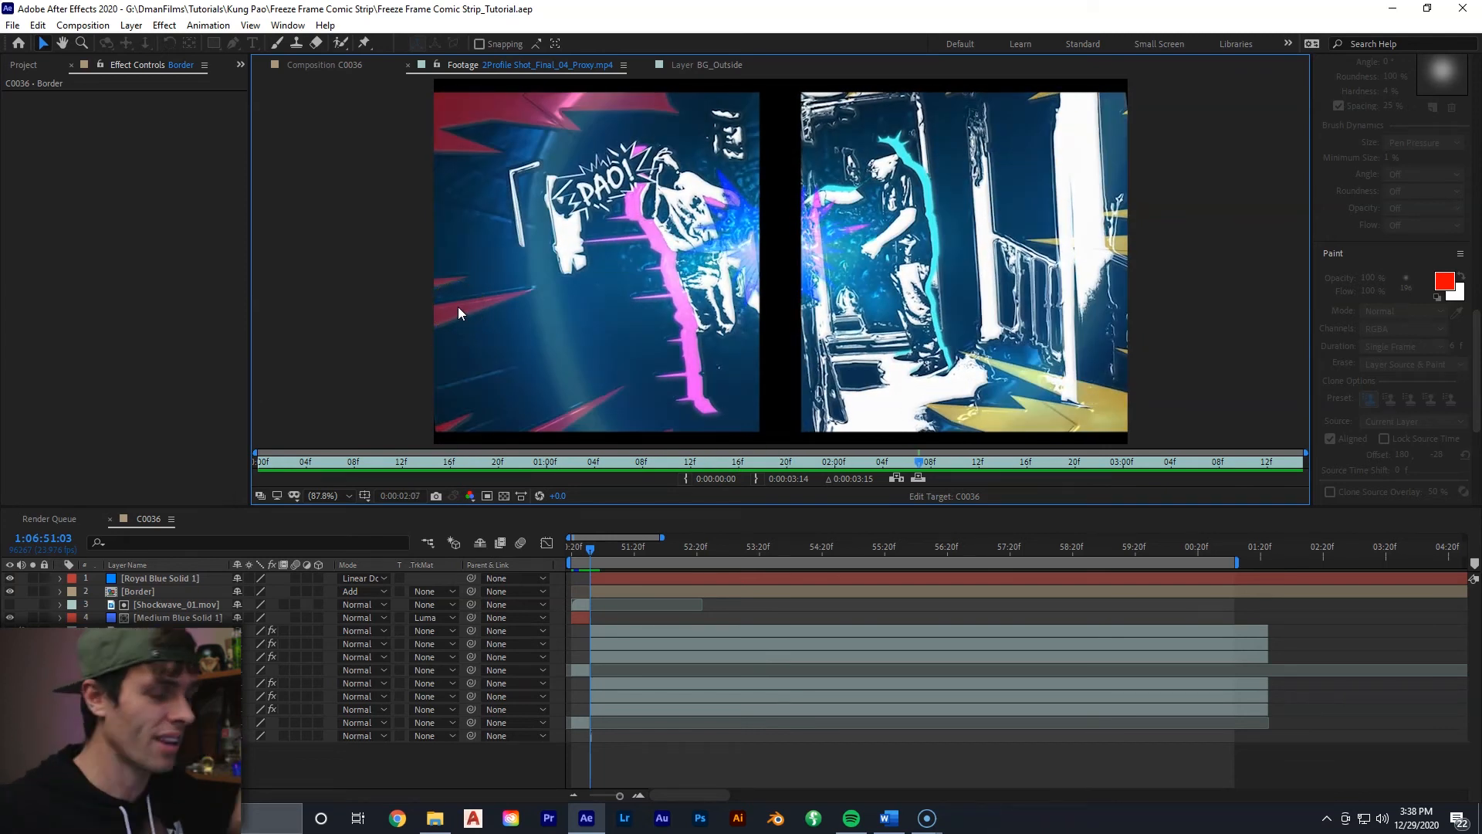
Draw a thin horizontal triangular spike reaching in from the left edge of the C0036 composition with the Pen tool and fill it black
{"action": "left_click", "coordinate": [339, 67]}
{"action": "left_click", "coordinate": [234, 43]}
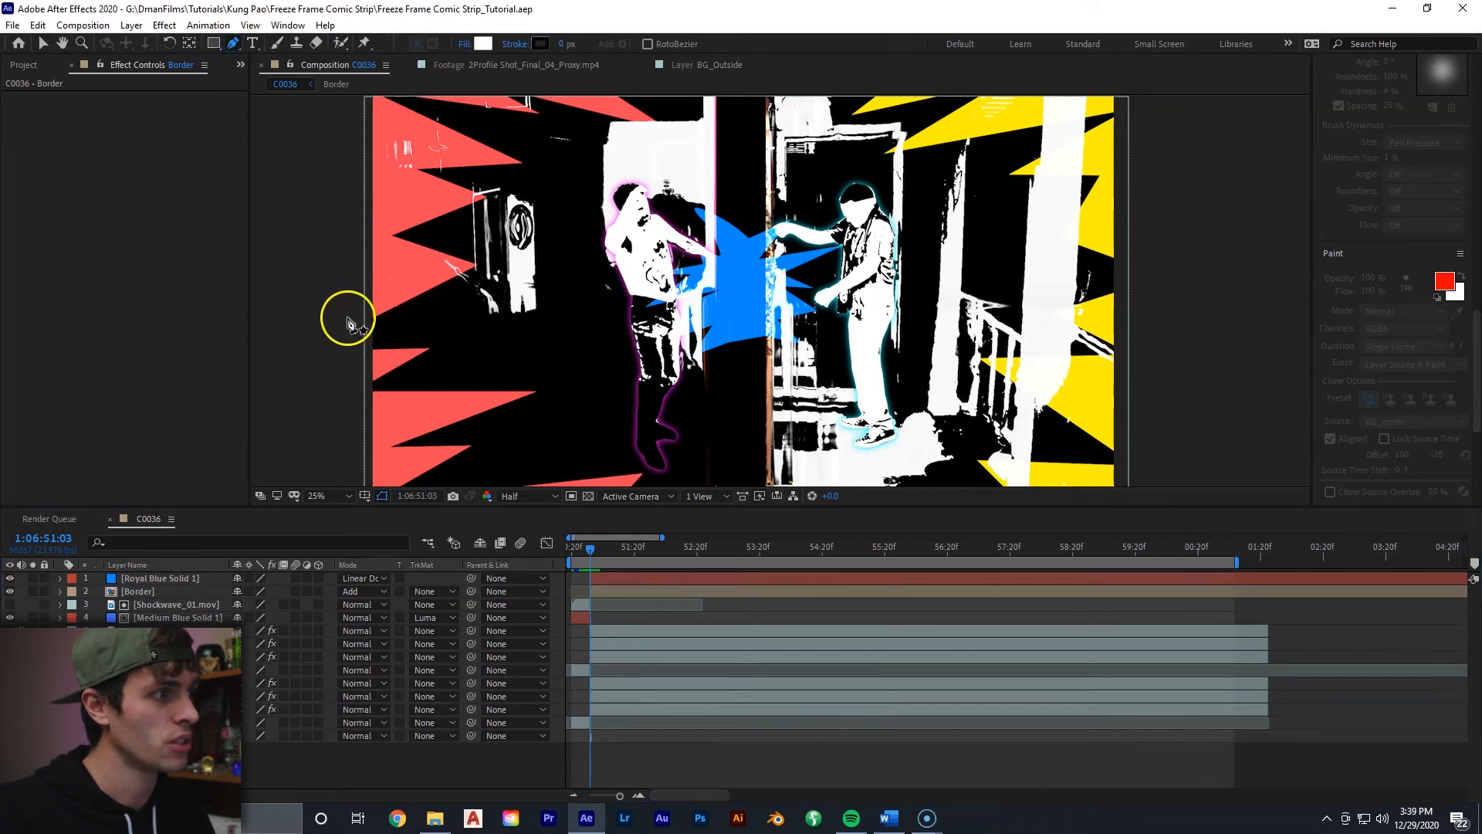
{"action": "left_click", "coordinate": [348, 318]}
{"action": "left_click", "coordinate": [527, 309]}
{"action": "left_click_drag", "start_coordinate": [354, 320], "coordinate": [348, 326]}
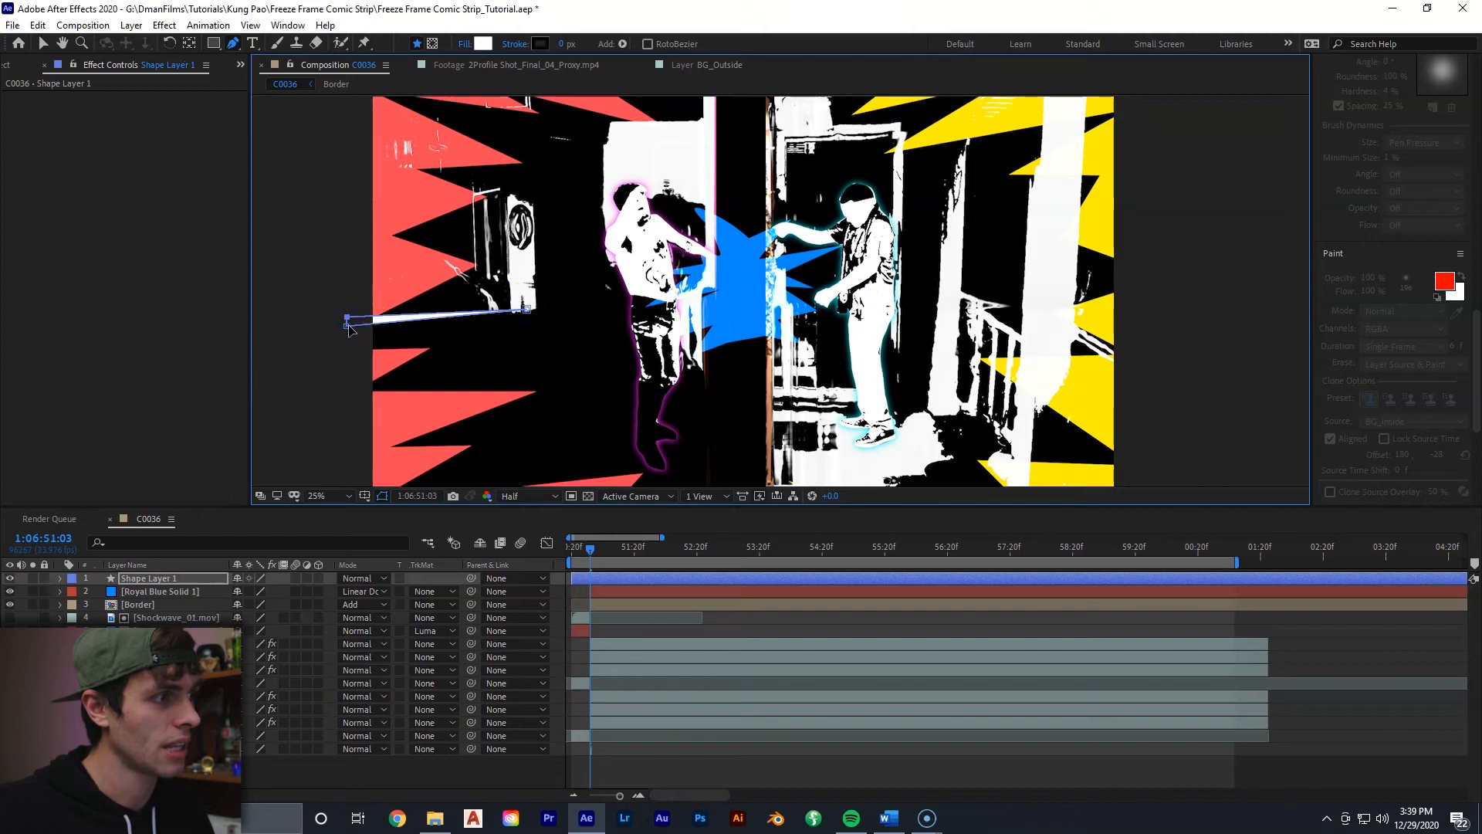
{"action": "left_click", "coordinate": [43, 43]}
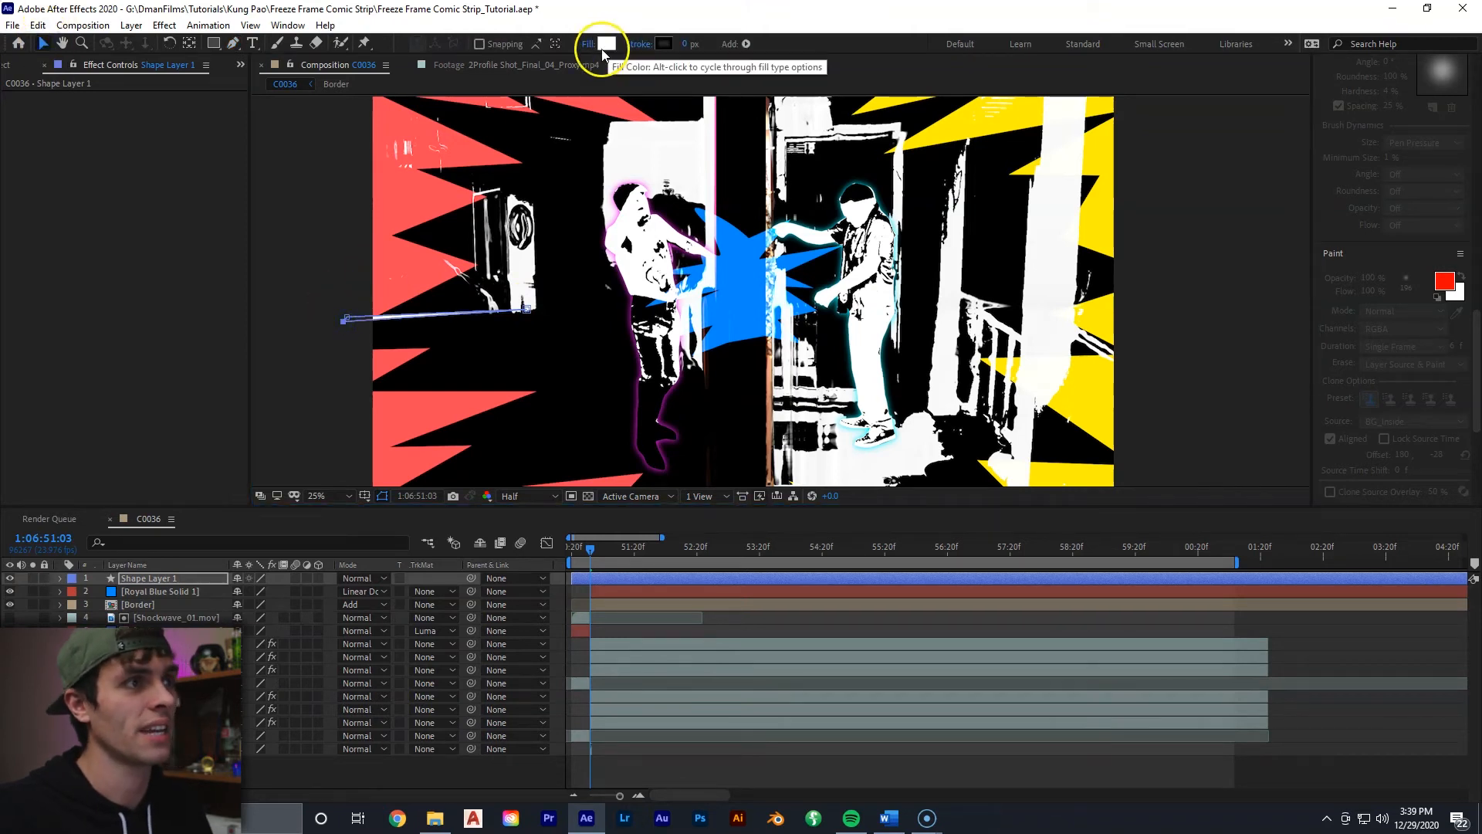
{"action": "left_click", "coordinate": [606, 45]}
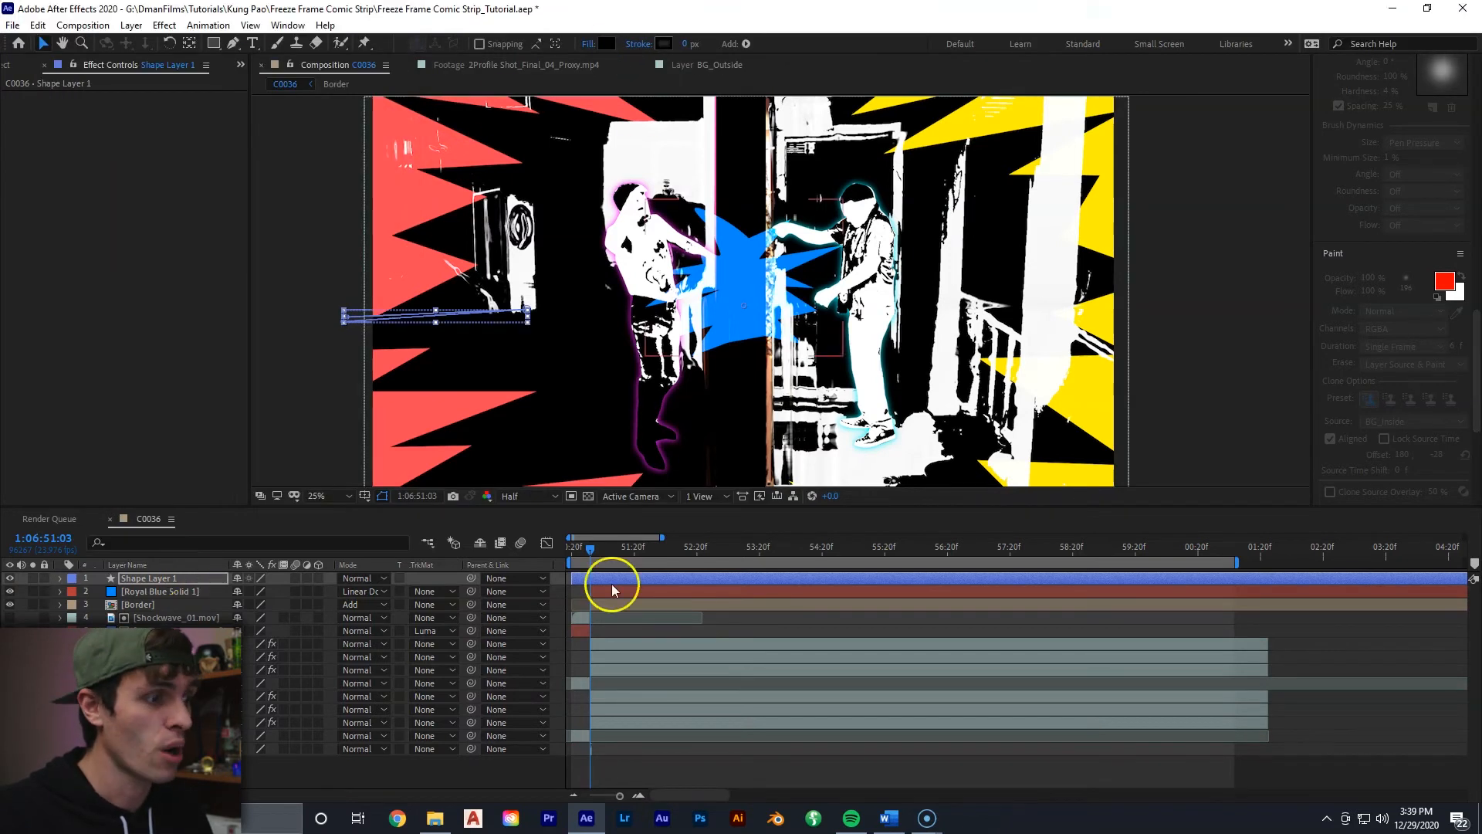
Add a Repeater to Shape Layer 1 and move it out of the Shape 1 group, directly below it in the layer's contents
{"action": "left_click", "coordinate": [59, 579]}
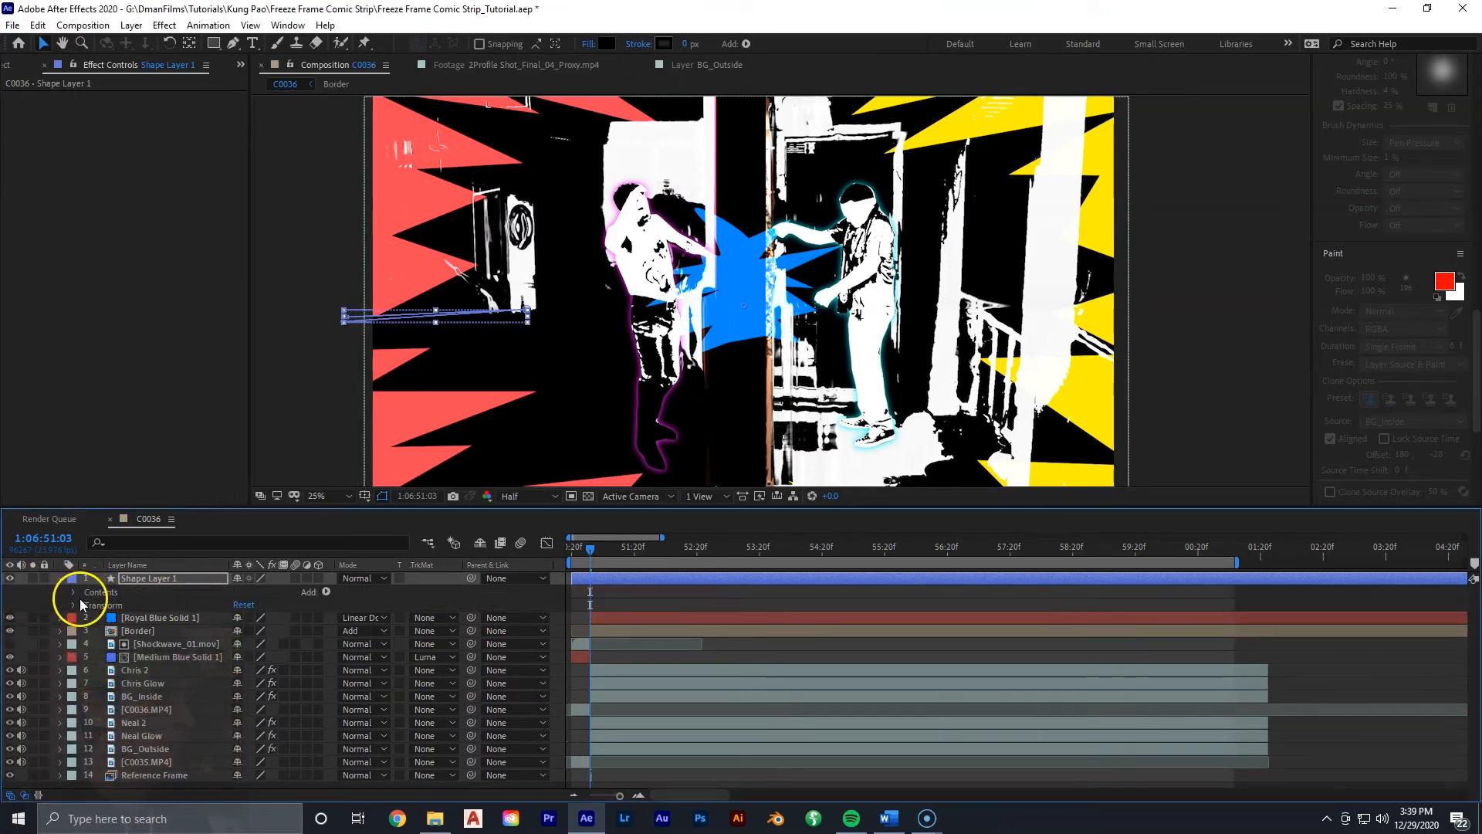
{"action": "left_click", "coordinate": [325, 593]}
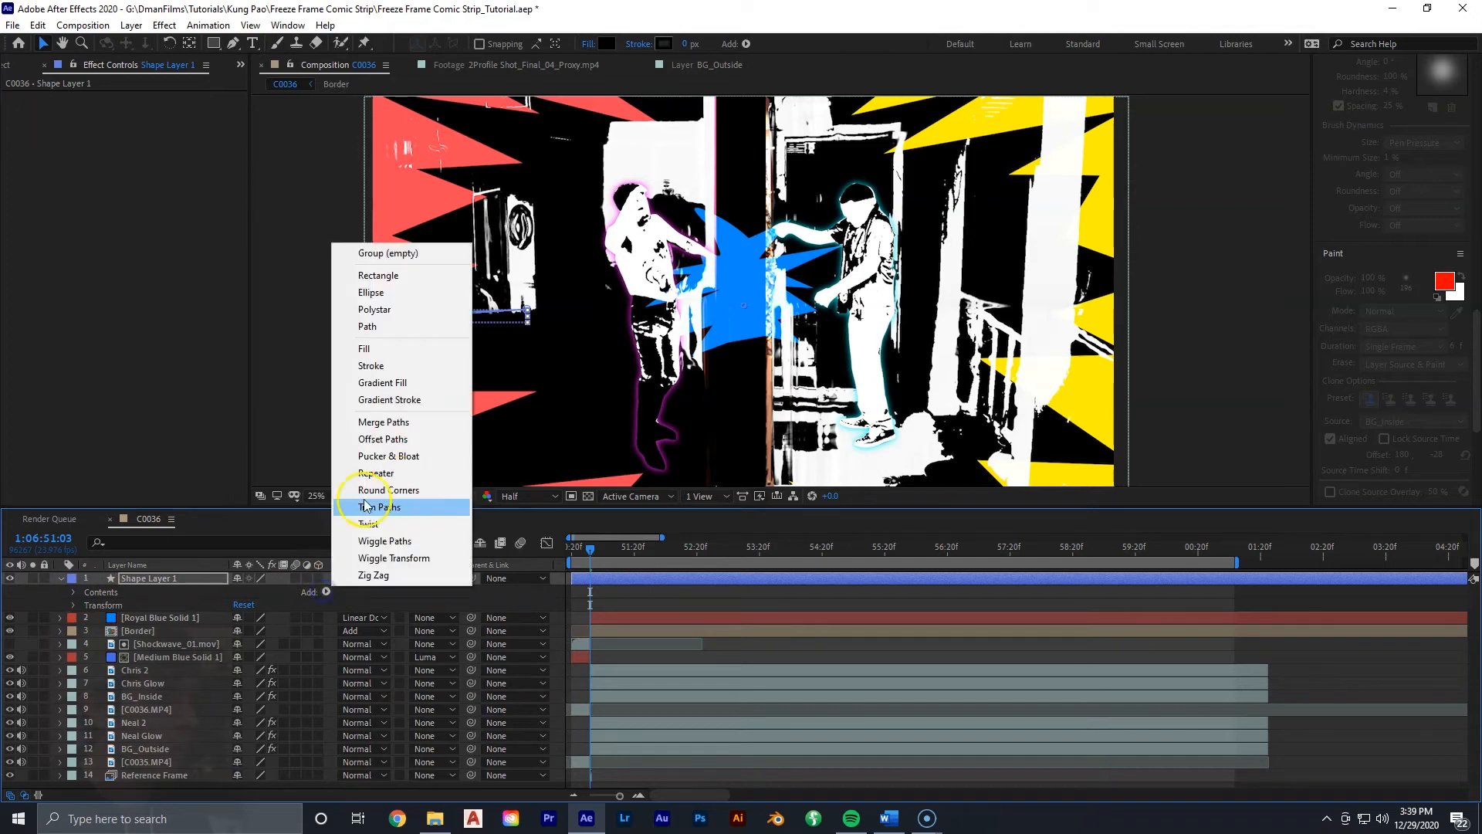
{"action": "left_click", "coordinate": [379, 476]}
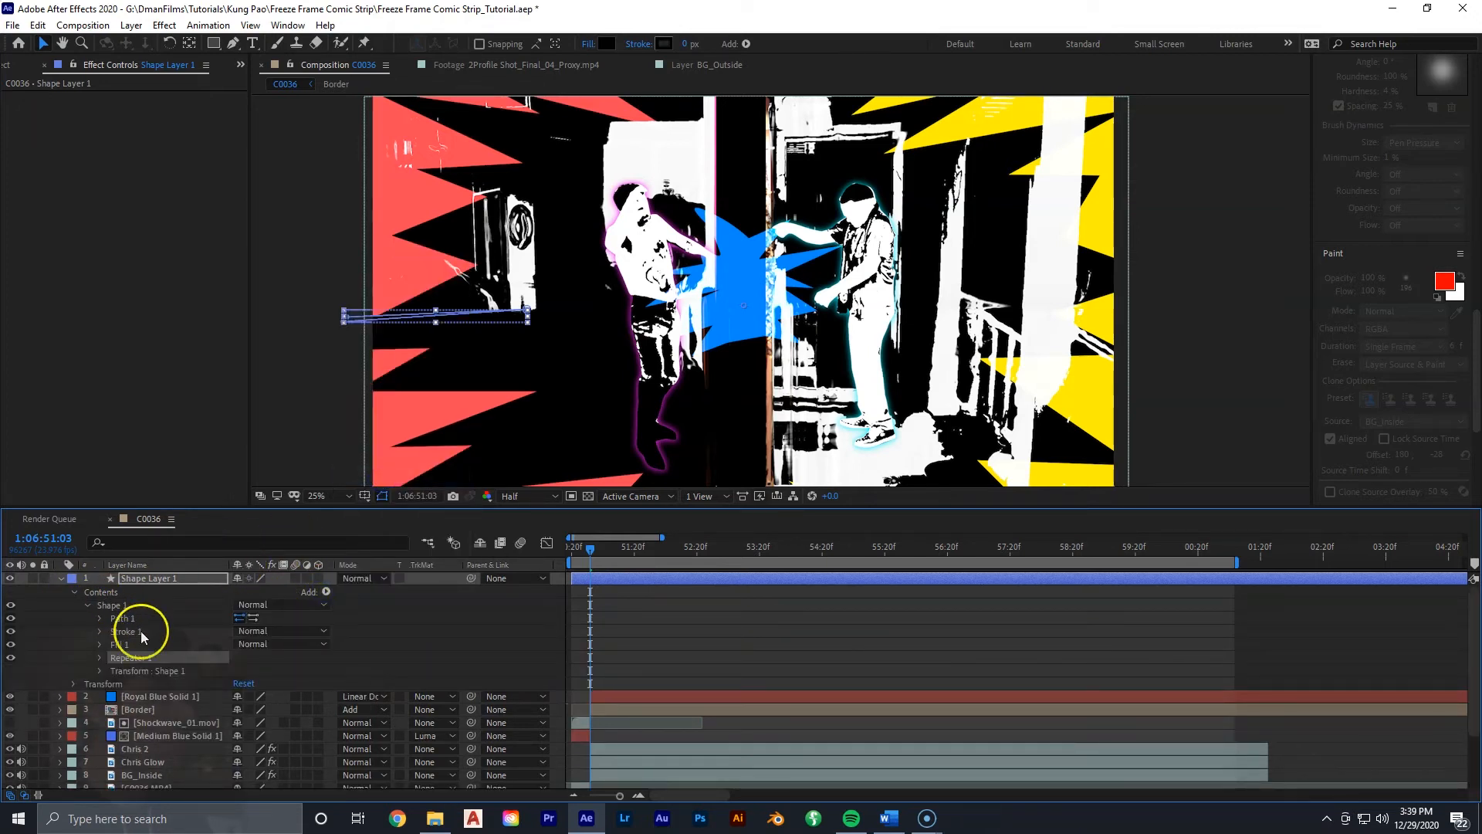
{"action": "left_click_drag", "start_coordinate": [116, 652], "coordinate": [127, 603]}
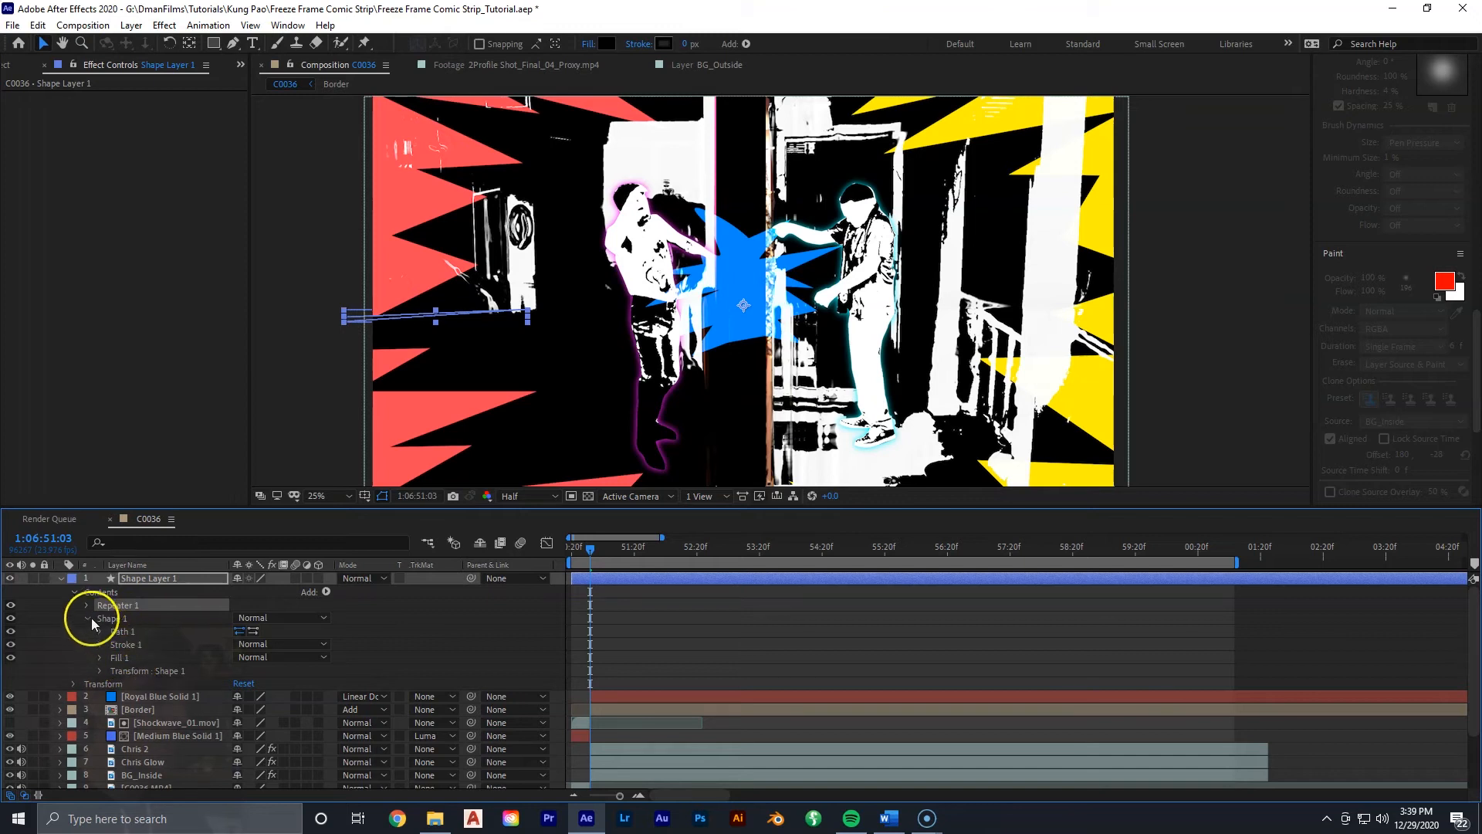
{"action": "left_click", "coordinate": [88, 618]}
{"action": "left_click_drag", "start_coordinate": [116, 606], "coordinate": [112, 624]}
{"action": "key", "text": "ctrl+z"}
Set Repeater 1 to 20 copies and solo Shape Layer 1 over the transparency grid
{"action": "left_click", "coordinate": [86, 620]}
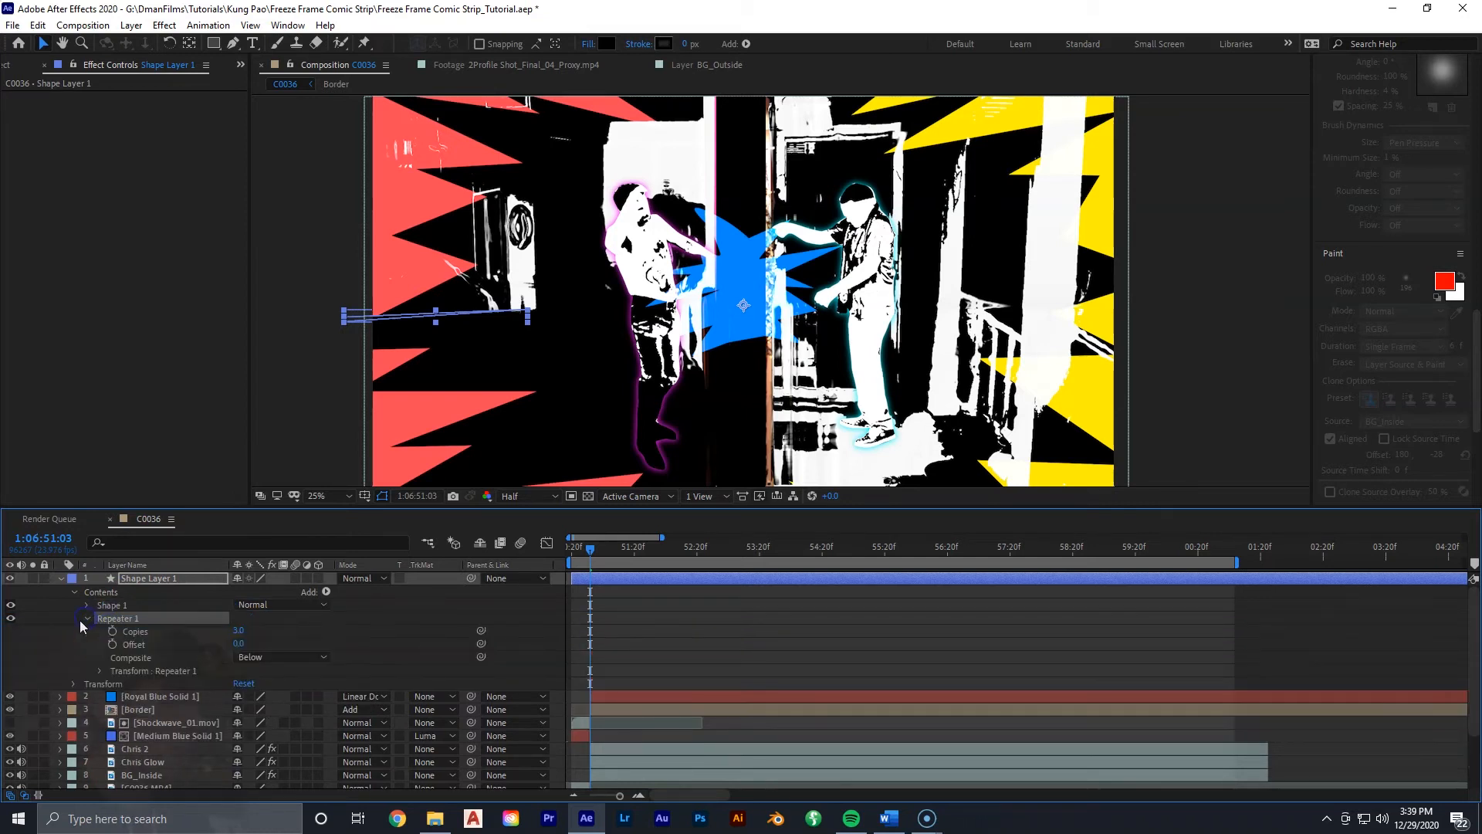
{"action": "left_click", "coordinate": [256, 627]}
{"action": "type", "text": "20"}
{"action": "left_click", "coordinate": [393, 648]}
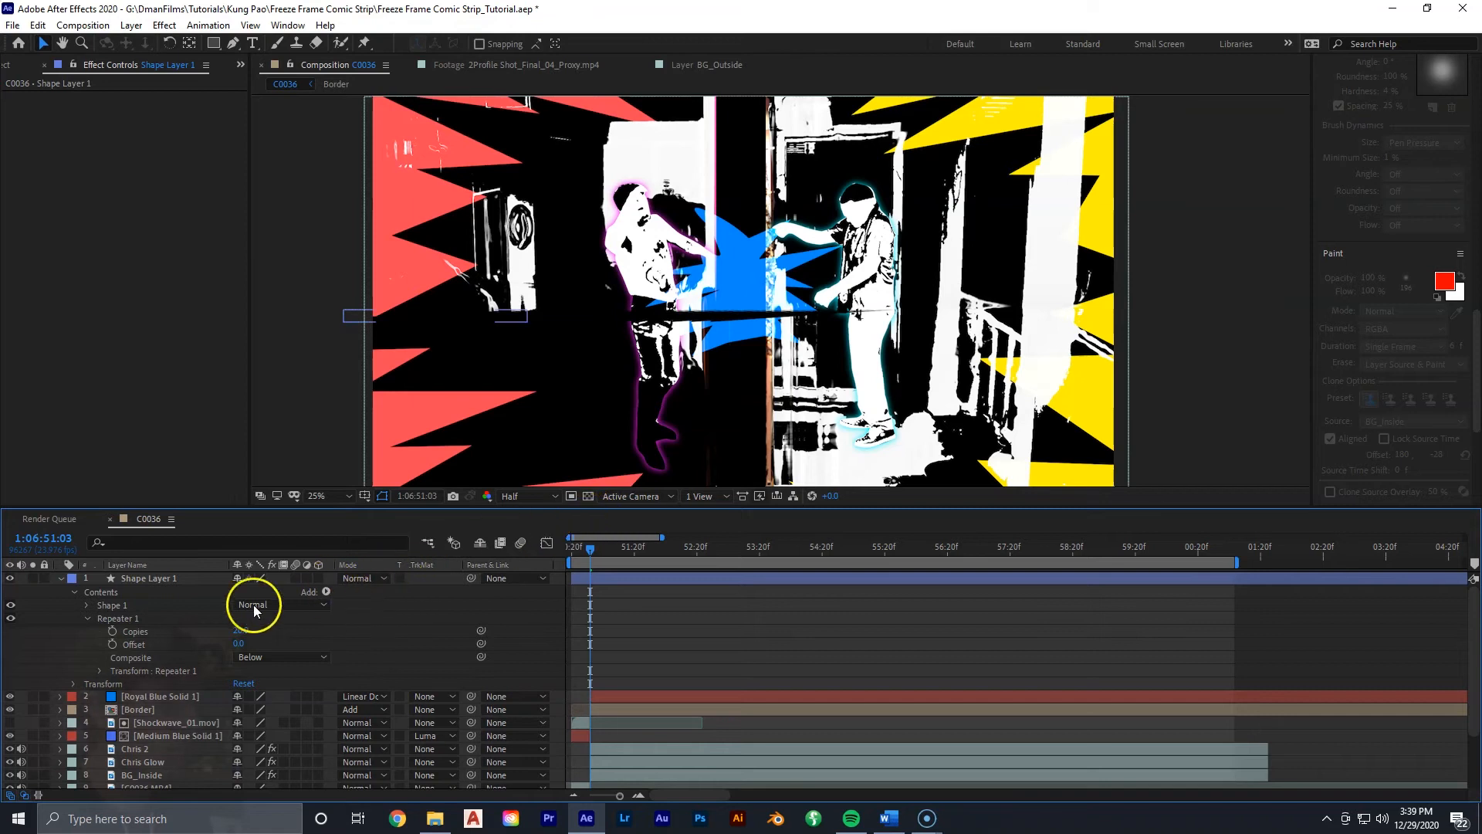
{"action": "left_click", "coordinate": [32, 580]}
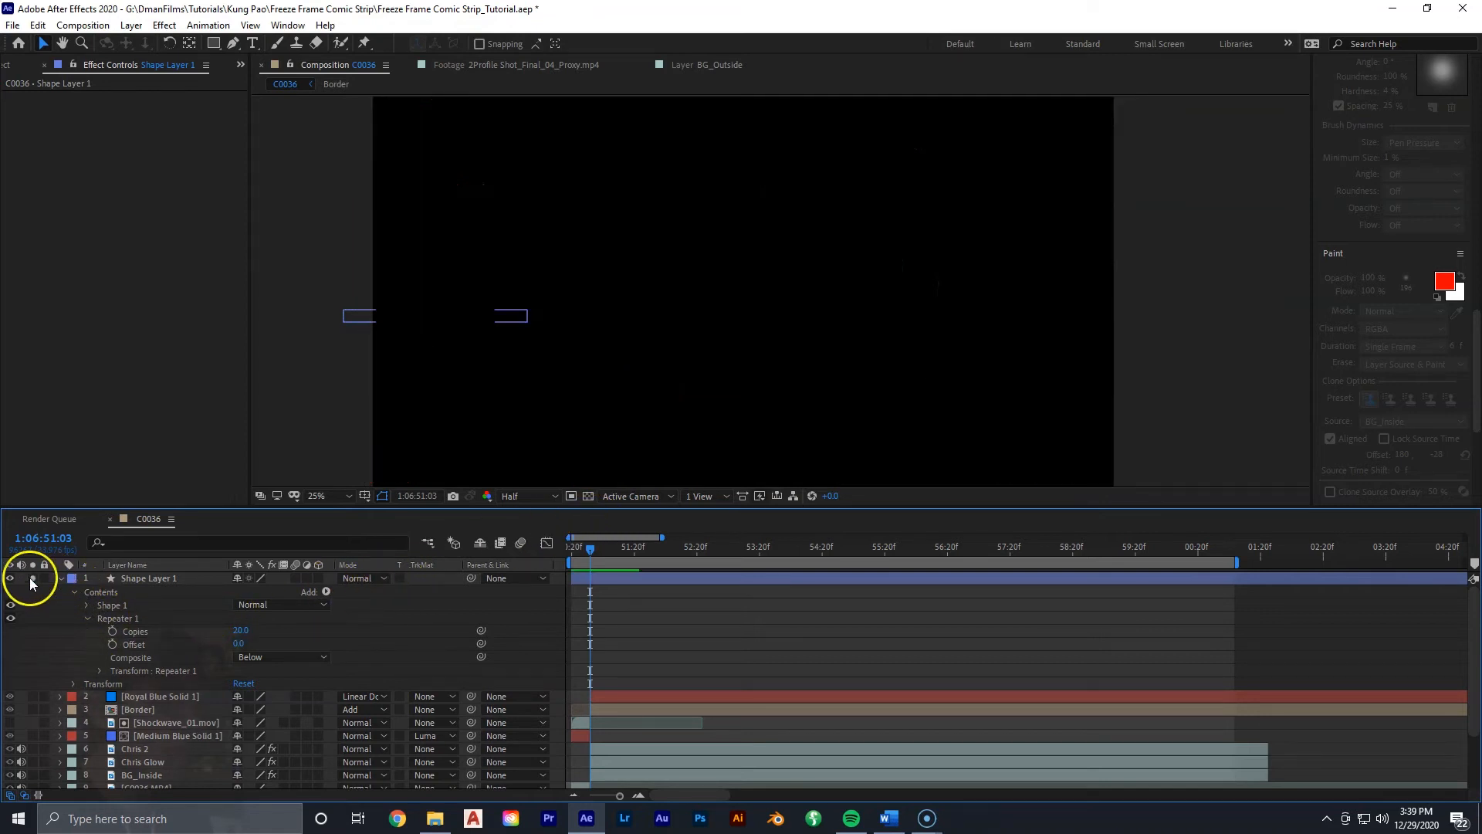
{"action": "left_click", "coordinate": [587, 497]}
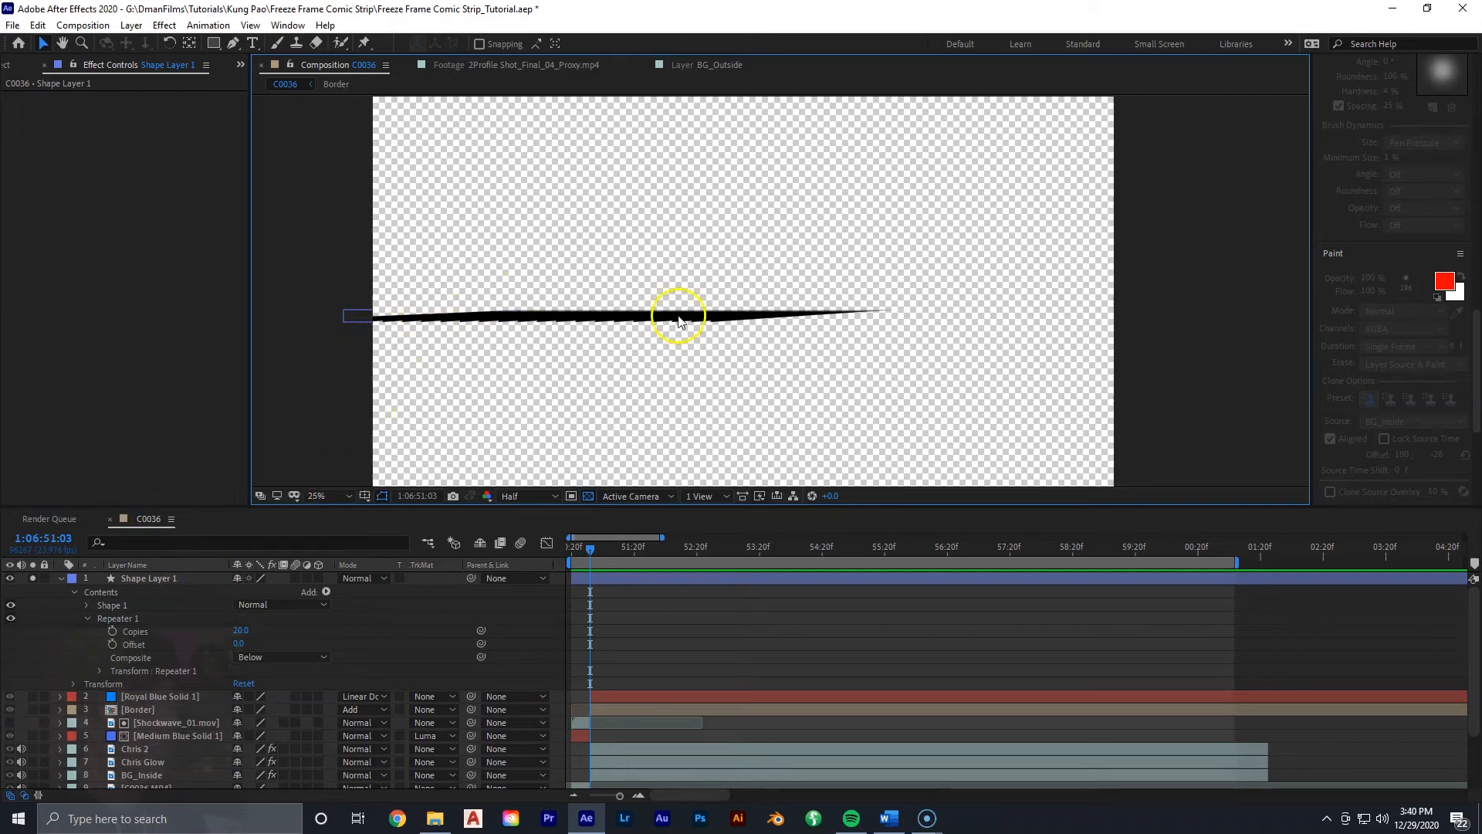
Set the repeater's horizontal position offset to 0 and its rotation to 30° to fan the spikes around the frame
{"action": "left_click", "coordinate": [103, 672]}
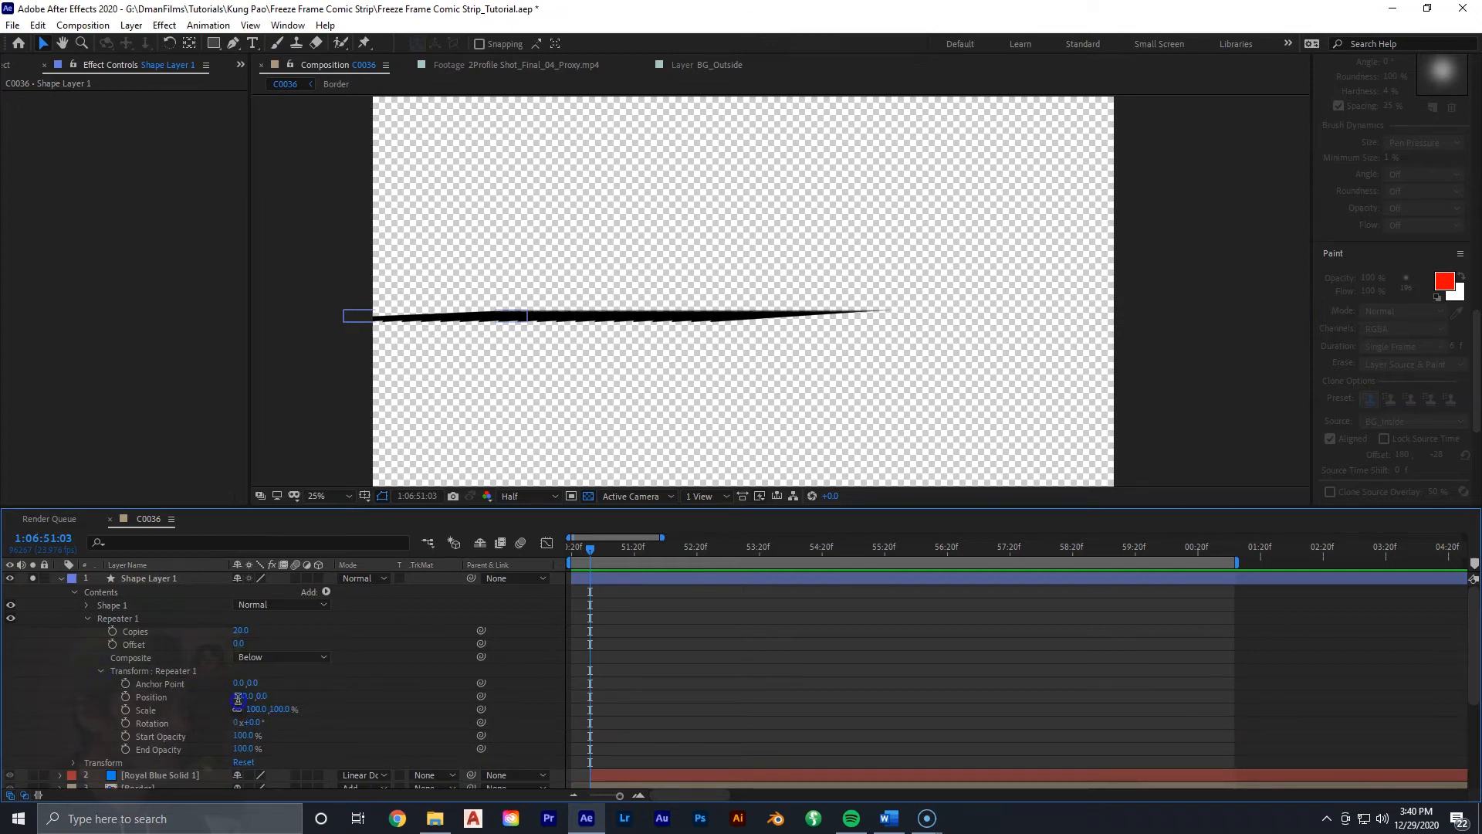
{"action": "type", "text": "0"}
{"action": "key", "text": "Return"}
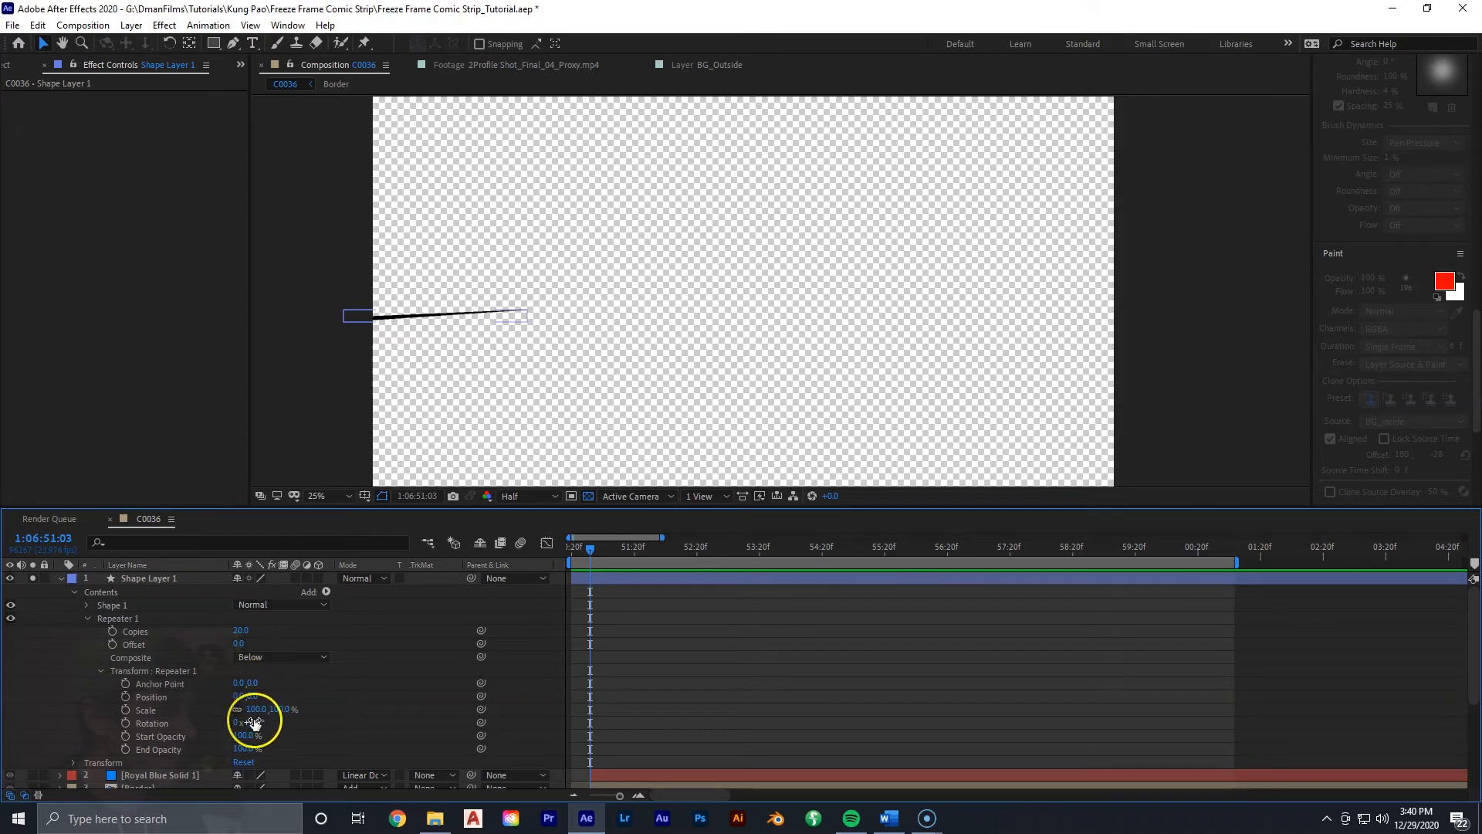
{"action": "left_click_drag", "start_coordinate": [265, 725], "coordinate": [272, 721]}
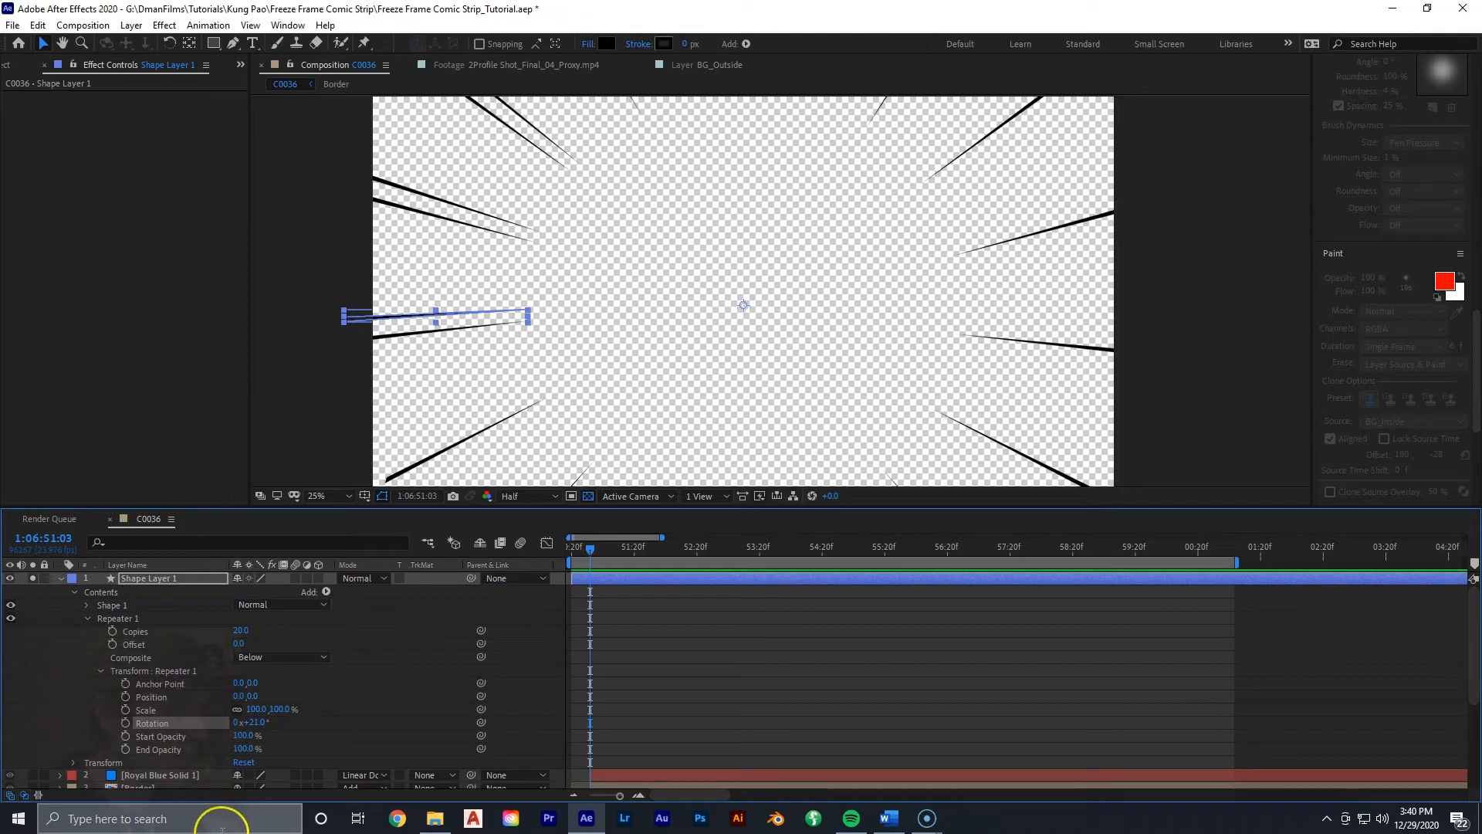
{"action": "left_click_drag", "start_coordinate": [251, 727], "coordinate": [258, 726]}
{"action": "left_click_drag", "start_coordinate": [483, 136], "coordinate": [502, 166]}
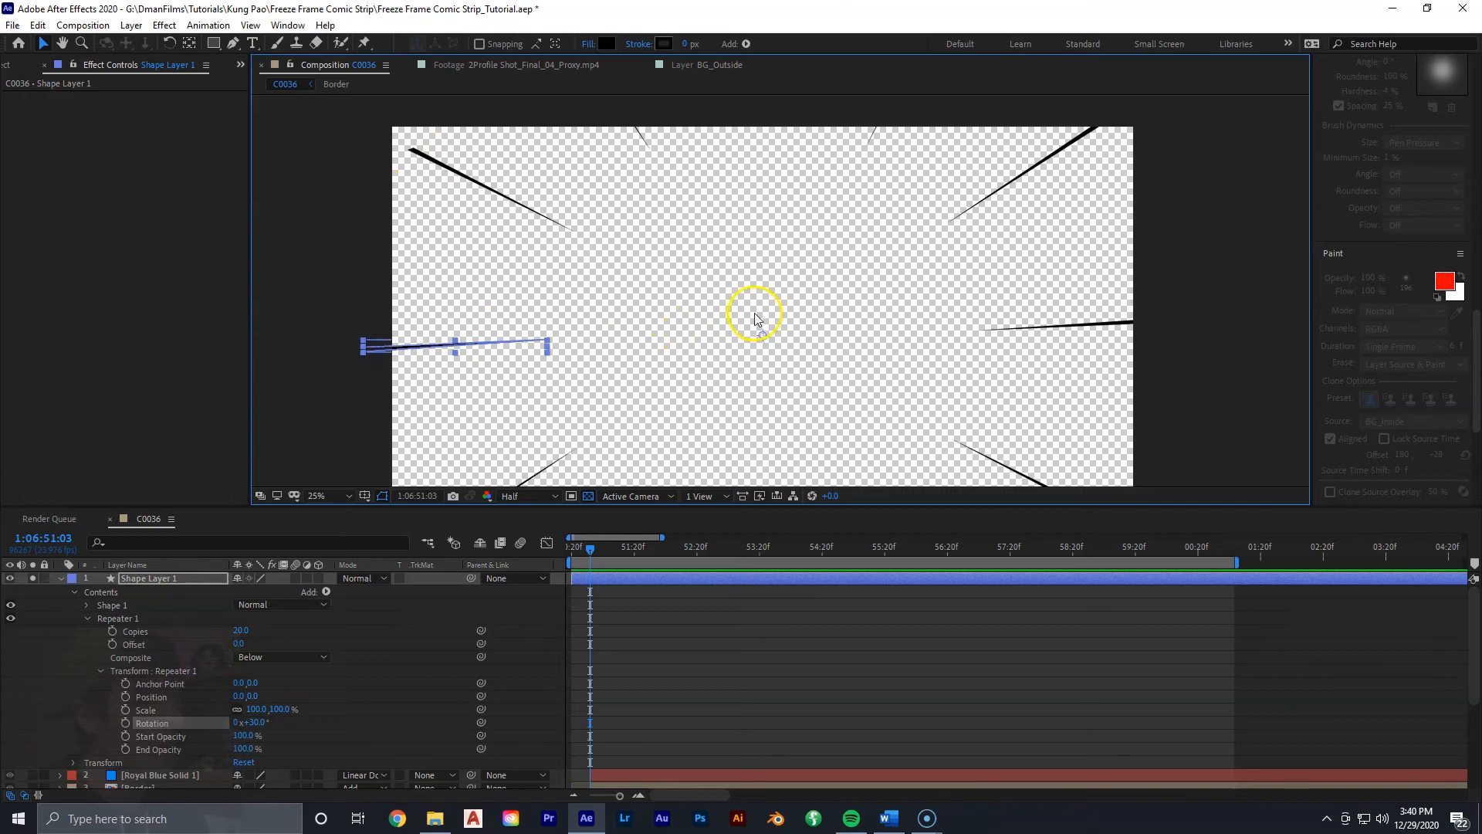
Extend the original spike's wide end farther outside the frame, and set the repeater to 50 copies with 44° rotation
{"action": "left_click", "coordinate": [232, 44]}
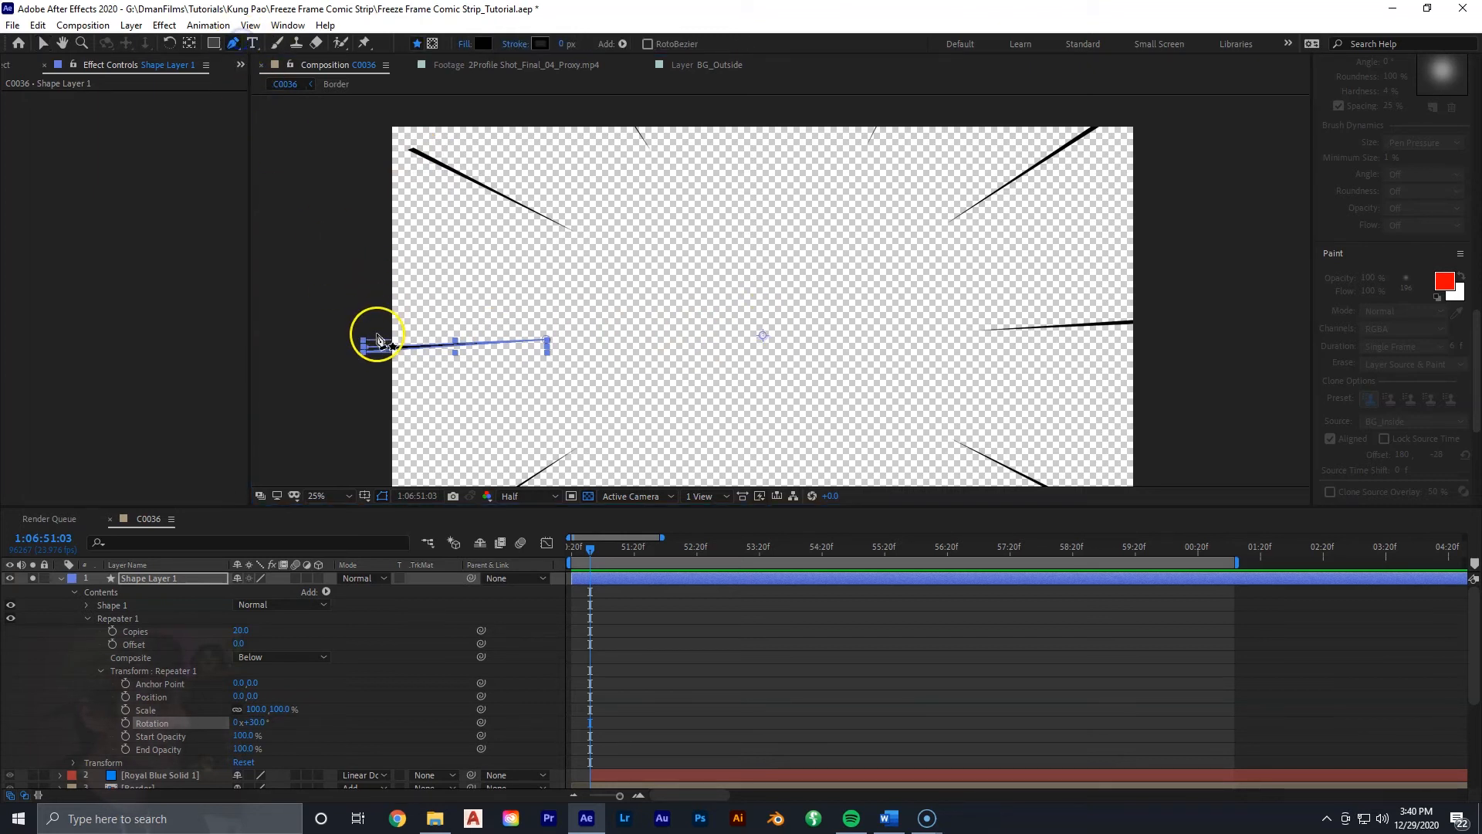
{"action": "left_click", "coordinate": [367, 349]}
{"action": "left_click_drag", "start_coordinate": [349, 346], "coordinate": [292, 352]}
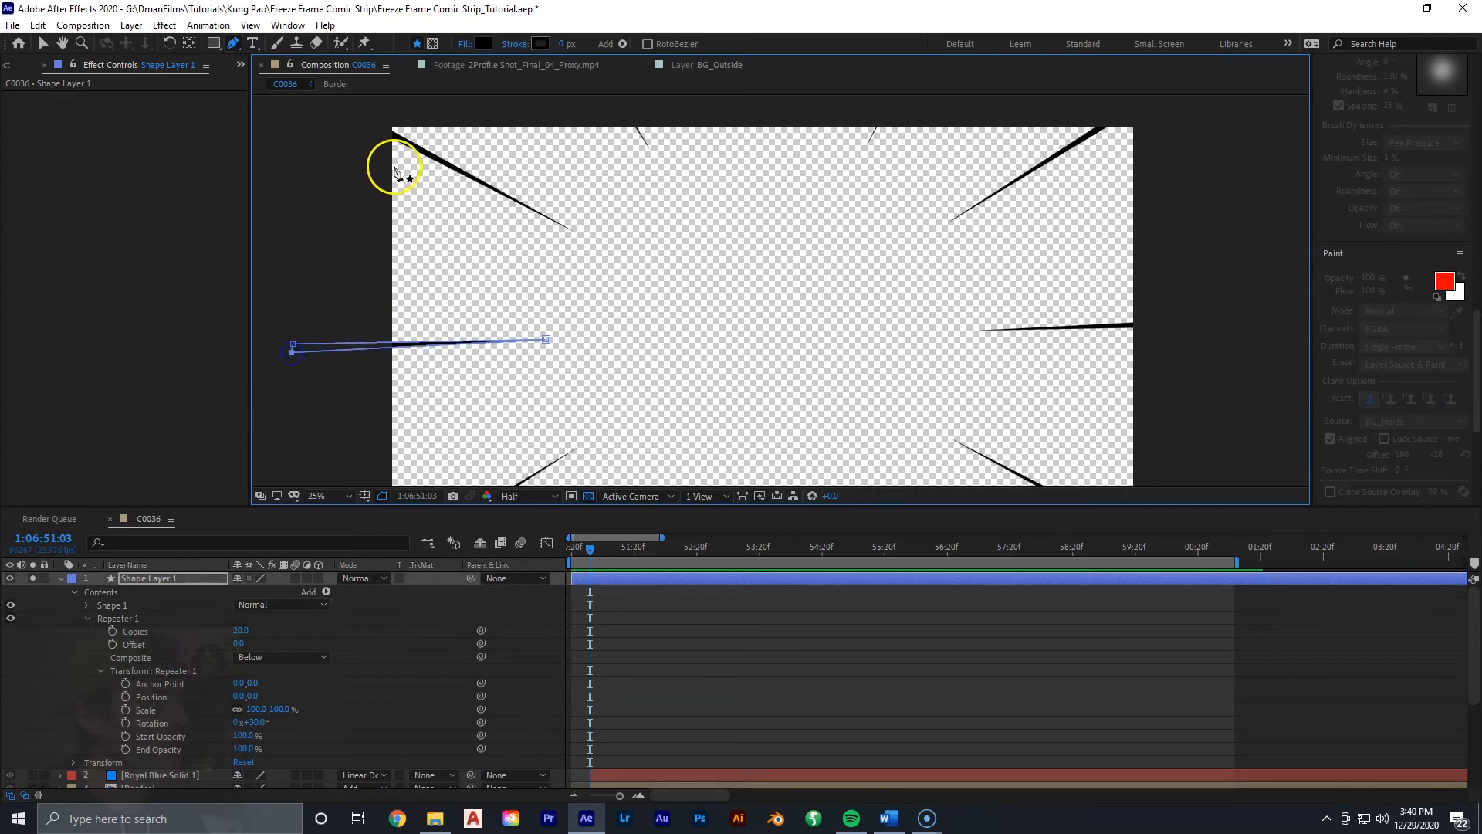
{"action": "left_click", "coordinate": [43, 44]}
{"action": "scroll", "coordinate": [688, 331], "scroll_direction": "down", "scroll_amount": 1}
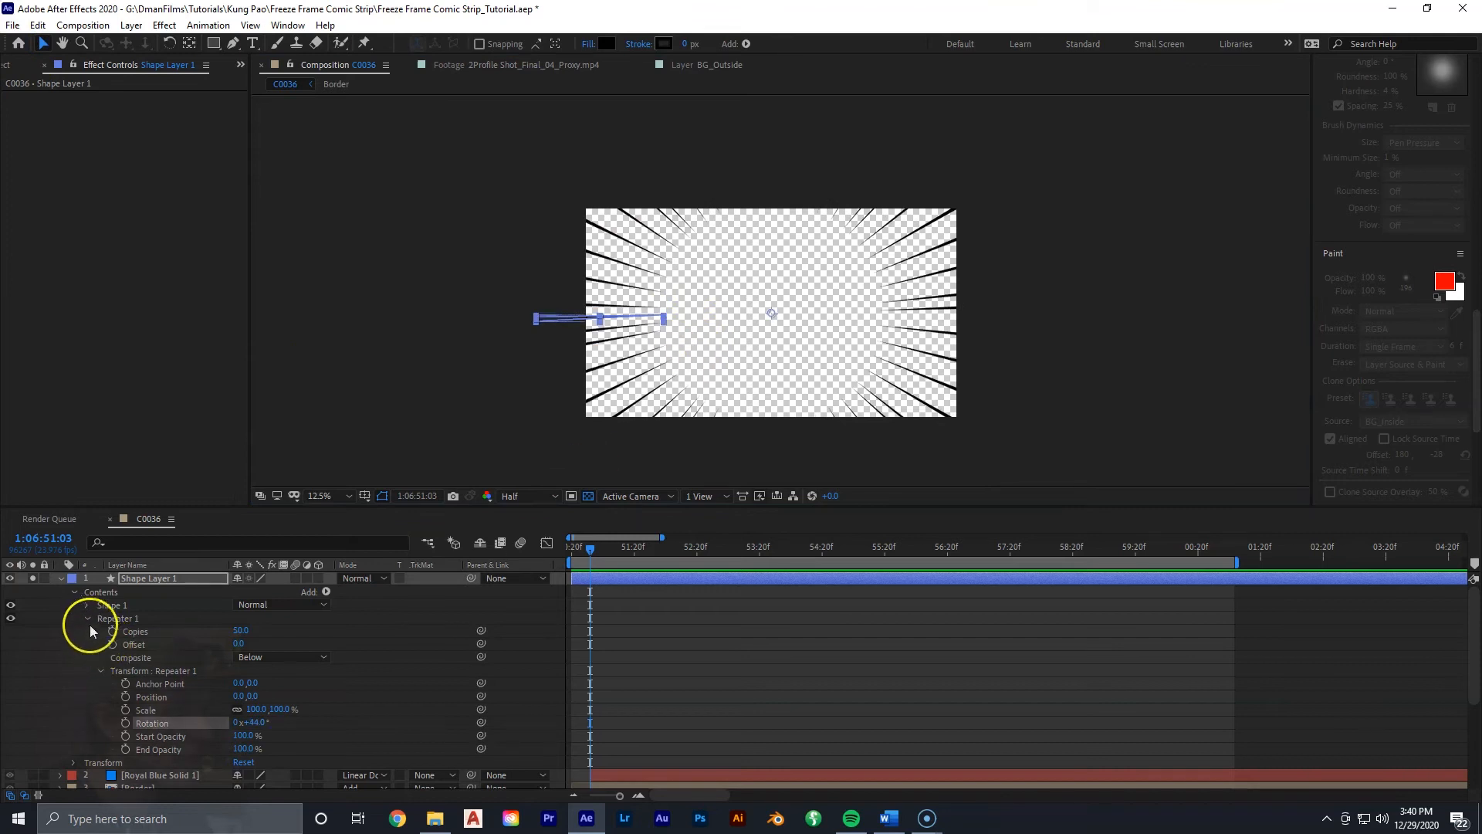
Add a Wiggle Transform below Repeater 1, set it to 15 wiggles per second and expand its transform properties
{"action": "left_click", "coordinate": [88, 618]}
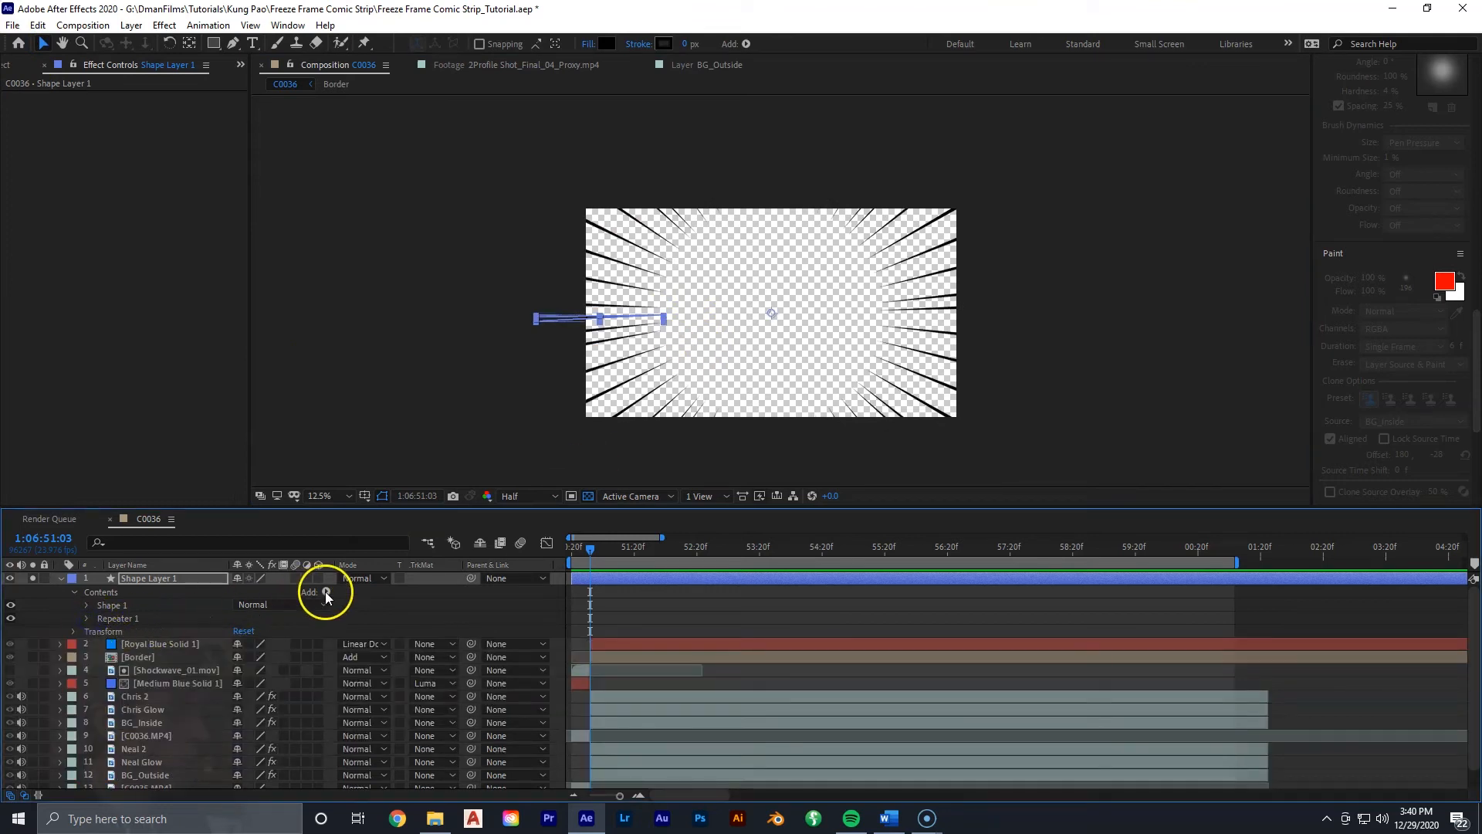
{"action": "left_click", "coordinate": [326, 592]}
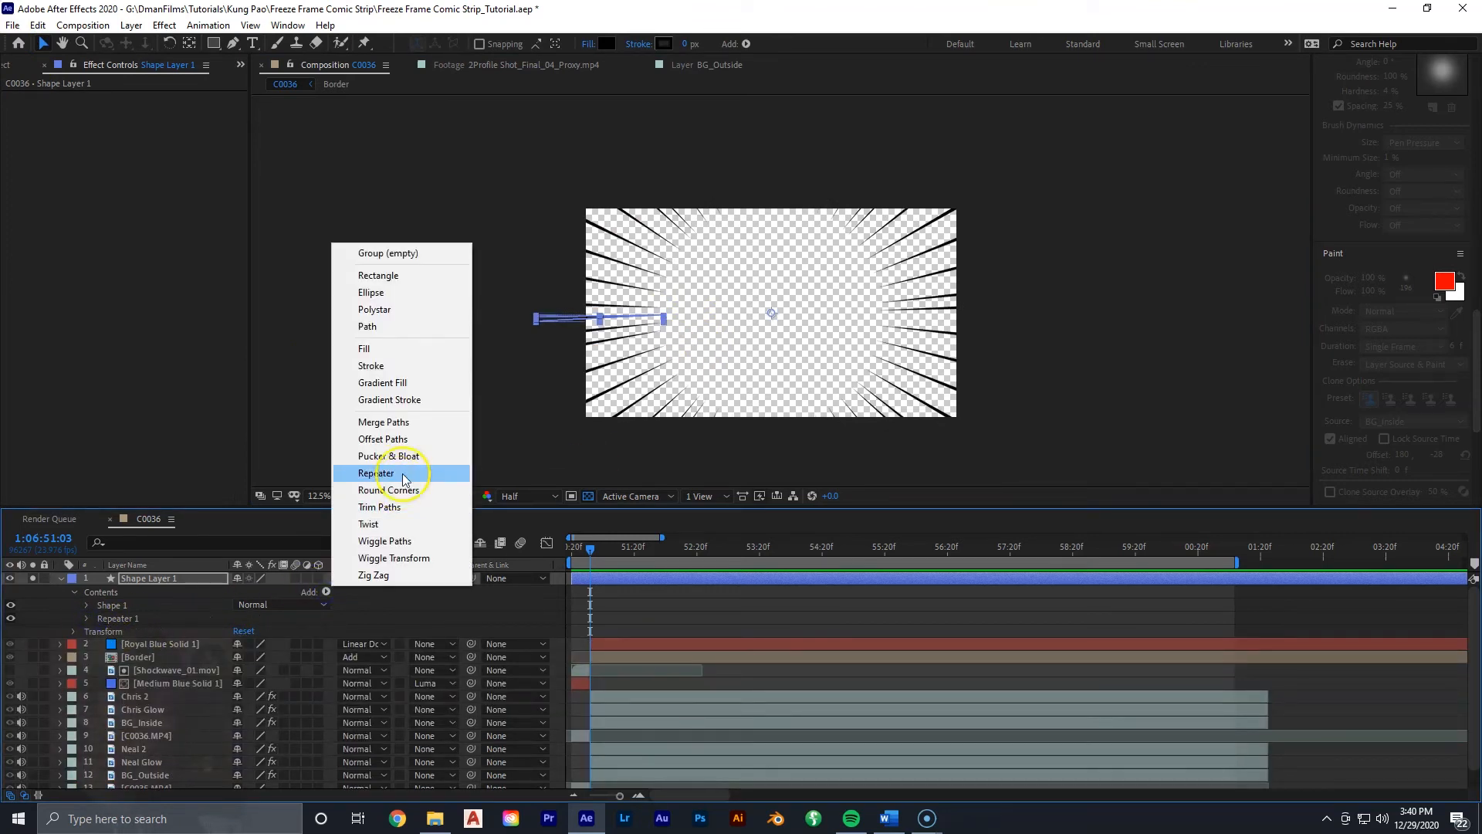
{"action": "left_click", "coordinate": [417, 557]}
{"action": "mouse_move", "coordinate": [147, 617]}
{"action": "left_mouse_down"}
{"action": "mouse_move", "coordinate": [149, 635]}
{"action": "mouse_move", "coordinate": [120, 629]}
{"action": "left_mouse_up"}
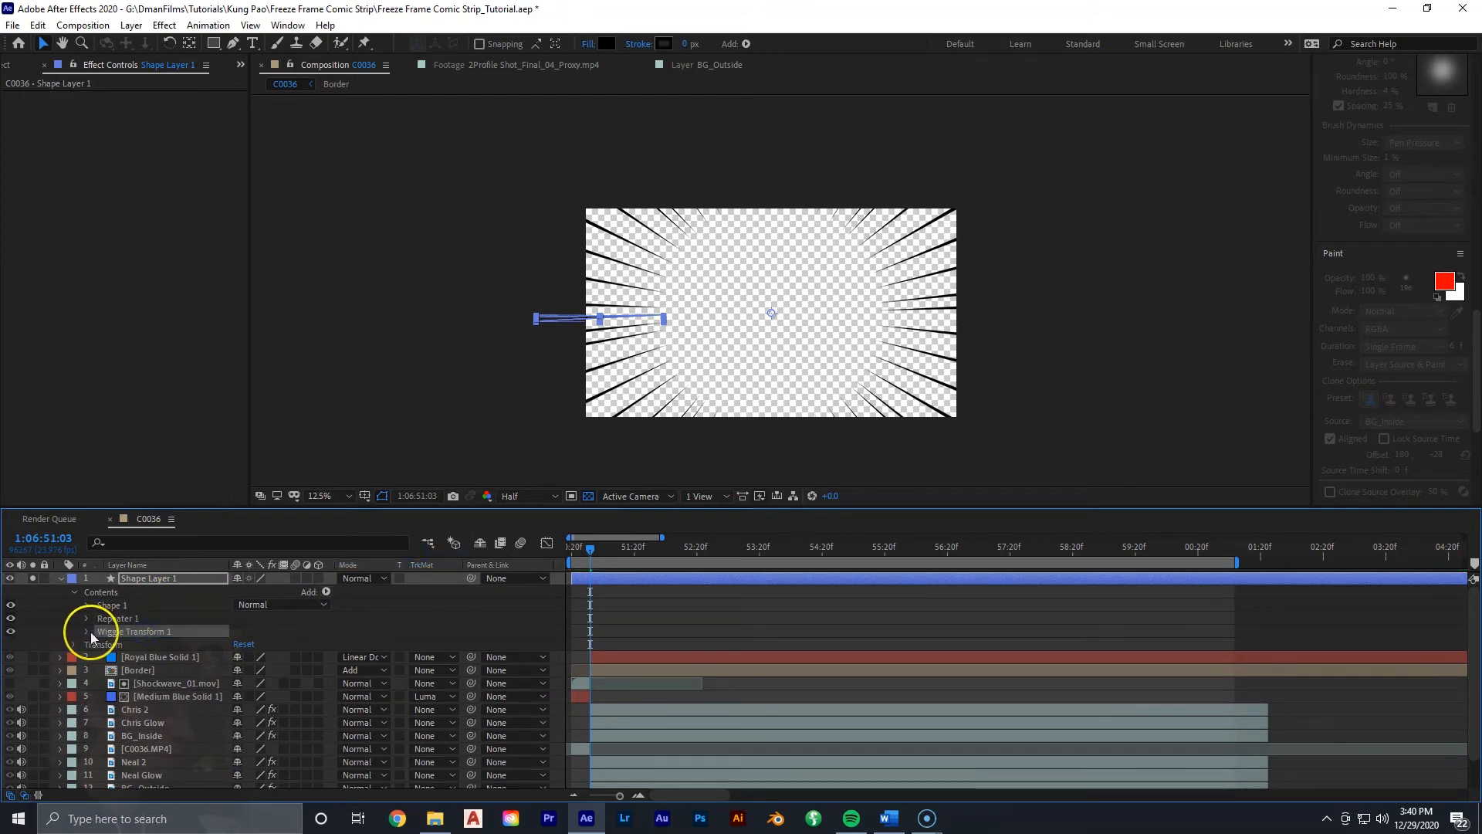
{"action": "left_click", "coordinate": [89, 633]}
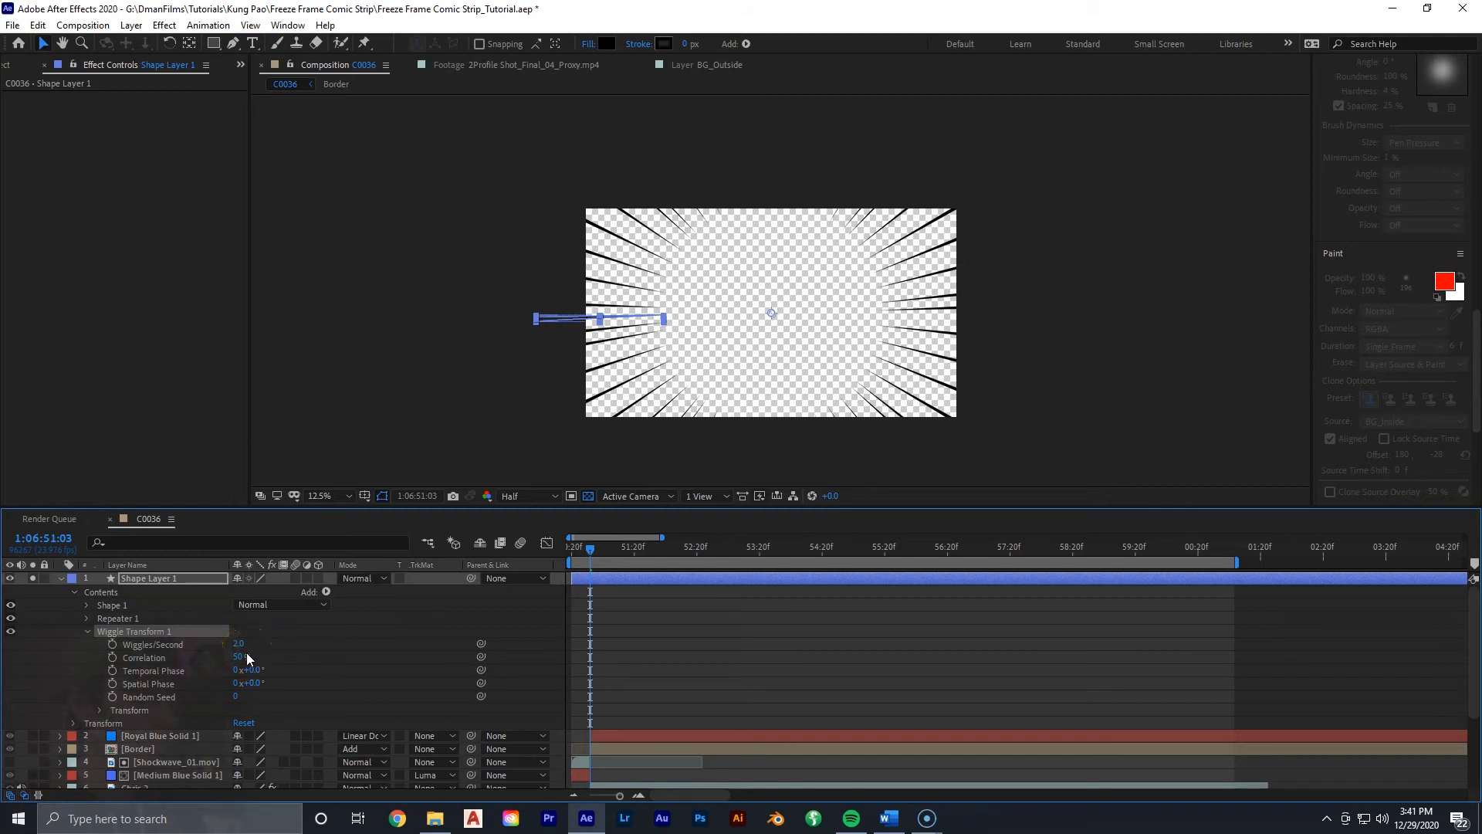
{"action": "left_click", "coordinate": [239, 644]}
{"action": "left_click", "coordinate": [324, 638]}
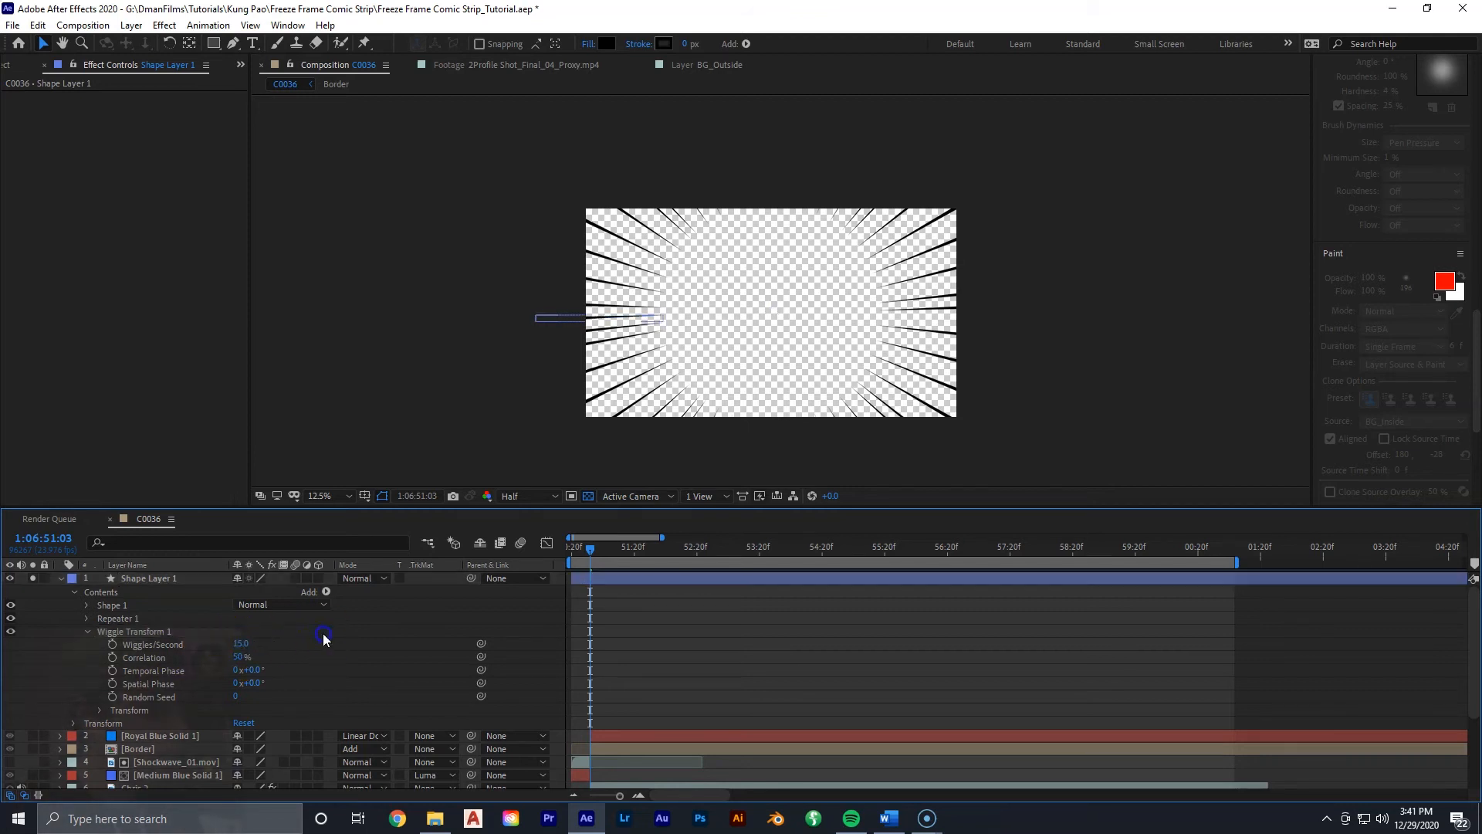
{"action": "left_click", "coordinate": [100, 711]}
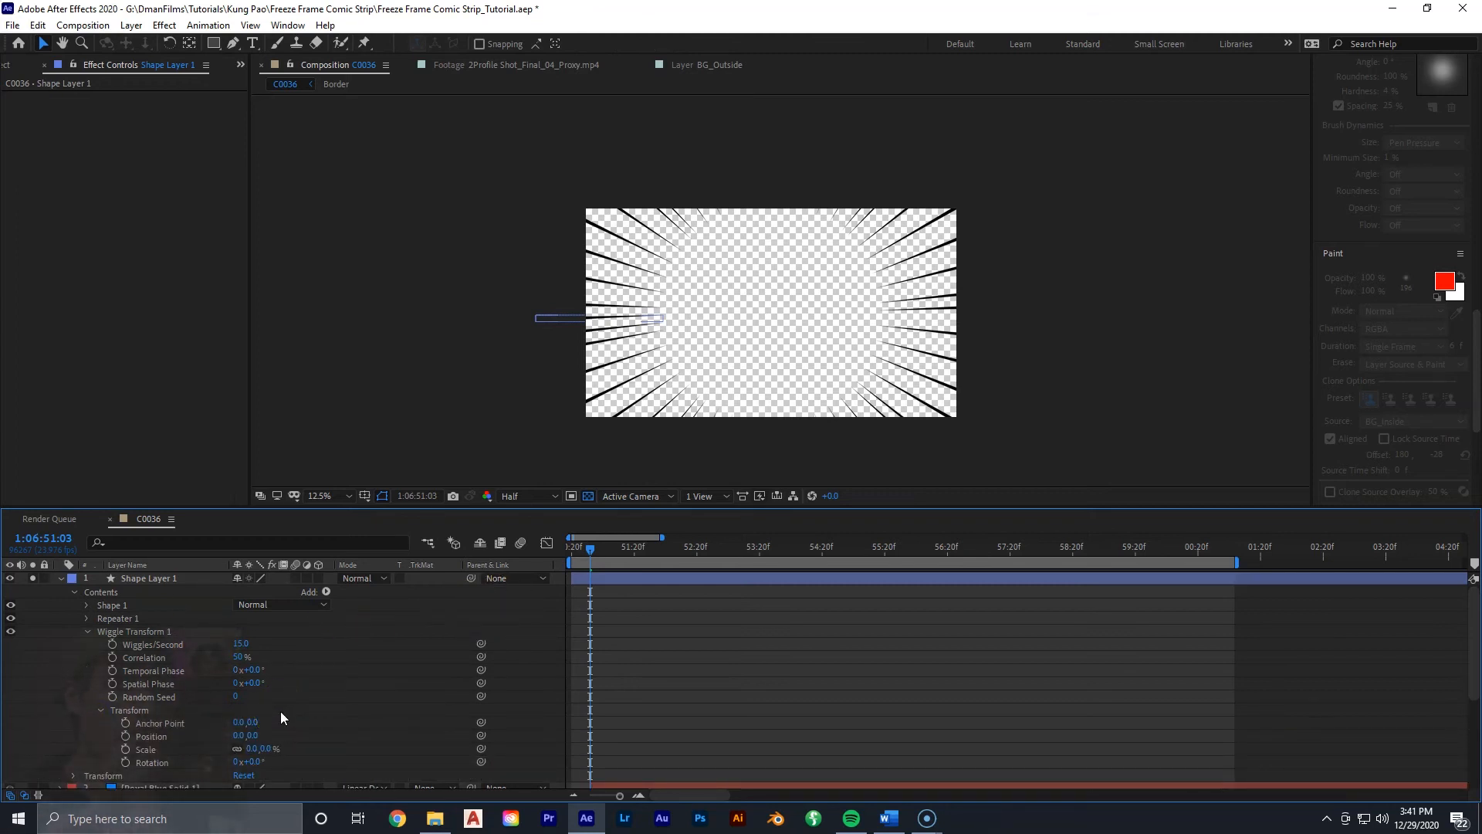
Try a vertical position of 64 in the Wiggle Transform, play back the spikes, and undo the change
{"action": "mouse_move", "coordinate": [579, 549]}
{"action": "left_mouse_down"}
{"action": "mouse_move", "coordinate": [559, 553]}
{"action": "mouse_move", "coordinate": [603, 553]}
{"action": "left_mouse_up"}
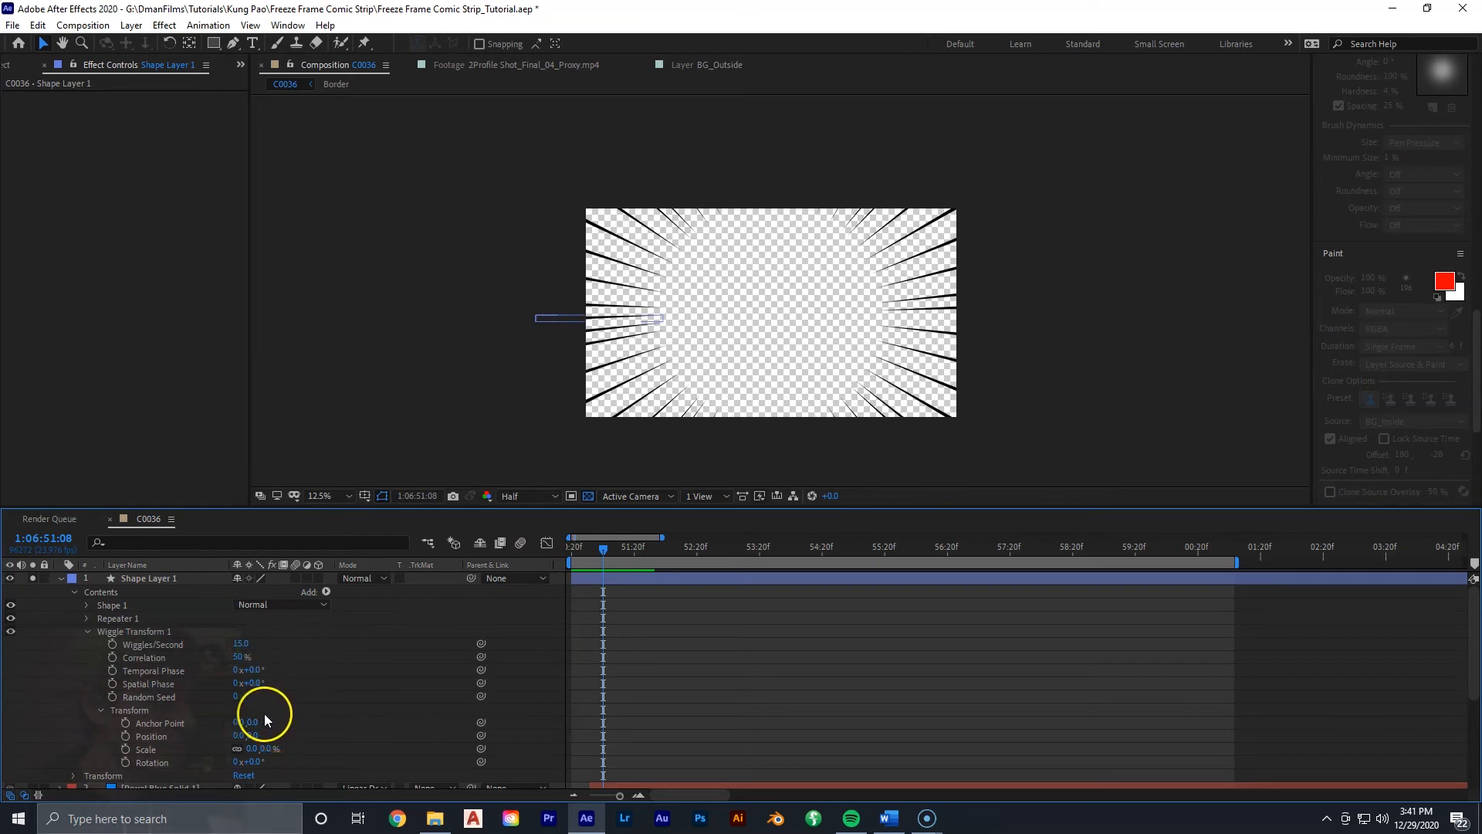
{"action": "left_click_drag", "start_coordinate": [250, 734], "coordinate": [303, 735]}
{"action": "left_click_drag", "start_coordinate": [630, 551], "coordinate": [559, 578]}
{"action": "key", "text": "space"}
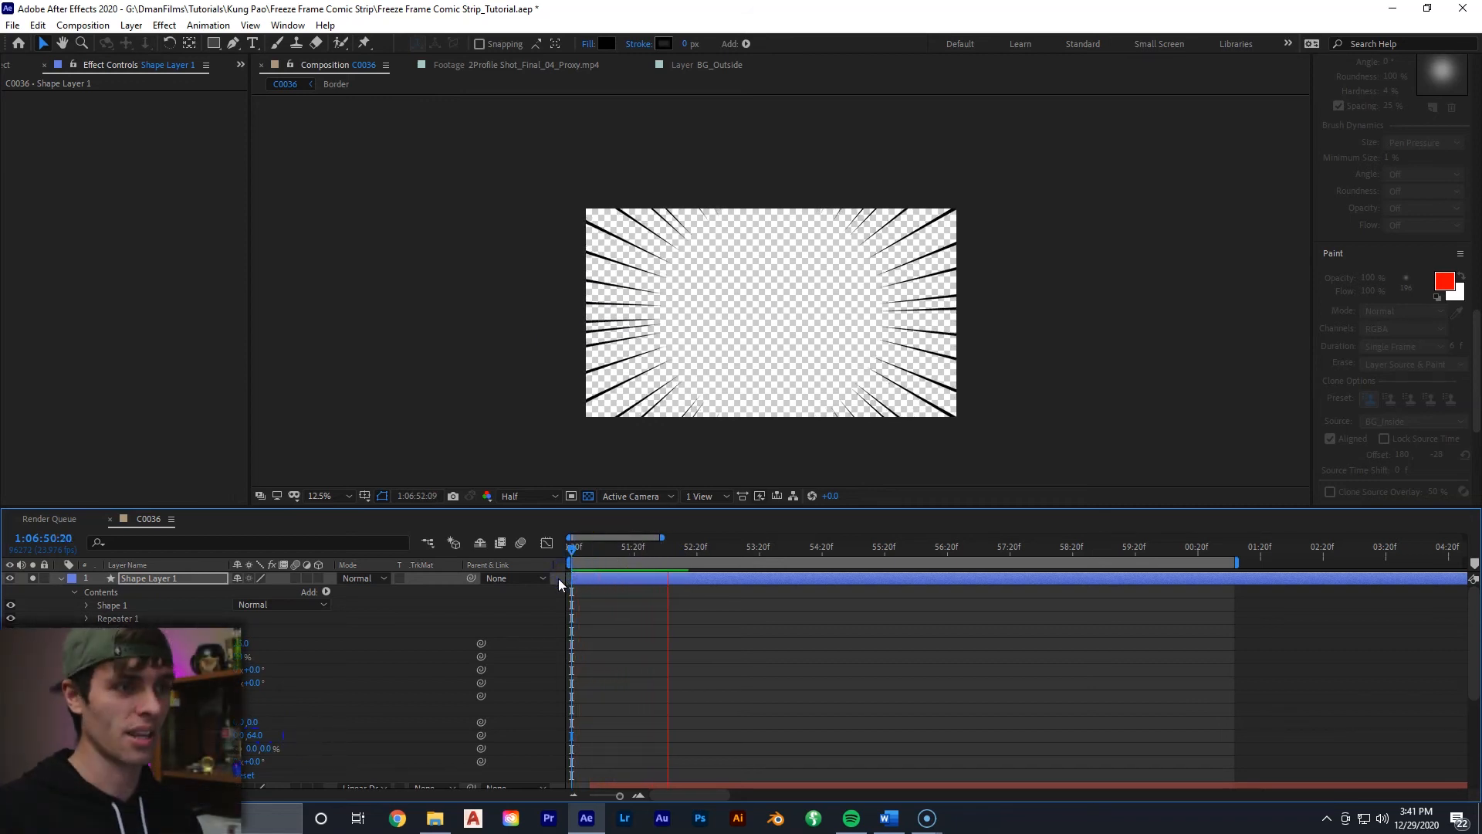
{"action": "left_click_drag", "start_coordinate": [590, 553], "coordinate": [555, 553]}
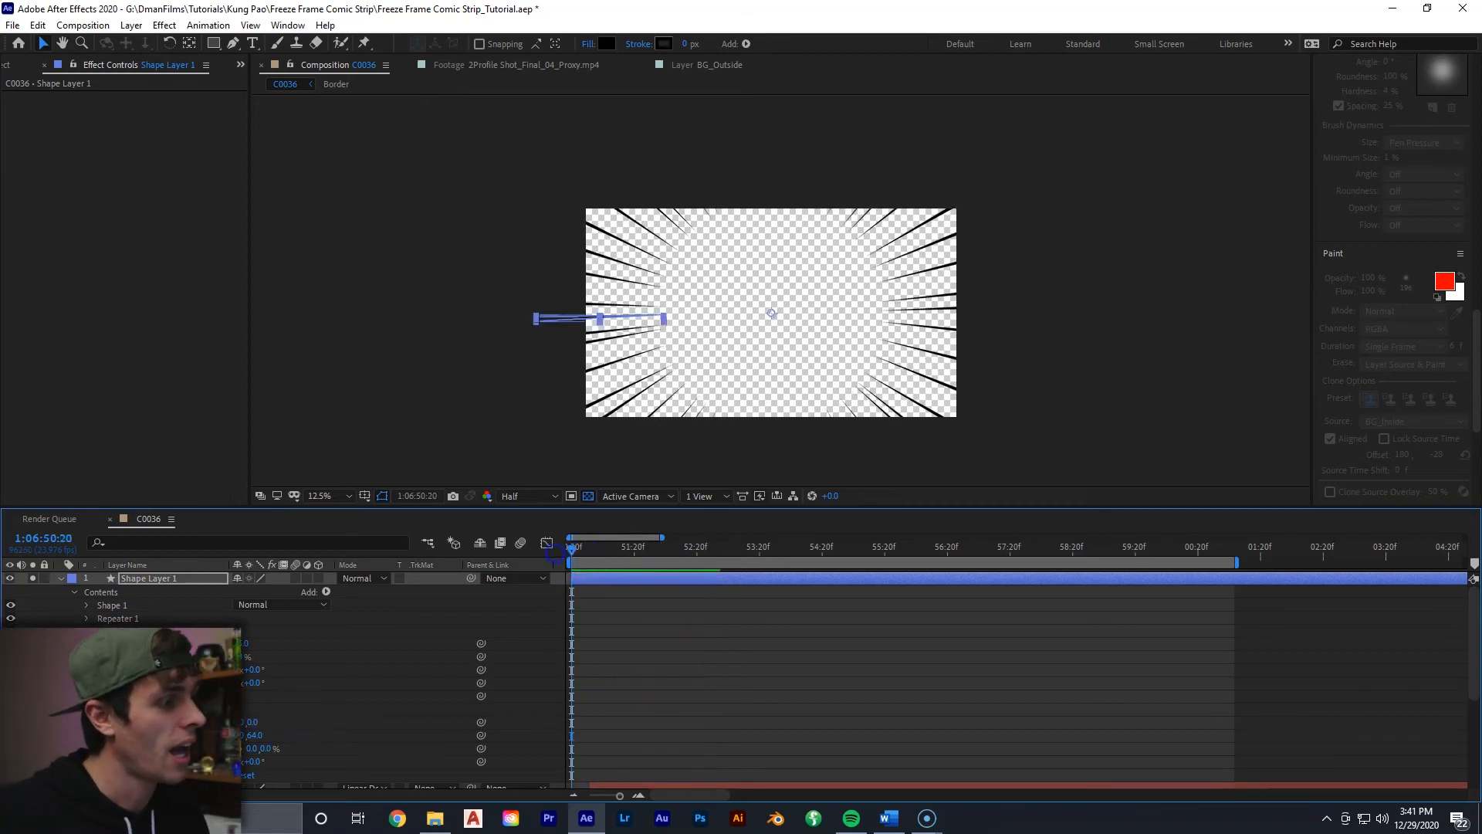
{"action": "key", "text": "ctrl+z"}
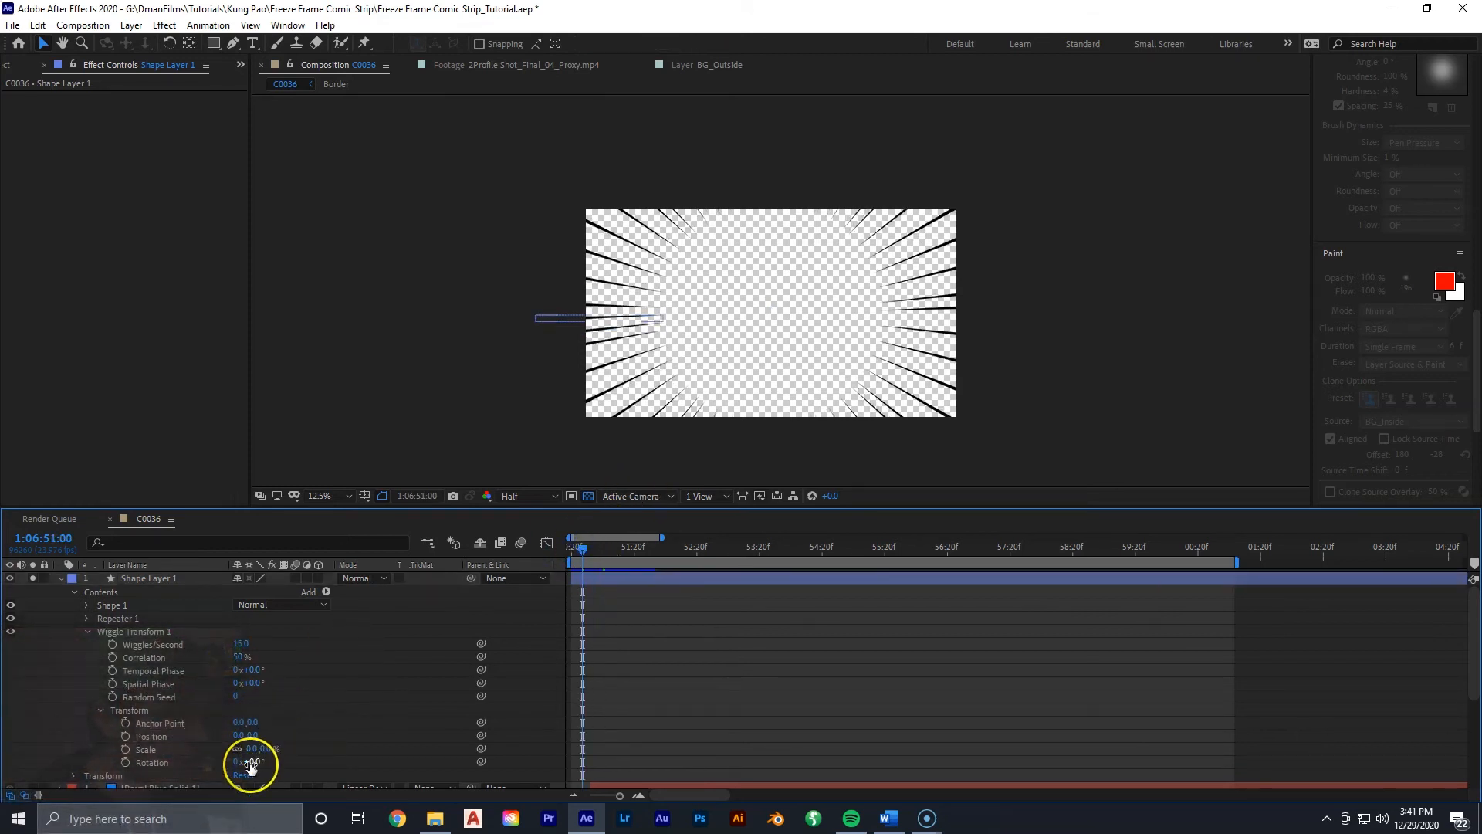
Set the Wiggle Transform's rotation to 4° and play back the spikes from before the freeze frame
{"action": "left_click_drag", "start_coordinate": [252, 763], "coordinate": [254, 766]}
{"action": "type", "text": "4"}
{"action": "left_click", "coordinate": [309, 751]}
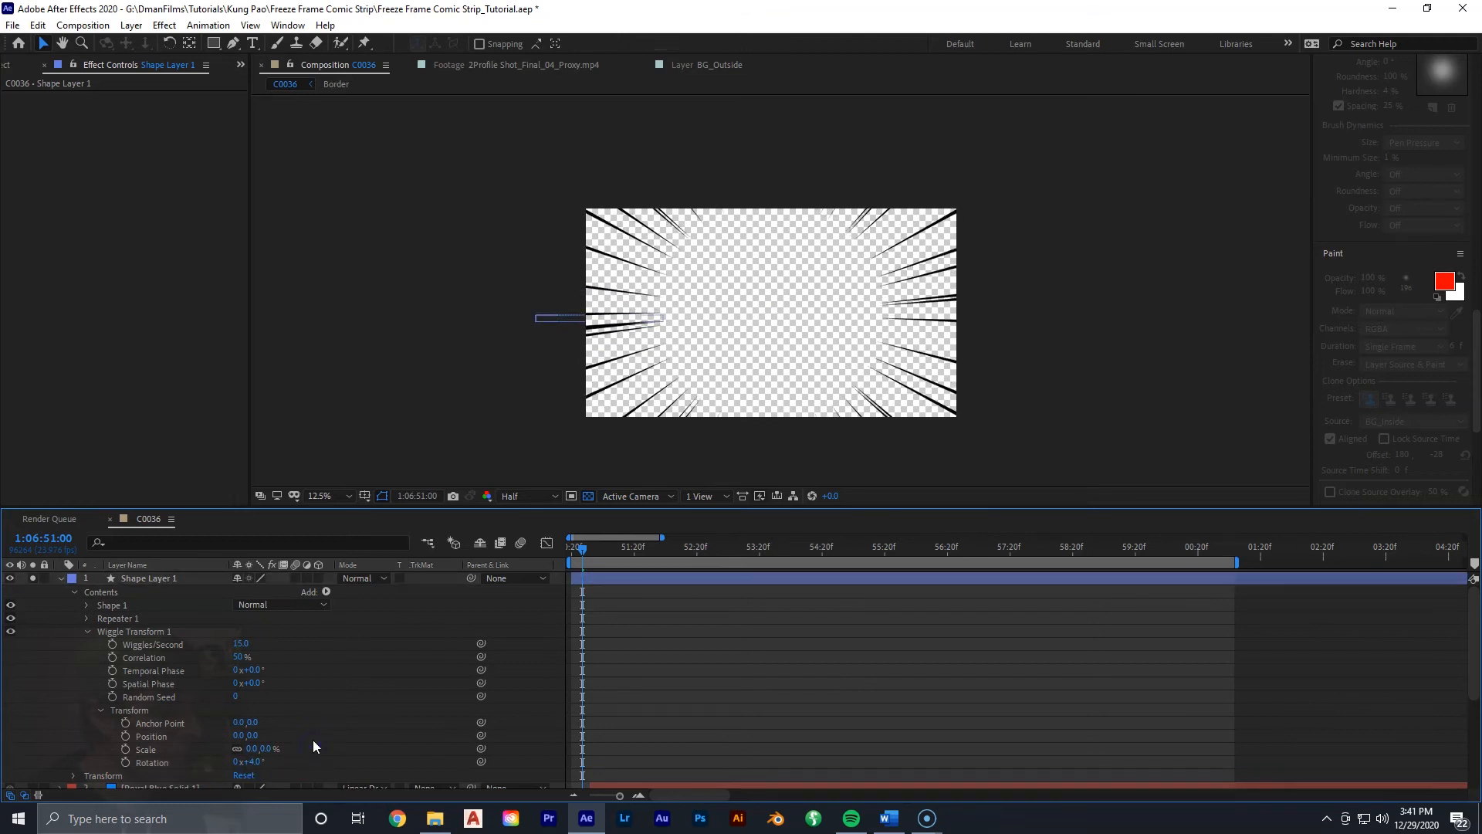
{"action": "left_click_drag", "start_coordinate": [581, 551], "coordinate": [569, 553]}
{"action": "key", "text": "space"}
{"action": "key", "text": "space"}
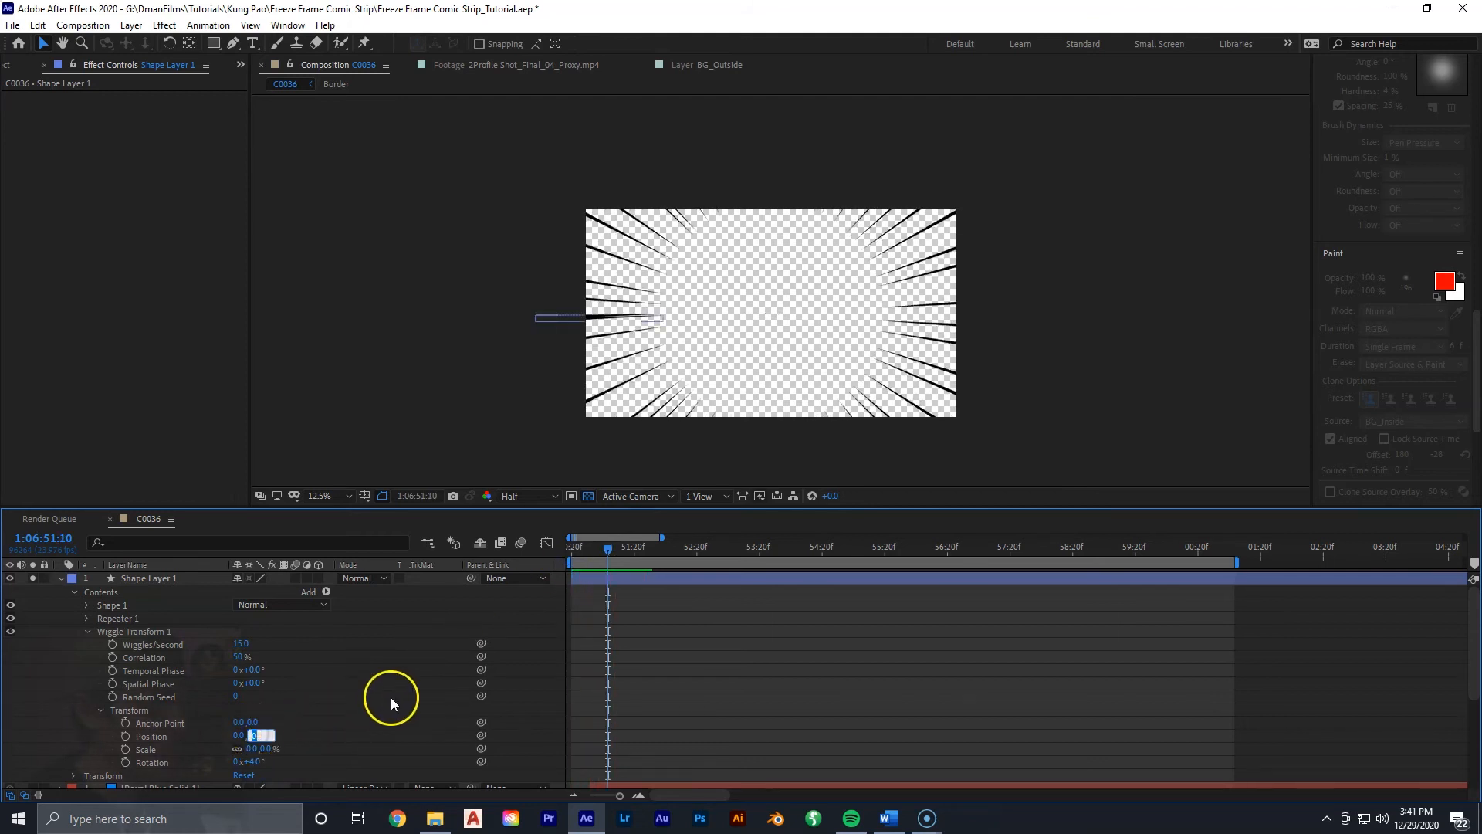
Set the Wiggle Transform's vertical position to 5 and preview the combined spike movement
{"action": "left_click_drag", "start_coordinate": [609, 552], "coordinate": [549, 556]}
{"action": "key", "text": "space"}
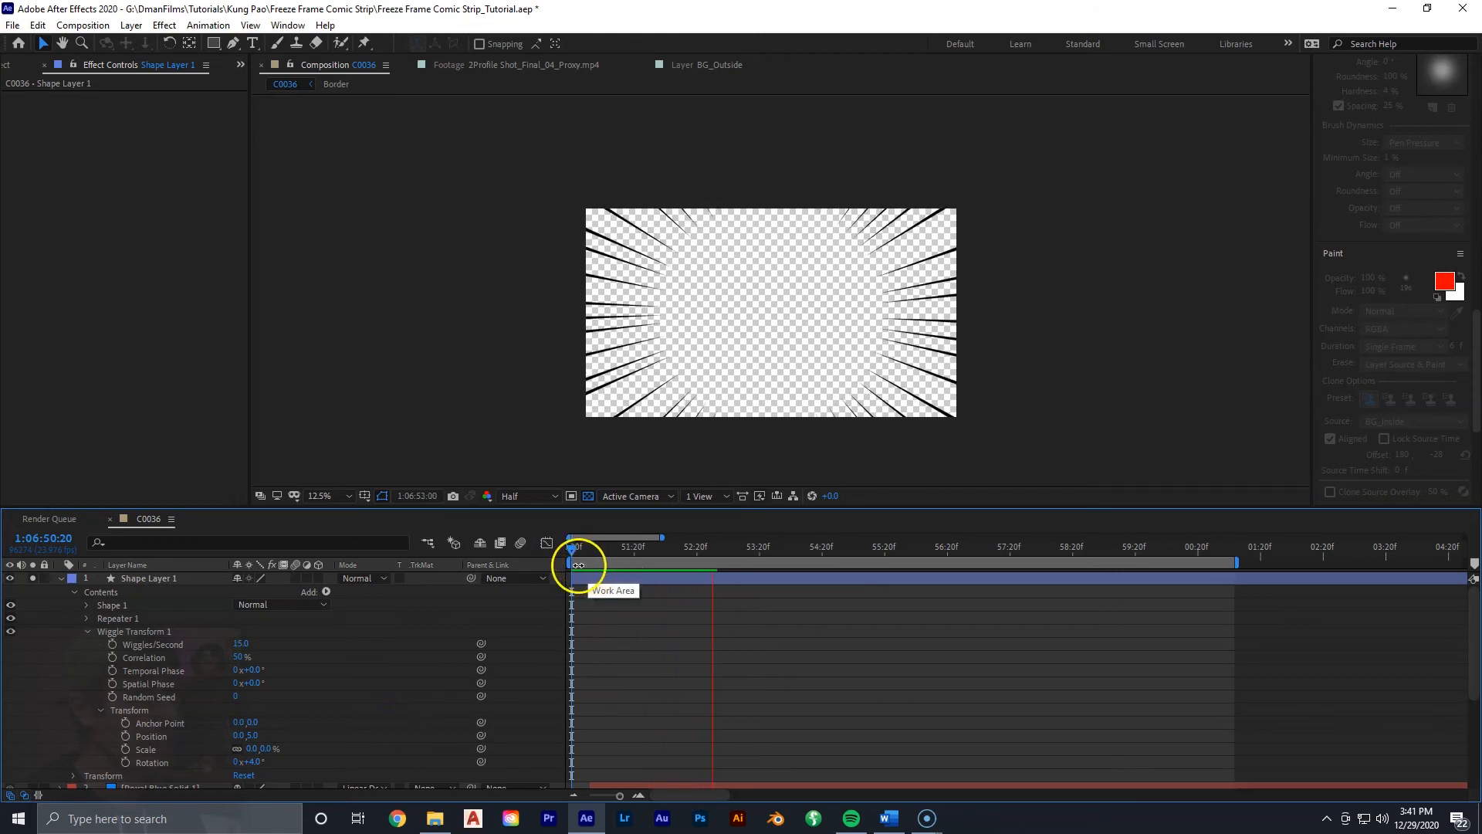
{"action": "key", "text": "space"}
Turn on motion blur for Shape Layer 1 and the composition, and unsolo the layer after previewing the spikes
{"action": "left_click", "coordinate": [520, 543]}
{"action": "left_click_drag", "start_coordinate": [583, 550], "coordinate": [575, 556]}
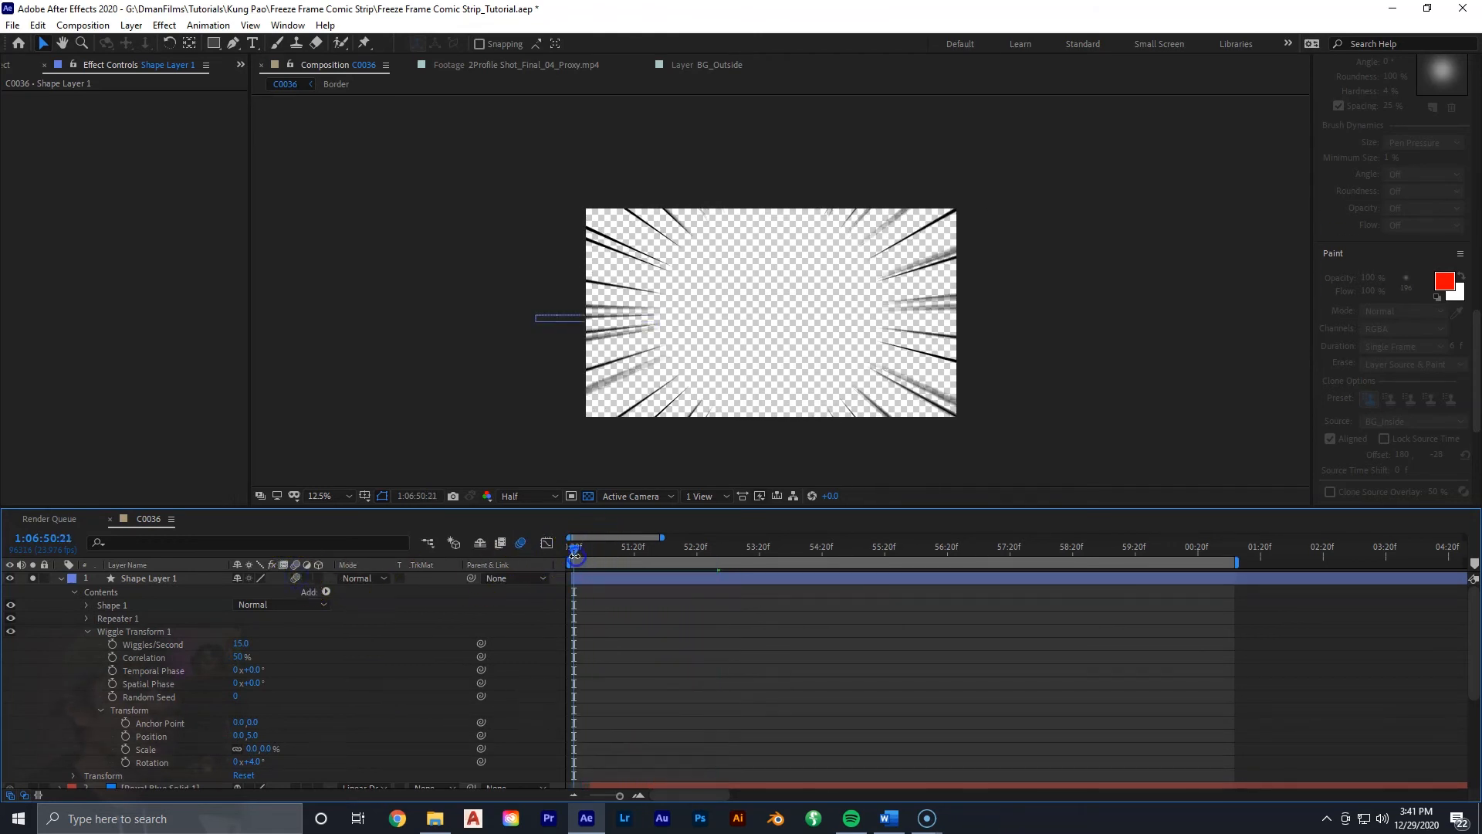
{"action": "key", "text": "space"}
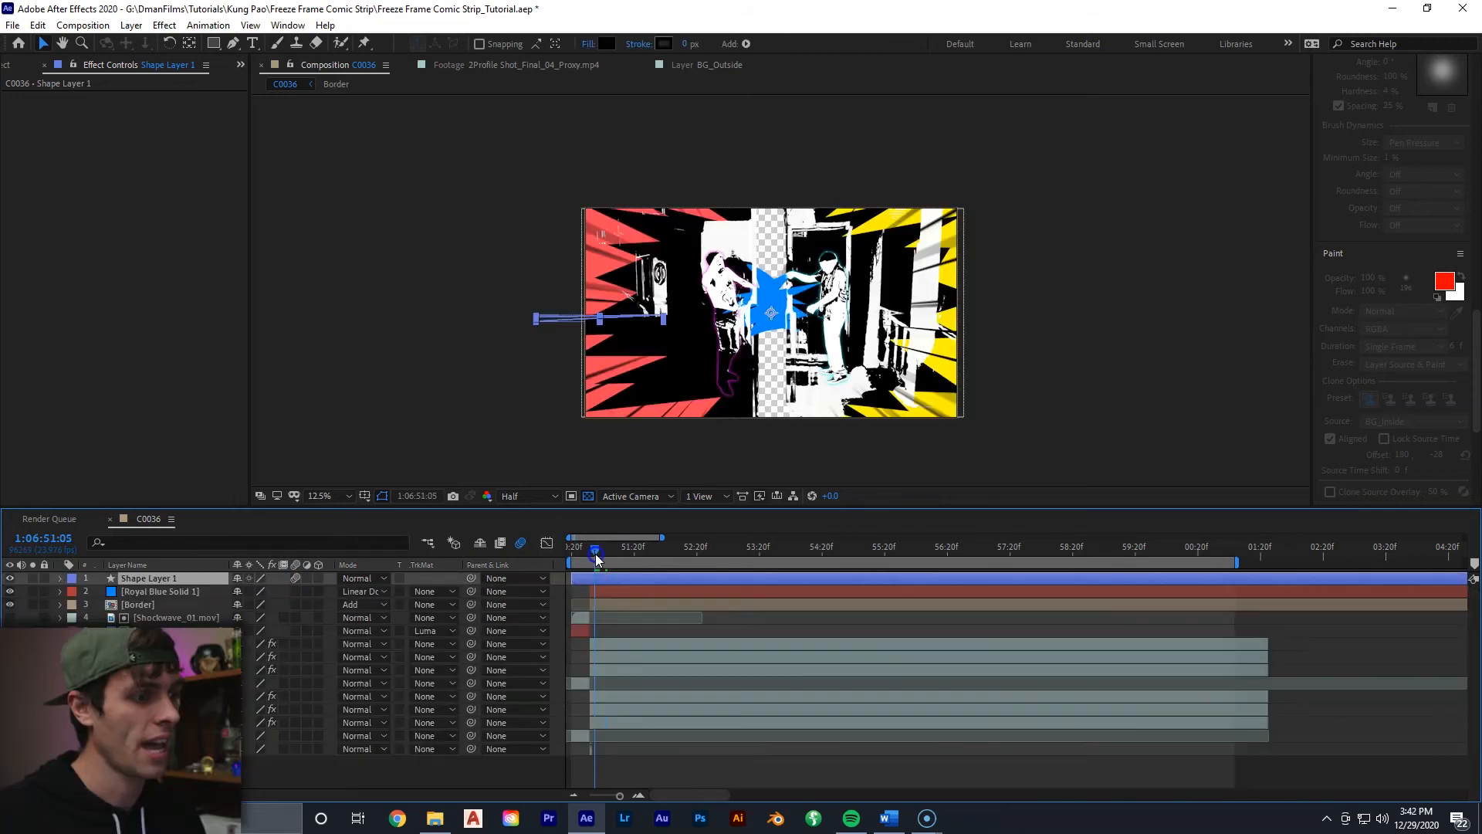
{"action": "left_click_drag", "start_coordinate": [620, 796], "coordinate": [638, 794]}
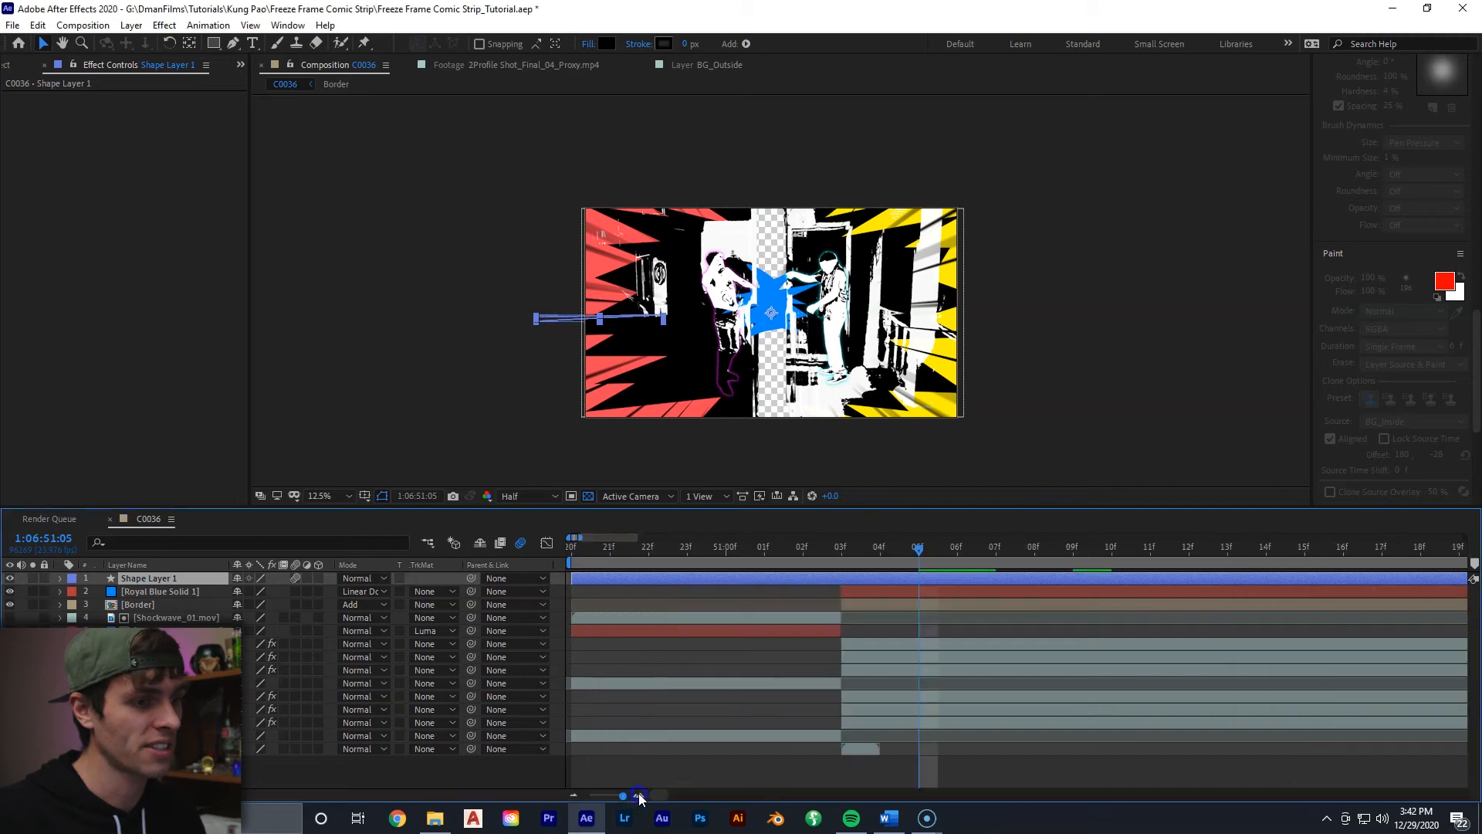
Split Shape Layer 1 at 1:06:51:03, delete the part before the freeze frame, and play back the shot
{"action": "left_click_drag", "start_coordinate": [883, 551], "coordinate": [840, 577]}
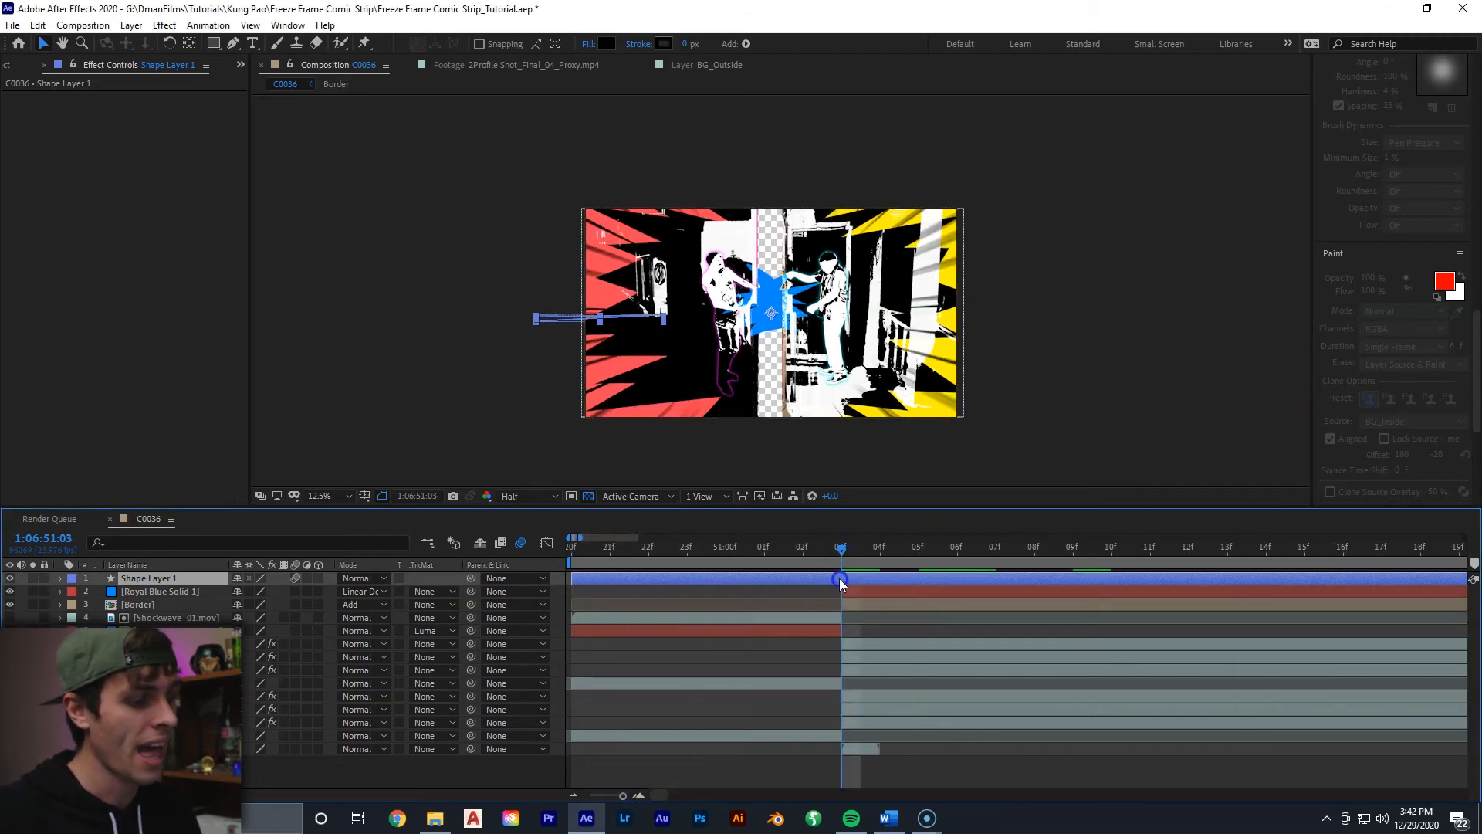
{"action": "key", "text": "ctrl+shift+d"}
{"action": "key", "text": "Delete"}
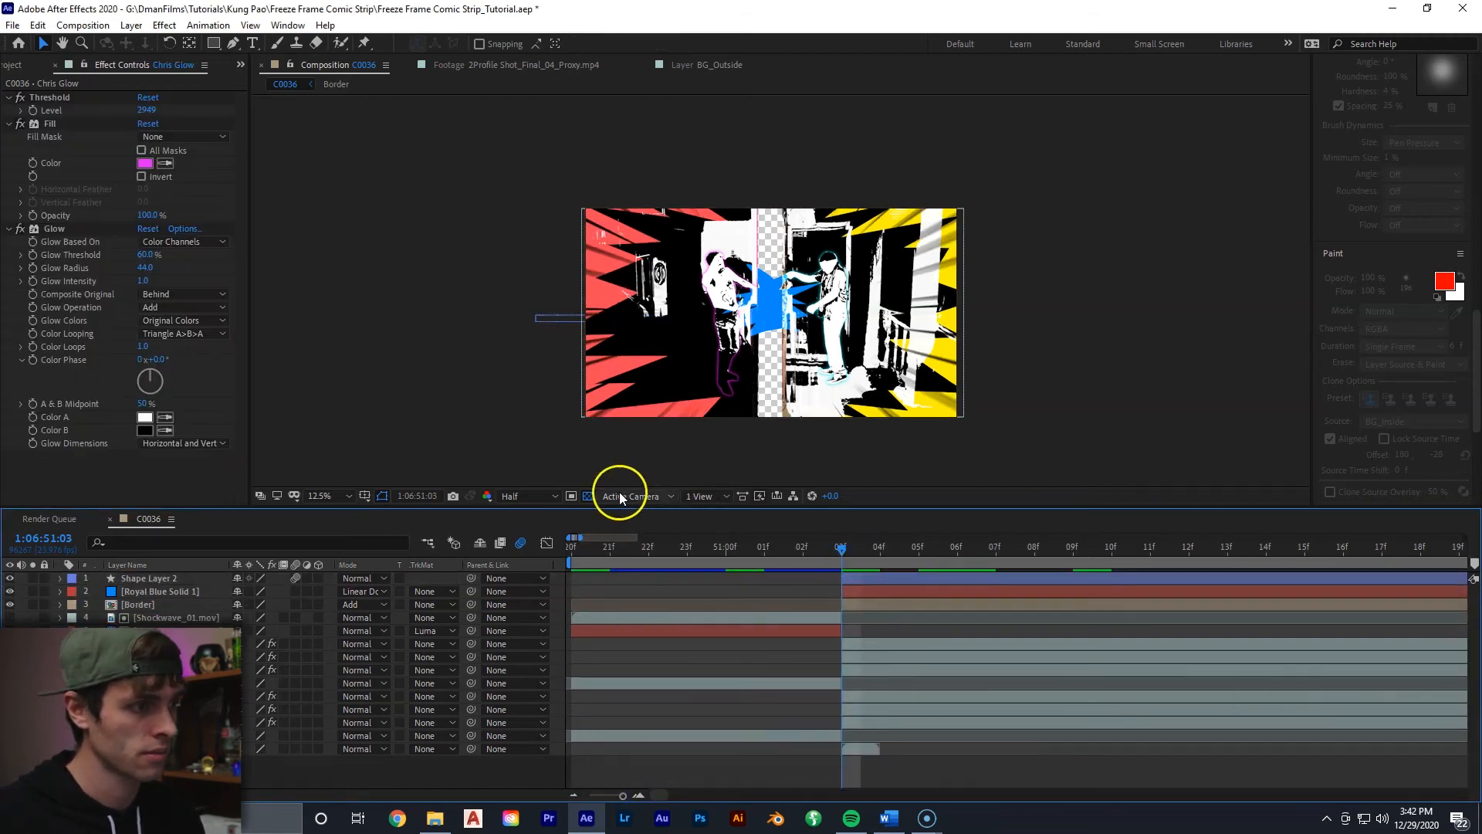
{"action": "left_click", "coordinate": [568, 555]}
{"action": "key", "text": "space"}
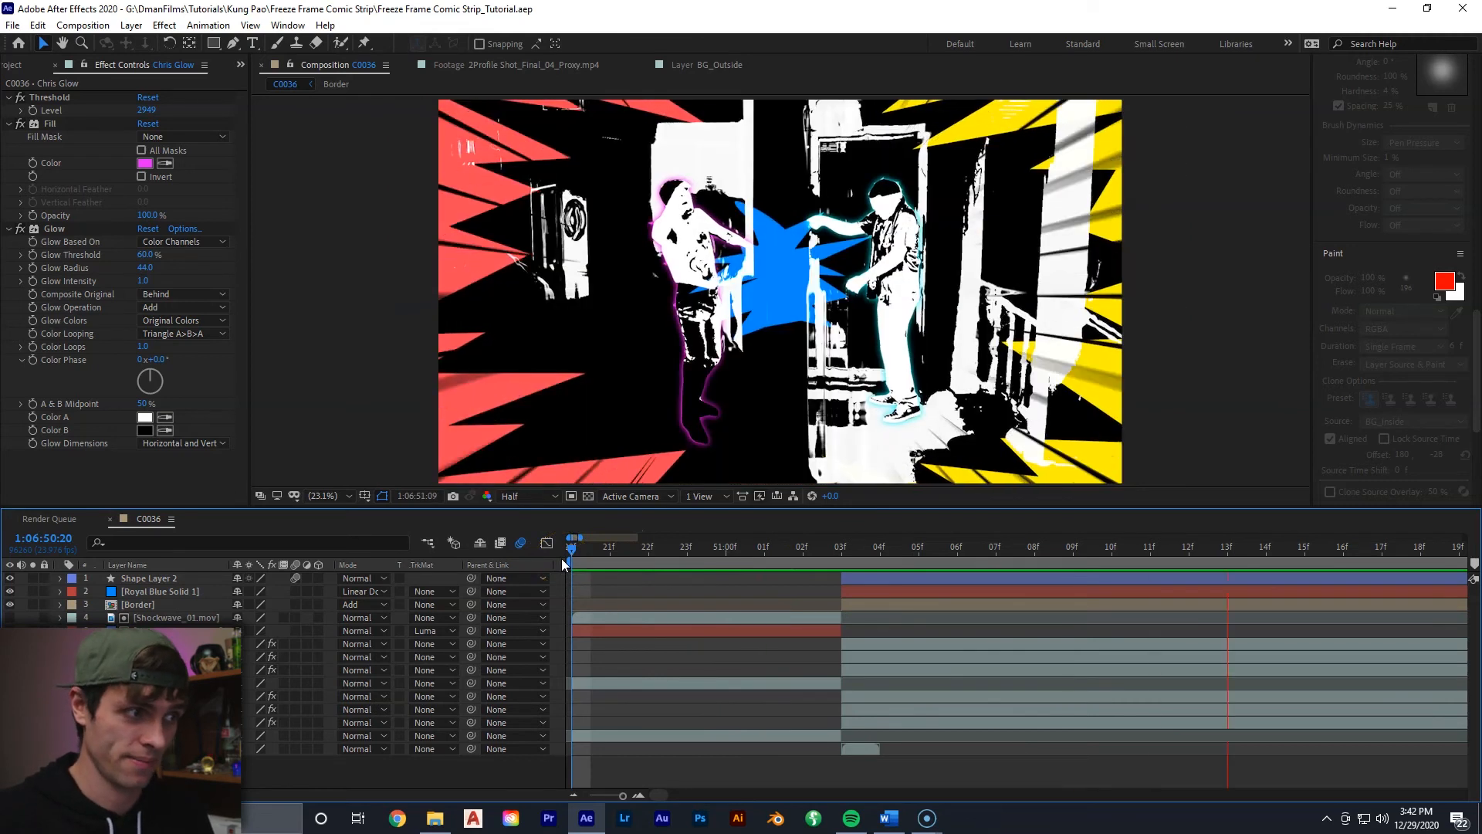
{"action": "left_click", "coordinate": [581, 546]}
{"action": "left_click_drag", "start_coordinate": [580, 547], "coordinate": [631, 541]}
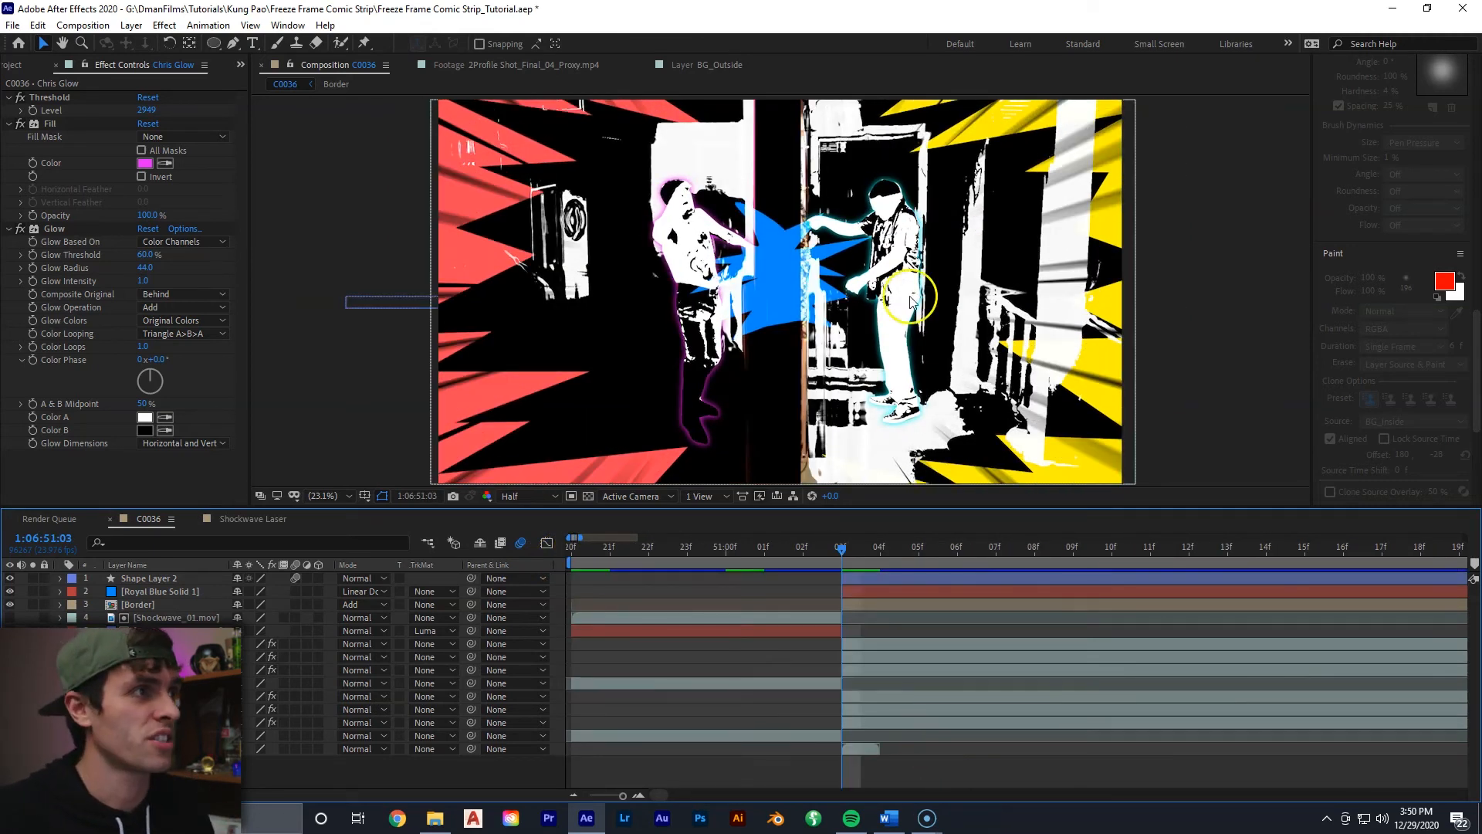
Scrub through the finished reference footage to examine the glowing shockwave, and return to the C0036 composition
{"action": "left_click", "coordinate": [574, 65]}
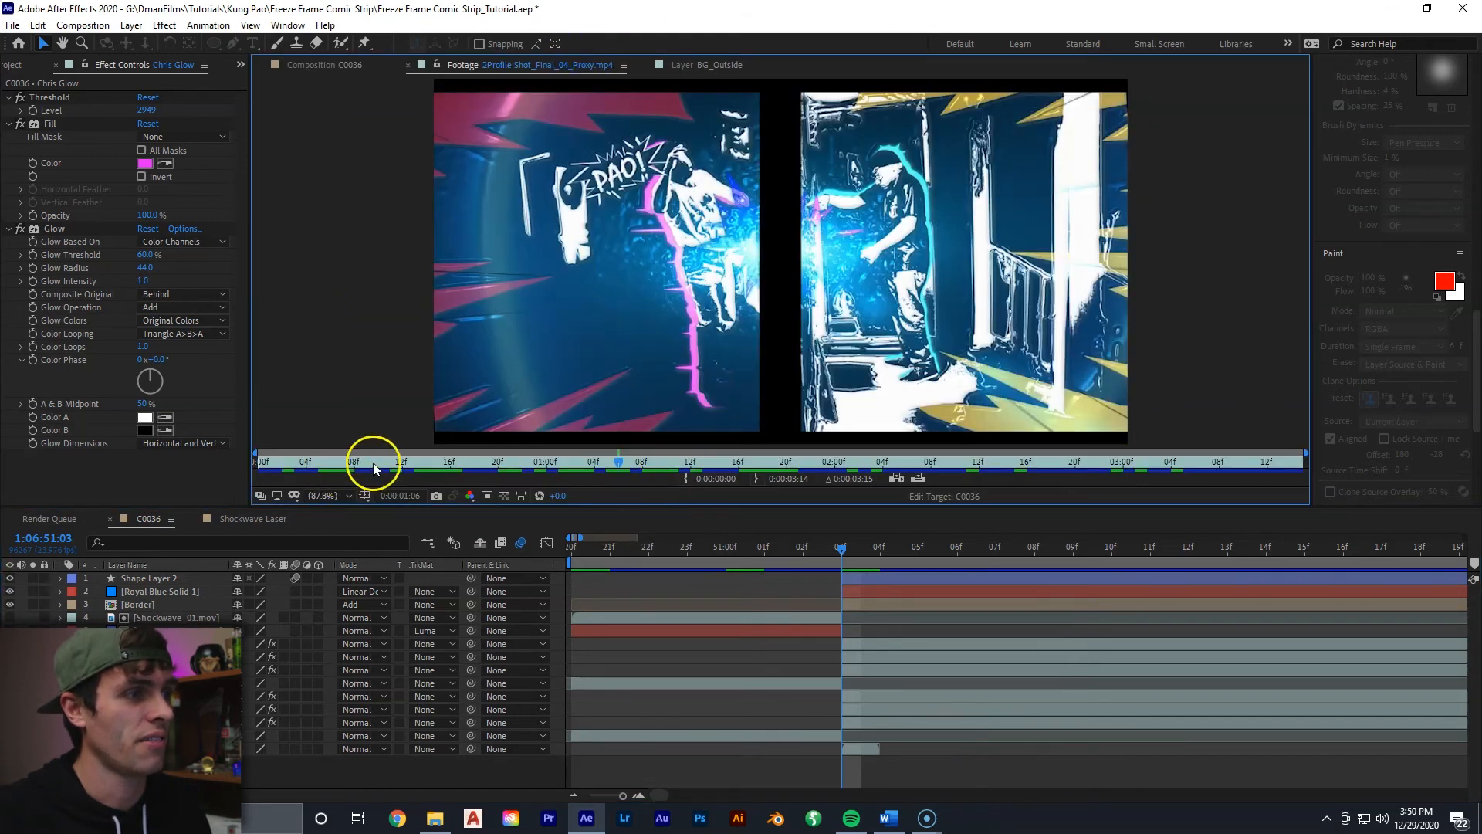
{"action": "left_click_drag", "start_coordinate": [373, 462], "coordinate": [696, 424]}
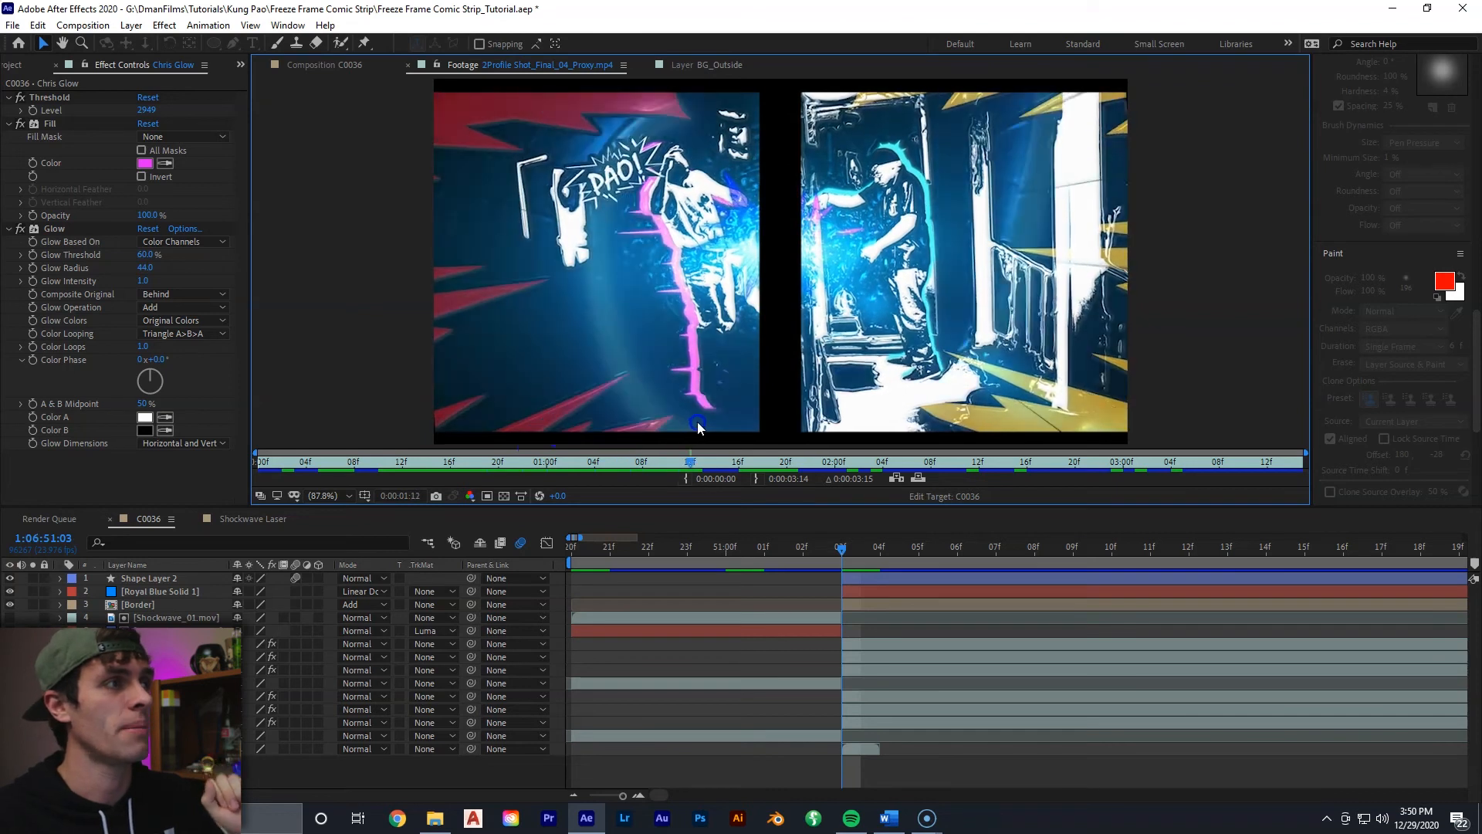
{"action": "left_click", "coordinate": [340, 66]}
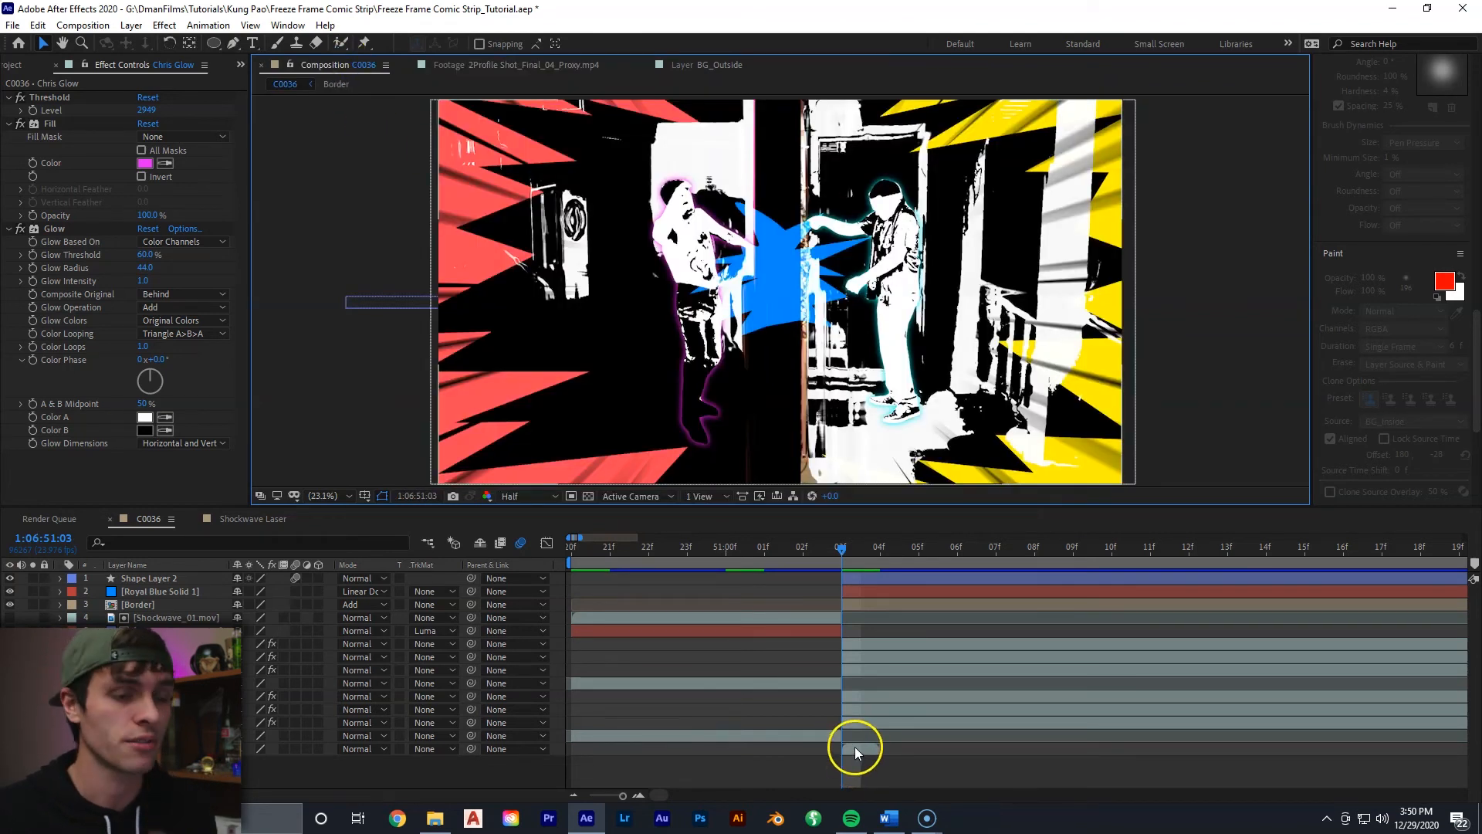
Create a black 3840 × 2160 solid above the other layers and apply the Video Copilot Saber effect to it
{"action": "right_click", "coordinate": [855, 762]}
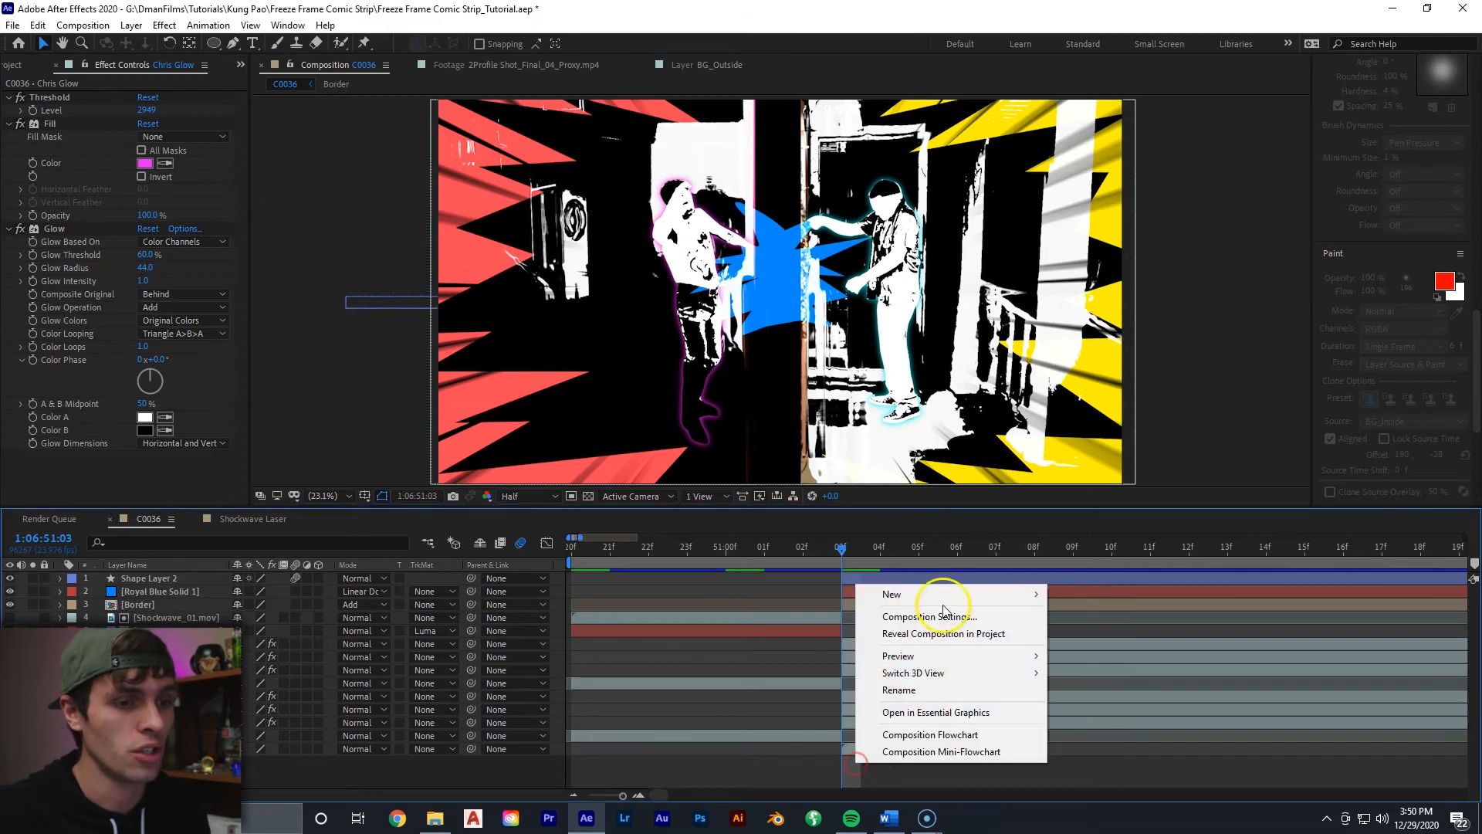
{"action": "mouse_move", "coordinate": [950, 587]}
{"action": "left_click", "coordinate": [1081, 629]}
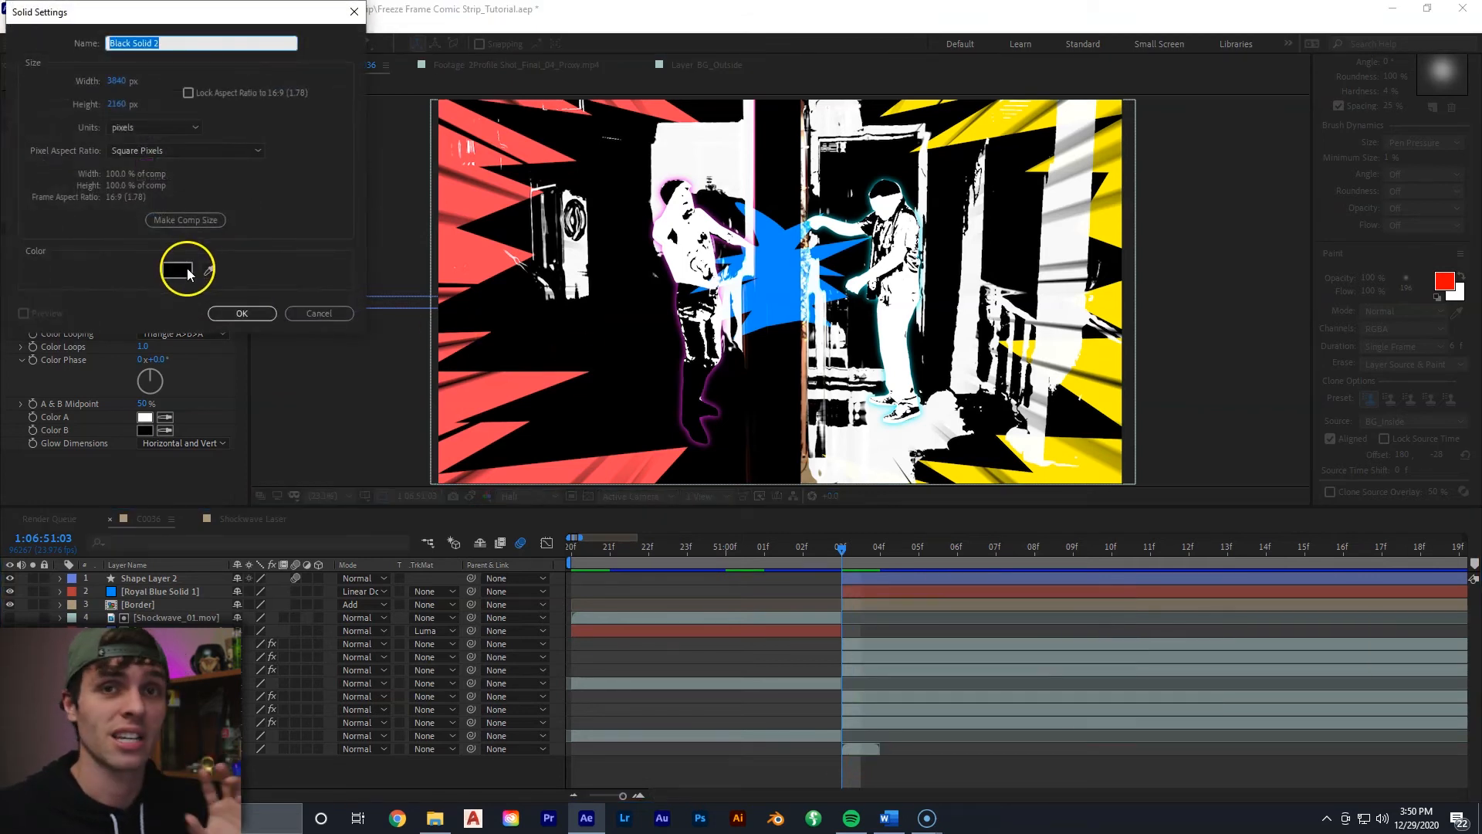
{"action": "left_click", "coordinate": [229, 315]}
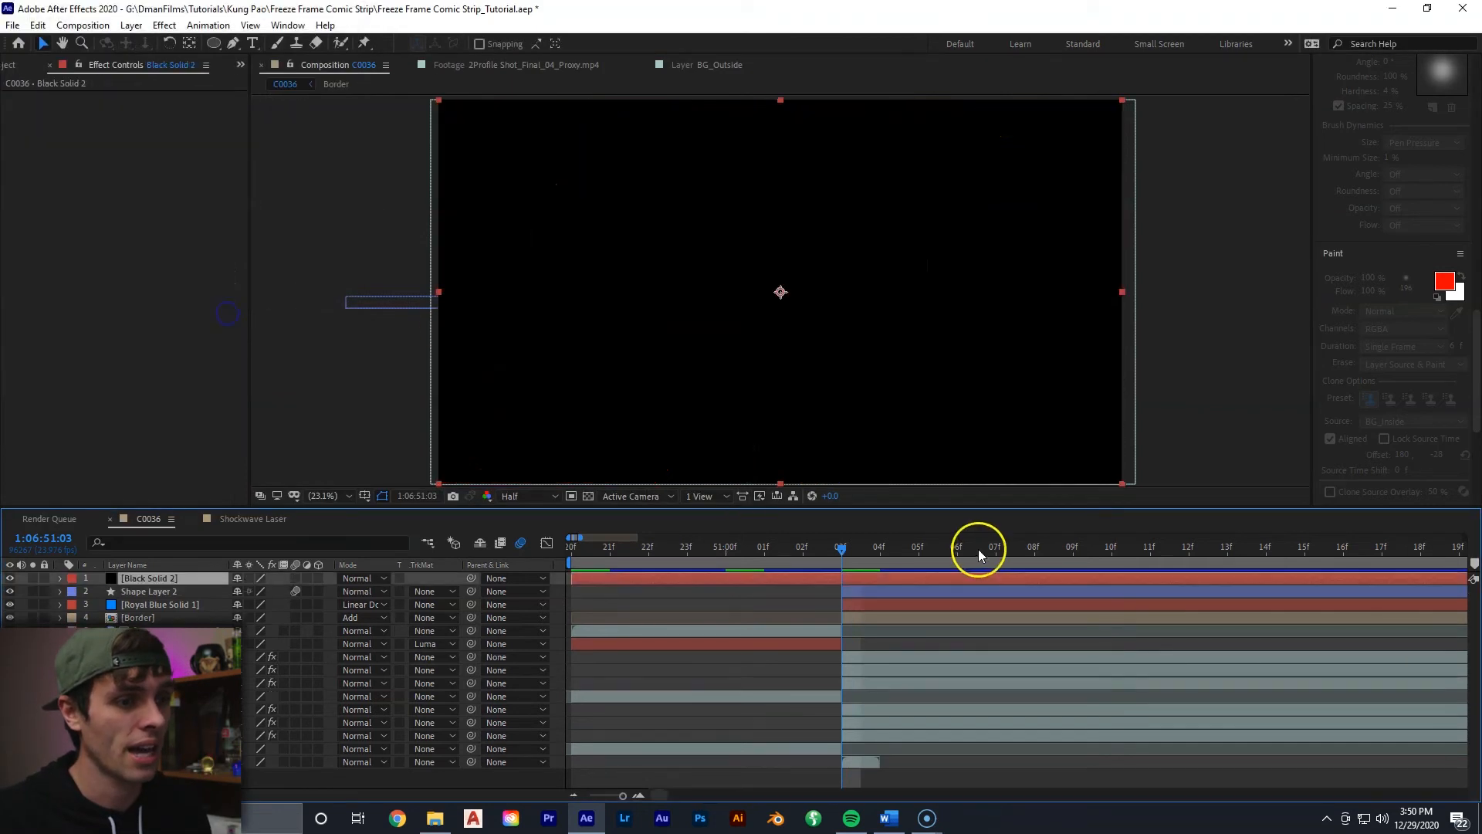
{"action": "right_click", "coordinate": [859, 576]}
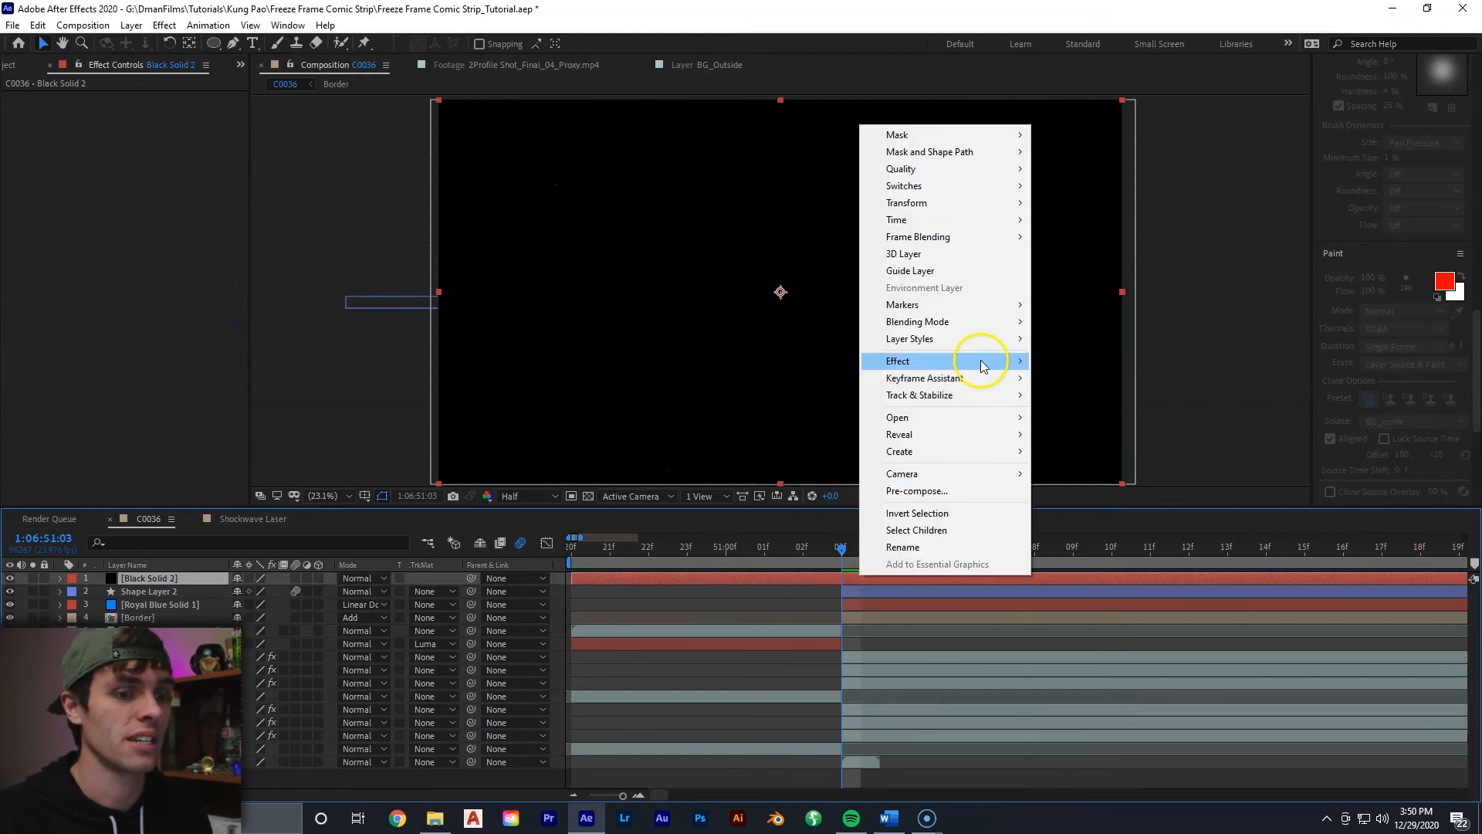
{"action": "mouse_move", "coordinate": [977, 360]}
{"action": "mouse_move", "coordinate": [1172, 807]}
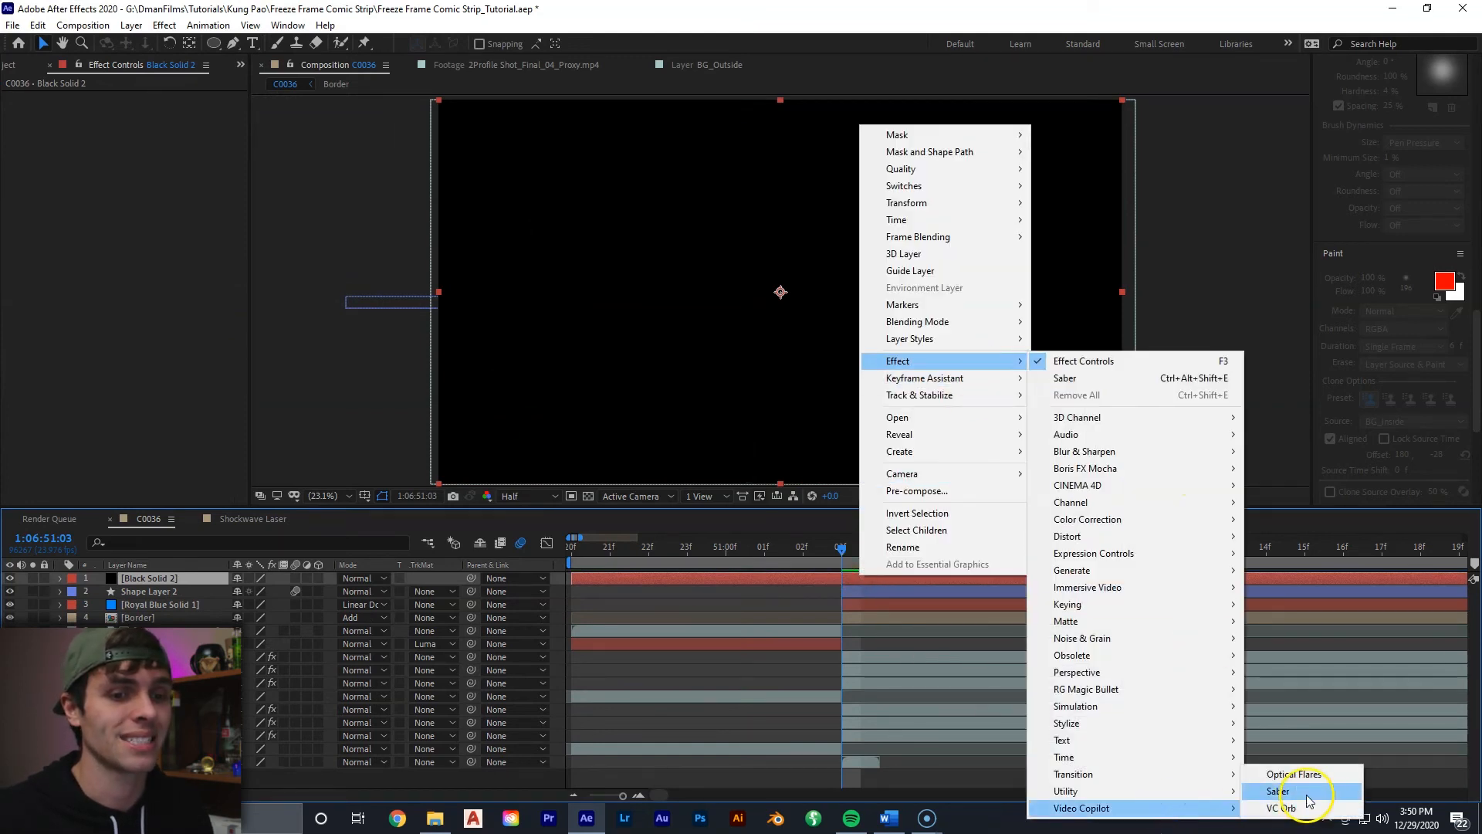
{"action": "left_click", "coordinate": [1281, 792]}
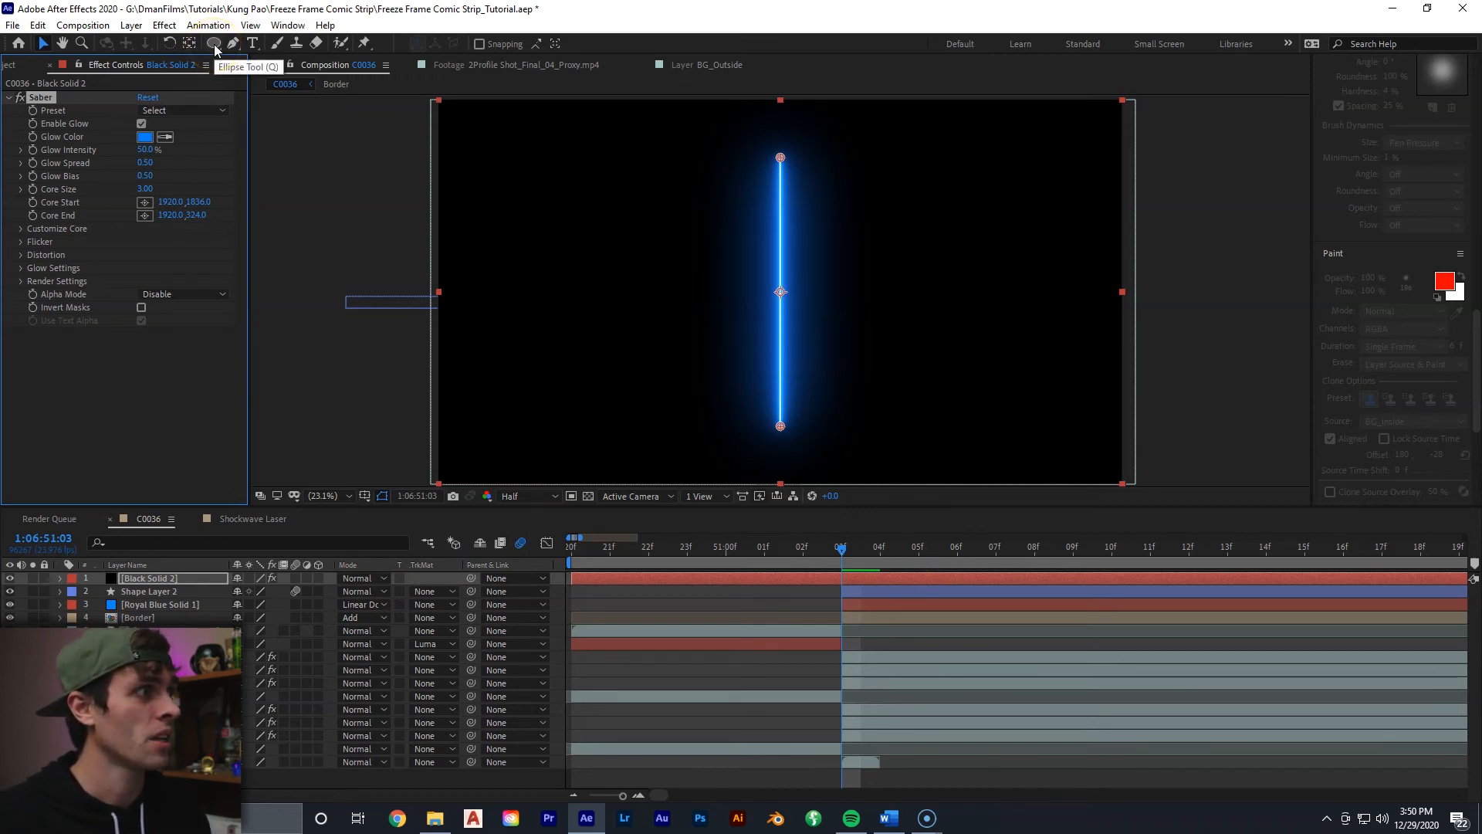
Set Saber's core type to Layer Masks and draw an elliptical mask around the middle of the black solid
{"action": "left_click", "coordinate": [21, 229]}
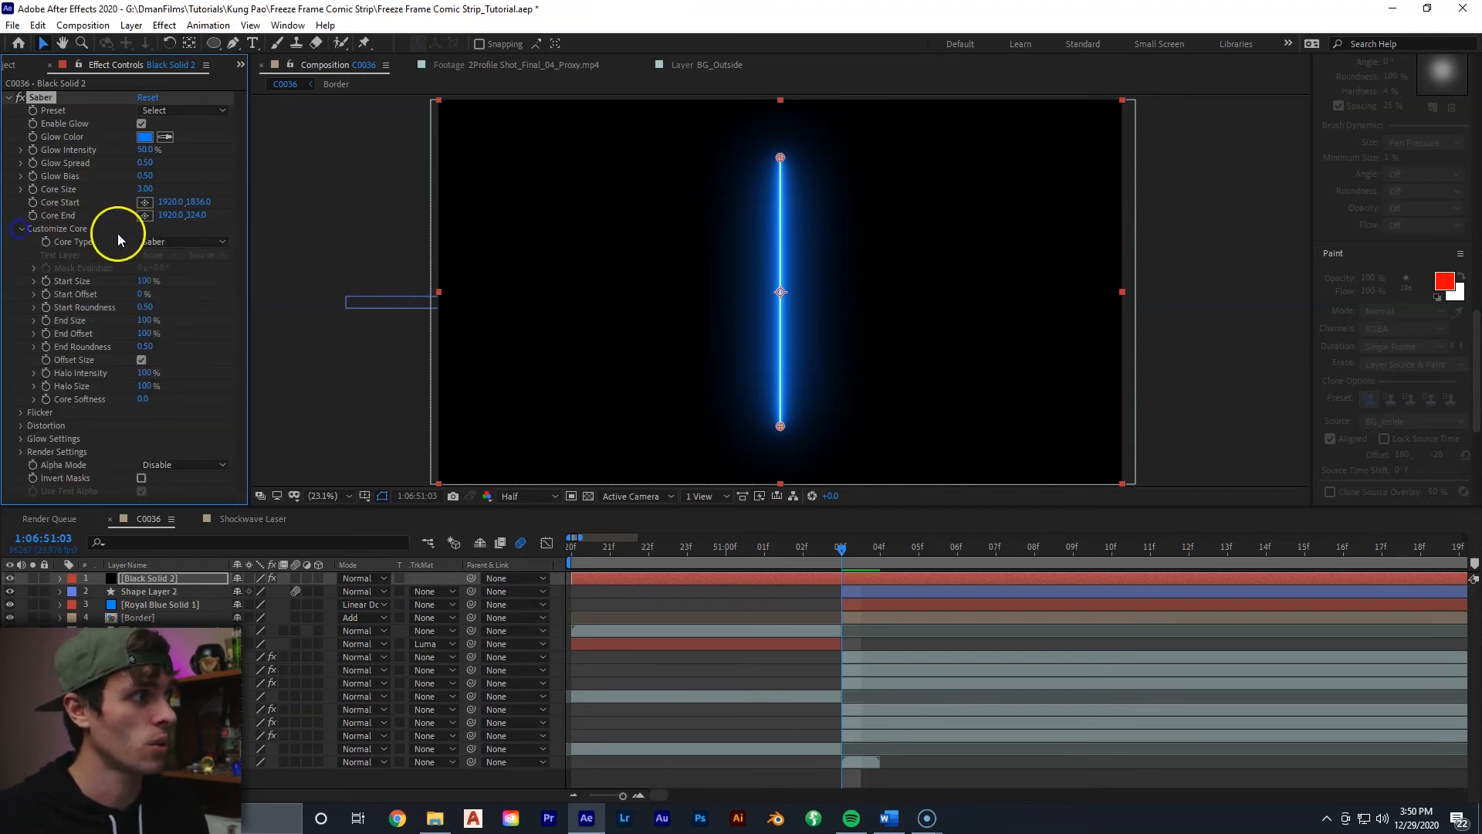
{"action": "left_click", "coordinate": [202, 243]}
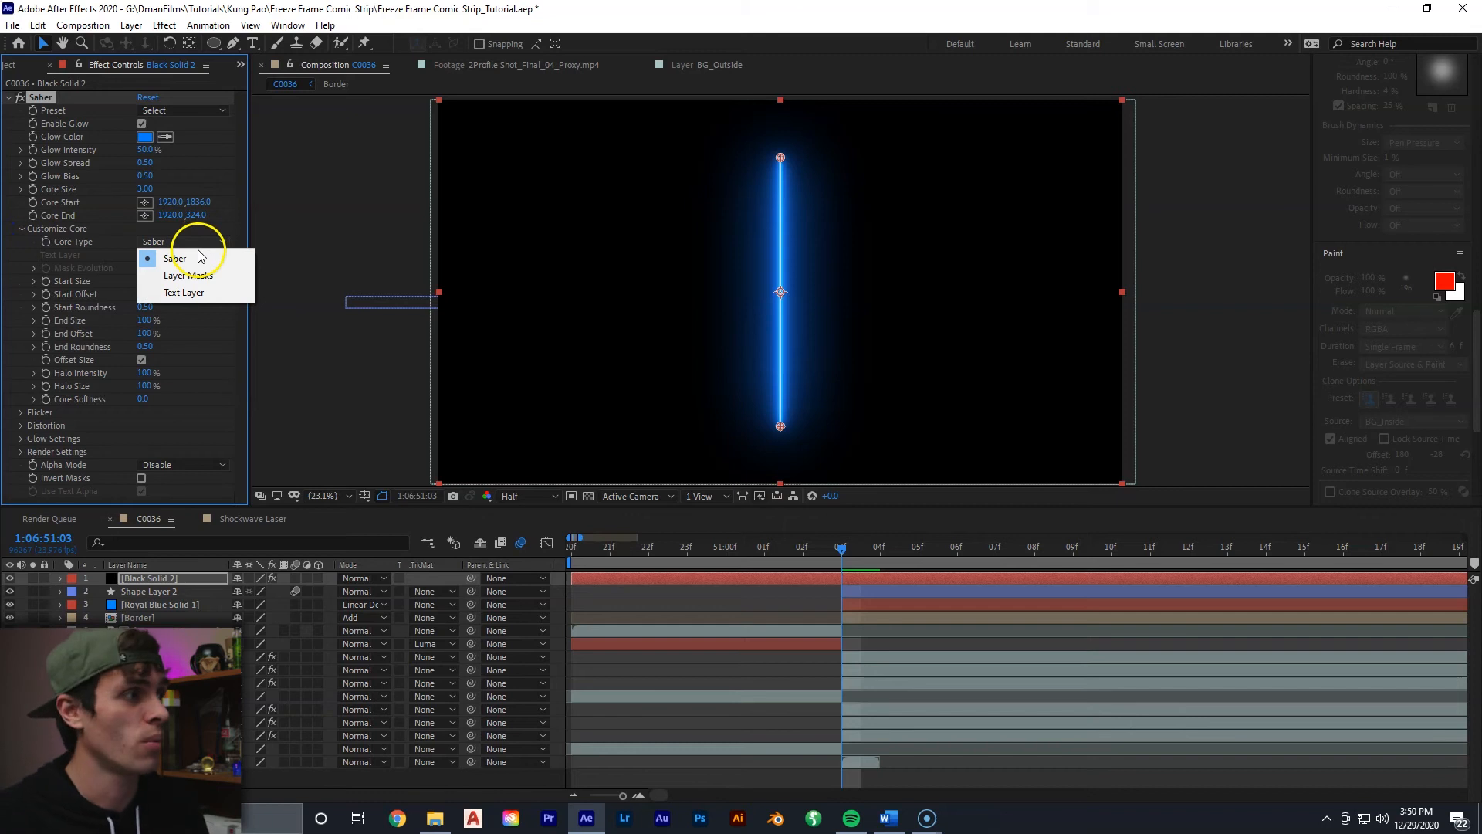
{"action": "left_click", "coordinate": [209, 278]}
{"action": "left_click", "coordinate": [215, 44]}
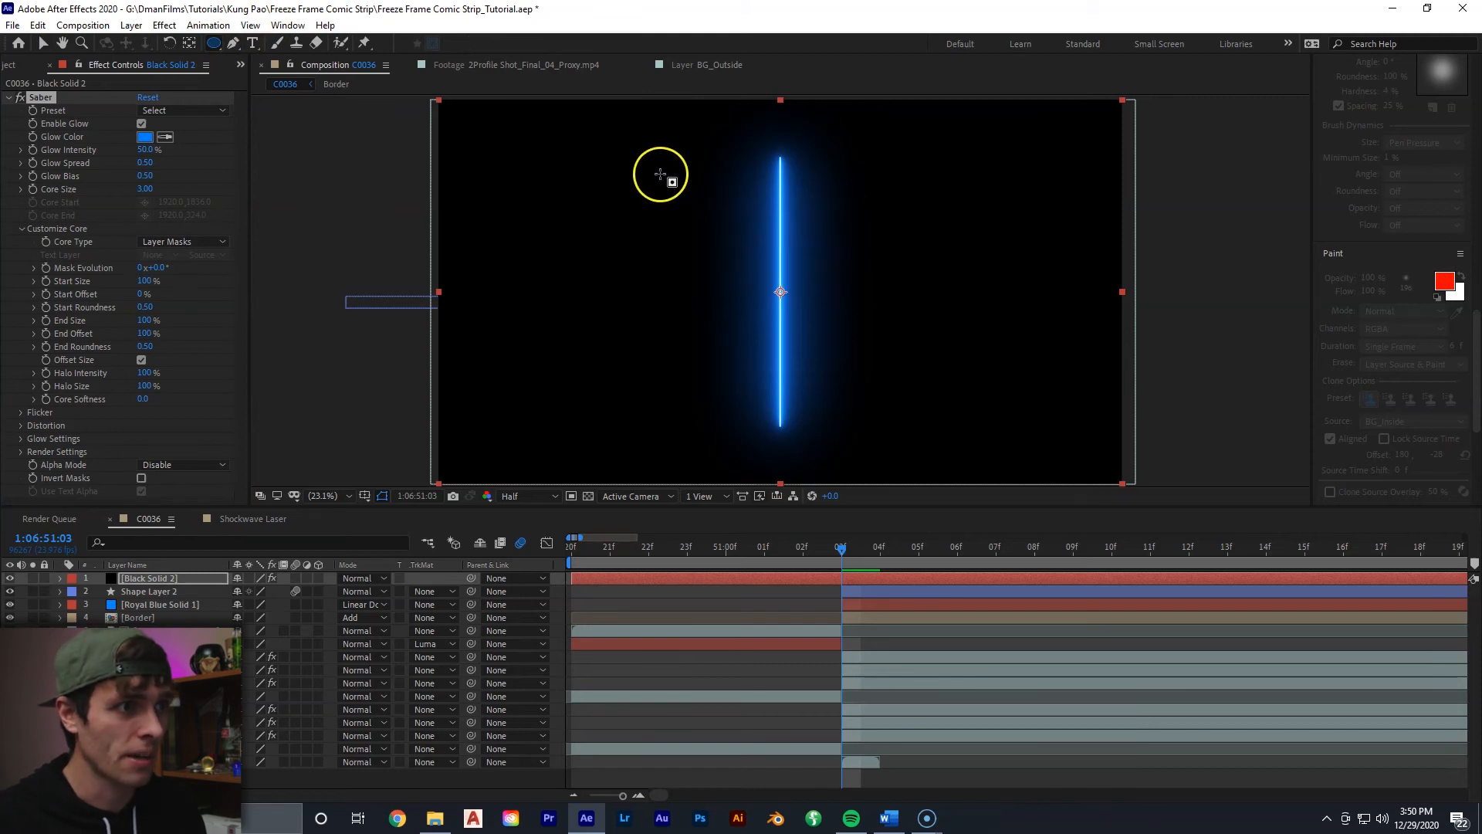
{"action": "left_click_drag", "start_coordinate": [681, 213], "coordinate": [872, 358]}
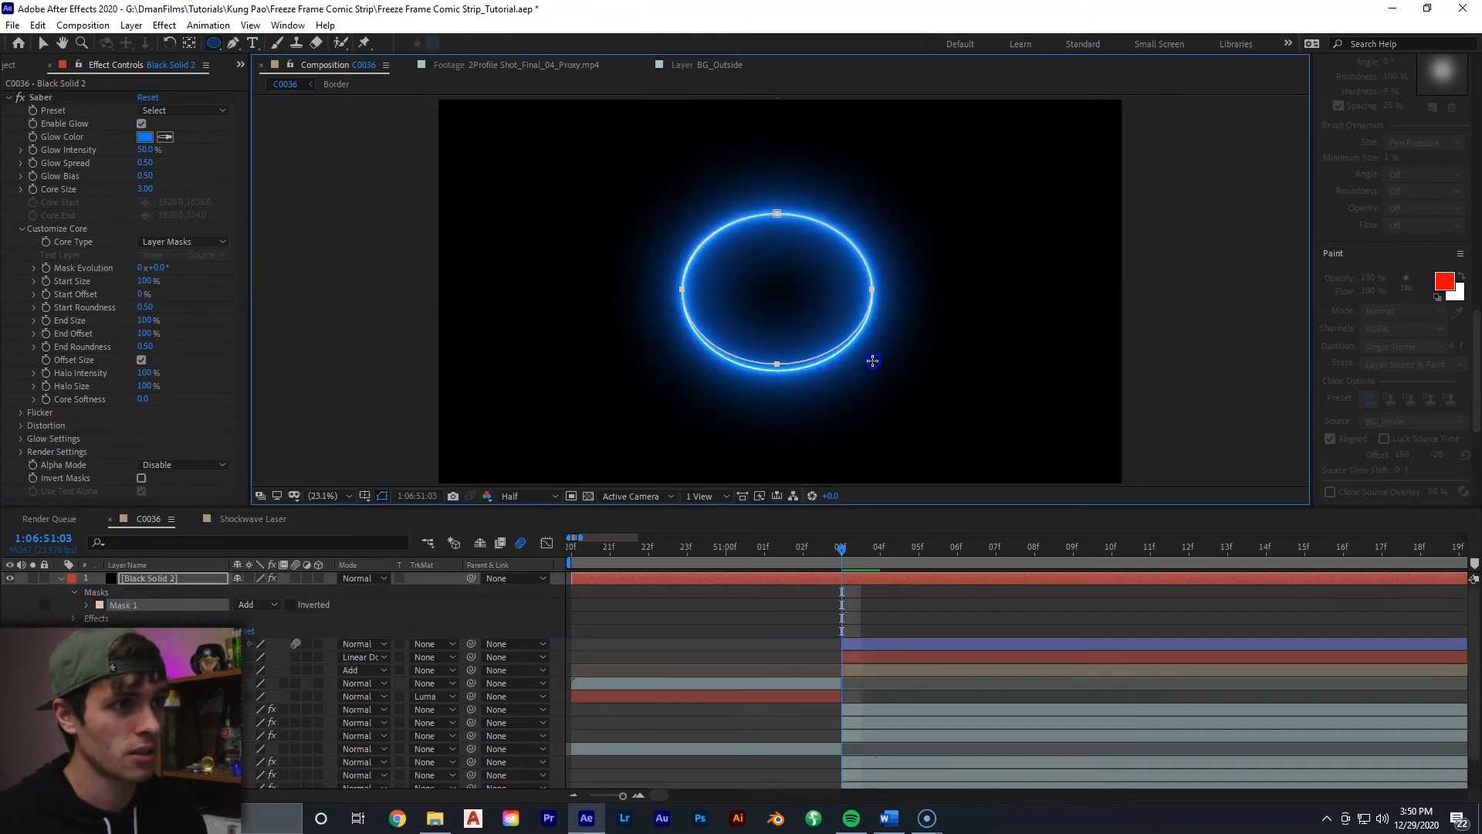
{"action": "left_click", "coordinate": [43, 43]}
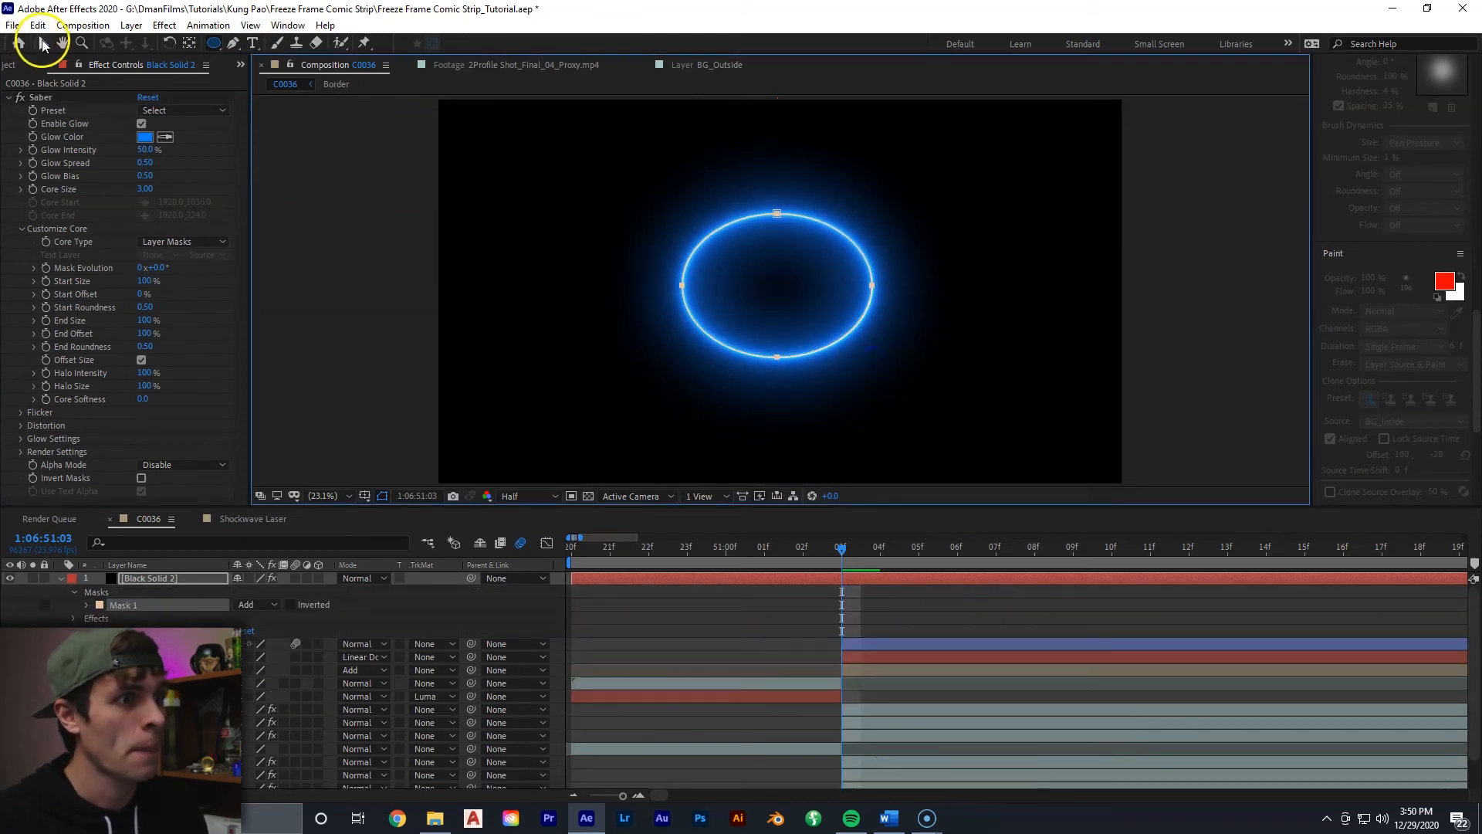
{"action": "left_click", "coordinate": [902, 606]}
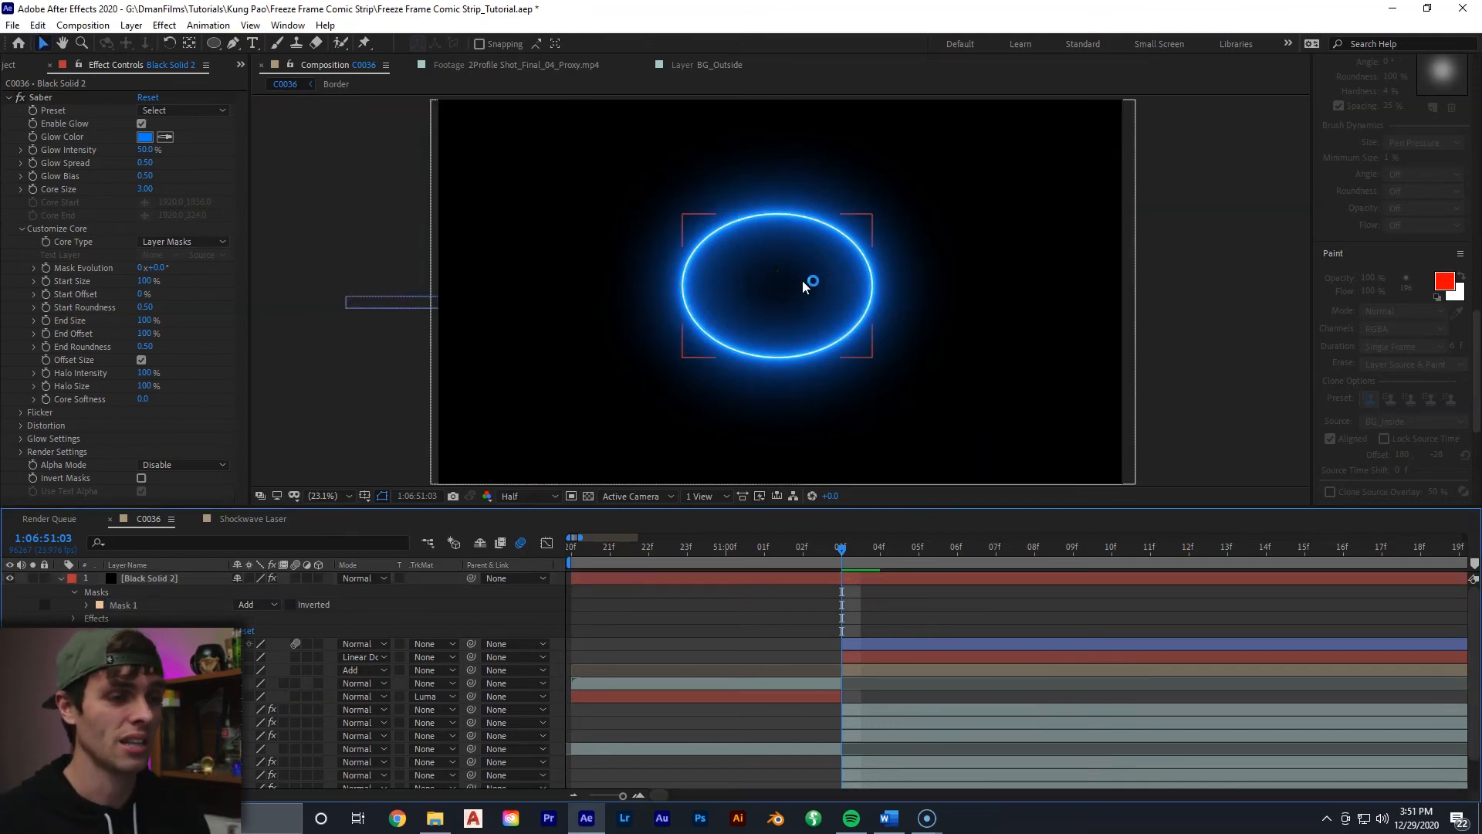
Pre-compose the black Saber solid as Shockwave_Laser, moving all attributes into the new composition
{"action": "left_click", "coordinate": [854, 578]}
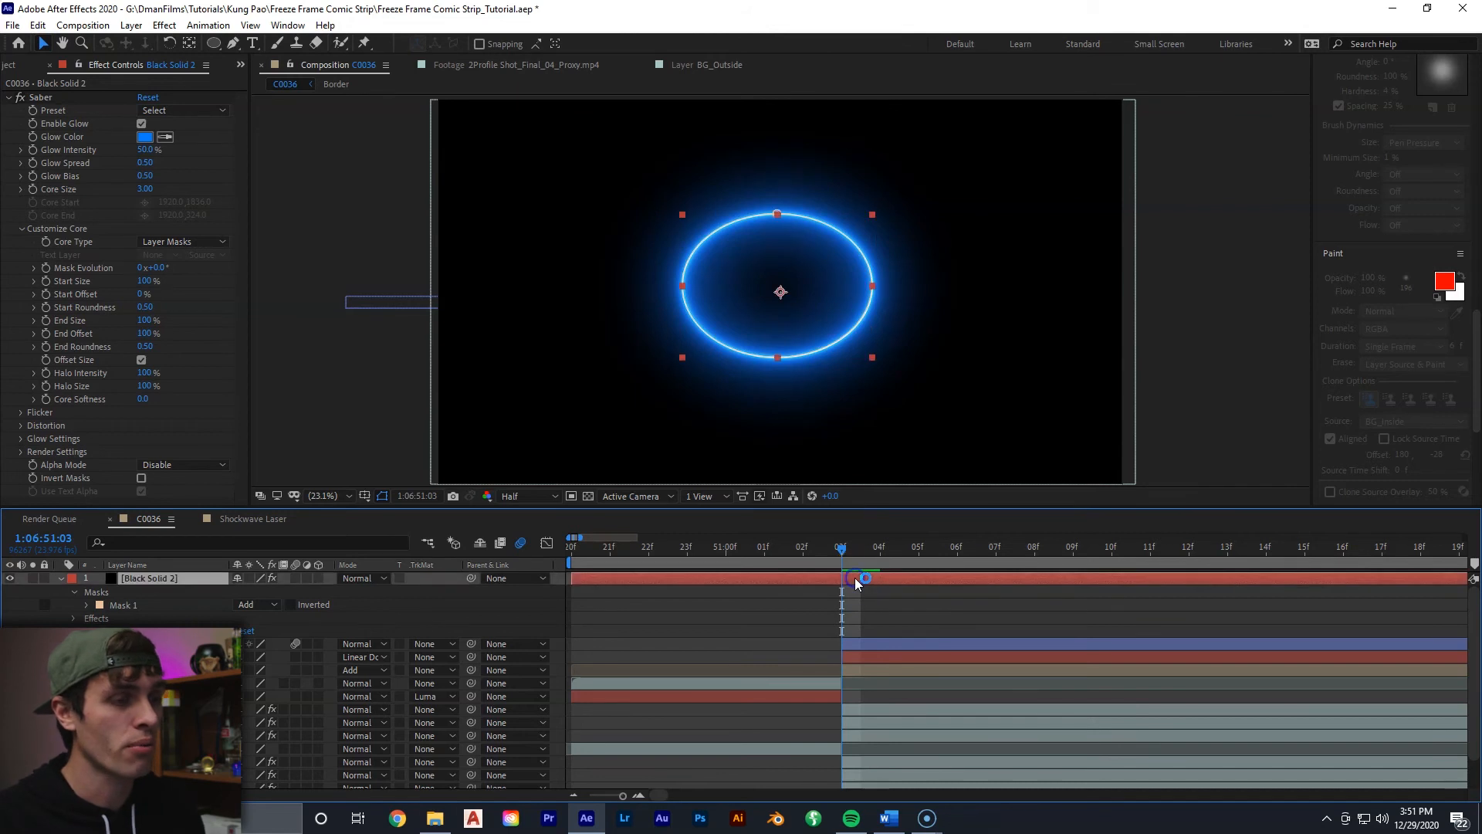
{"action": "right_click", "coordinate": [846, 578]}
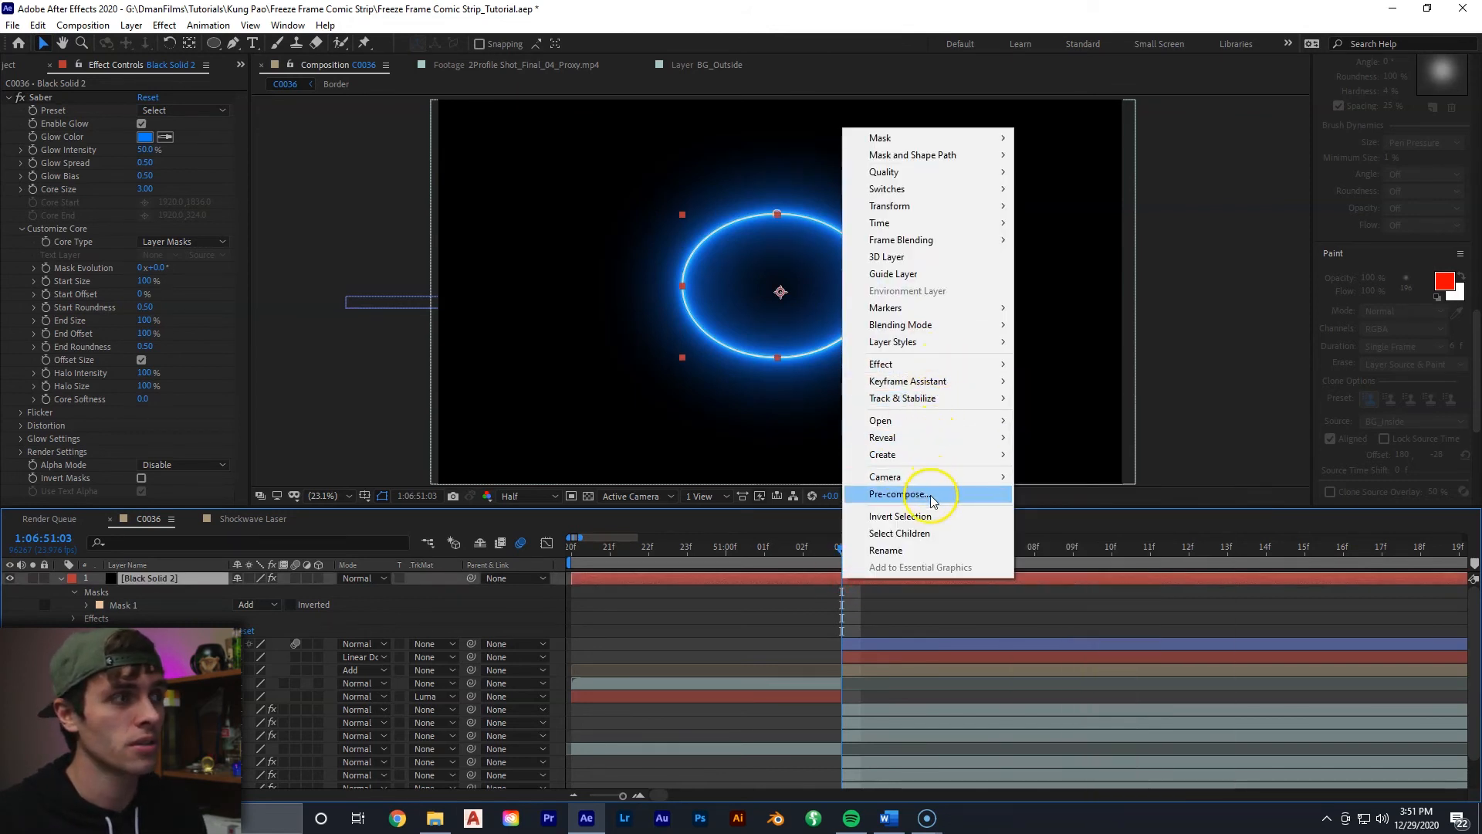
{"action": "left_click", "coordinate": [930, 494]}
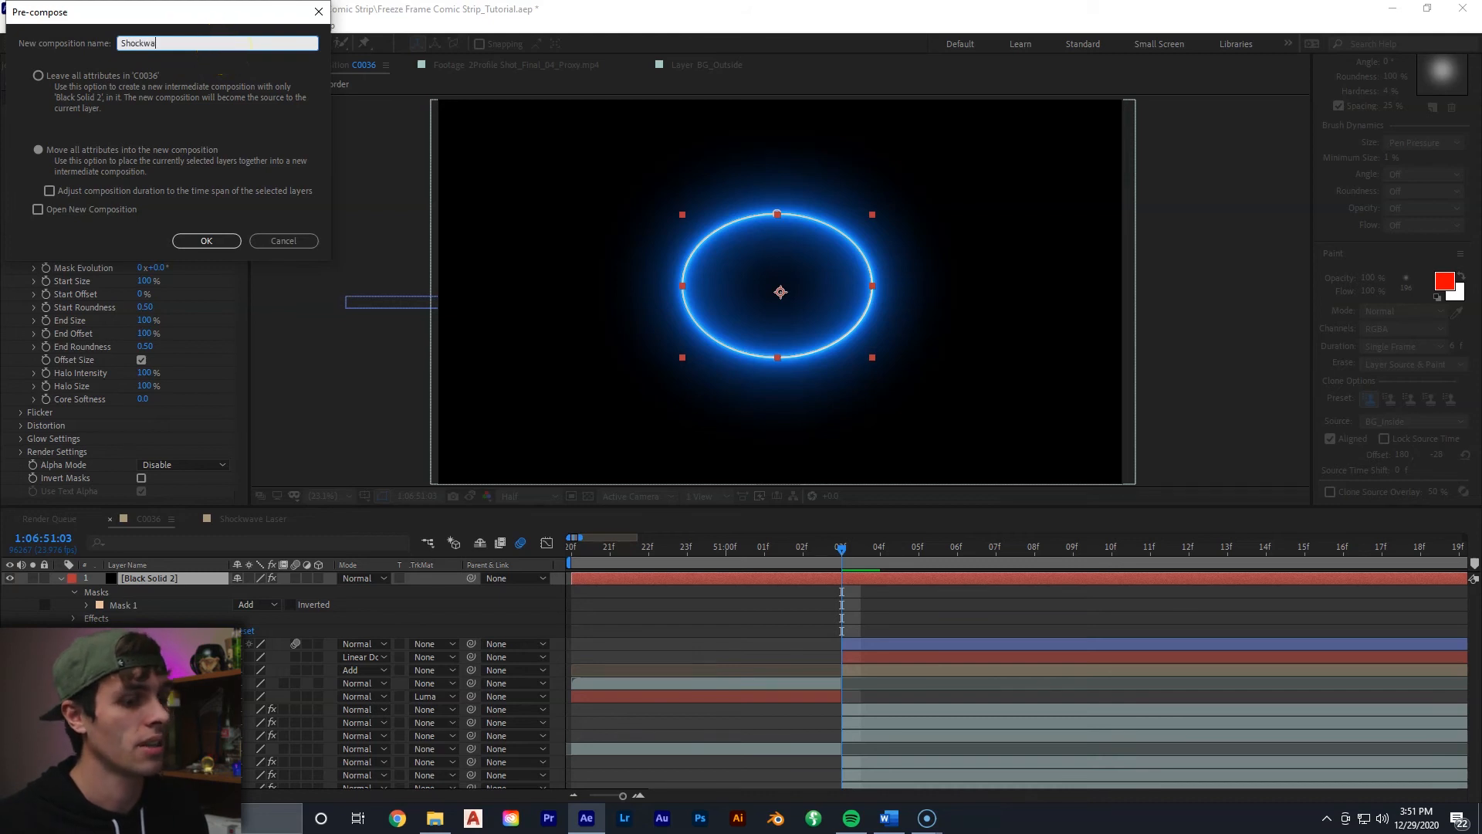
{"action": "type", "text": "r"}
{"action": "key", "text": "Return"}
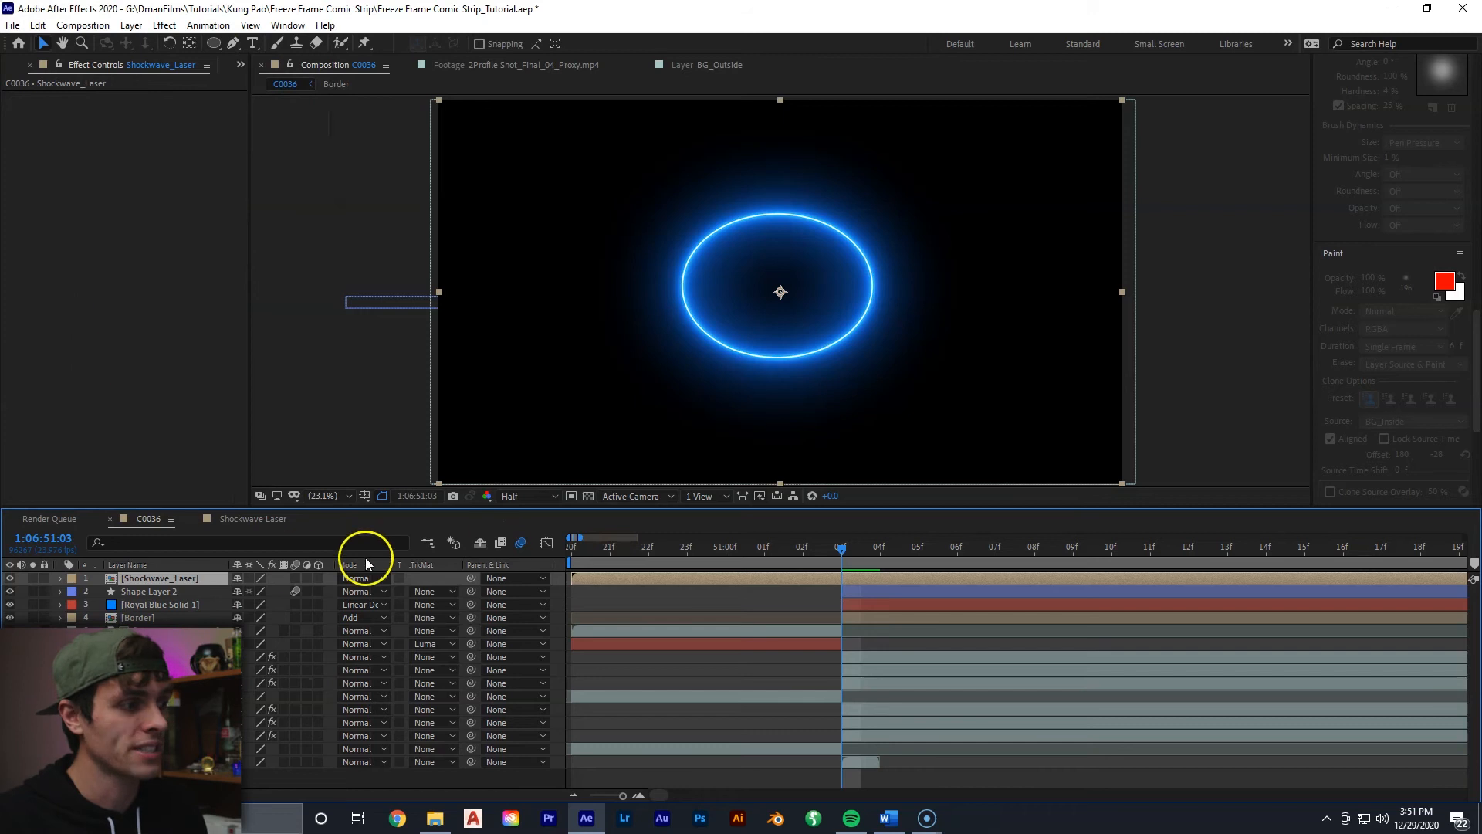
Set the Shockwave_Laser layer's blending mode to Add
{"action": "left_click", "coordinate": [363, 578]}
{"action": "left_click", "coordinate": [494, 292]}
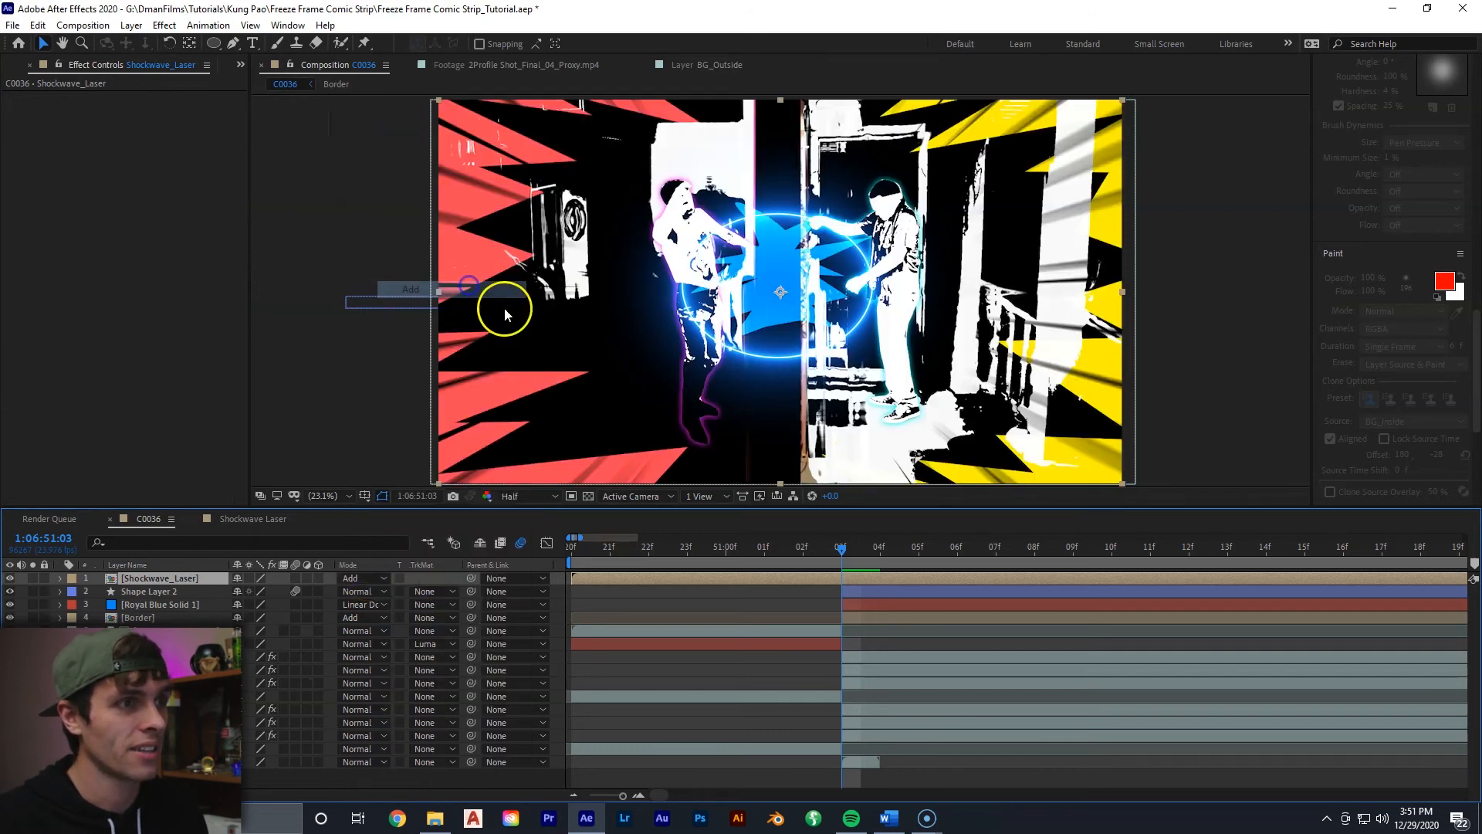
{"action": "left_click", "coordinate": [48, 44]}
Scale the Shockwave_Laser layer to 60% and move it up slightly to centre the ring on the blue burst
{"action": "left_click", "coordinate": [863, 577]}
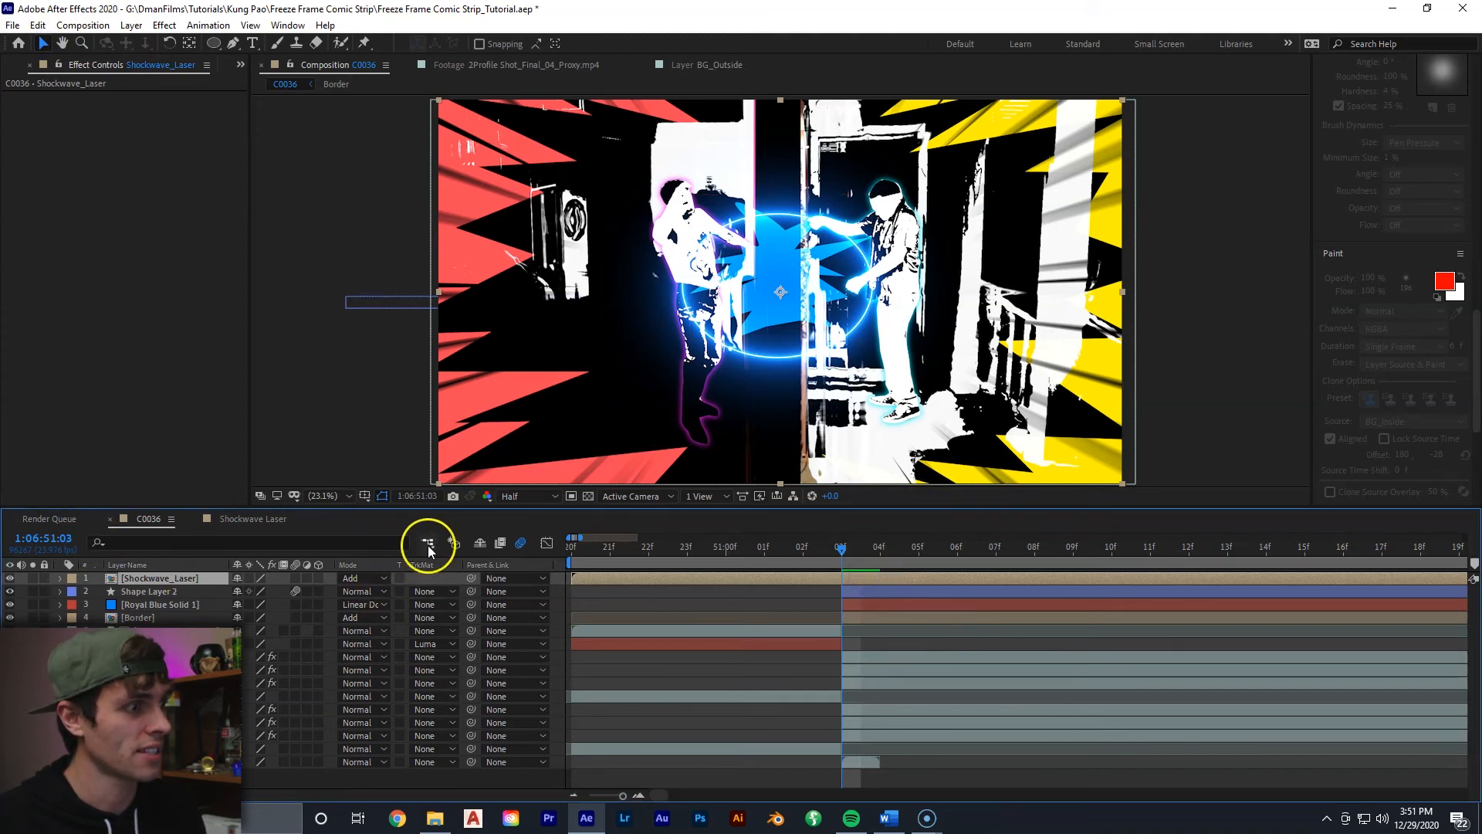
{"action": "key", "text": "s"}
{"action": "left_click_drag", "start_coordinate": [291, 591], "coordinate": [260, 604]}
{"action": "left_click_drag", "start_coordinate": [757, 318], "coordinate": [756, 305]}
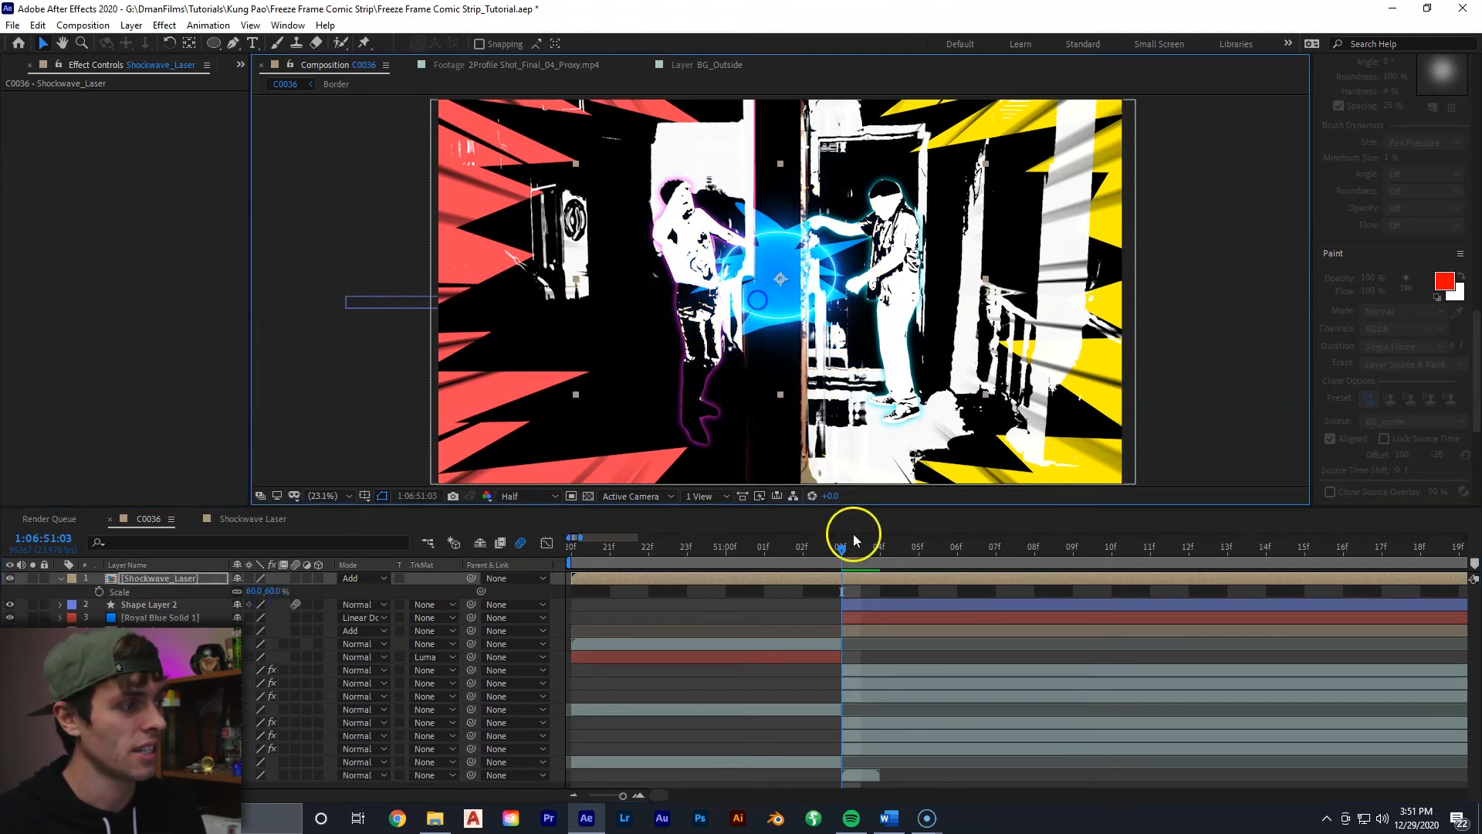
Keyframe the Shockwave_Laser layer's scale from 60% at 1:06:51:03 to 904% at 1:06:51:09
{"action": "left_click", "coordinate": [100, 592]}
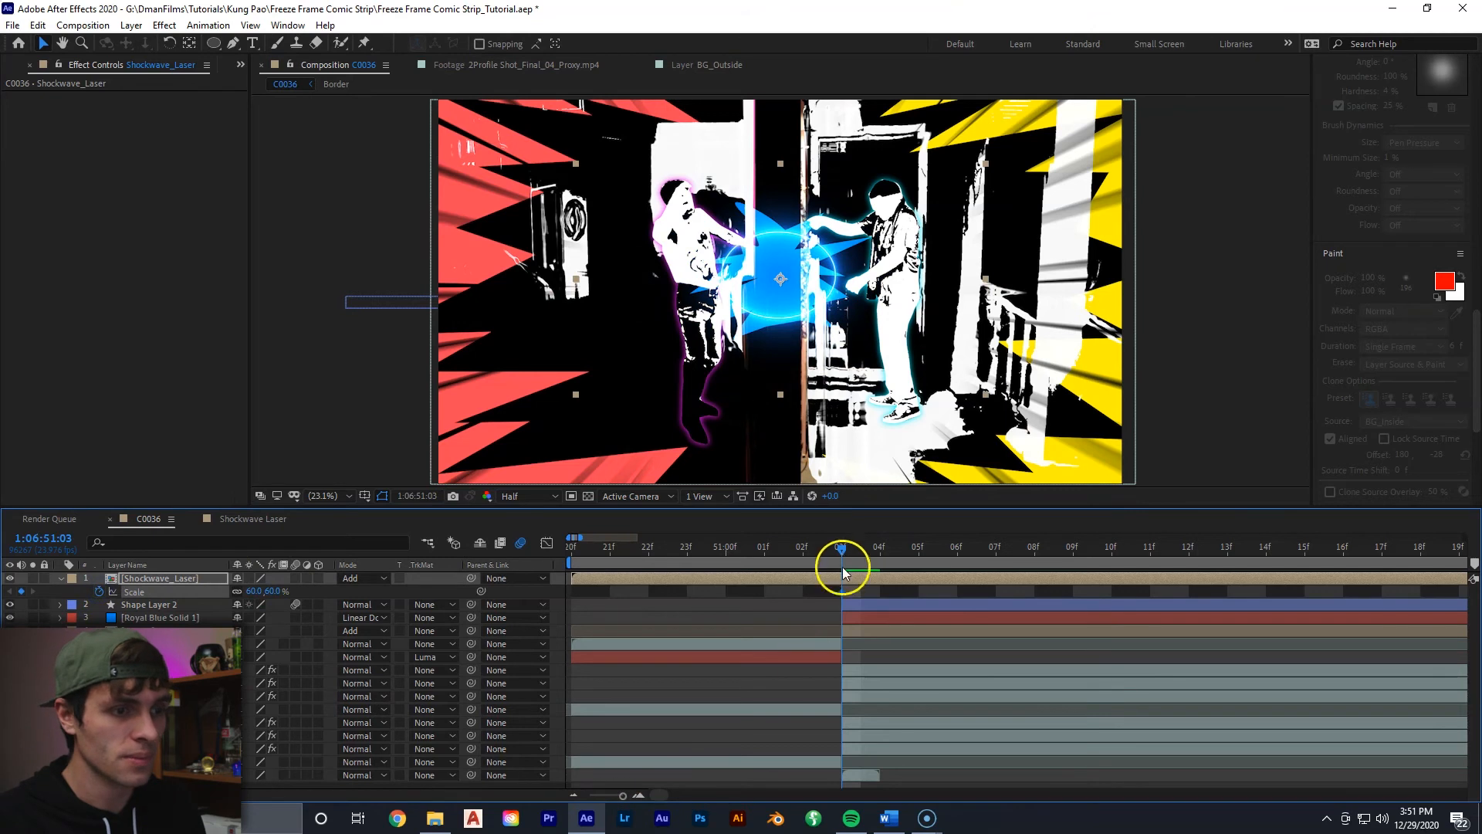
{"action": "left_click_drag", "start_coordinate": [847, 557], "coordinate": [1072, 556]}
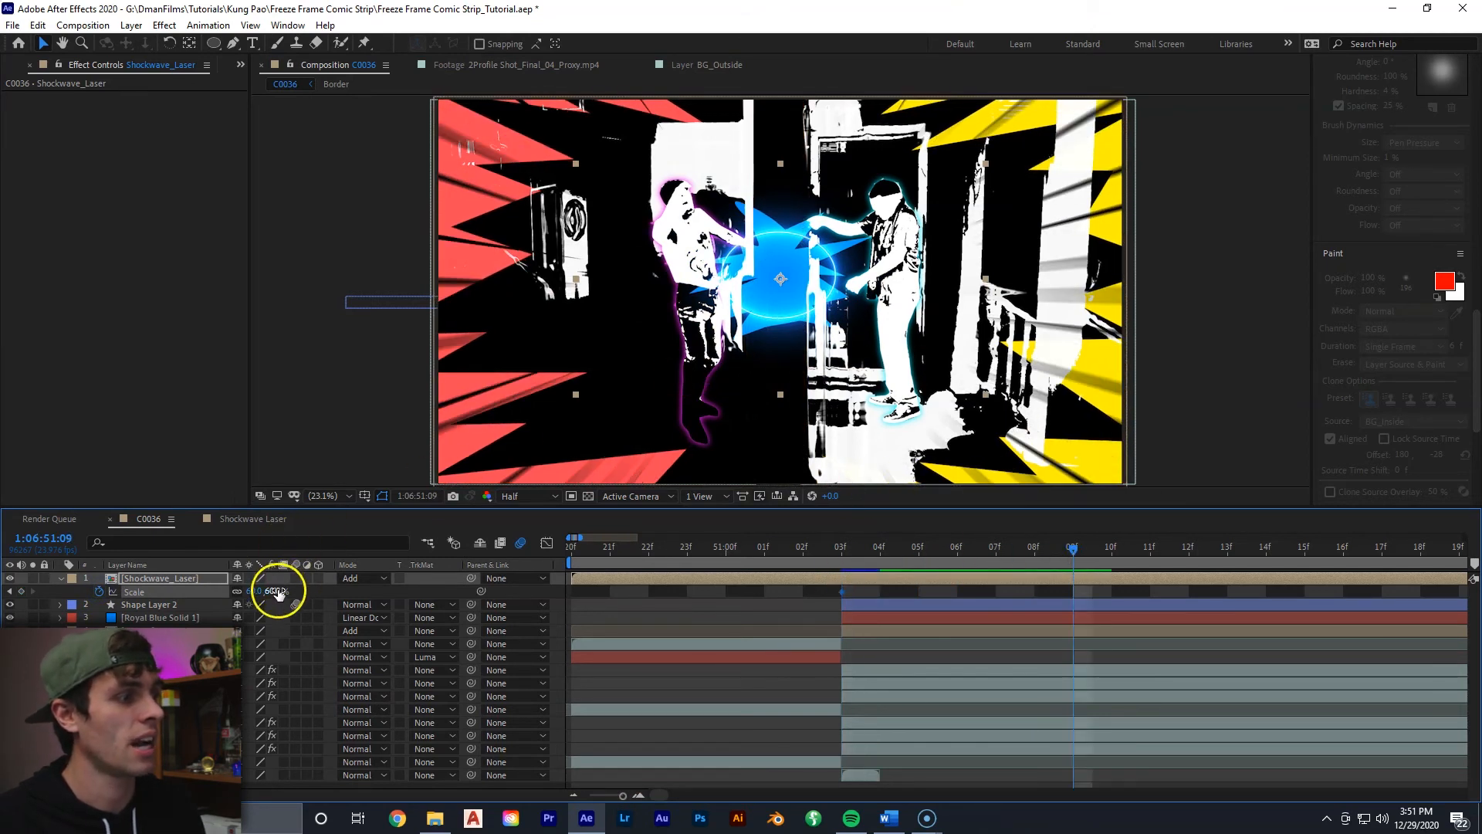
{"action": "left_click_drag", "start_coordinate": [304, 591], "coordinate": [943, 523]}
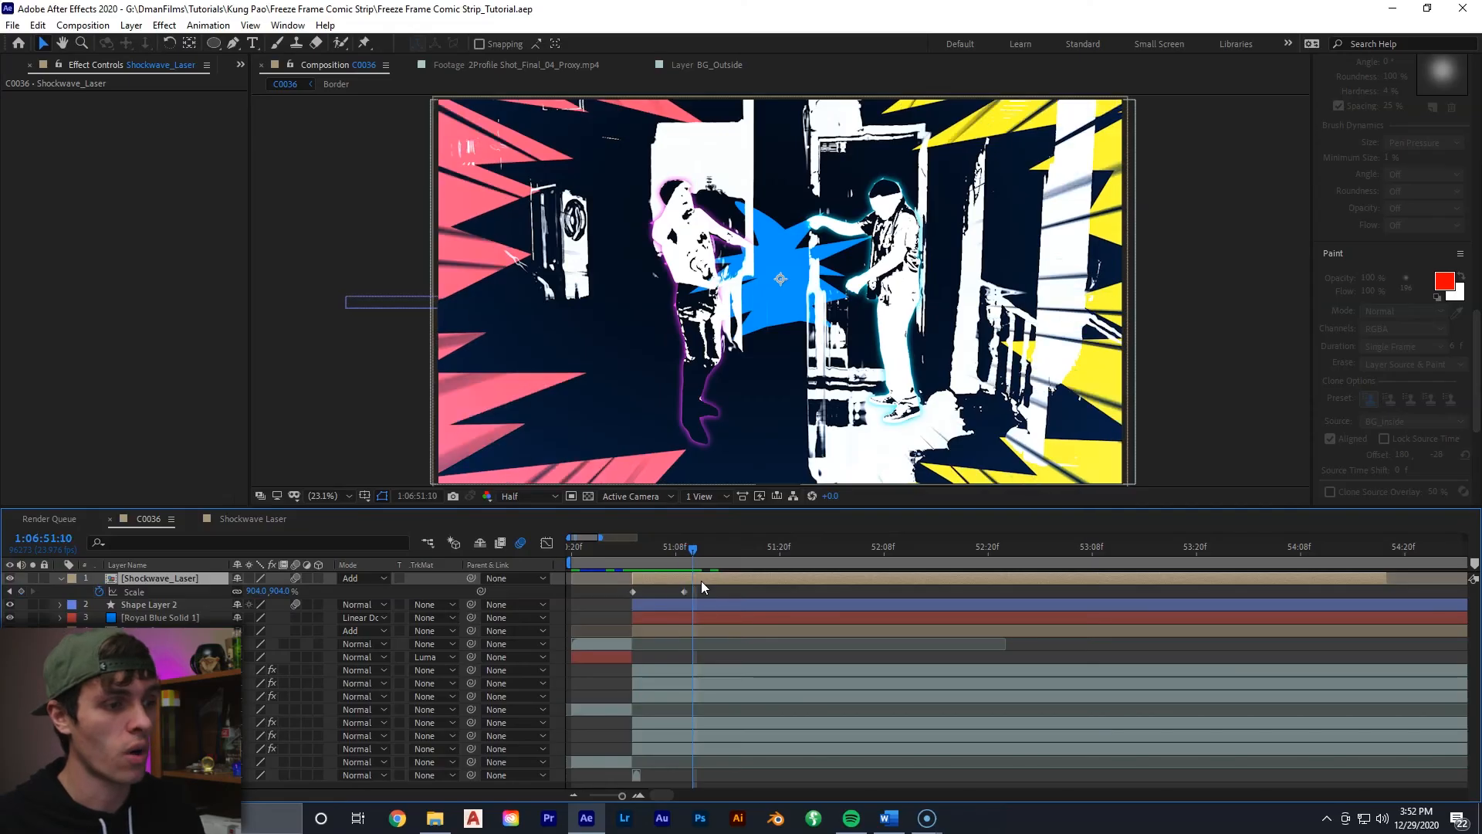
Copy the pair of scale keyframes, paste them repeatedly along the whole Shockwave_Laser layer, and play back the pulsing shockwave
{"action": "left_click_drag", "start_coordinate": [695, 590], "coordinate": [630, 603]}
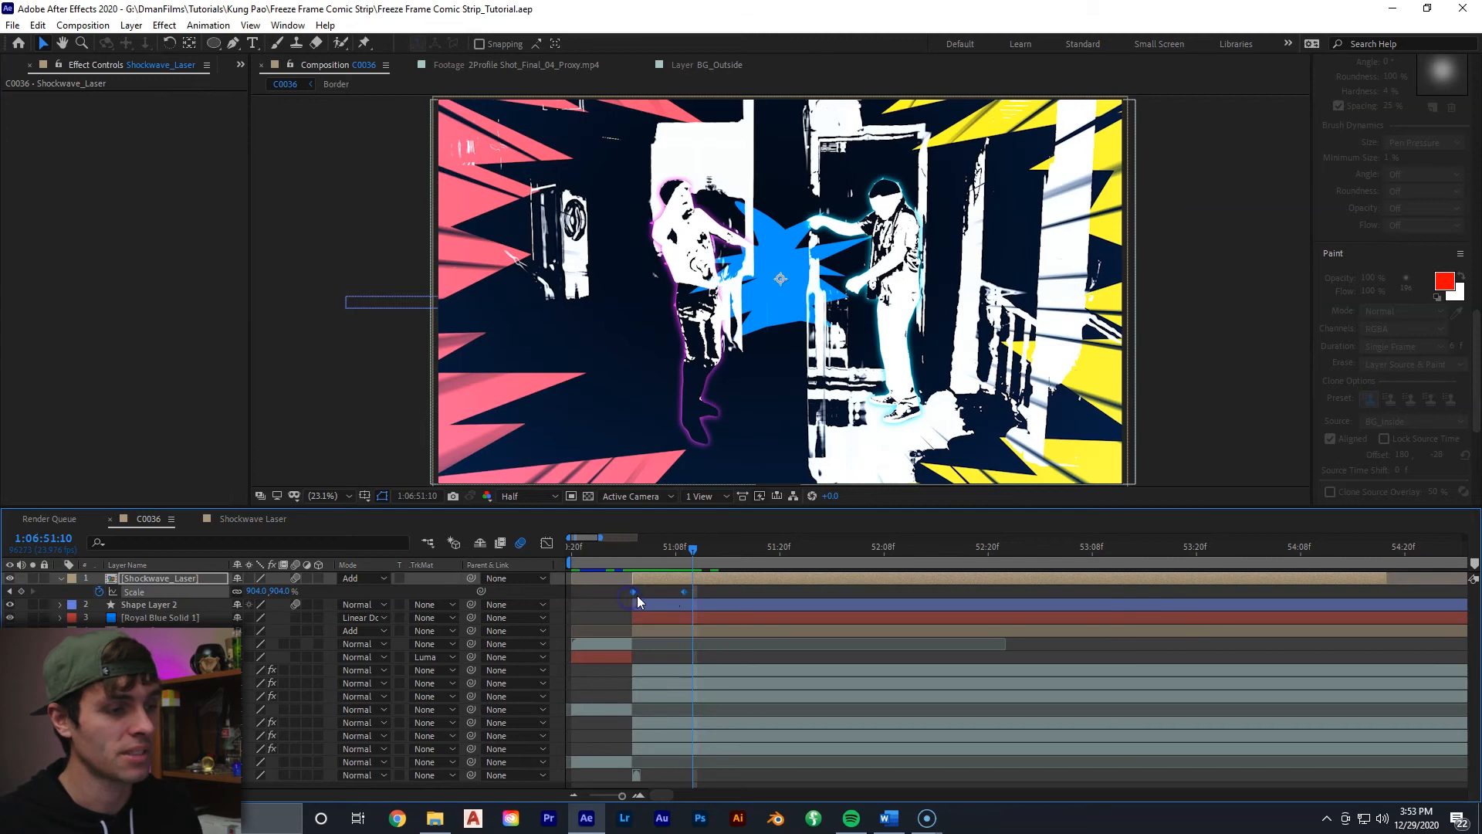
{"action": "key", "text": "ctrl+v"}
{"action": "left_click_drag", "start_coordinate": [694, 552], "coordinate": [632, 603]}
{"action": "key", "text": "ctrl+c"}
{"action": "key", "text": "ctrl+v"}
{"action": "left_click", "coordinate": [877, 550]}
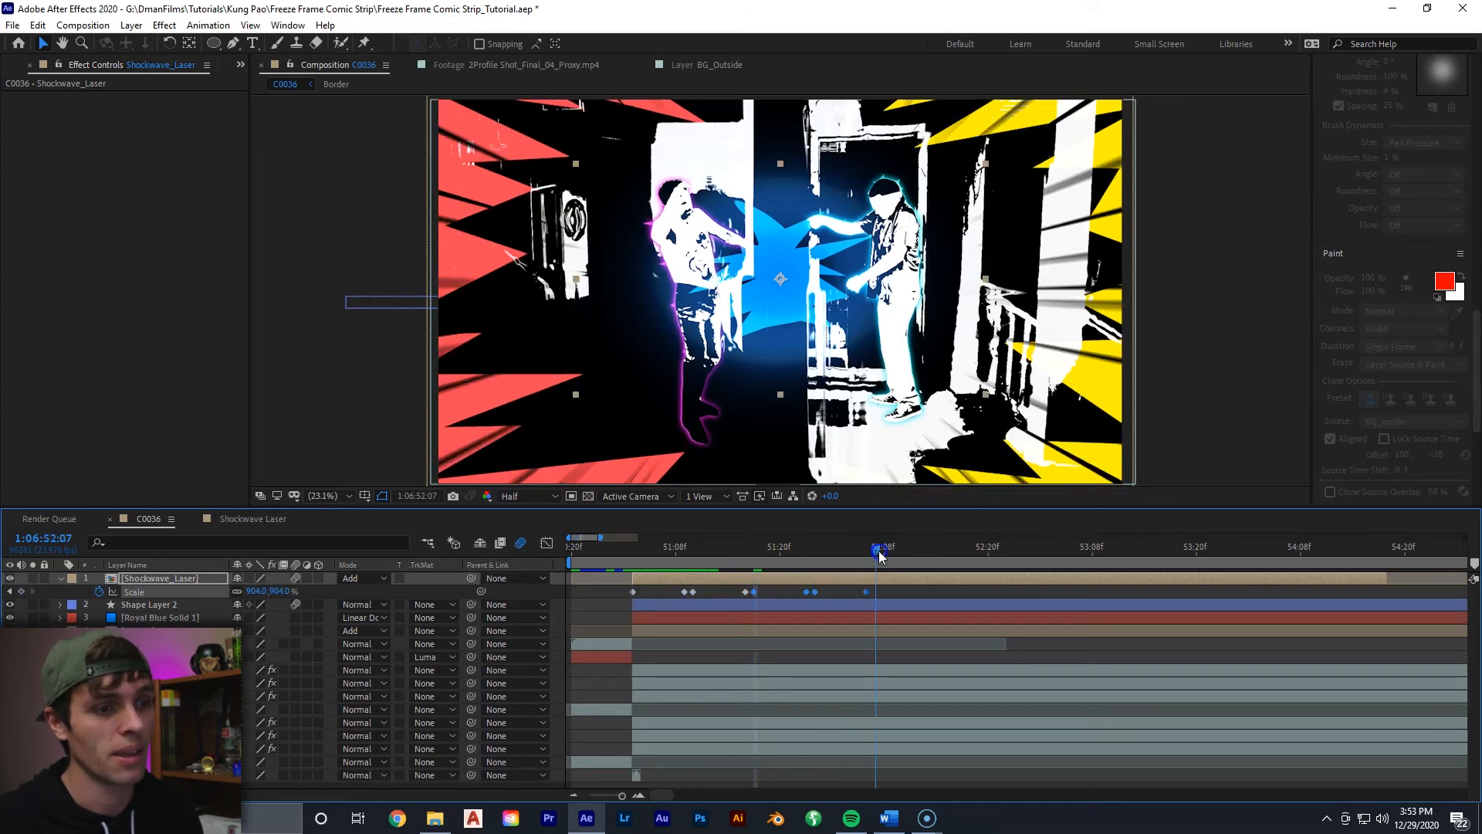
{"action": "left_click_drag", "start_coordinate": [984, 551], "coordinate": [1242, 553]}
{"action": "key", "text": "ctrl+v"}
{"action": "key", "text": "ctrl+v"}
{"action": "key", "text": "ctrl+v"}
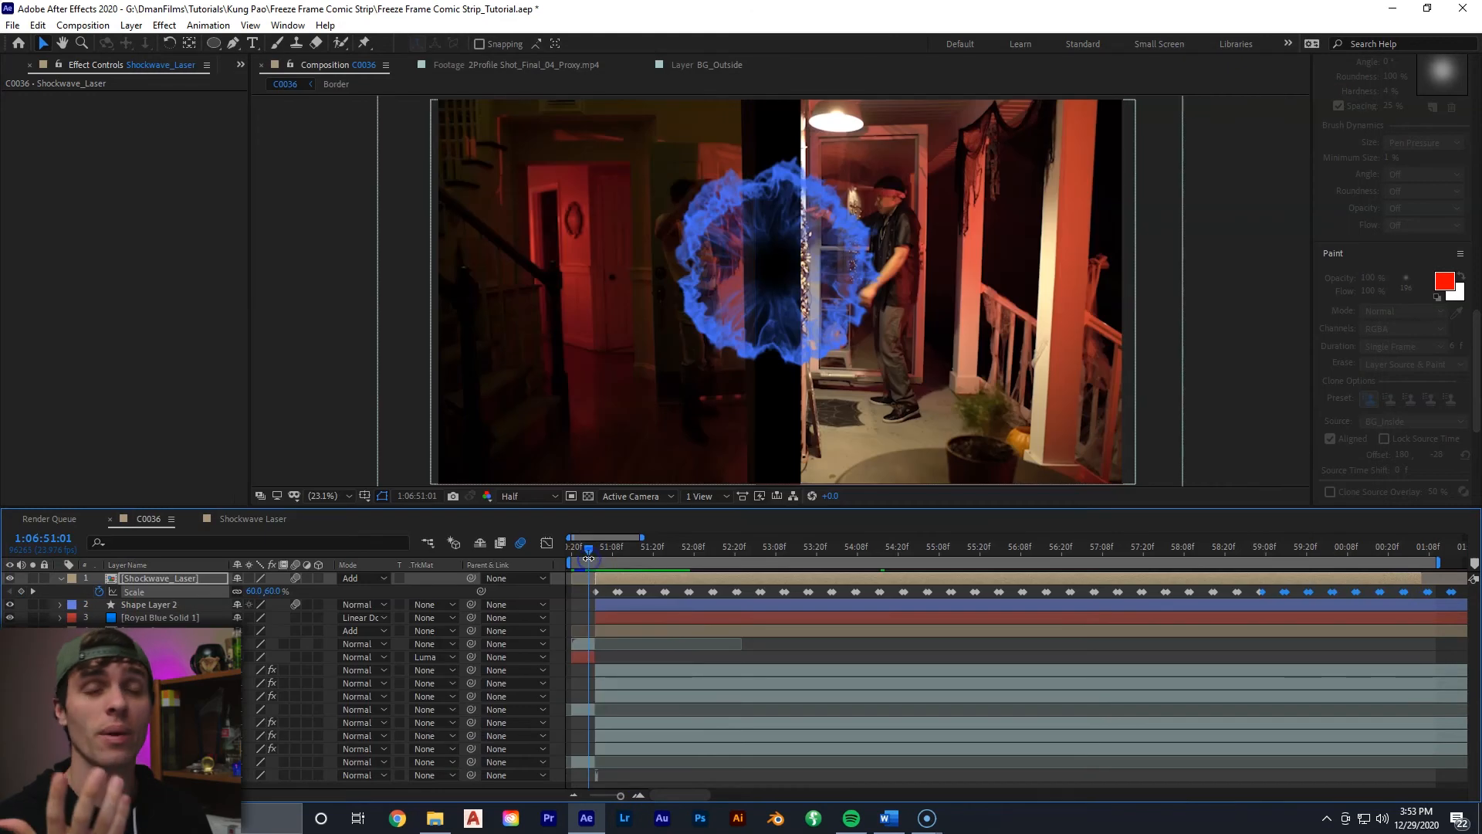
{"action": "key", "text": "space"}
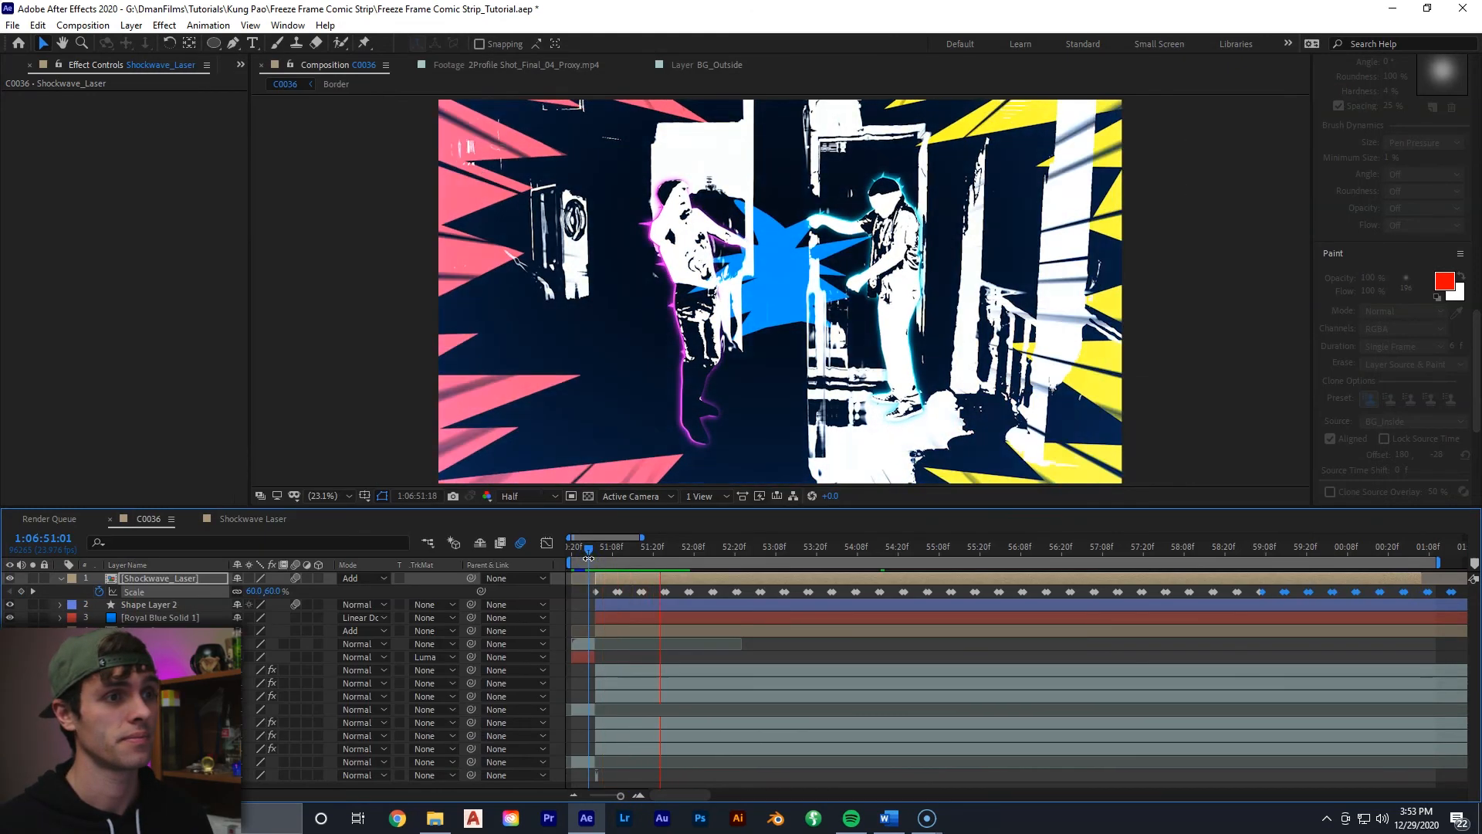
{"action": "key", "text": "space"}
Set the Shockwave_Laser layer's opacity to 75% at 1:06:51:03
{"action": "left_click", "coordinate": [596, 548]}
{"action": "key", "text": "t"}
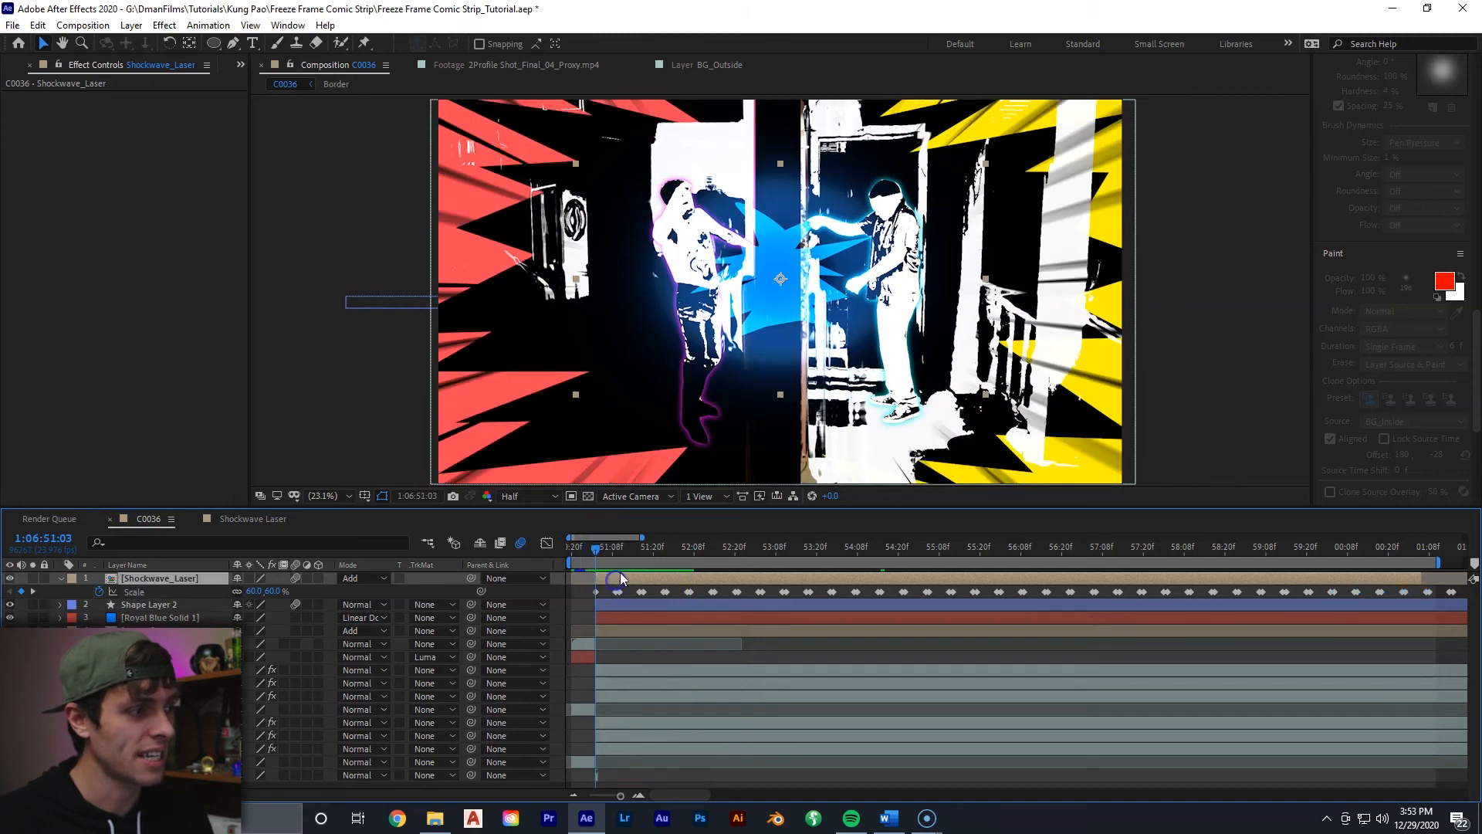
{"action": "left_click", "coordinate": [241, 591]}
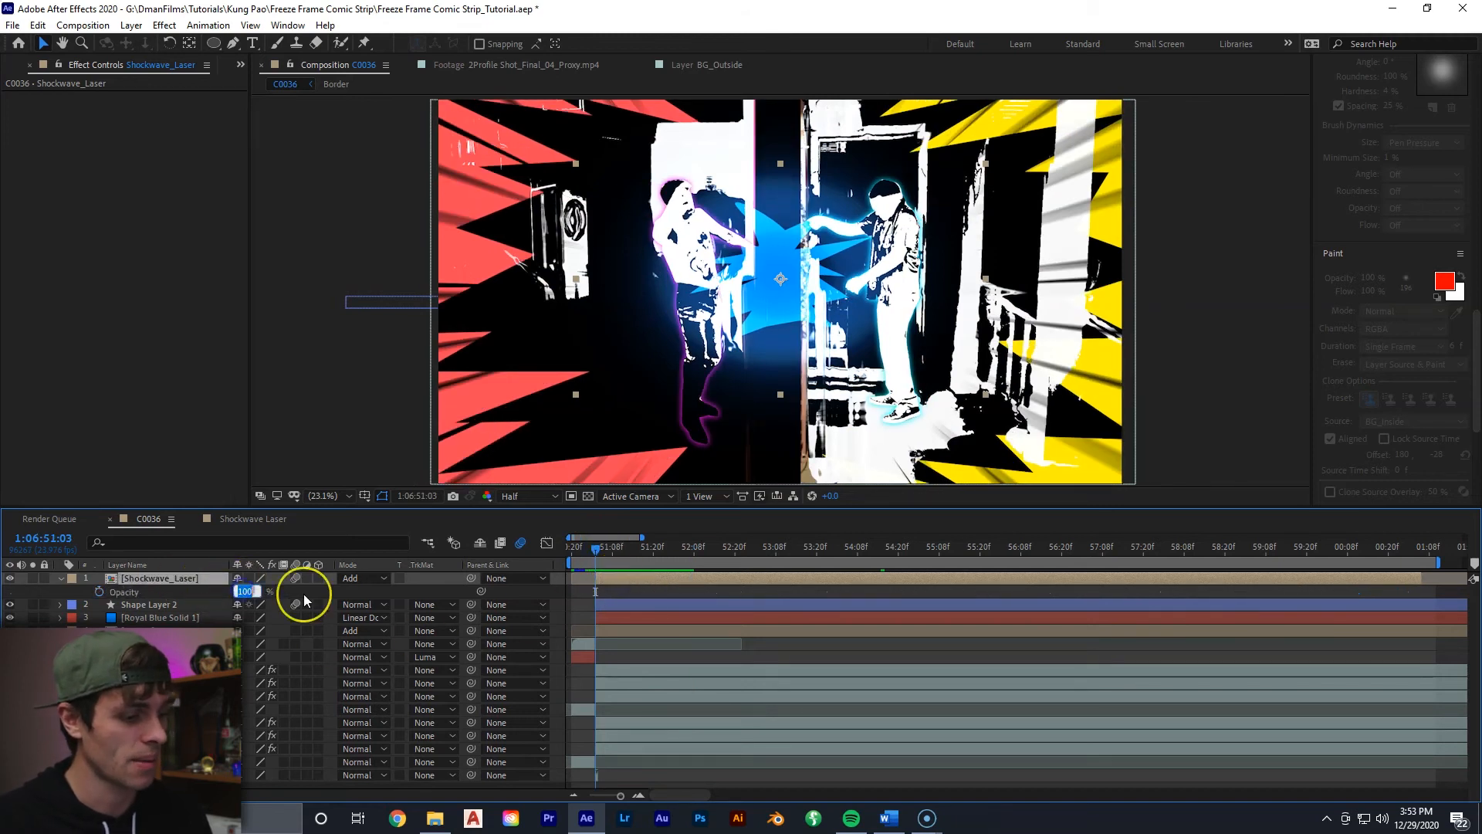
{"action": "type", "text": "75"}
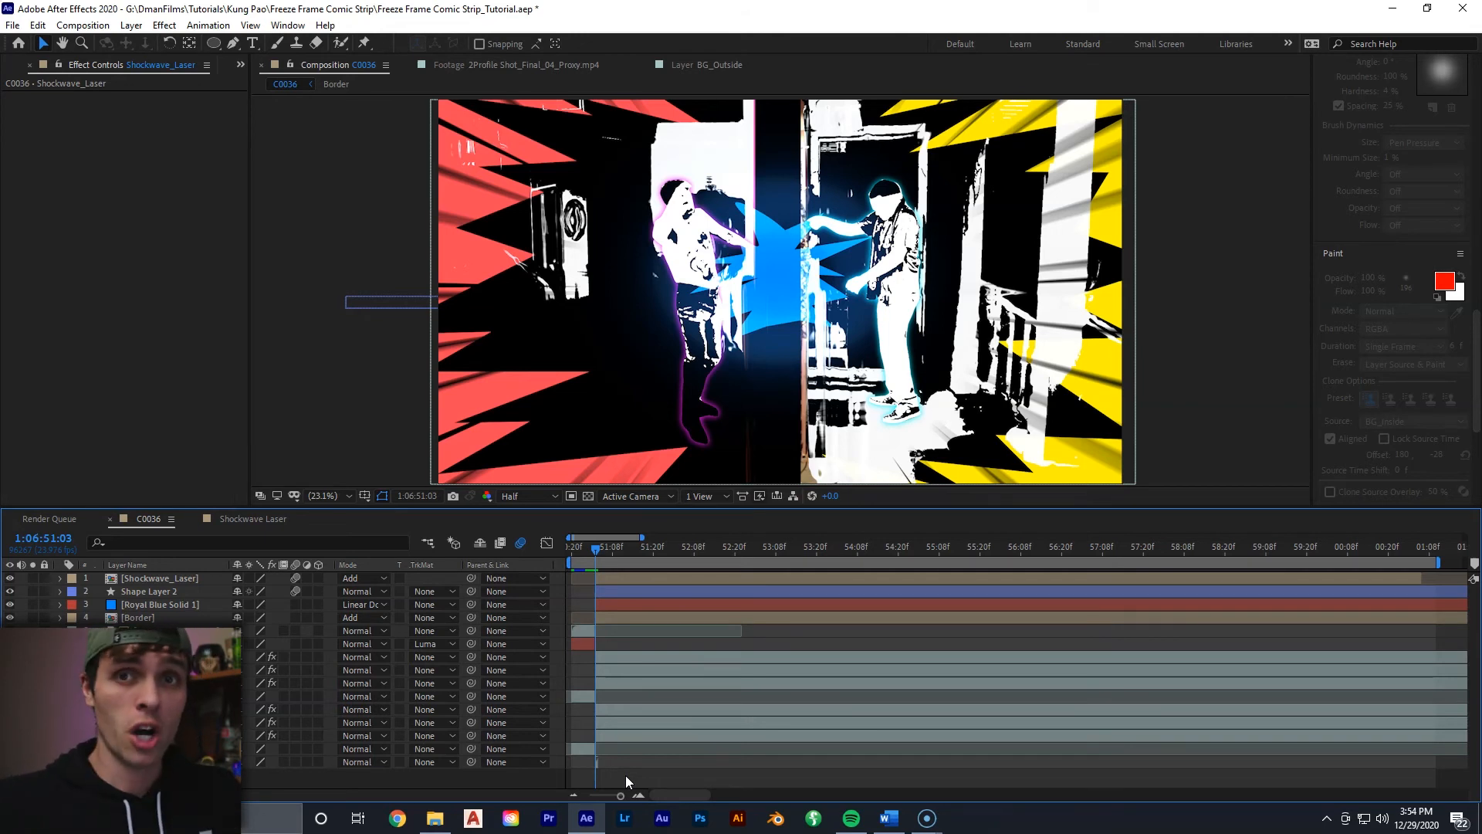
Create an adjustment layer at the top of the layer stack and apply the Video Copilot Optical Flares effect to it
{"action": "right_click", "coordinate": [625, 775]}
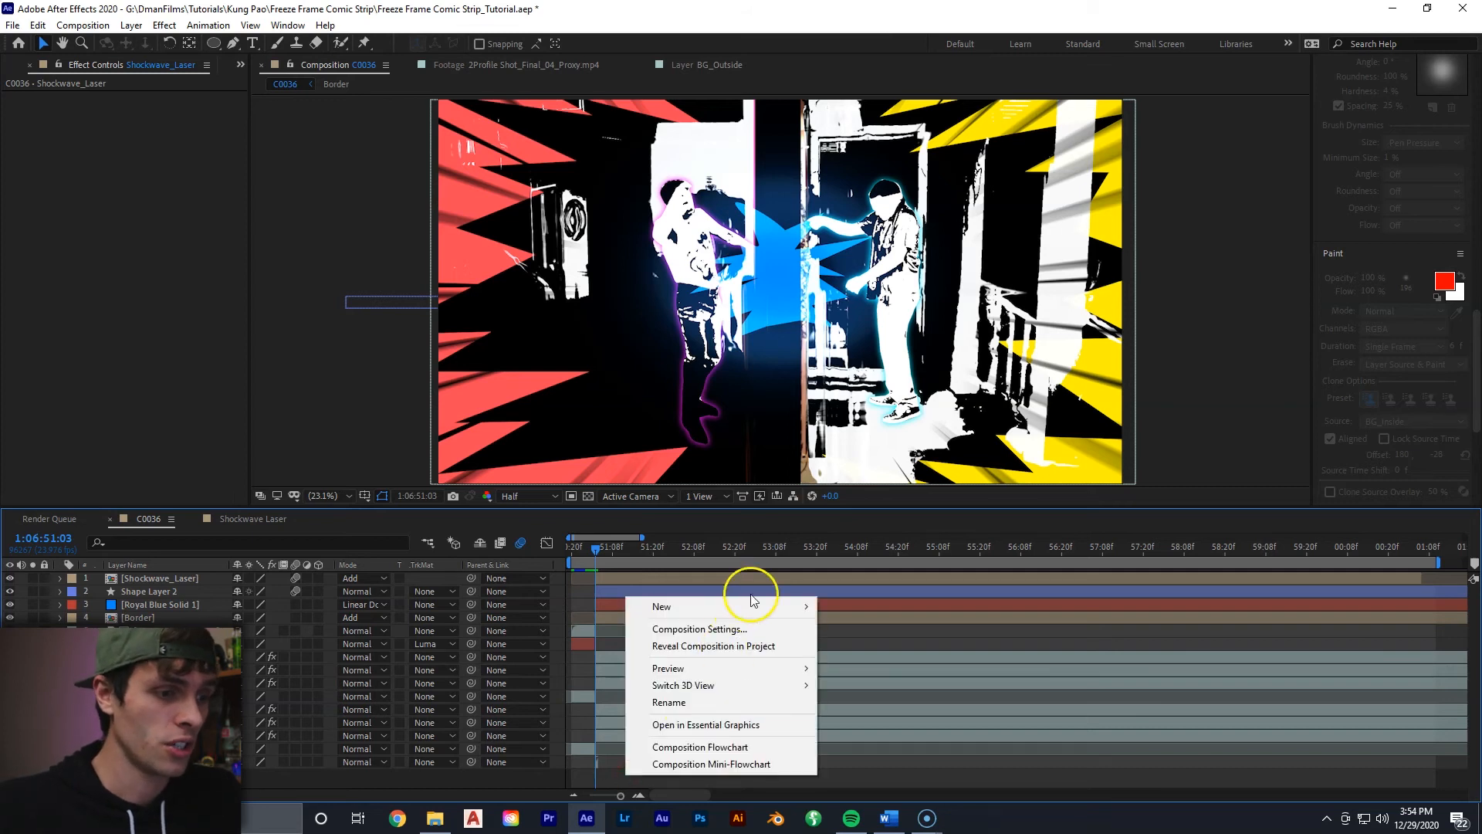
{"action": "mouse_move", "coordinate": [759, 610]}
{"action": "left_click", "coordinate": [892, 732]}
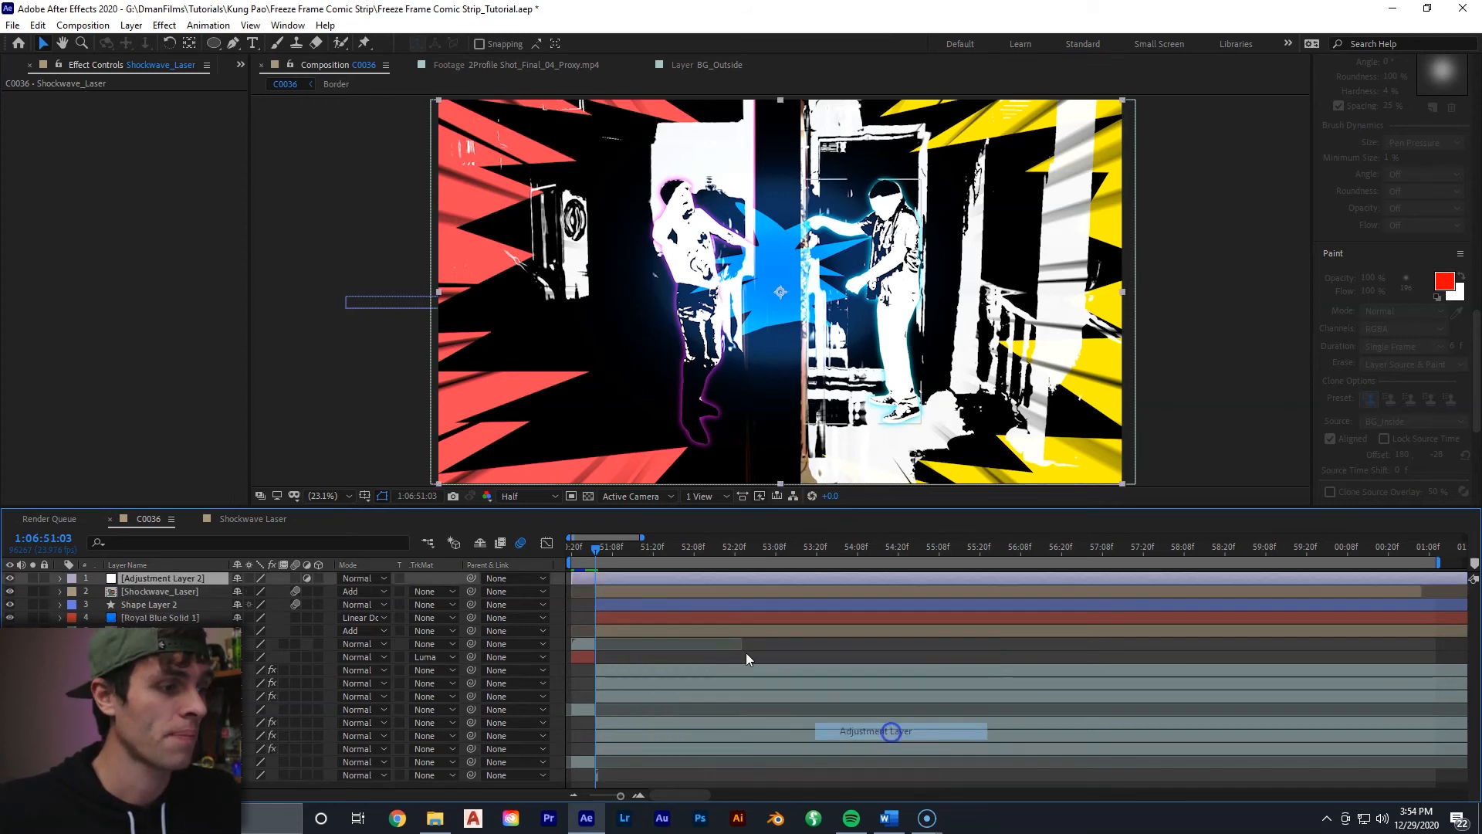
{"action": "right_click", "coordinate": [604, 581]}
{"action": "left_click", "coordinate": [726, 366]}
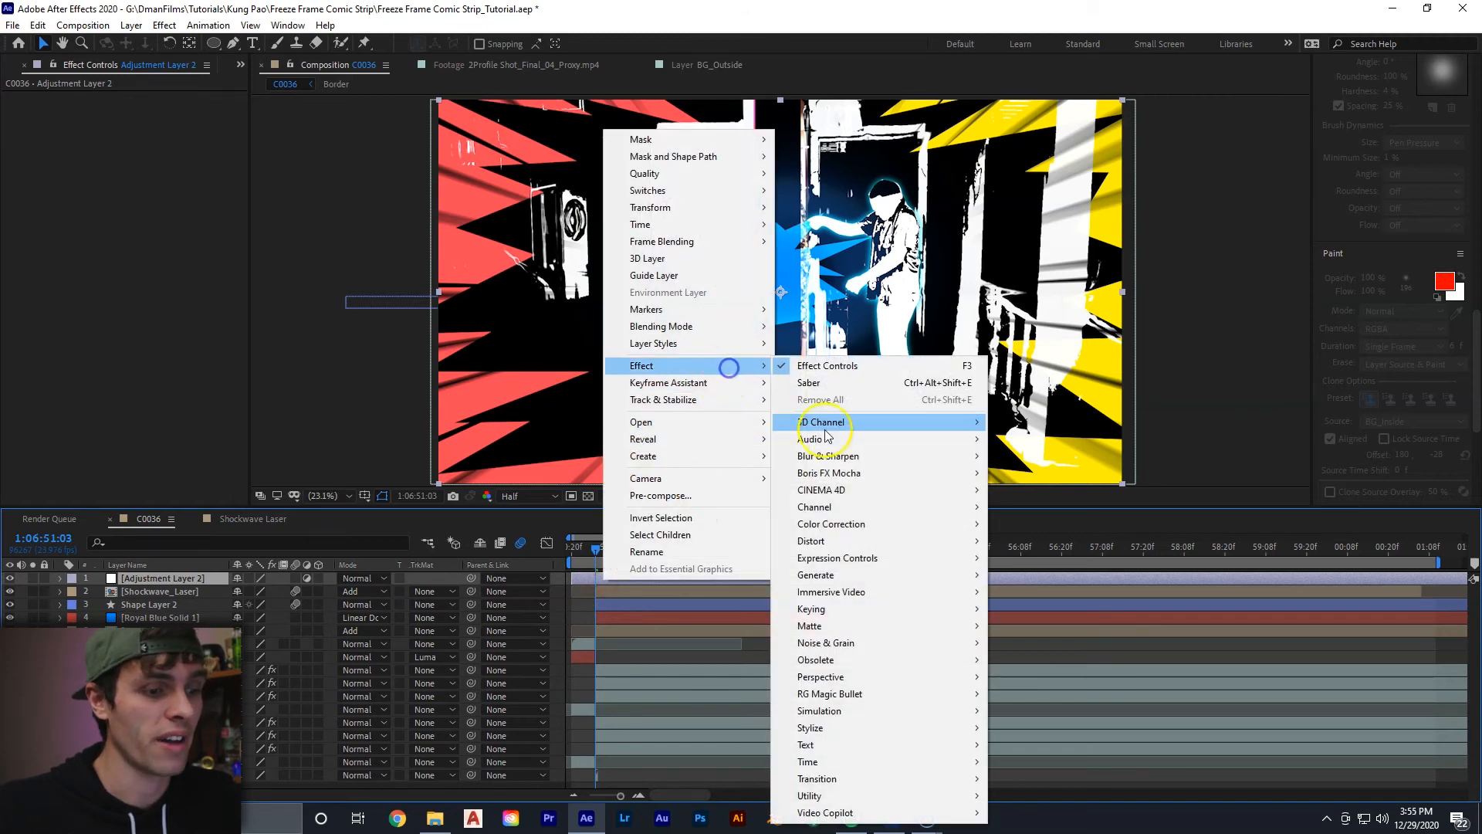
{"action": "mouse_move", "coordinate": [886, 810]}
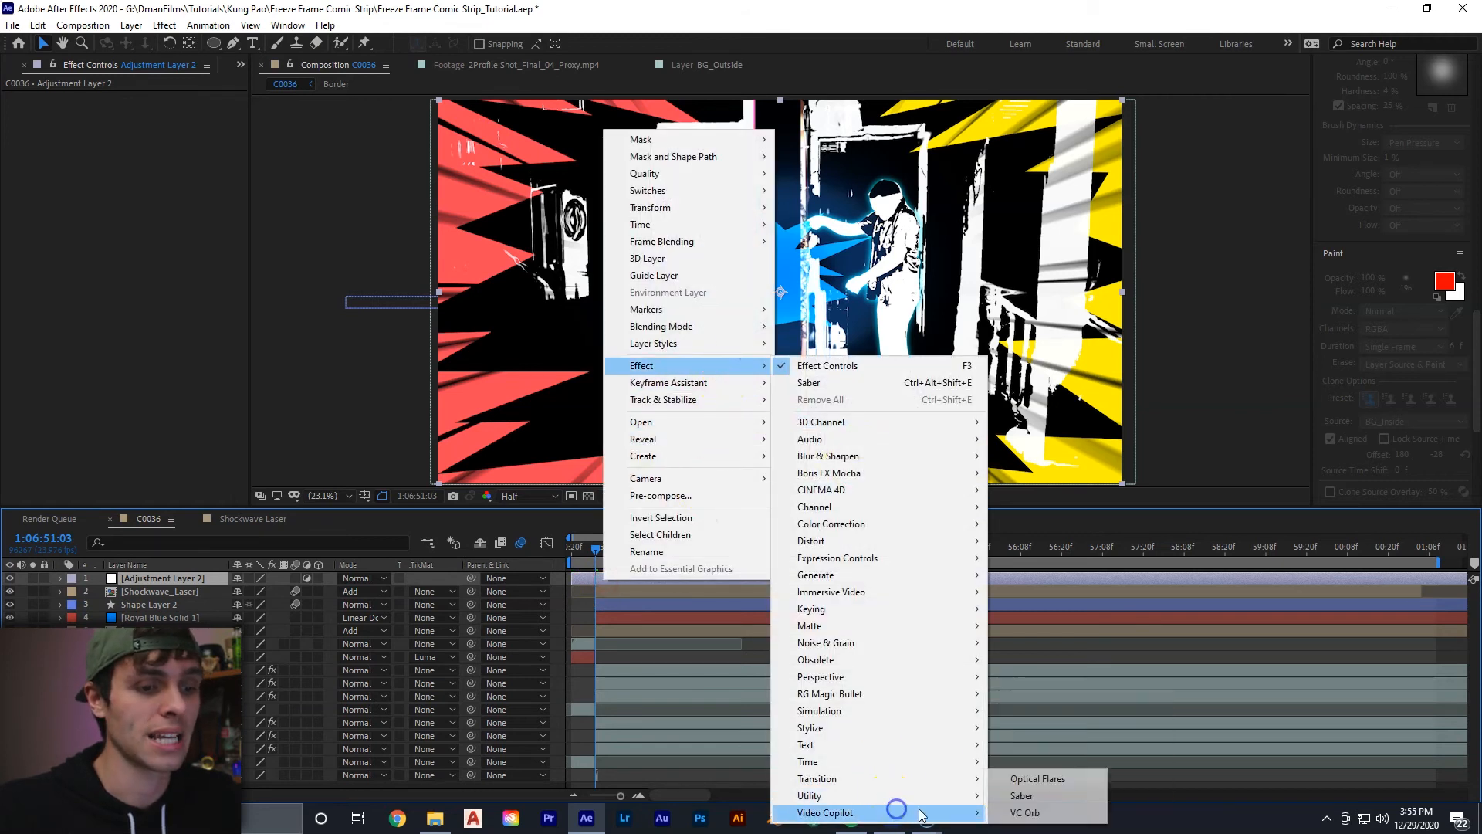
{"action": "left_click", "coordinate": [1030, 777]}
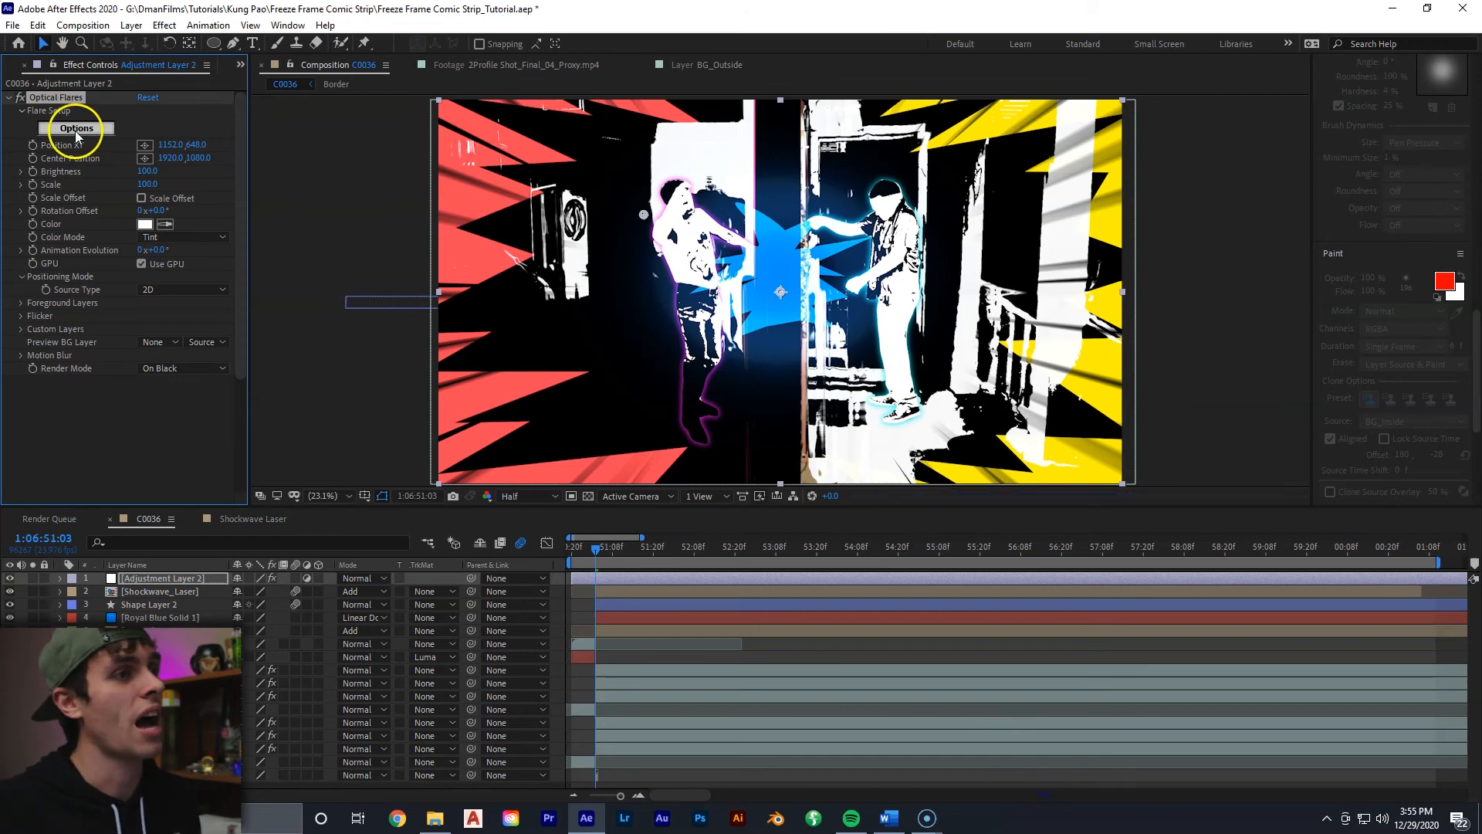
Choose a blue particle flare in the Optical Flares options and move its position onto the centre of the blue burst
{"action": "left_click", "coordinate": [76, 128]}
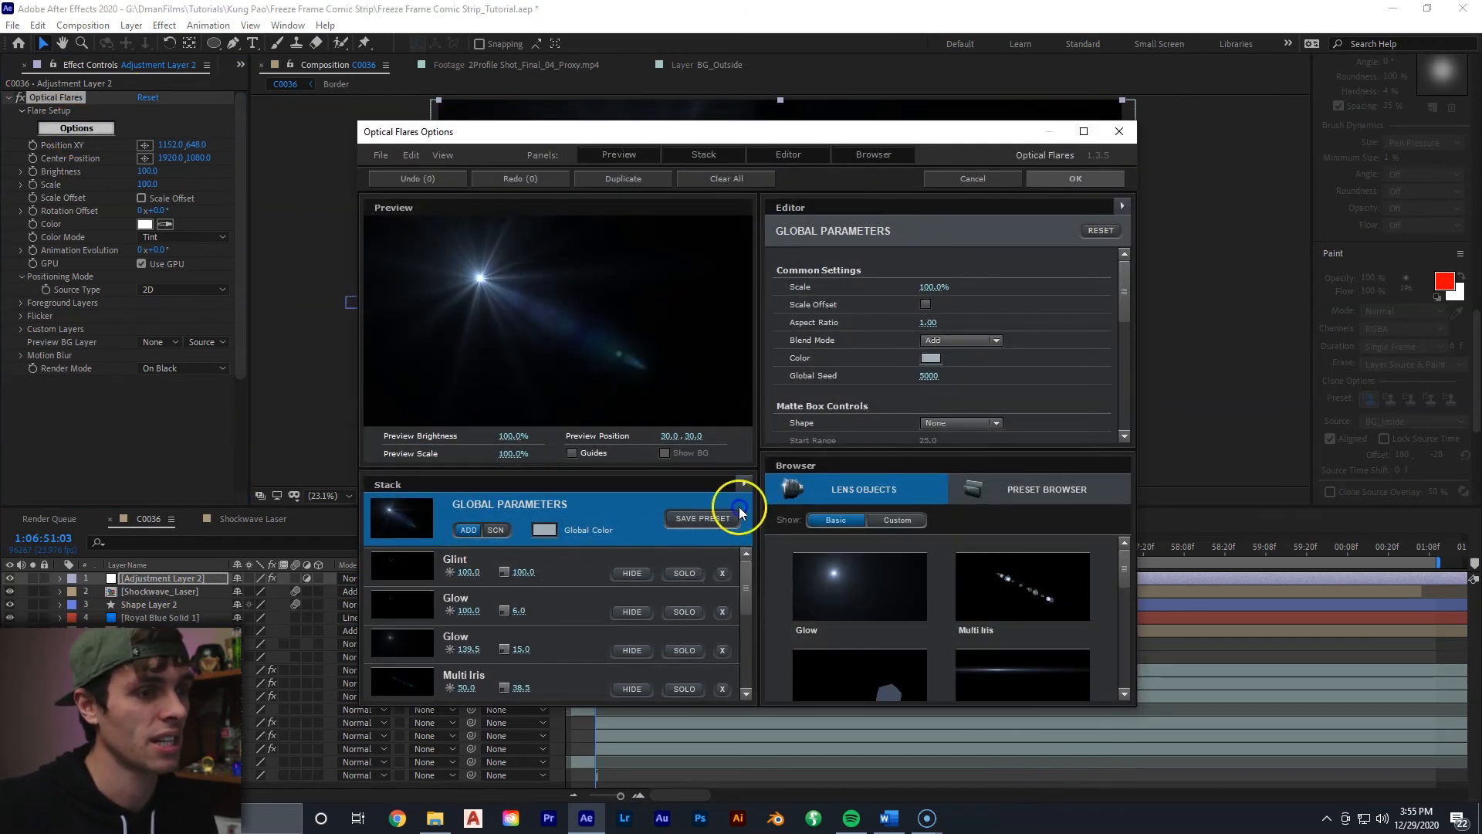
{"action": "left_click", "coordinate": [677, 209]}
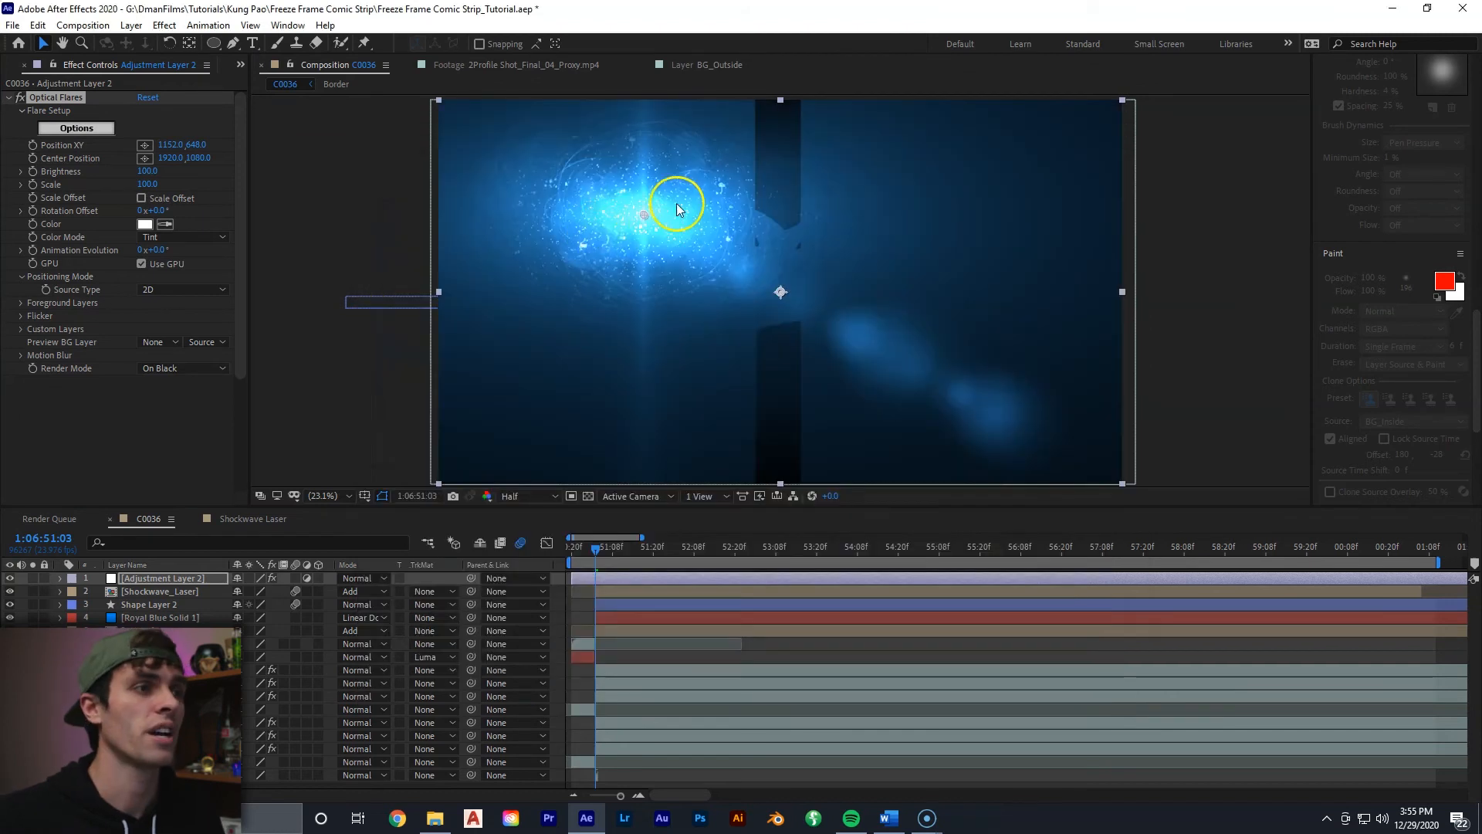
{"action": "left_click_drag", "start_coordinate": [647, 216], "coordinate": [775, 282]}
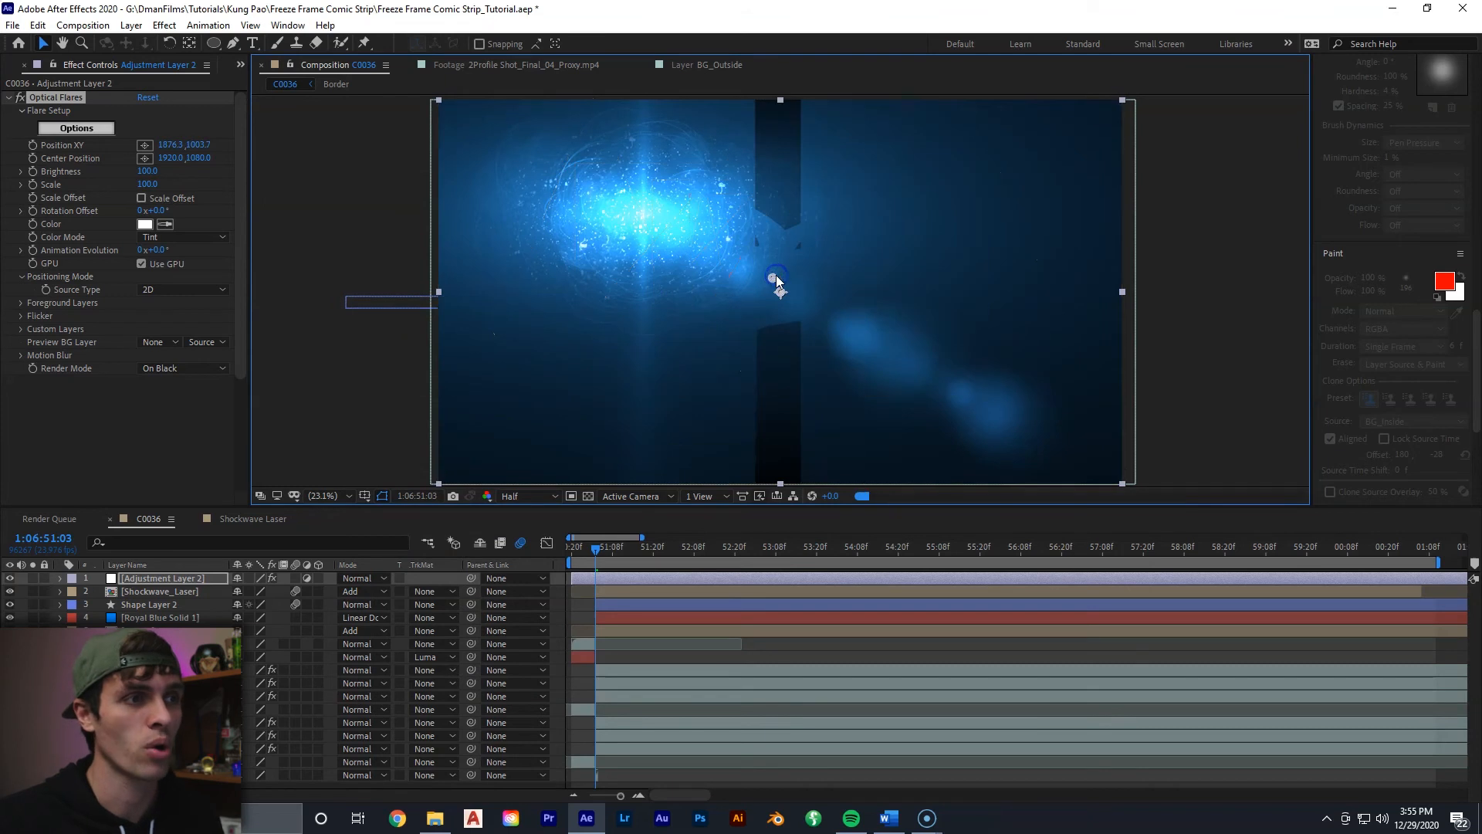
{"action": "left_click_drag", "start_coordinate": [776, 278], "coordinate": [778, 278]}
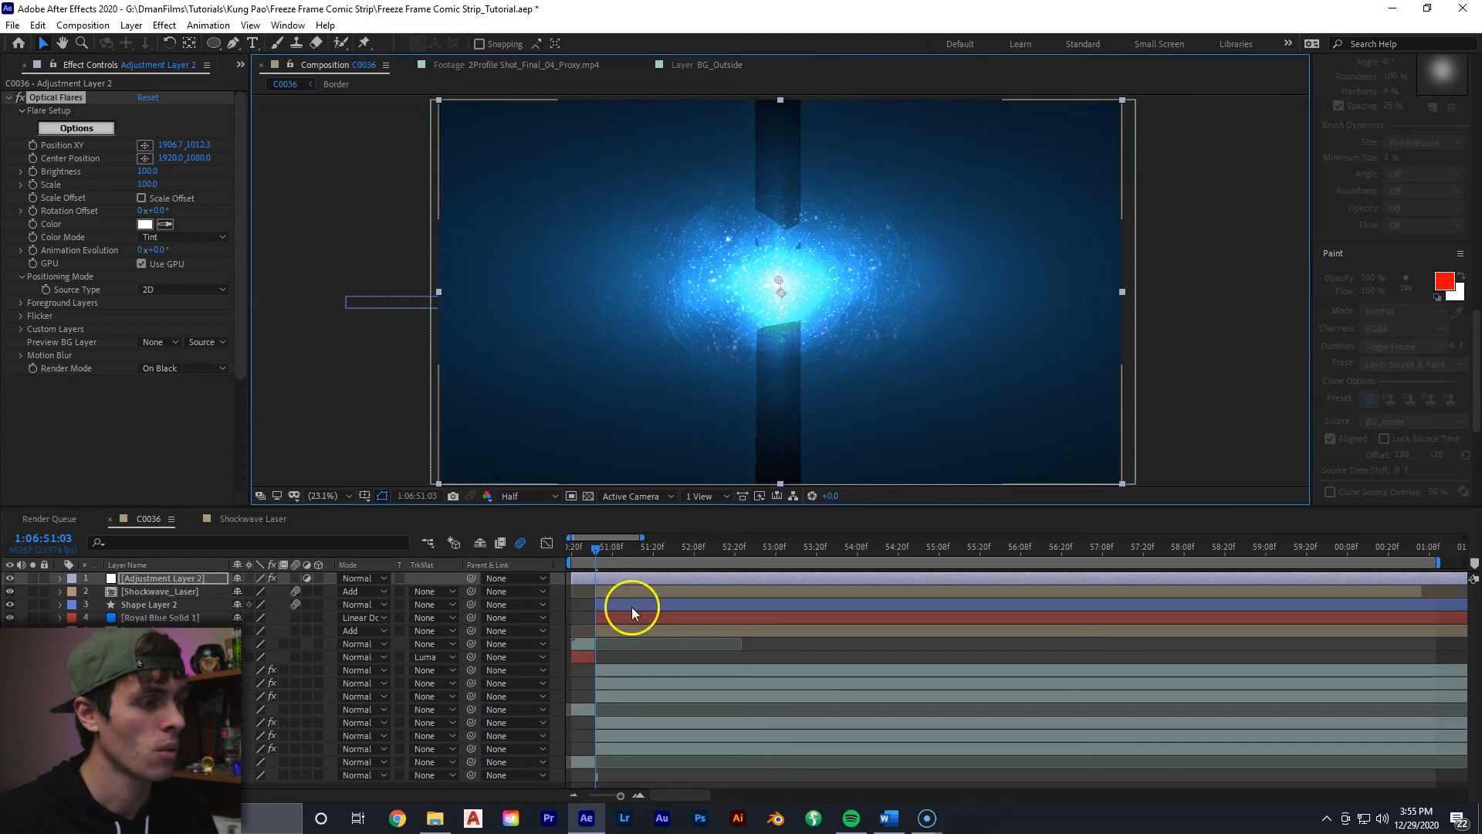
Set the flare adjustment layer's blending mode to Add and fine-tune the flare's position to 1919.7, 1025.3
{"action": "left_click", "coordinate": [363, 579]}
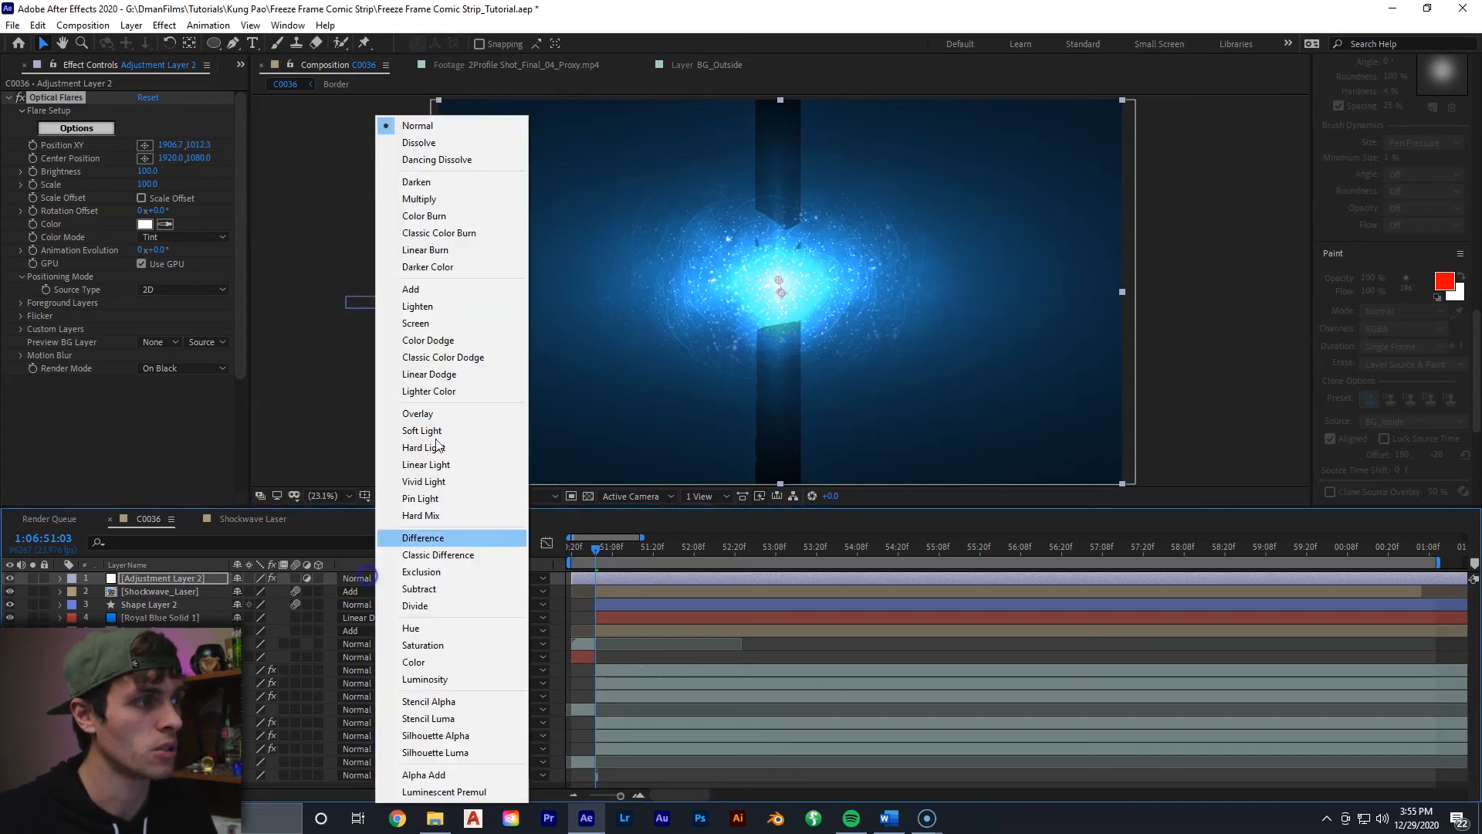
{"action": "left_click", "coordinate": [444, 289]}
{"action": "left_click", "coordinate": [779, 282]}
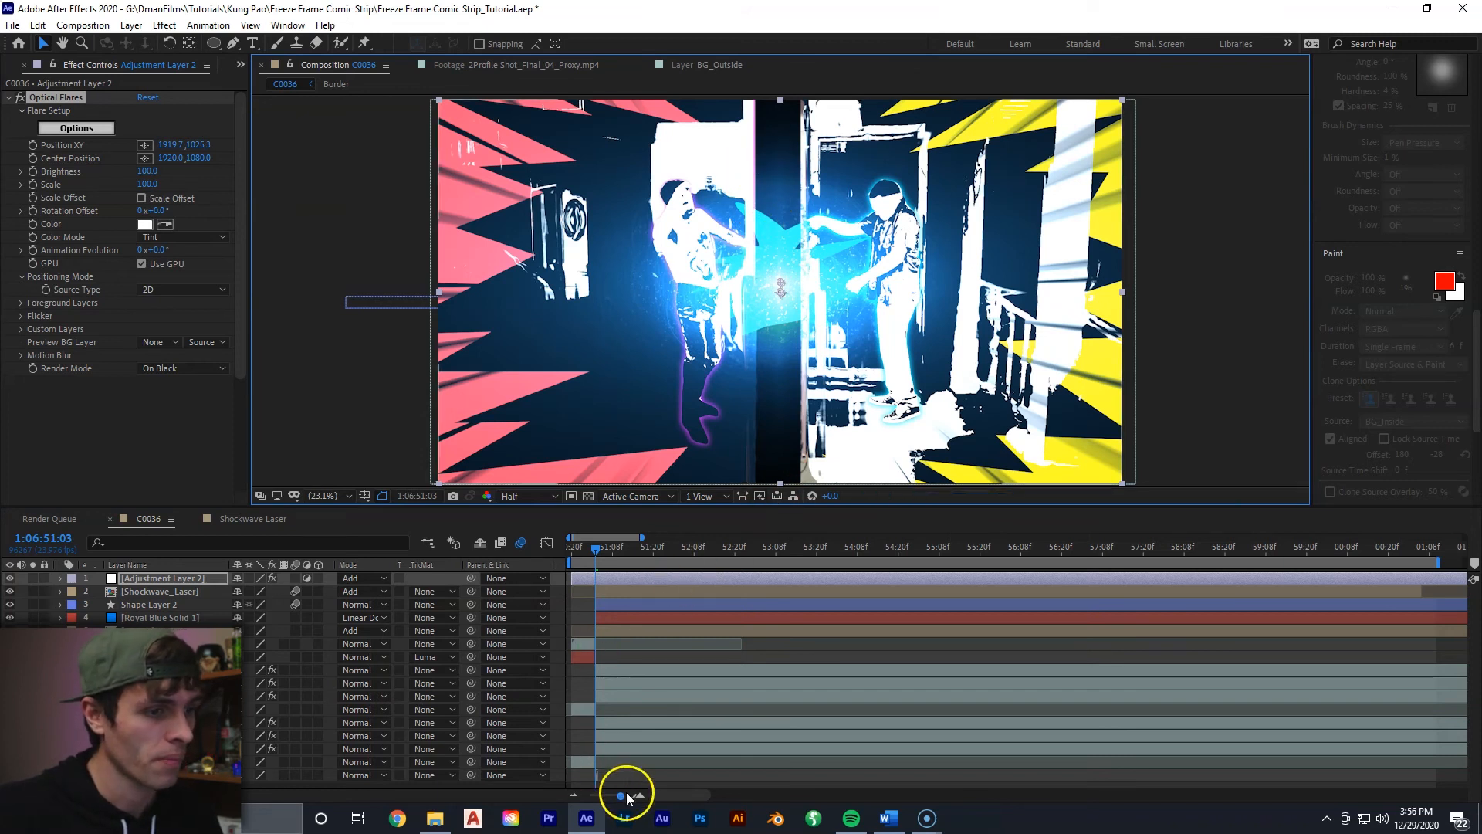
Try an Optical Flares brightness of 1500, and undo the change
{"action": "left_click_drag", "start_coordinate": [621, 795], "coordinate": [625, 796]}
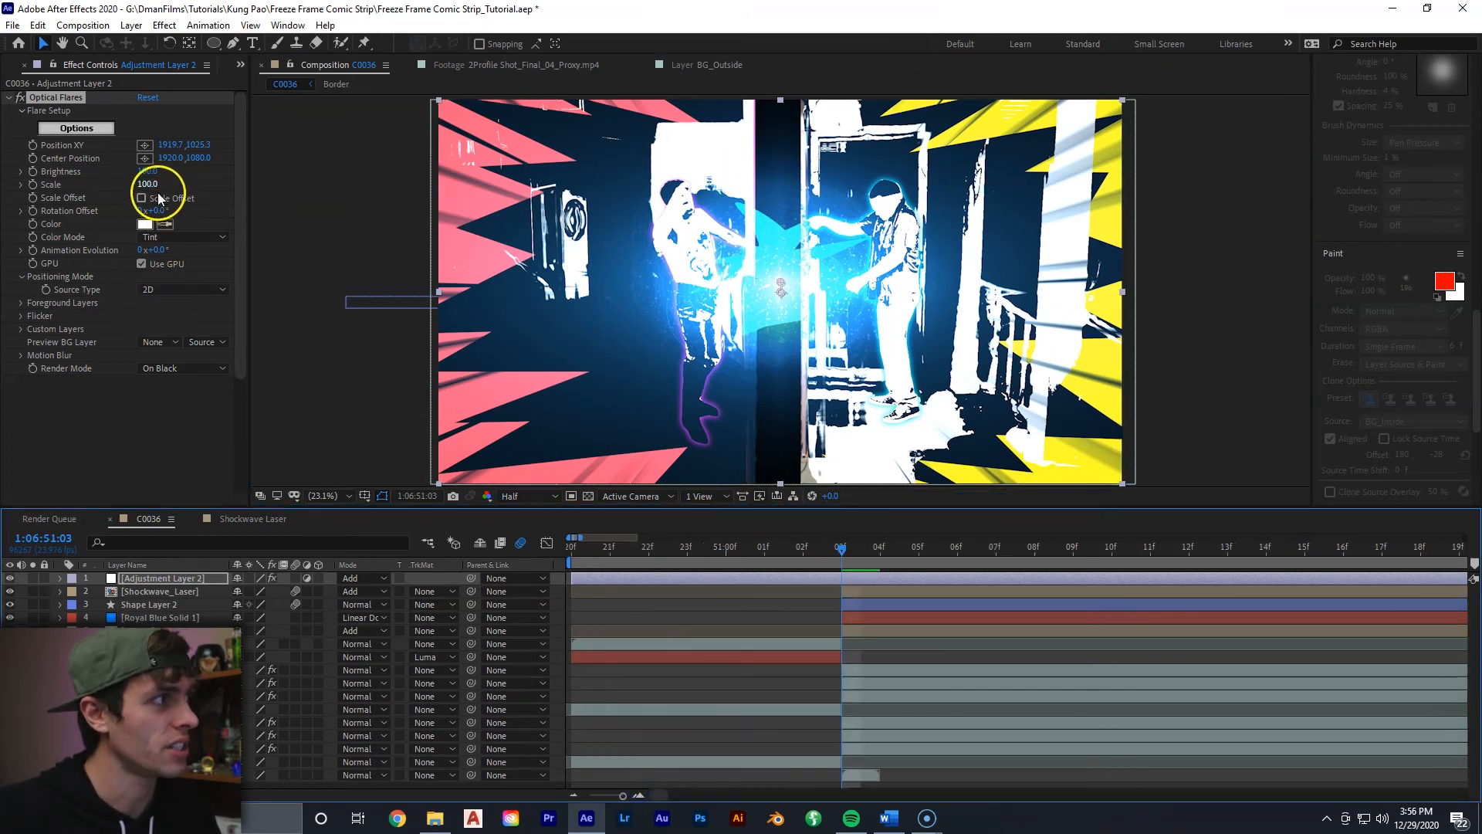
{"action": "left_click", "coordinate": [148, 171]}
{"action": "type", "text": "1500"}
{"action": "key", "text": "Return"}
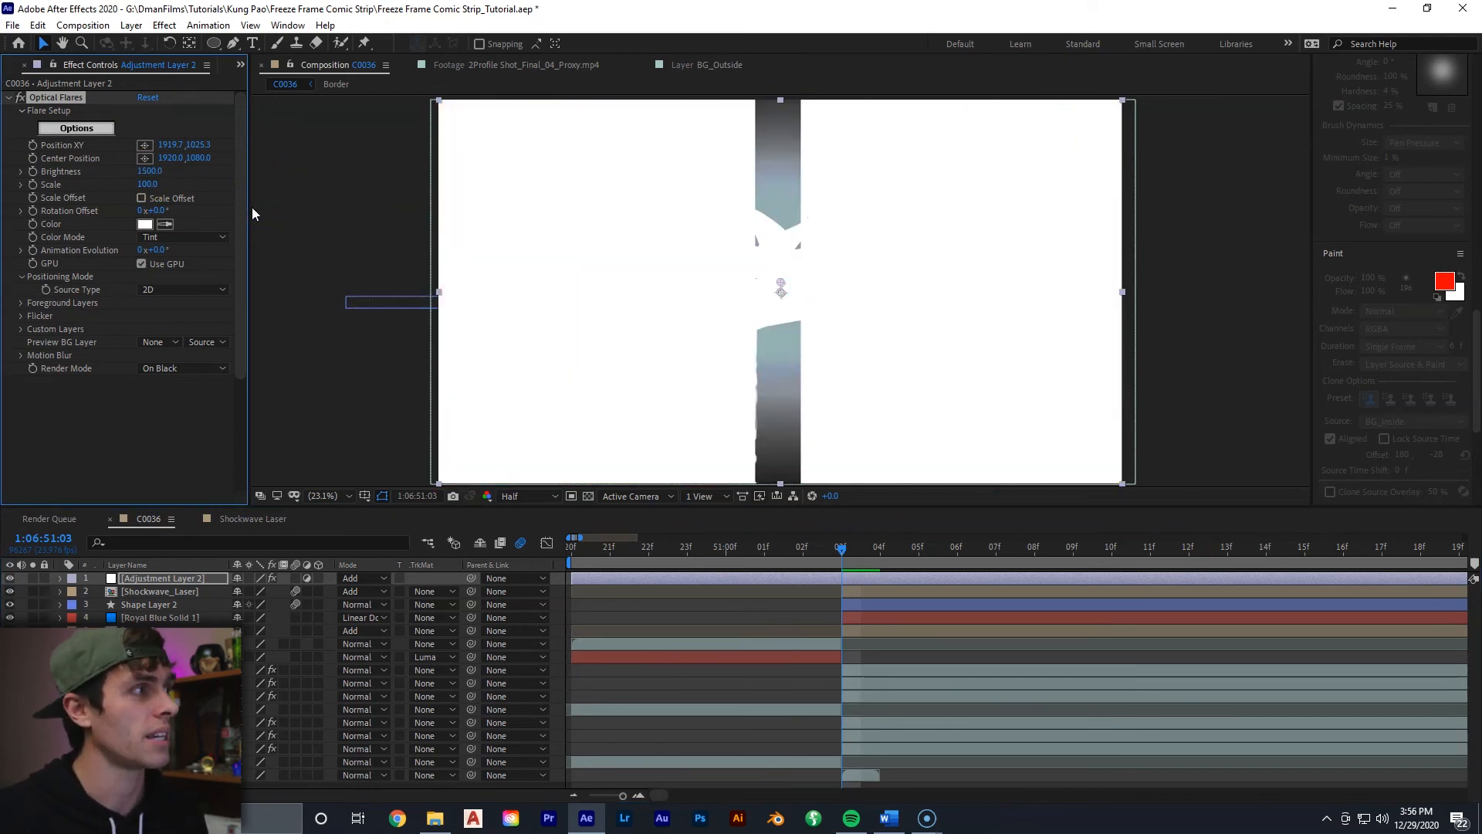
{"action": "left_click", "coordinate": [841, 533]}
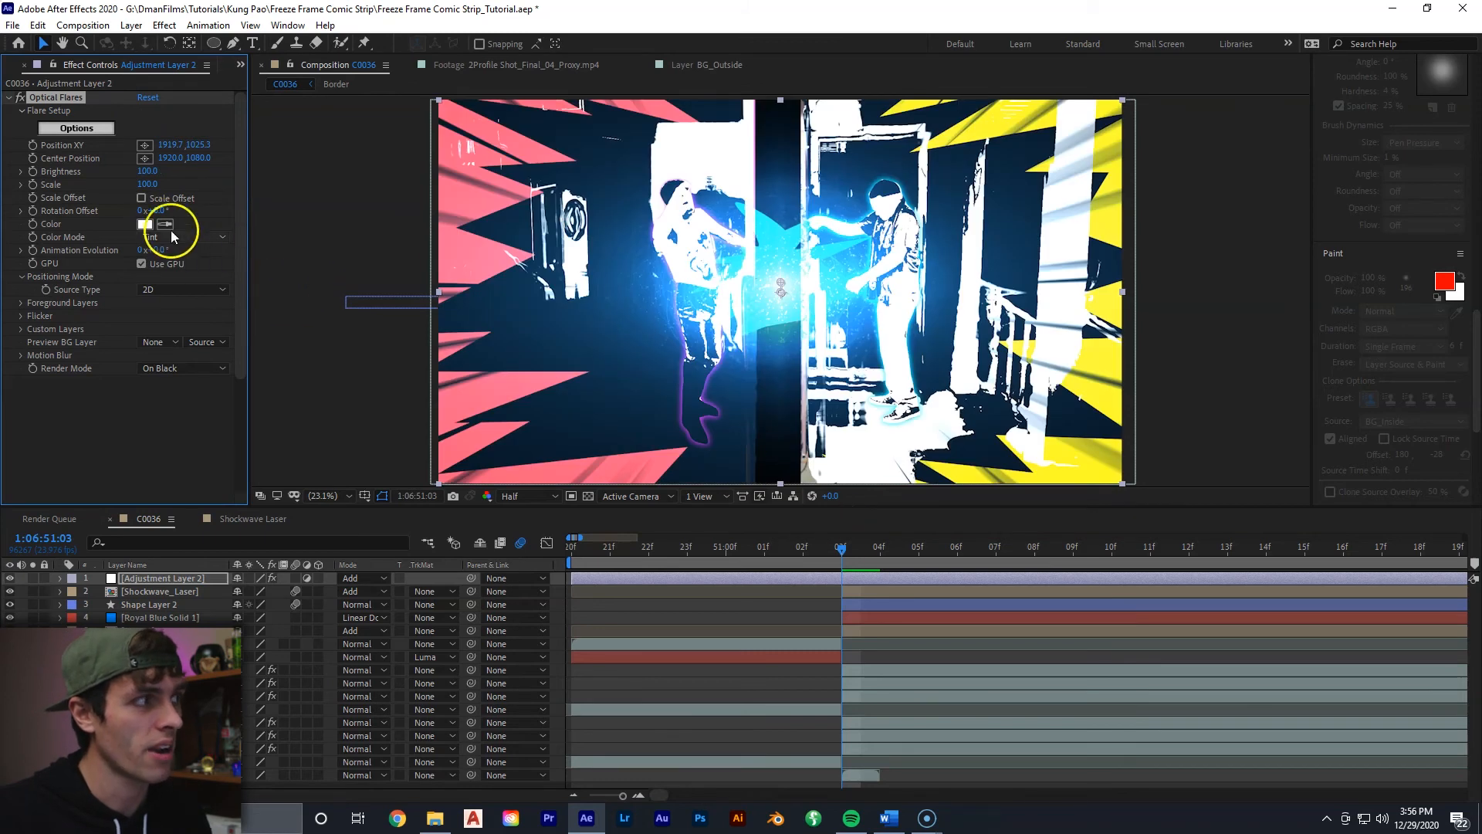
Add an Optical Flares brightness keyframe of 100 at 1:06:51:06 on the adjustment layer
{"action": "left_click", "coordinate": [846, 551]}
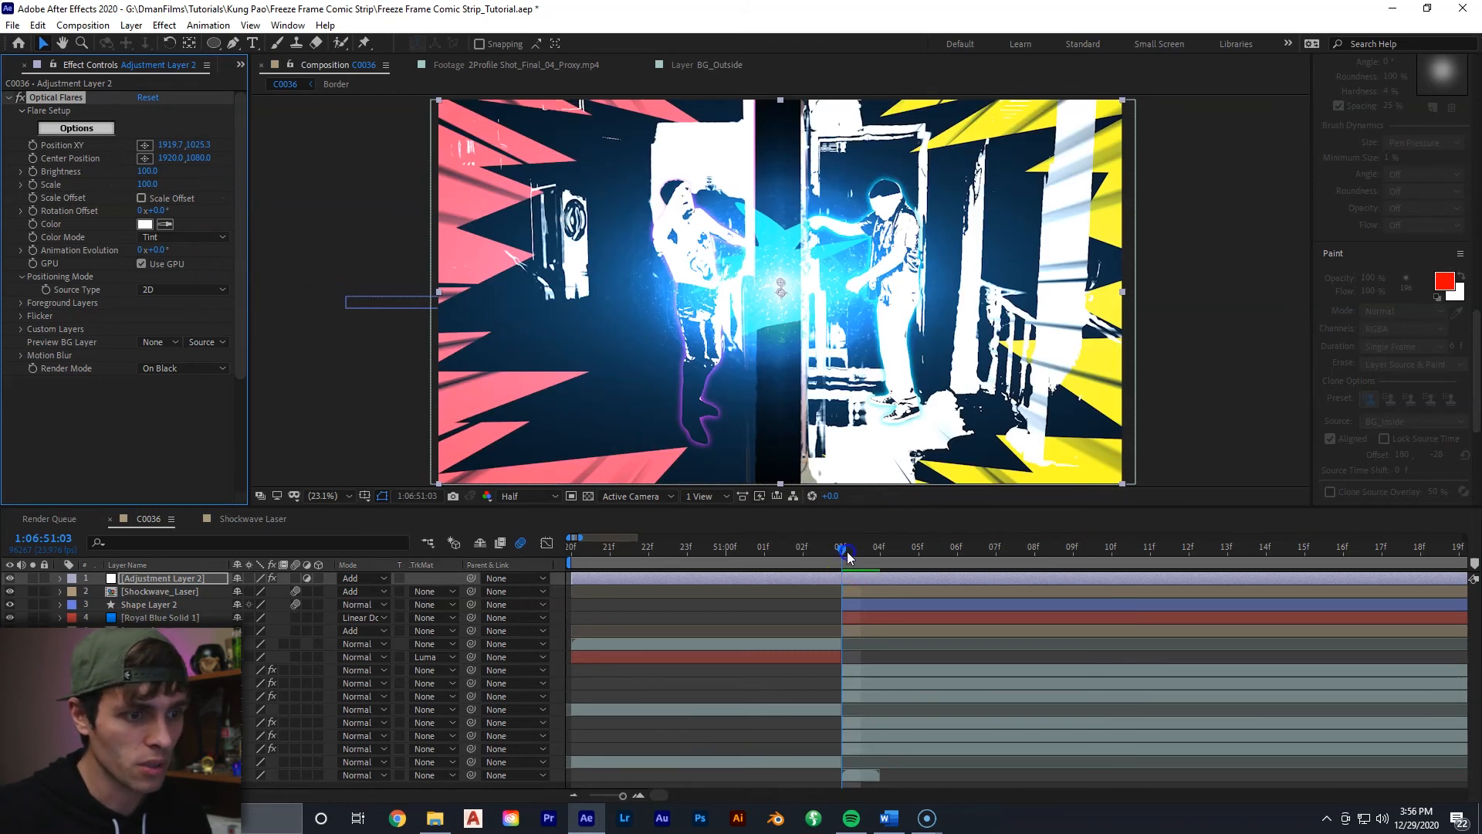
{"action": "left_click", "coordinate": [849, 593]}
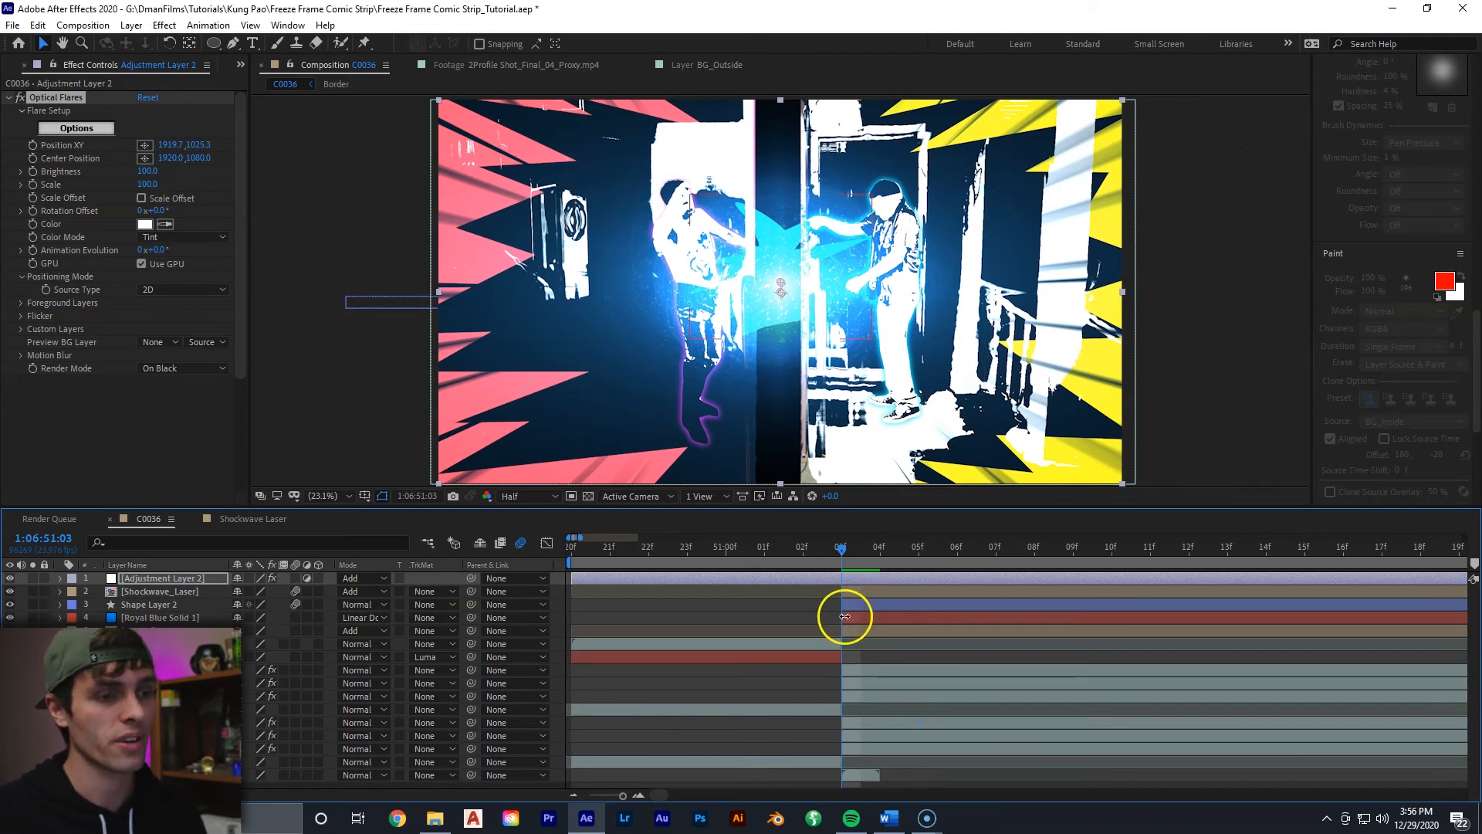
{"action": "left_click_drag", "start_coordinate": [863, 557], "coordinate": [957, 556]}
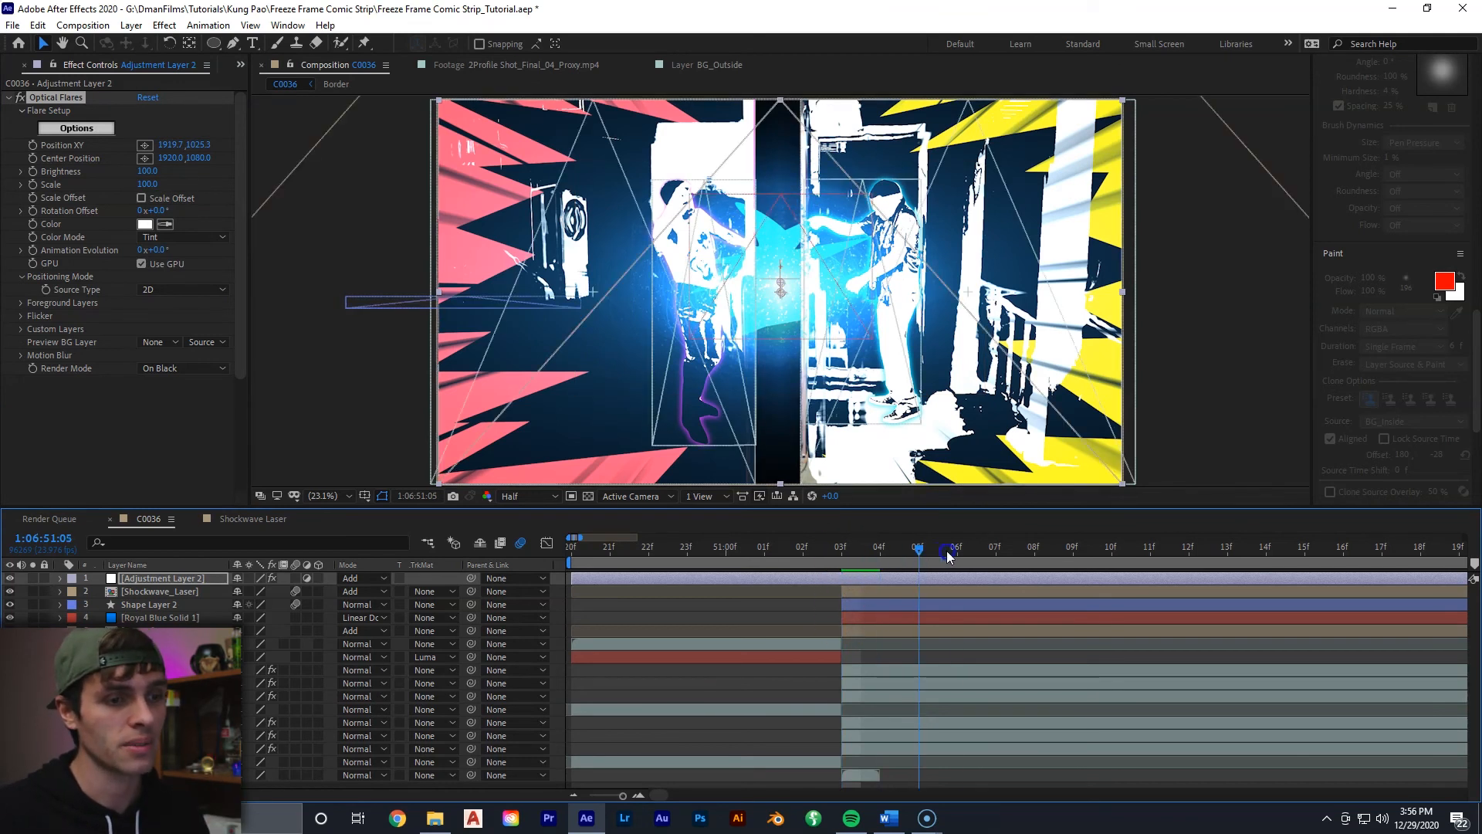
{"action": "left_click", "coordinate": [931, 580]}
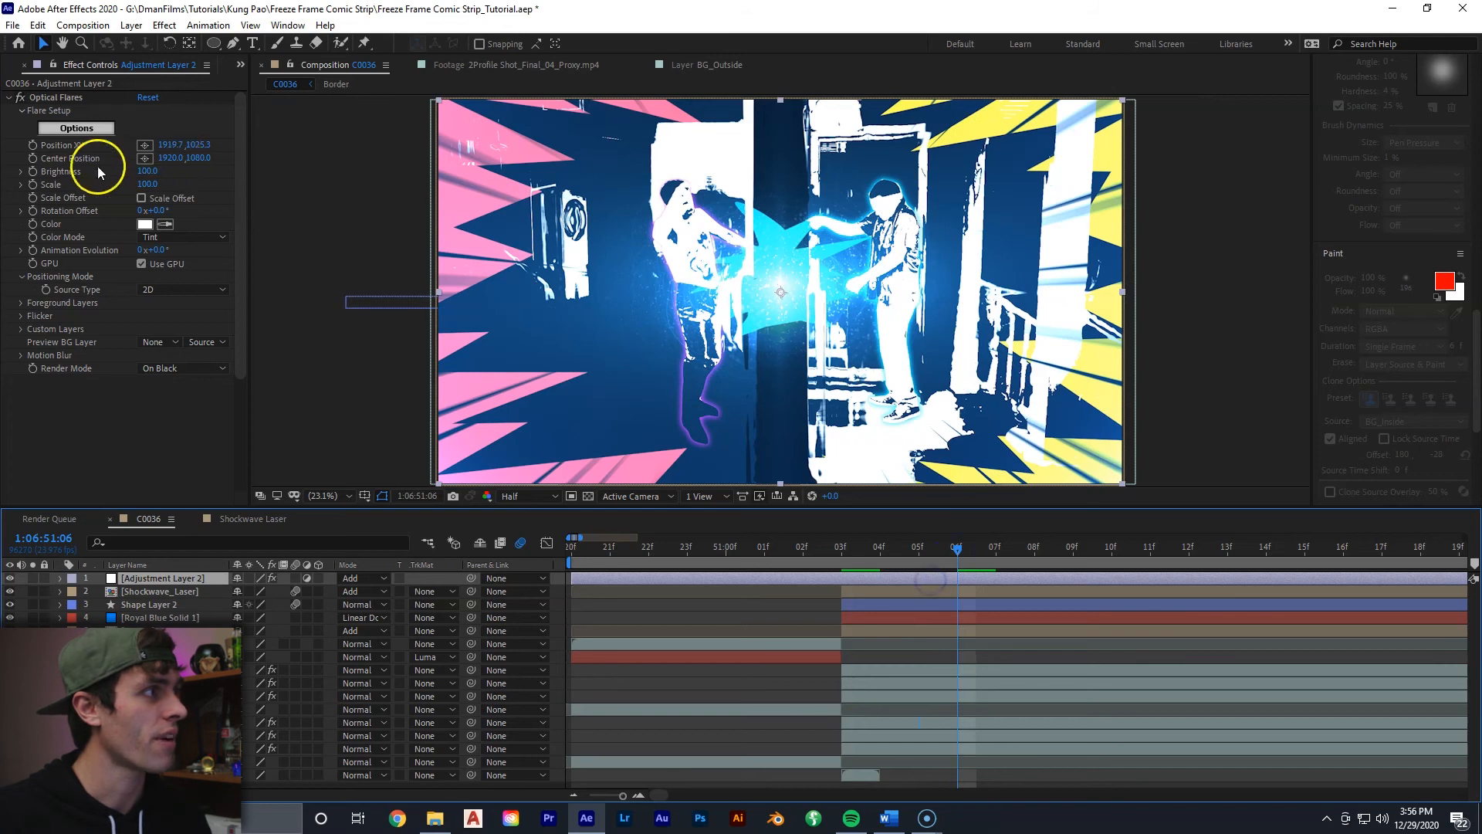
{"action": "left_click", "coordinate": [38, 178]}
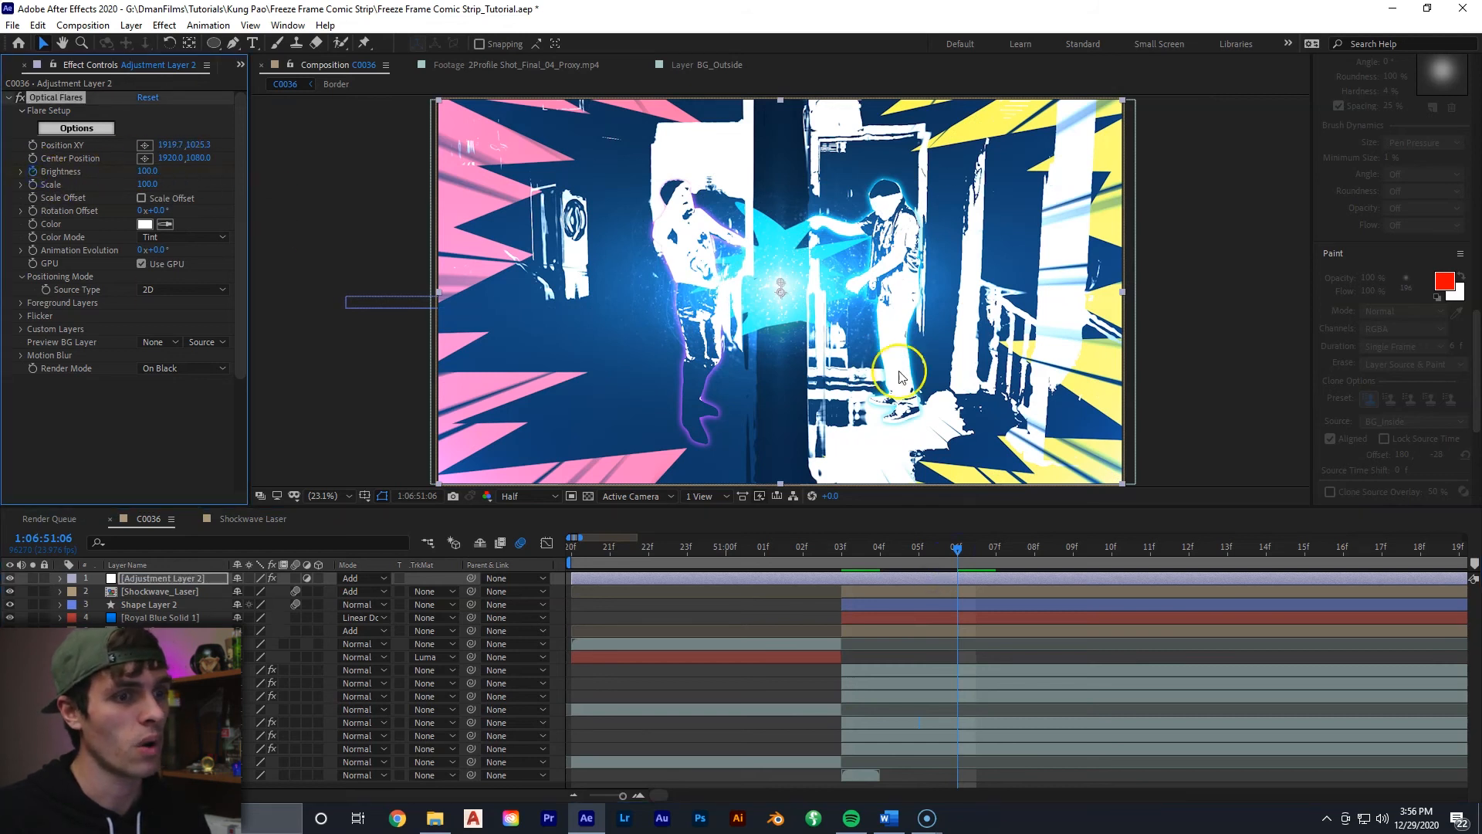
Keyframe the flare's brightness at 145 at 1:06:51:03 and at 0 at 1:06:51:01
{"action": "left_click_drag", "start_coordinate": [945, 554], "coordinate": [842, 558]}
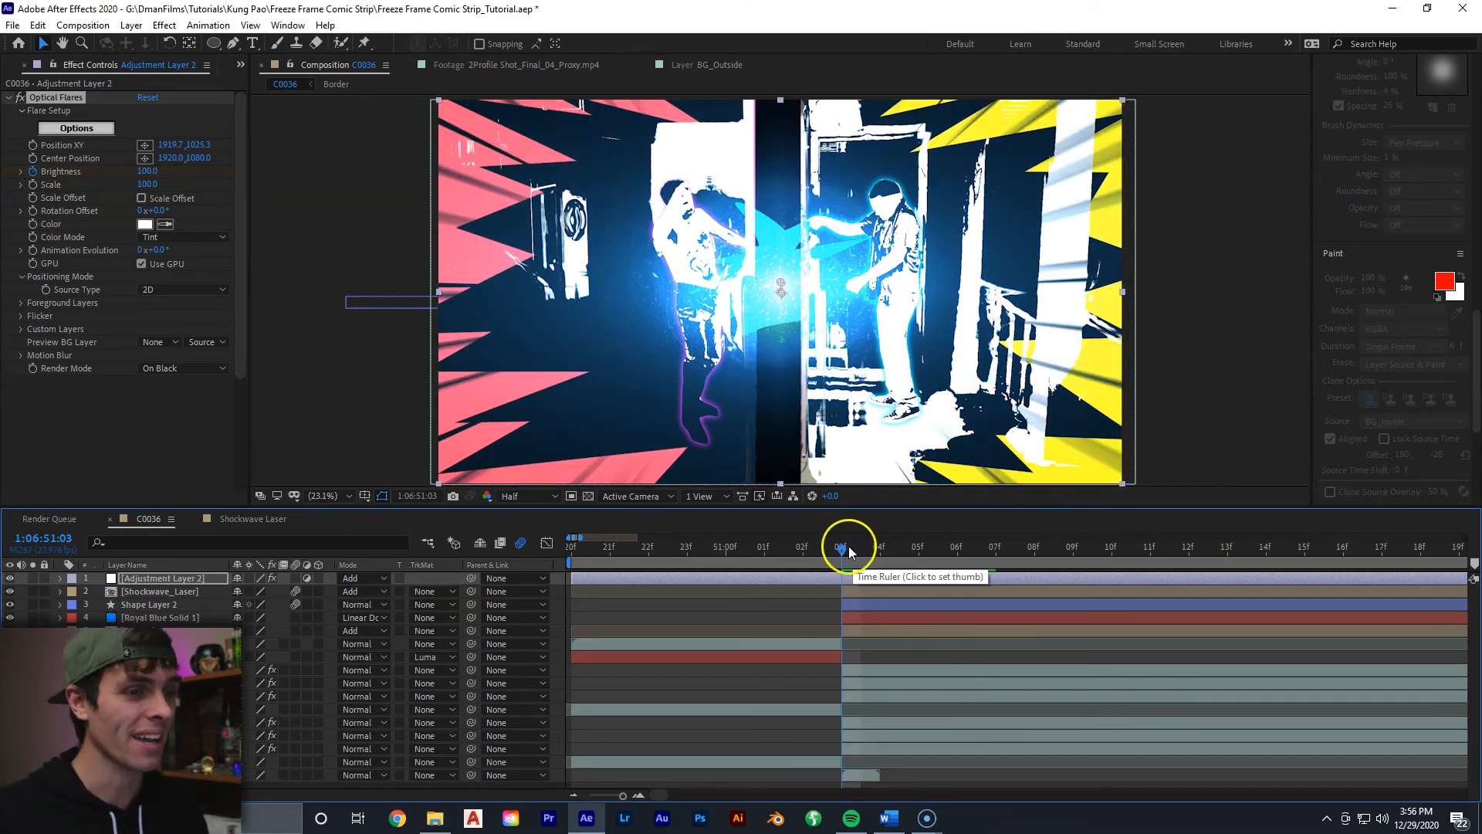
{"action": "left_click_drag", "start_coordinate": [147, 172], "coordinate": [149, 177]}
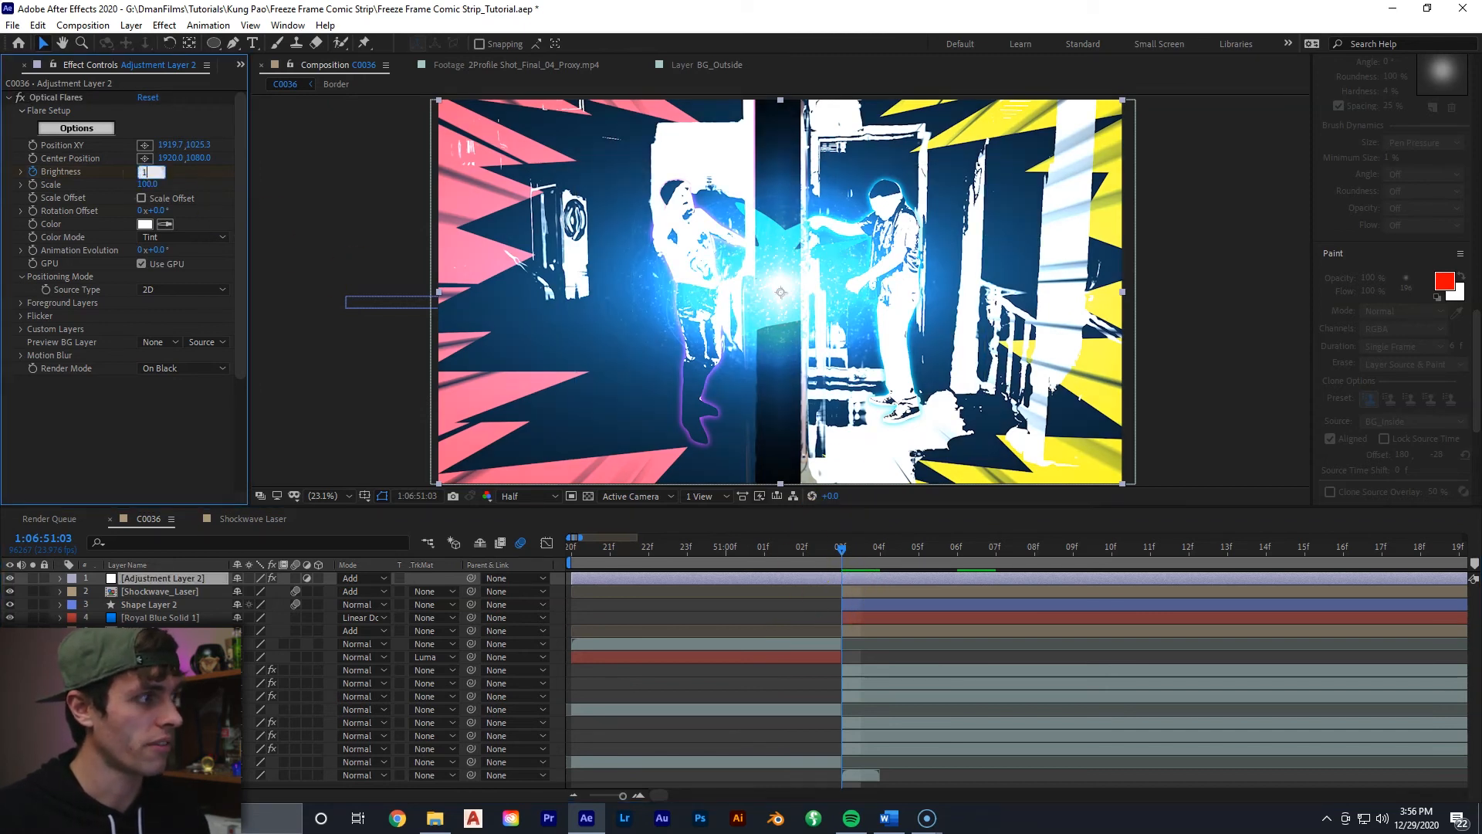
{"action": "key", "text": "Return"}
{"action": "left_click", "coordinate": [816, 549]}
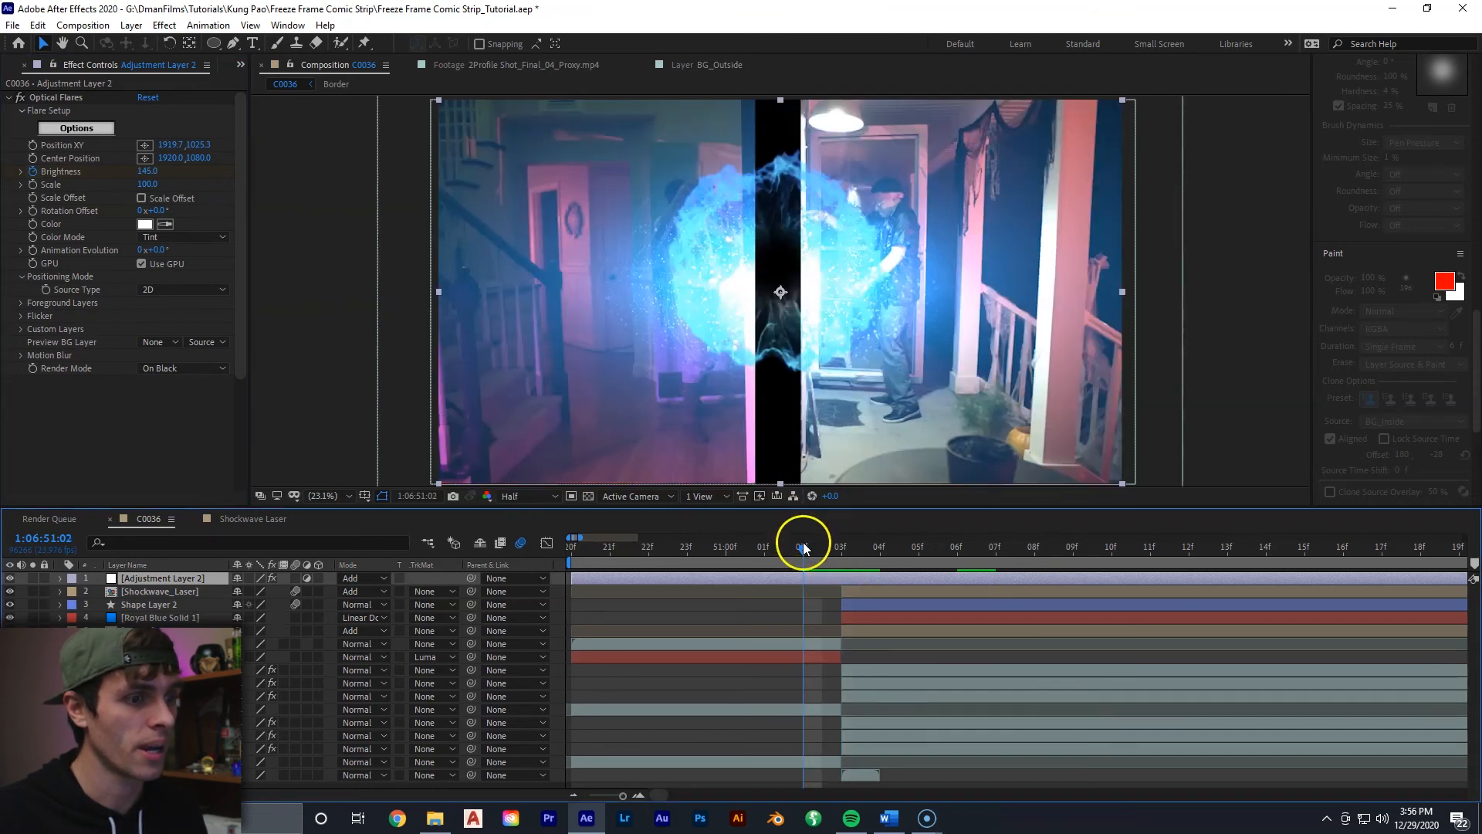
{"action": "left_click", "coordinate": [783, 550]}
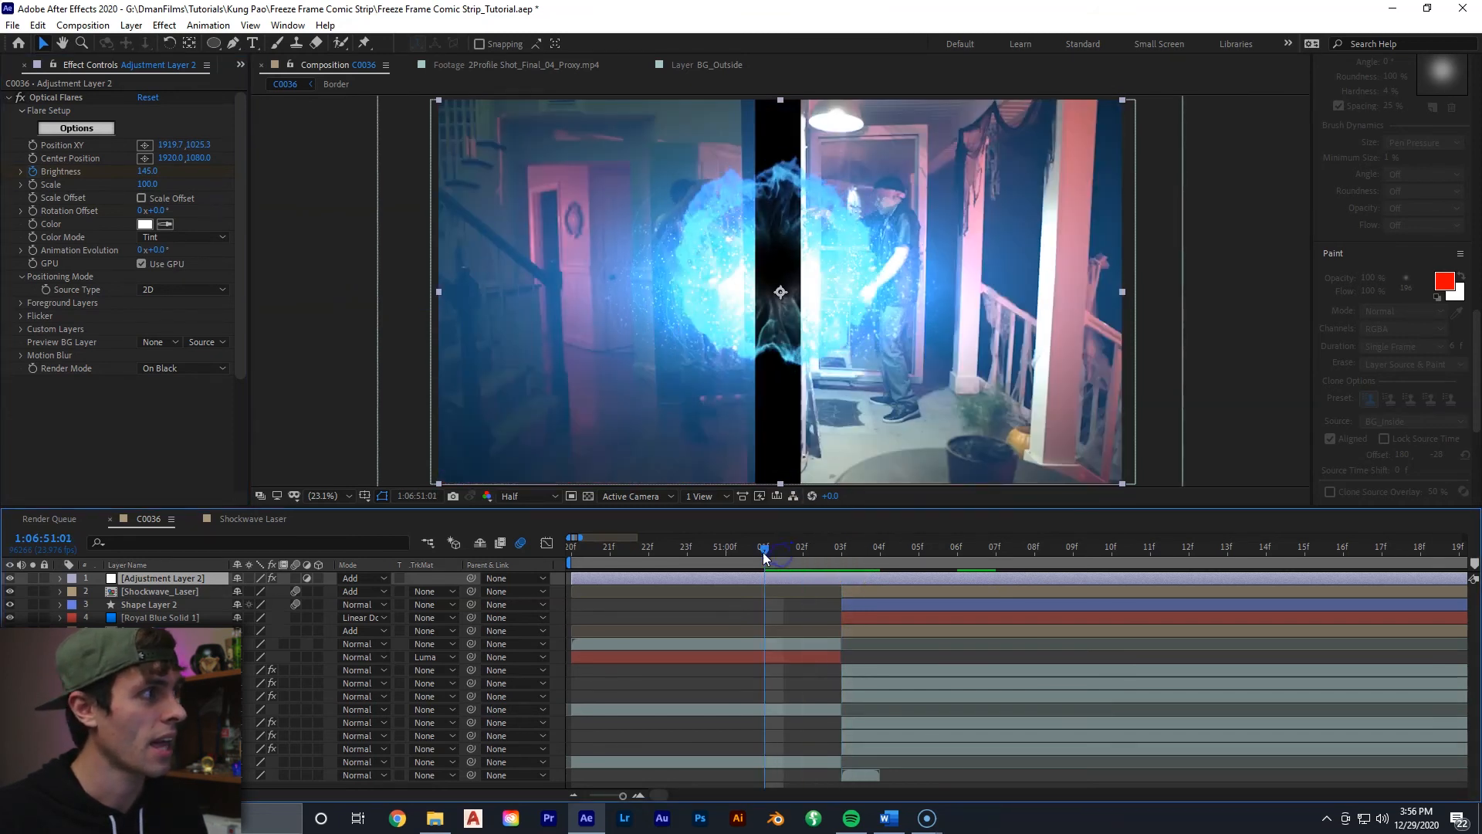
{"action": "left_click", "coordinate": [152, 173]}
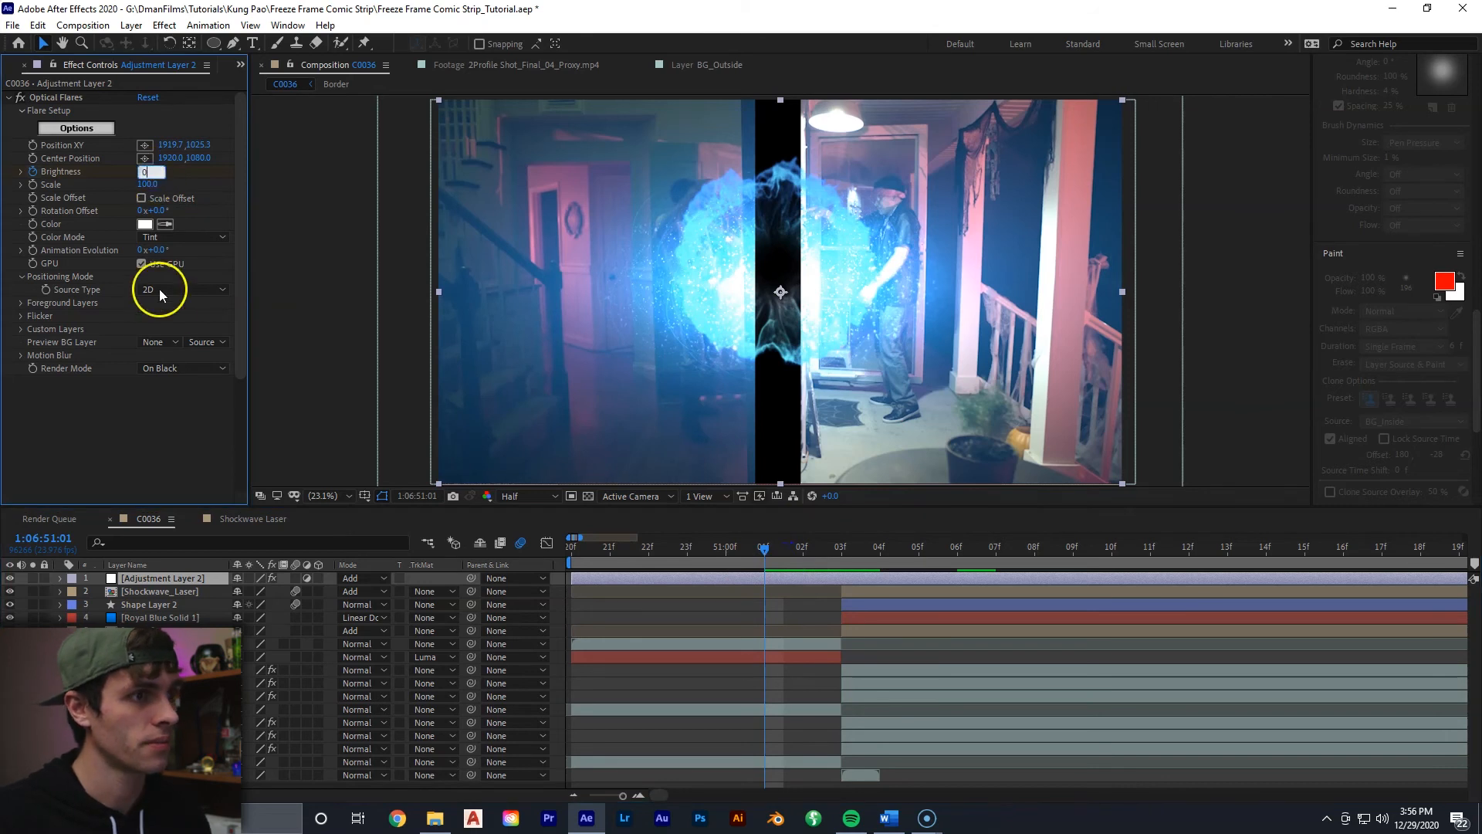
{"action": "key", "text": "Return"}
Reveal the adjustment layer's brightness keyframes and play back the flare from the start of the composition
{"action": "key", "text": "u"}
{"action": "key", "text": "Home"}
{"action": "key", "text": "space"}
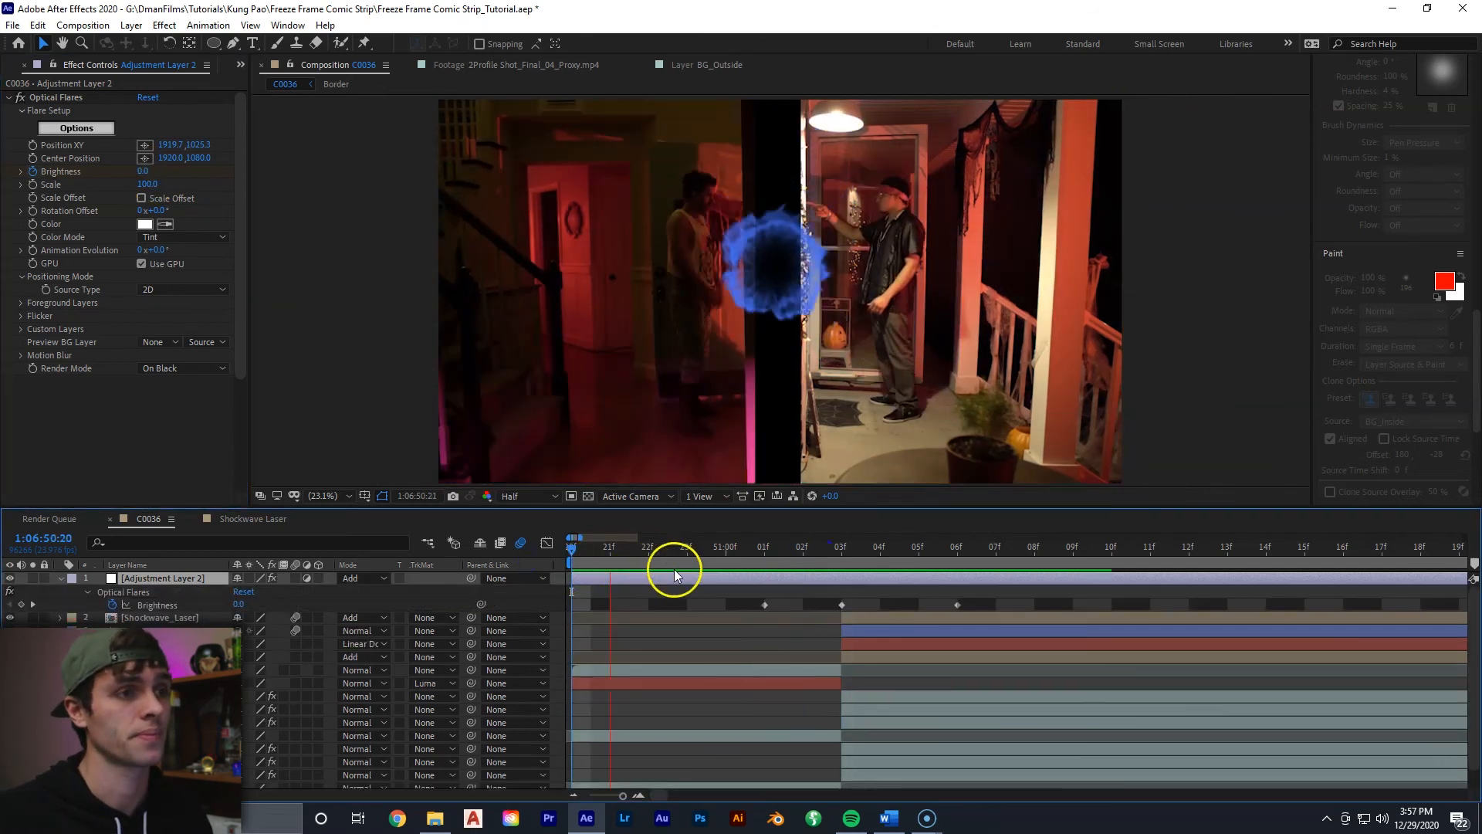
{"action": "key", "text": "space"}
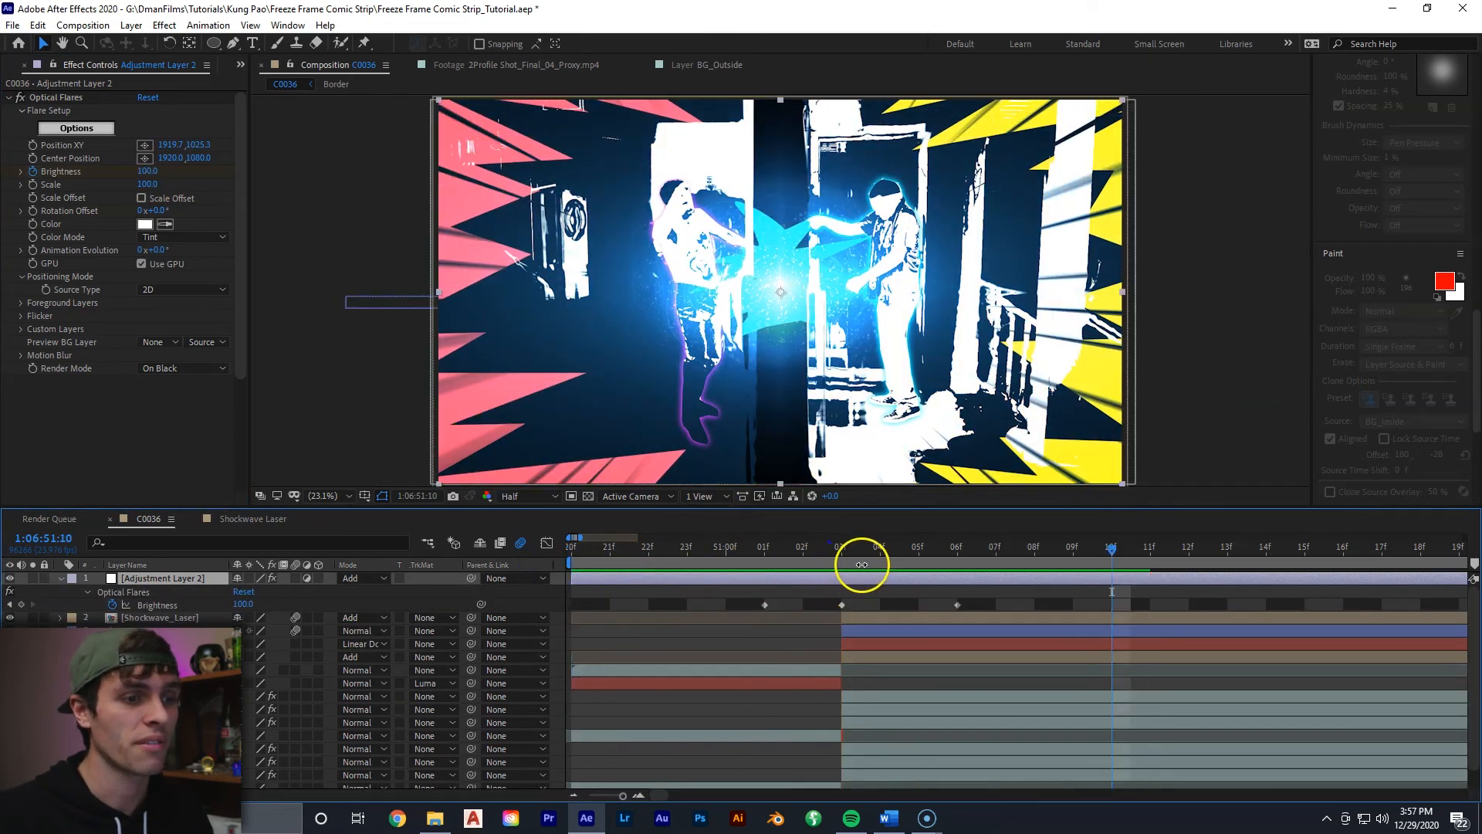
Select the brightness keyframe at 1:06:51:03 and open its value for editing
{"action": "left_click", "coordinate": [847, 550]}
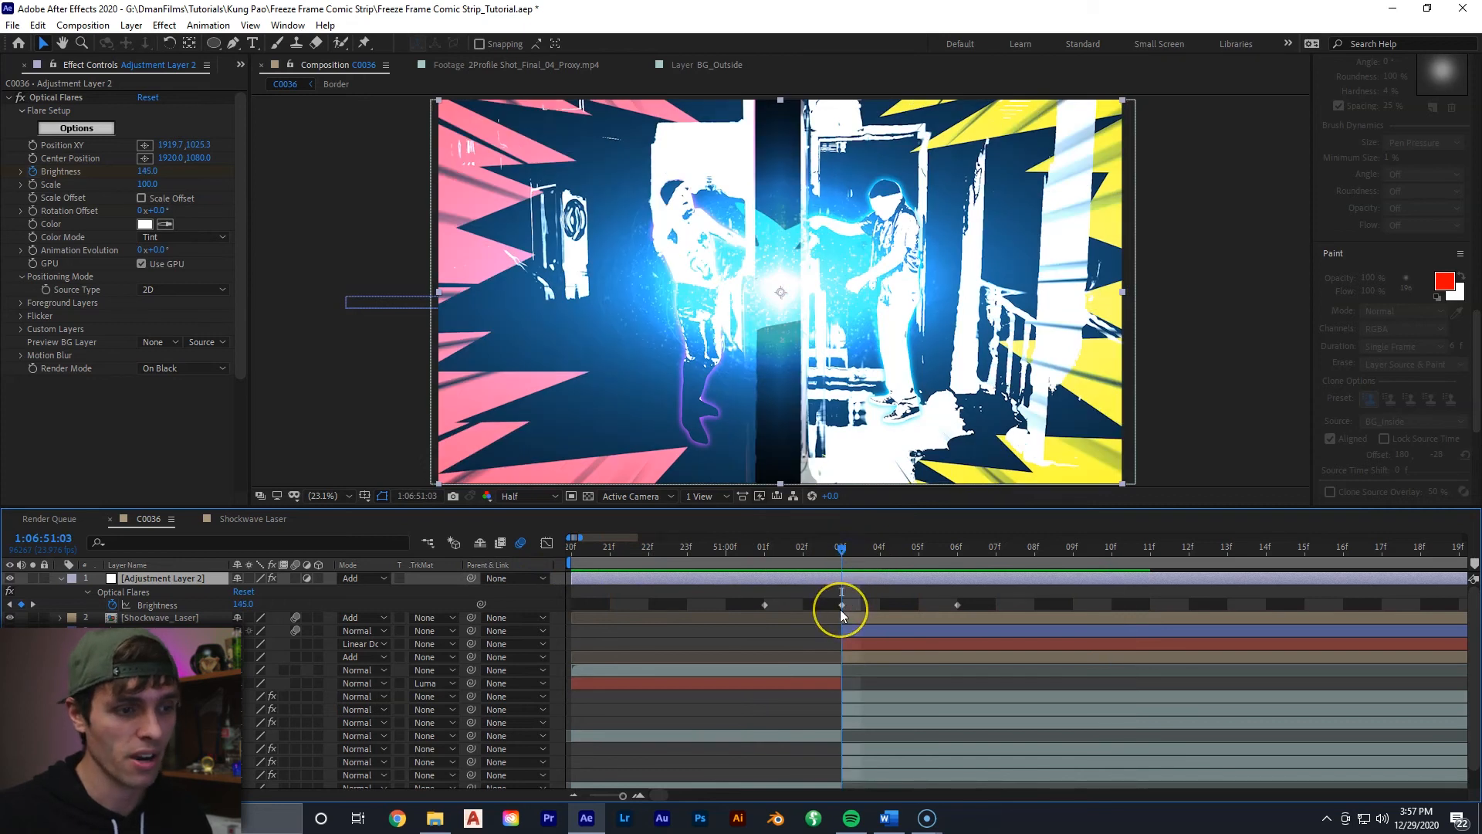
{"action": "left_click", "coordinate": [842, 606]}
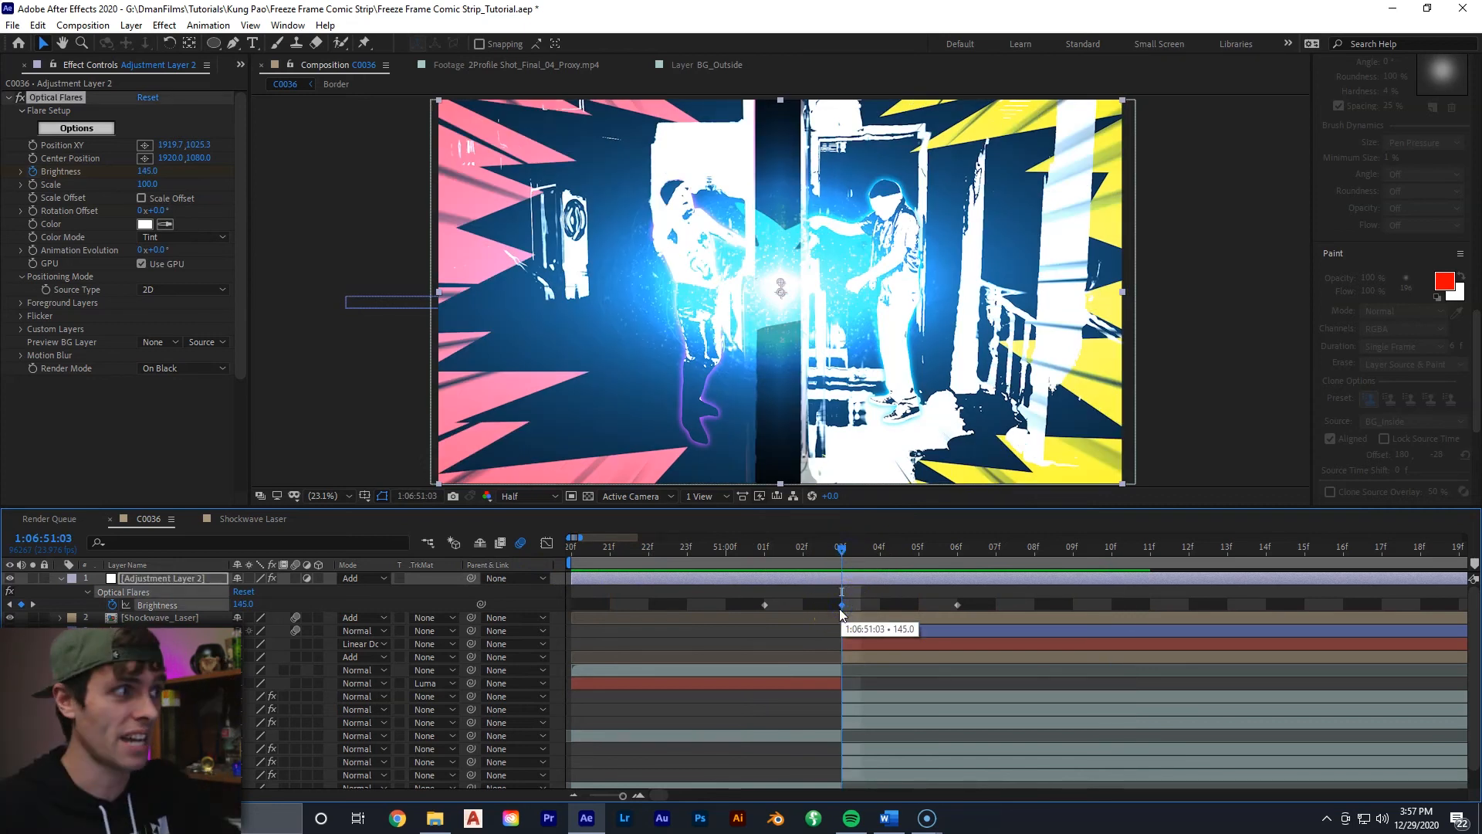
{"action": "left_click", "coordinate": [148, 170]}
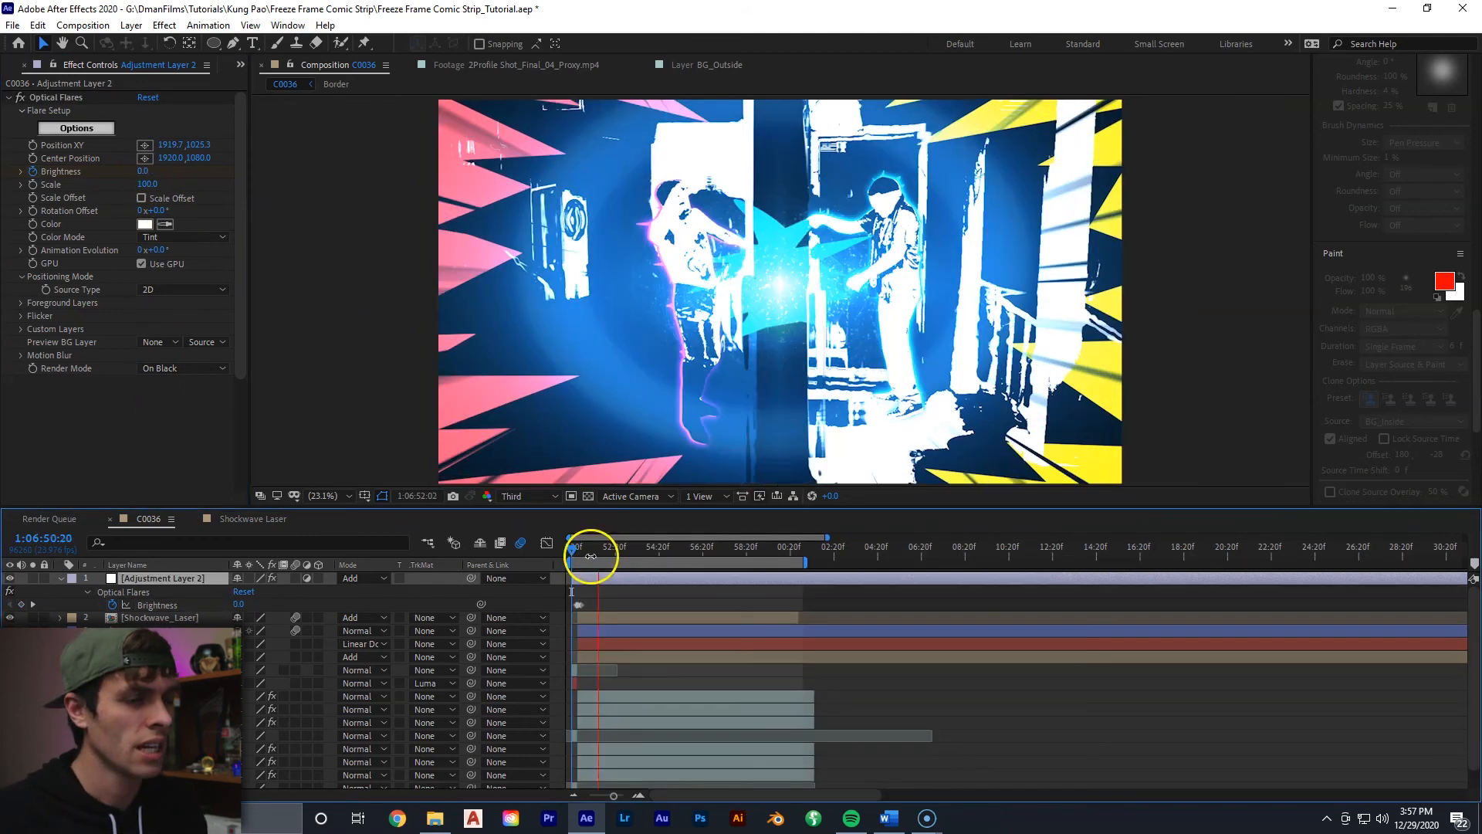
Play back the freeze frame from 1:06:50:20 to review the flare with the shockwave rings, and look through the layer stack
{"action": "left_click_drag", "start_coordinate": [591, 556], "coordinate": [557, 556]}
{"action": "key", "text": "space"}
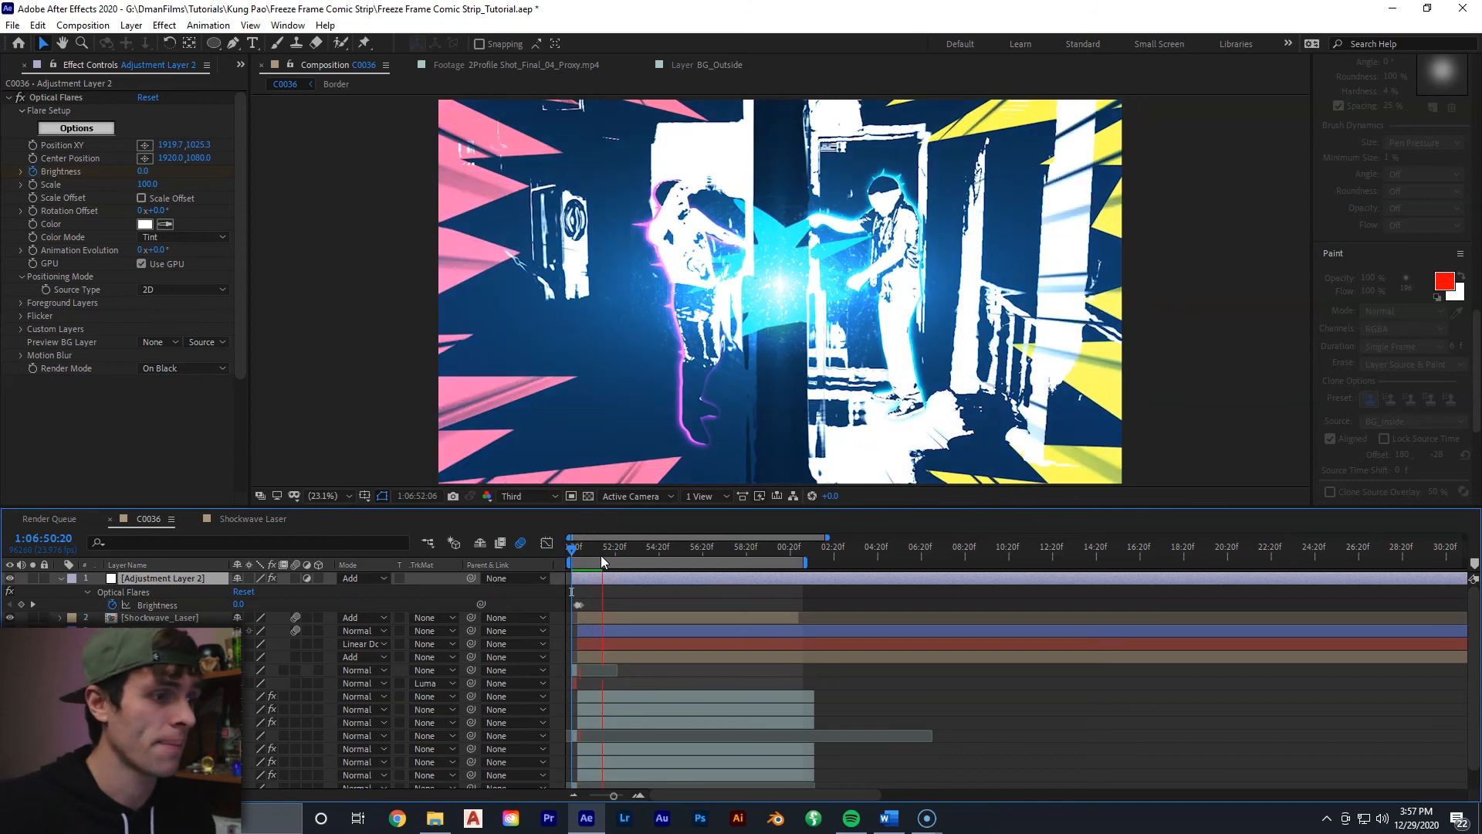
{"action": "left_click", "coordinate": [650, 650]}
{"action": "scroll", "coordinate": [649, 658], "scroll_direction": "down", "scroll_amount": 1}
{"action": "left_click", "coordinate": [599, 619]}
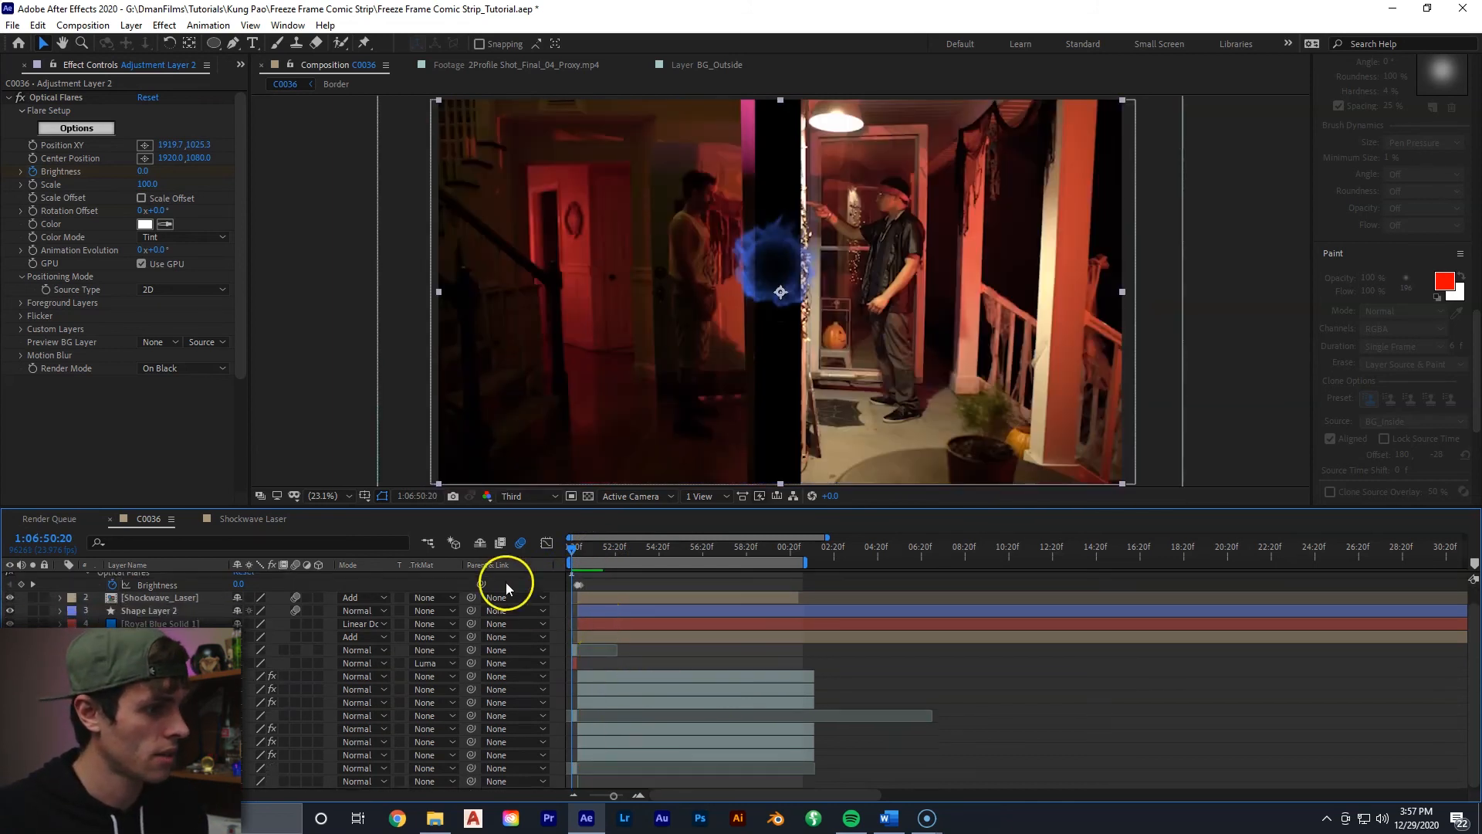
{"action": "scroll", "coordinate": [616, 684], "scroll_direction": "up", "scroll_amount": 1}
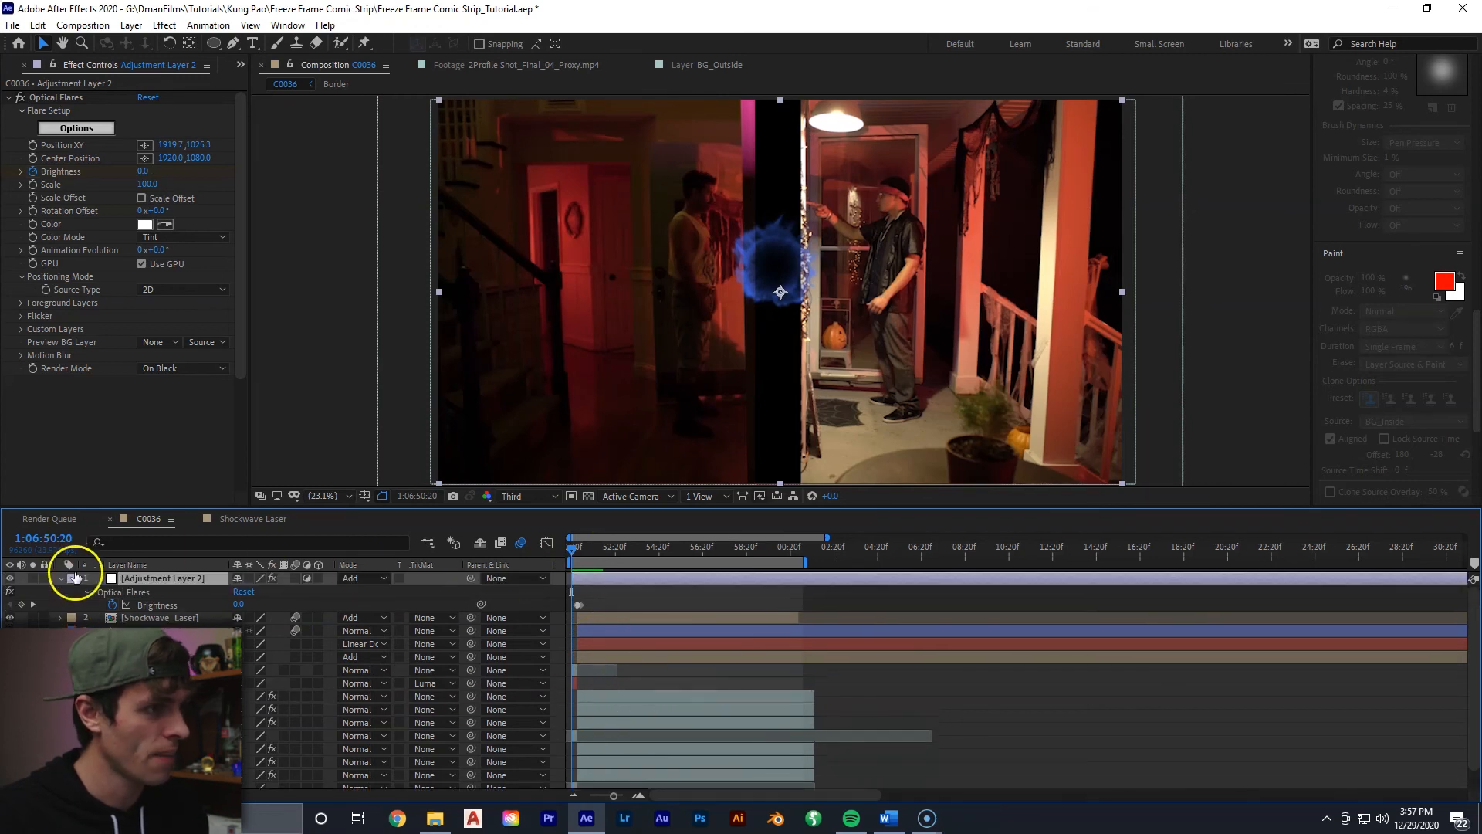
Collapse the flare adjustment layer's properties and scrub the freeze frame to 1:06:51:22
{"action": "left_click", "coordinate": [61, 580]}
{"action": "left_click", "coordinate": [589, 548]}
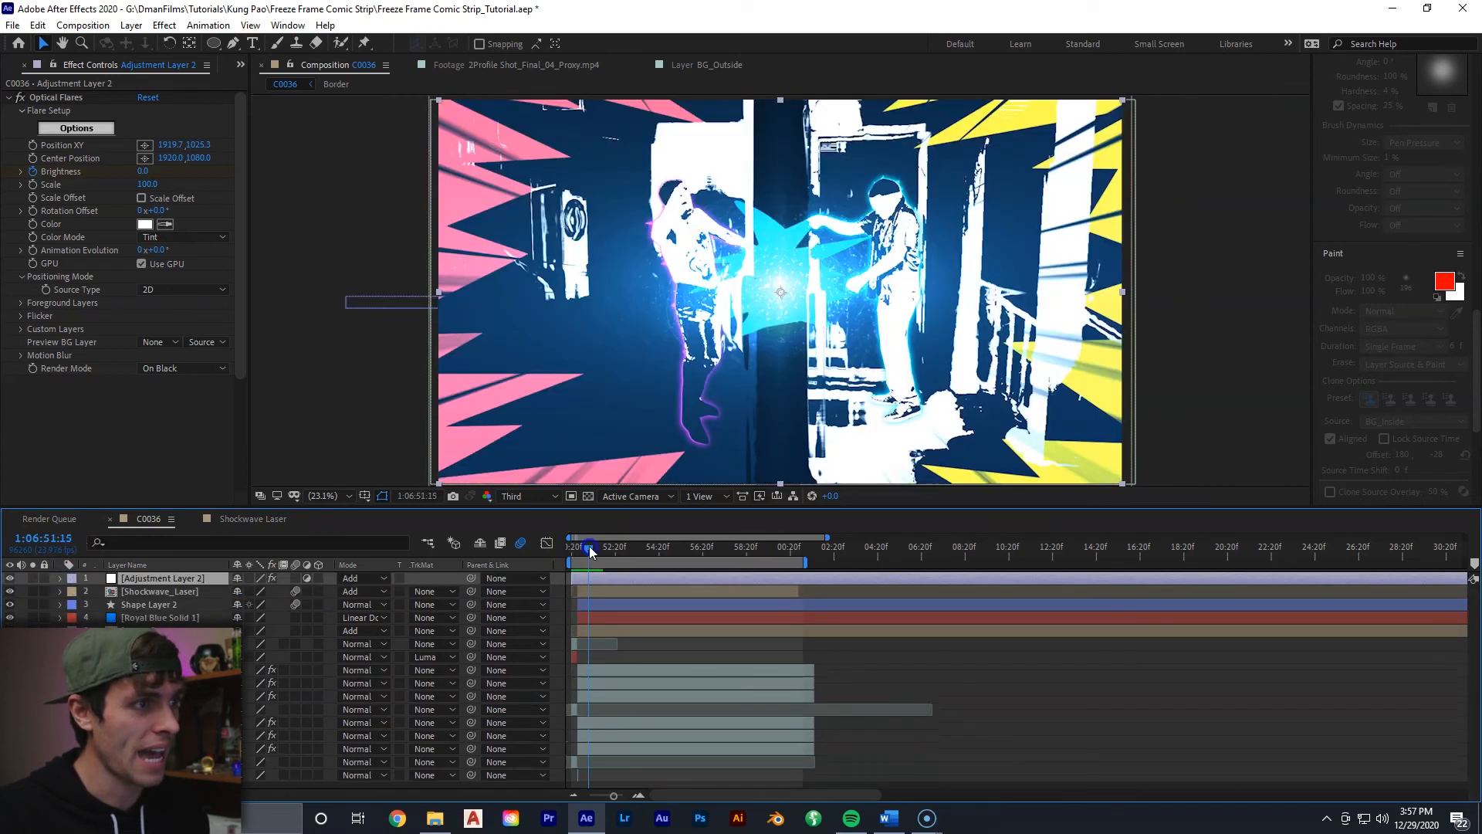
{"action": "left_click_drag", "start_coordinate": [588, 554], "coordinate": [595, 553]}
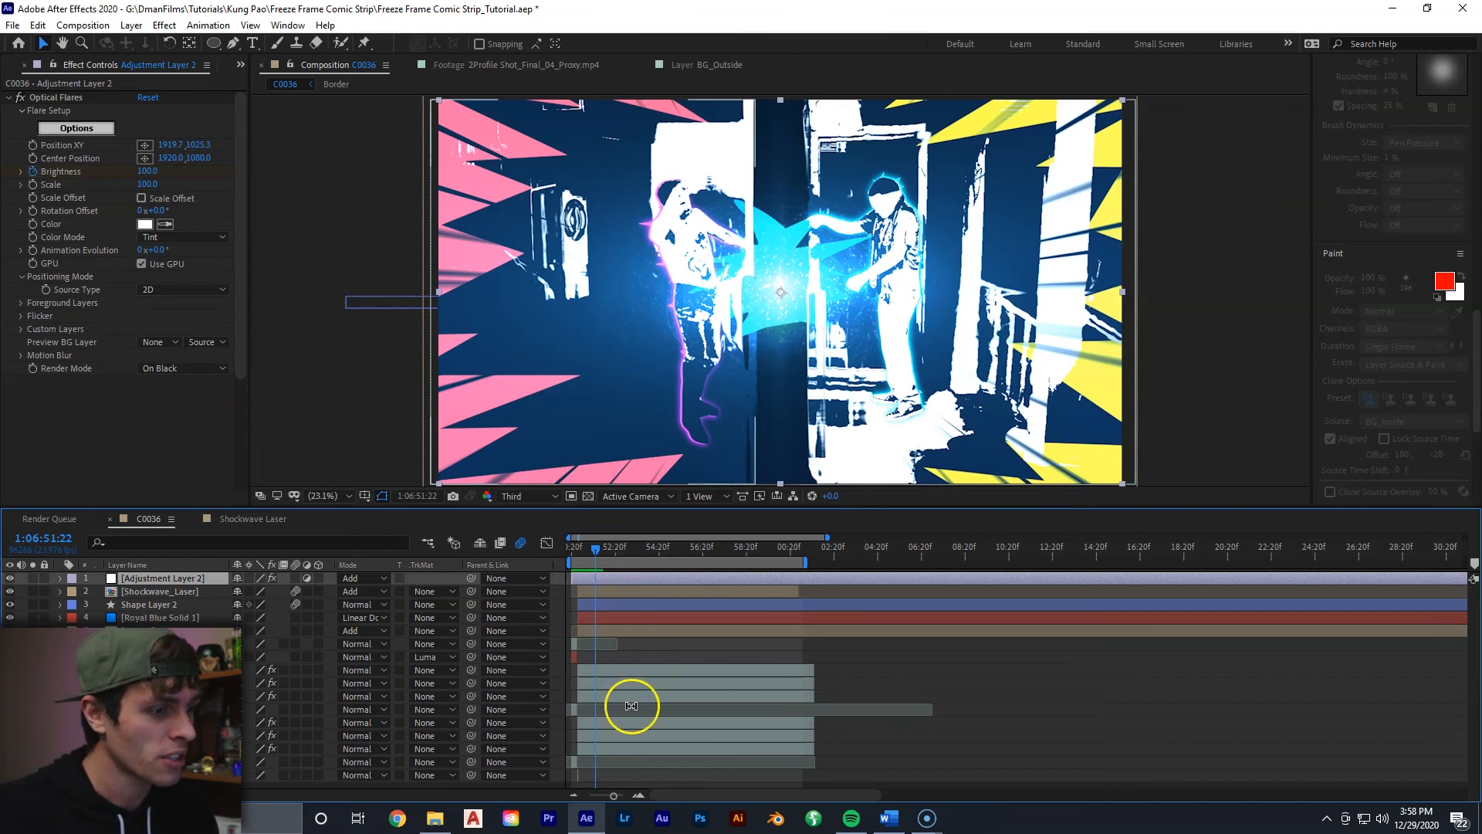
Create a 3840 × 2160 dark purple solid with colour 180025 and move it to the bottom of the layer stack
{"action": "right_click", "coordinate": [786, 775]}
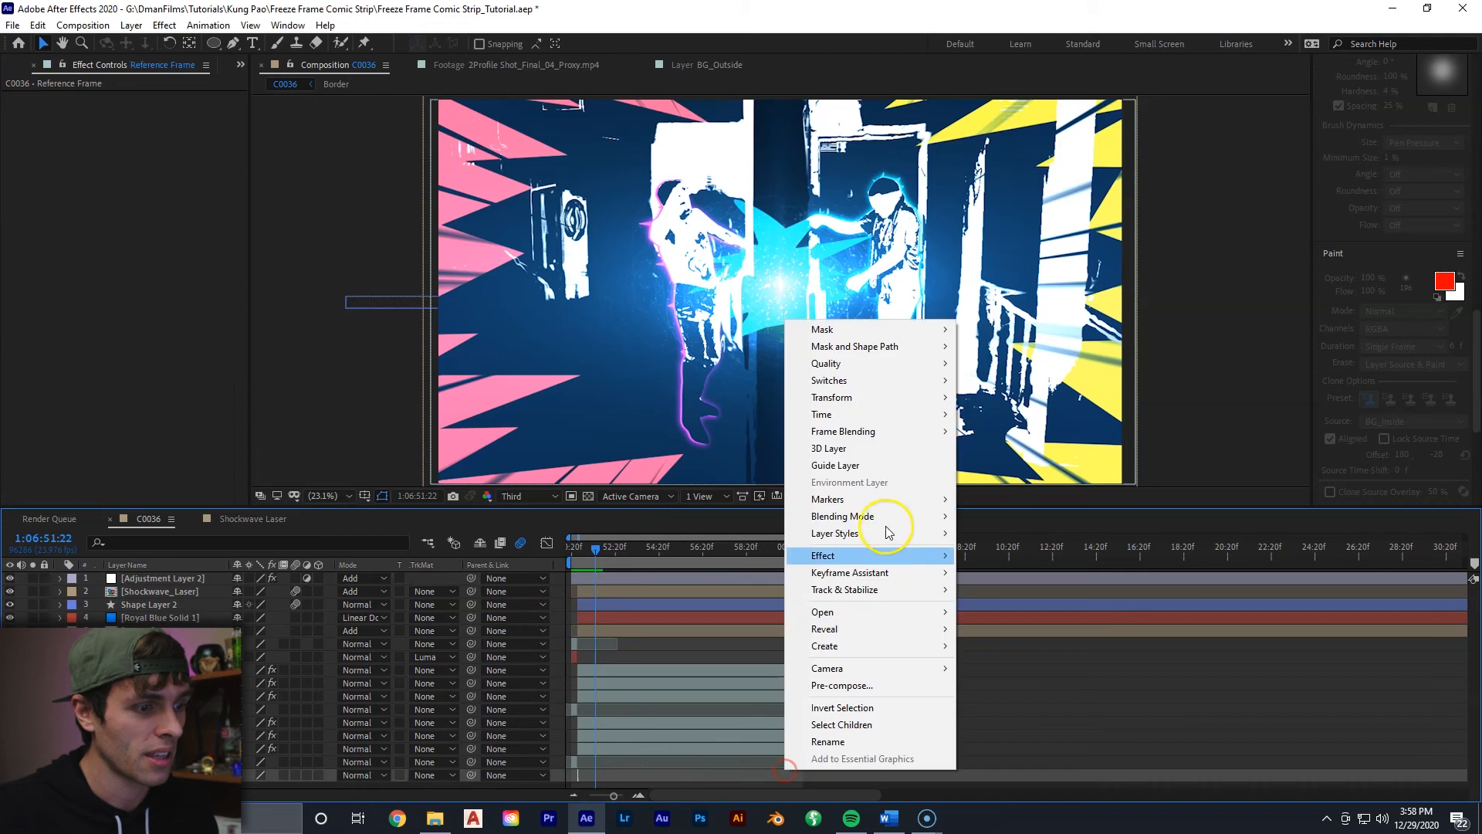
{"action": "right_click", "coordinate": [561, 622]}
{"action": "mouse_move", "coordinate": [591, 629]}
{"action": "left_click", "coordinate": [826, 675]}
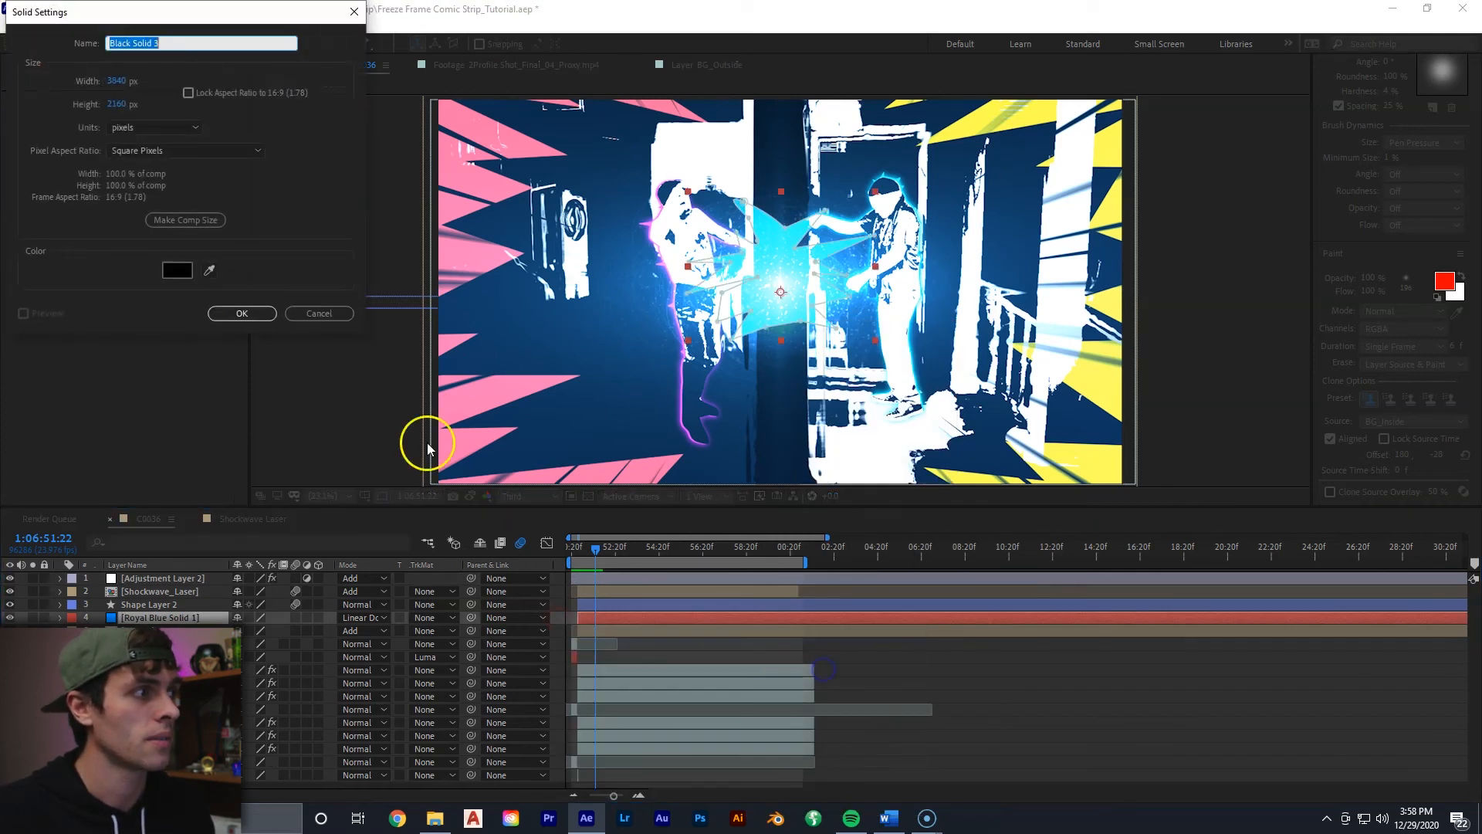
{"action": "left_click", "coordinate": [182, 269]}
{"action": "left_click", "coordinate": [228, 204]}
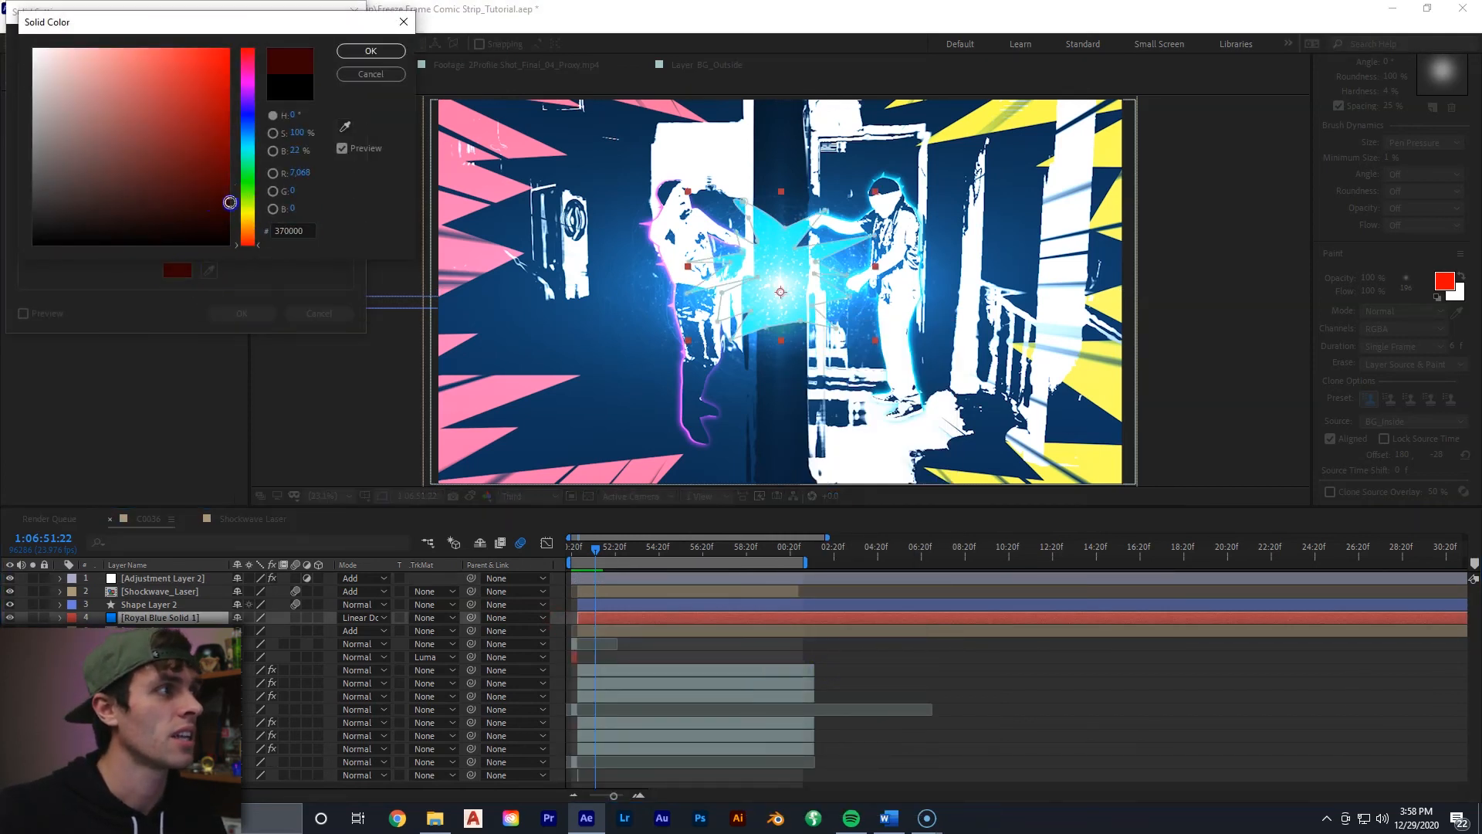
{"action": "left_click_drag", "start_coordinate": [247, 204], "coordinate": [252, 91]}
{"action": "left_click_drag", "start_coordinate": [225, 172], "coordinate": [231, 215]}
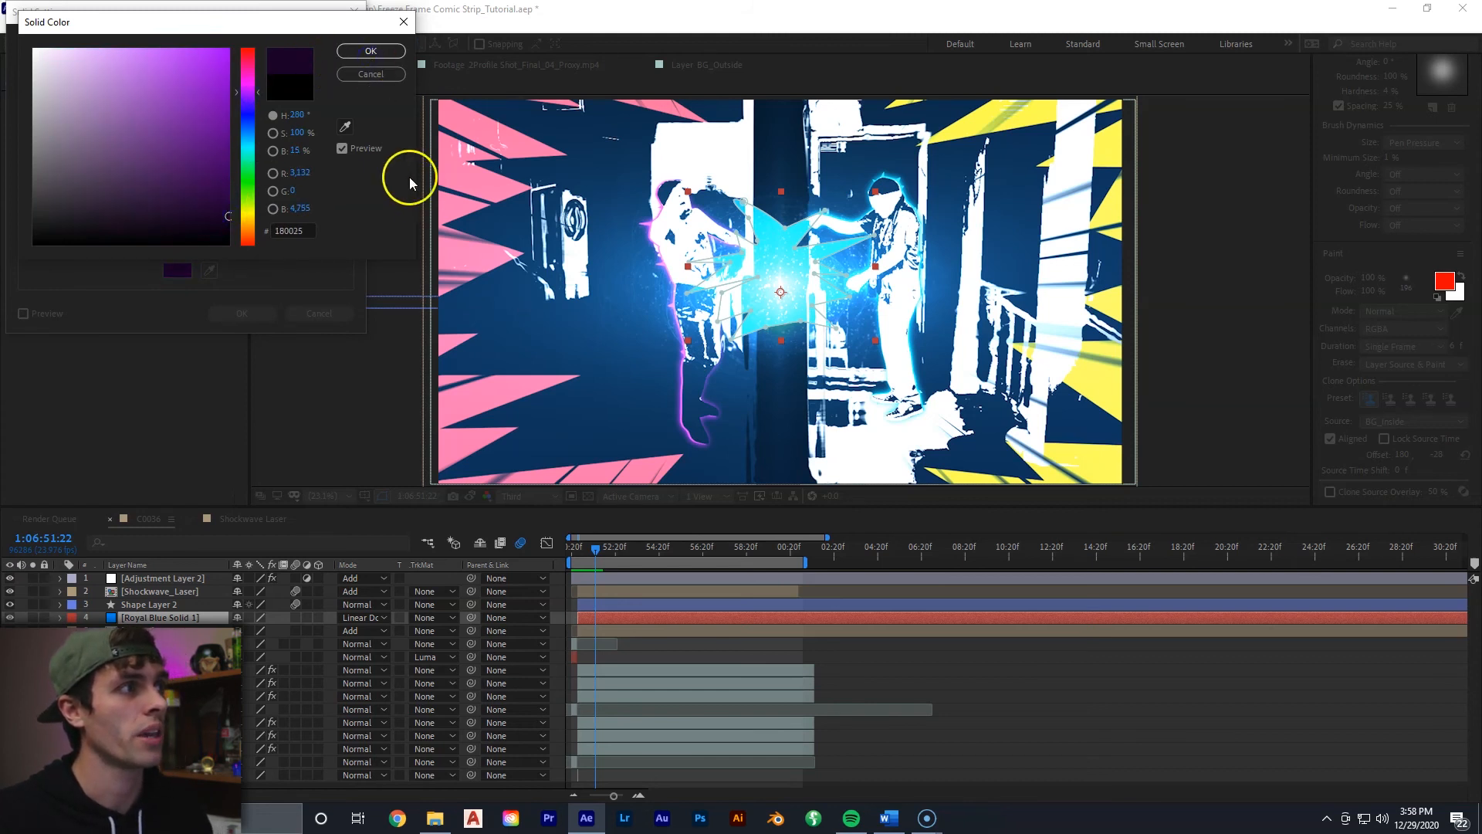
{"action": "left_click", "coordinate": [371, 51]}
{"action": "left_click", "coordinate": [246, 313]}
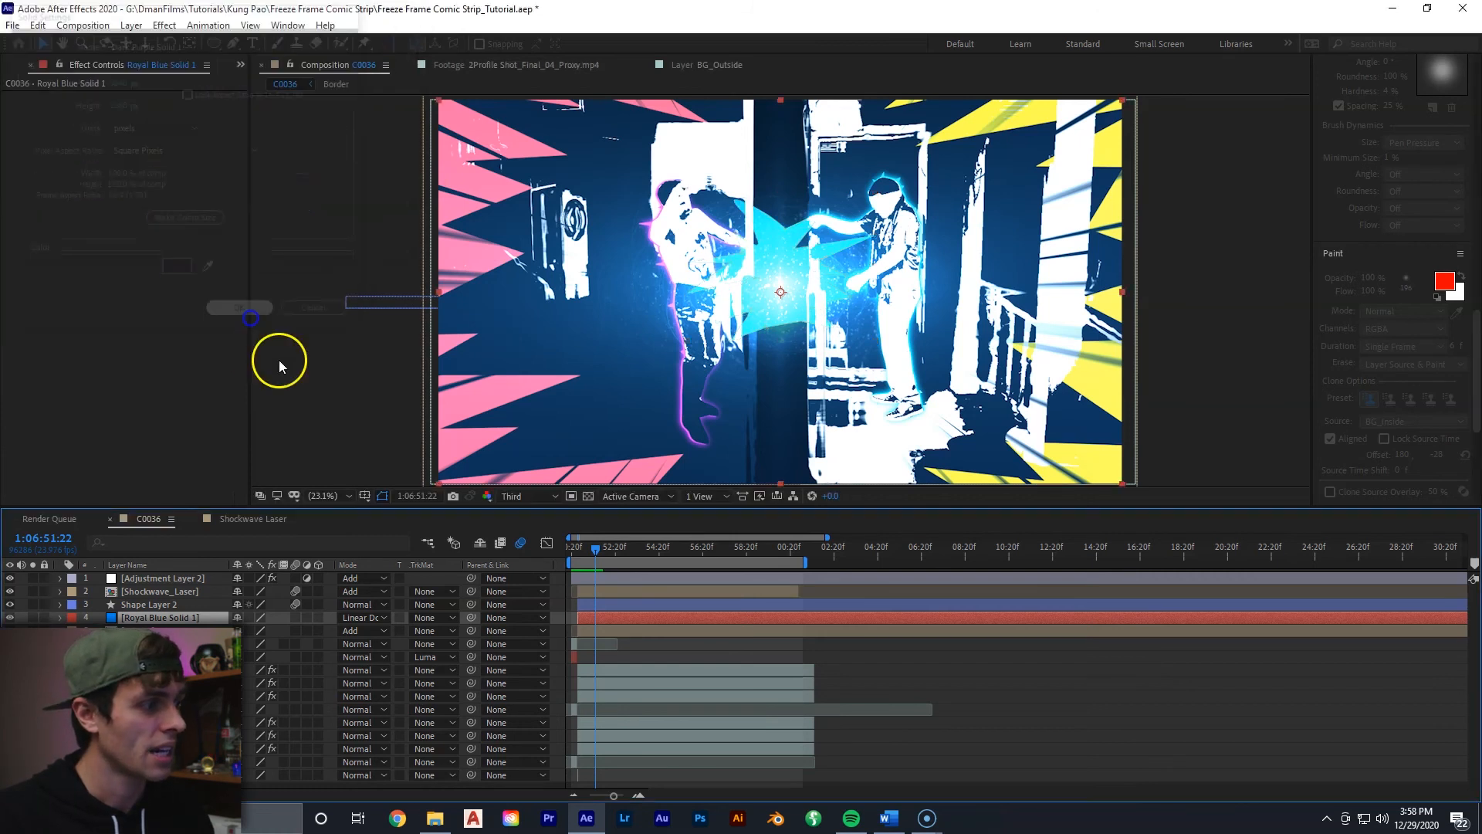
{"action": "left_click_drag", "start_coordinate": [210, 617], "coordinate": [210, 780]}
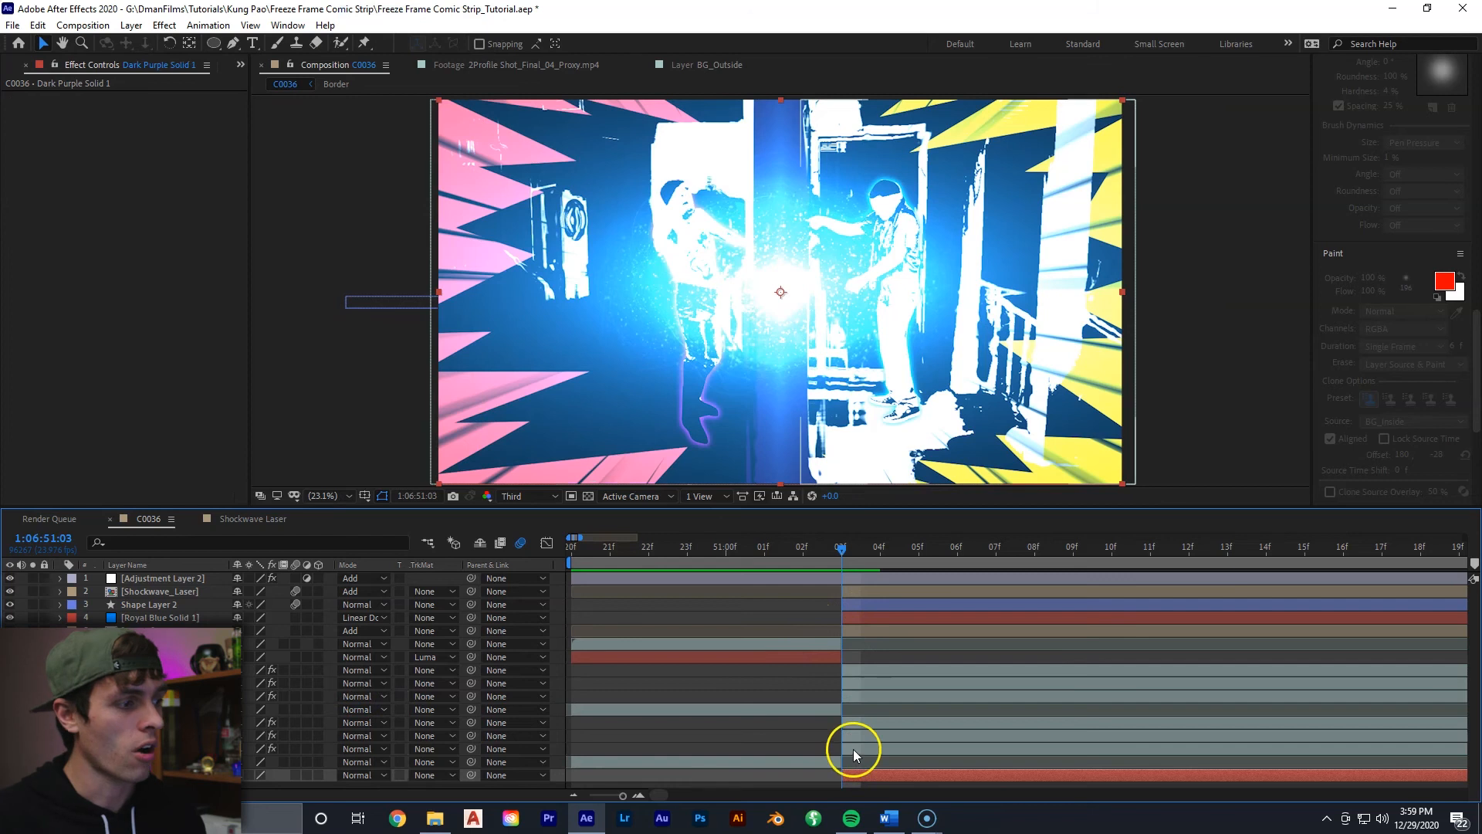
Set the blending mode of the BG_Inside and BG_Outside layers to Add
{"action": "left_click", "coordinate": [852, 749]}
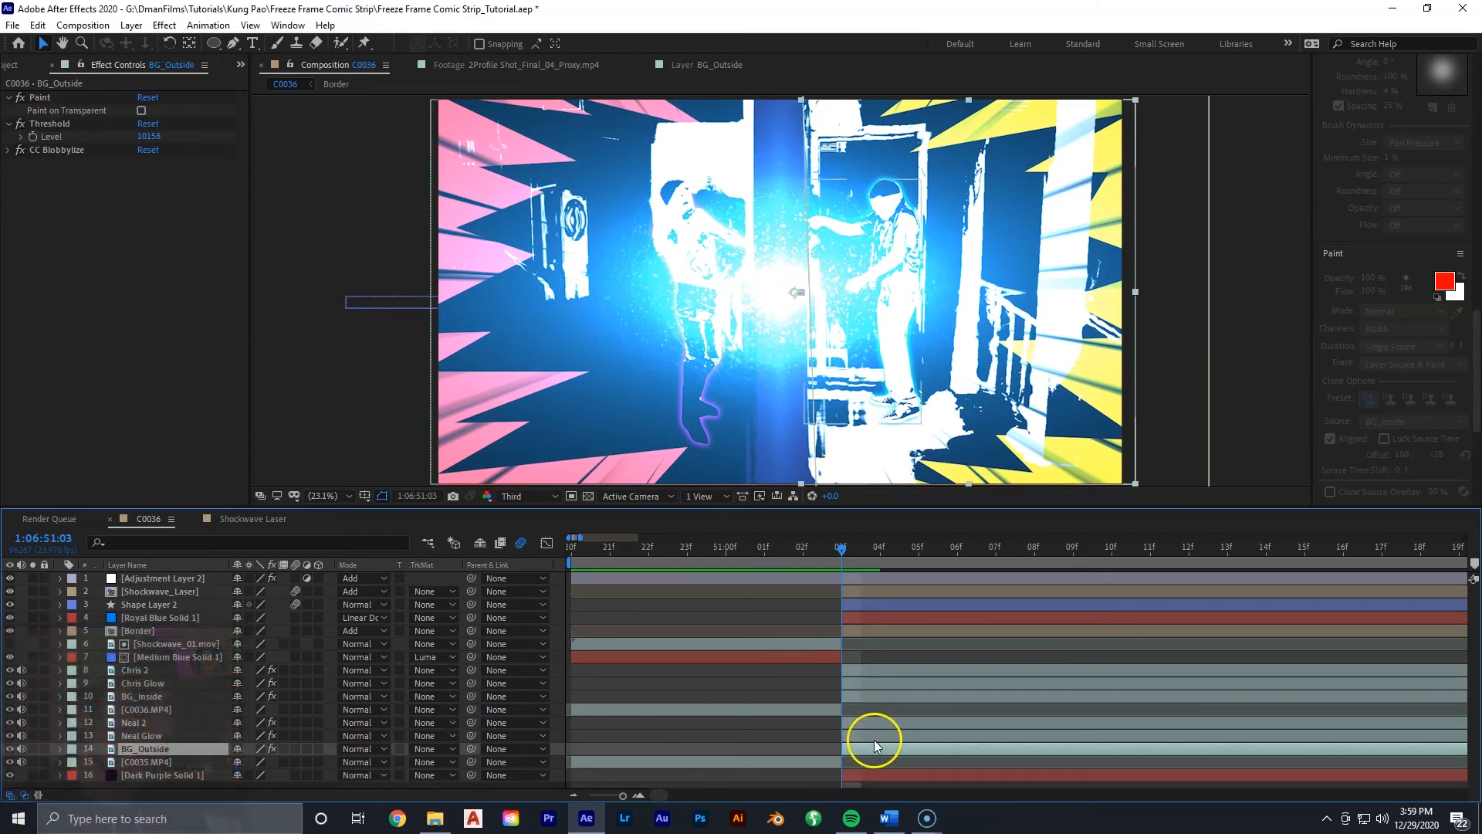
{"action": "left_click", "coordinate": [957, 696]}
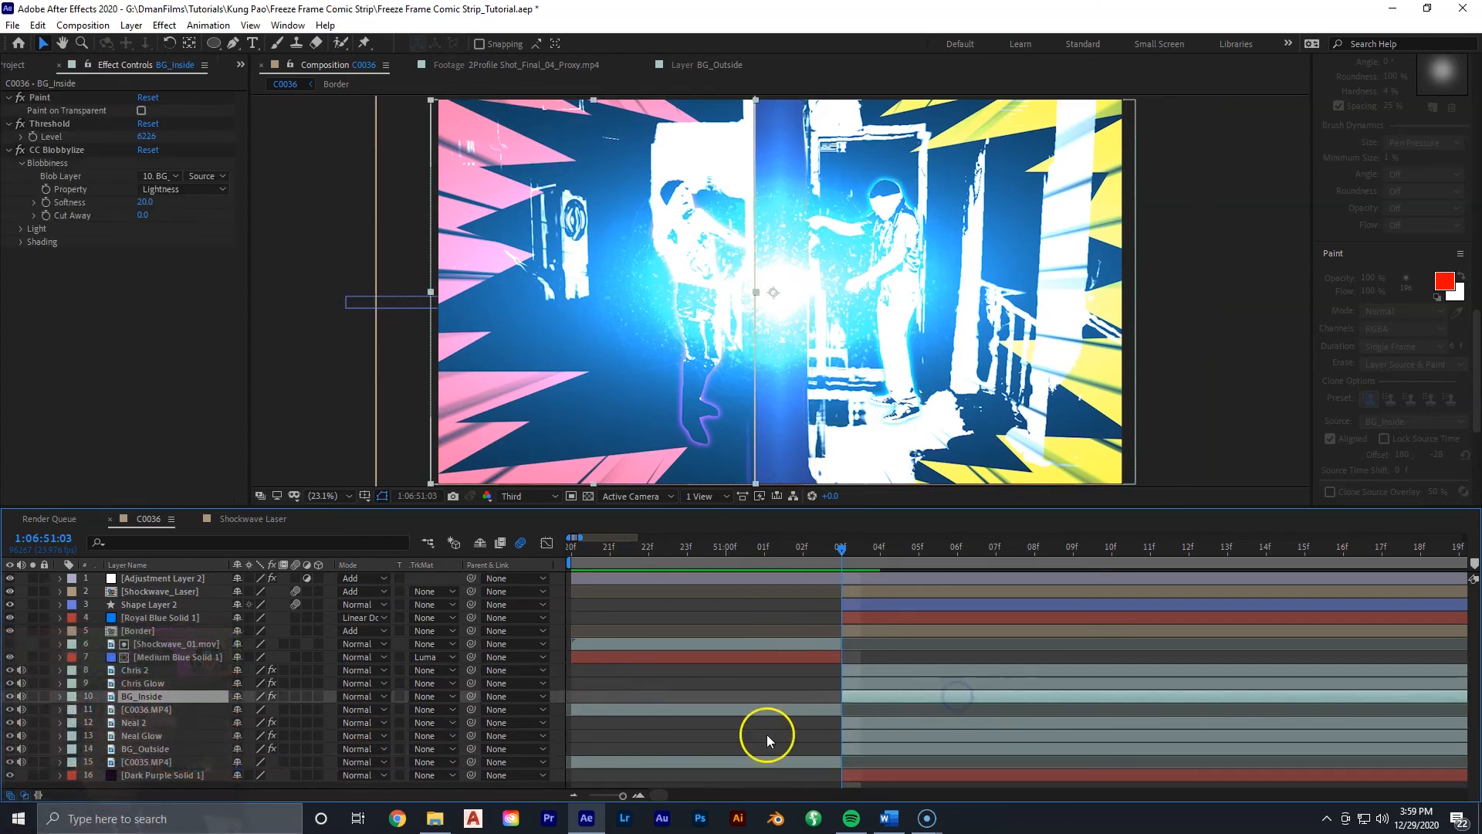
{"action": "left_click", "coordinate": [362, 697]}
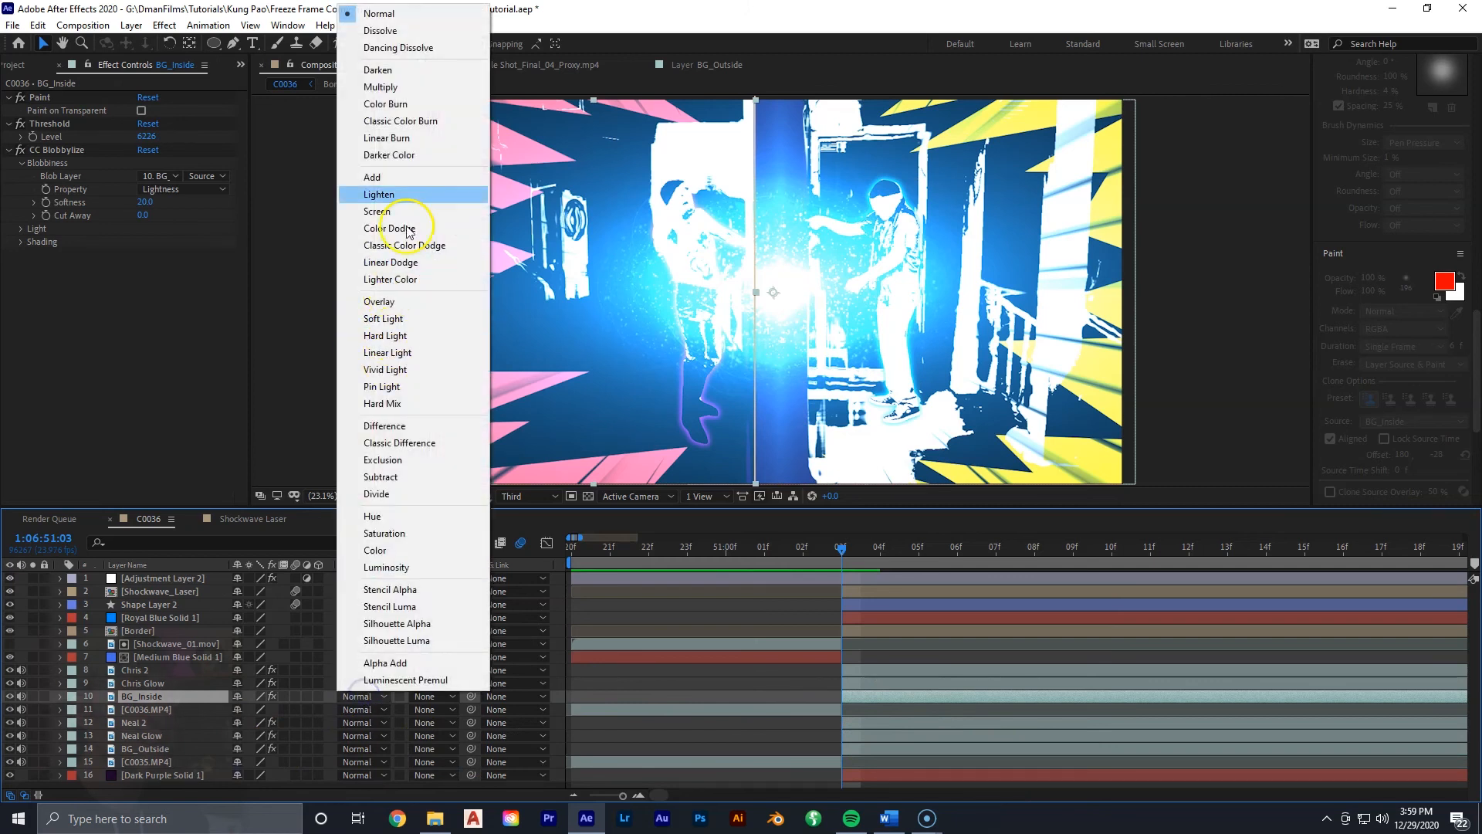
{"action": "left_click", "coordinate": [416, 178]}
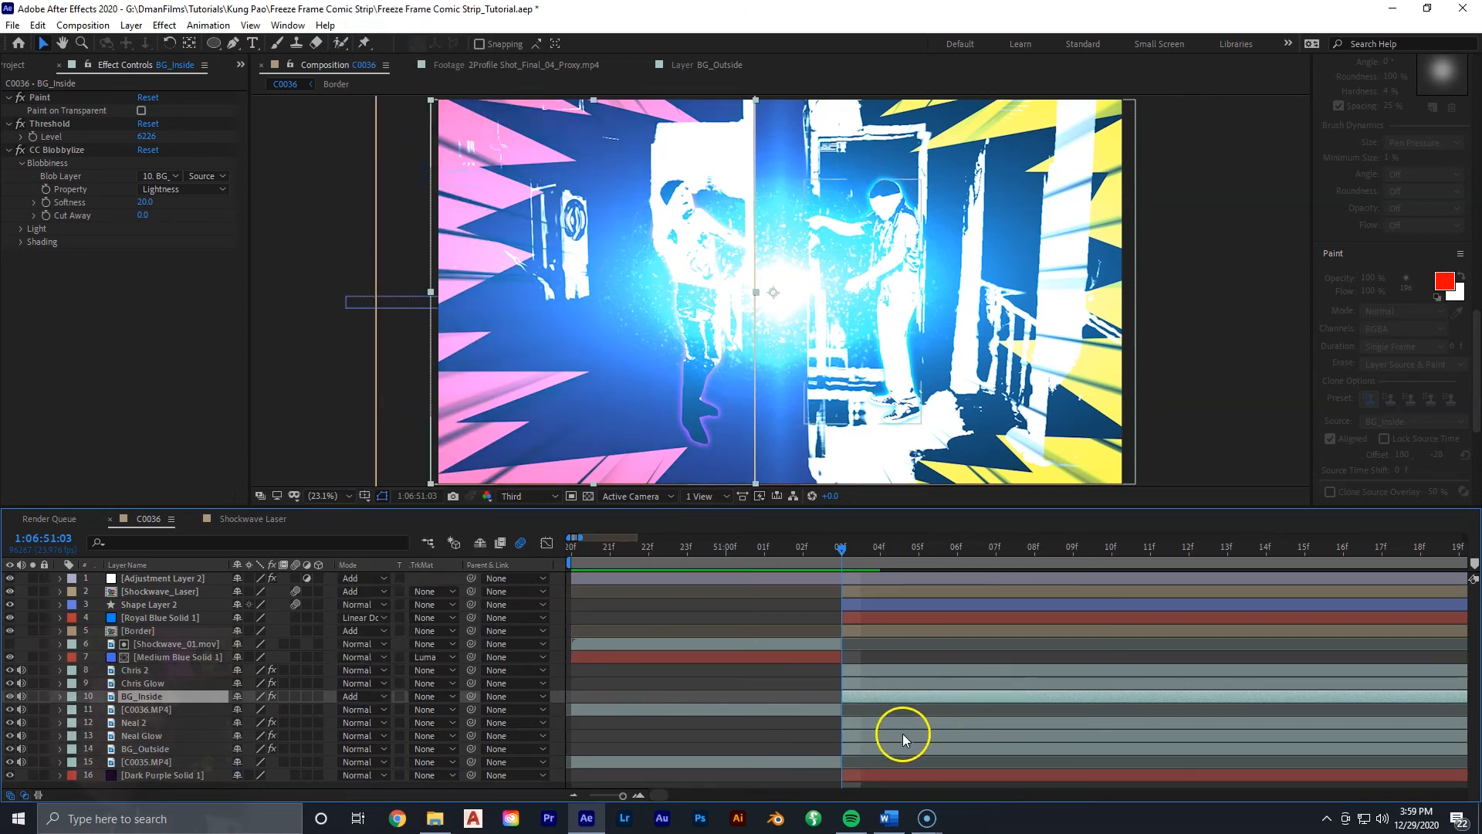
{"action": "left_click", "coordinate": [884, 749]}
{"action": "left_click", "coordinate": [355, 755]}
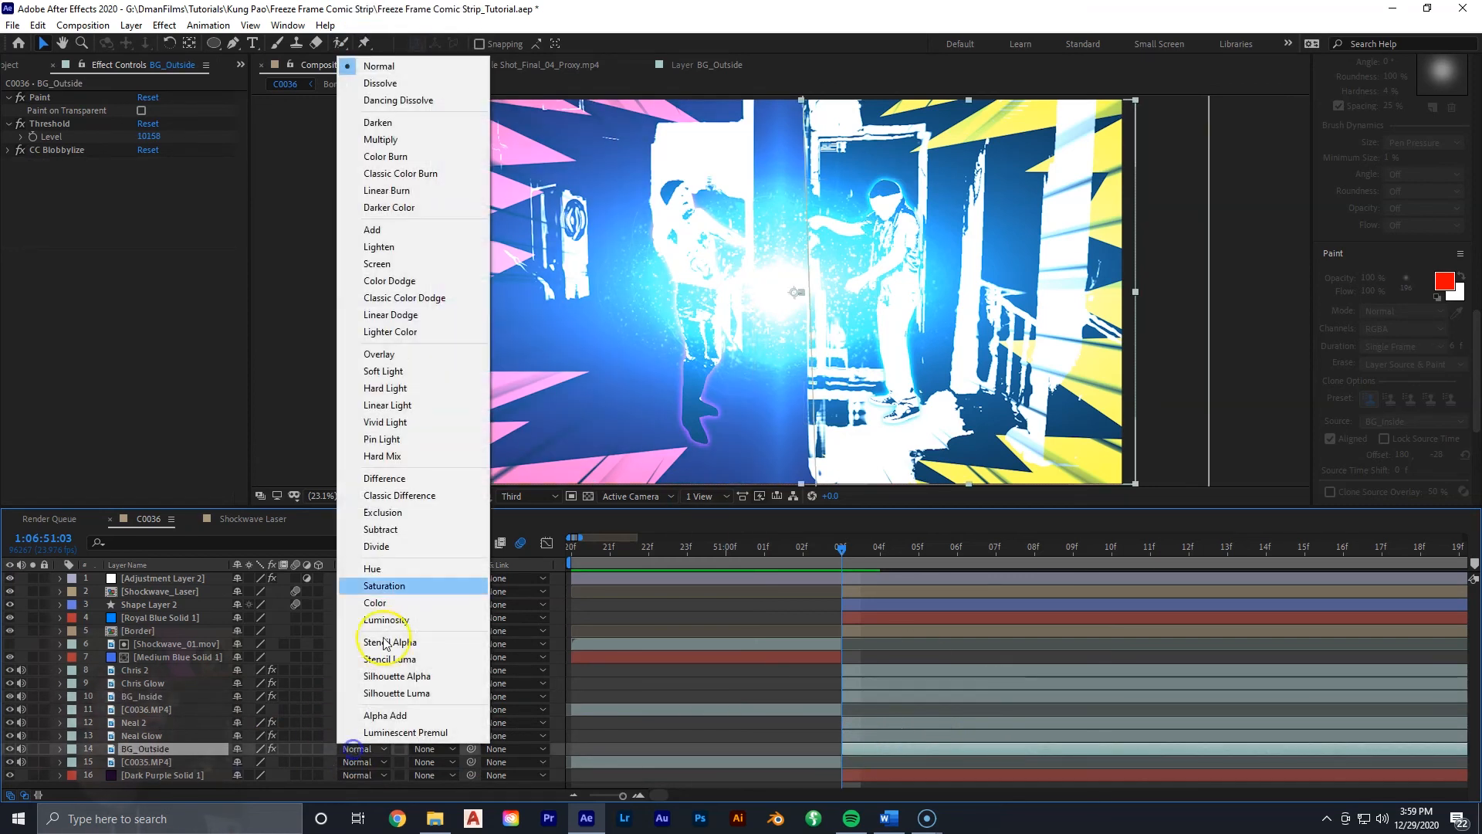
{"action": "left_click", "coordinate": [402, 231]}
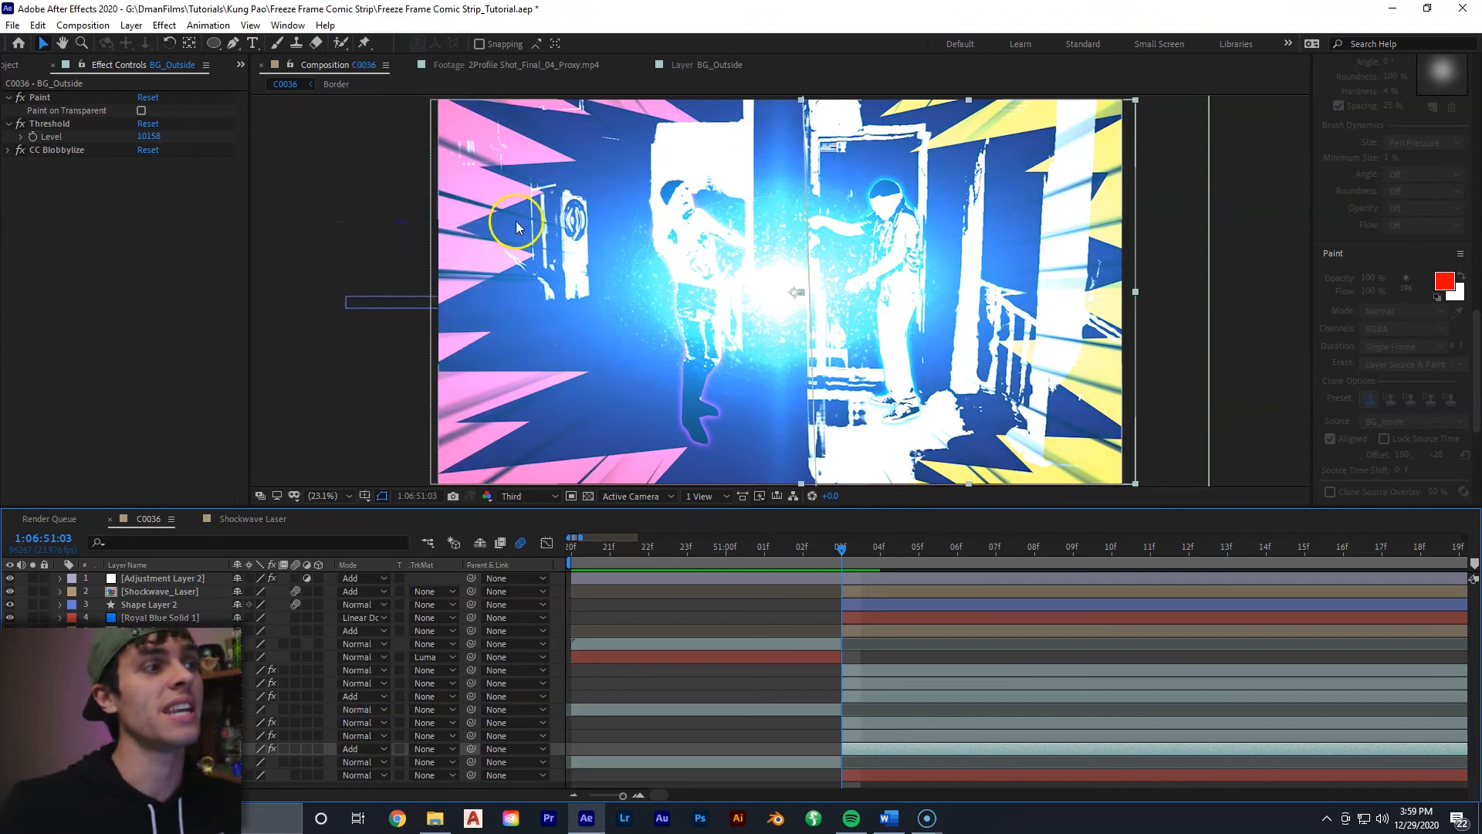
Examine the blended purple background up close, and scrub the composition from its start to 1:06:53:14
{"action": "key", "text": "period"}
{"action": "scroll", "coordinate": [529, 198], "scroll_direction": "up", "scroll_amount": 4}
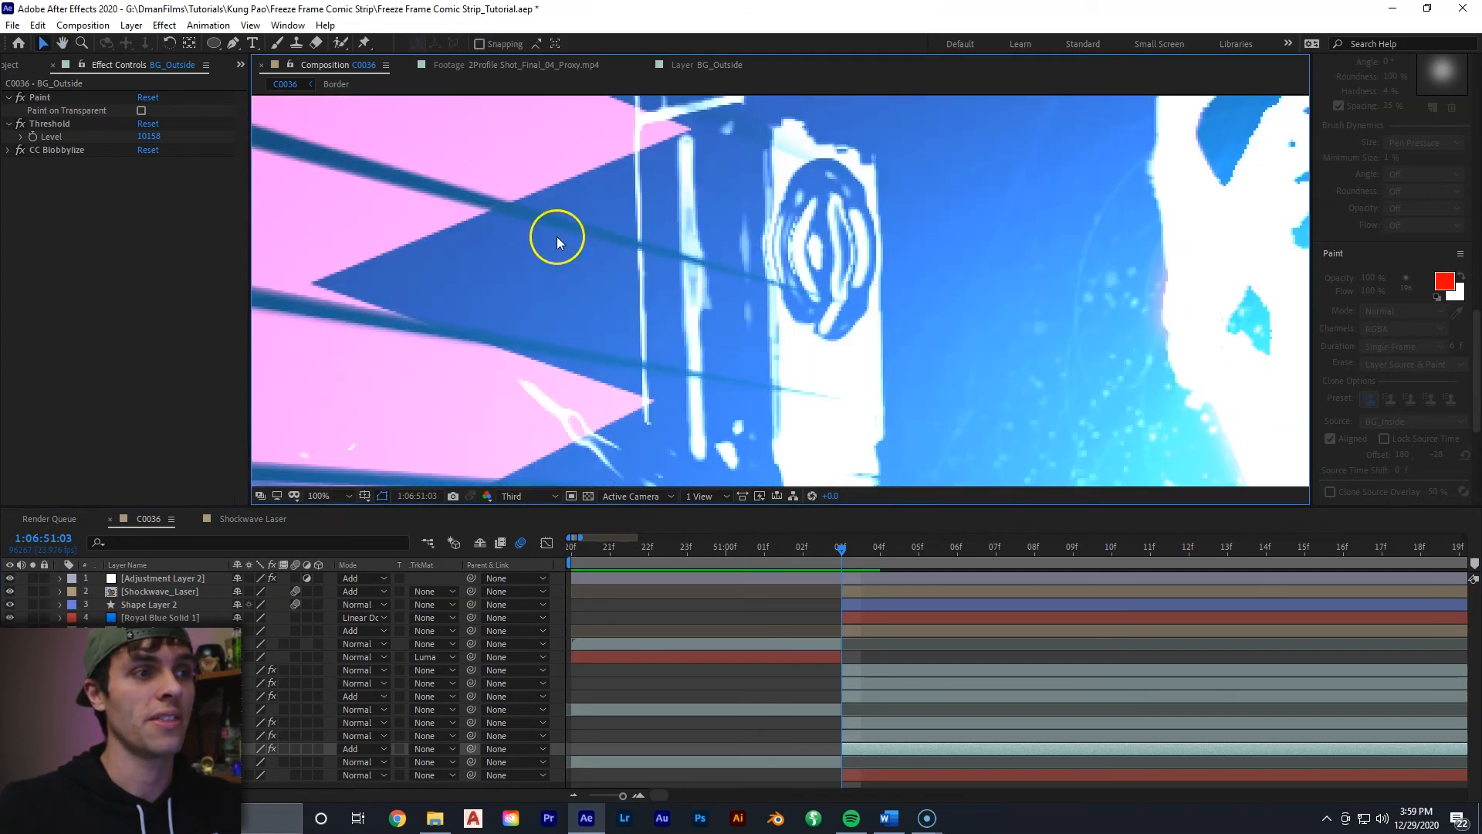
{"action": "scroll", "coordinate": [604, 256], "scroll_direction": "down", "scroll_amount": 3}
{"action": "left_click_drag", "start_coordinate": [844, 294], "coordinate": [784, 278]}
{"action": "scroll", "coordinate": [784, 278], "scroll_direction": "up", "scroll_amount": 1}
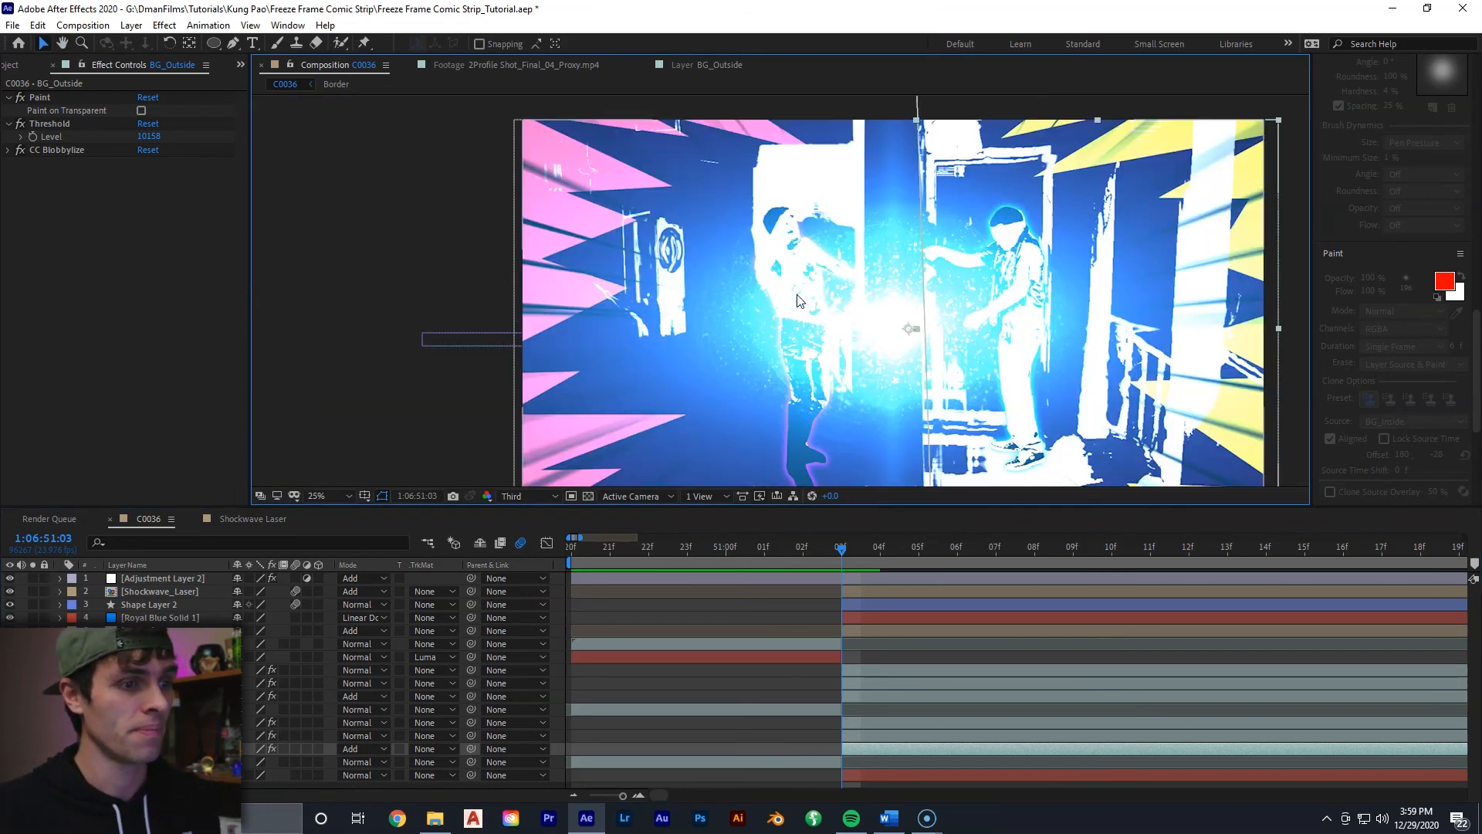
{"action": "key", "text": "Home"}
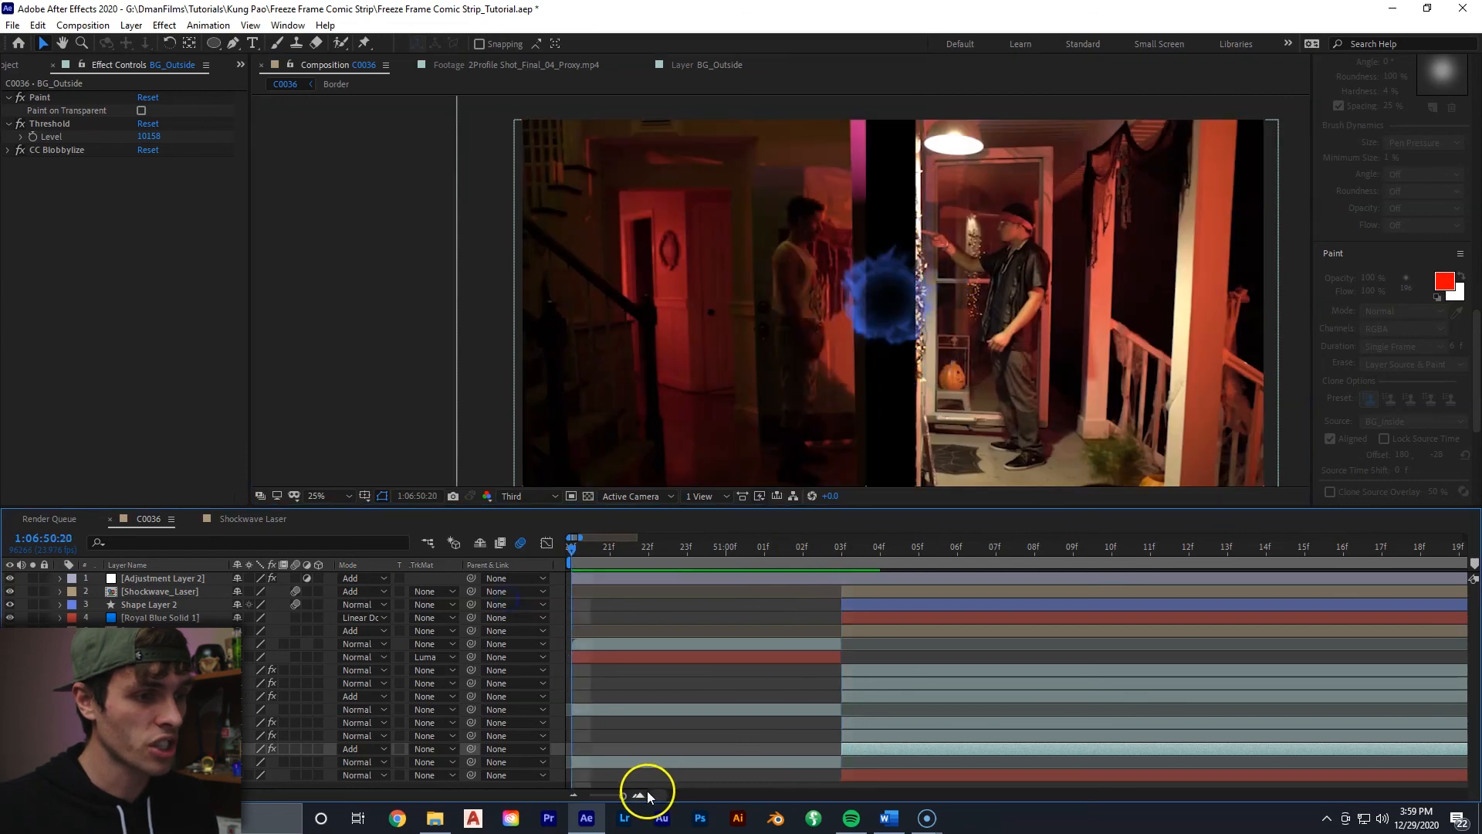
{"action": "left_click_drag", "start_coordinate": [615, 801], "coordinate": [606, 796]}
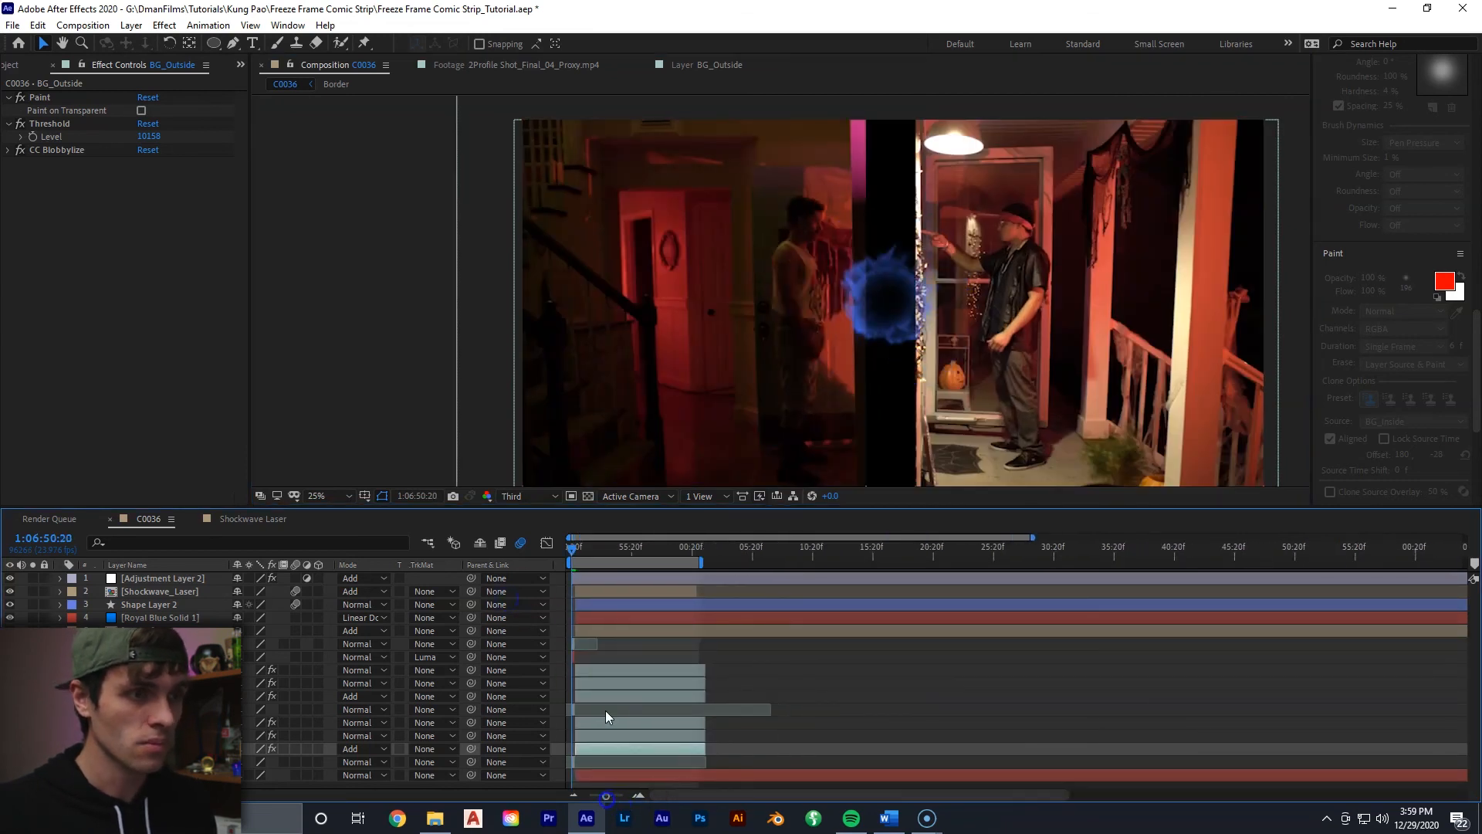
{"action": "left_click_drag", "start_coordinate": [578, 554], "coordinate": [604, 554]}
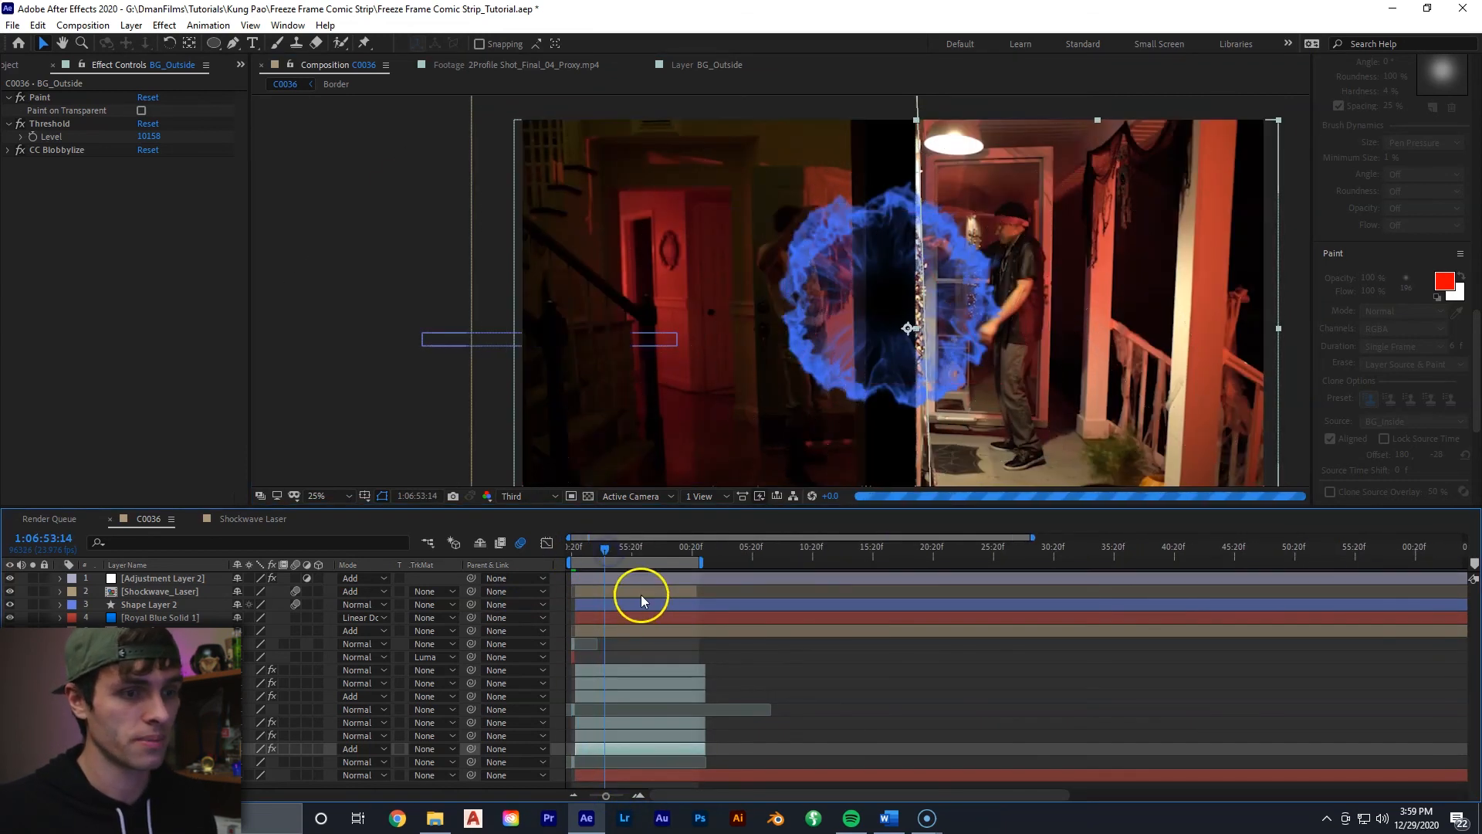
Pre-compose all layers of the C0036 composition, moving all attributes into a new composition named Final
{"action": "left_click", "coordinate": [639, 579]}
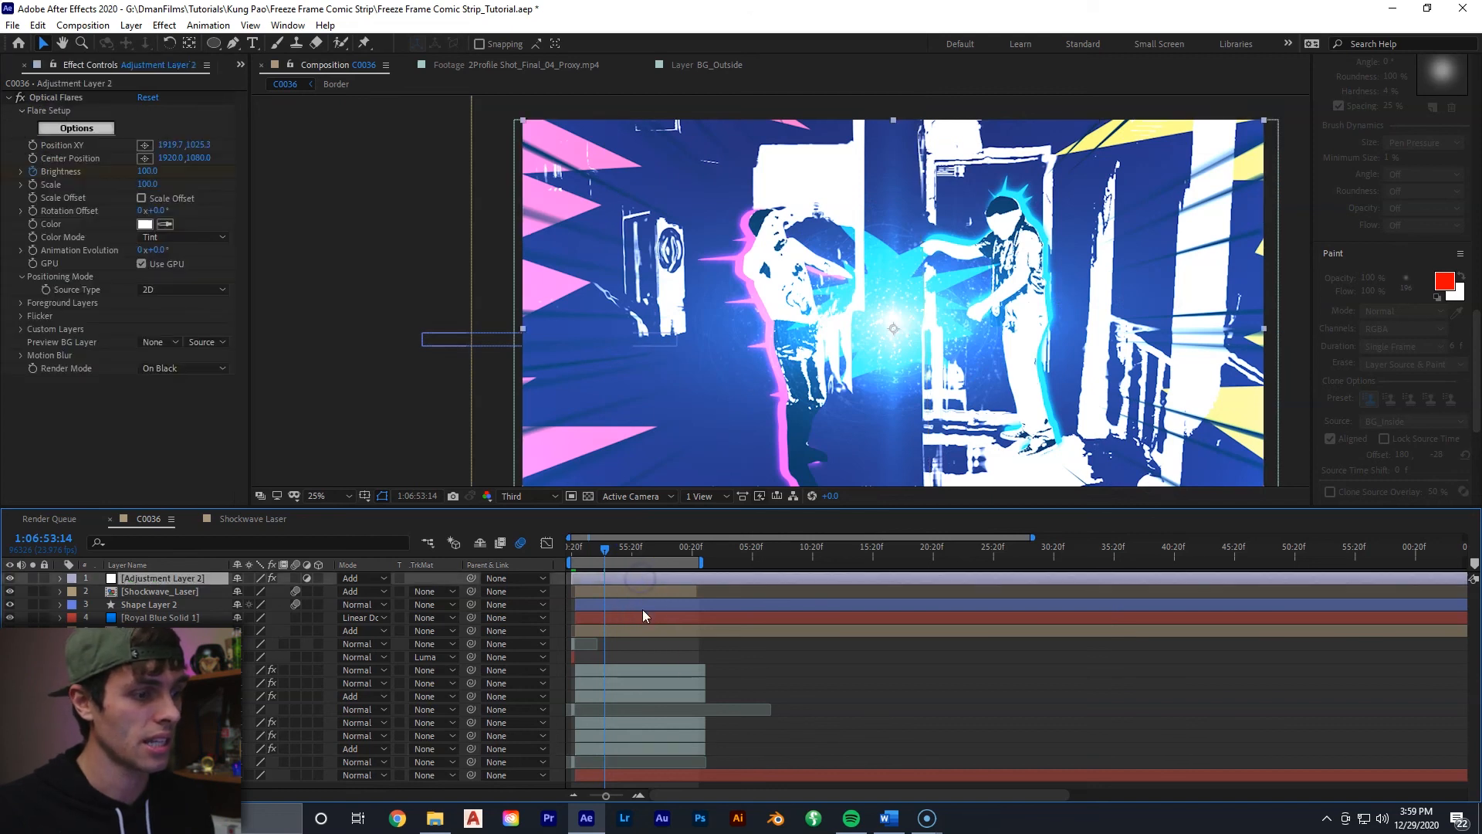
{"action": "left_click", "coordinate": [630, 776], "text": "shift"}
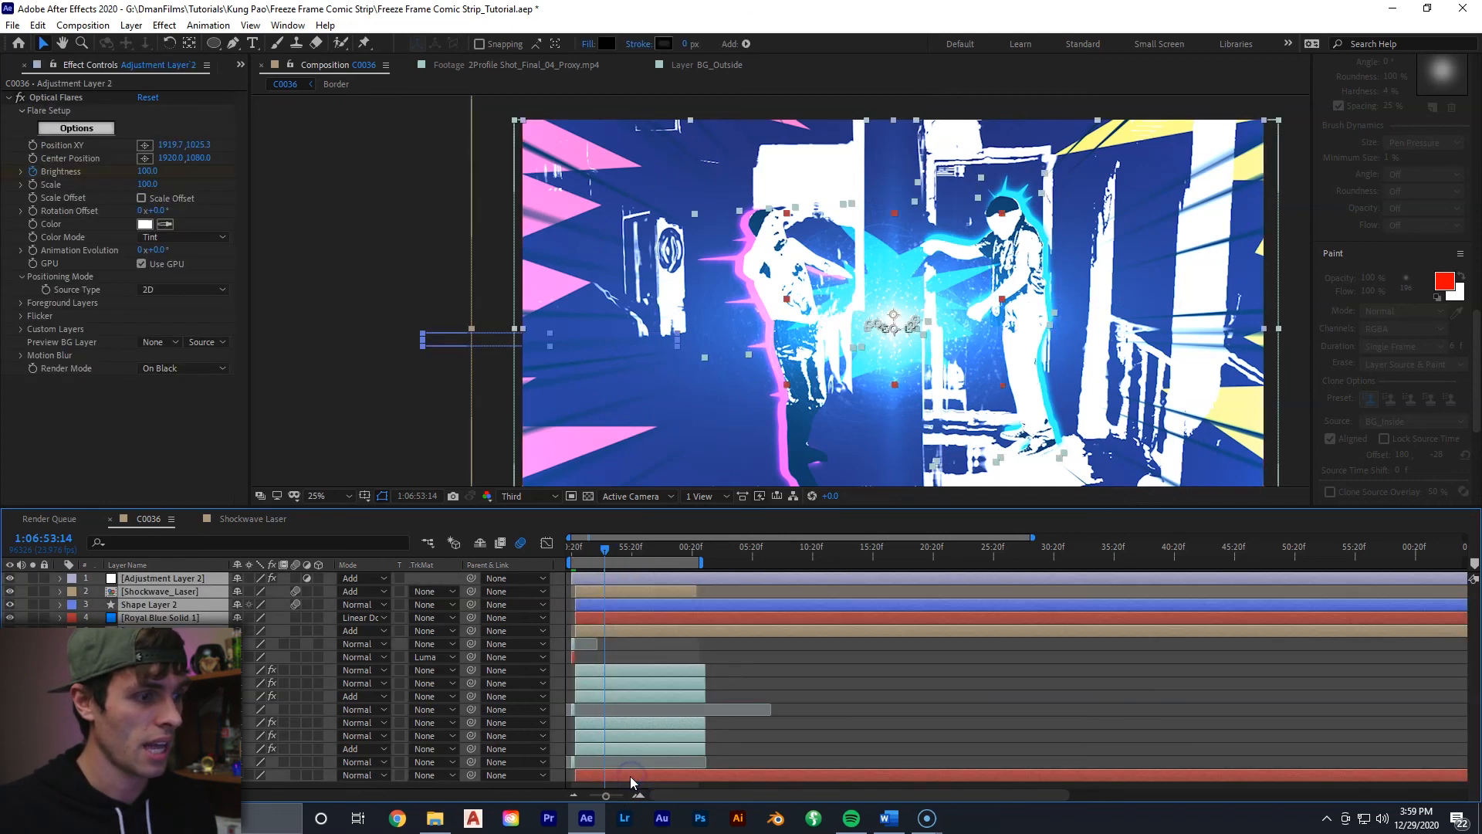
{"action": "right_click", "coordinate": [630, 776]}
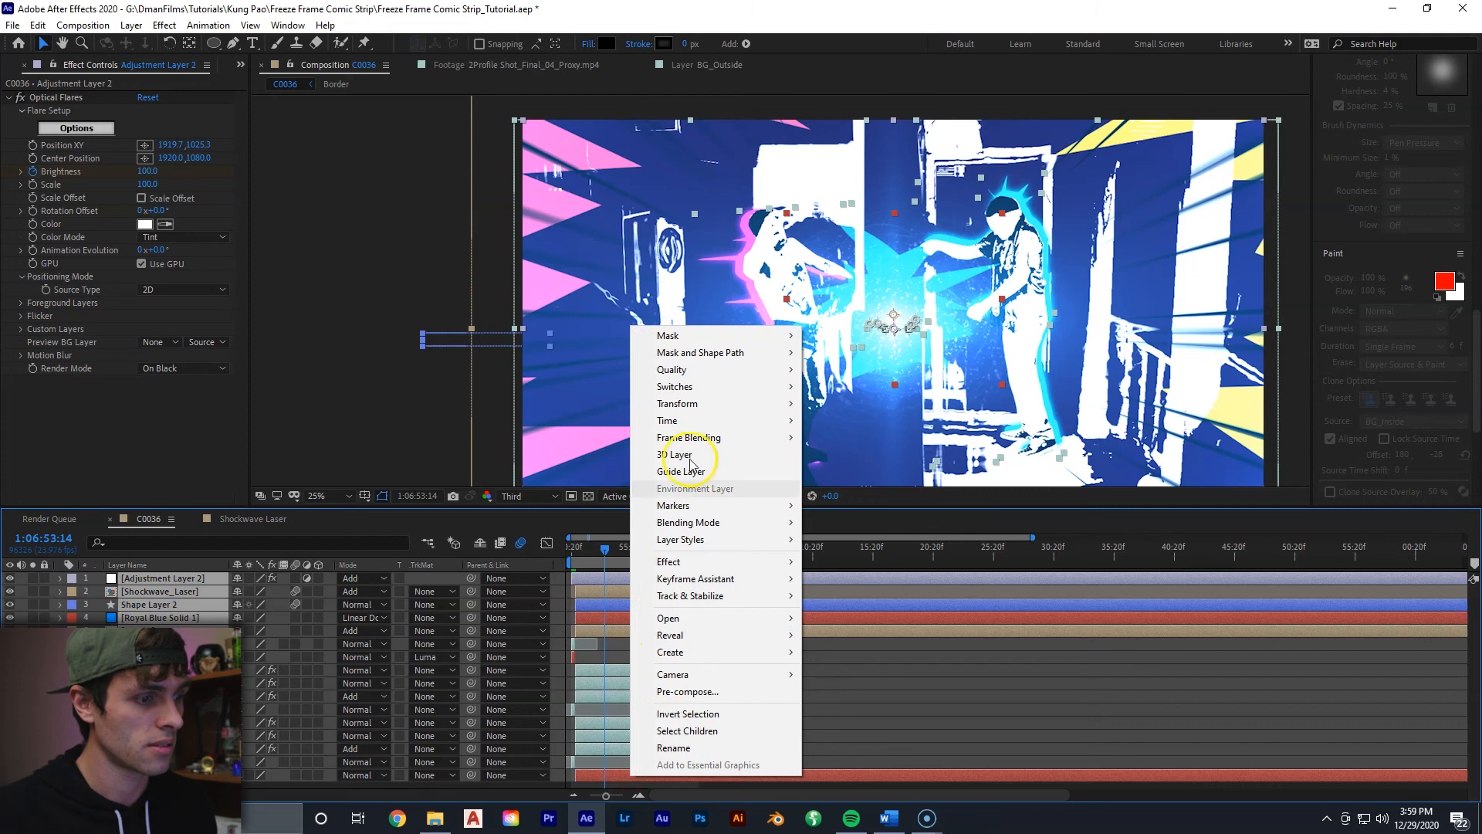
{"action": "left_click", "coordinate": [739, 691]}
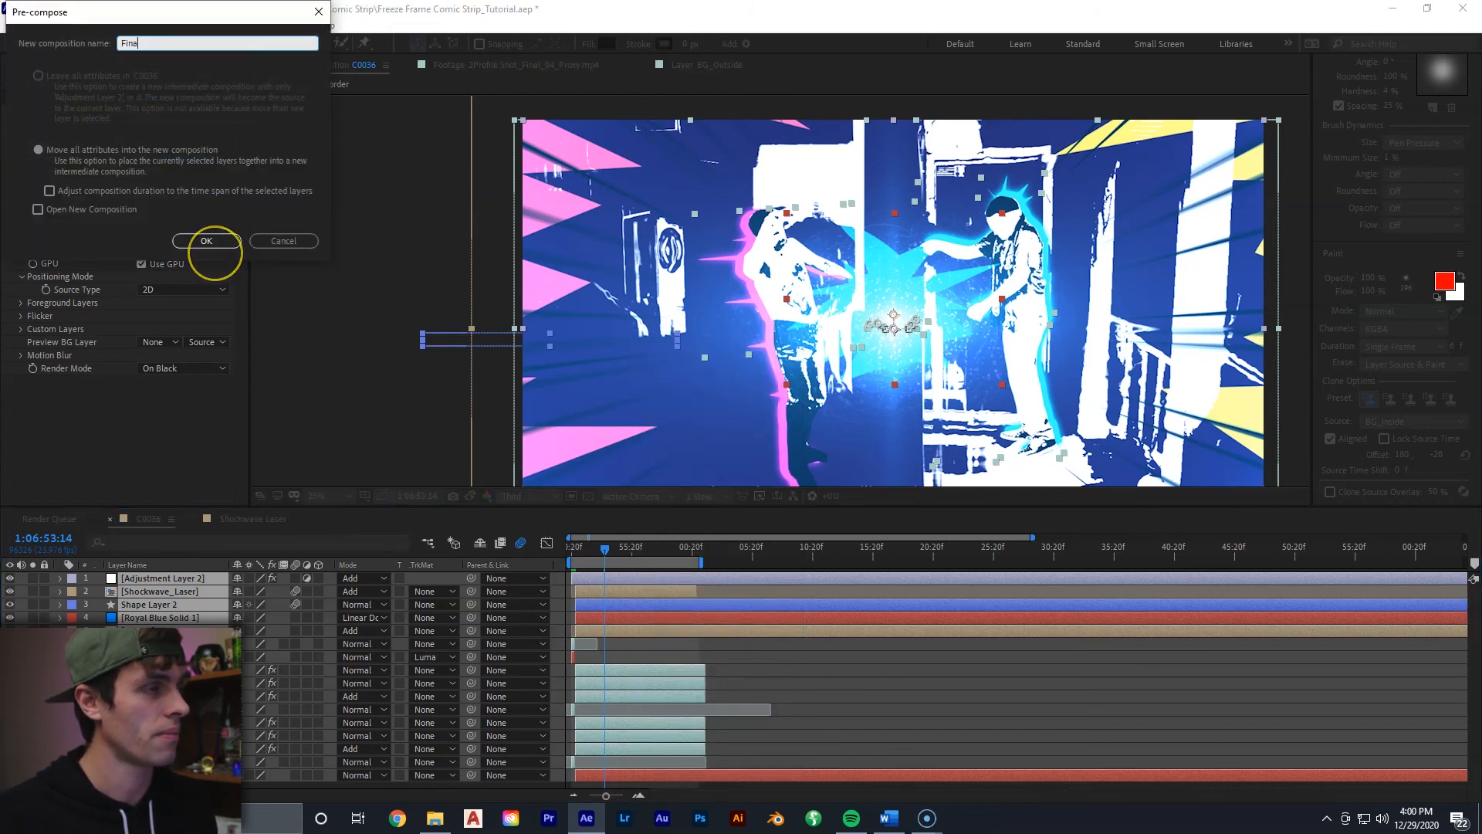
{"action": "left_click", "coordinate": [206, 240]}
{"action": "left_click", "coordinate": [638, 718]}
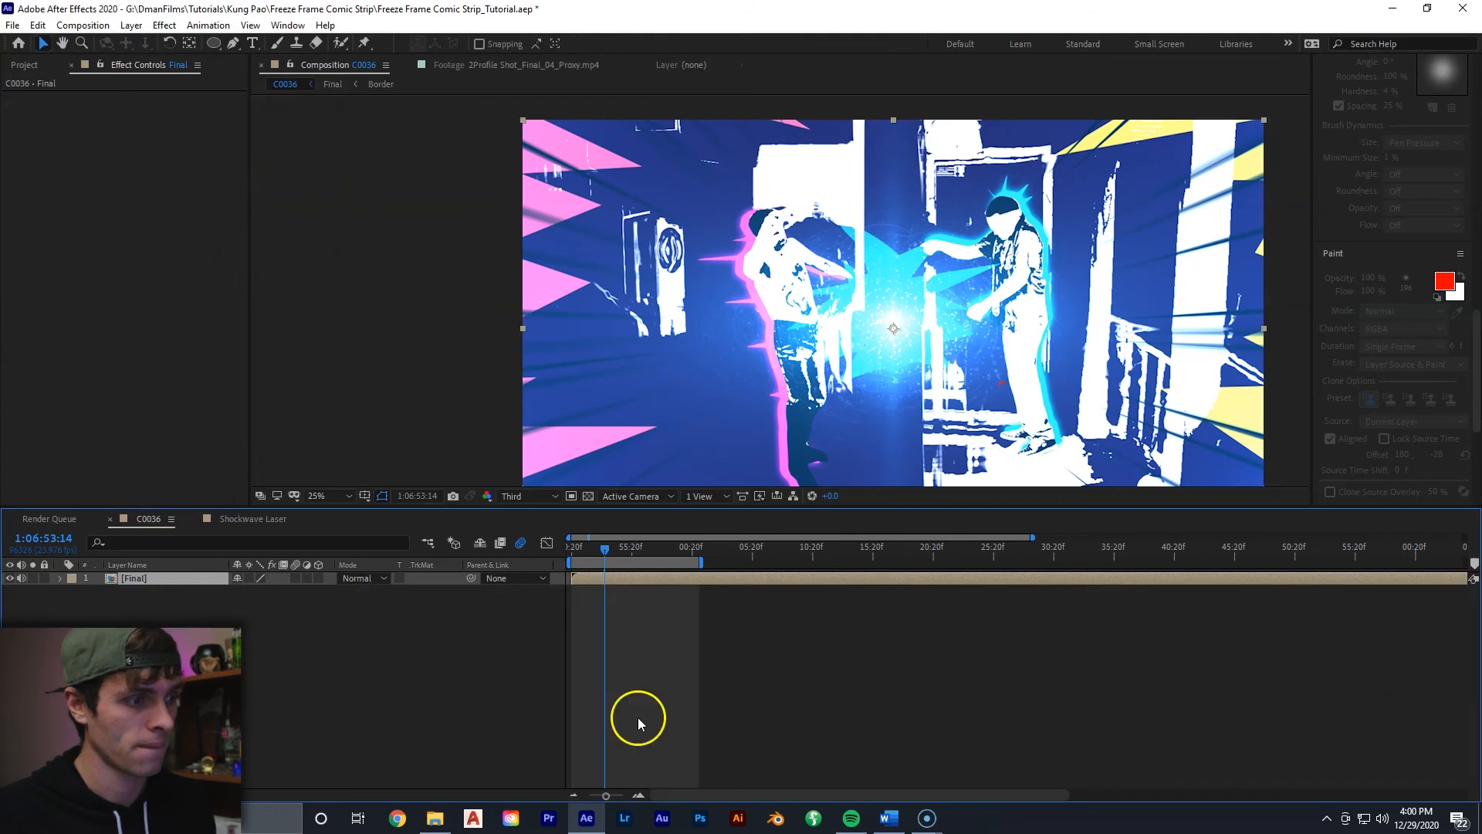
Play back the pre-composed freeze frame from the start at 1:06:50:20
{"action": "left_click", "coordinate": [569, 549]}
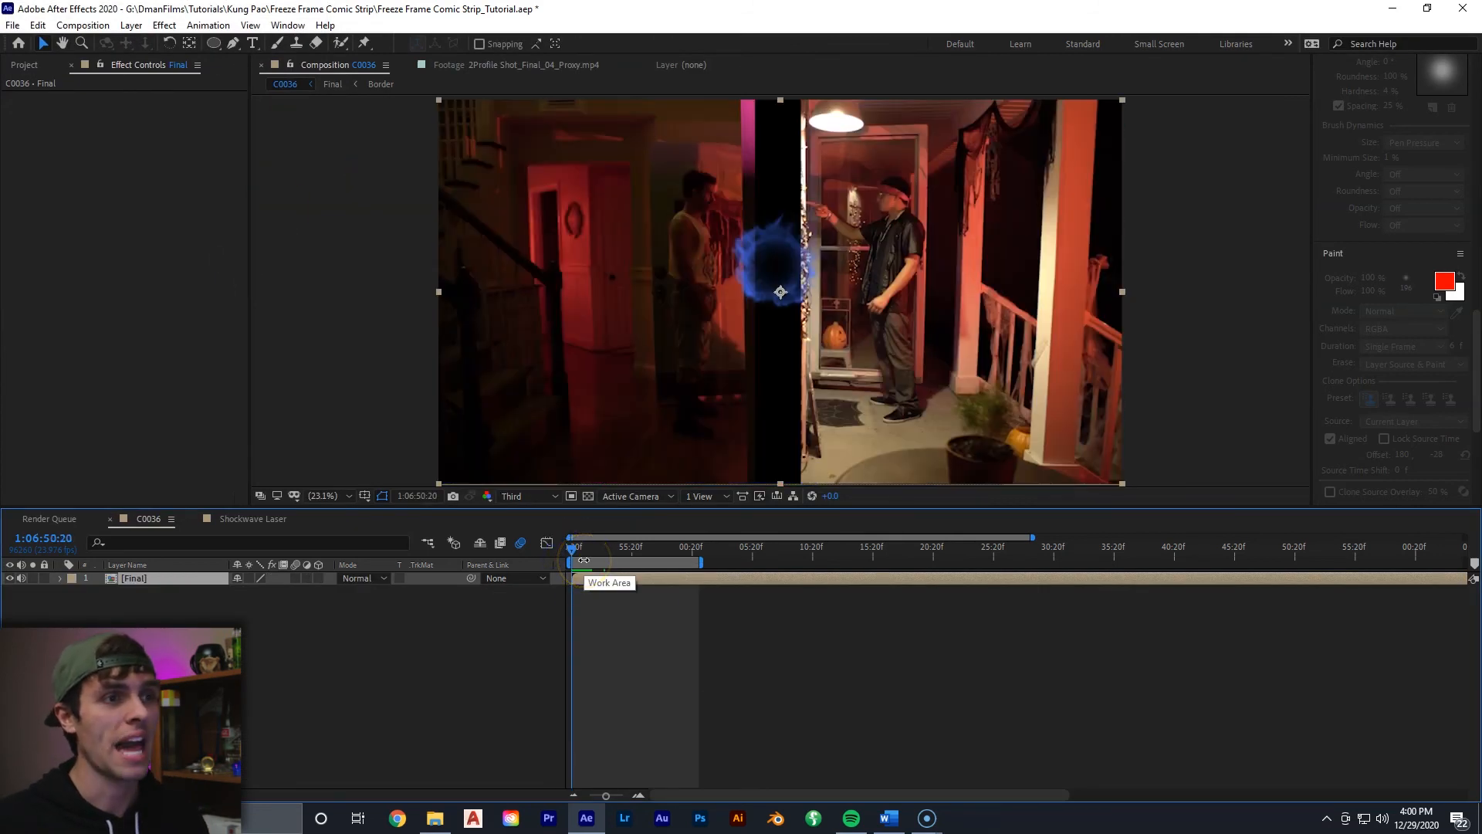
{"action": "key", "text": "space"}
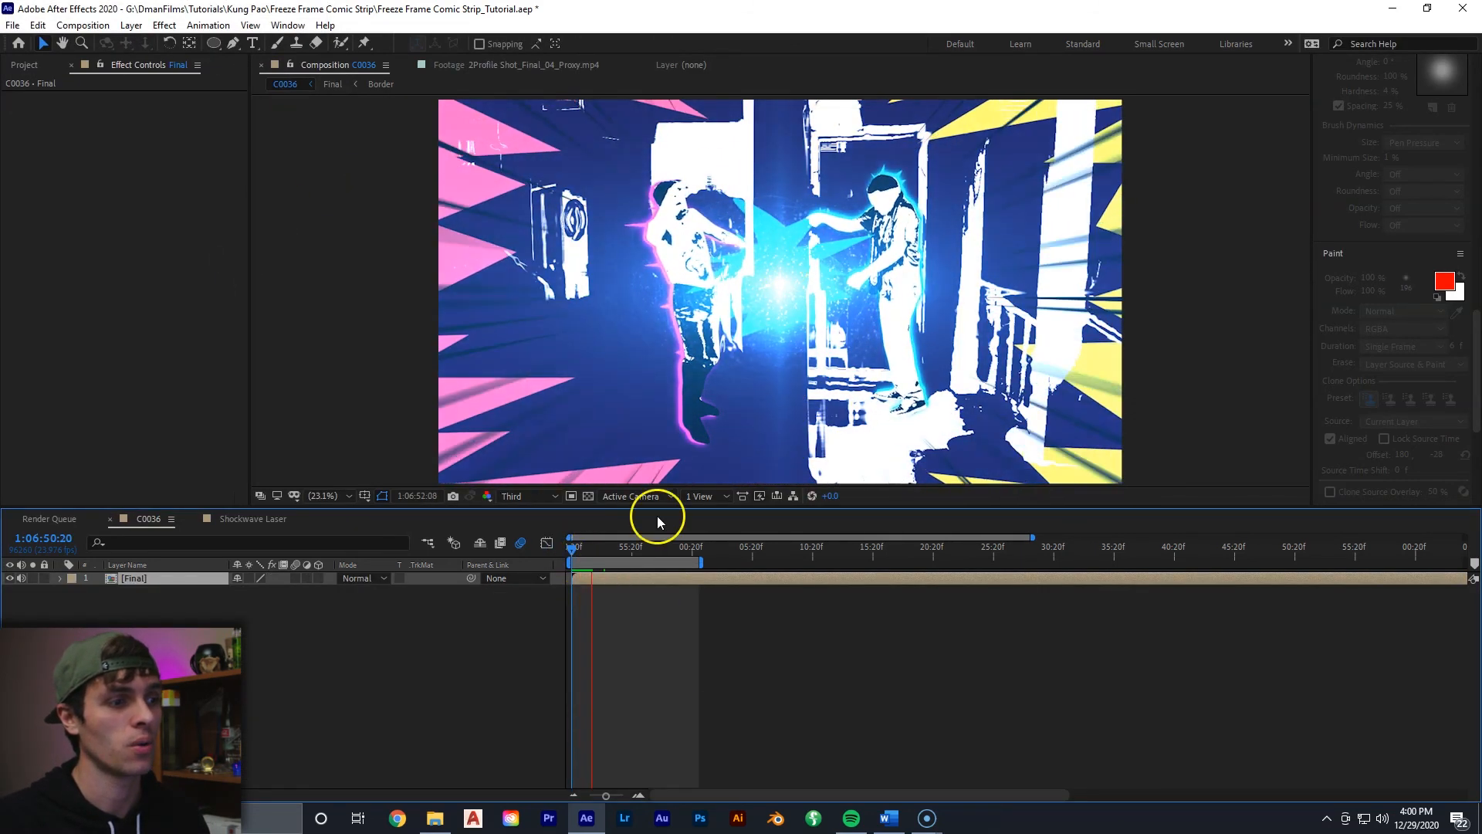
{"action": "left_click", "coordinate": [538, 564]}
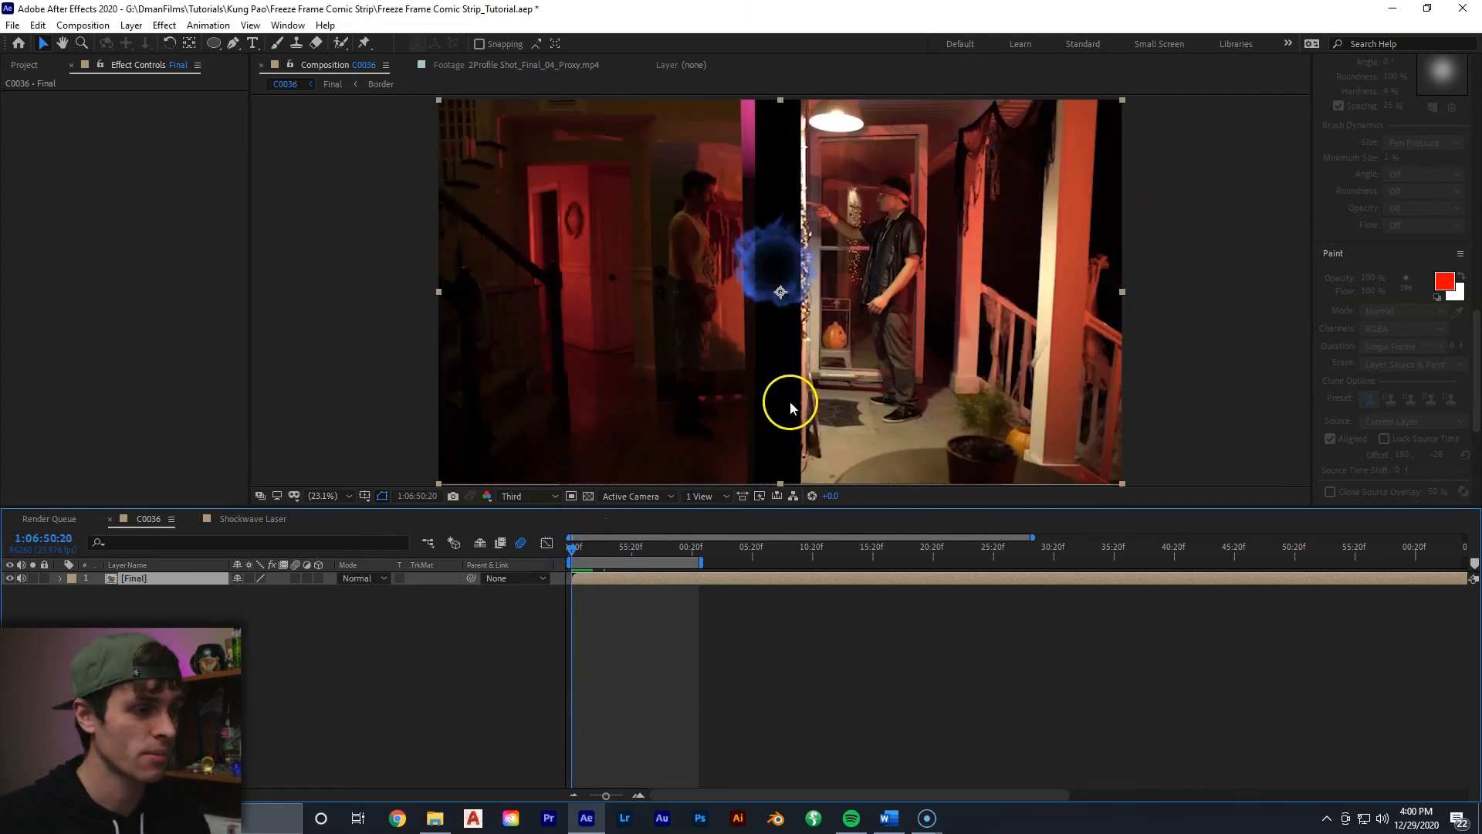
Create a 3840 × 2160 black solid above the Final layer
{"action": "right_click", "coordinate": [642, 629]}
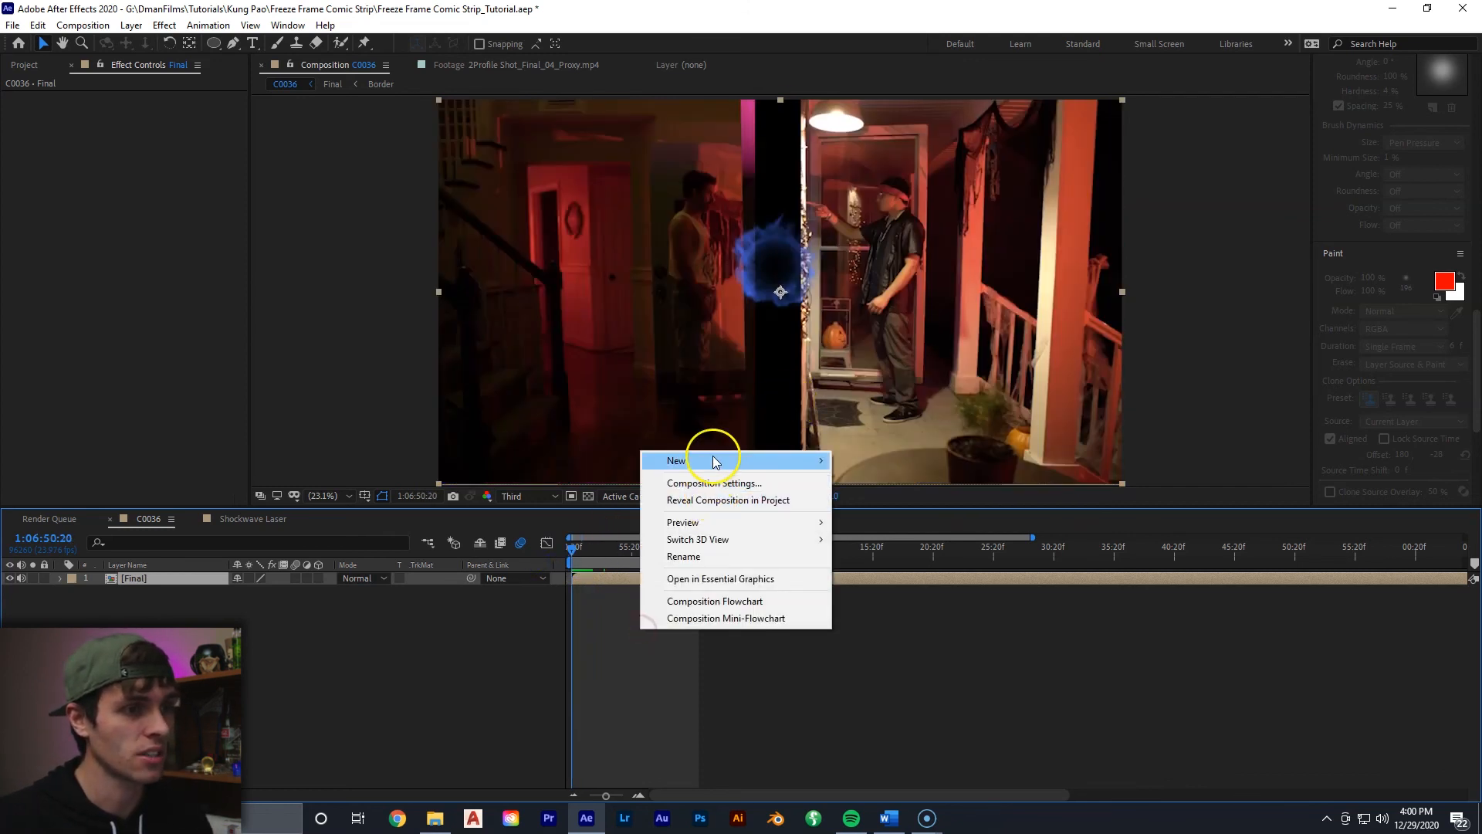
{"action": "mouse_move", "coordinate": [714, 461]}
{"action": "left_click", "coordinate": [868, 500]}
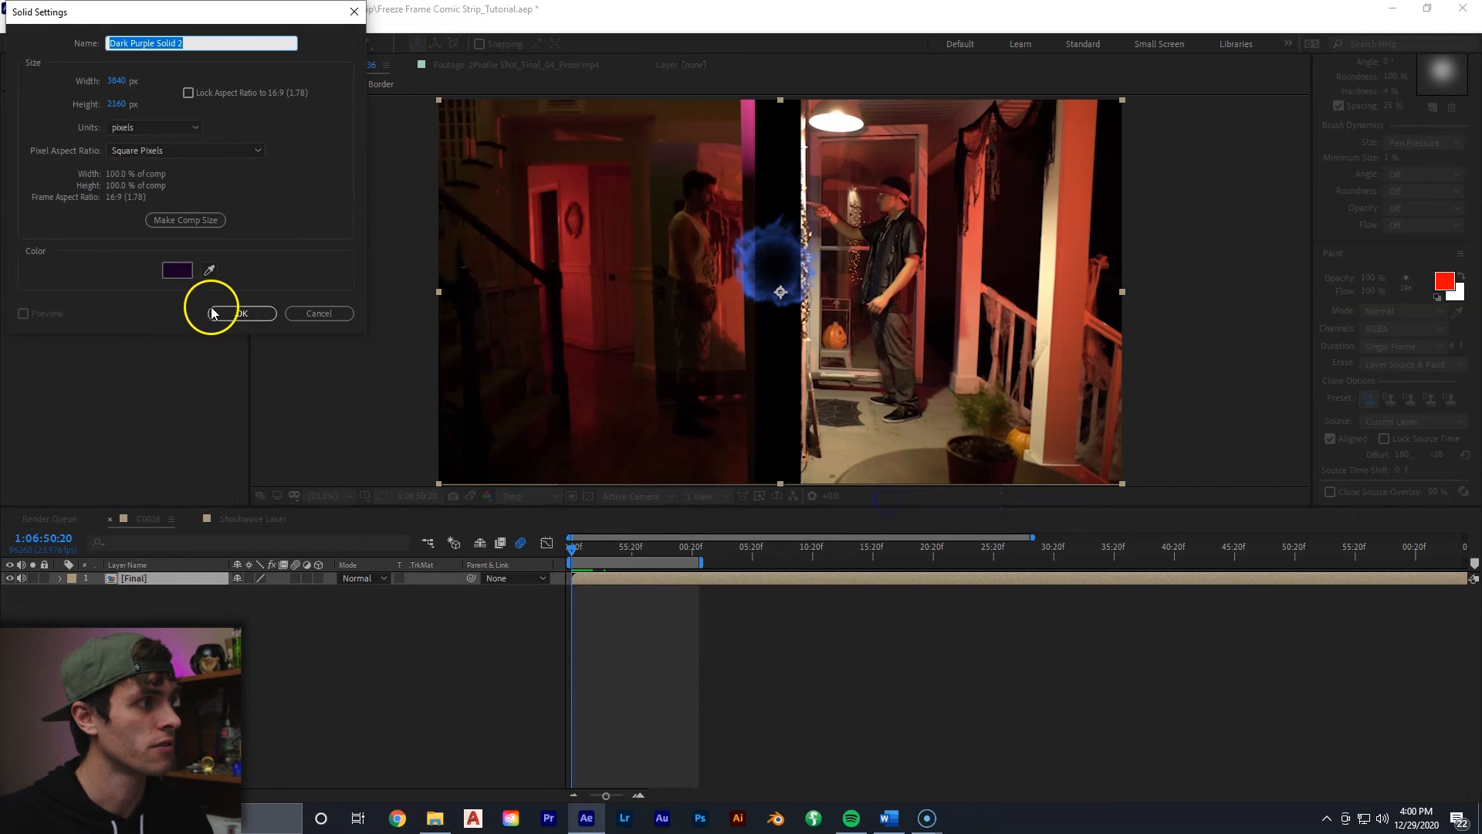
{"action": "left_click", "coordinate": [185, 270]}
{"action": "left_click", "coordinate": [364, 51]}
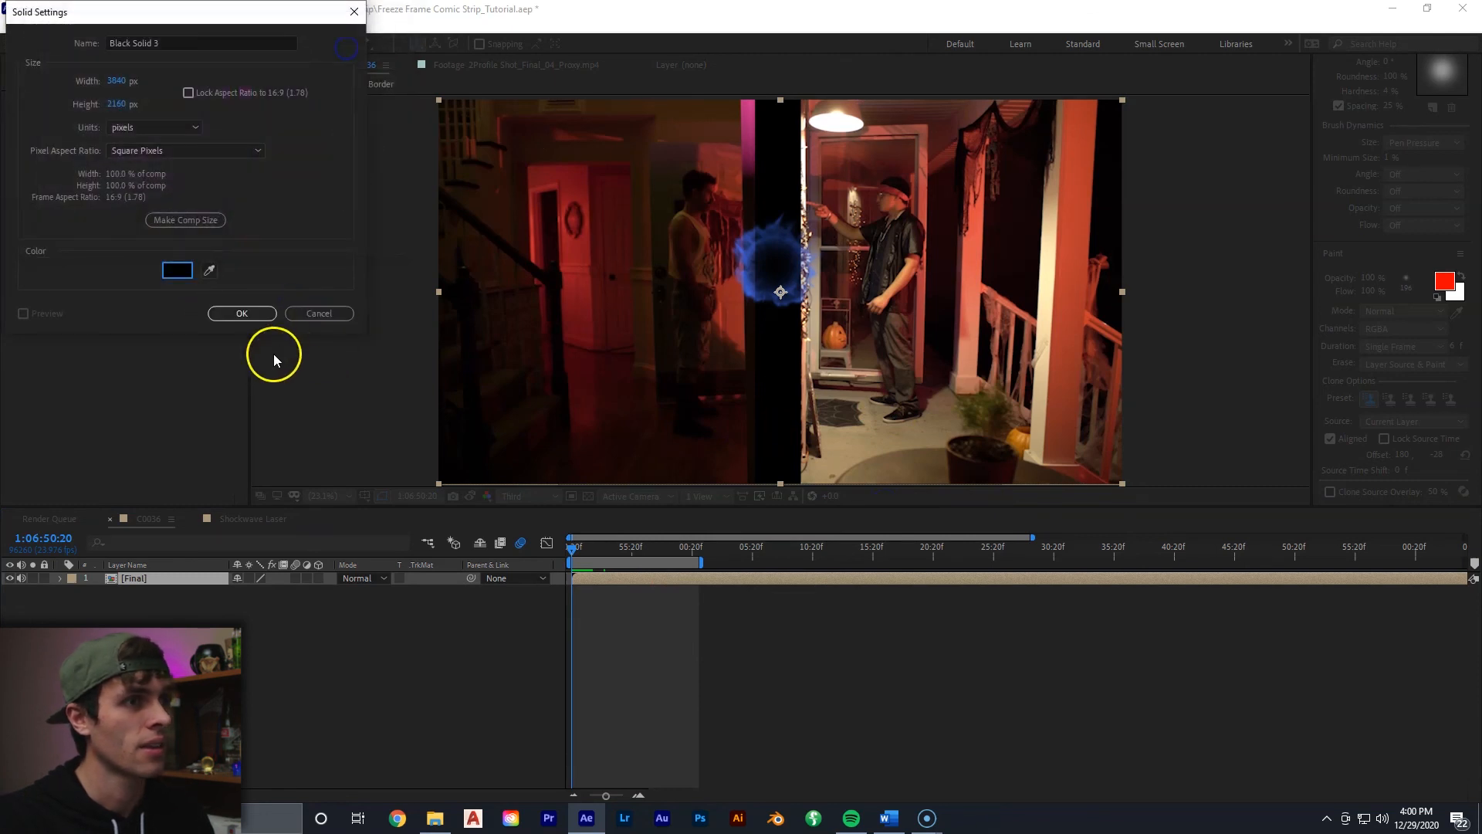
{"action": "left_click", "coordinate": [263, 310]}
Draw a full-height rectangular mask on the black solid over the central divider, and fit its left edge to the indoor shot's border
{"action": "key", "text": "comma"}
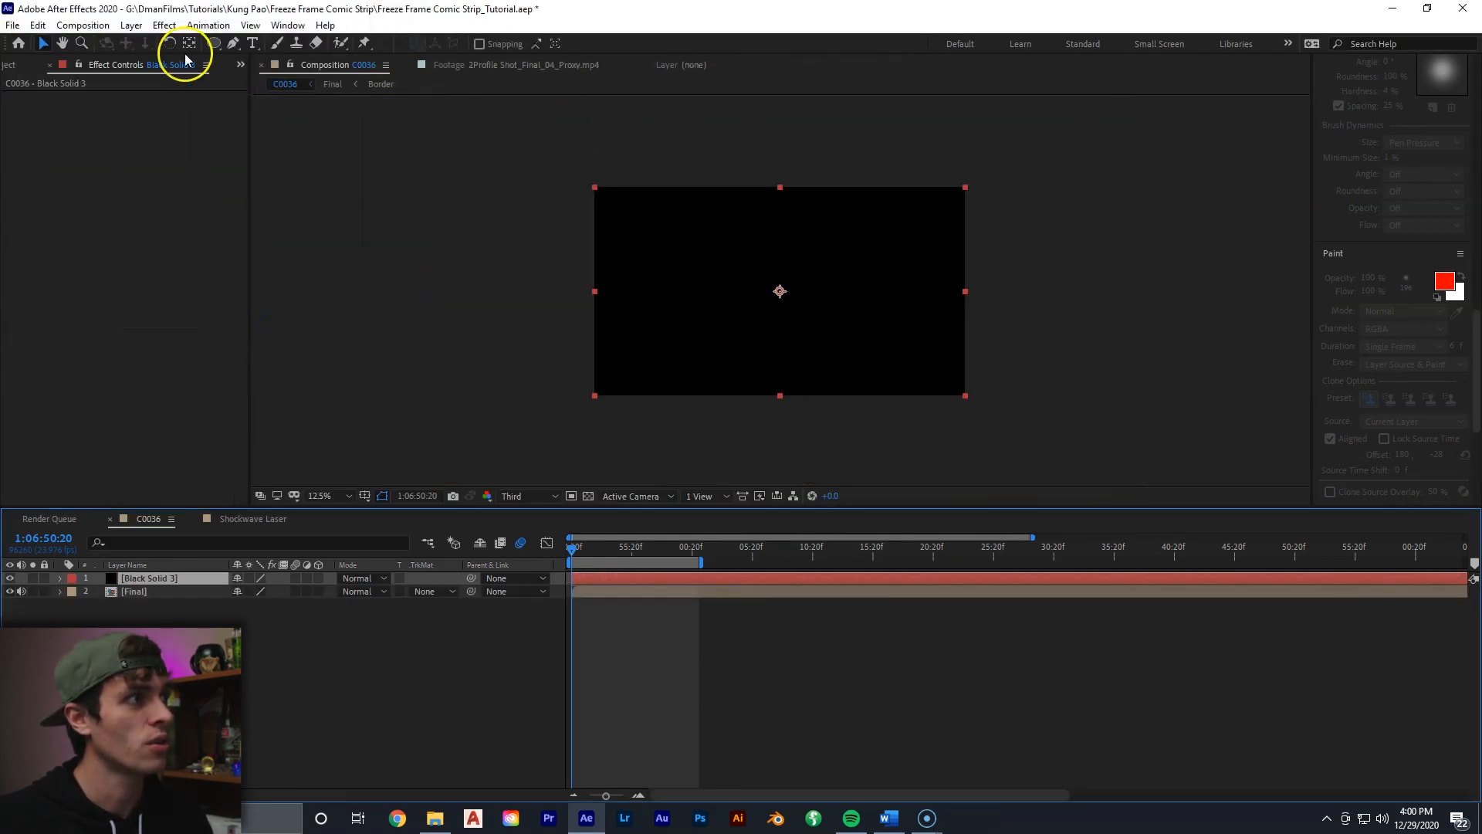
{"action": "left_click", "coordinate": [209, 51]}
{"action": "left_click", "coordinate": [270, 56]}
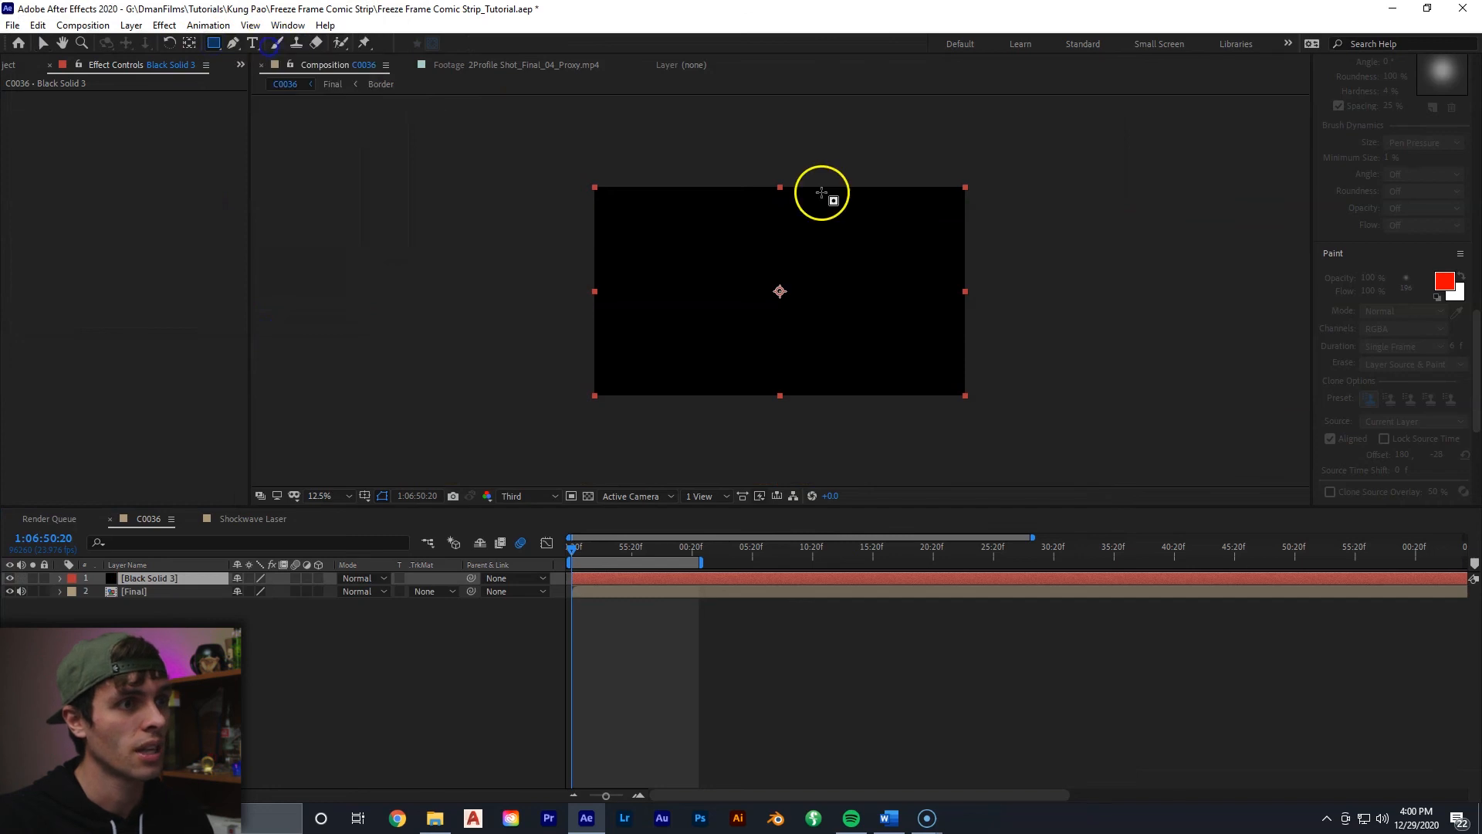
{"action": "left_click_drag", "start_coordinate": [761, 174], "coordinate": [800, 405]}
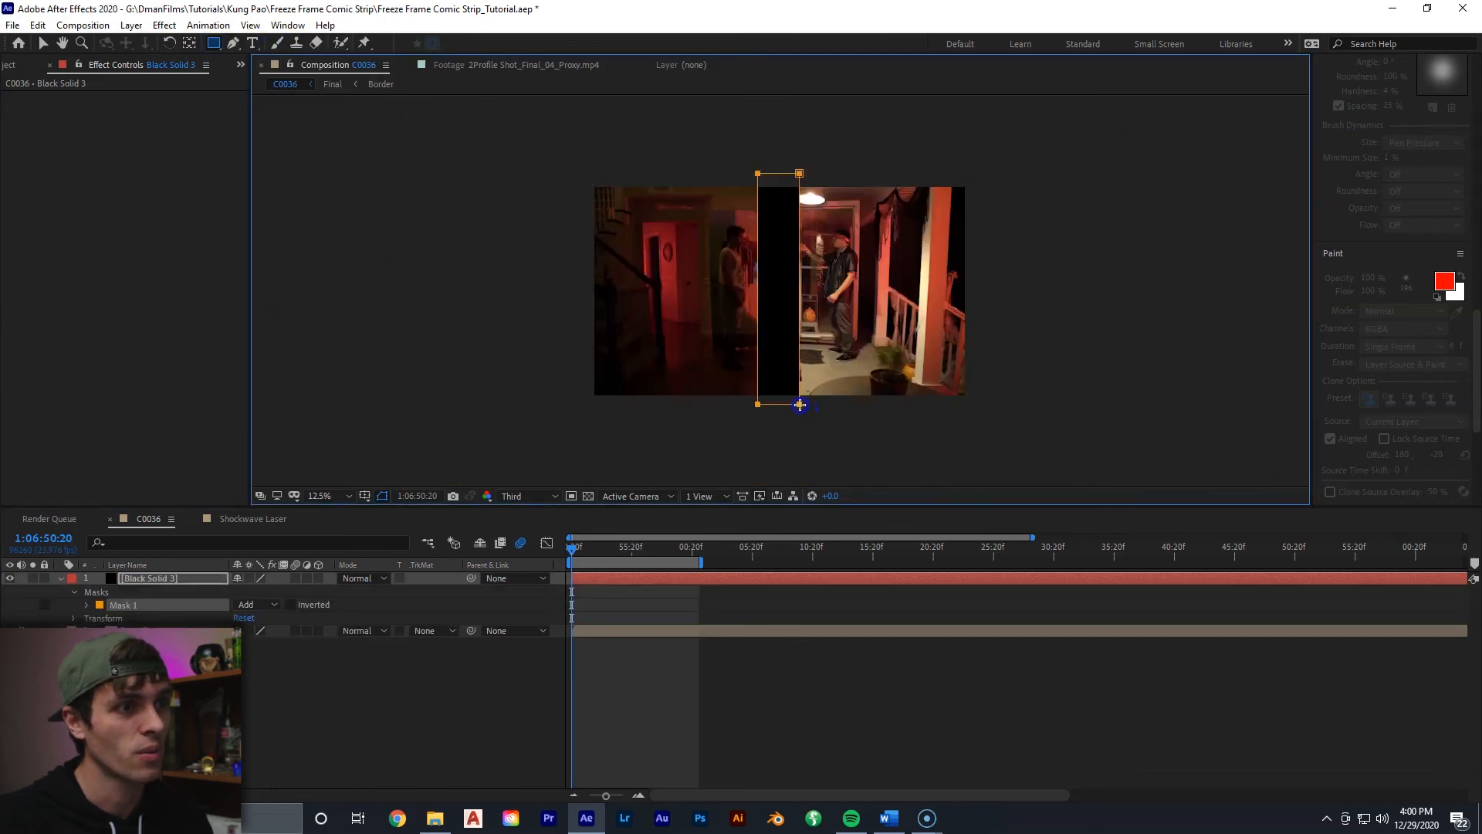
{"action": "key", "text": "period"}
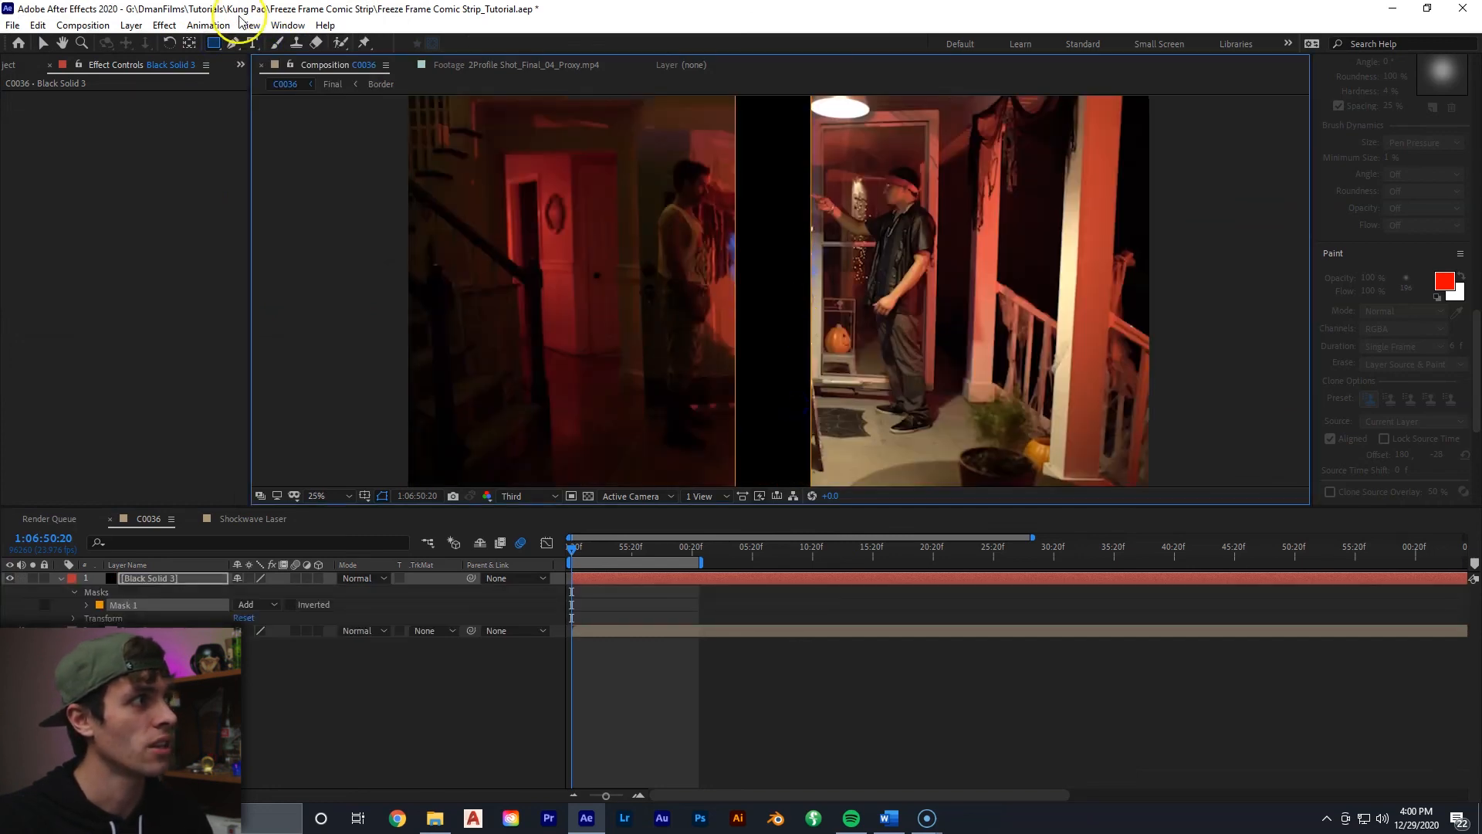
{"action": "left_click", "coordinate": [44, 43]}
{"action": "left_click_drag", "start_coordinate": [732, 298], "coordinate": [732, 289]}
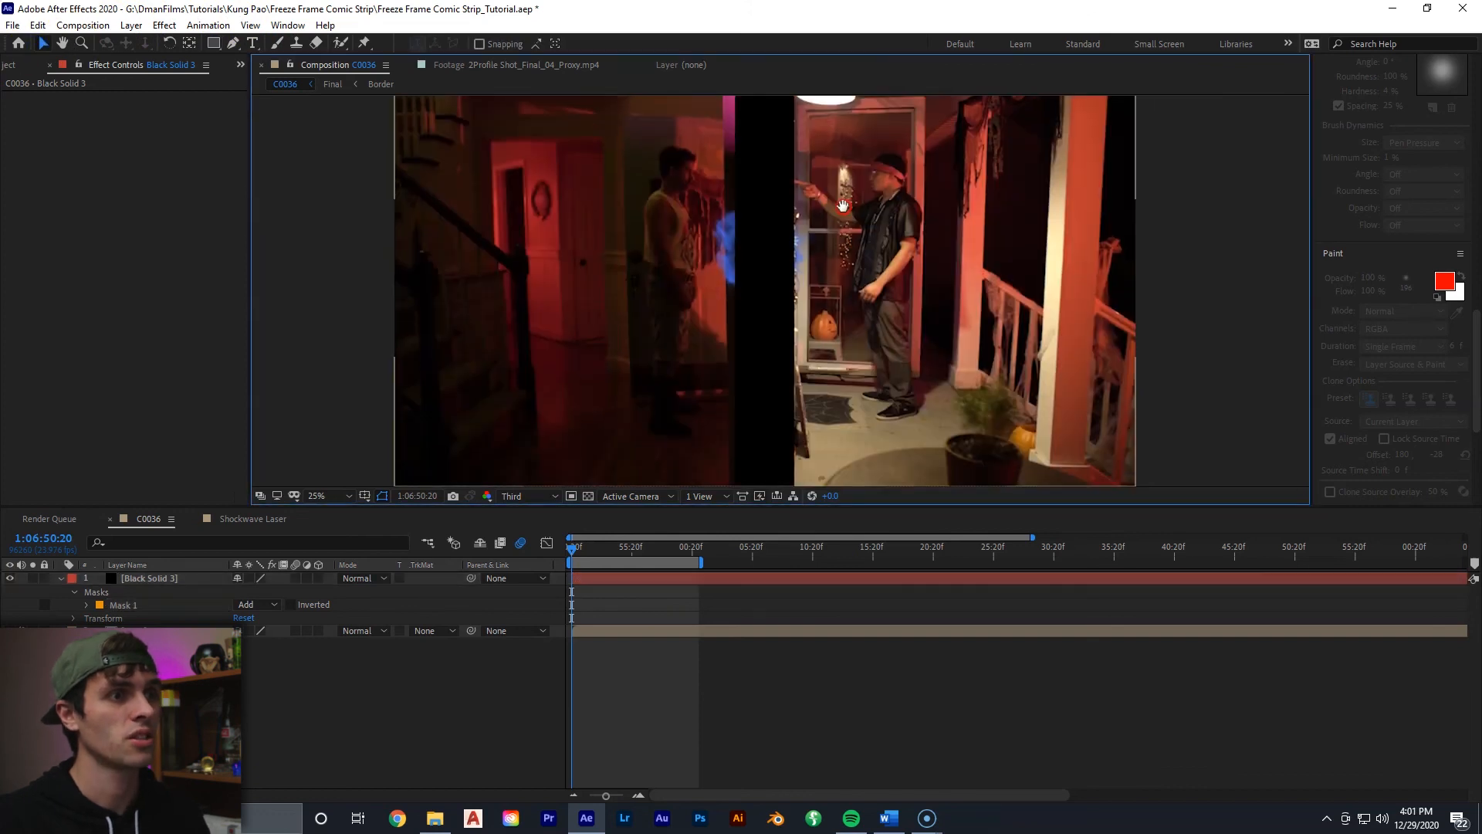
Check the black divider over both the opening shot and the freeze frame at 1:06:53:20
{"action": "key", "text": "comma"}
{"action": "key", "text": "period"}
{"action": "left_click_drag", "start_coordinate": [569, 553], "coordinate": [610, 555]}
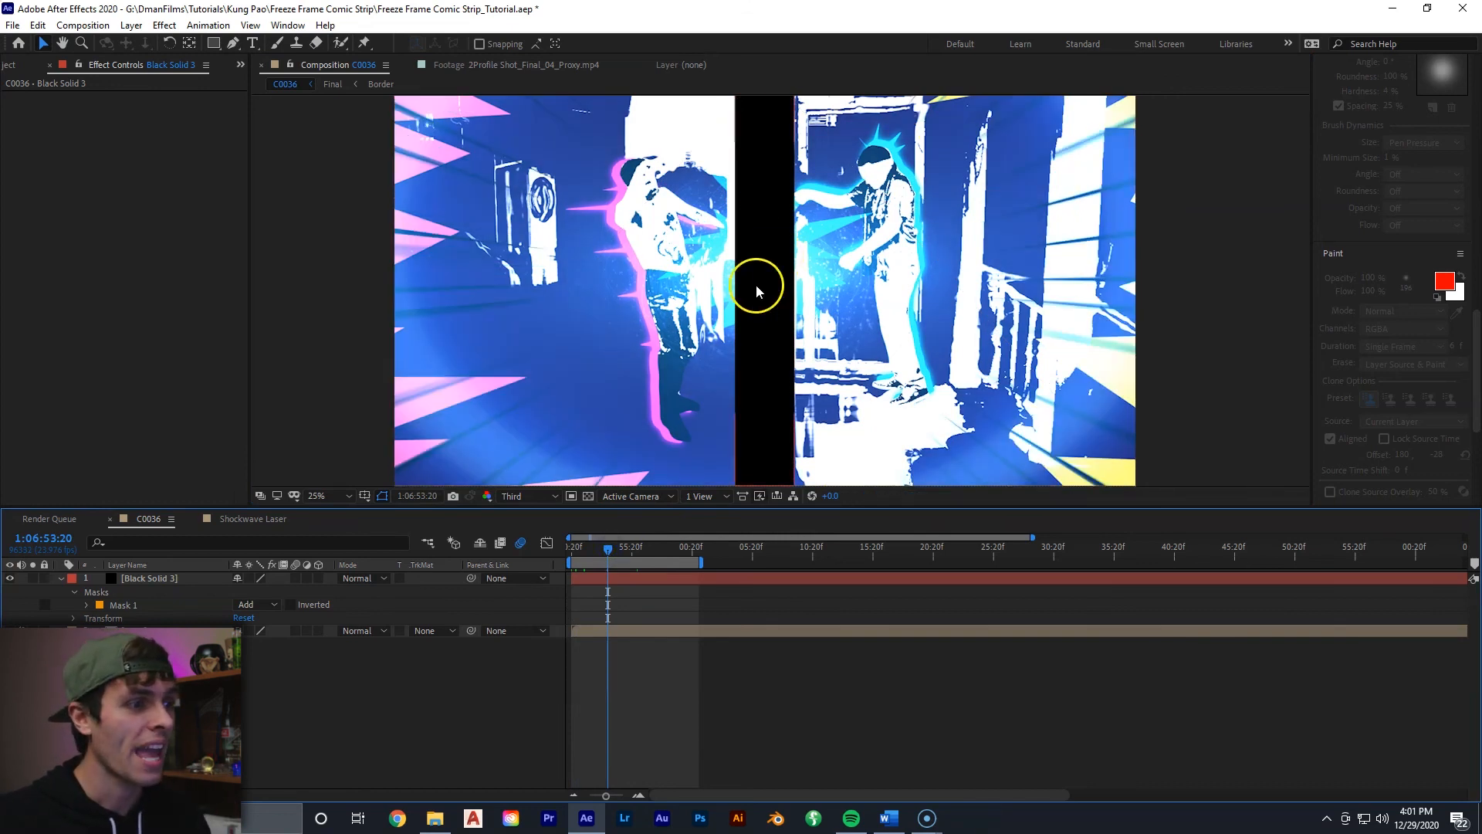
{"action": "left_click_drag", "start_coordinate": [594, 555], "coordinate": [569, 556]}
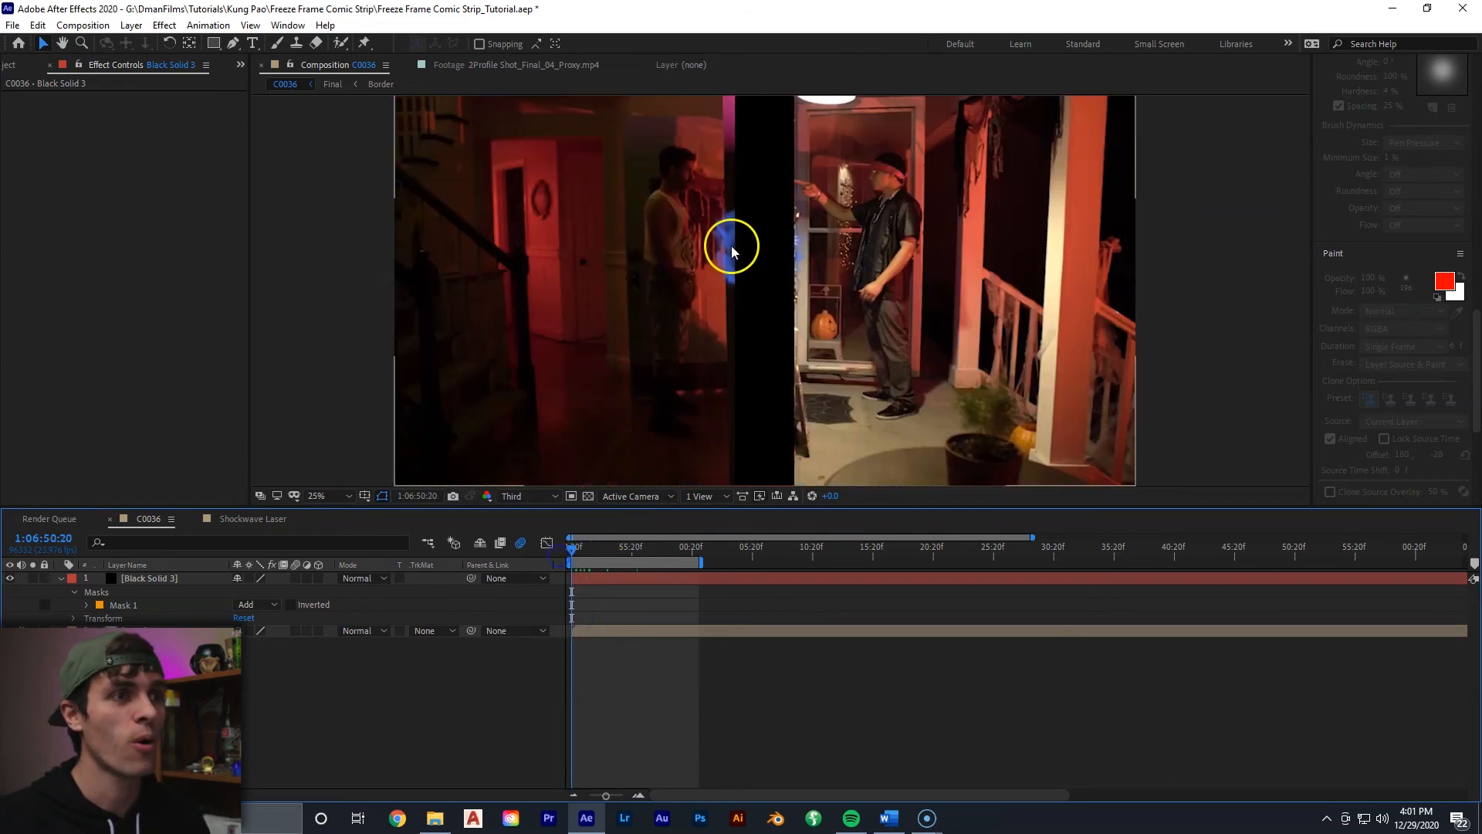
{"action": "scroll", "coordinate": [741, 246], "scroll_direction": "down", "scroll_amount": 1}
{"action": "scroll", "coordinate": [742, 246], "scroll_direction": "up", "scroll_amount": 1}
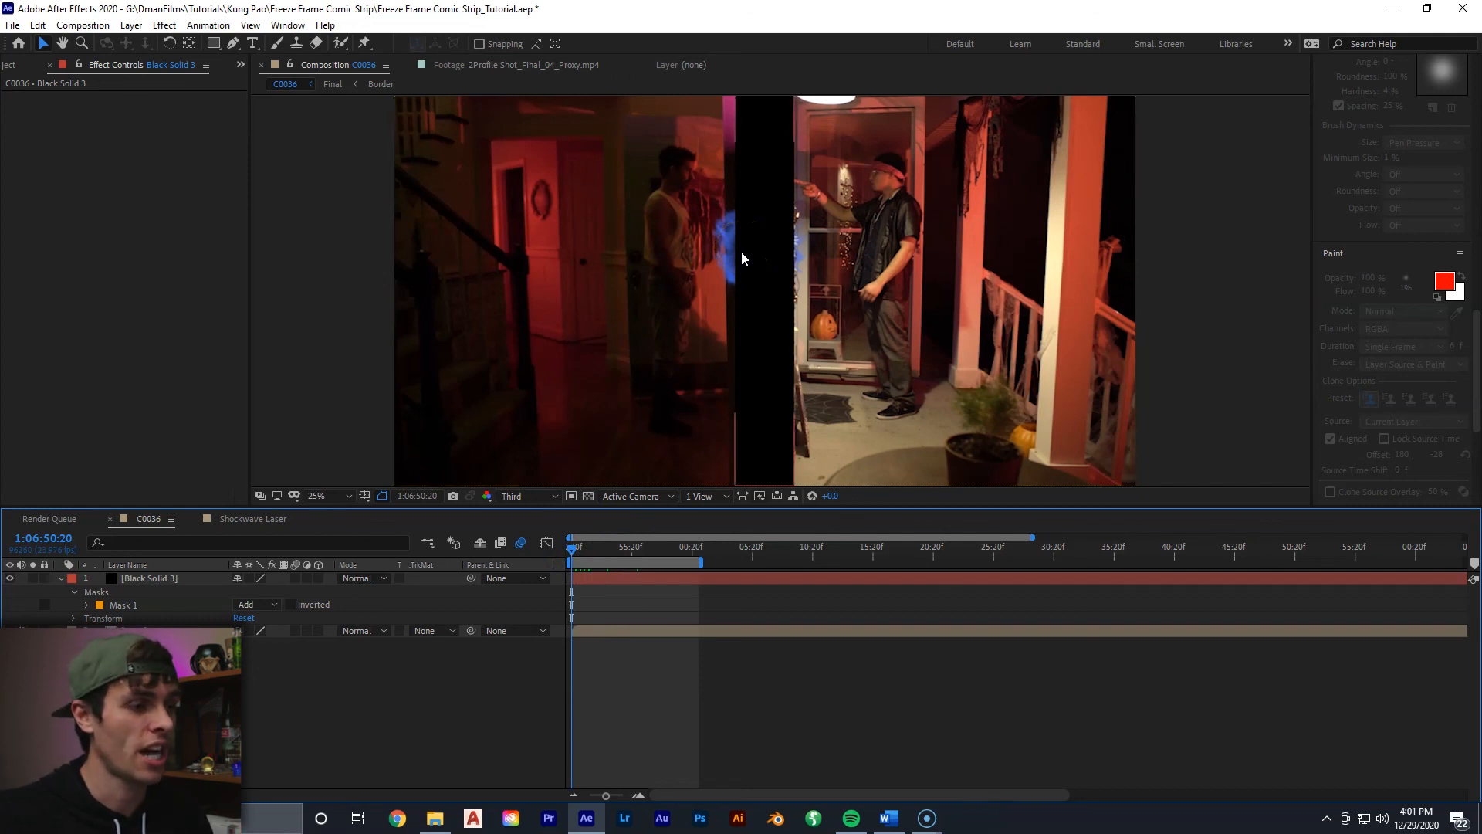
Set Scale and Rotation keyframes on the Final layer at 1:06:50:20
{"action": "left_click", "coordinate": [590, 630]}
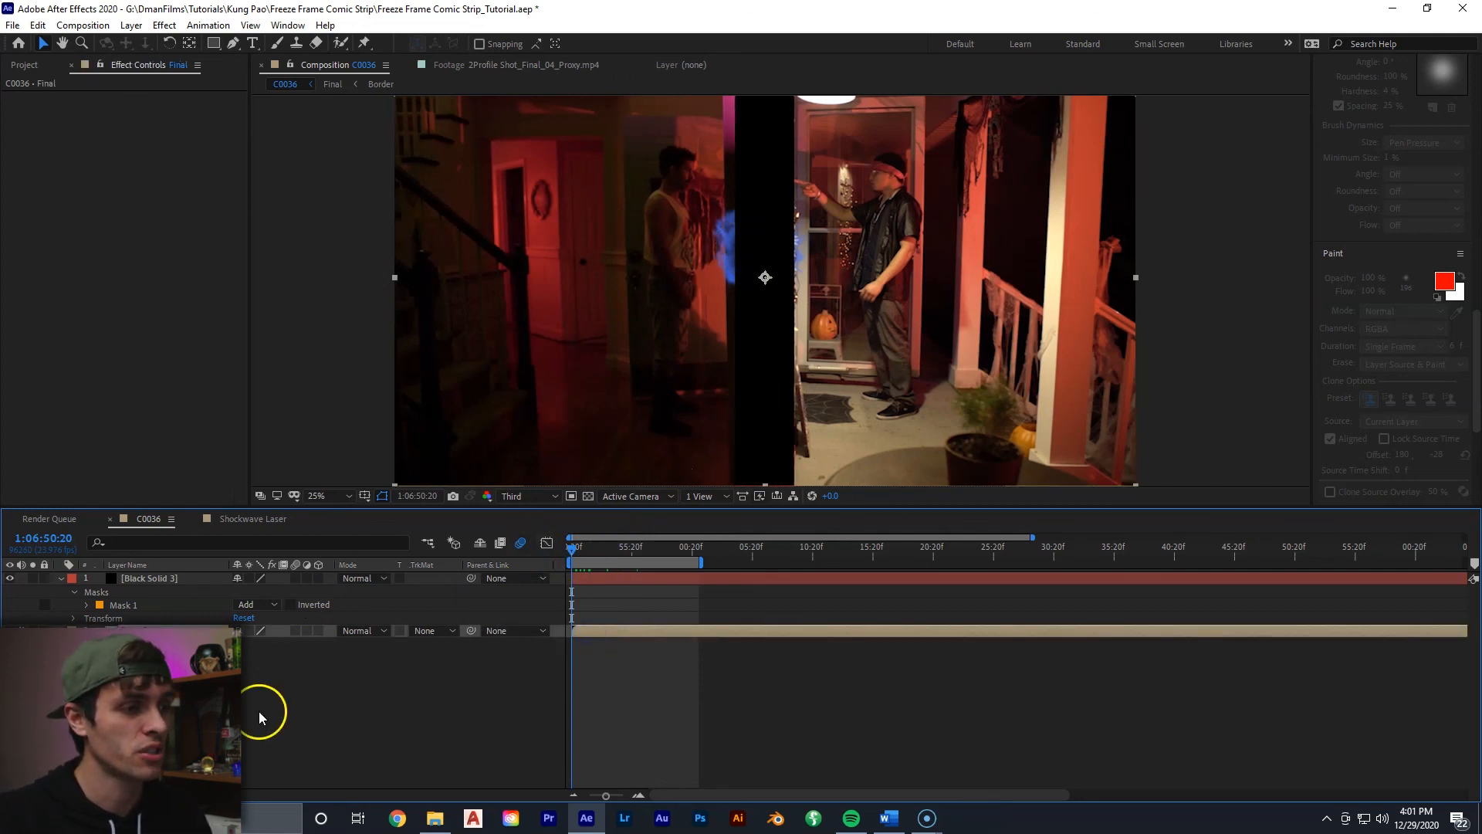
{"action": "left_click", "coordinate": [595, 662]}
{"action": "left_click", "coordinate": [599, 633]}
{"action": "key", "text": "s"}
{"action": "left_click", "coordinate": [100, 645]}
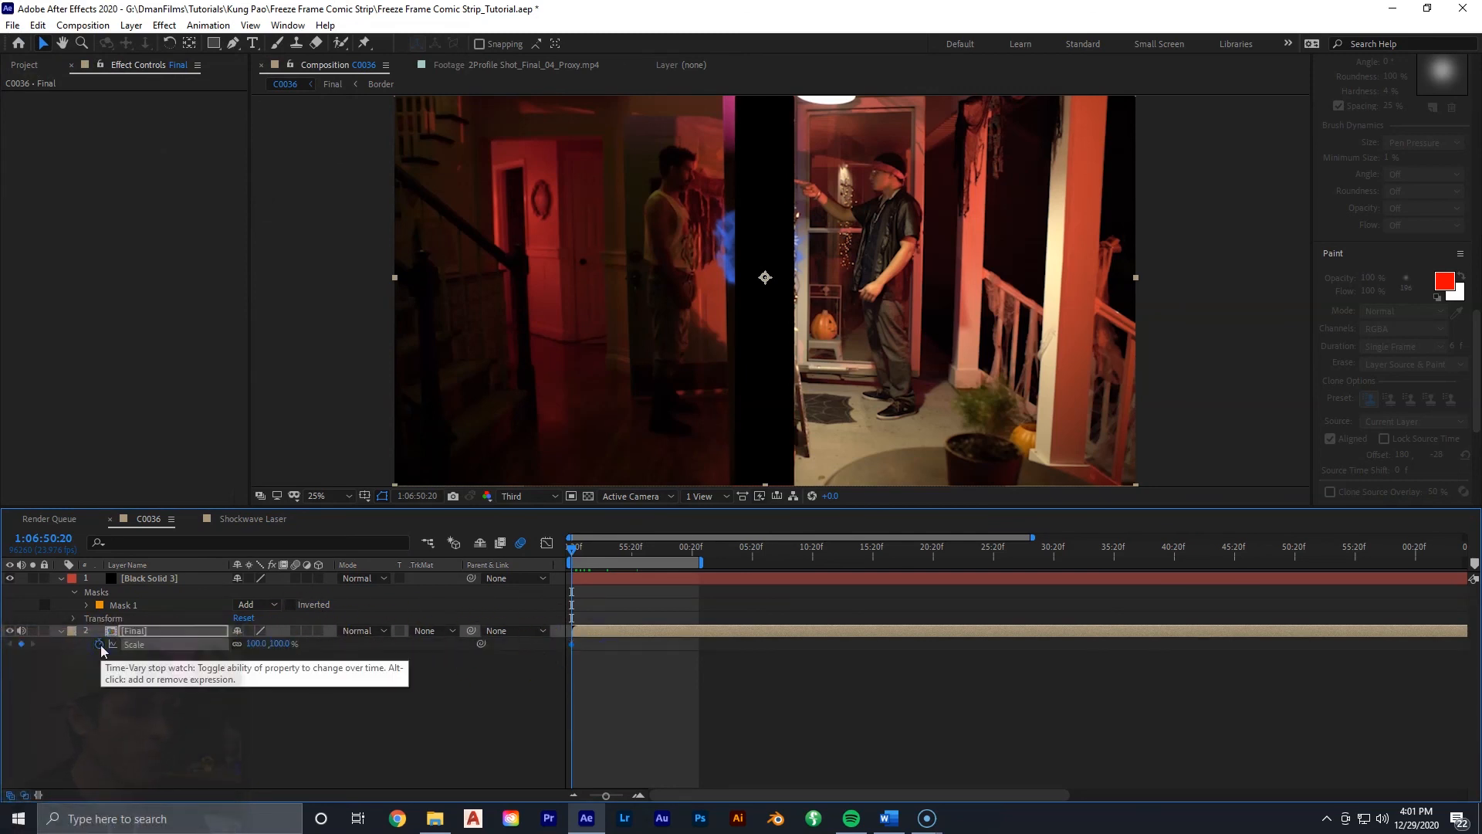
{"action": "left_click", "coordinate": [100, 647]}
{"action": "key", "text": "r"}
{"action": "left_click", "coordinate": [637, 628]}
{"action": "key", "text": "shift+s"}
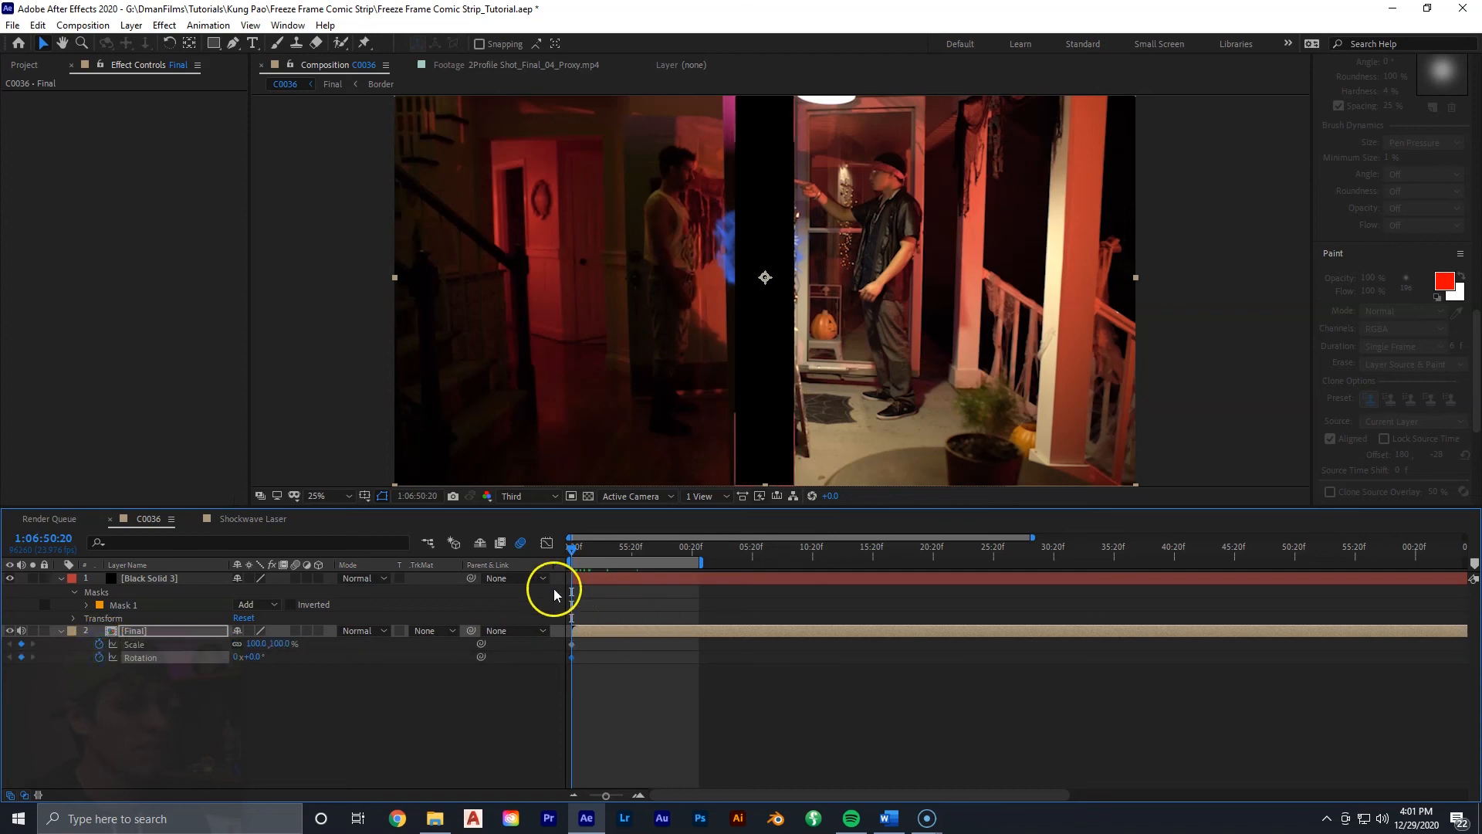
At 1:06:56:11, keyframe the Final layer's Scale at 105% and its Rotation at 2°
{"action": "left_click_drag", "start_coordinate": [582, 548], "coordinate": [640, 548]}
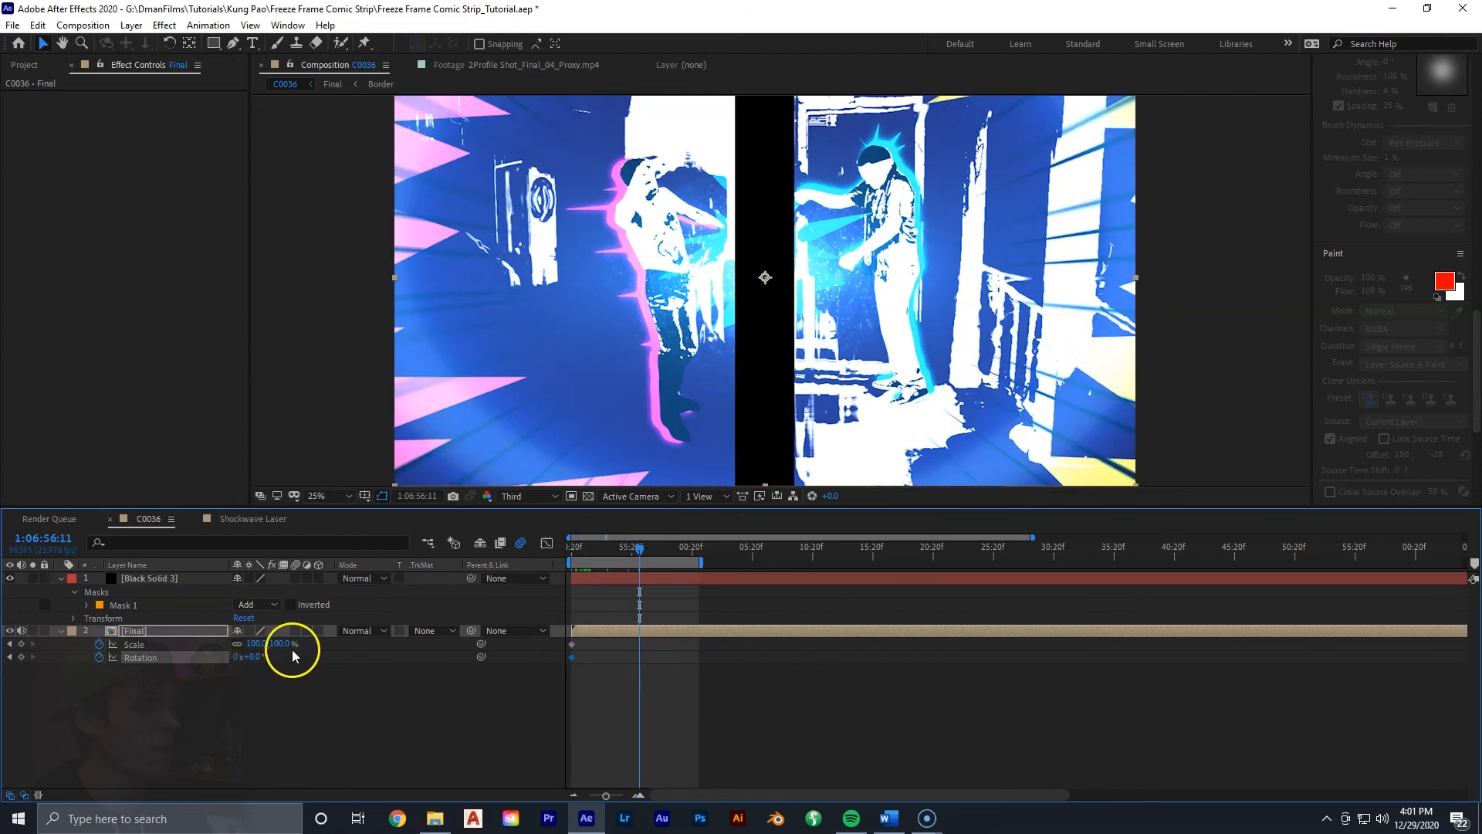
{"action": "left_click", "coordinate": [281, 644]}
{"action": "type", "text": "105"}
{"action": "left_click", "coordinate": [601, 700]}
{"action": "left_click", "coordinate": [255, 659]}
{"action": "left_click_drag", "start_coordinate": [256, 658], "coordinate": [257, 661]}
{"action": "left_click", "coordinate": [952, 219]}
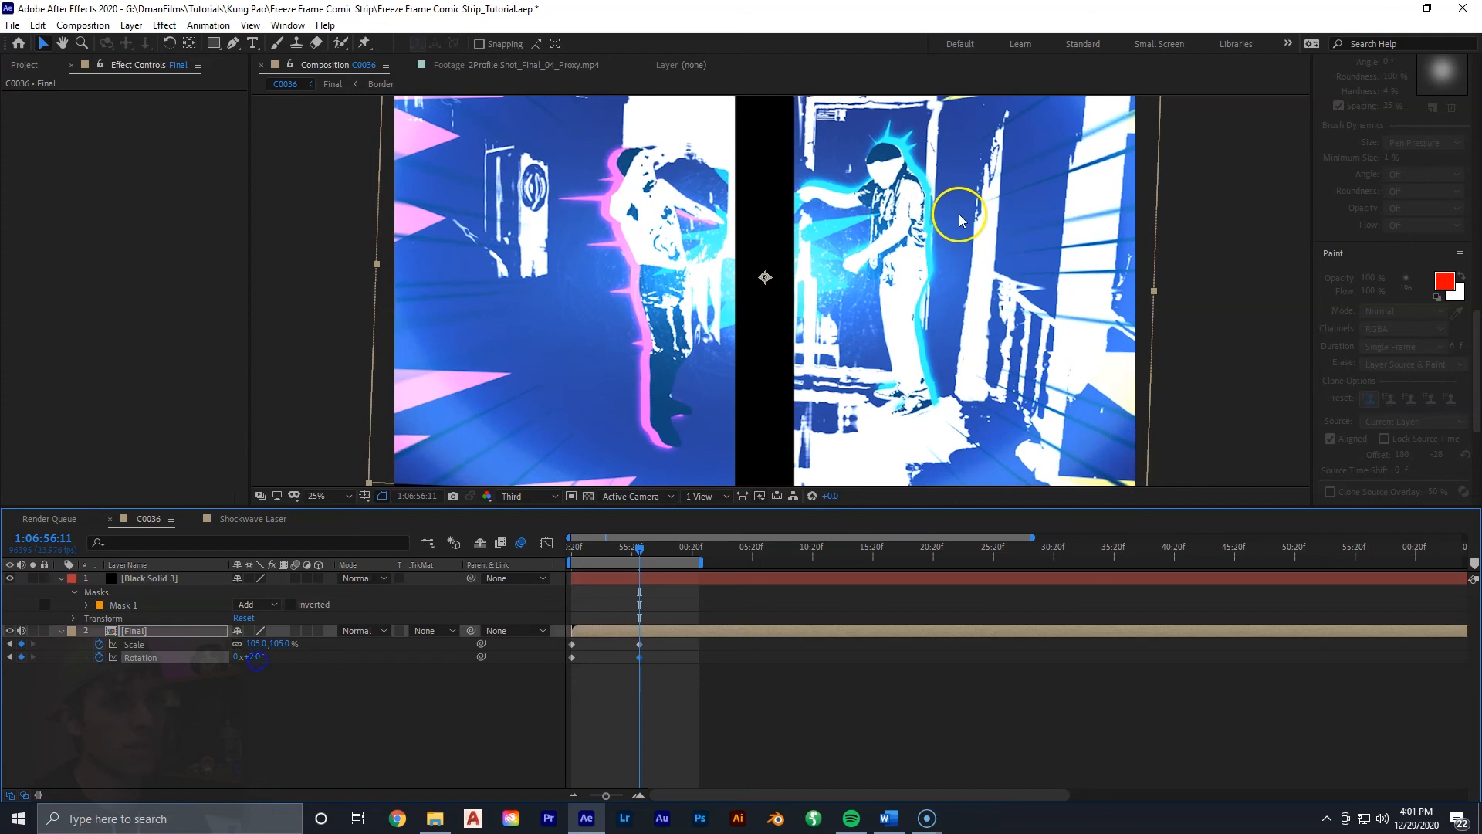
Inspect the edges of the rotated Final layer for full frame coverage and compare with the 2Profile Shot_Final_04_Proxy.mp4 footage
{"action": "scroll", "coordinate": [950, 228], "scroll_direction": "up", "scroll_amount": 2}
{"action": "left_click_drag", "start_coordinate": [1166, 177], "coordinate": [1052, 275]}
{"action": "scroll", "coordinate": [1055, 273], "scroll_direction": "up", "scroll_amount": 1}
{"action": "left_click_drag", "start_coordinate": [1245, 279], "coordinate": [990, 269]}
{"action": "scroll", "coordinate": [971, 242], "scroll_direction": "down", "scroll_amount": 1}
{"action": "scroll", "coordinate": [971, 247], "scroll_direction": "down", "scroll_amount": 1}
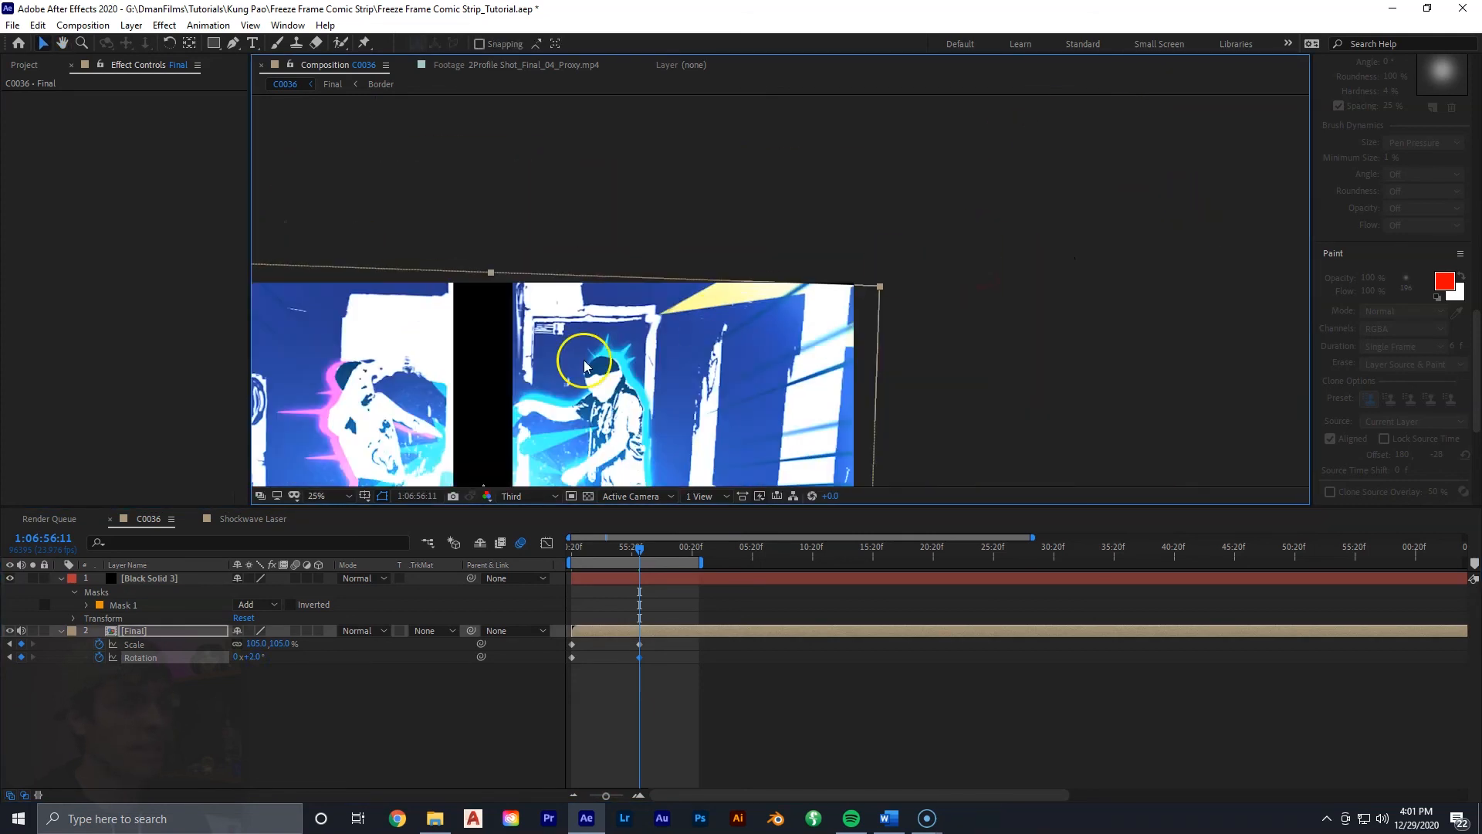
{"action": "scroll", "coordinate": [629, 348], "scroll_direction": "down", "scroll_amount": 1}
{"action": "left_click", "coordinate": [531, 66]}
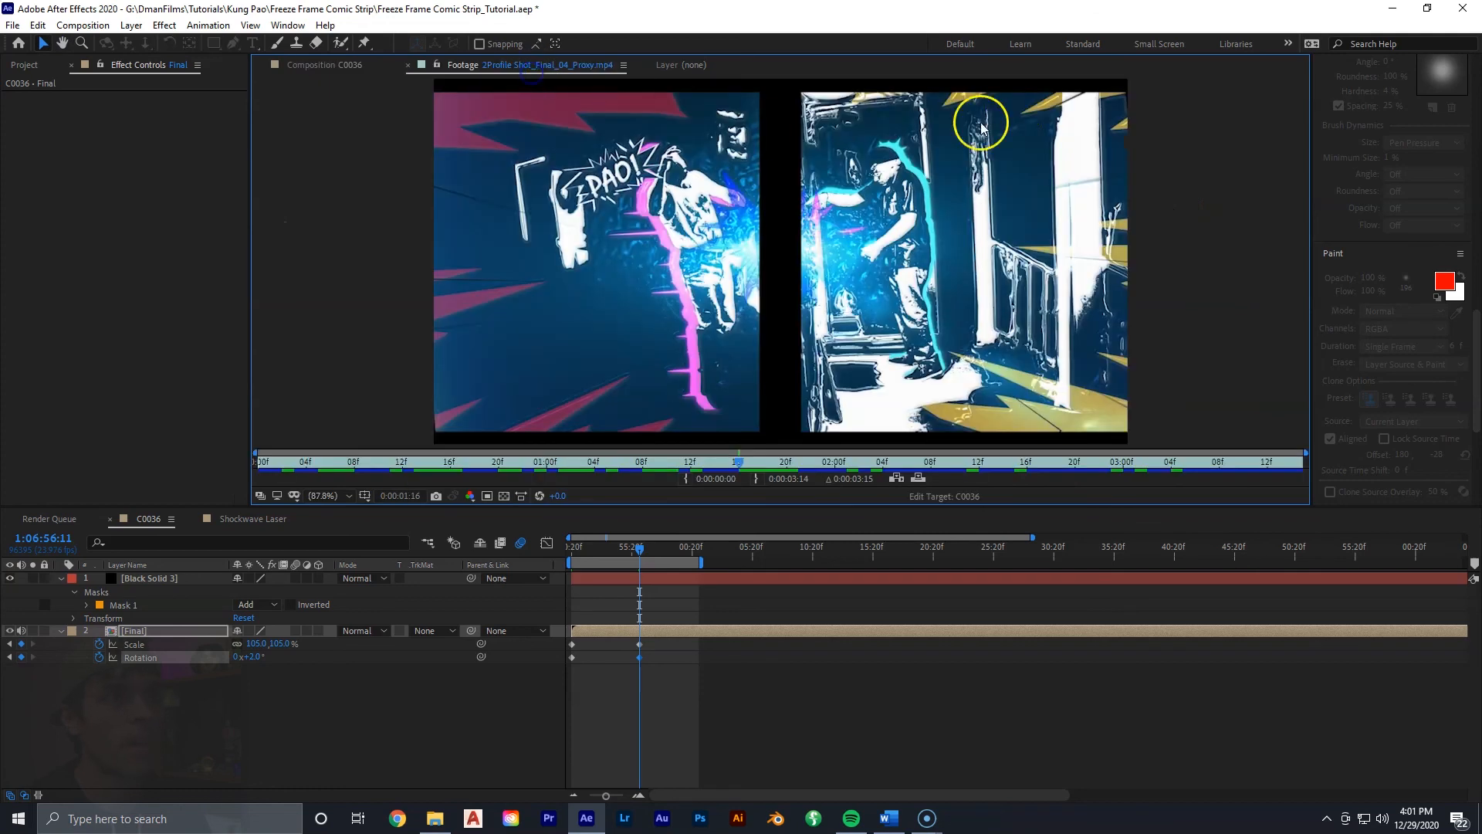
{"action": "left_click", "coordinate": [340, 65]}
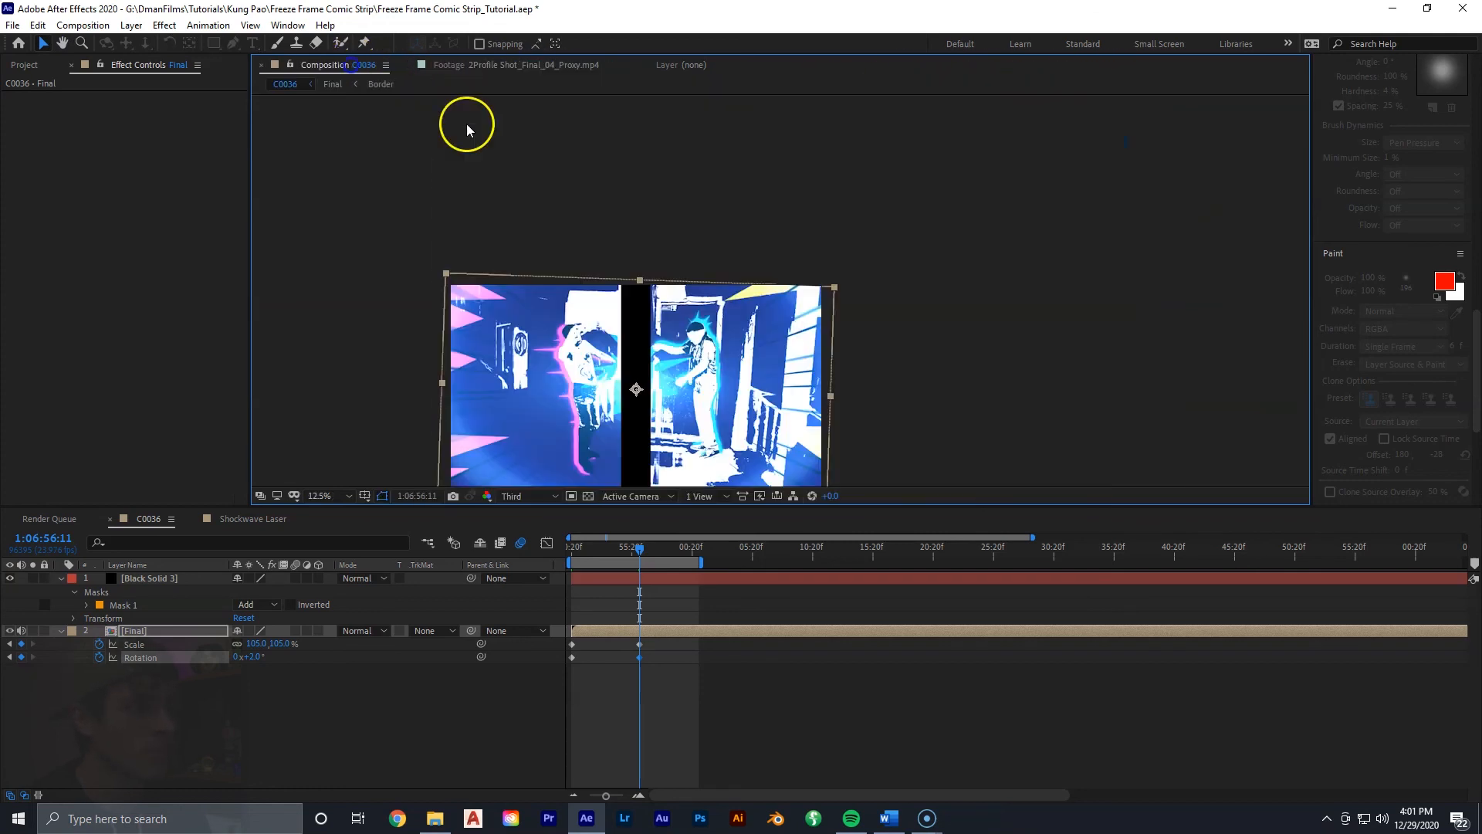
Move the Final layer's starting Scale and Rotation keyframes to 1:06:51:03 and play back the animation from the start
{"action": "key", "text": "Home"}
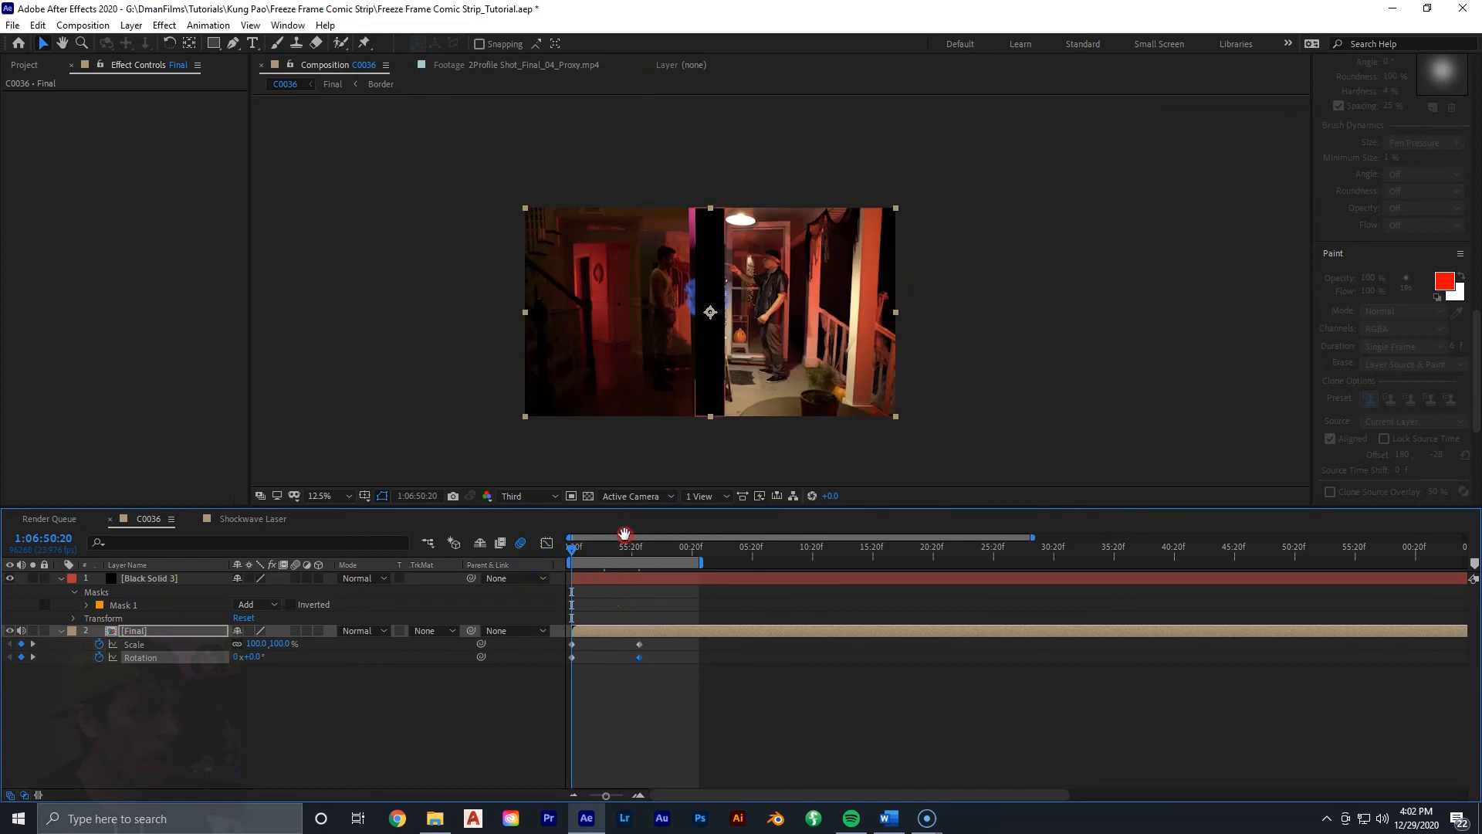
{"action": "left_click", "coordinate": [622, 795]}
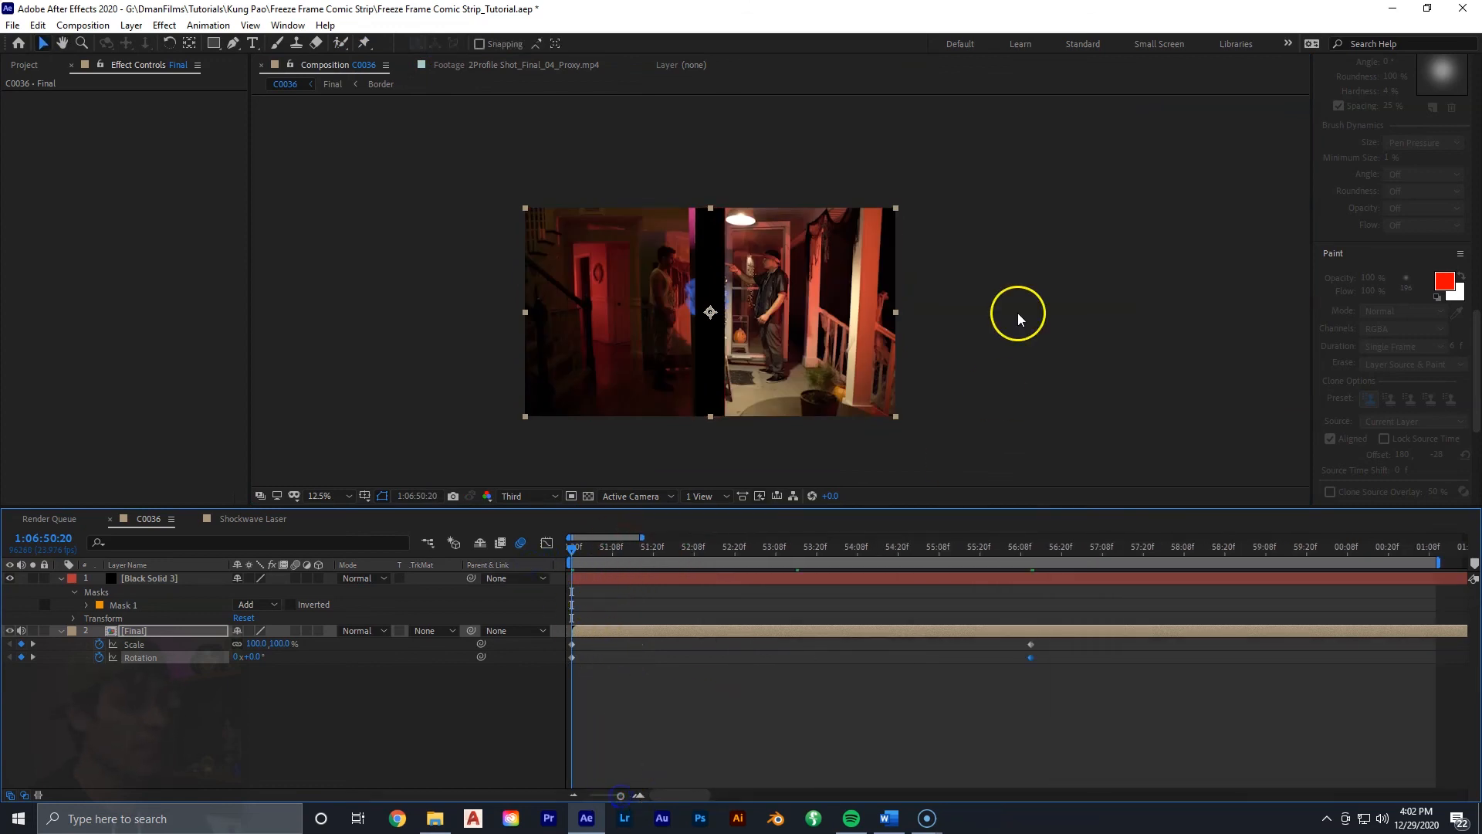
{"action": "left_click", "coordinate": [586, 634]}
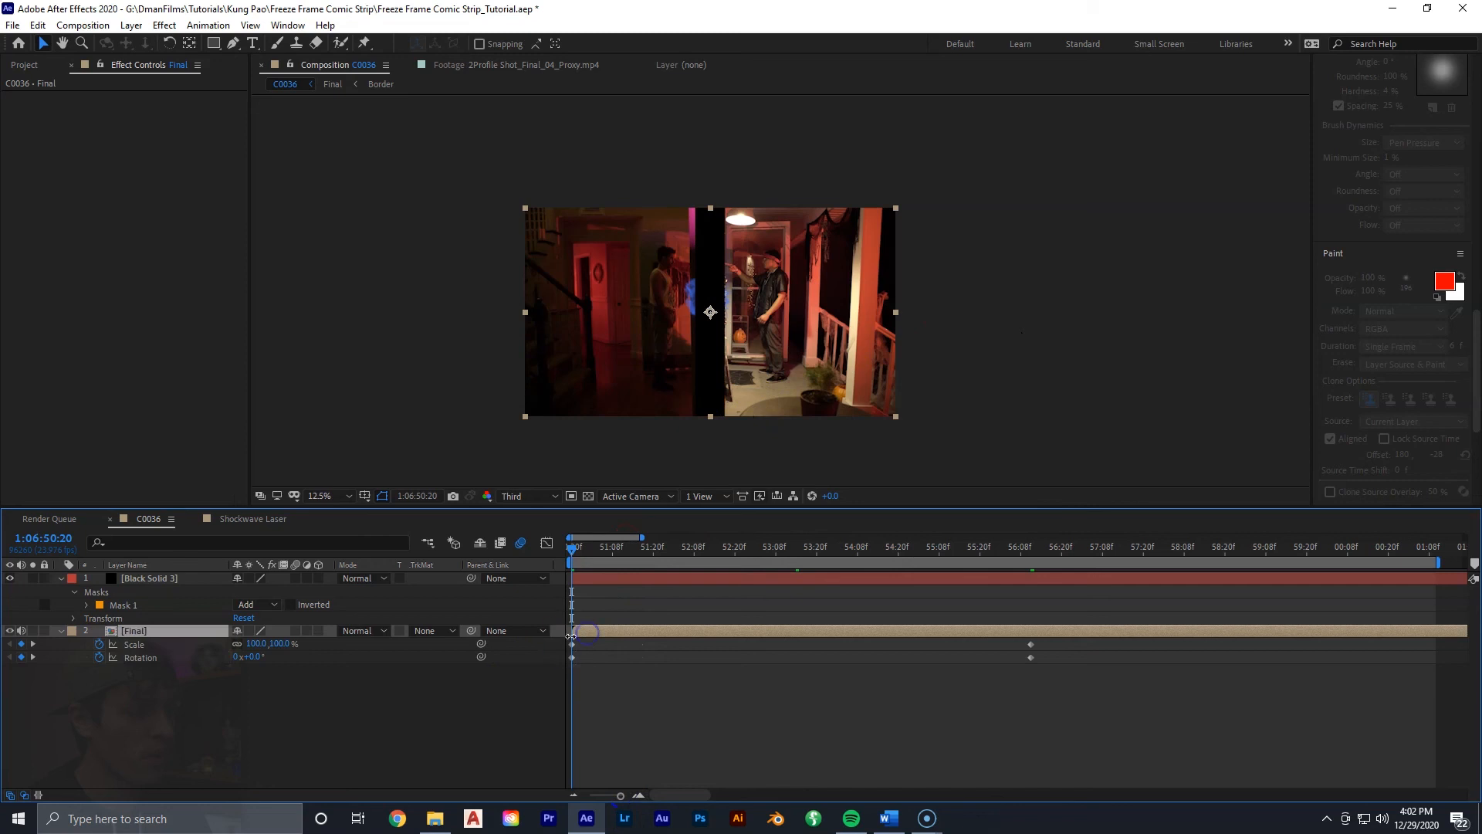
{"action": "left_click_drag", "start_coordinate": [599, 549], "coordinate": [593, 562]}
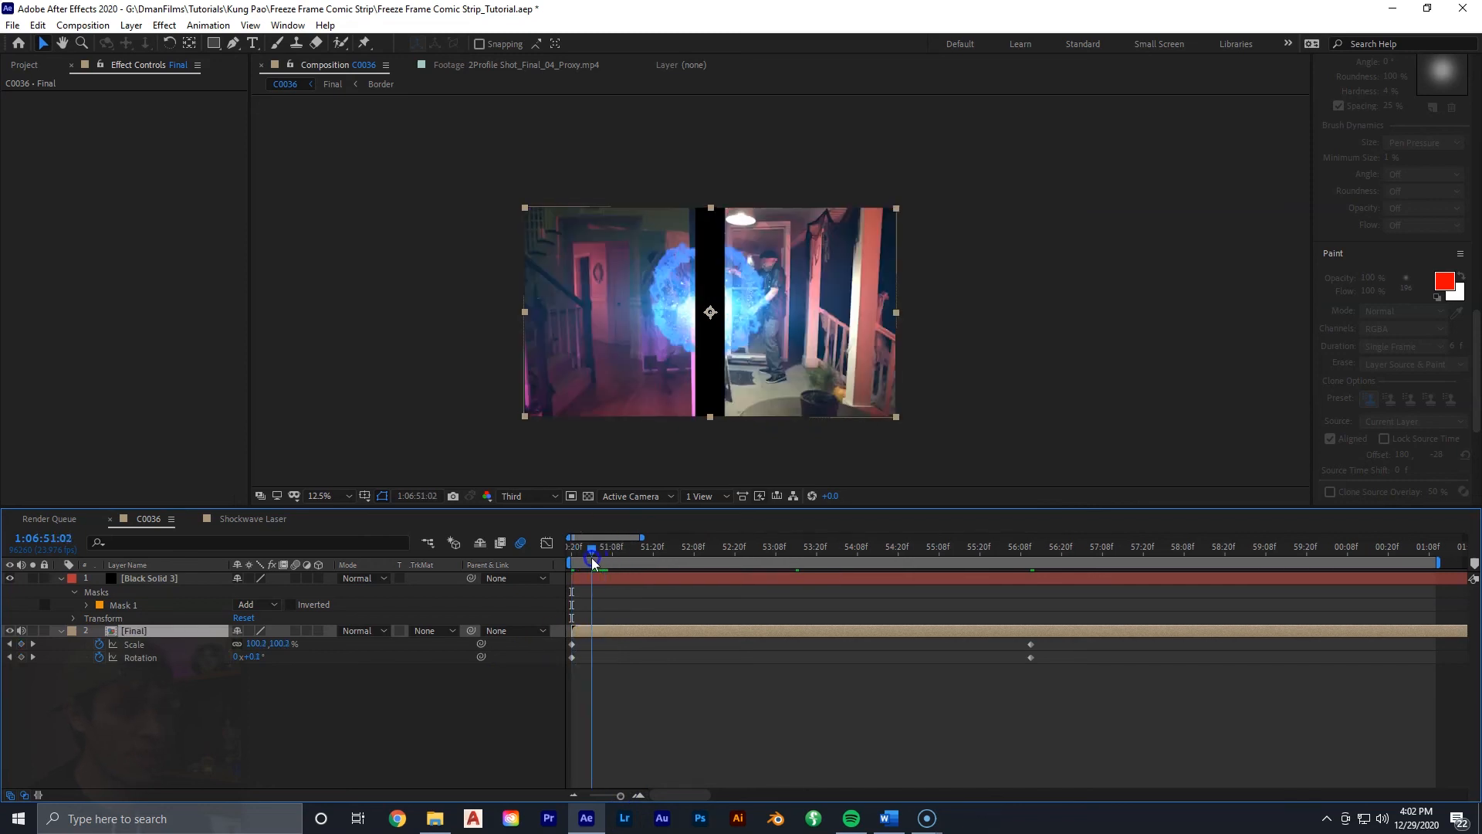
{"action": "mouse_move", "coordinate": [600, 637]}
{"action": "left_mouse_down"}
{"action": "mouse_move", "coordinate": [568, 651]}
{"action": "mouse_move", "coordinate": [595, 658]}
{"action": "left_mouse_up"}
{"action": "left_click_drag", "start_coordinate": [595, 549], "coordinate": [571, 550]}
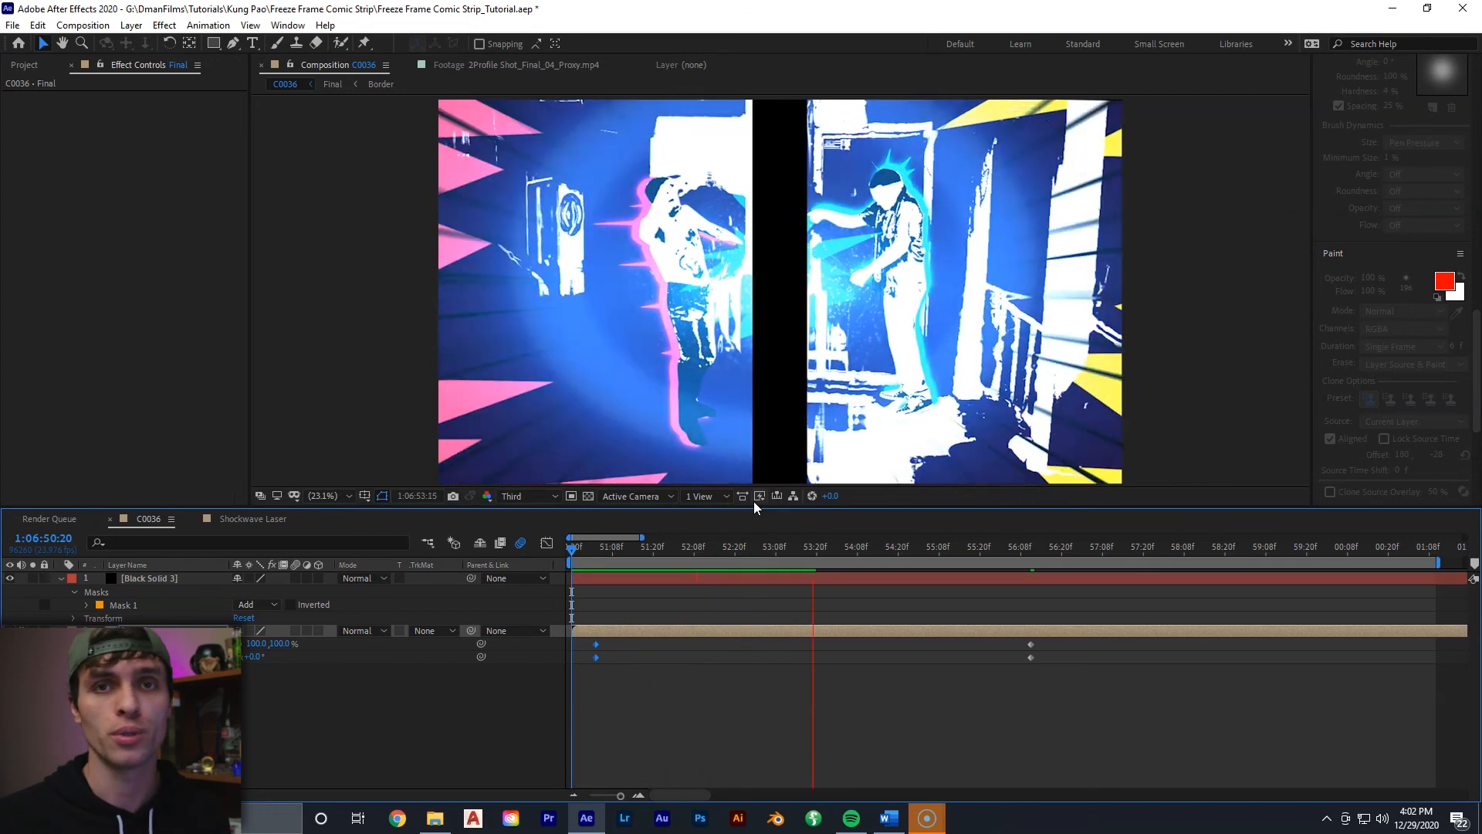
{"action": "key", "text": "space"}
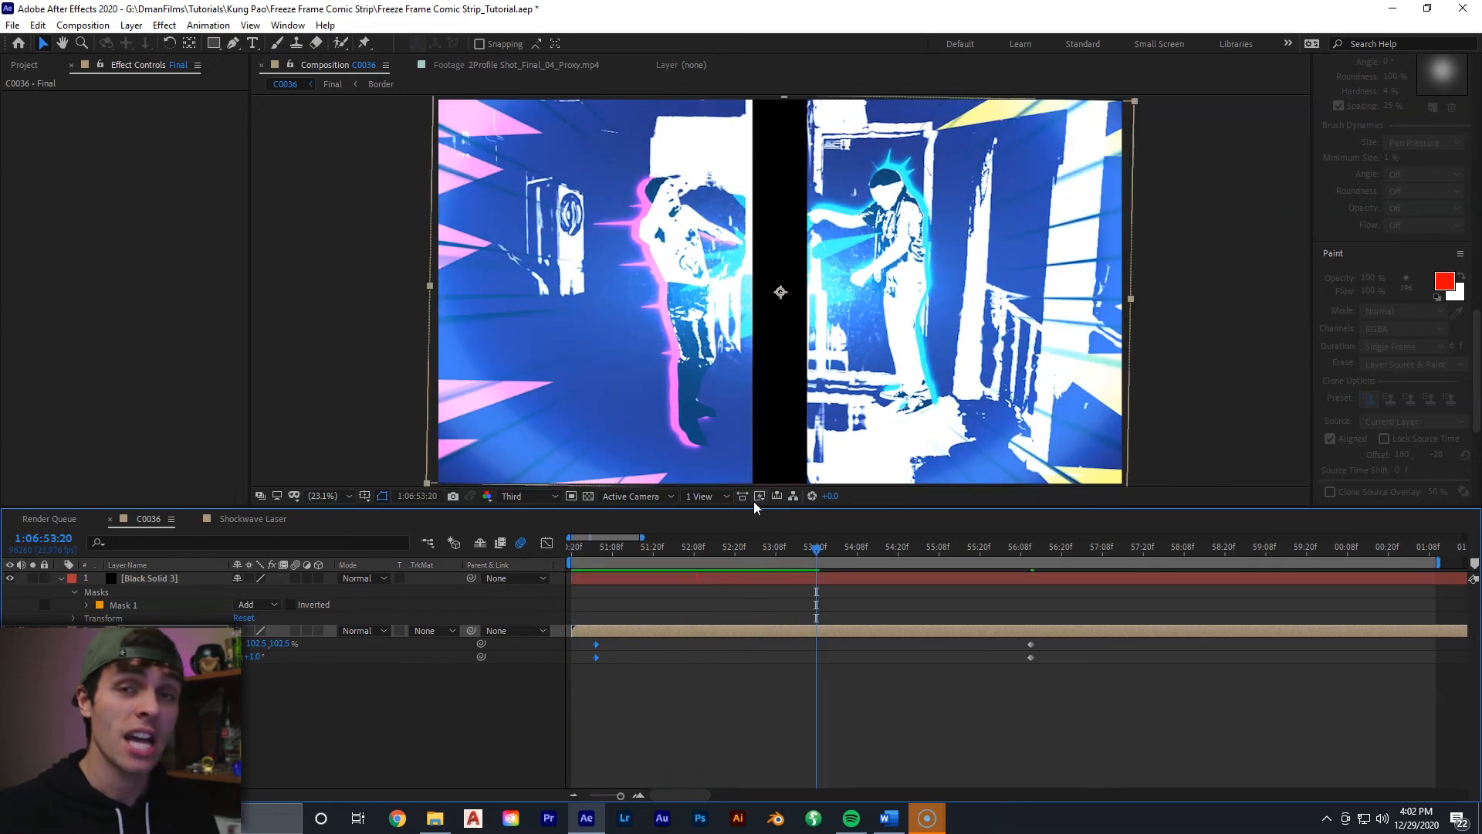
Apply the CC Plastic effect to the Final layer and set its Surface Bump Height to 100
{"action": "left_click", "coordinate": [674, 545]}
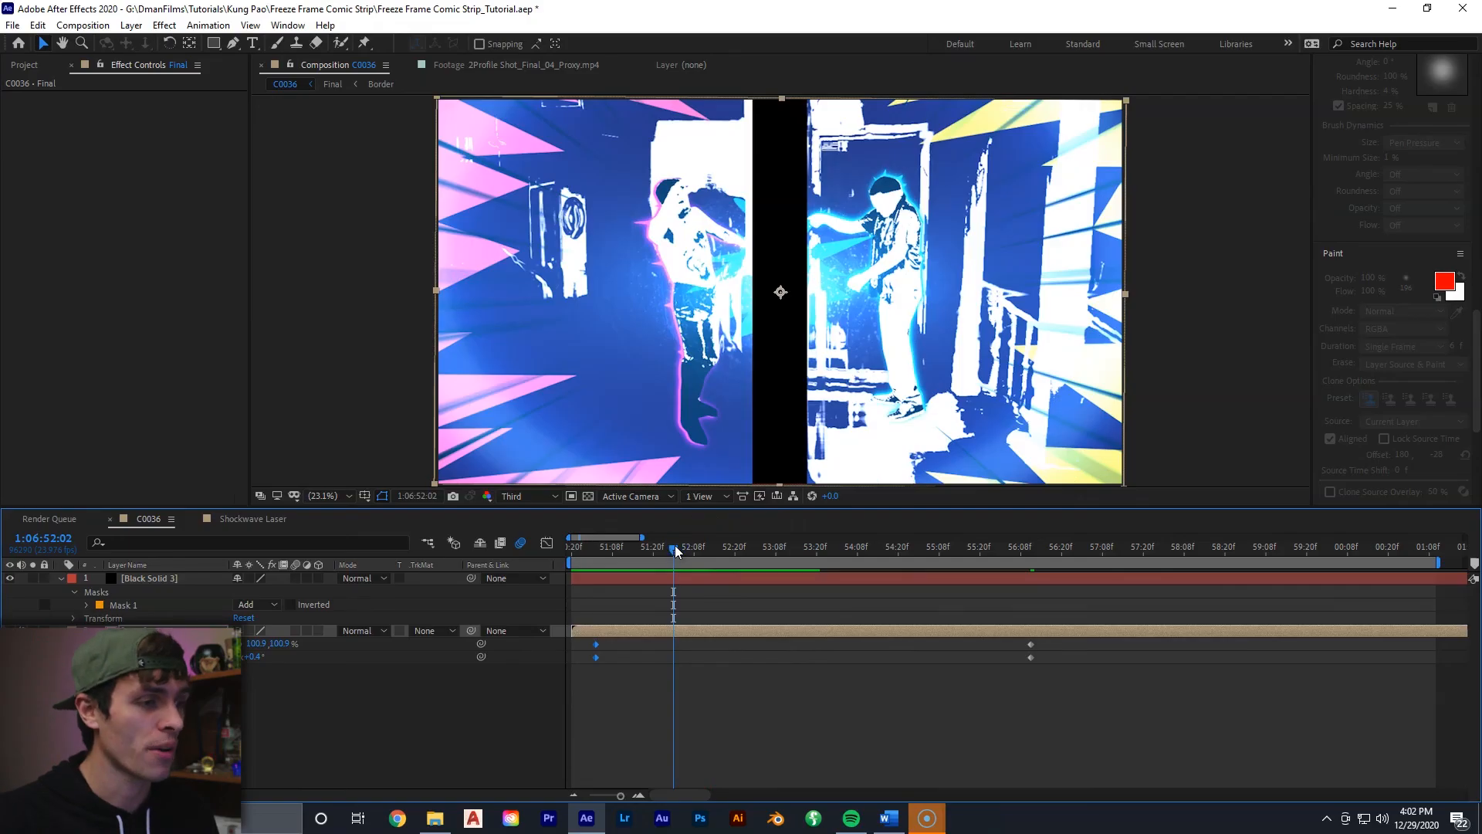
{"action": "left_click_drag", "start_coordinate": [674, 545], "coordinate": [636, 545]}
{"action": "left_click", "coordinate": [730, 687]}
{"action": "left_click", "coordinate": [726, 634]}
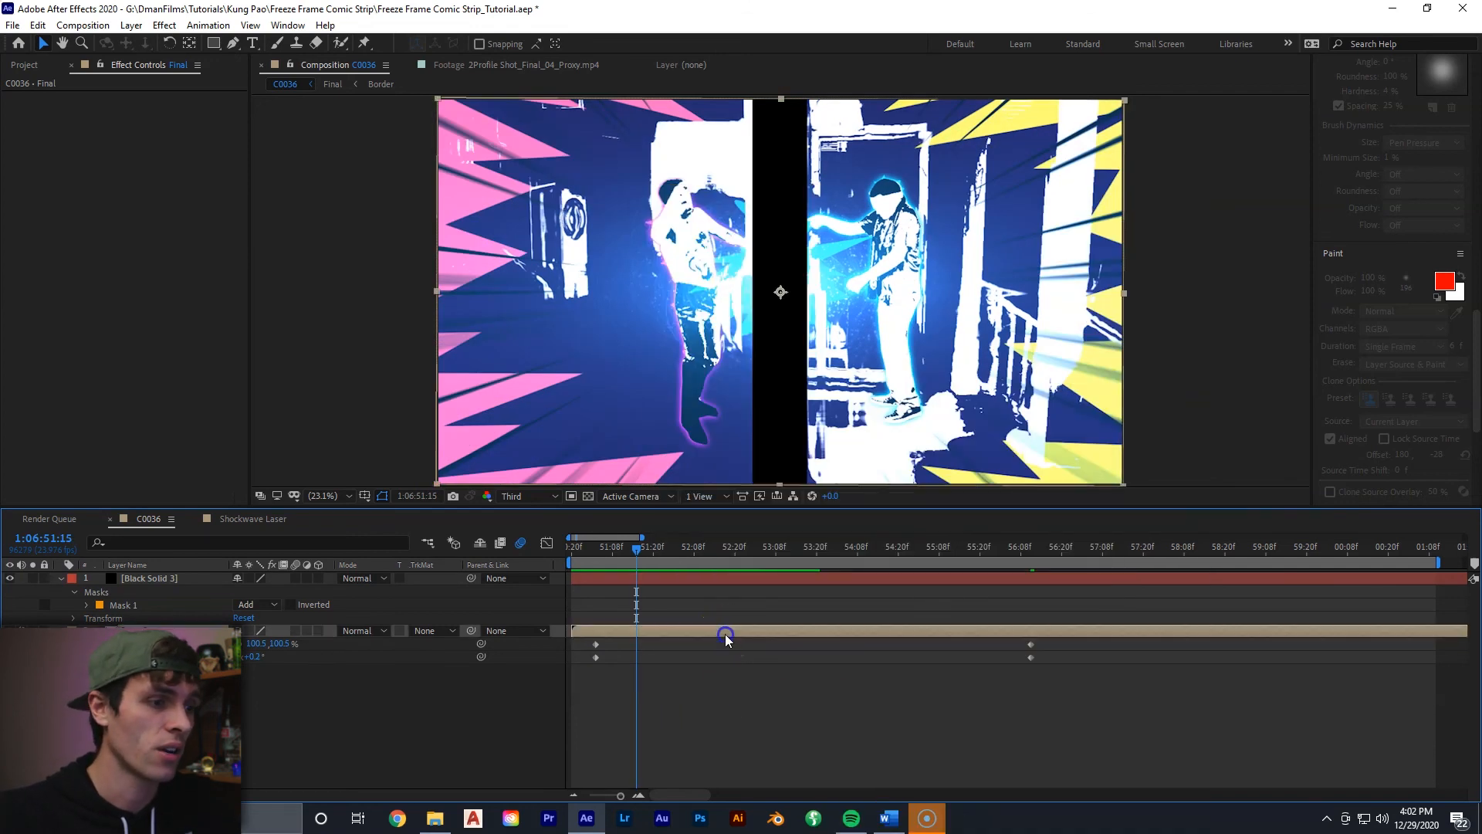
{"action": "right_click", "coordinate": [726, 635]}
{"action": "mouse_move", "coordinate": [823, 419]}
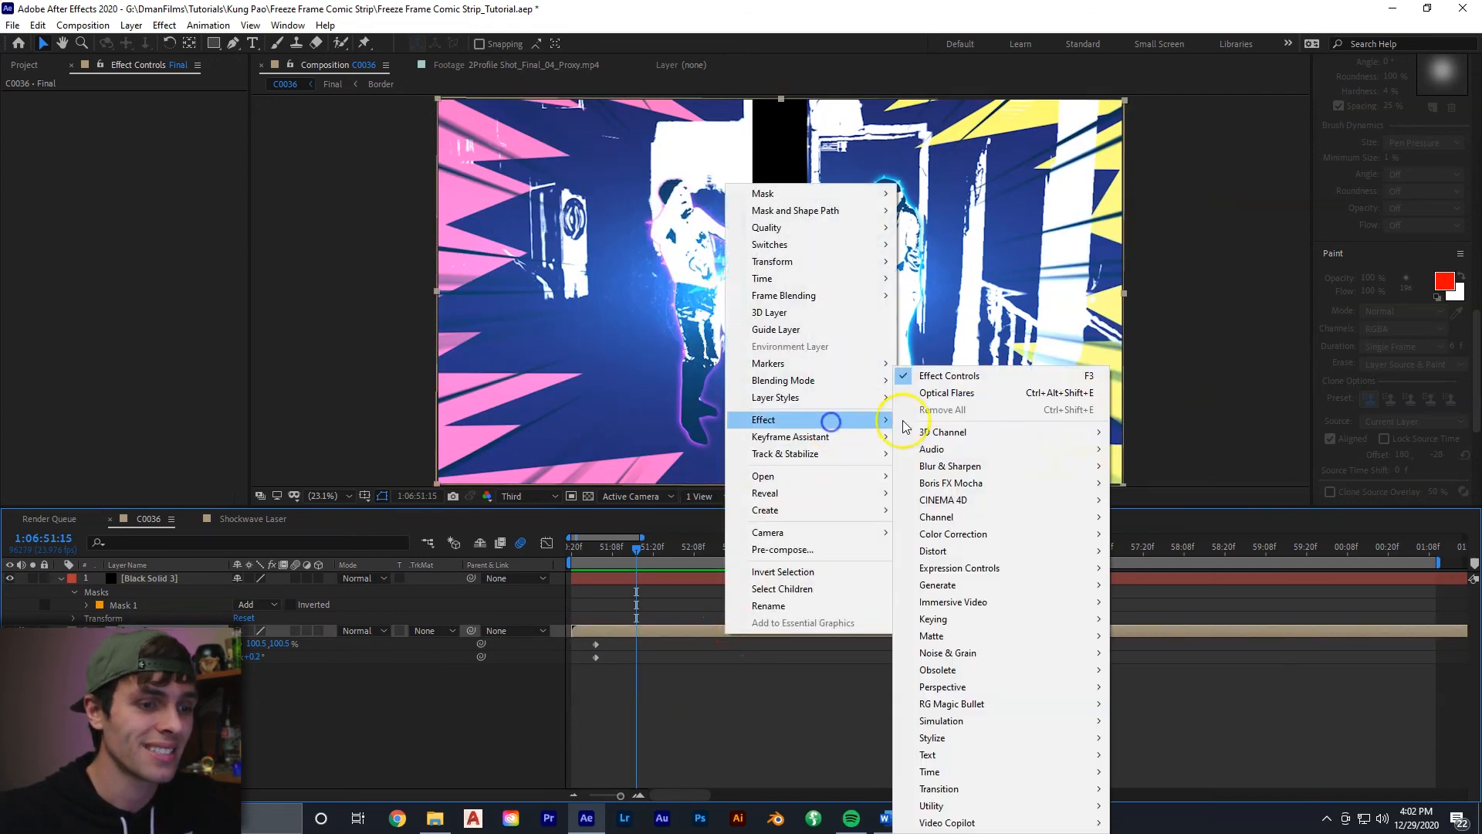
{"action": "mouse_move", "coordinate": [990, 738]}
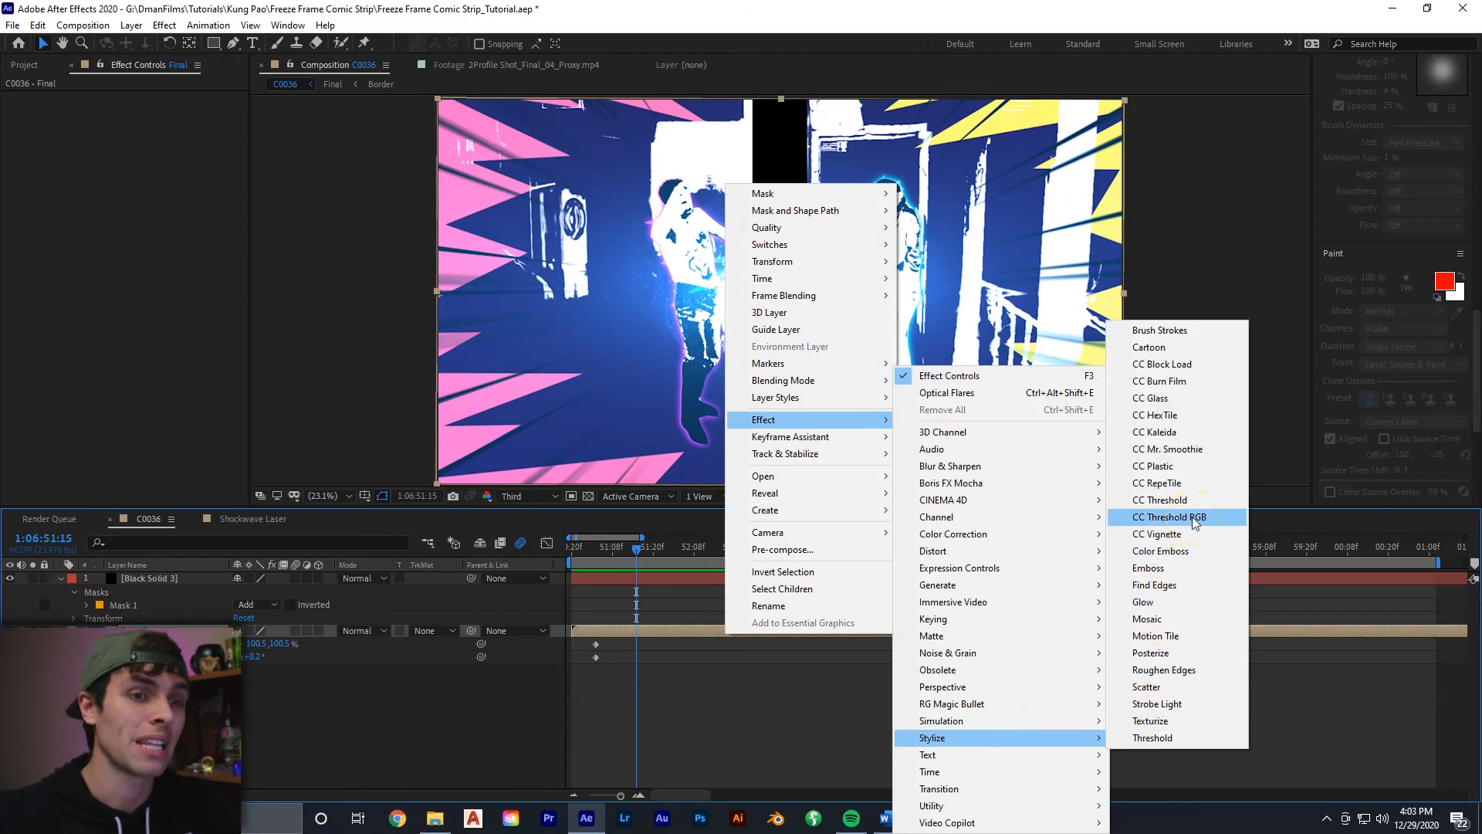
{"action": "left_click", "coordinate": [1201, 469]}
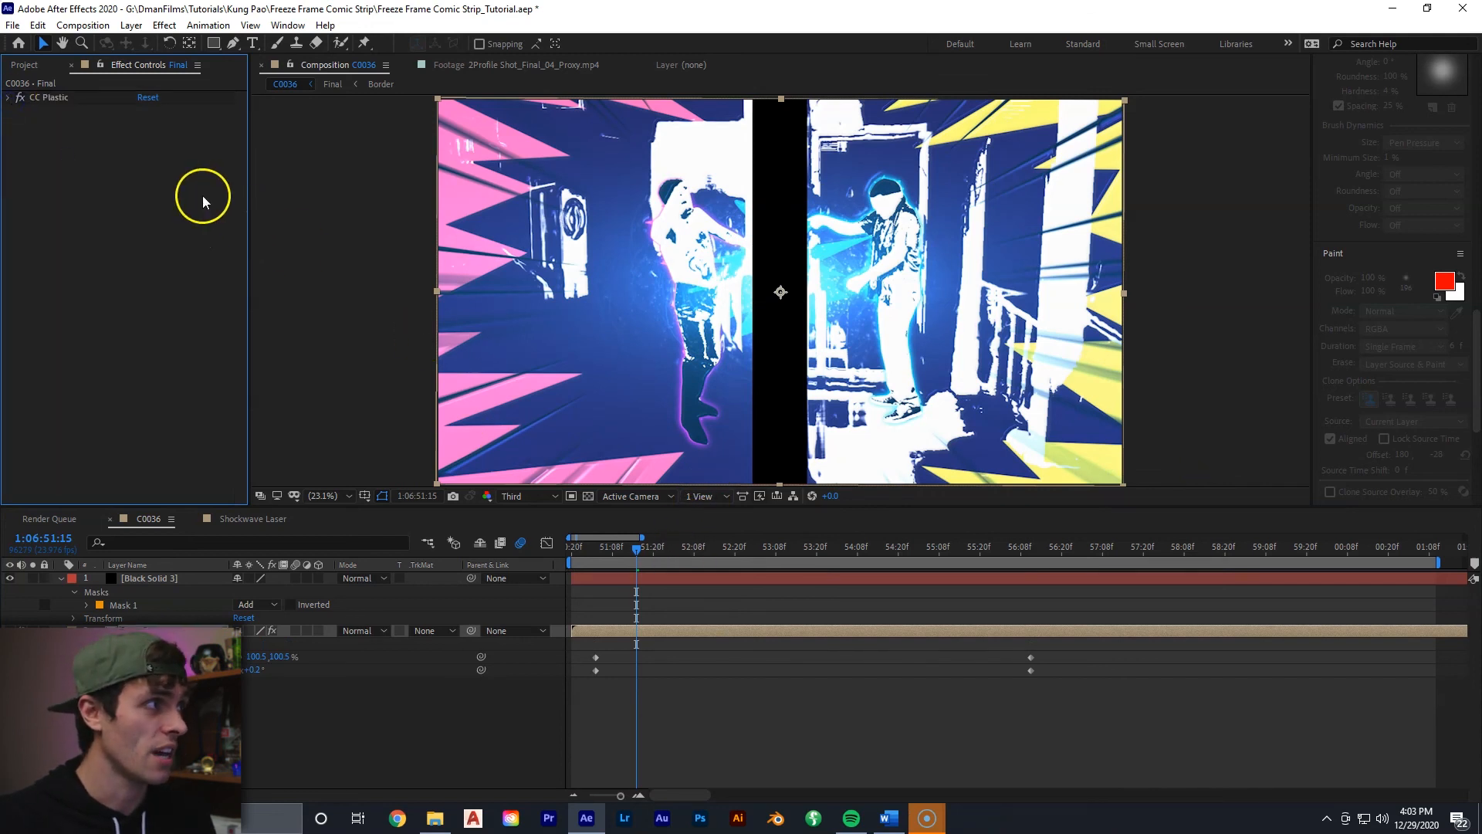
{"action": "left_click", "coordinate": [9, 97]}
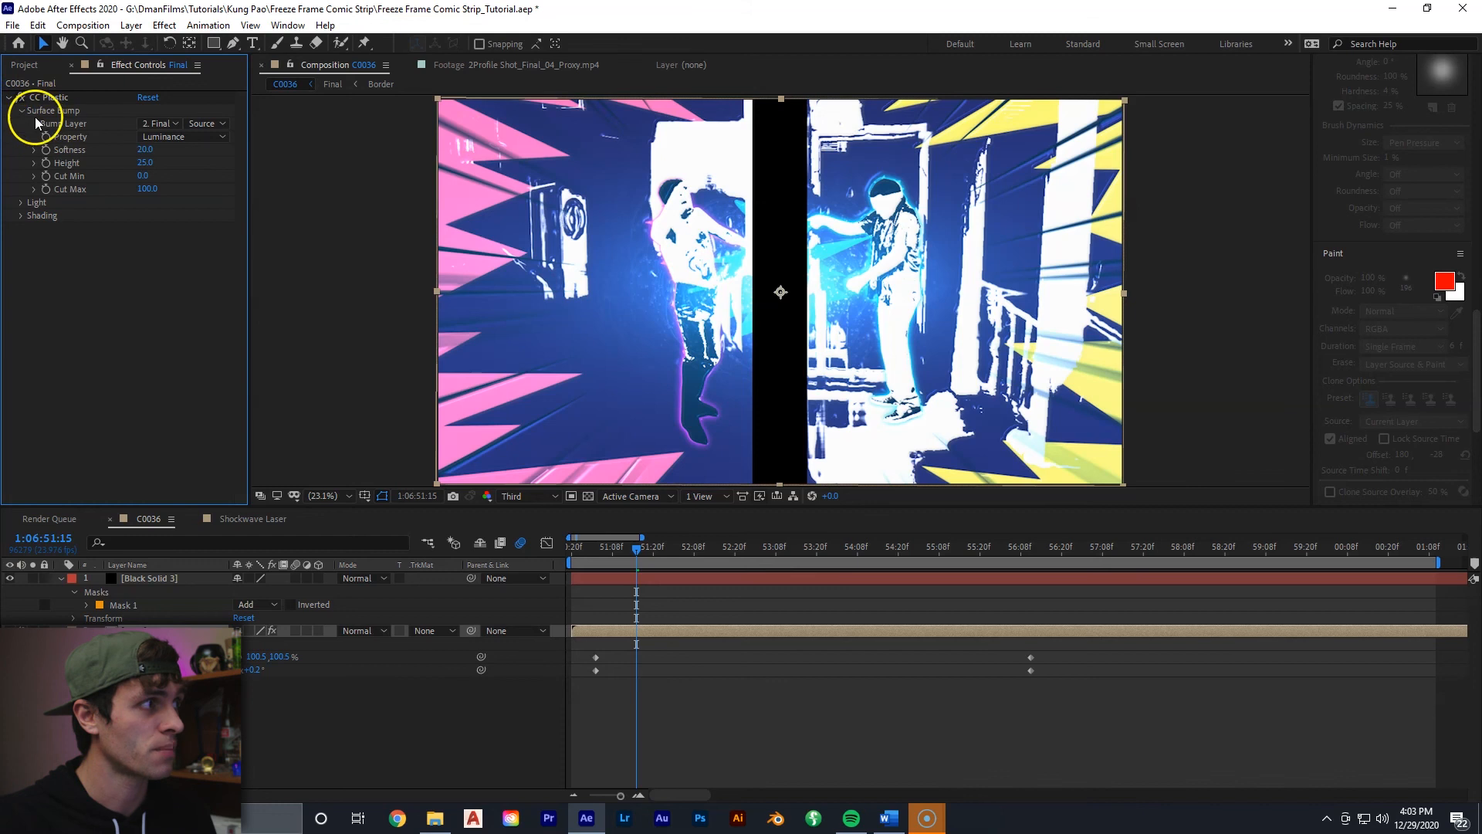
{"action": "left_click_drag", "start_coordinate": [145, 163], "coordinate": [200, 155]}
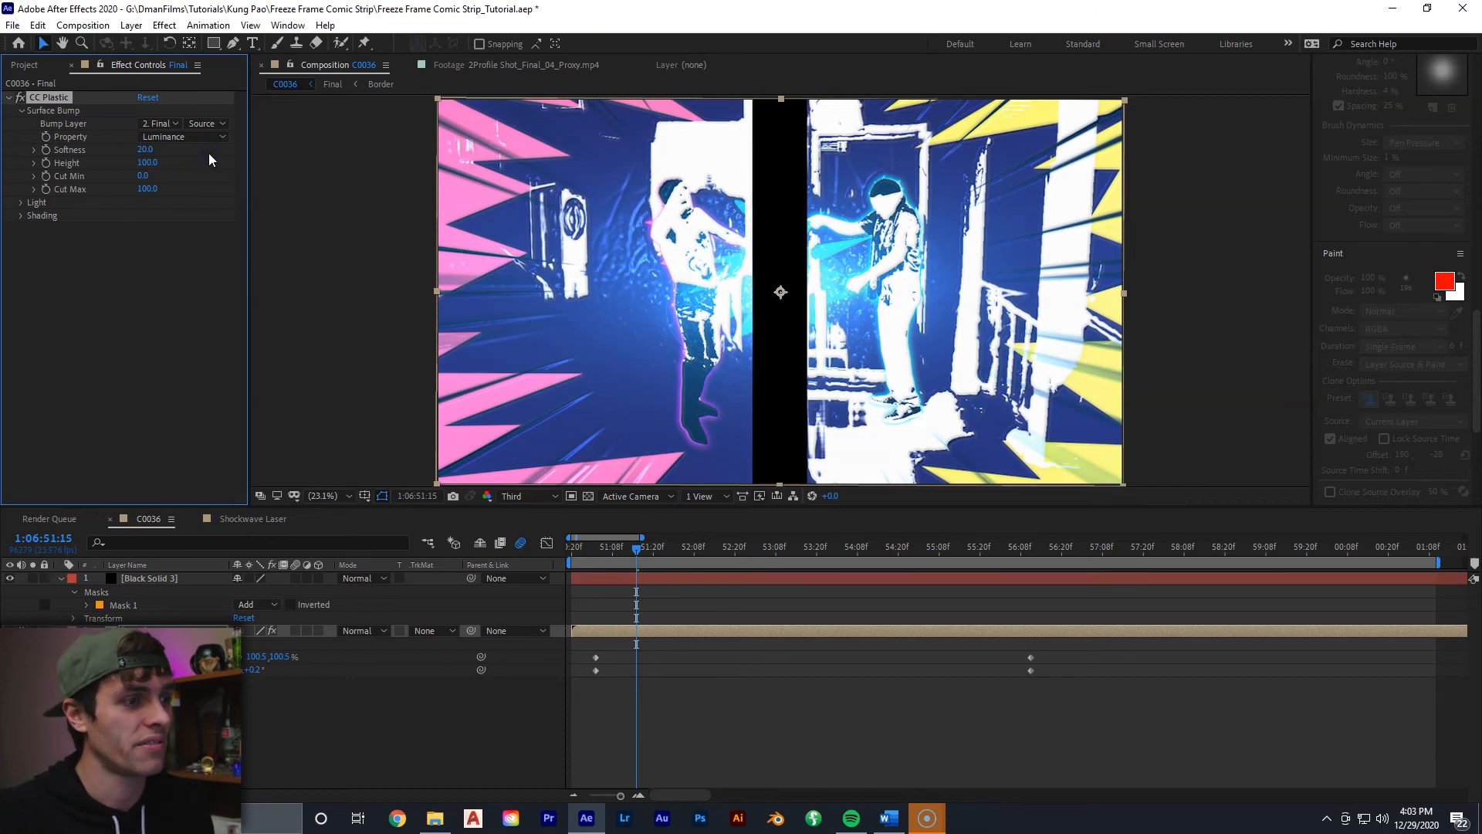
Split the Final layer at 1:06:51:03, where the freeze frame begins
{"action": "left_click", "coordinate": [601, 561]}
{"action": "left_click", "coordinate": [586, 580]}
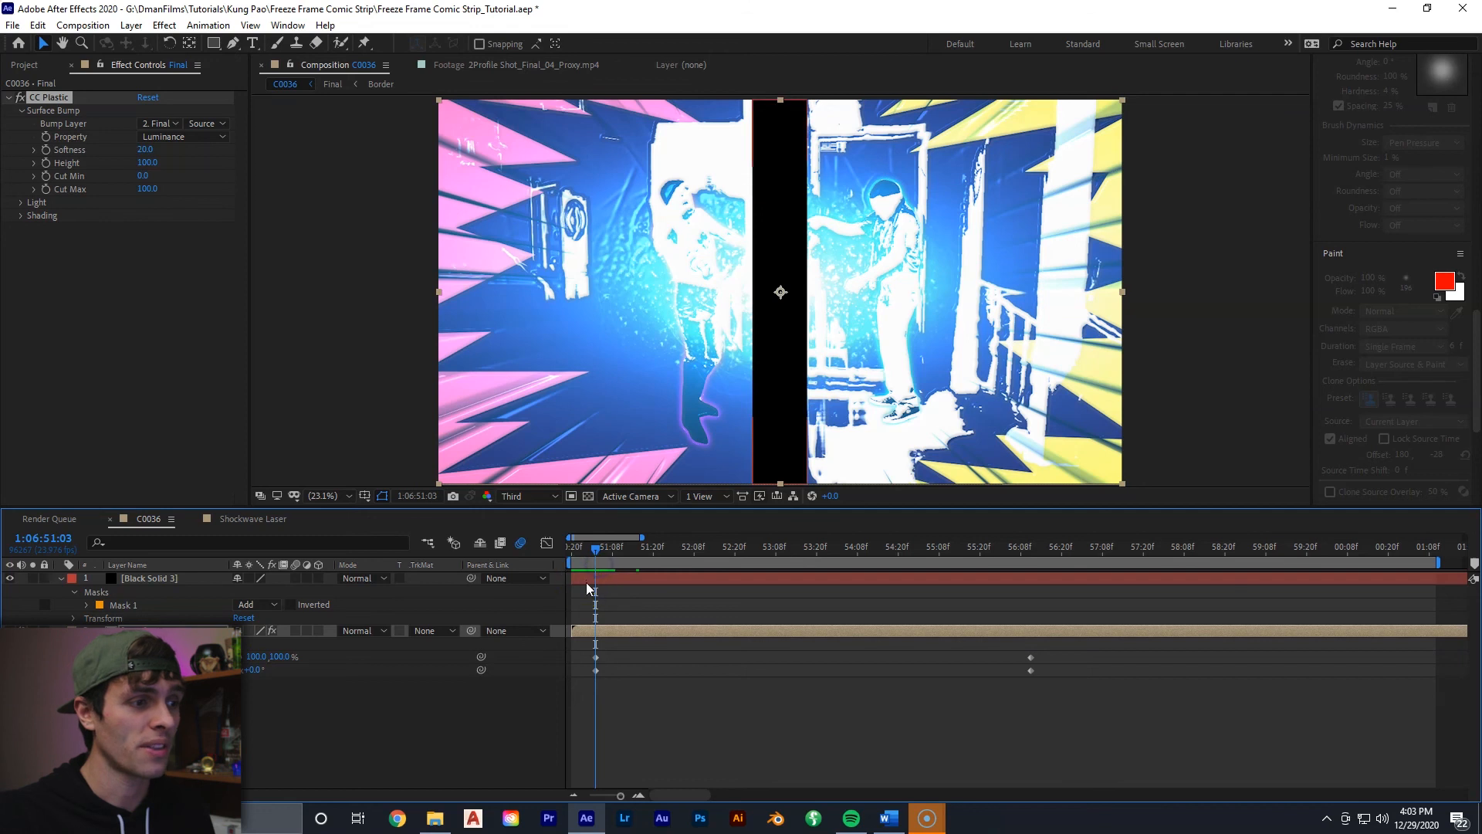
{"action": "left_click", "coordinate": [580, 550]}
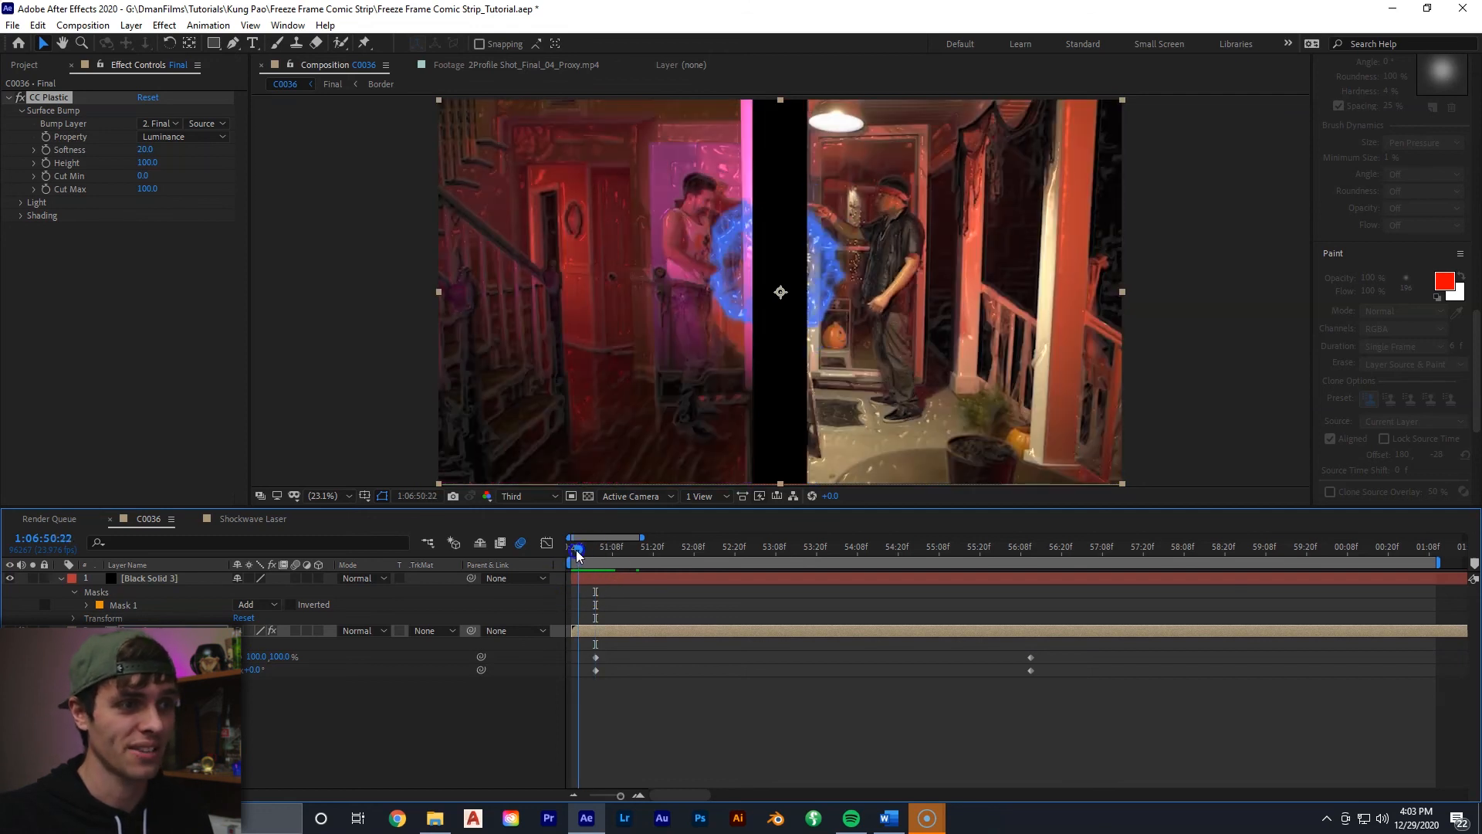
{"action": "left_click_drag", "start_coordinate": [580, 552], "coordinate": [595, 556]}
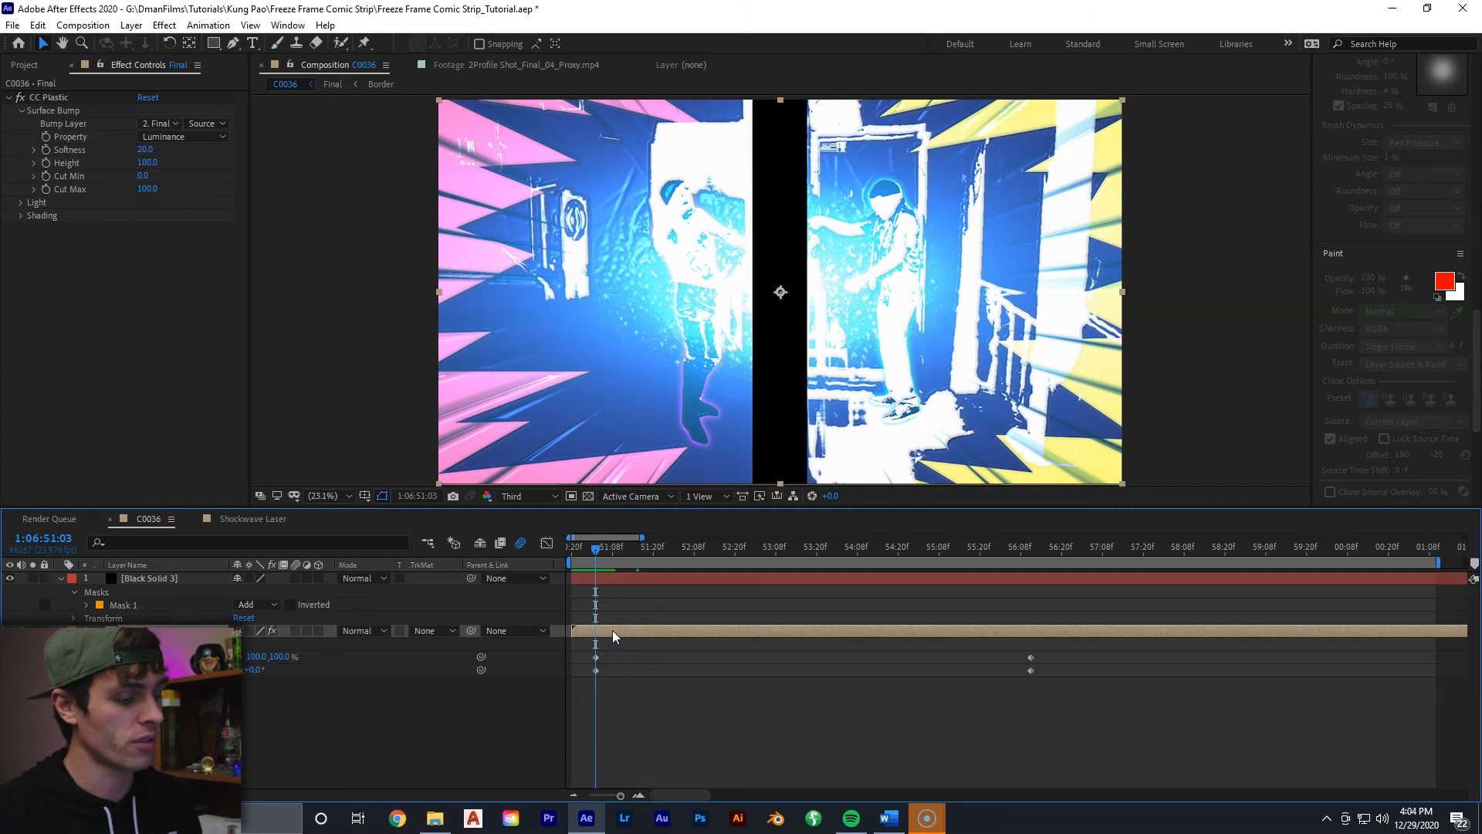
{"action": "key", "text": "ctrl+shift+d"}
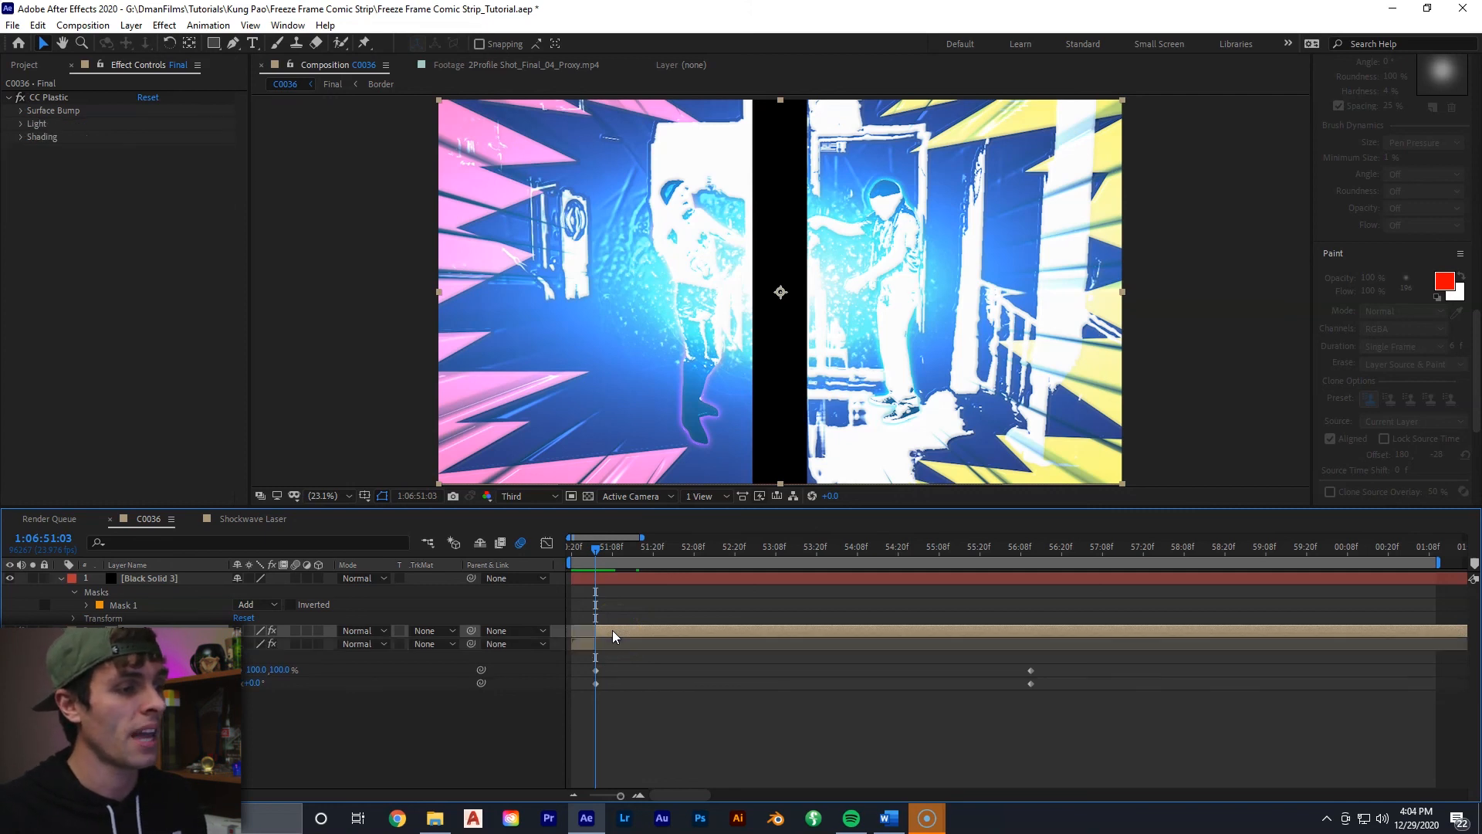
Remove CC Plastic from the Final segment before the freeze frame and play back the composition from 1:06:50:20
{"action": "left_click", "coordinate": [582, 555]}
{"action": "left_click", "coordinate": [586, 644]}
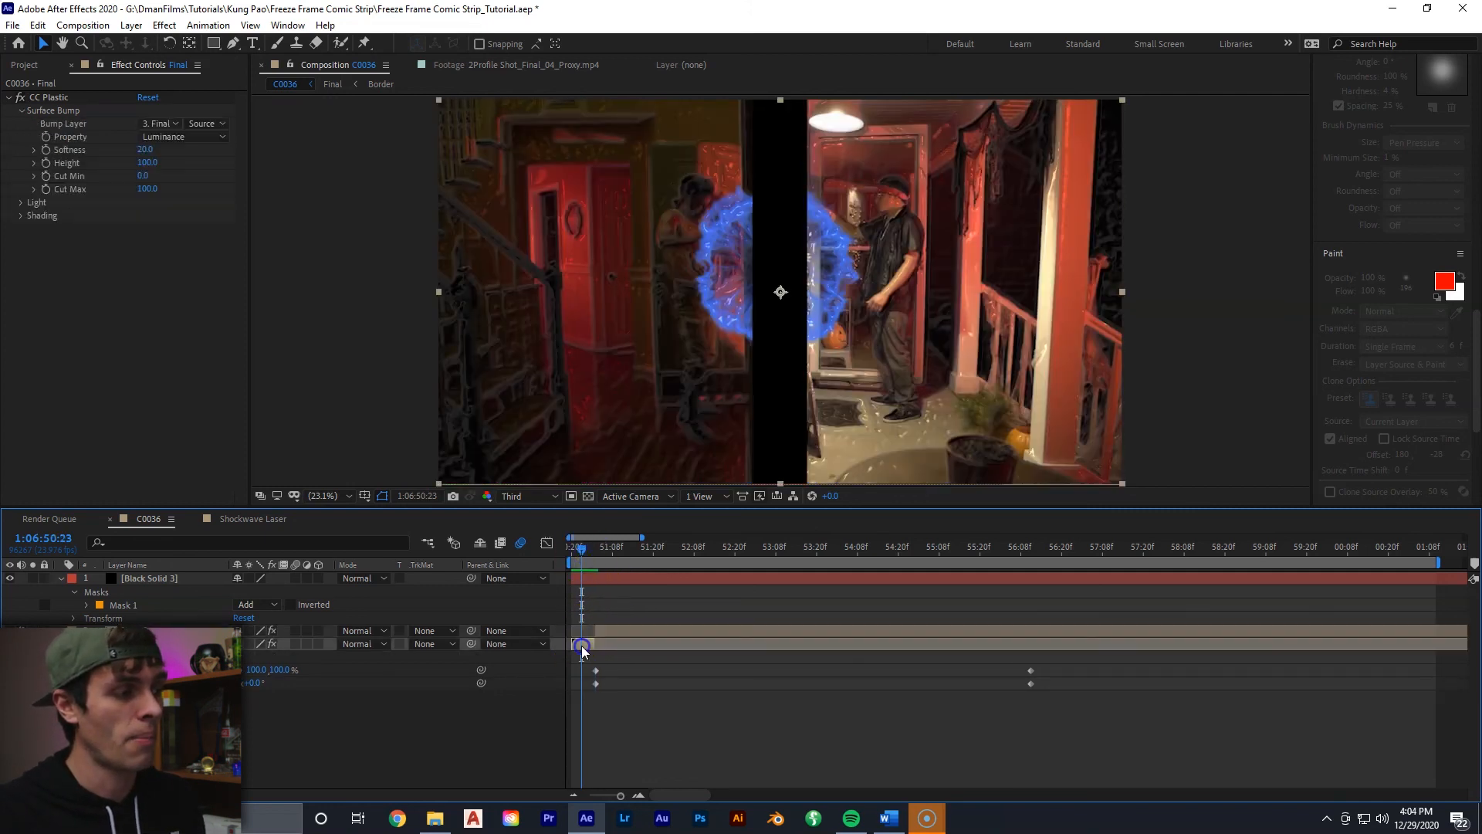
{"action": "left_click", "coordinate": [63, 98]}
{"action": "key", "text": "Delete"}
{"action": "left_click_drag", "start_coordinate": [582, 551], "coordinate": [545, 563]}
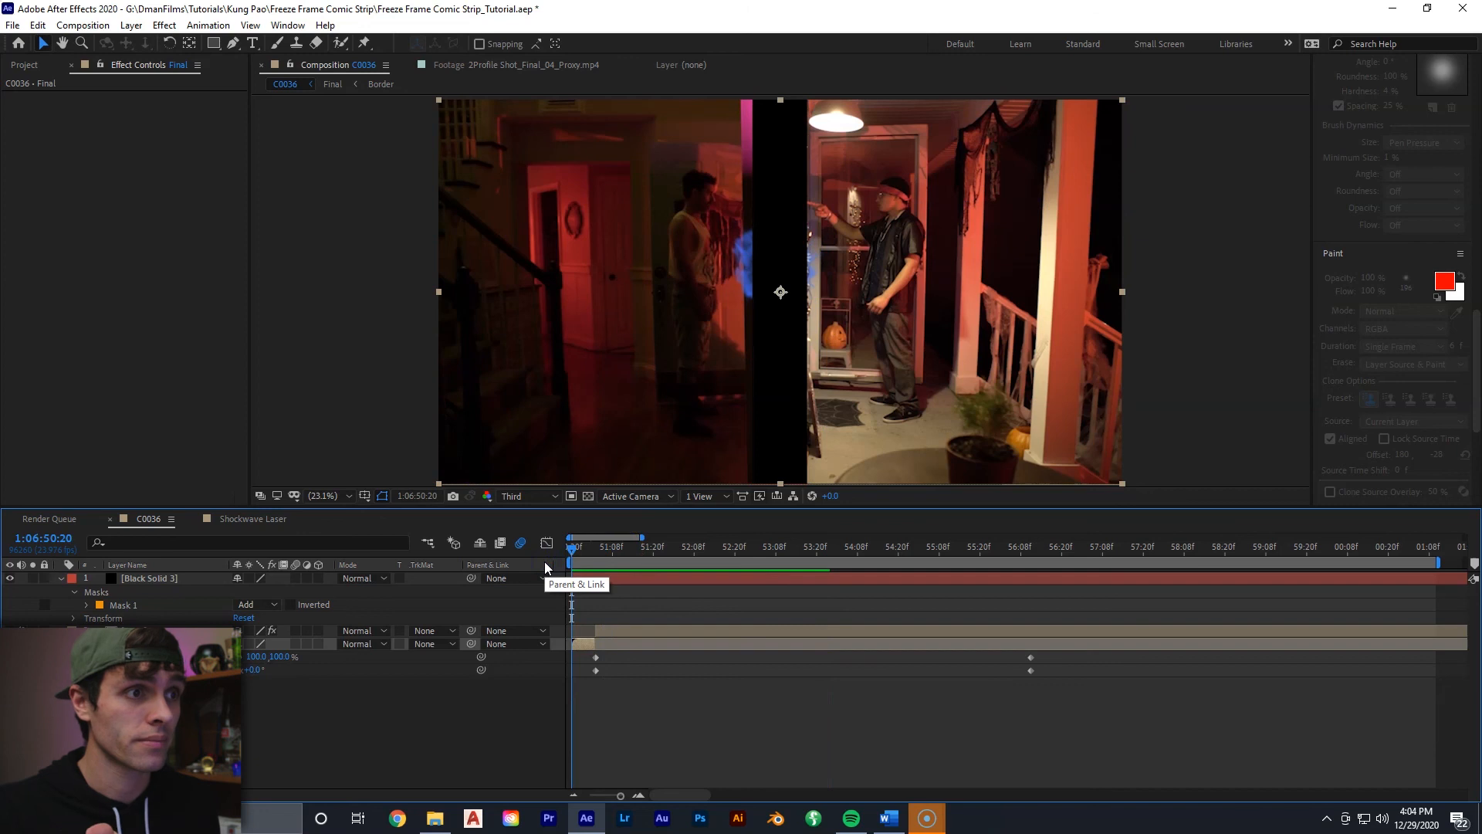
{"action": "key", "text": "space"}
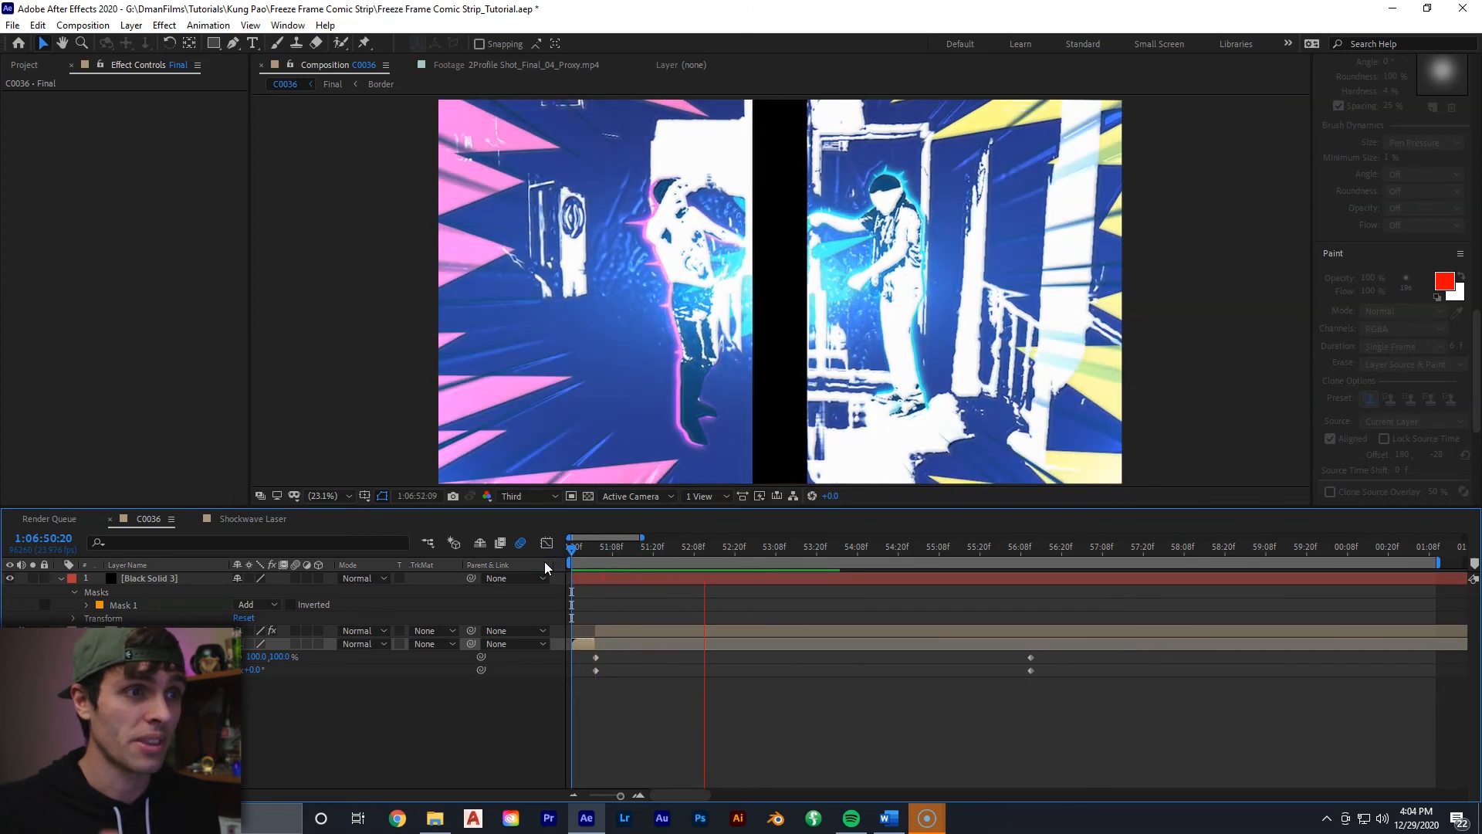